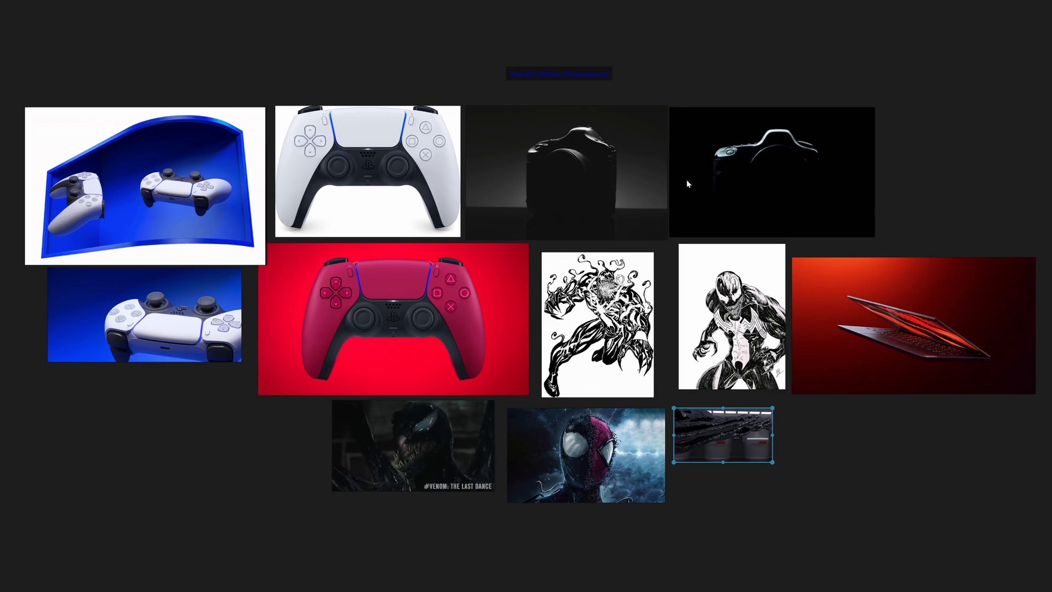
# Review the Deep Earth Collection PS5 reference video, examining how the controllers and consoles transform in the lava, crystal and metal shots.
pyautogui.moveTo(731, 316); pyautogui.dragTo(713, 324)
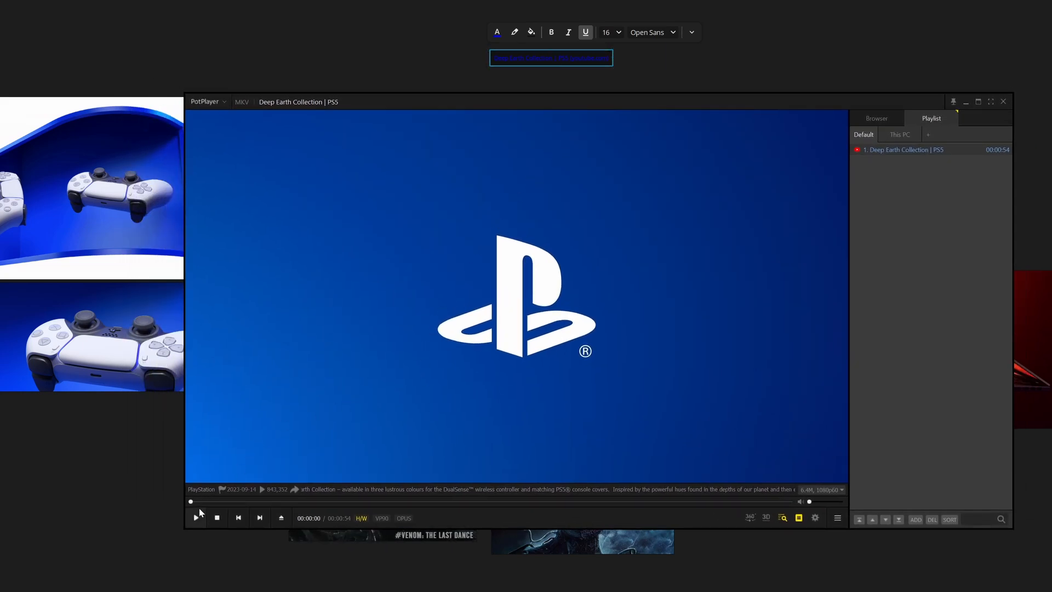
pyautogui.click(232, 501)
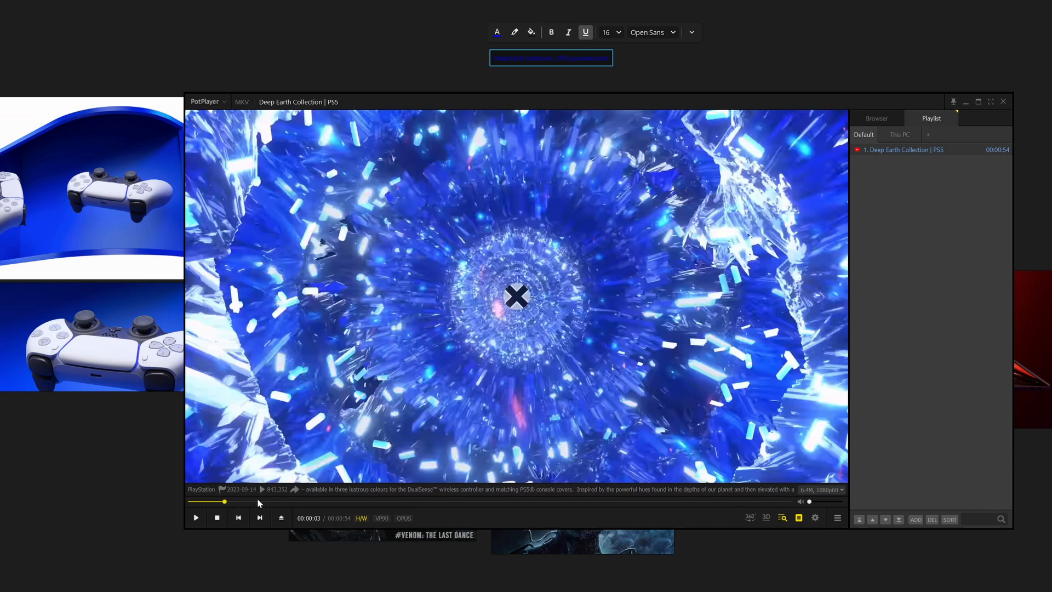
pyautogui.click(258, 501)
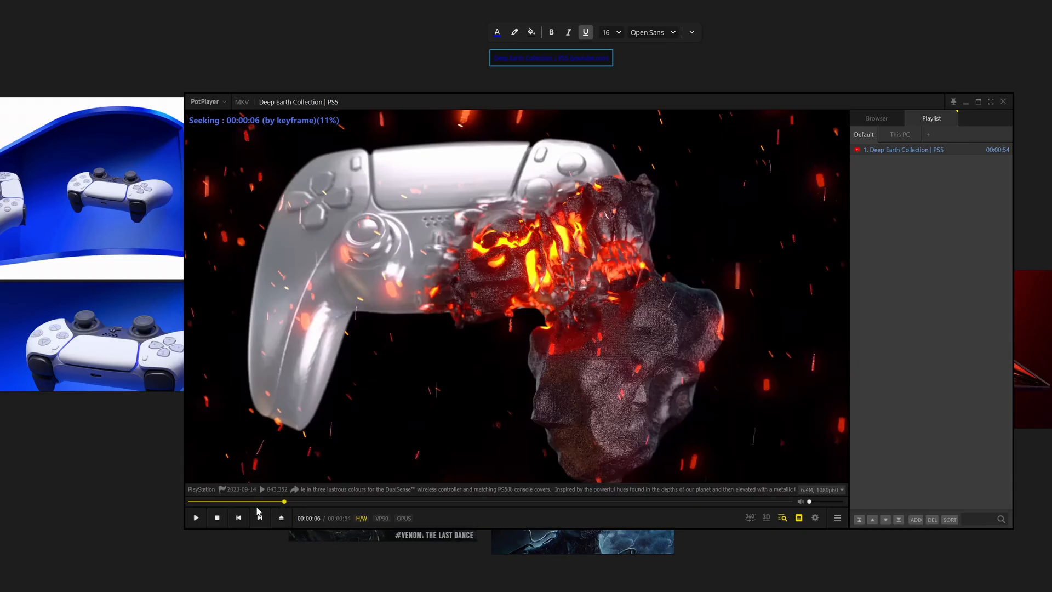
pyautogui.click(201, 517)
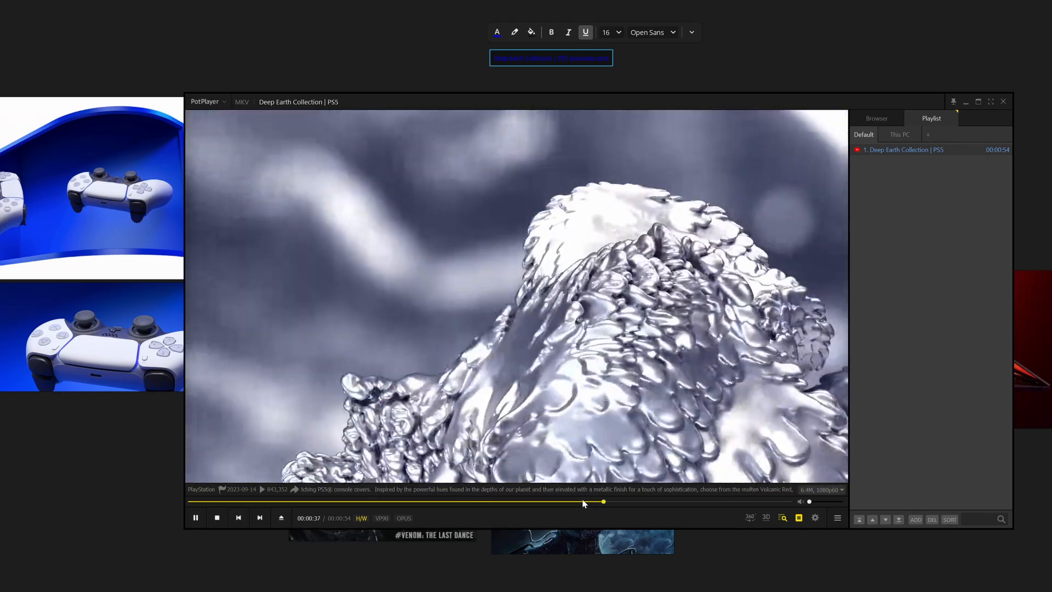
pyautogui.click(572, 501)
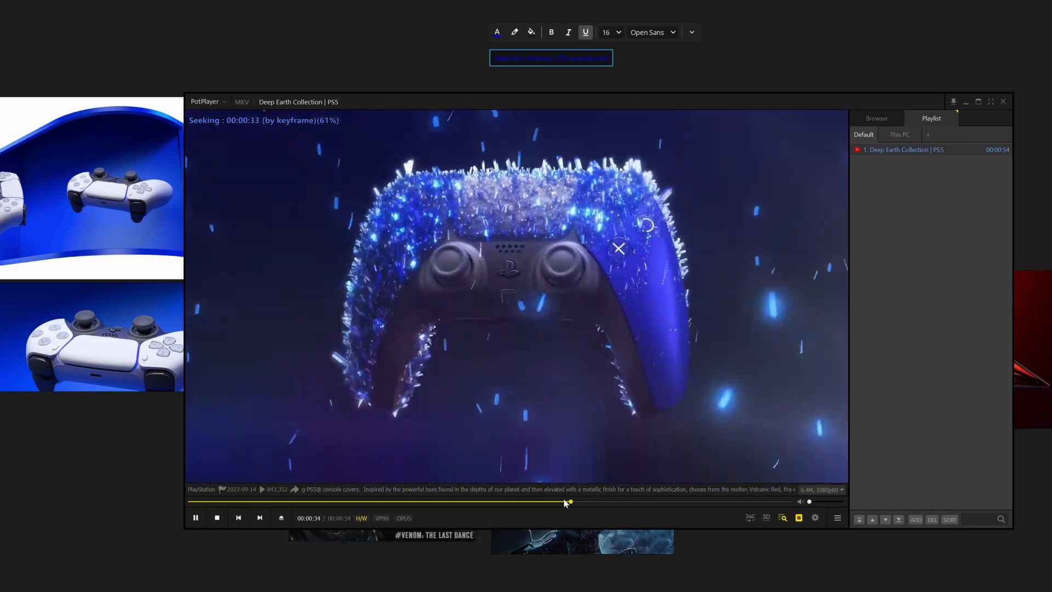
pyautogui.click(561, 502)
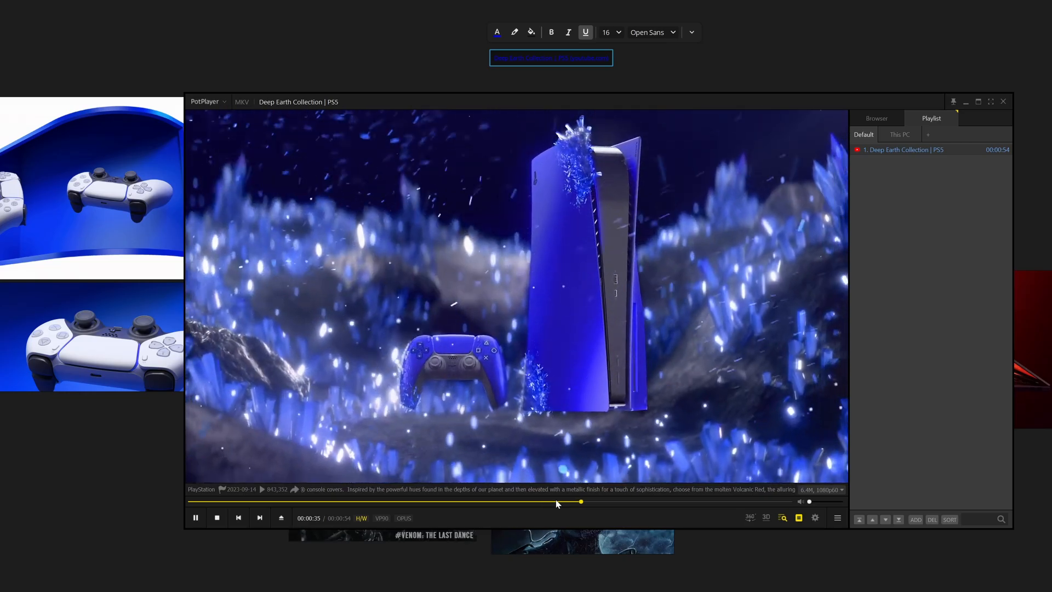
pyautogui.moveTo(556, 503); pyautogui.dragTo(498, 504)
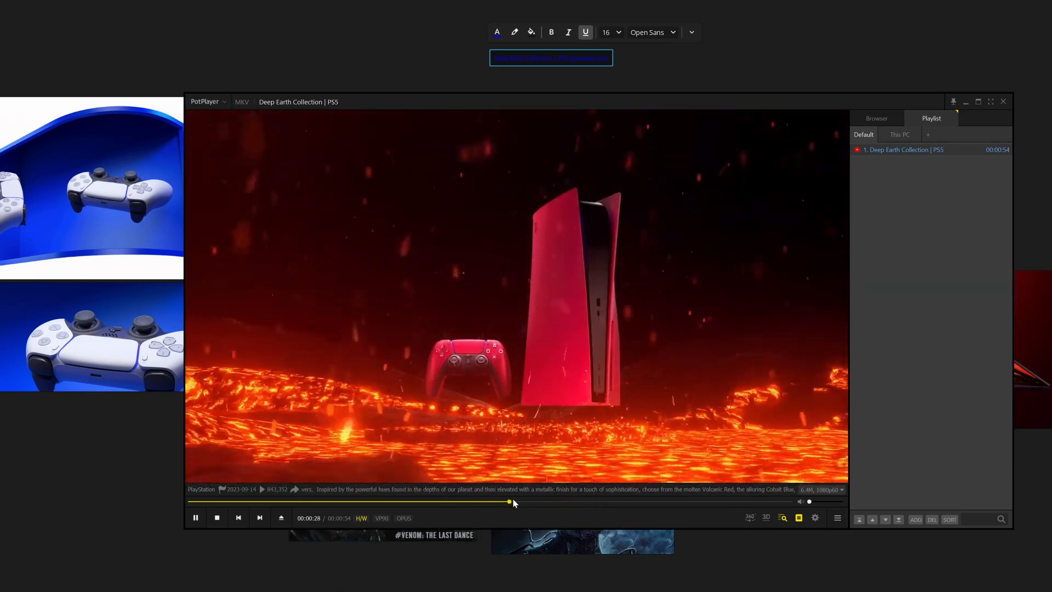
pyautogui.click(514, 502)
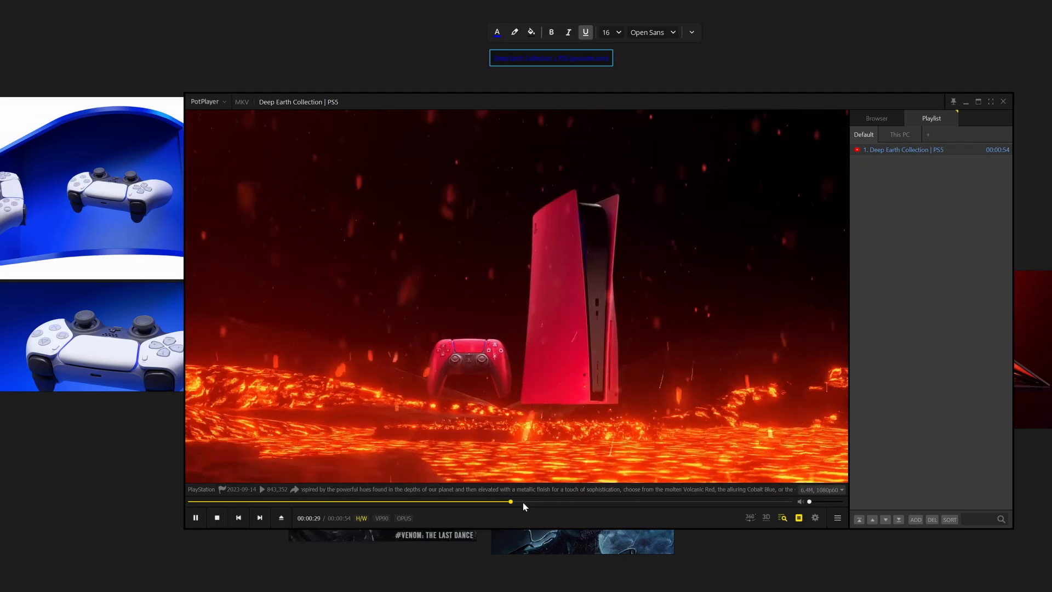
pyautogui.click(535, 501)
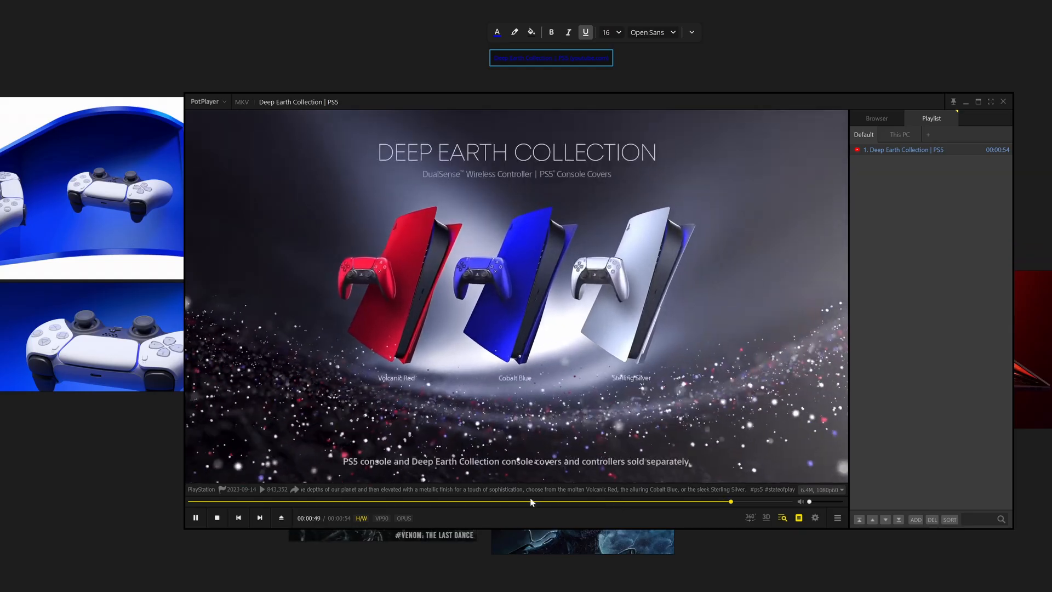
pyautogui.moveTo(530, 501); pyautogui.dragTo(434, 500)
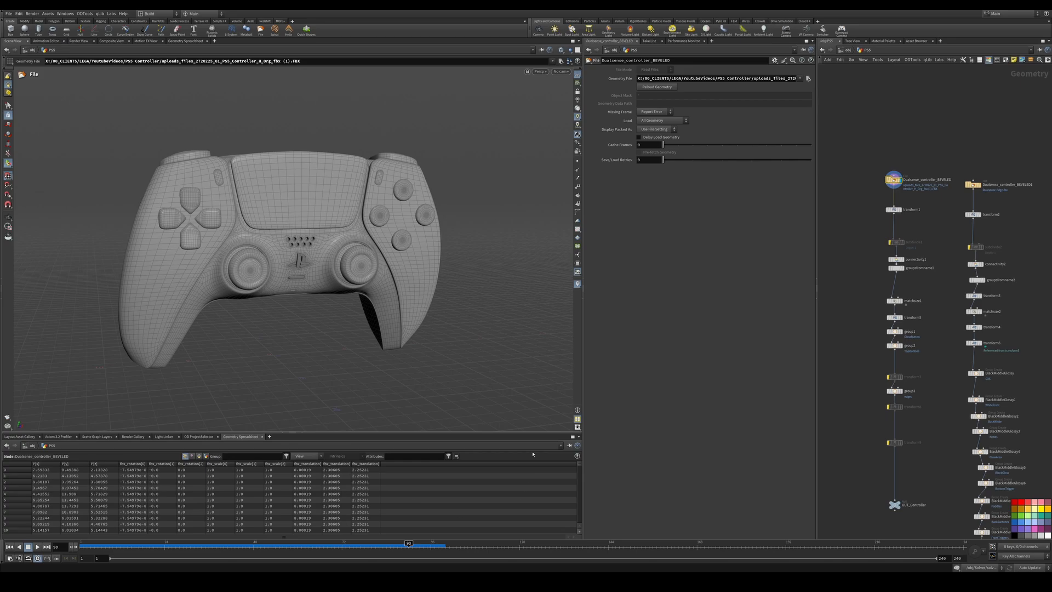
# Switch to Houdini and display the Dualsense_controller_BEVELED1 file node to inspect the imported Dualsense-Edge model.
pyautogui.press('Escape')
pyautogui.moveTo(243, 291); pyautogui.dragTo(367, 258)
pyautogui.press('Return')
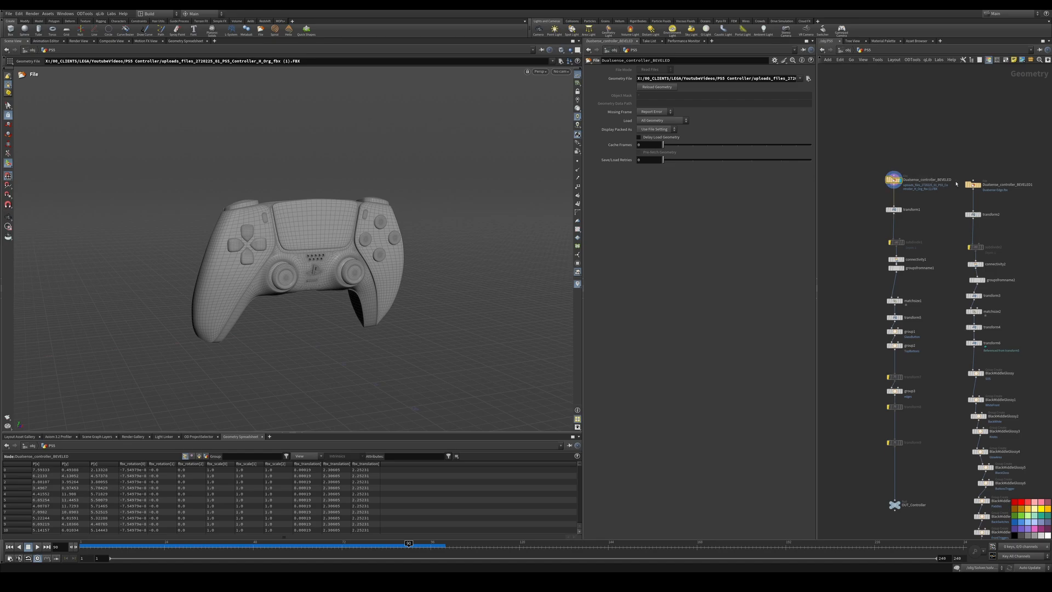
pyautogui.press('r')
pyautogui.moveTo(1003, 176); pyautogui.dragTo(960, 200)
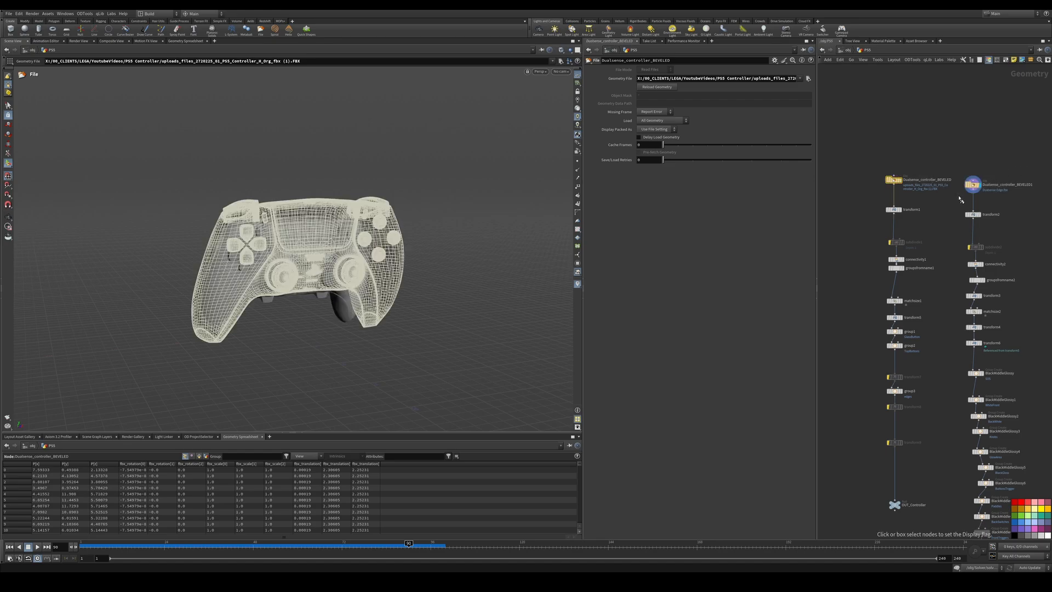
pyautogui.click(949, 199)
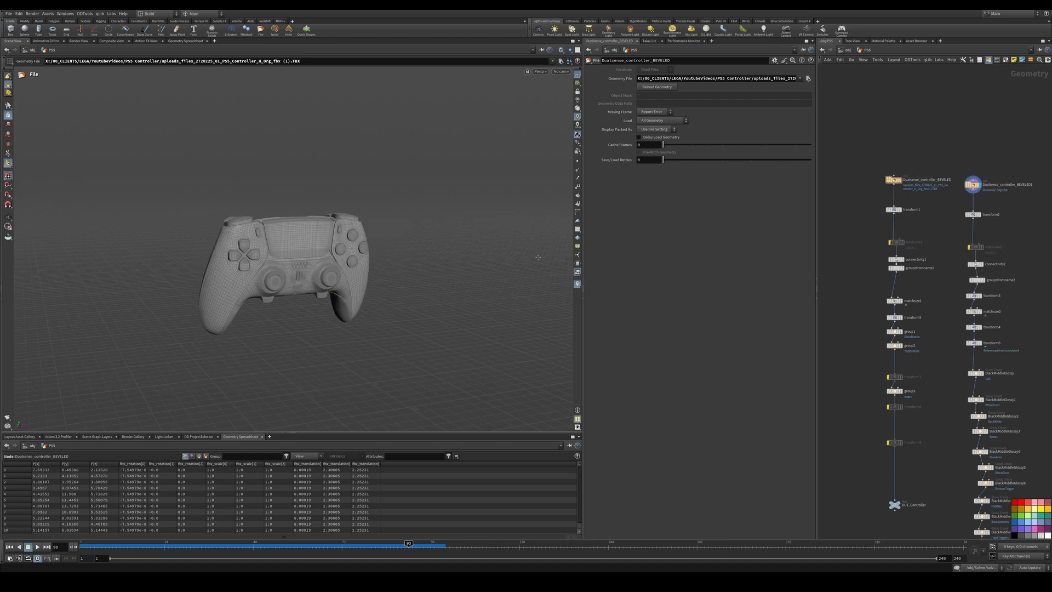
pyautogui.press('Escape')
pyautogui.scroll(5, 315, 271)
pyautogui.moveTo(334, 274); pyautogui.dragTo(378, 265)
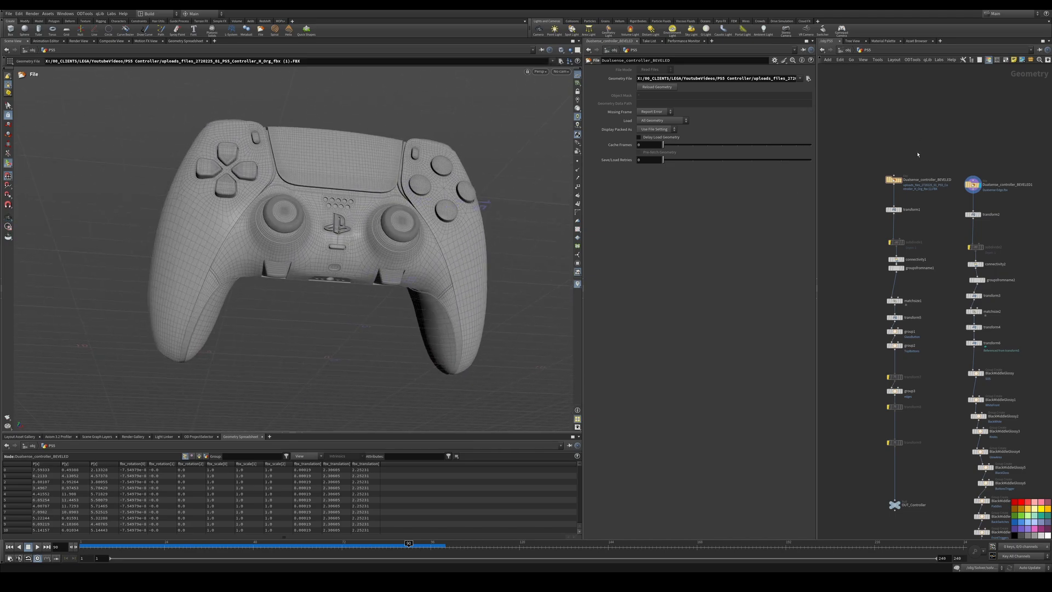
# Display the Dualsense_controller_BEVELED file node and inspect that controller's front and lower edge.
pyautogui.press('r')
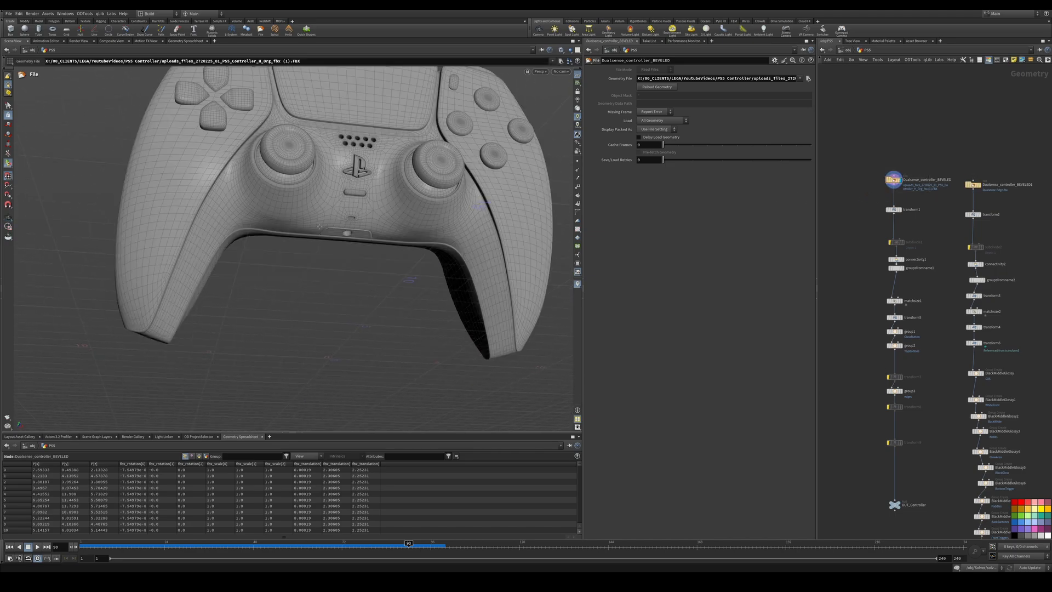
pyautogui.keyDown('alt'); pyautogui.moveTo(329, 219); pyautogui.dragTo(354, 237); pyautogui.keyUp('alt')
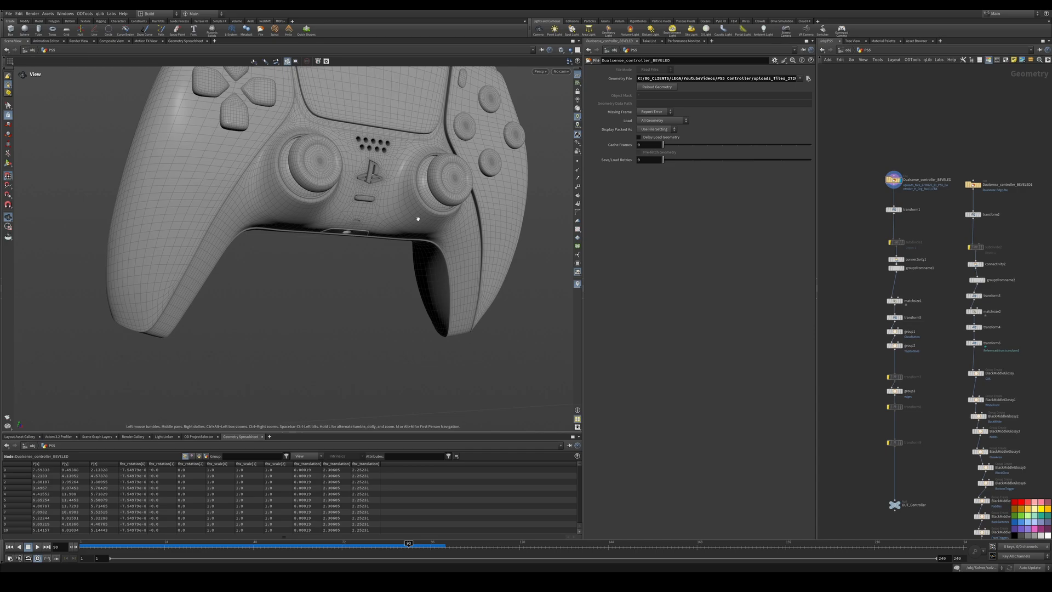
pyautogui.keyDown('alt'); pyautogui.moveTo(418, 219); pyautogui.dragTo(389, 176); pyautogui.keyUp('alt')
pyautogui.keyDown('alt'); pyautogui.moveTo(389, 176); pyautogui.dragTo(356, 237, button='middle'); pyautogui.keyUp('alt')
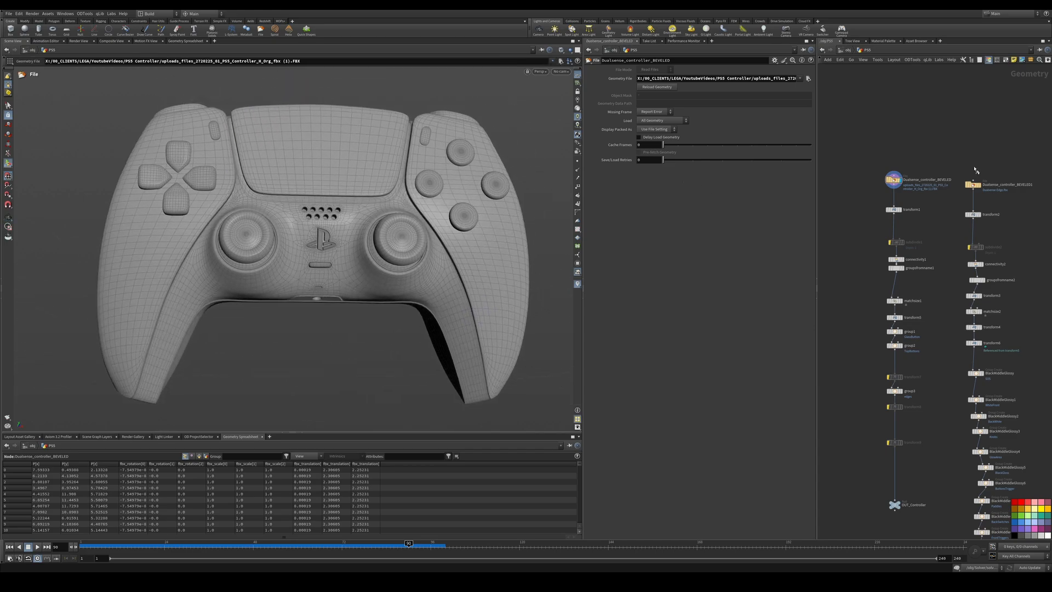
# Display the Dualsense-Edge import for comparison and examine its thumbsticks, lower function buttons and sides from several angles.
pyautogui.press('r')
pyautogui.moveTo(998, 167); pyautogui.dragTo(973, 203)
pyautogui.keyDown('alt'); pyautogui.moveTo(459, 280); pyautogui.dragTo(424, 277); pyautogui.keyUp('alt')
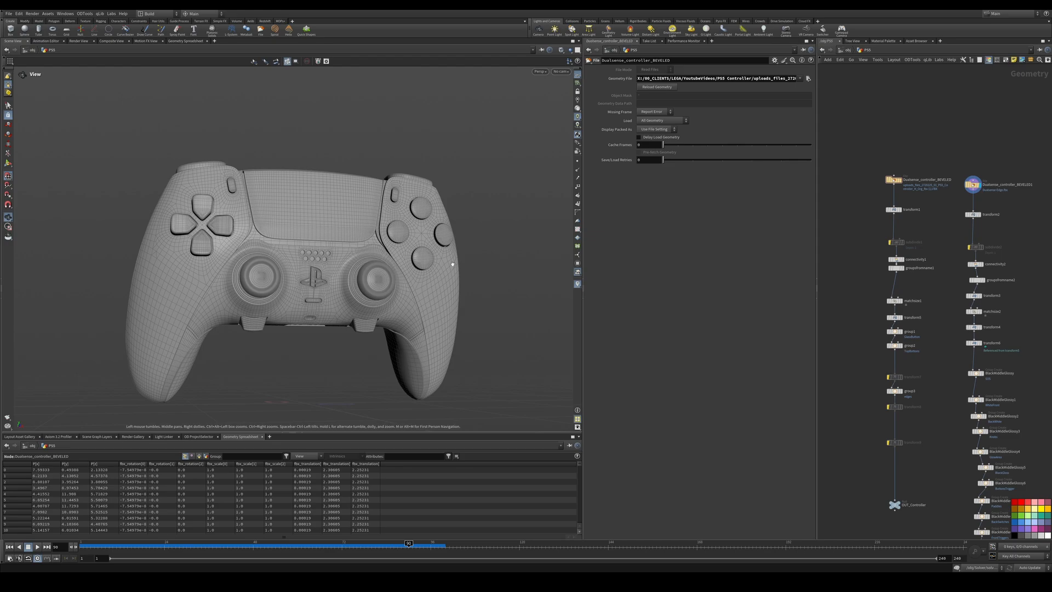
pyautogui.keyDown('alt'); pyautogui.moveTo(421, 277); pyautogui.dragTo(439, 239, button='middle'); pyautogui.keyUp('alt')
pyautogui.keyDown('alt'); pyautogui.moveTo(439, 239); pyautogui.dragTo(439, 192); pyautogui.keyUp('alt')
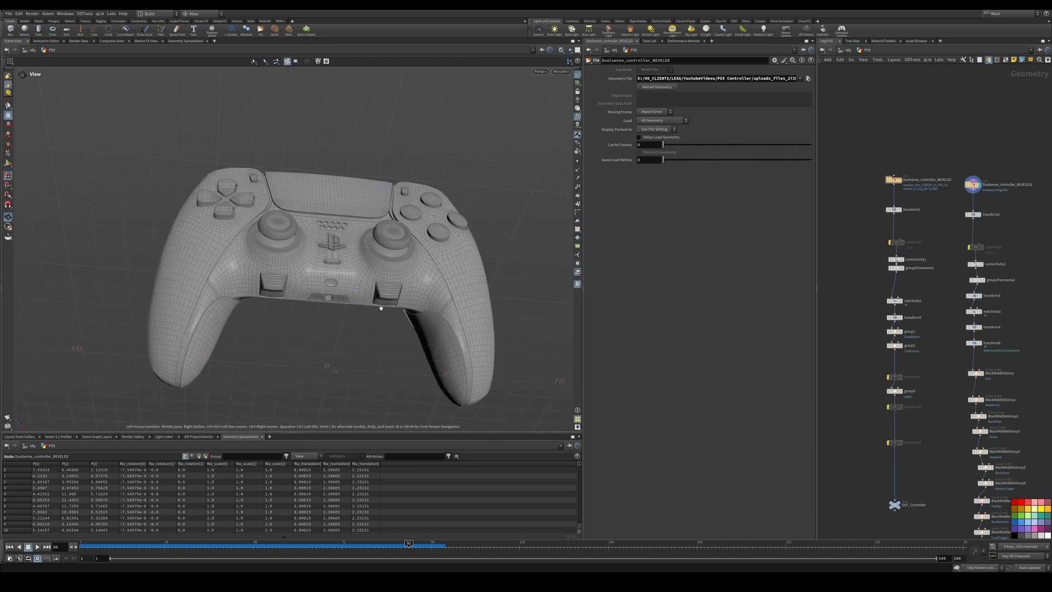
pyautogui.keyDown('alt'); pyautogui.moveTo(328, 364); pyautogui.dragTo(437, 229); pyautogui.keyUp('alt')
pyautogui.scroll(-3, 323, 236)
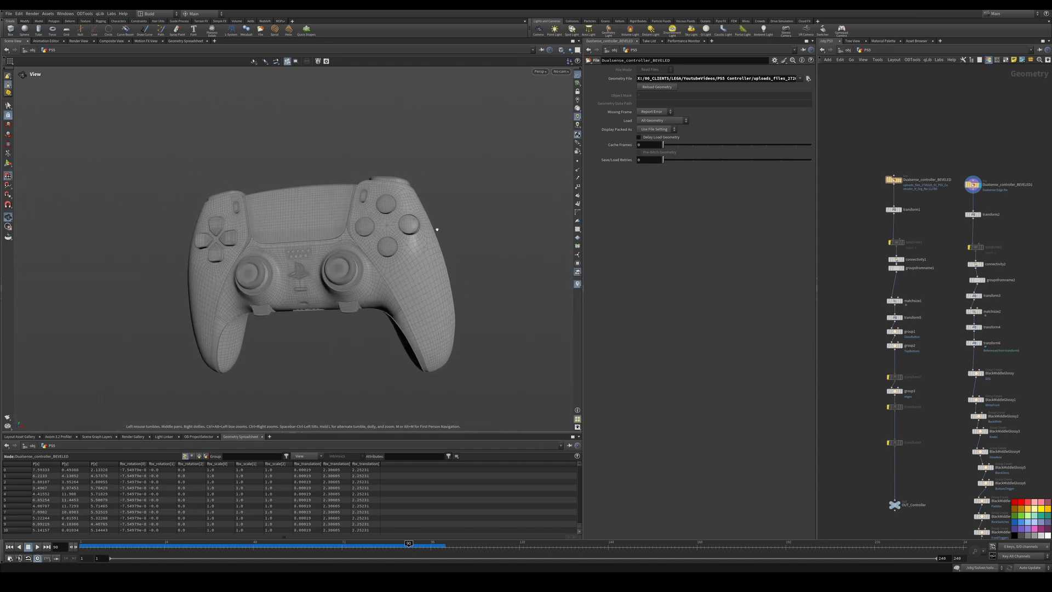
pyautogui.press('Return')
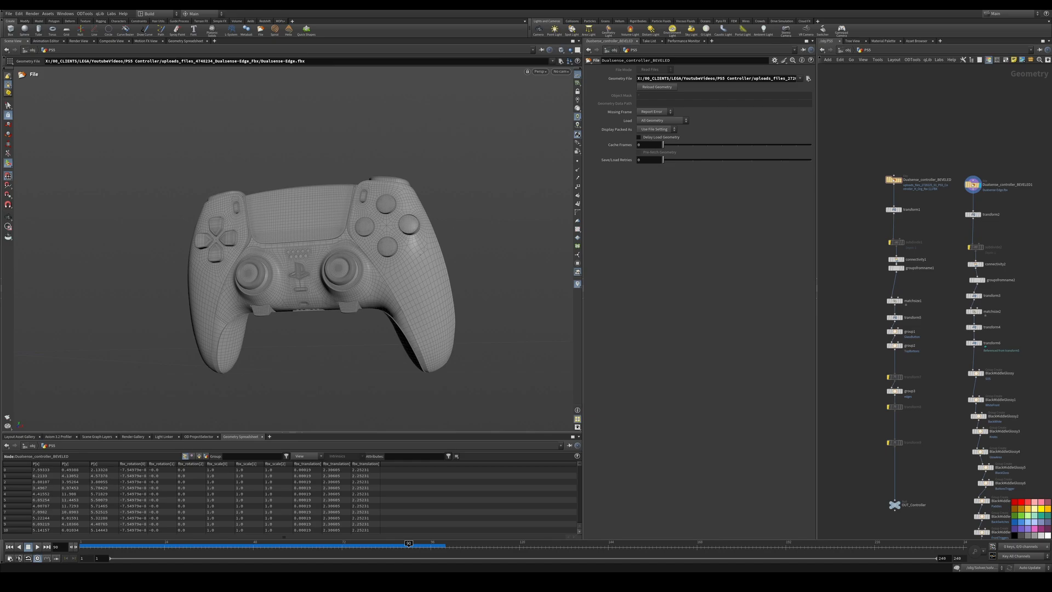
pyautogui.press('Escape')
pyautogui.moveTo(461, 250); pyautogui.dragTo(374, 269)
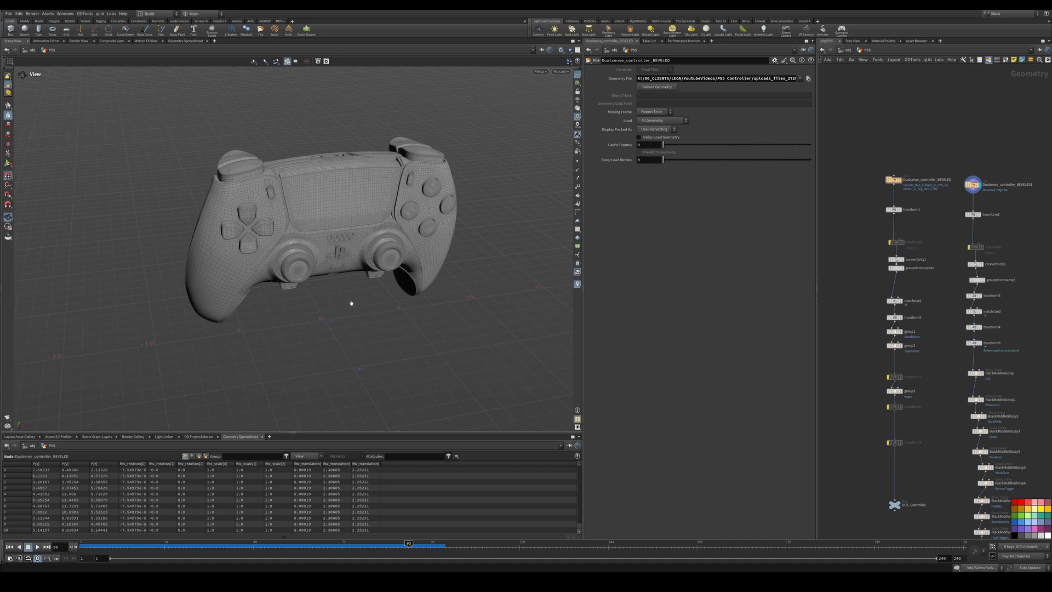
pyautogui.moveTo(352, 303); pyautogui.dragTo(289, 299)
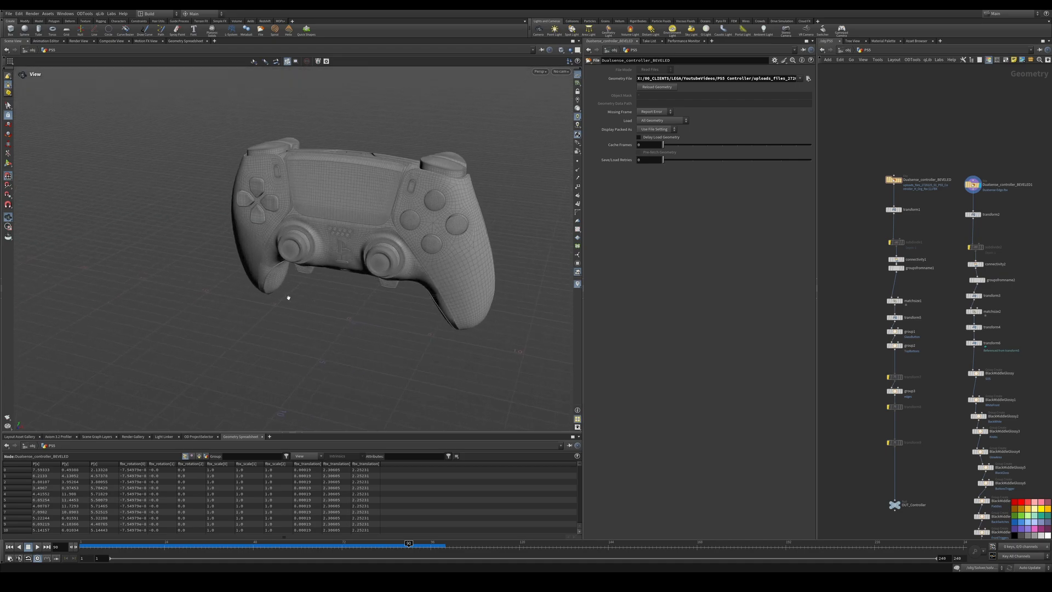
pyautogui.press('Return')
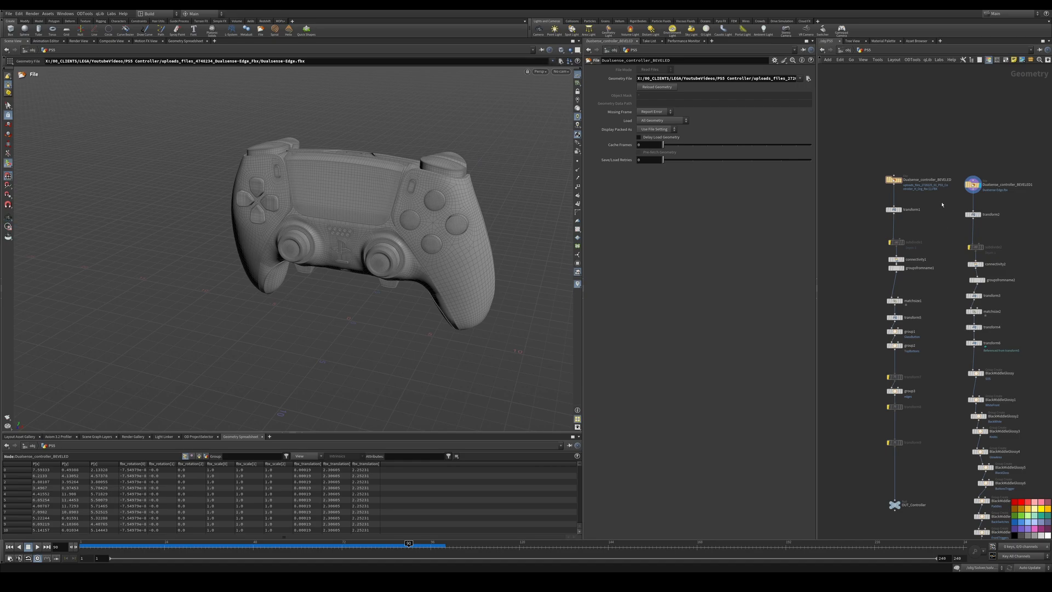
# Display the transform1 node under the Dualsense_controller_BEVELED import and frame the scaled-down controller in the viewport.
pyautogui.moveTo(871, 218); pyautogui.dragTo(871, 218)
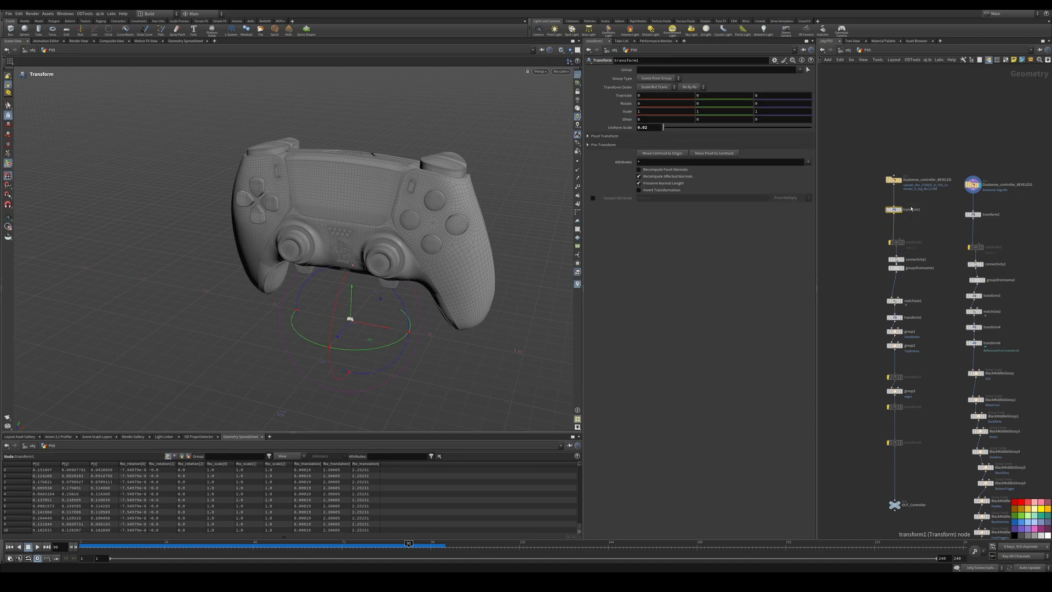
pyautogui.press('r')
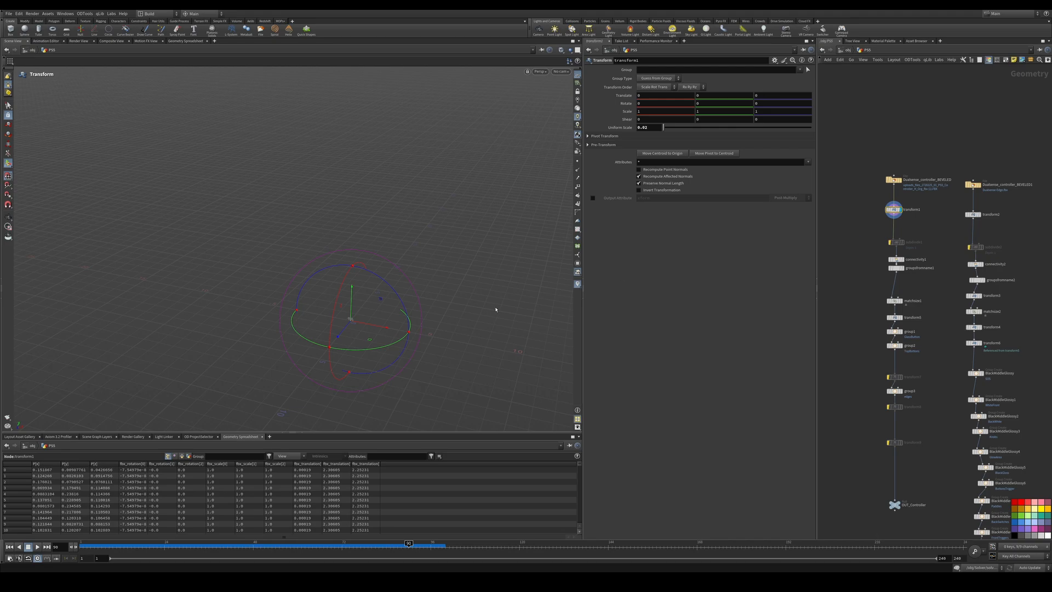
pyautogui.hotkey('space', 'g')
pyautogui.keyDown('alt'); pyautogui.moveTo(366, 331); pyautogui.dragTo(447, 295); pyautogui.keyUp('alt')
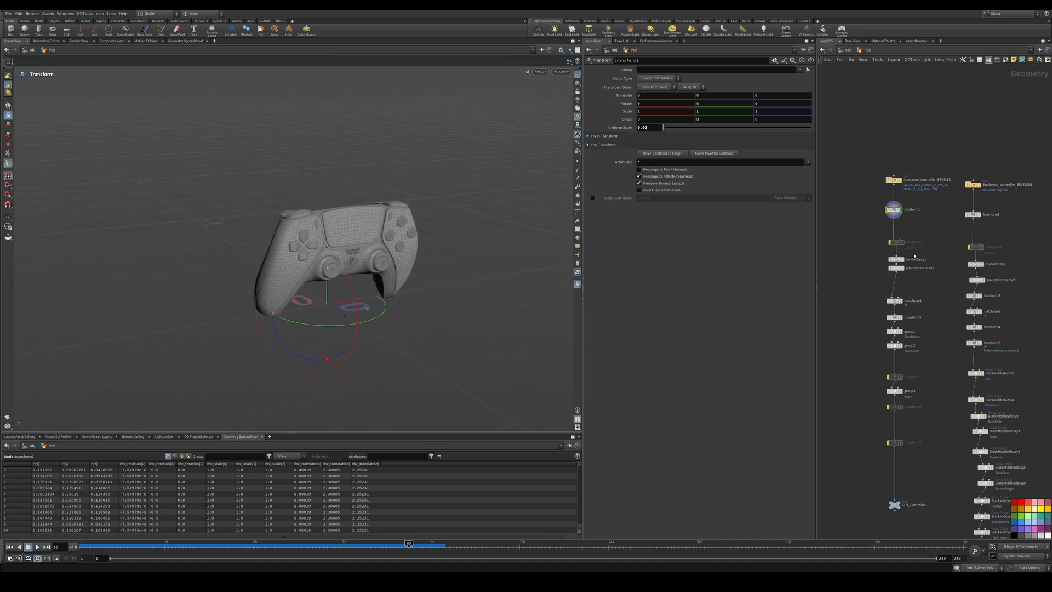
# Look over the node chain below the first controller import and check transform1's geometry information.
pyautogui.scroll(5, 903, 276)
pyautogui.moveTo(938, 353); pyautogui.dragTo(940, 284, button='middle')
pyautogui.scroll(1, 939, 283)
pyautogui.scroll(-3, 939, 284)
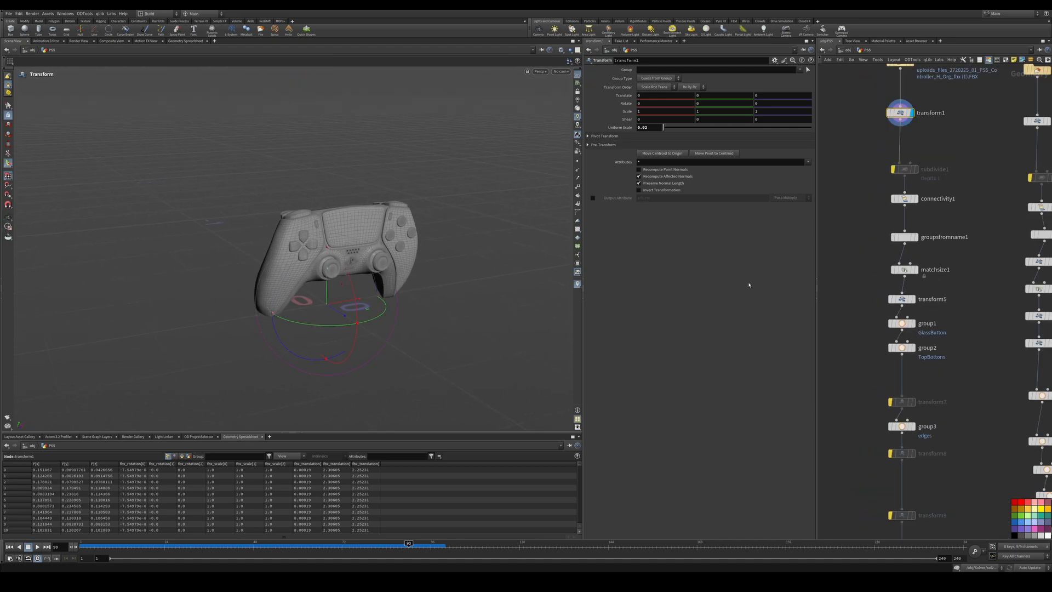
pyautogui.moveTo(959, 161); pyautogui.dragTo(946, 262, button='middle')
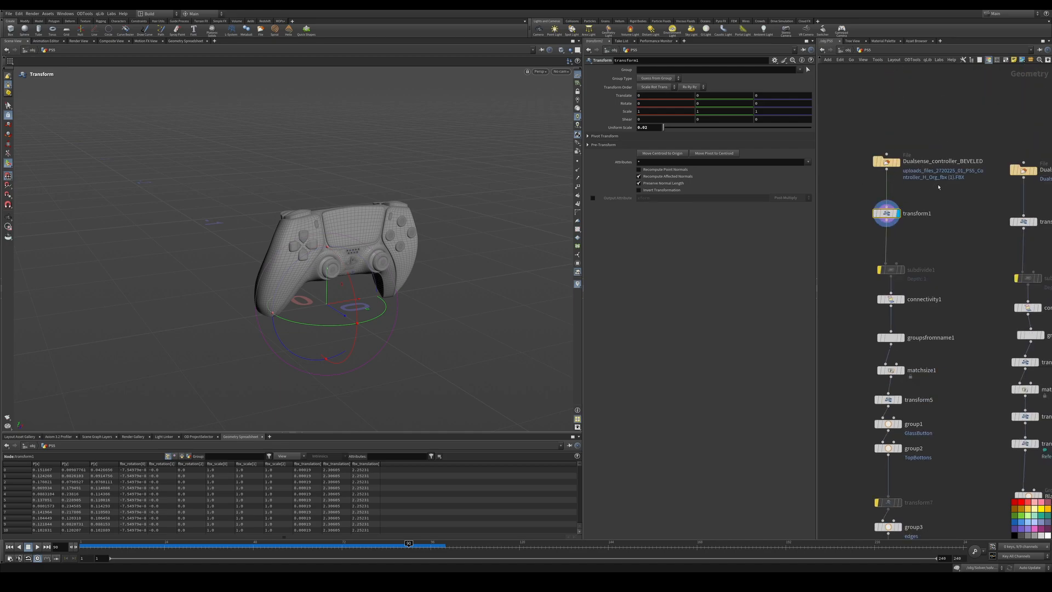
pyautogui.middleClick(887, 218)
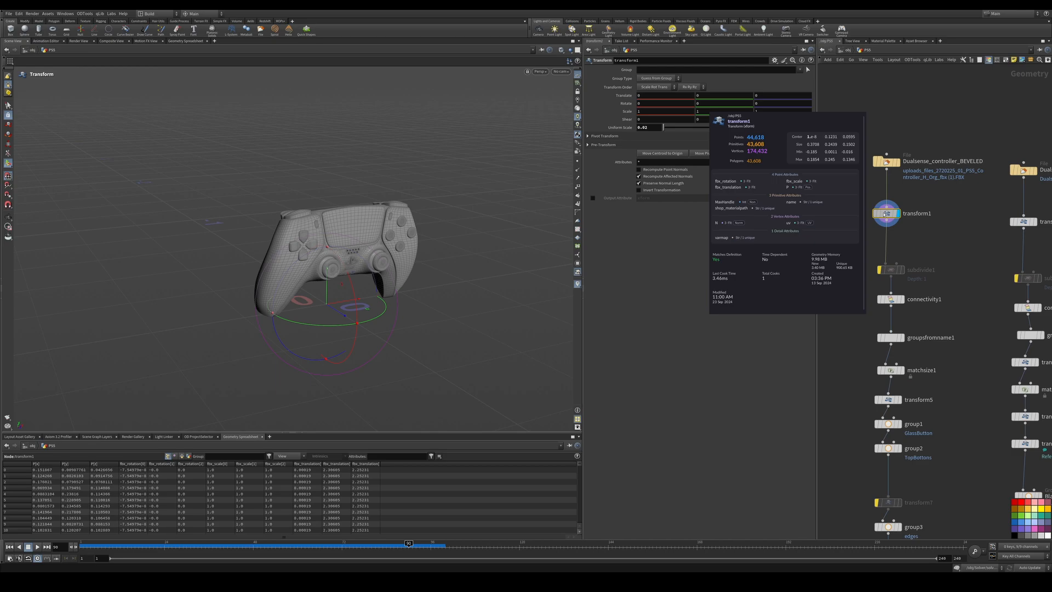
pyautogui.middleClick(886, 213)
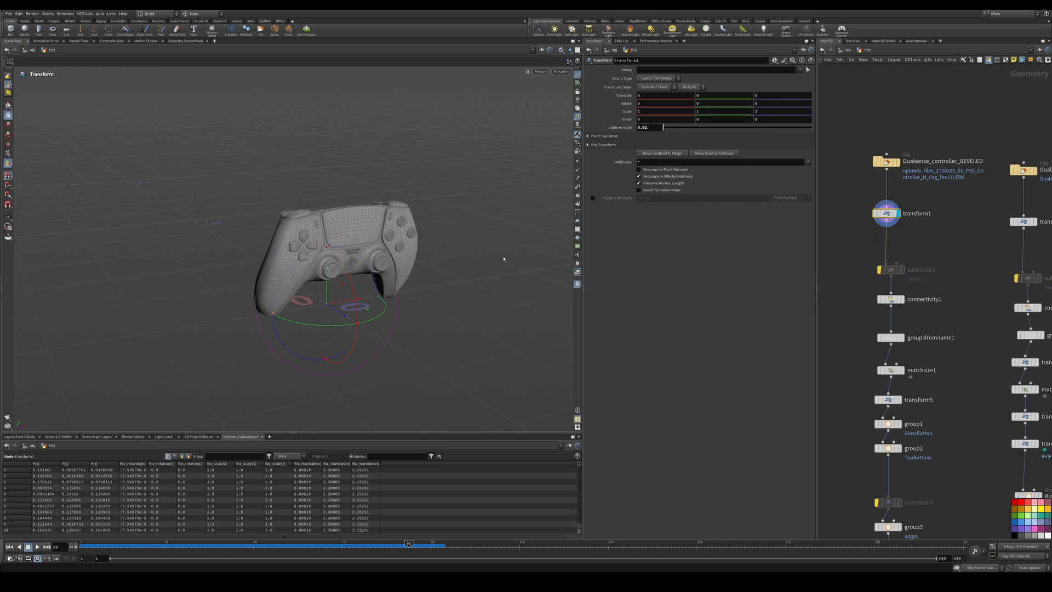
# Activate geometry selection and pick the controller's main body shell to check which parts belong to it.
pyautogui.keyDown('alt'); pyautogui.moveTo(372, 269); pyautogui.dragTo(476, 272); pyautogui.keyUp('alt')
pyautogui.keyDown('alt'); pyautogui.moveTo(315, 274); pyautogui.dragTo(426, 236, button='right'); pyautogui.keyUp('alt')
pyautogui.keyDown('alt'); pyautogui.moveTo(427, 236); pyautogui.dragTo(235, 263); pyautogui.keyUp('alt')
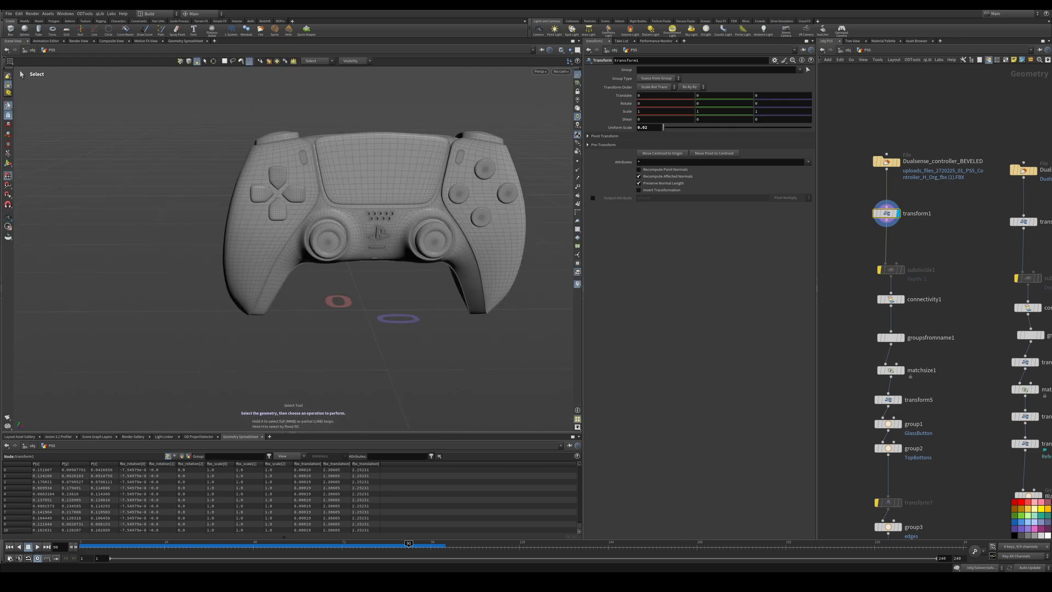
pyautogui.click(296, 230)
pyautogui.keyDown('alt'); pyautogui.moveTo(296, 230); pyautogui.dragTo(312, 164); pyautogui.keyUp('alt')
pyautogui.click(394, 211)
pyautogui.keyDown('alt'); pyautogui.moveTo(351, 230); pyautogui.dragTo(372, 221, button='middle'); pyautogui.keyUp('alt')
pyautogui.keyDown('alt'); pyautogui.moveTo(372, 221); pyautogui.dragTo(453, 234); pyautogui.keyUp('alt')
pyautogui.click(453, 234)
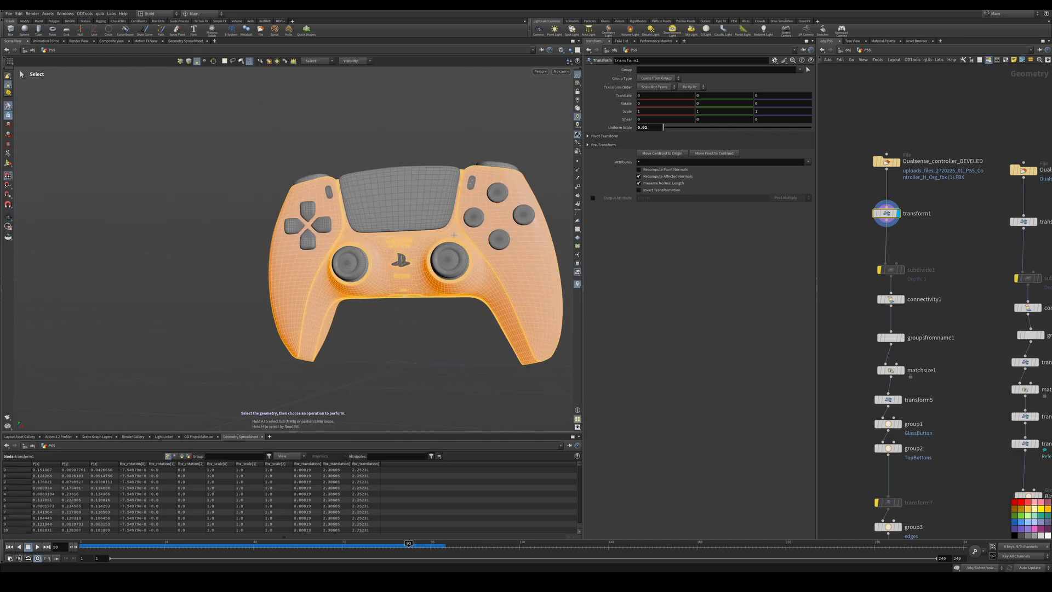
# Pick the face buttons and the right thumbstick individually to check that they are separate pieces.
pyautogui.click(474, 217)
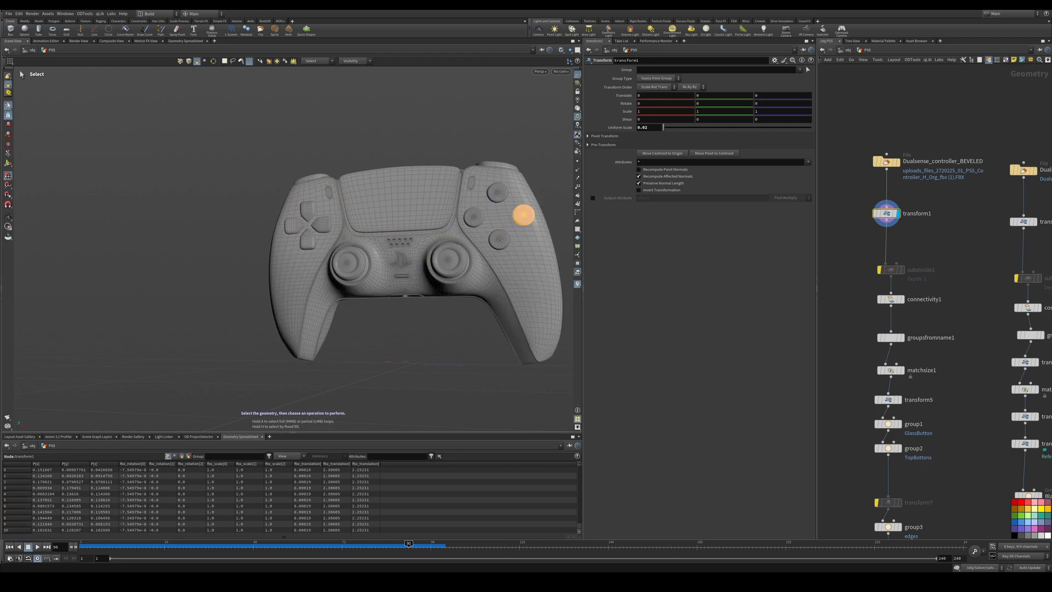
pyautogui.click(448, 260)
pyautogui.keyDown('alt'); pyautogui.moveTo(448, 260); pyautogui.dragTo(372, 266); pyautogui.keyUp('alt')
pyautogui.keyDown('alt'); pyautogui.moveTo(372, 266); pyautogui.dragTo(390, 269, button='right'); pyautogui.keyUp('alt')
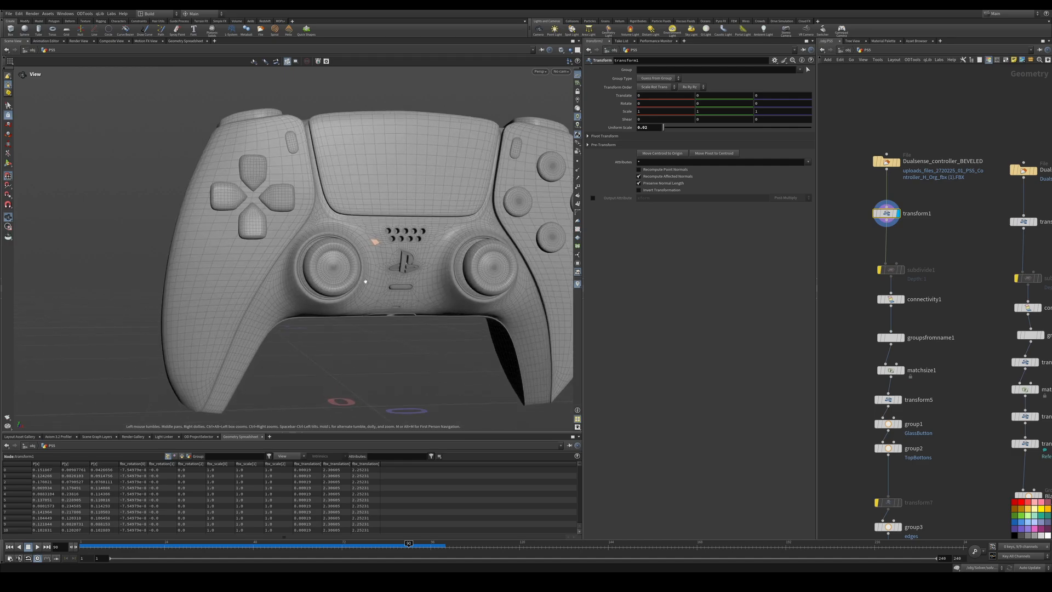
# Pick the individual pieces of the PlayStation logo to check they are separate, and return to a view of the whole controller.
pyautogui.keyDown('alt'); pyautogui.moveTo(390, 270); pyautogui.dragTo(399, 274); pyautogui.keyUp('alt')
pyautogui.doubleClick(401, 278)
pyautogui.keyDown('alt'); pyautogui.moveTo(402, 278); pyautogui.dragTo(413, 280, button='right'); pyautogui.keyUp('alt')
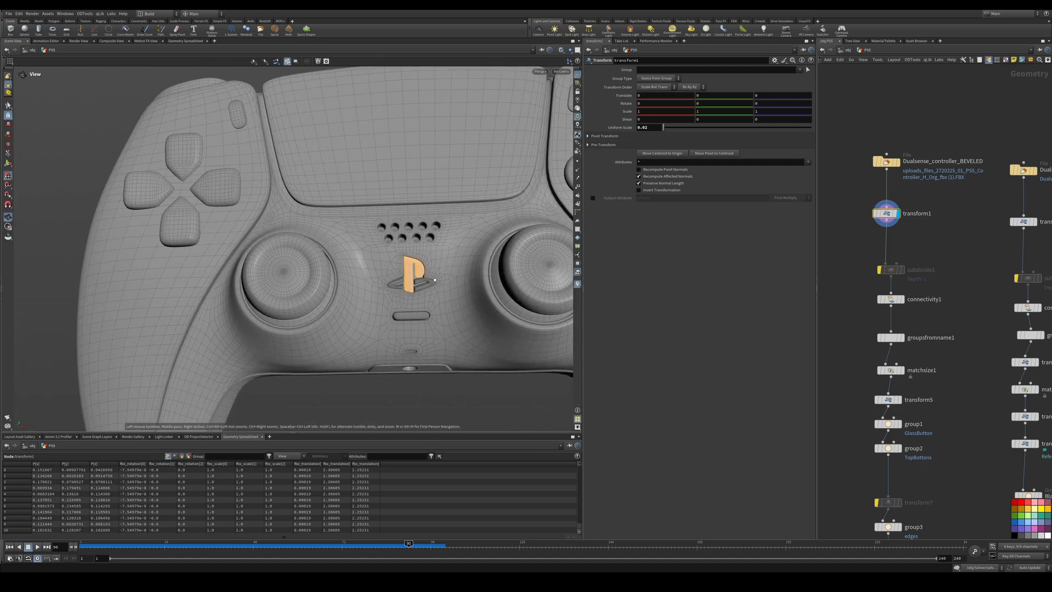
pyautogui.keyDown('alt'); pyautogui.moveTo(413, 281); pyautogui.dragTo(412, 282); pyautogui.keyUp('alt')
pyautogui.keyDown('alt'); pyautogui.moveTo(412, 282); pyautogui.dragTo(418, 284, button='right'); pyautogui.keyUp('alt')
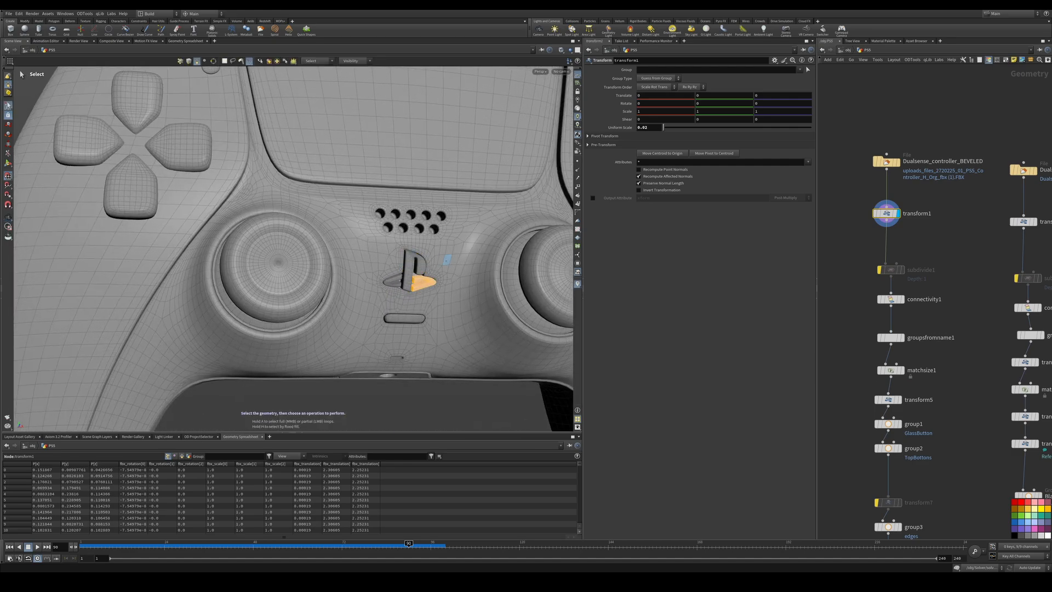
pyautogui.press('n')
pyautogui.press('f')
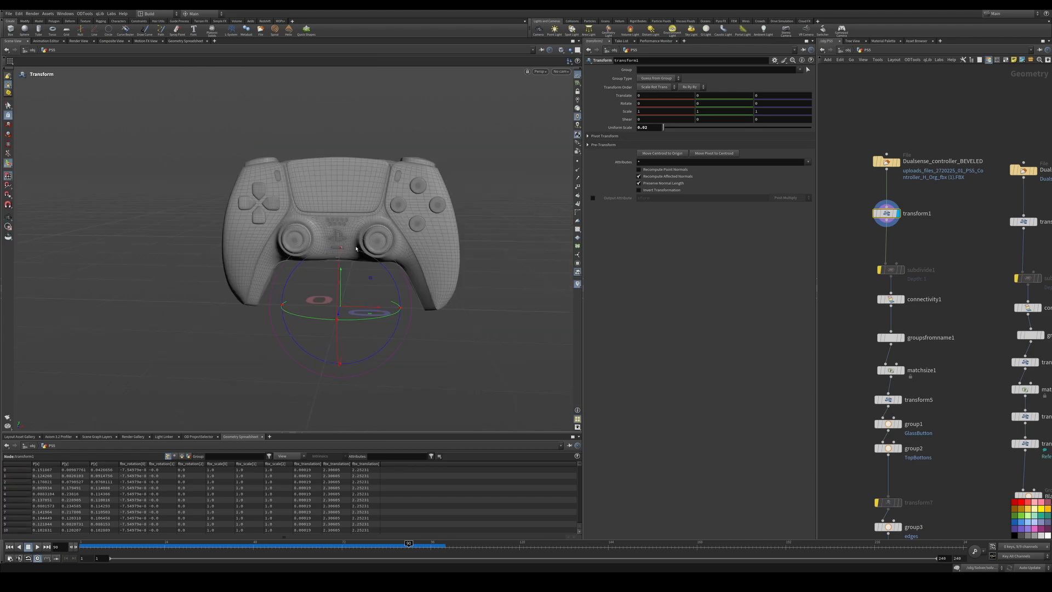
pyautogui.moveTo(315, 289)
pyautogui.keyDown('alt'); pyautogui.mouseDown()
pyautogui.moveTo(342, 279)
pyautogui.moveTo(331, 284)
pyautogui.mouseUp(); pyautogui.keyUp('alt')
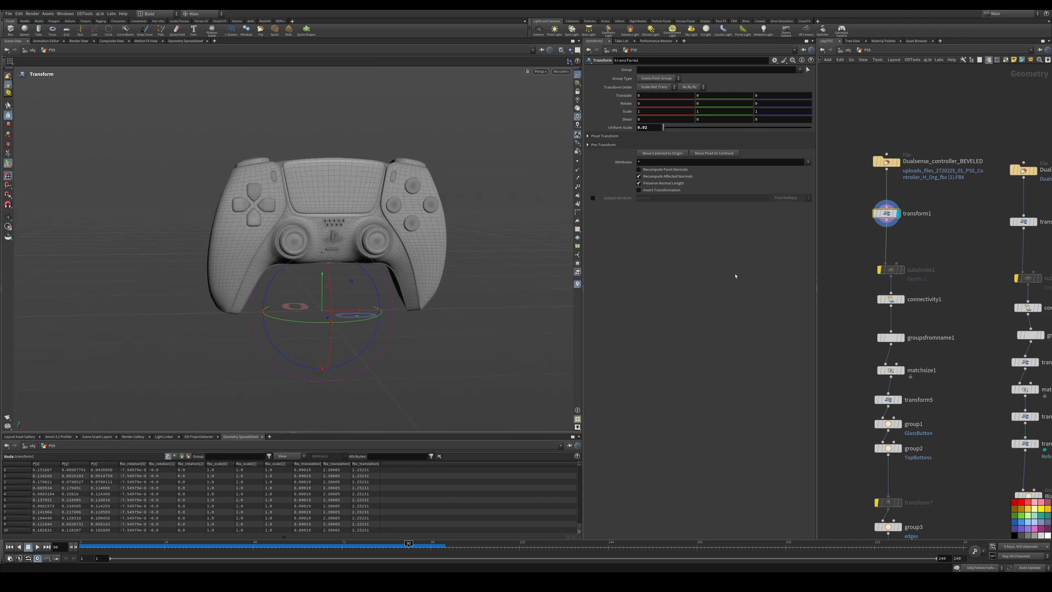
# Display the connectivity1 node and review its class attribute and obj_ prefix.
pyautogui.scroll(6, 882, 372)
pyautogui.click(888, 230)
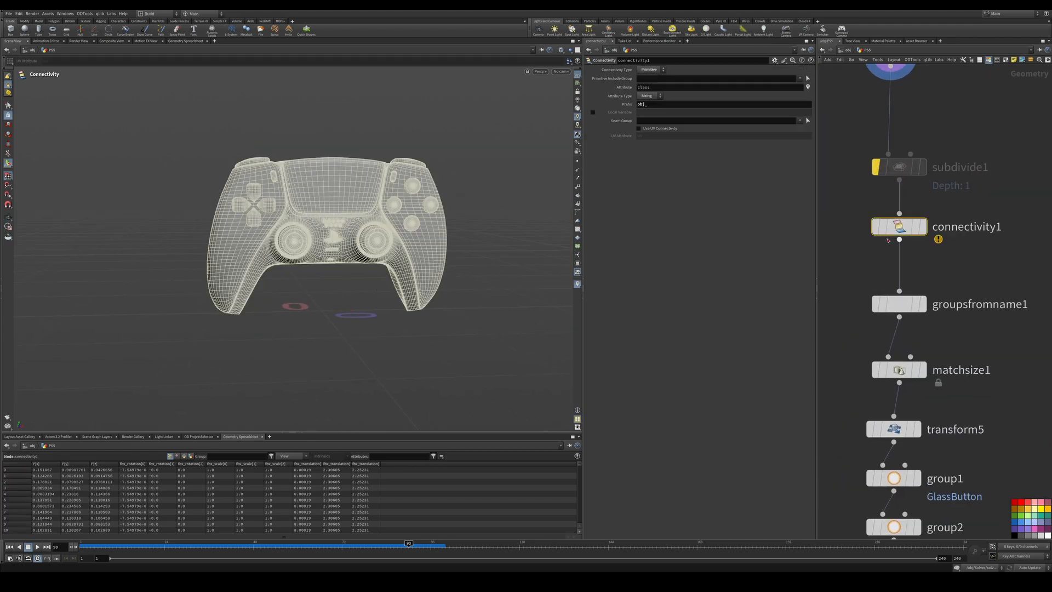
pyautogui.click(922, 227)
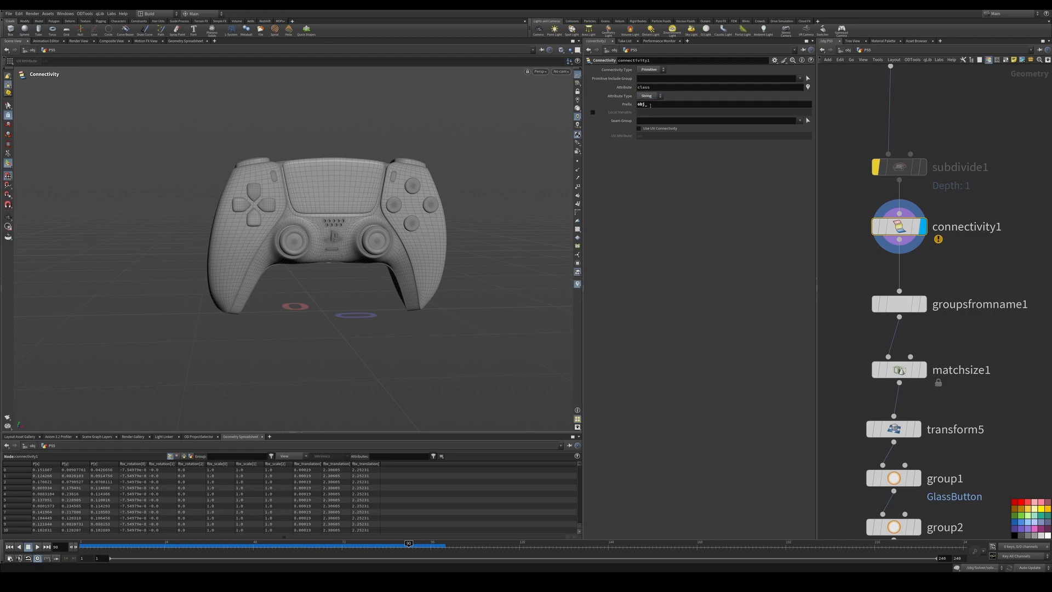
pyautogui.click(652, 105)
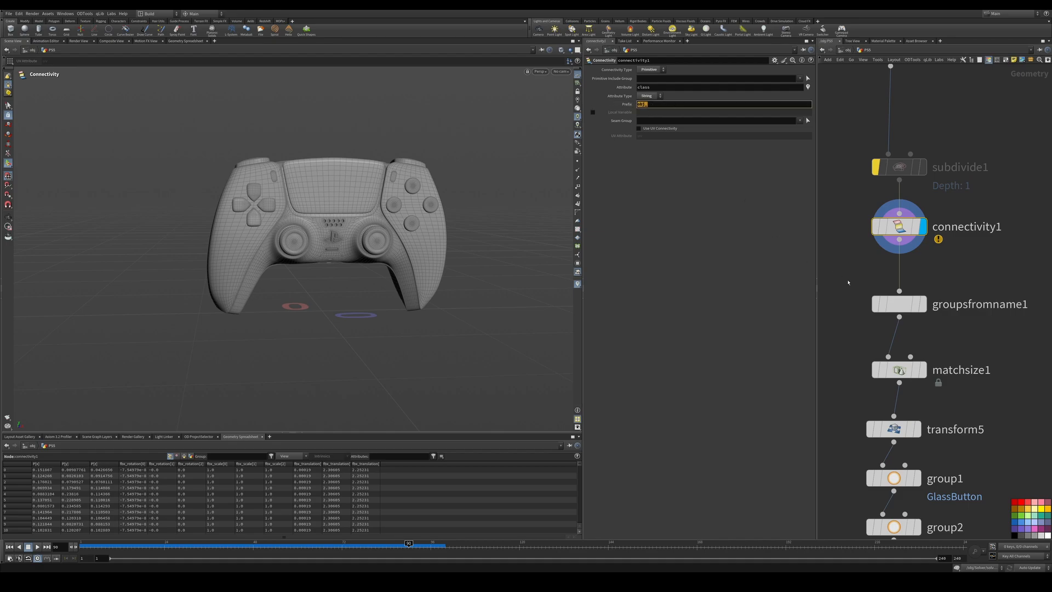
pyautogui.moveTo(847, 282); pyautogui.dragTo(839, 239, button='middle')
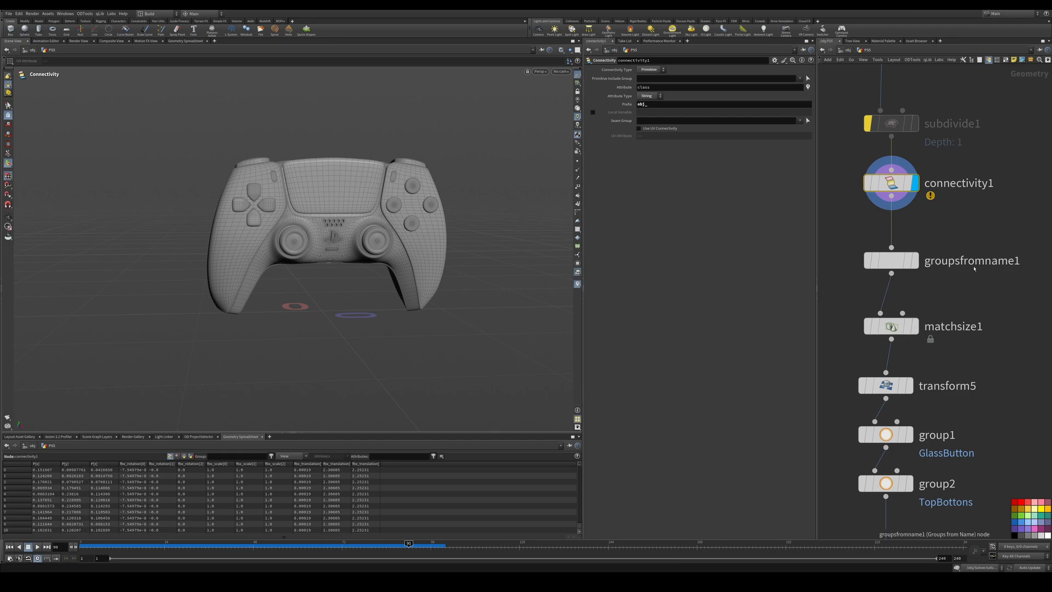
# Display the groupsfromname1 node, review its PS5 group prefix and check the primitive groups listed in its node information.
pyautogui.moveTo(897, 262)
pyautogui.mouseDown()
pyautogui.moveTo(912, 274)
pyautogui.moveTo(899, 265)
pyautogui.mouseUp()
pyautogui.click(914, 265)
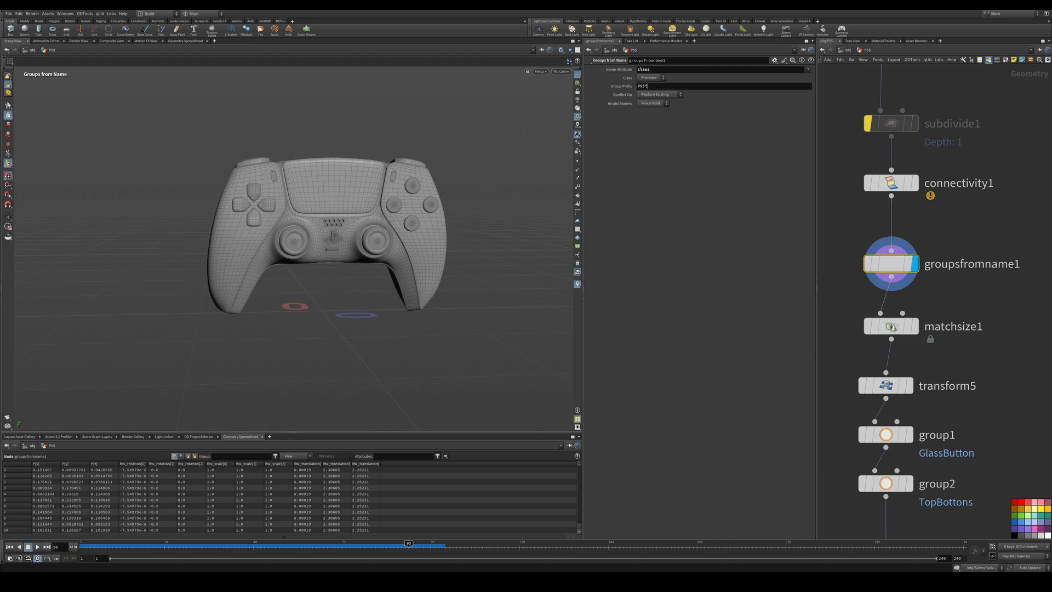
pyautogui.moveTo(644, 86); pyautogui.dragTo(665, 93)
pyautogui.middleClick(891, 264)
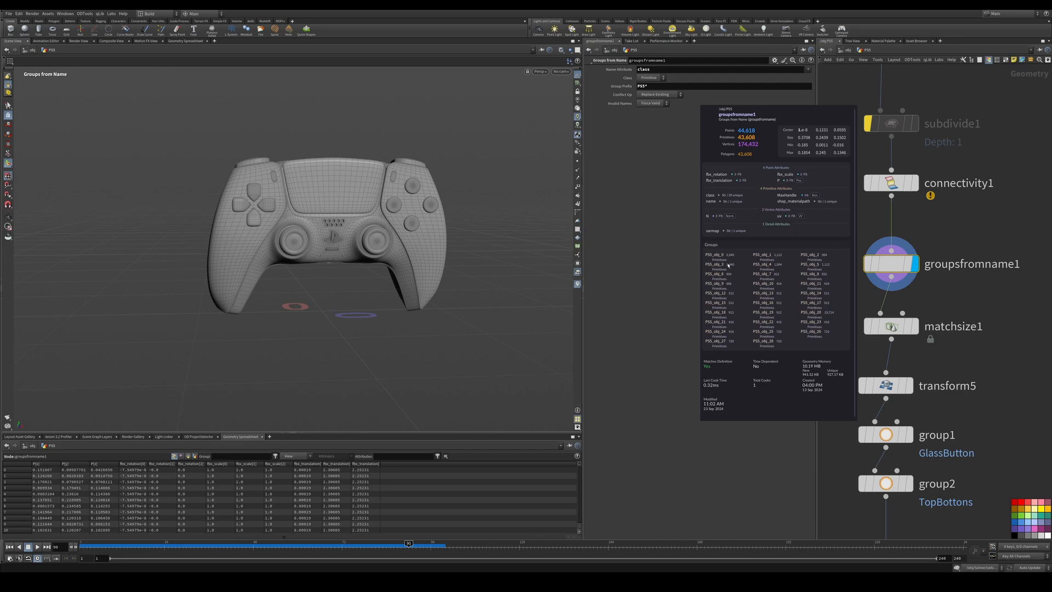
pyautogui.moveTo(764, 348); pyautogui.dragTo(767, 350, button='middle')
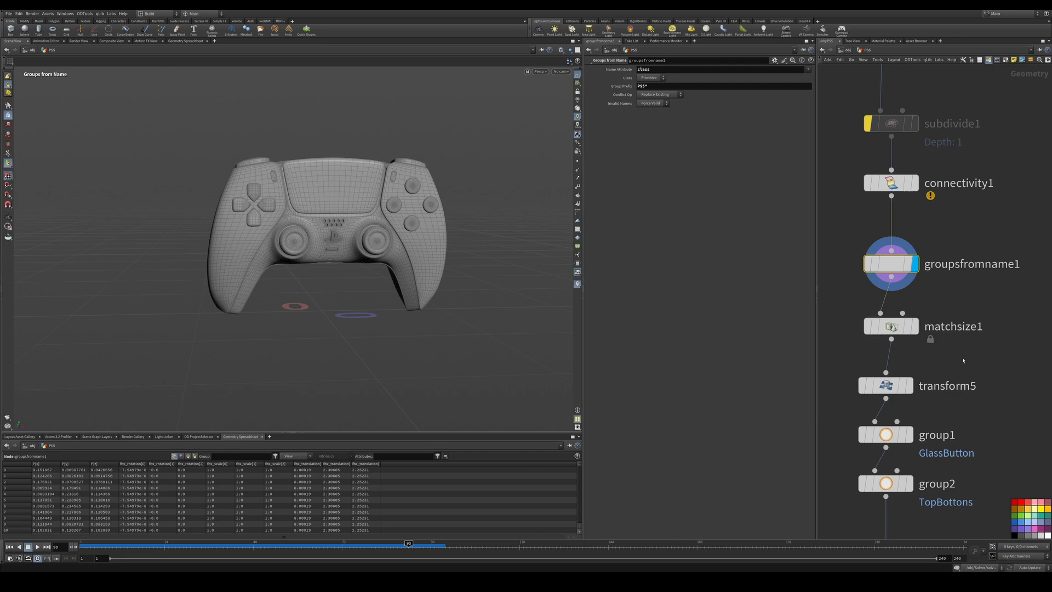
# Display the matchsize1 node and examine how it repositions the controller relative to the grid.
pyautogui.moveTo(962, 360); pyautogui.dragTo(948, 310, button='middle')
pyautogui.keyDown('alt'); pyautogui.moveTo(345, 285); pyautogui.dragTo(471, 289); pyautogui.keyUp('alt')
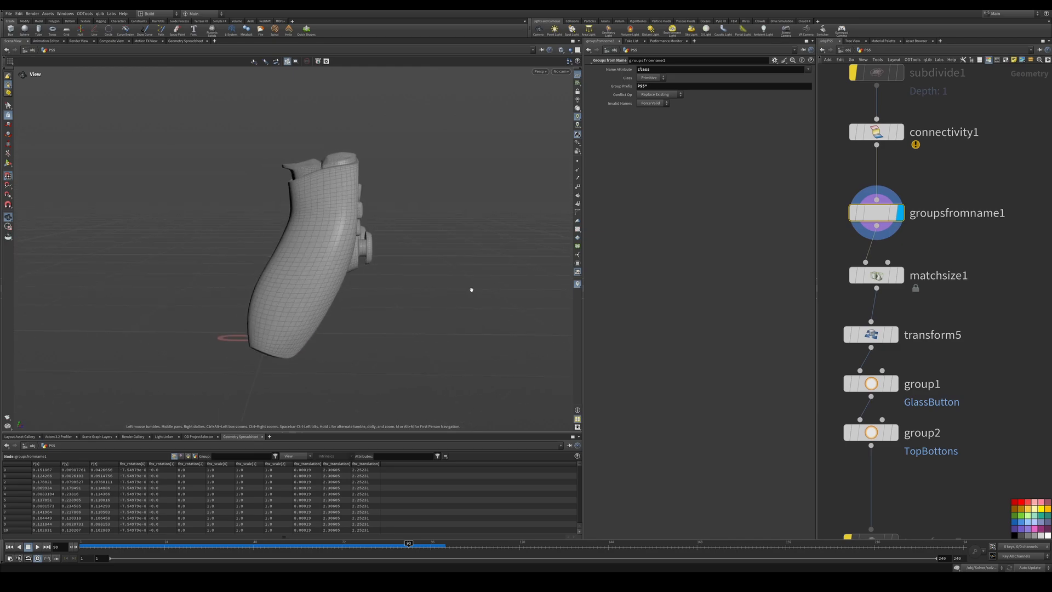
pyautogui.click(899, 275)
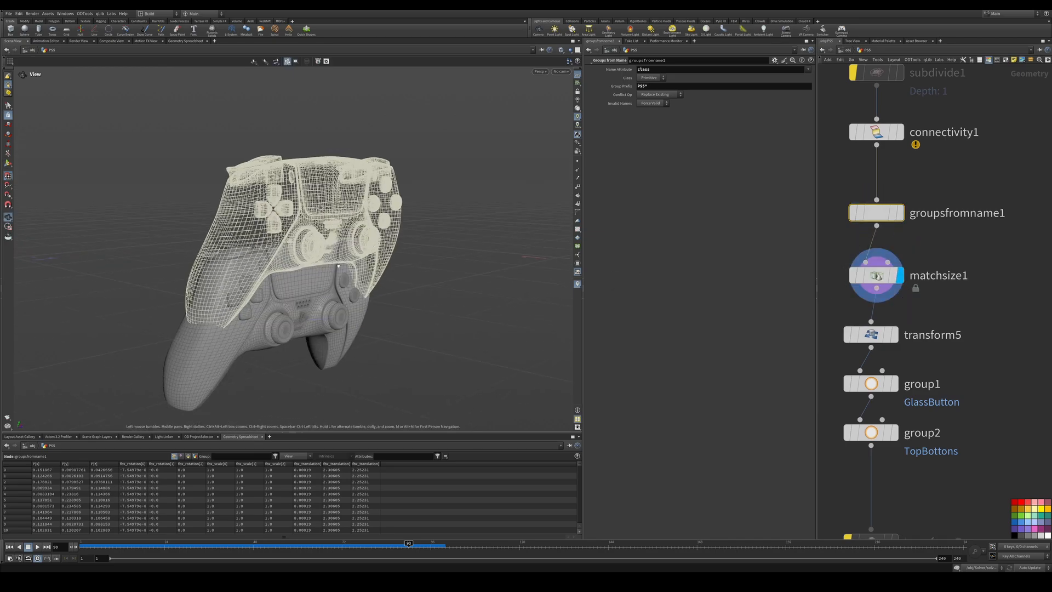
pyautogui.keyDown('alt'); pyautogui.moveTo(338, 266); pyautogui.dragTo(274, 268); pyautogui.keyUp('alt')
pyautogui.keyDown('alt'); pyautogui.moveTo(274, 268); pyautogui.dragTo(257, 269, button='right'); pyautogui.keyUp('alt')
pyautogui.click(920, 304)
pyautogui.moveTo(920, 304); pyautogui.dragTo(955, 234, button='middle')
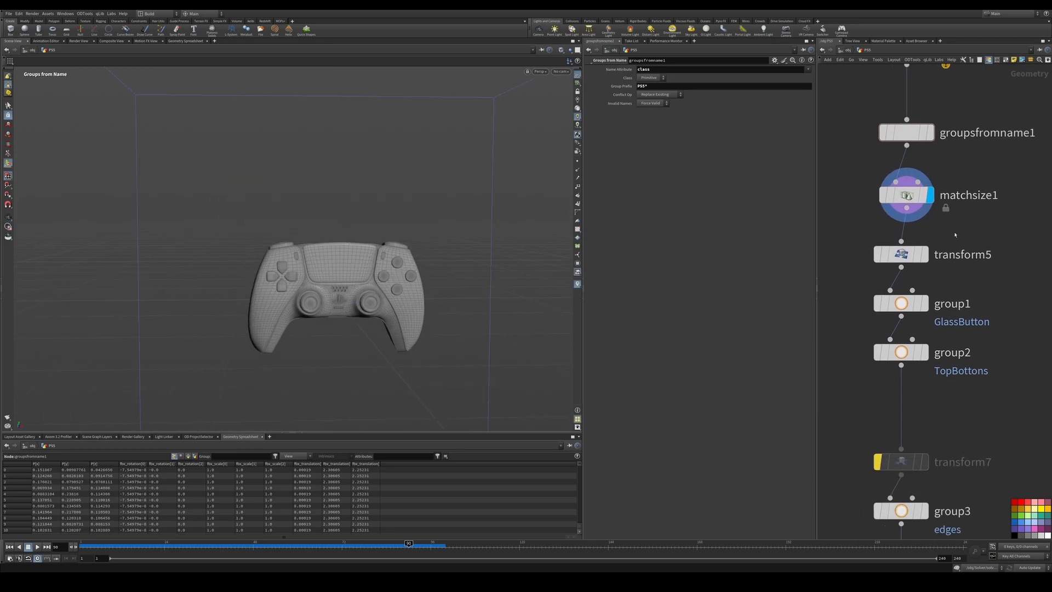
# Select and display the transform5 node to examine the rotation it applies to the controller.
pyautogui.click(901, 254)
pyautogui.click(925, 254)
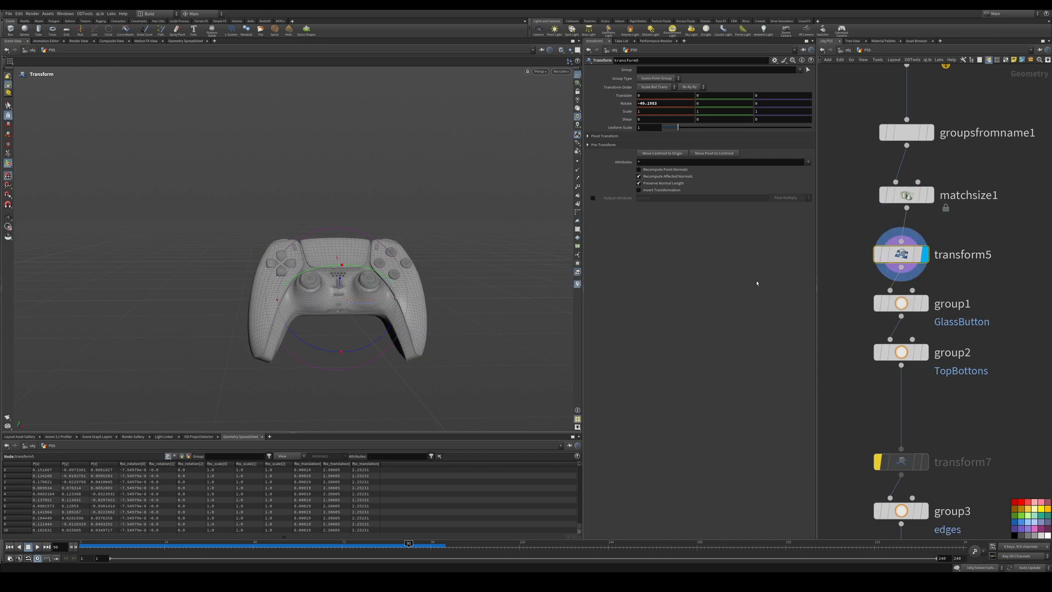
pyautogui.keyDown('alt'); pyautogui.moveTo(366, 290); pyautogui.dragTo(391, 305); pyautogui.keyUp('alt')
pyautogui.scroll(-3, 952, 277)
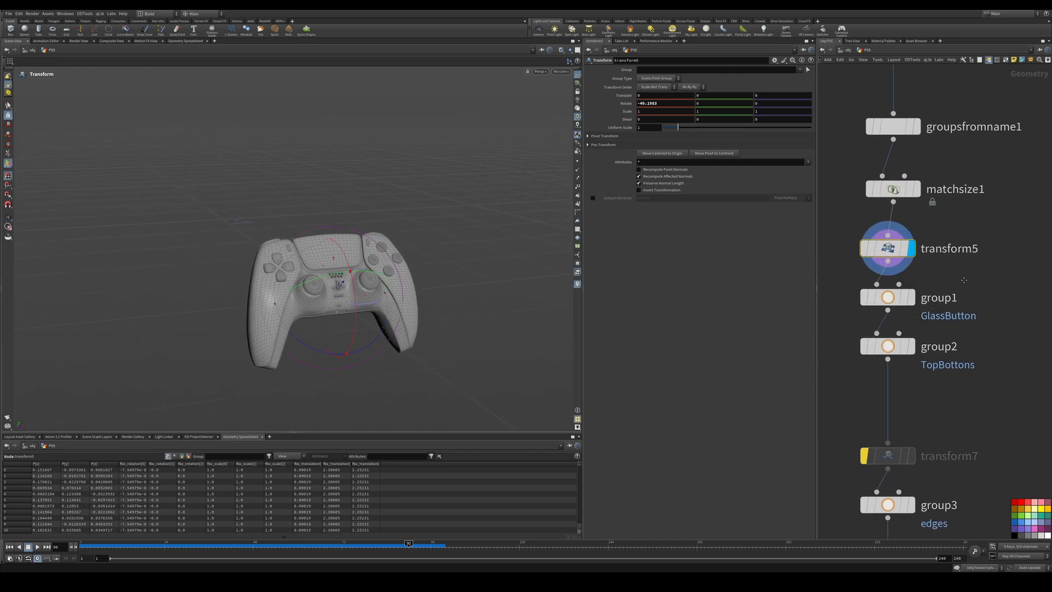
pyautogui.scroll(2, 947, 291)
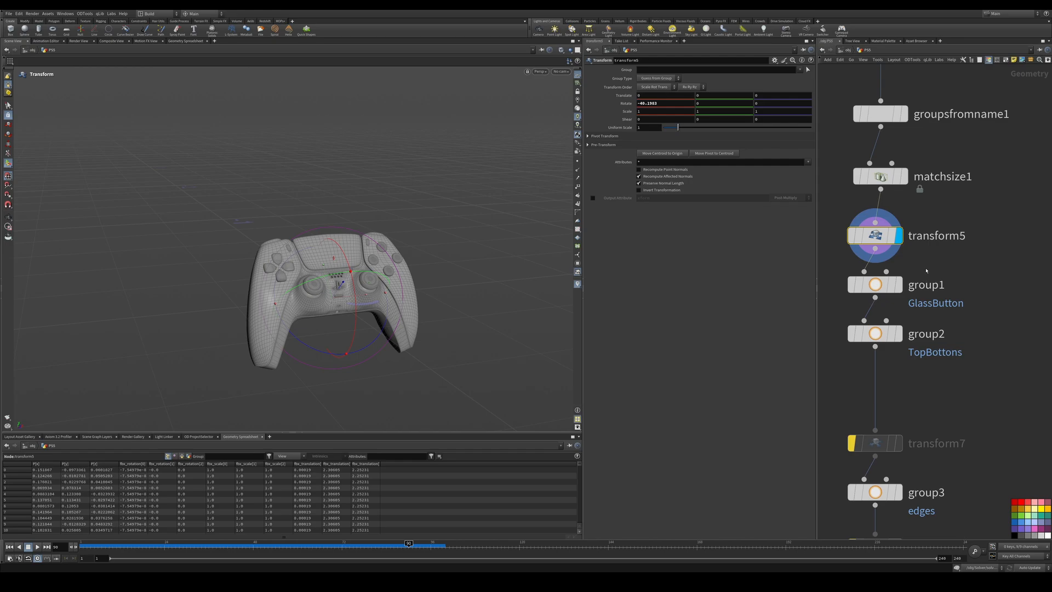
# Select and display the group1 node to see which buttons belong to the GlassButton group.
pyautogui.click(900, 286)
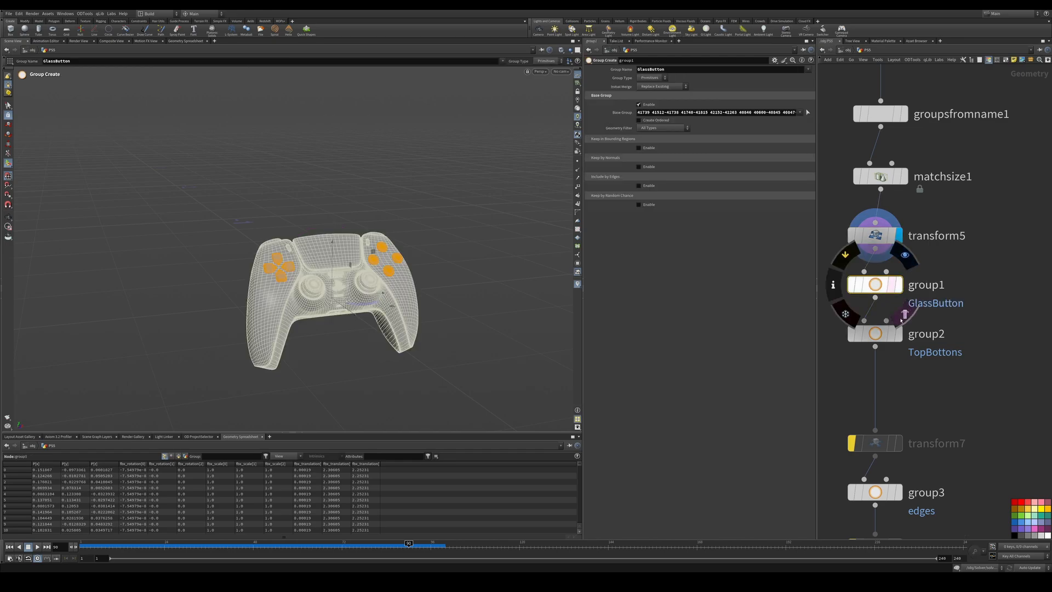
pyautogui.keyDown('alt'); pyautogui.moveTo(382, 292); pyautogui.dragTo(394, 269); pyautogui.keyUp('alt')
pyautogui.scroll(4, 460, 279)
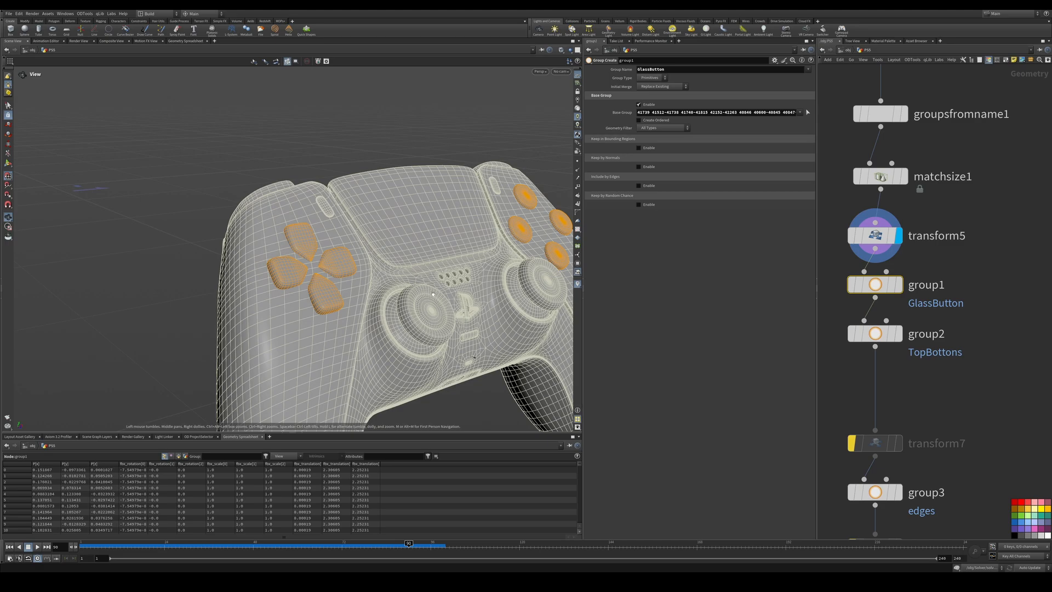
pyautogui.keyDown('alt'); pyautogui.moveTo(433, 294); pyautogui.dragTo(339, 304, button='middle'); pyautogui.keyUp('alt')
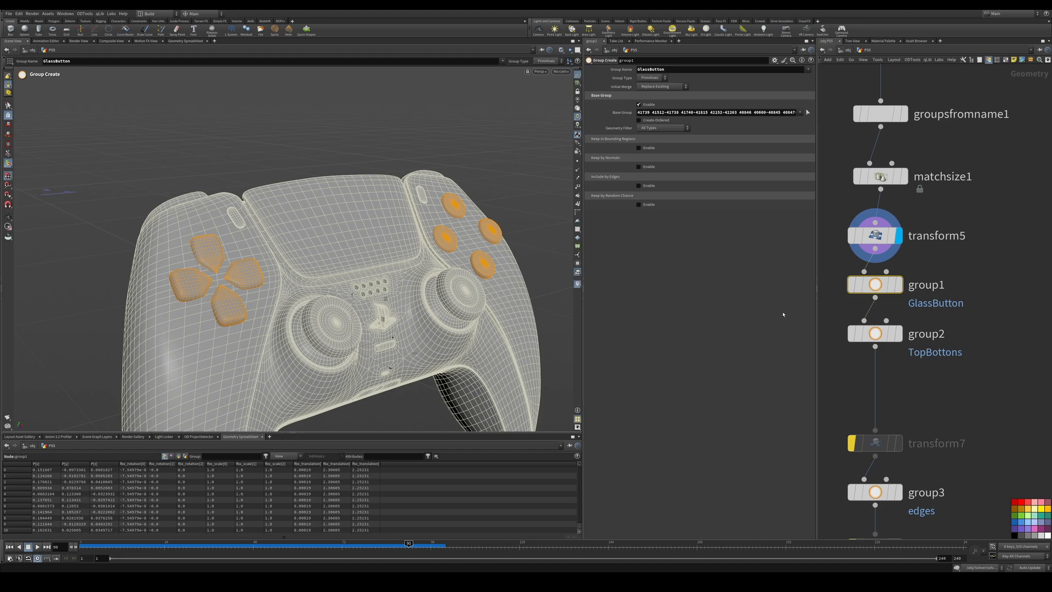
pyautogui.press('r')
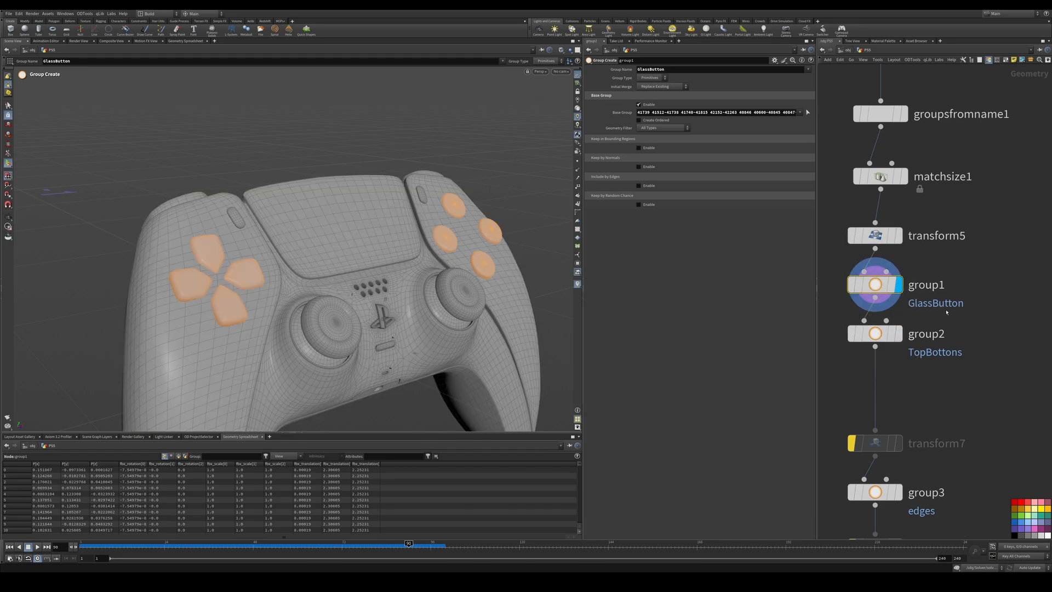
# Select and display the group2 node and inspect the small buttons contained in the TopBottons group.
pyautogui.moveTo(953, 308); pyautogui.dragTo(838, 353)
pyautogui.click(904, 305)
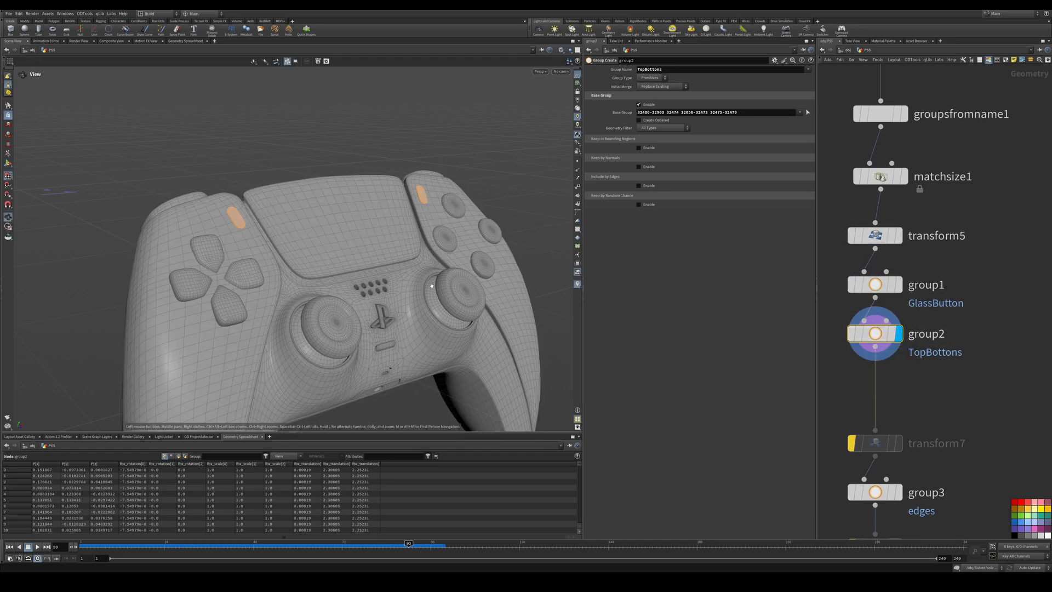
pyautogui.moveTo(397, 285)
pyautogui.keyDown('alt'); pyautogui.mouseDown()
pyautogui.moveTo(326, 278)
pyautogui.moveTo(397, 272)
pyautogui.mouseUp(); pyautogui.keyUp('alt')
pyautogui.press('Return')
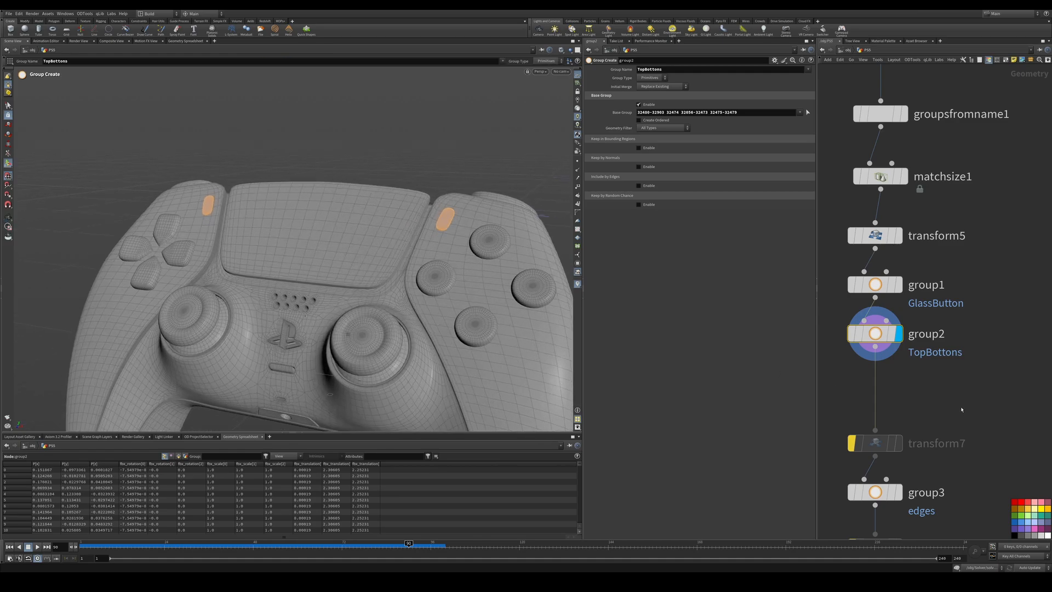
pyautogui.moveTo(910, 398); pyautogui.dragTo(920, 331, button='middle')
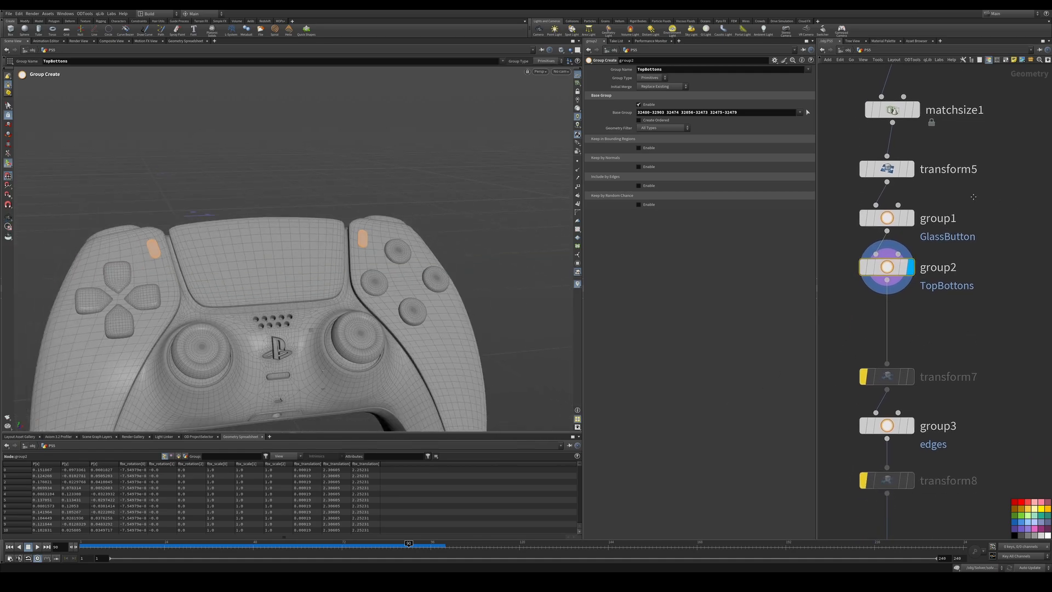
pyautogui.moveTo(955, 169); pyautogui.dragTo(960, 238, button='middle')
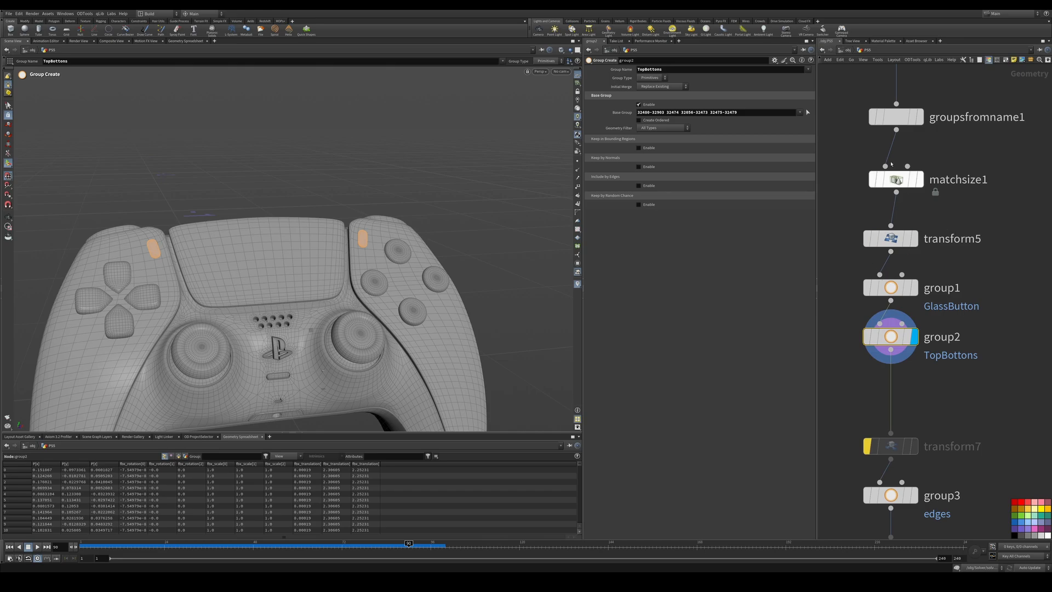
pyautogui.moveTo(942, 369); pyautogui.dragTo(957, 294, button='middle')
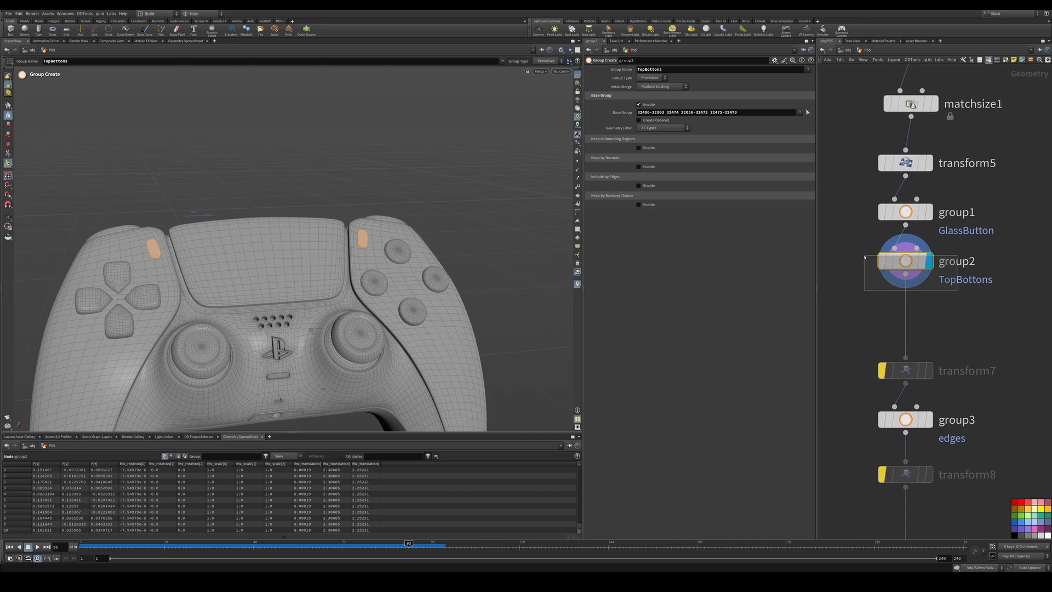
# Bring the whole controller back into view and select the bypassed transform7 node to show its TopBottons translation settings.
pyautogui.press('space')
pyautogui.moveTo(527, 343); pyautogui.dragTo(547, 255, button='middle')
pyautogui.moveTo(547, 254); pyautogui.dragTo(534, 263)
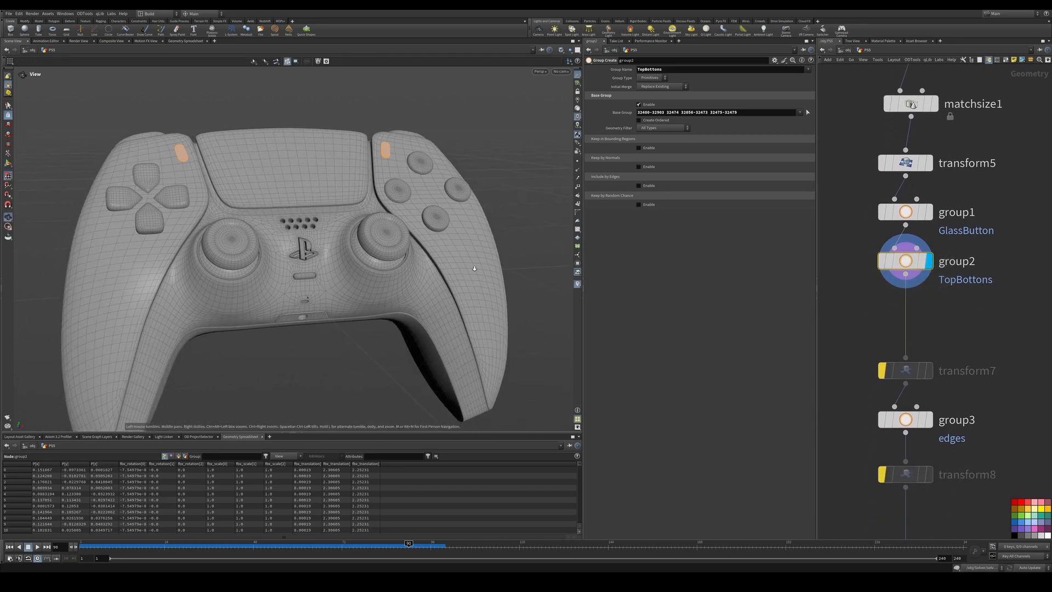
pyautogui.moveTo(534, 263); pyautogui.dragTo(452, 283, button='right')
pyautogui.moveTo(451, 284); pyautogui.dragTo(420, 287, button='middle')
pyautogui.moveTo(942, 373); pyautogui.dragTo(931, 230, button='middle')
pyautogui.moveTo(946, 207); pyautogui.dragTo(850, 255)
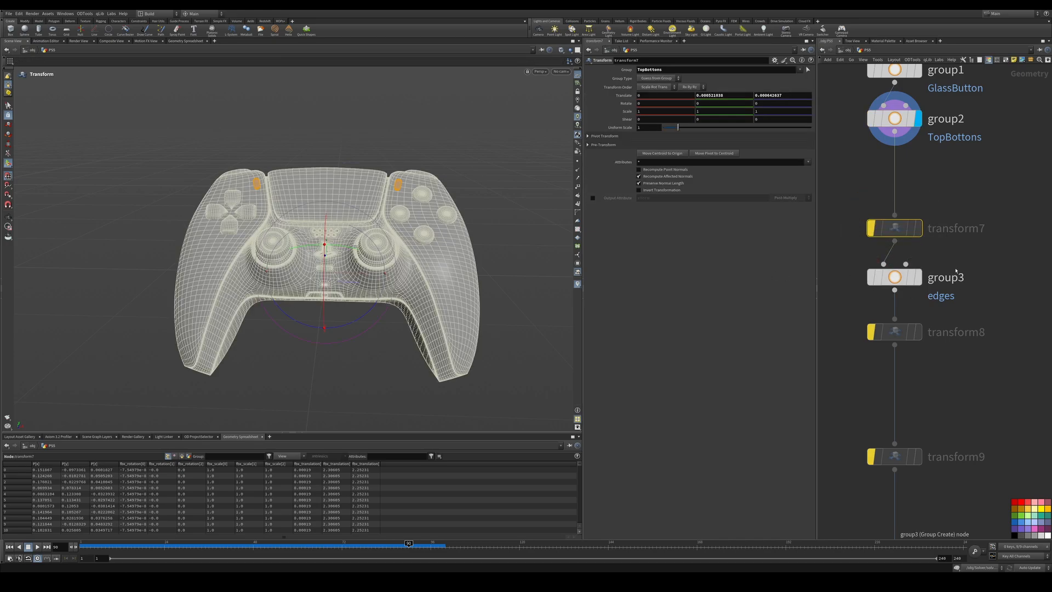
# Display the group3 node, inspect its edges group on the controller, and toggle the node's bypass on and off.
pyautogui.click(912, 279)
pyautogui.click(917, 277)
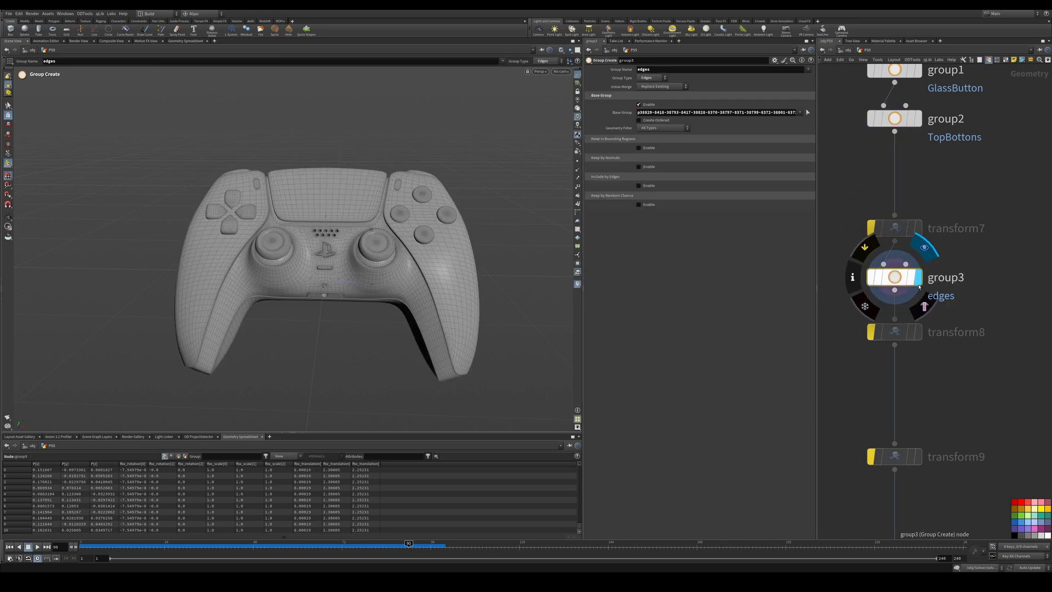
pyautogui.moveTo(955, 258); pyautogui.dragTo(833, 297)
pyautogui.moveTo(418, 277)
pyautogui.keyDown('alt'); pyautogui.mouseDown()
pyautogui.moveTo(603, 263)
pyautogui.moveTo(608, 235)
pyautogui.moveTo(398, 279)
pyautogui.mouseUp(); pyautogui.keyUp('alt')
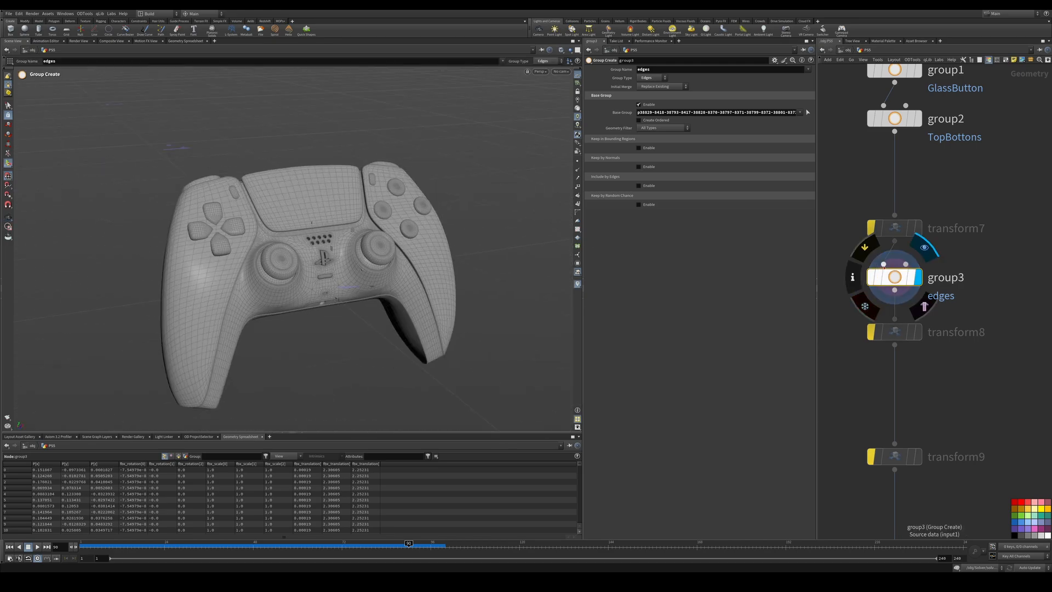
pyautogui.click(871, 276)
pyautogui.click(871, 276)
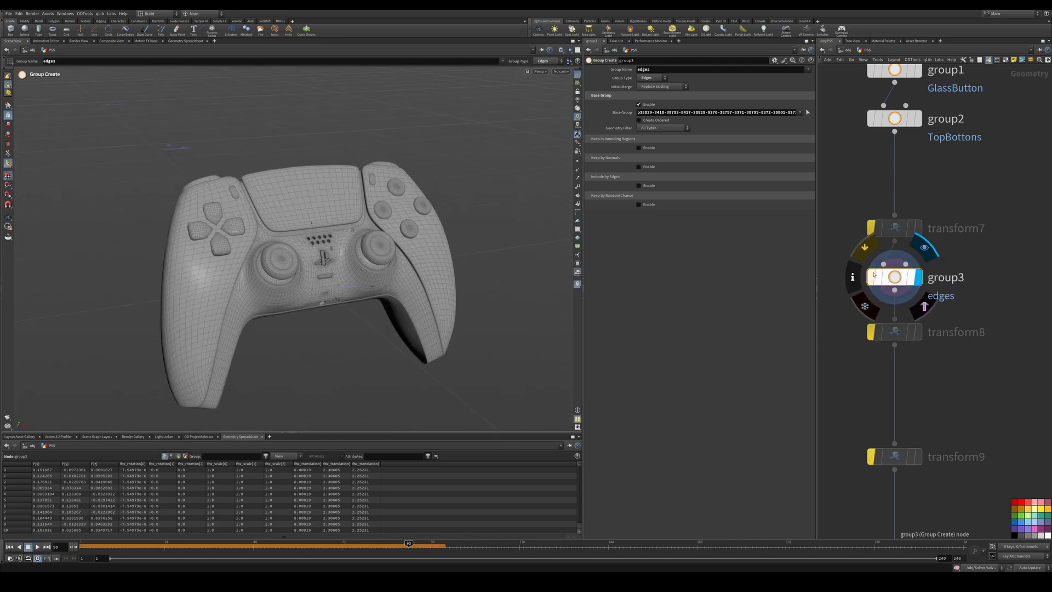
# Display the OUT_Controller null at the end of the first chain and frame the controller from the front.
pyautogui.moveTo(950, 374); pyautogui.dragTo(939, 199, button='middle')
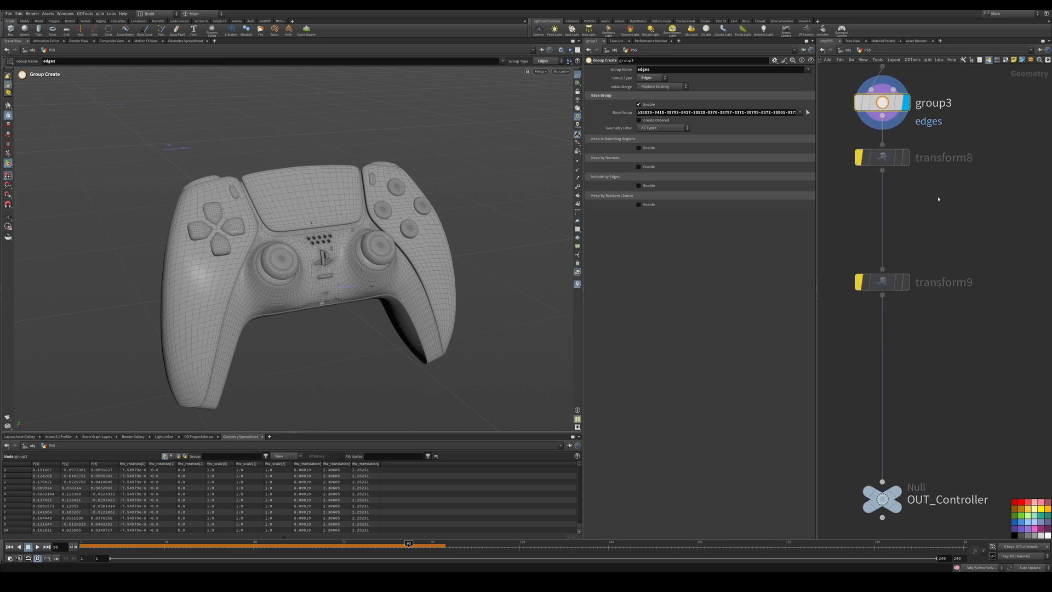
pyautogui.moveTo(943, 264); pyautogui.dragTo(940, 313, button='right')
pyautogui.moveTo(942, 379); pyautogui.dragTo(882, 424)
pyautogui.scroll(-3, 942, 315)
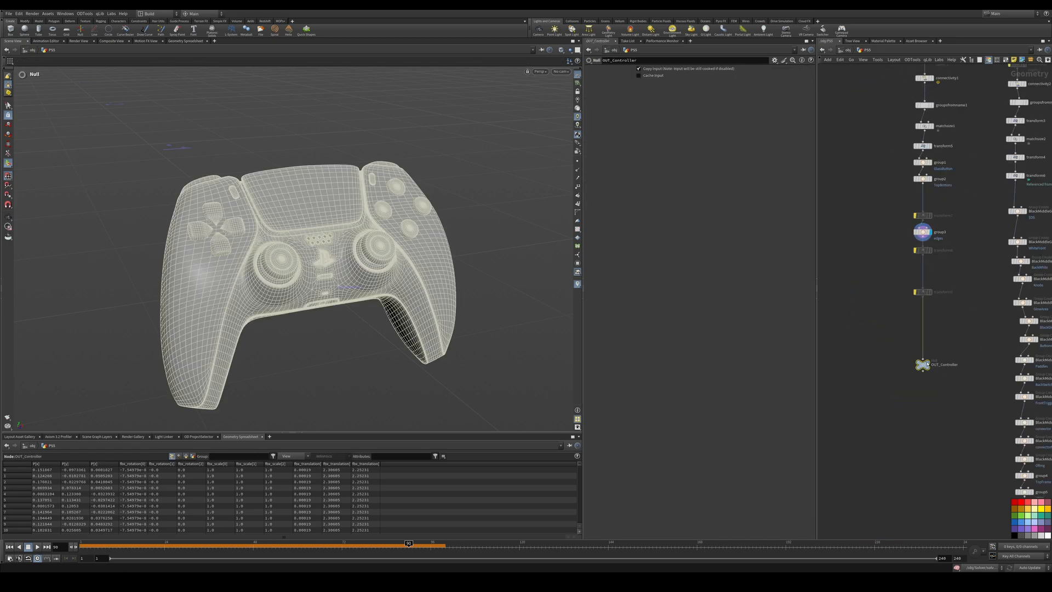
pyautogui.click(926, 364)
pyautogui.moveTo(296, 291)
pyautogui.keyDown('alt'); pyautogui.mouseDown()
pyautogui.moveTo(223, 271)
pyautogui.moveTo(281, 296)
pyautogui.mouseUp(); pyautogui.keyUp('alt')
pyautogui.moveTo(286, 299); pyautogui.dragTo(242, 272, button='middle')
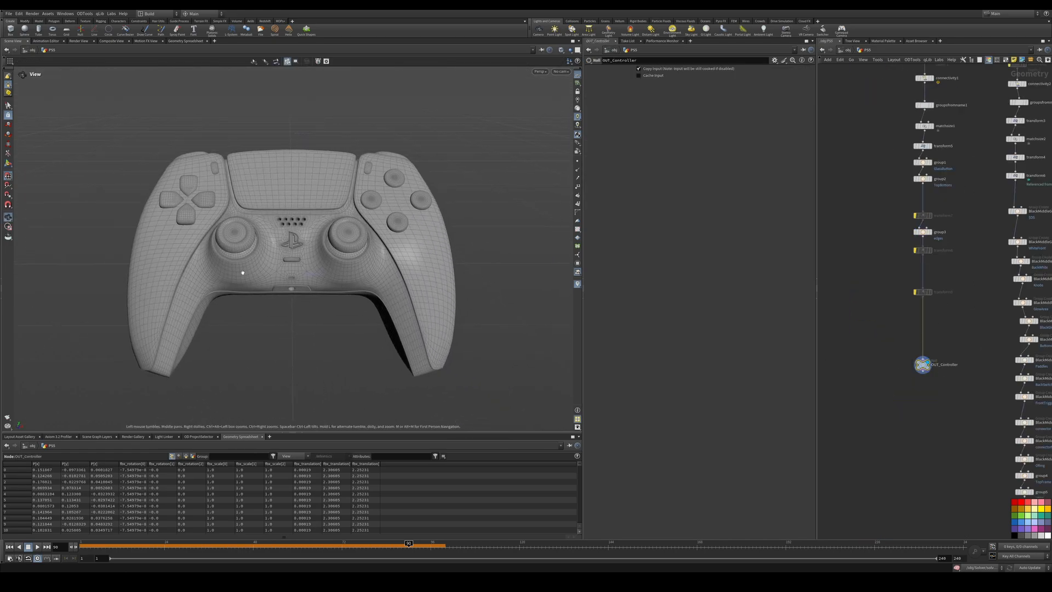
pyautogui.moveTo(242, 272); pyautogui.dragTo(318, 272, button='right')
pyautogui.scroll(10, 914, 214)
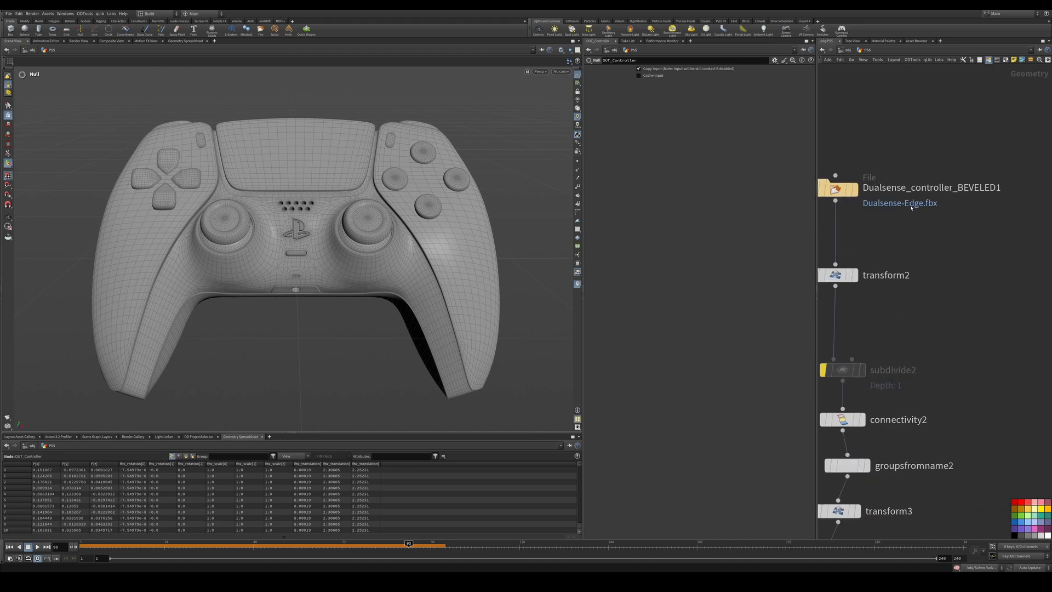
# Display the Dualsense-Edge.fbx file node at the start of the second chain and orbit around the imported controller.
pyautogui.click(922, 213)
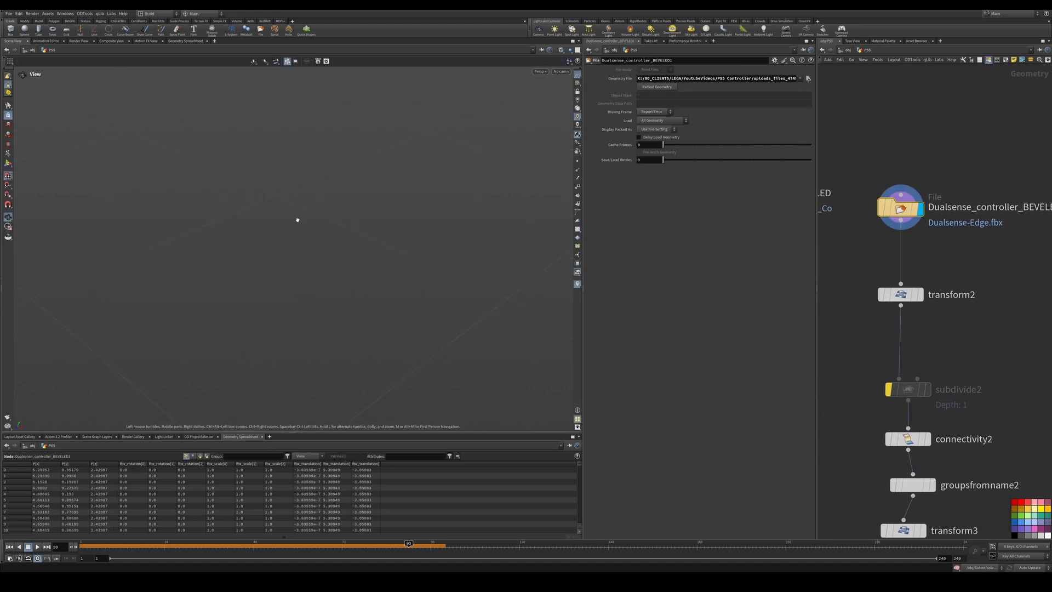
pyautogui.moveTo(294, 234); pyautogui.dragTo(356, 211)
pyautogui.moveTo(357, 211); pyautogui.dragTo(263, 246, button='right')
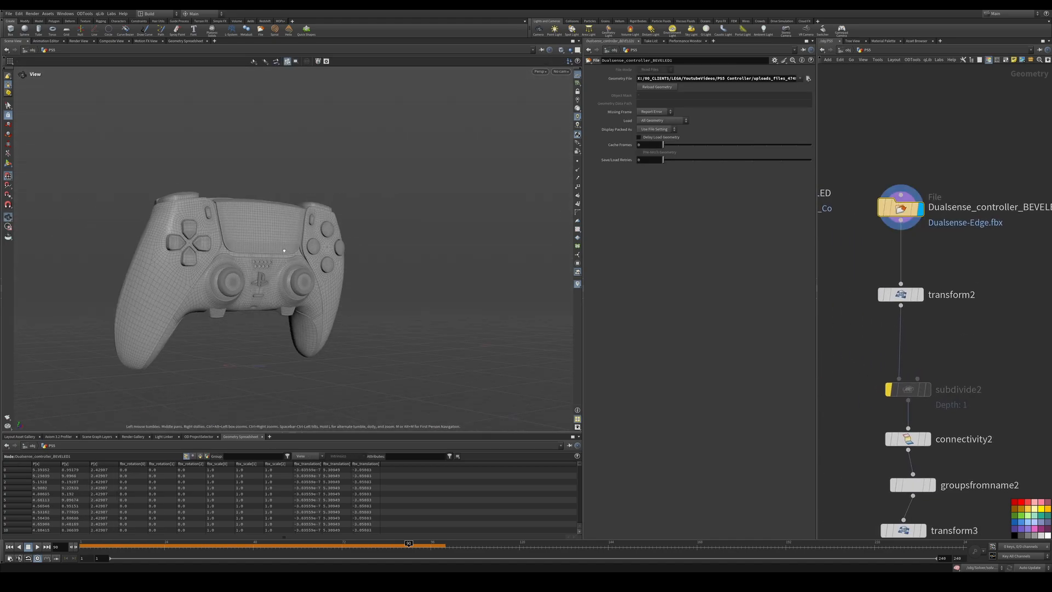
pyautogui.moveTo(263, 247); pyautogui.dragTo(300, 312)
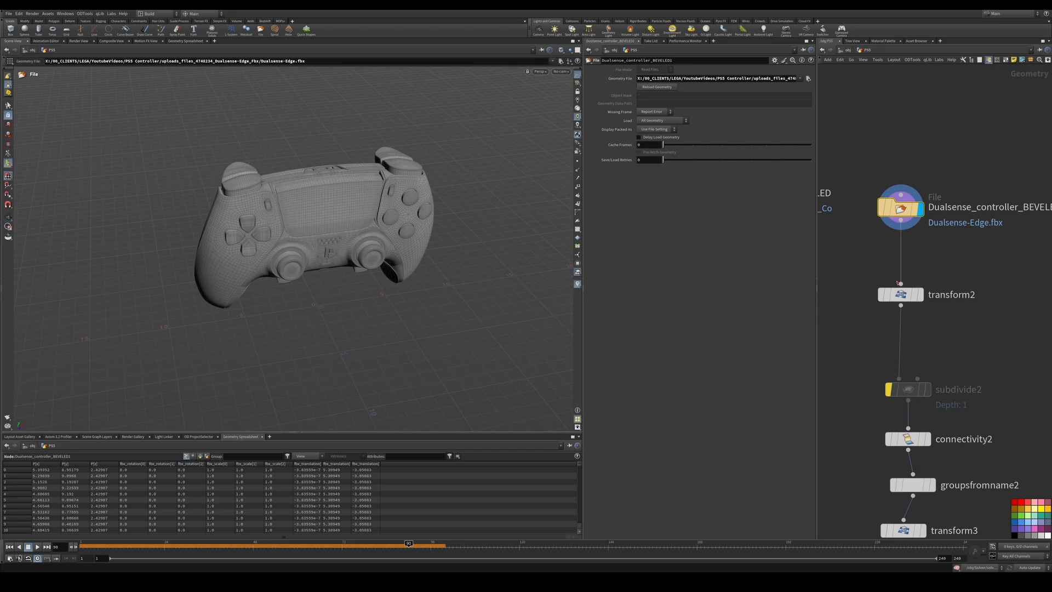
# Display and select transform2, frame the scaled-down controller and view it from the front to review the uniform scale.
pyautogui.moveTo(925, 307); pyautogui.dragTo(939, 265, button='middle')
pyautogui.click(934, 253)
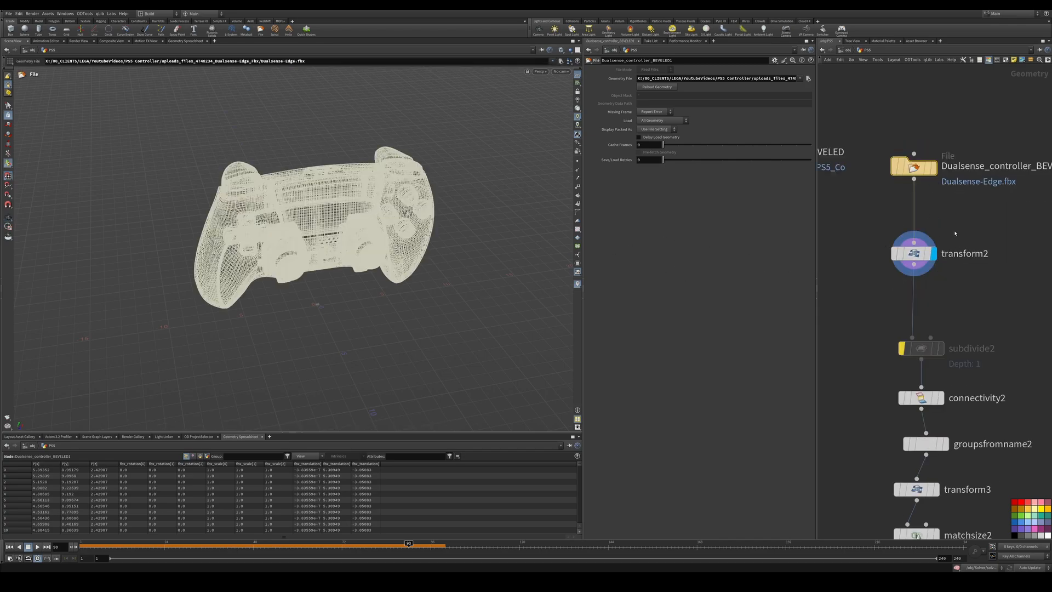
pyautogui.click(913, 253)
pyautogui.press('space')
pyautogui.hotkey('space', 'g')
pyautogui.moveTo(273, 283); pyautogui.dragTo(373, 256)
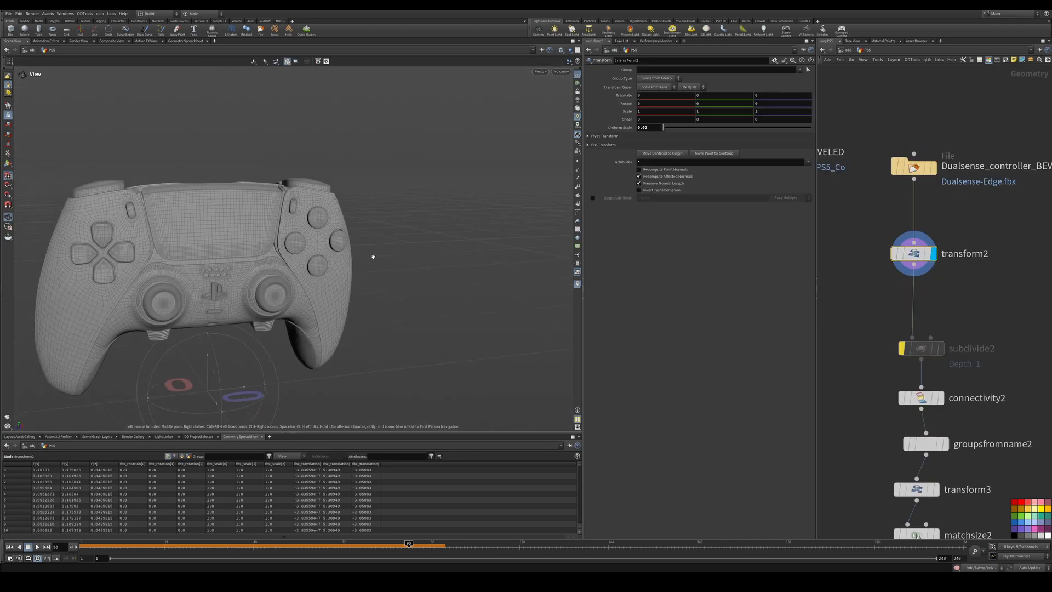
pyautogui.moveTo(373, 256); pyautogui.dragTo(255, 282, button='right')
pyautogui.moveTo(255, 282); pyautogui.dragTo(390, 242, button='middle')
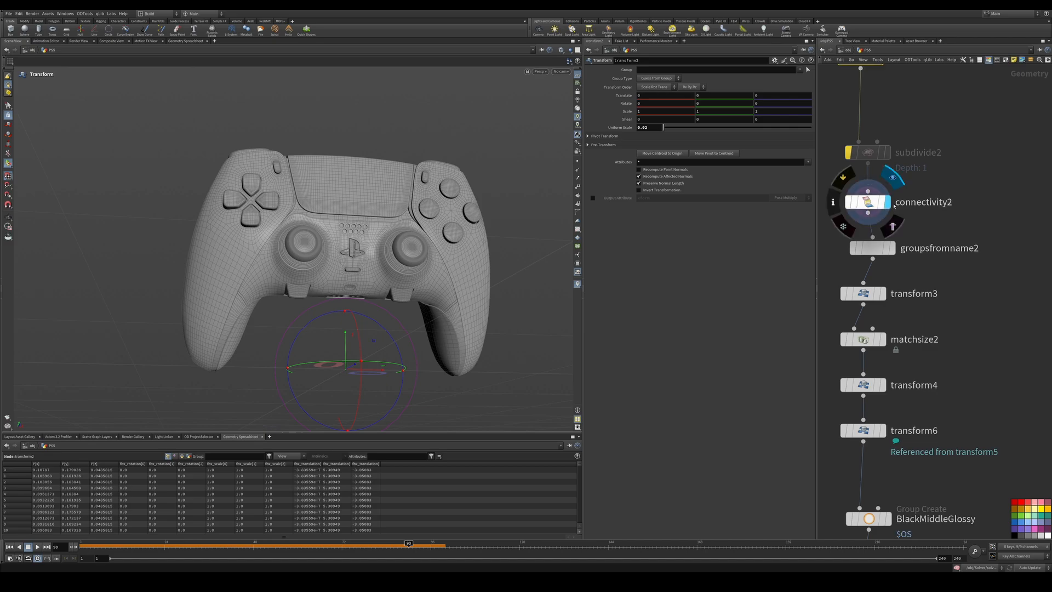
# Display connectivity2 and groupsfromname2 in turn and show their class attribute and group prefix settings.
pyautogui.click(886, 202)
pyautogui.click(869, 202)
pyautogui.click(893, 249)
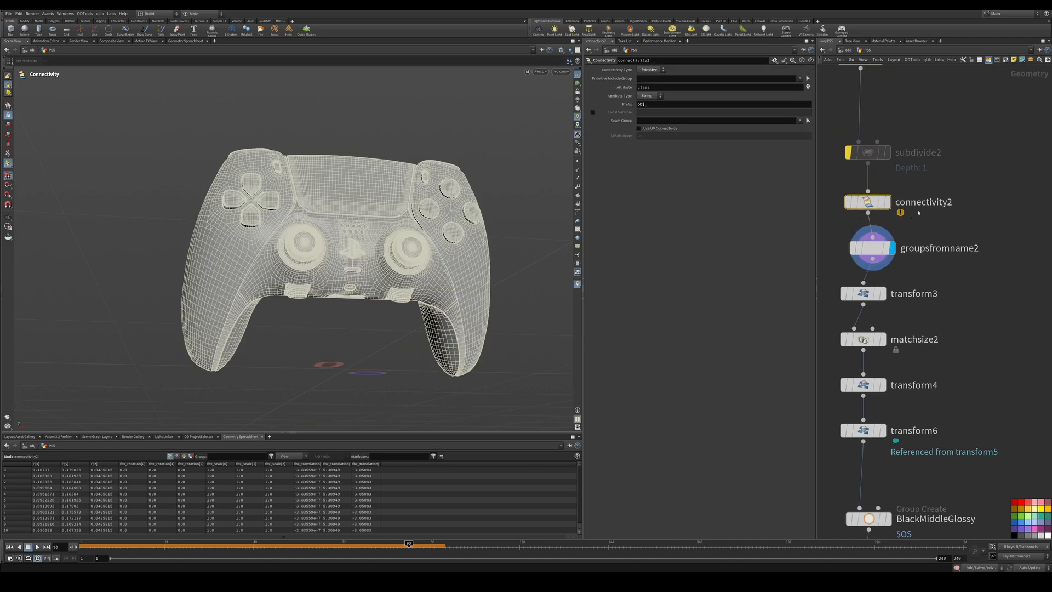
pyautogui.moveTo(919, 221); pyautogui.dragTo(842, 264)
pyautogui.press('space')
pyautogui.moveTo(394, 241); pyautogui.dragTo(390, 244)
pyautogui.moveTo(390, 244); pyautogui.dragTo(309, 244, button='right')
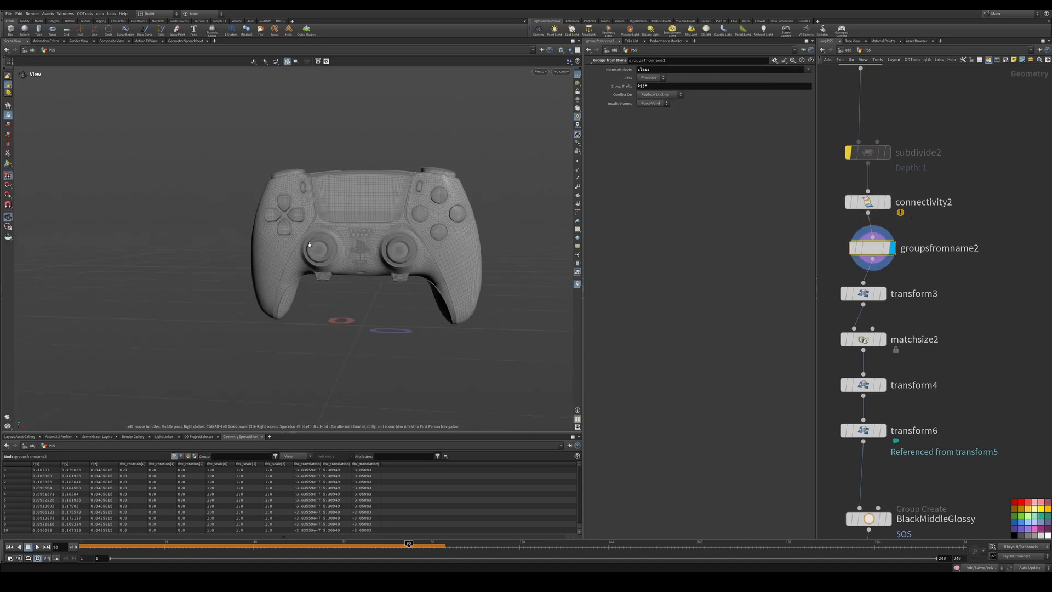
# Display and select transform3 to show the uniform scale applied to the second controller.
pyautogui.click(883, 293)
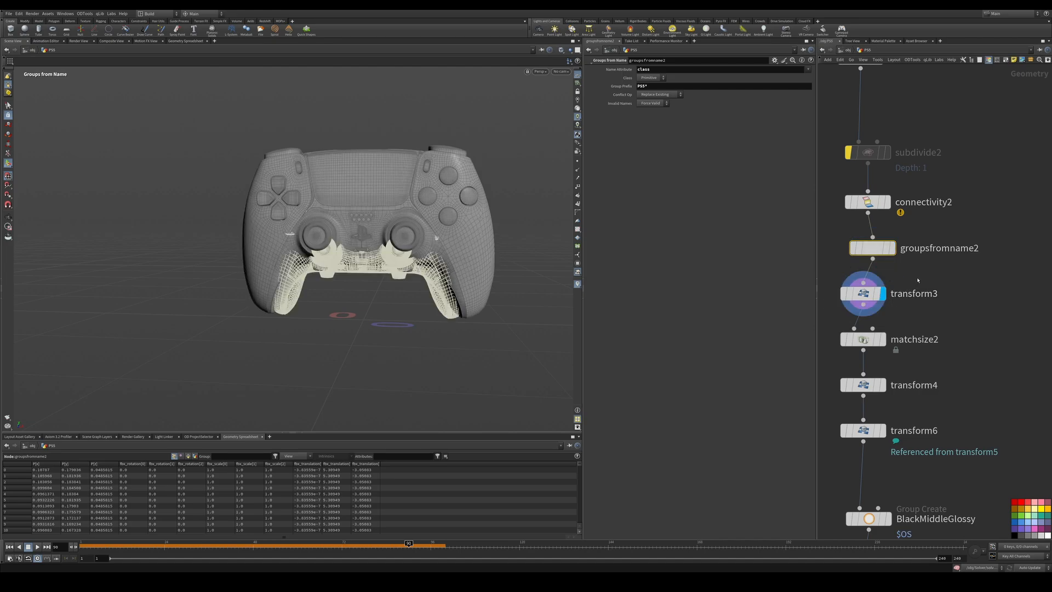
pyautogui.click(871, 293)
pyautogui.middleClick(875, 247)
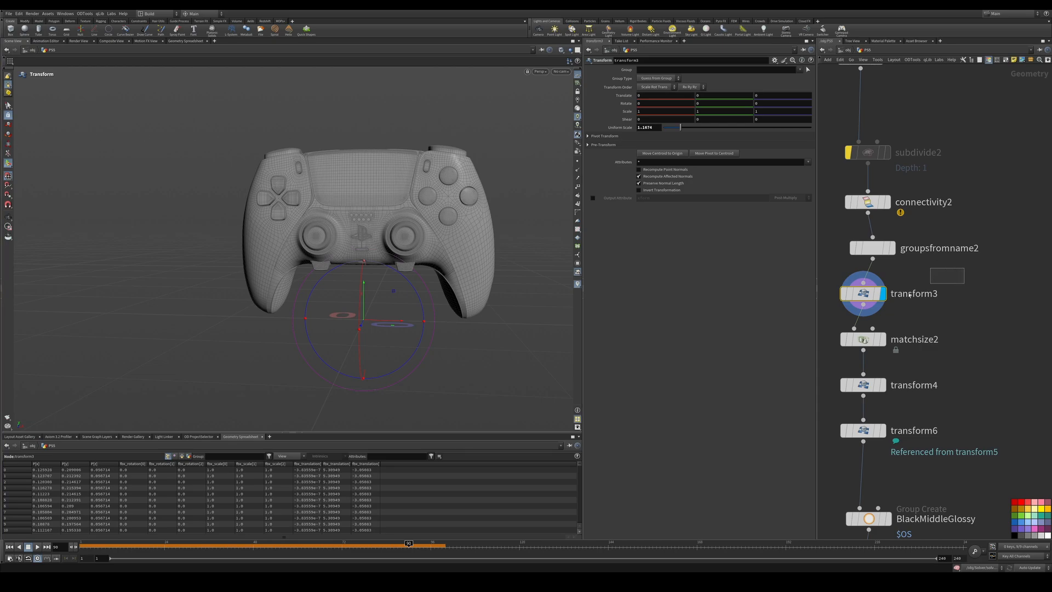
pyautogui.press('s')
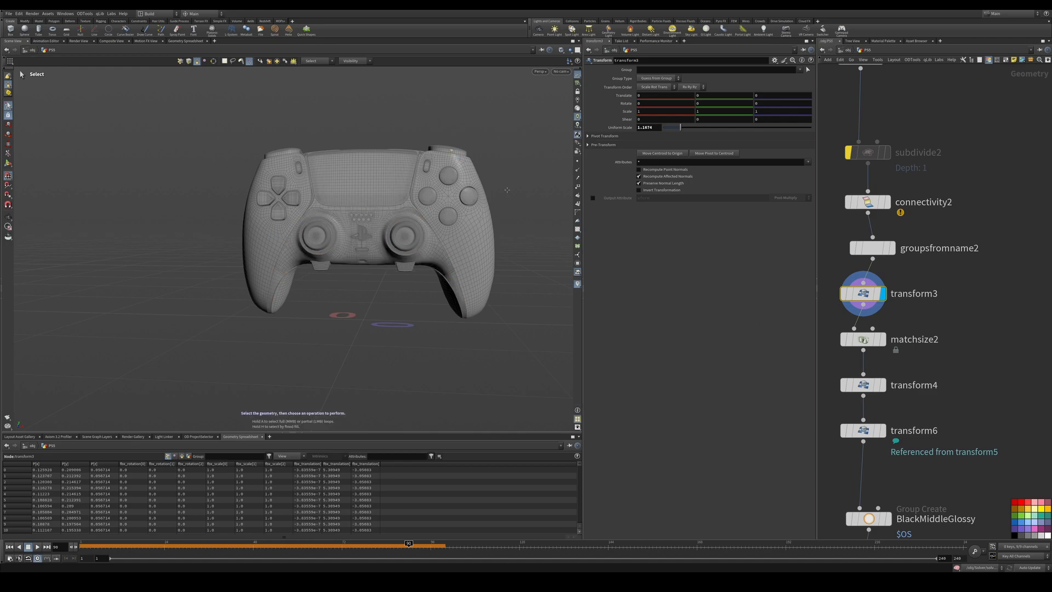
# Display matchsize2 and orbit around the controller to inspect its placement.
pyautogui.moveTo(922, 370); pyautogui.dragTo(938, 300, button='middle')
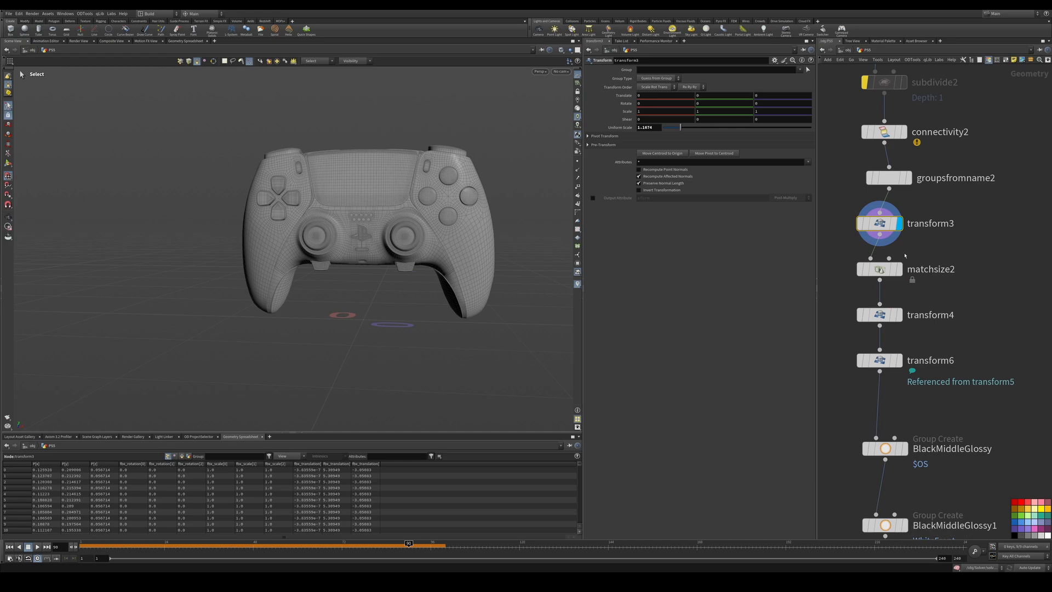
pyautogui.click(898, 272)
pyautogui.keyDown('alt'); pyautogui.moveTo(449, 307); pyautogui.dragTo(438, 246); pyautogui.keyUp('alt')
# Display transform6 and select it to show the rotation referenced from transform5 in the first chain.
pyautogui.click(898, 360)
pyautogui.moveTo(1034, 384); pyautogui.dragTo(994, 385, button='right')
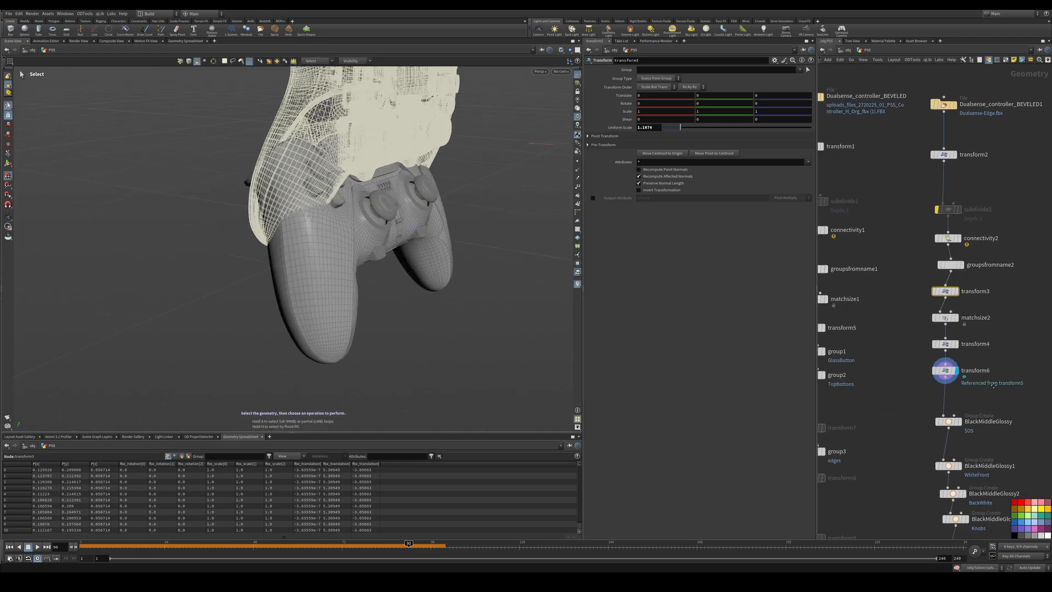
pyautogui.moveTo(890, 375); pyautogui.dragTo(909, 368, button='middle')
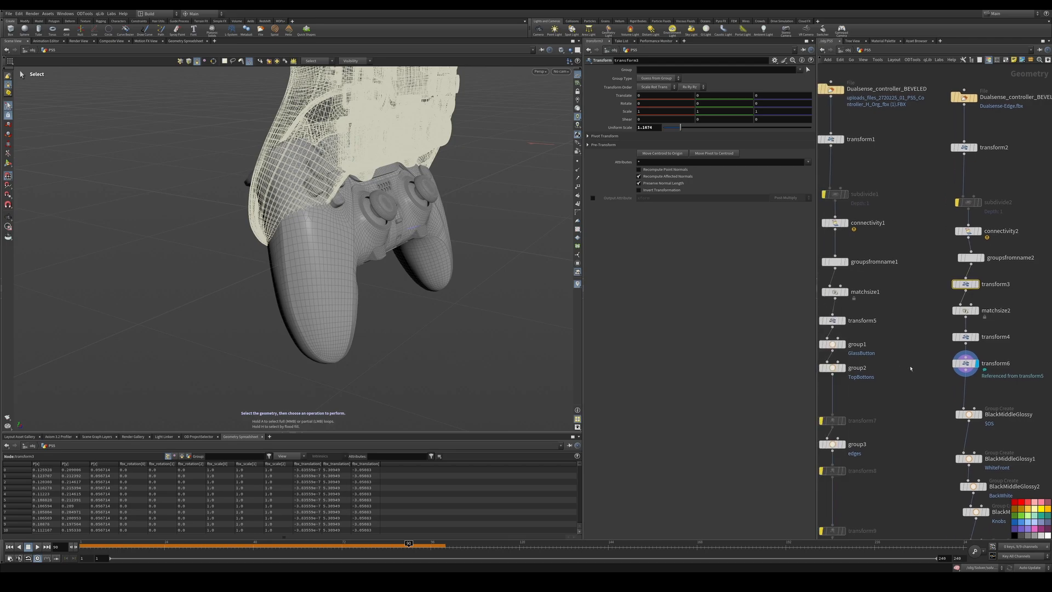
pyautogui.click(834, 320)
pyautogui.click(960, 362)
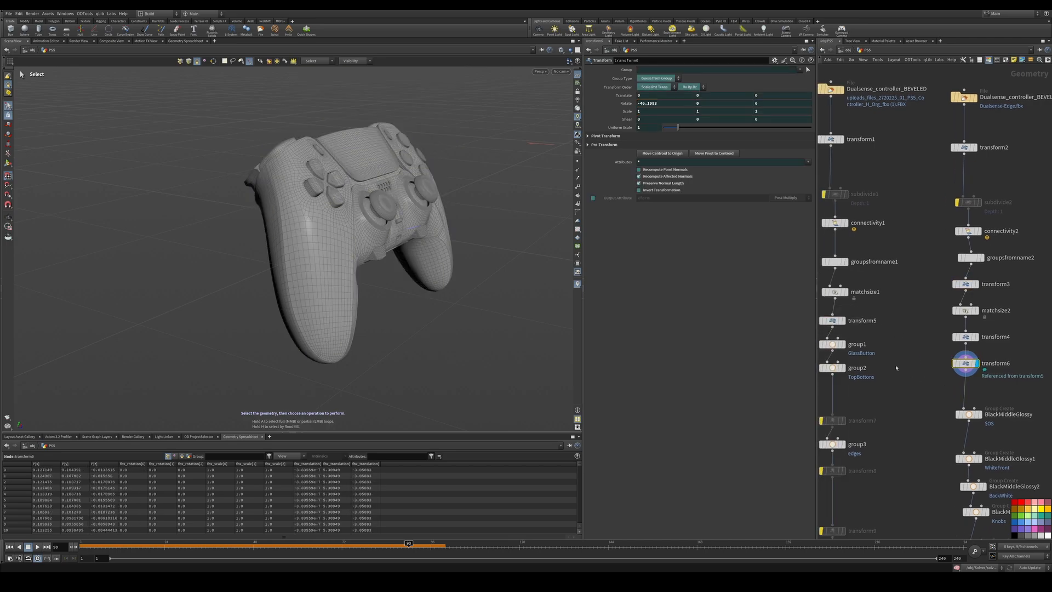
# Make a reference copy of transform5 branching off matchsize1, and delete that copy.
pyautogui.moveTo(896, 330); pyautogui.dragTo(938, 348, button='middle')
pyautogui.click(882, 319)
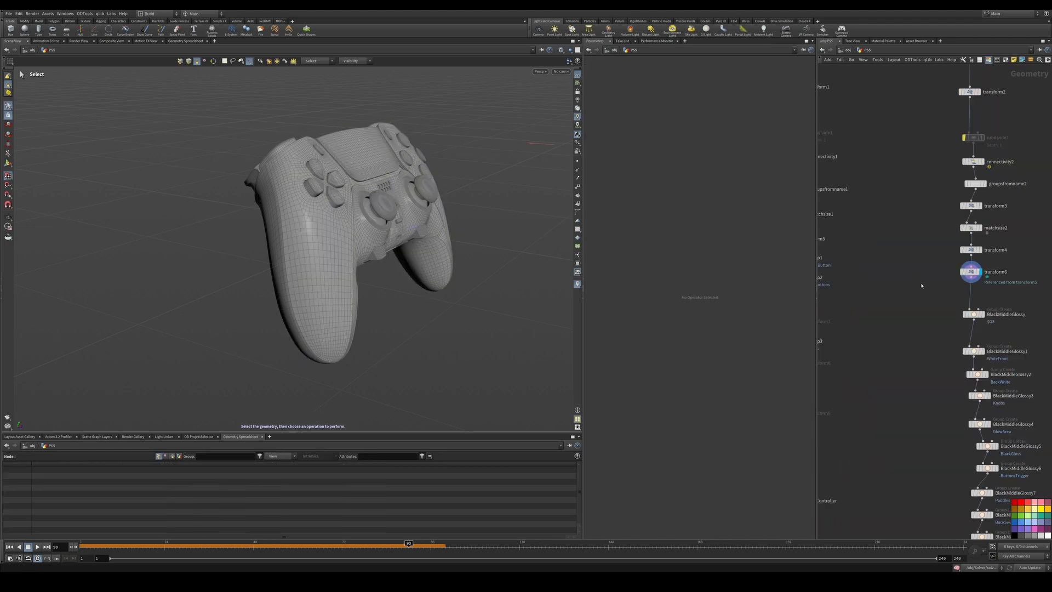
pyautogui.moveTo(922, 284); pyautogui.dragTo(944, 297, button='middle')
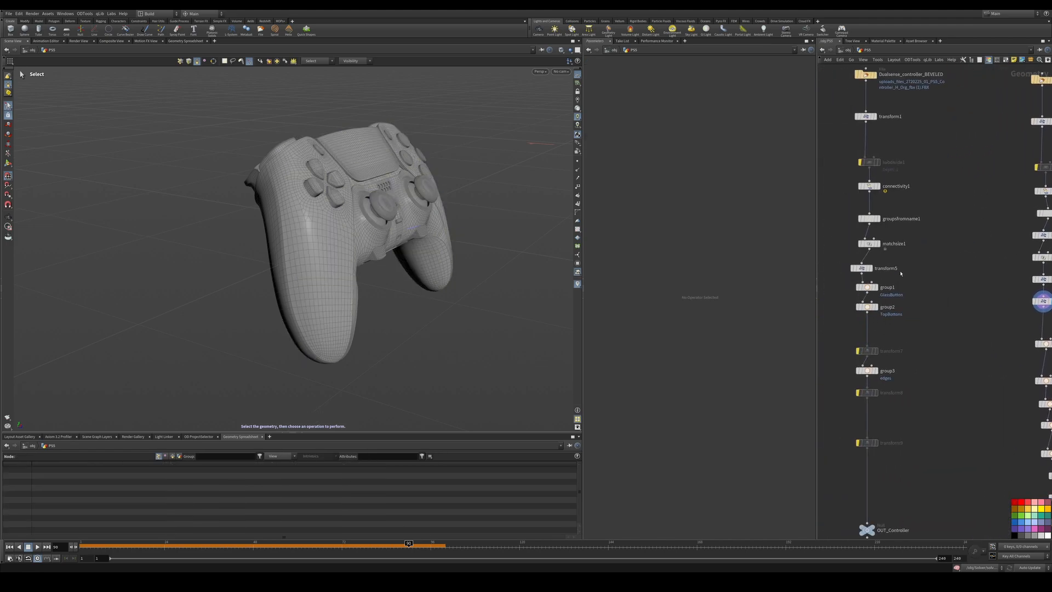
pyautogui.moveTo(890, 271); pyautogui.dragTo(962, 274, button='middle')
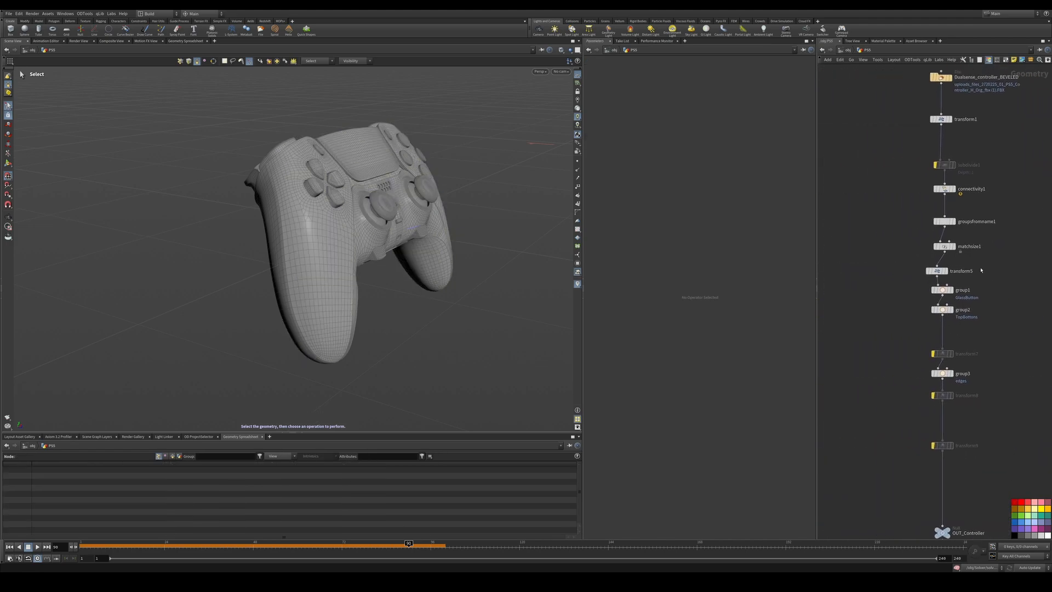
pyautogui.click(937, 271)
pyautogui.keyDown('ctrl'); pyautogui.keyDown('alt'); pyautogui.keyDown('shift'); pyautogui.moveTo(937, 272); pyautogui.dragTo(869, 288); pyautogui.keyUp('shift'); pyautogui.keyUp('alt'); pyautogui.keyUp('ctrl')
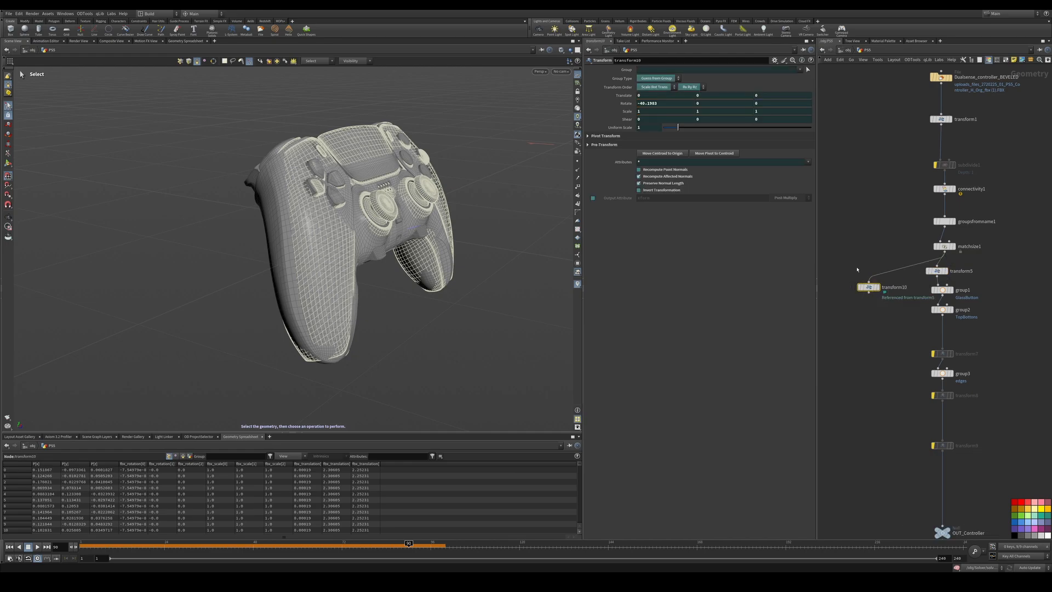
pyautogui.press('Delete')
# Display the BlackMiddleGlossy group node and highlight its primitives on the controller, viewed from the front.
pyautogui.scroll(-2, 996, 325)
pyautogui.moveTo(996, 325); pyautogui.dragTo(866, 295, button='middle')
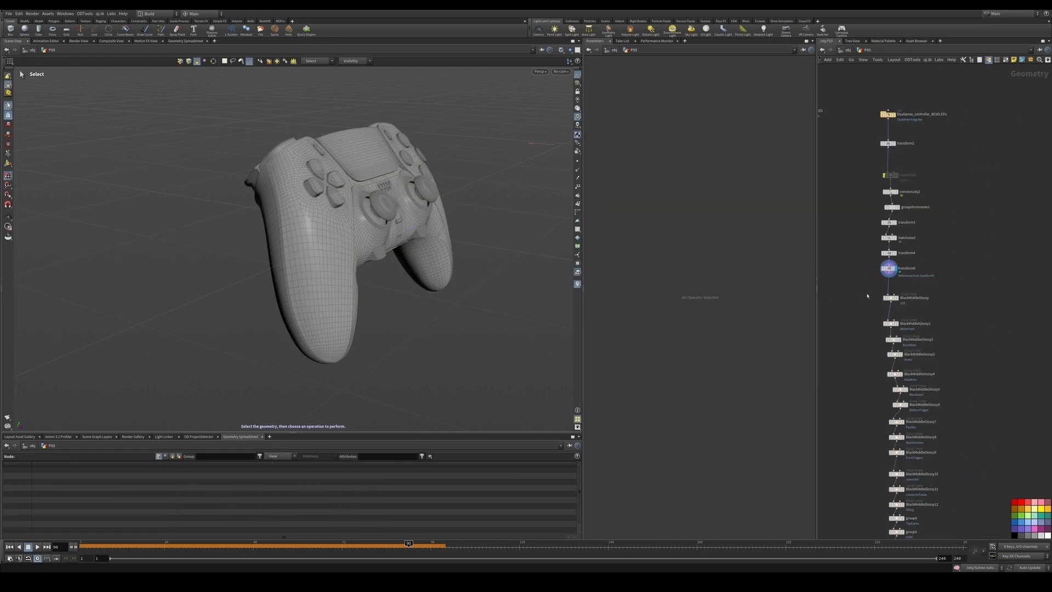
pyautogui.scroll(6, 867, 297)
pyautogui.click(889, 287)
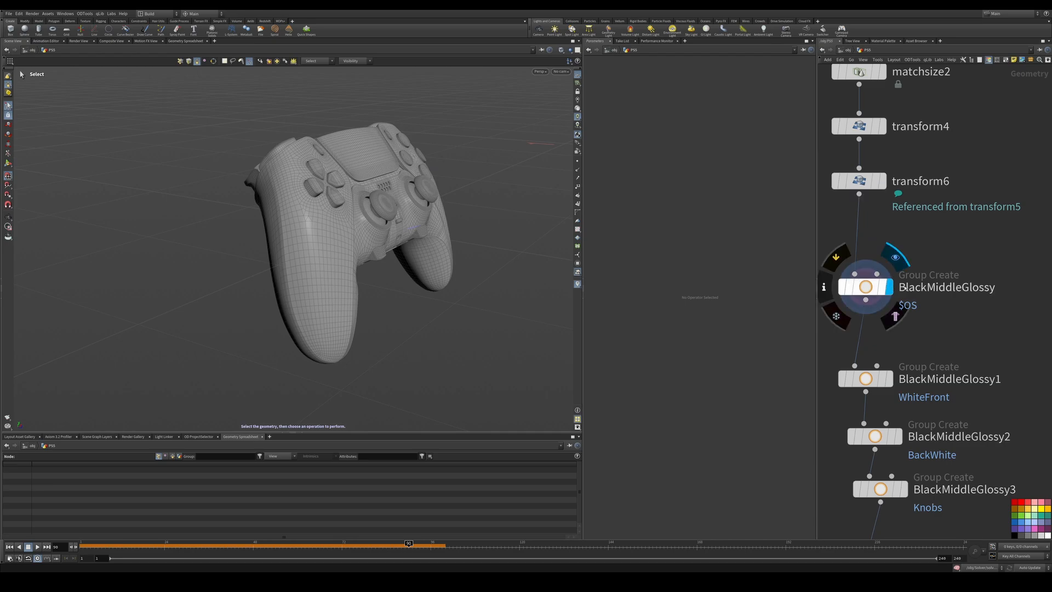
pyautogui.keyDown('alt'); pyautogui.moveTo(438, 224); pyautogui.dragTo(144, 182); pyautogui.keyUp('alt')
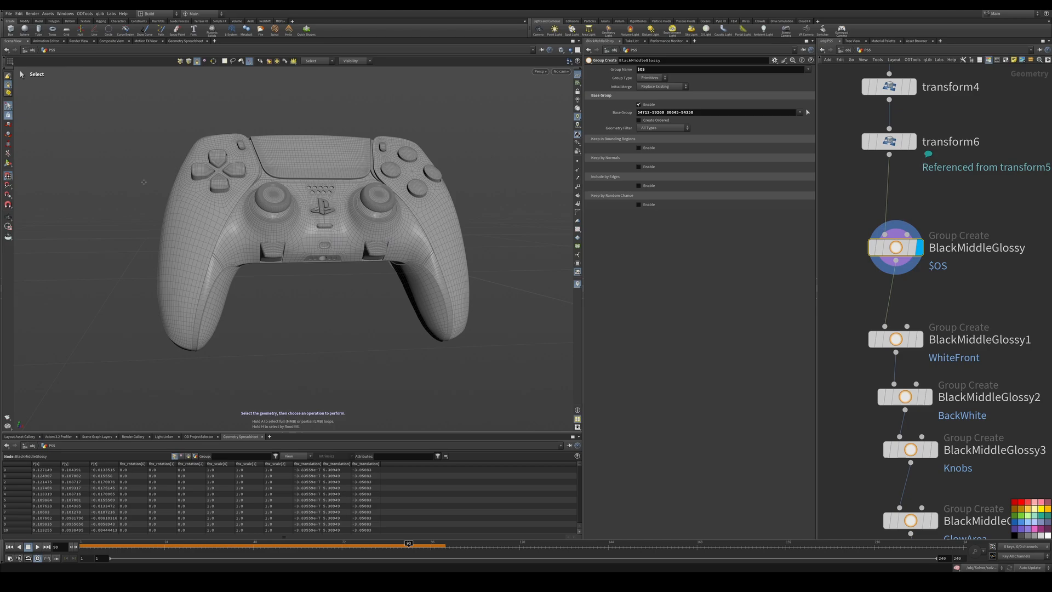
pyautogui.click(9, 163)
# Display and select BlackMiddleGlossy1 to inspect the WhiteFront group on the controller's front shells.
pyautogui.moveTo(944, 282); pyautogui.dragTo(950, 250, button='middle')
pyautogui.moveTo(1006, 279); pyautogui.dragTo(1009, 201, button='middle')
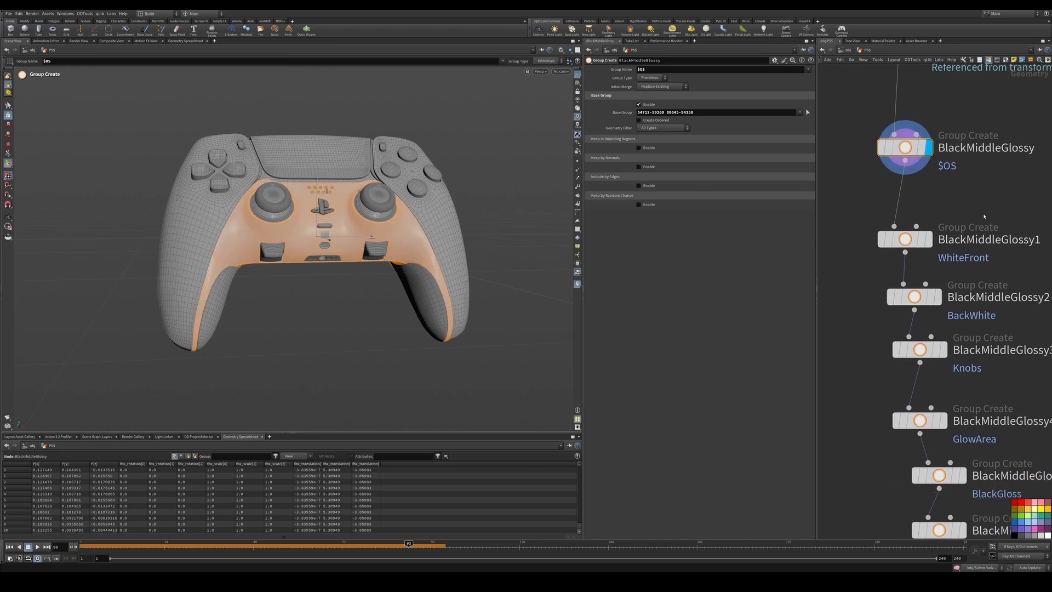
pyautogui.click(925, 239)
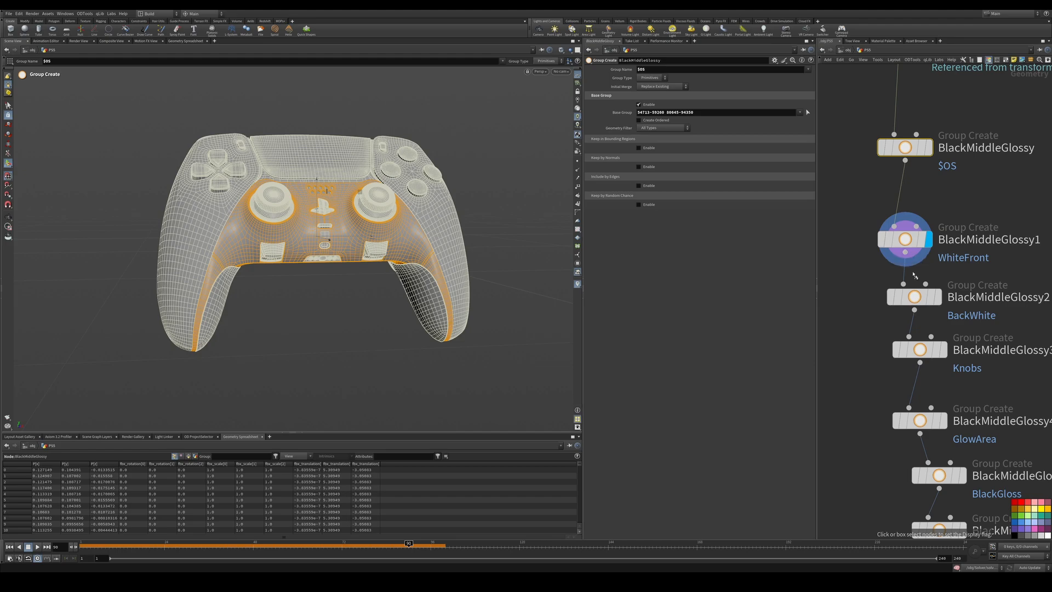
pyautogui.click(904, 239)
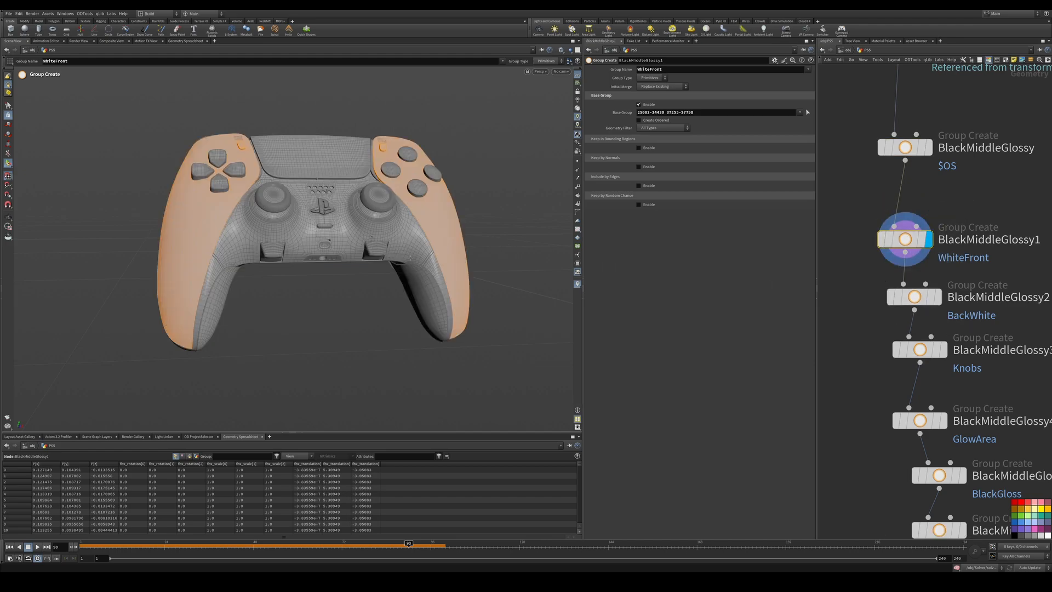
pyautogui.keyDown('alt'); pyautogui.moveTo(411, 258); pyautogui.dragTo(378, 252); pyautogui.keyUp('alt')
# Select BlackMiddleGlossy2 and BlackMiddleGlossy3 in turn to highlight the BackWhite and Knobs groups.
pyautogui.moveTo(962, 274); pyautogui.dragTo(958, 199, button='middle')
pyautogui.moveTo(958, 199); pyautogui.dragTo(860, 240)
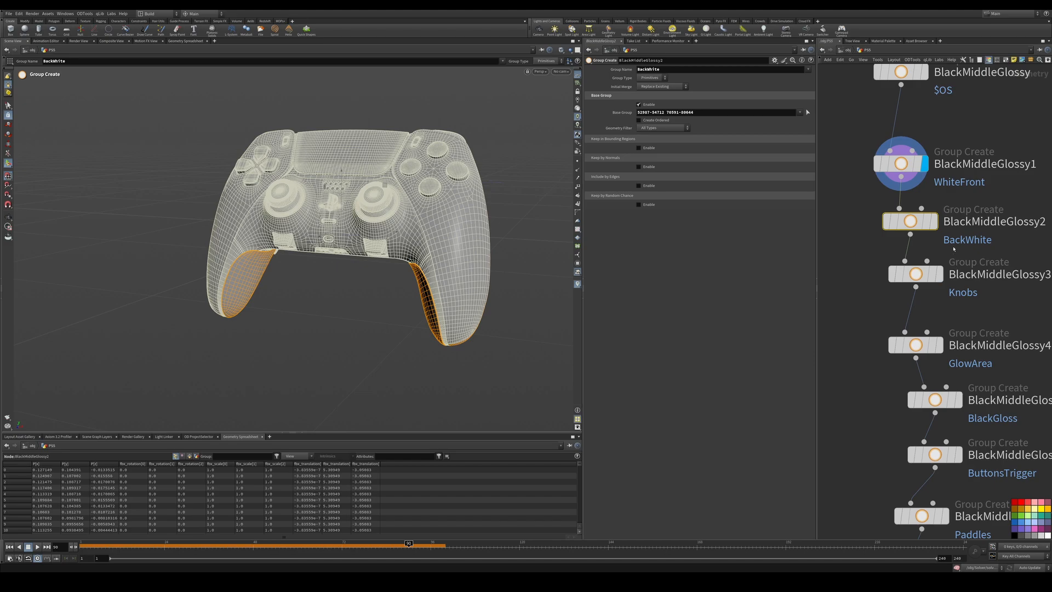
pyautogui.moveTo(973, 252); pyautogui.dragTo(903, 288)
pyautogui.moveTo(975, 319); pyautogui.dragTo(958, 247, button='middle')
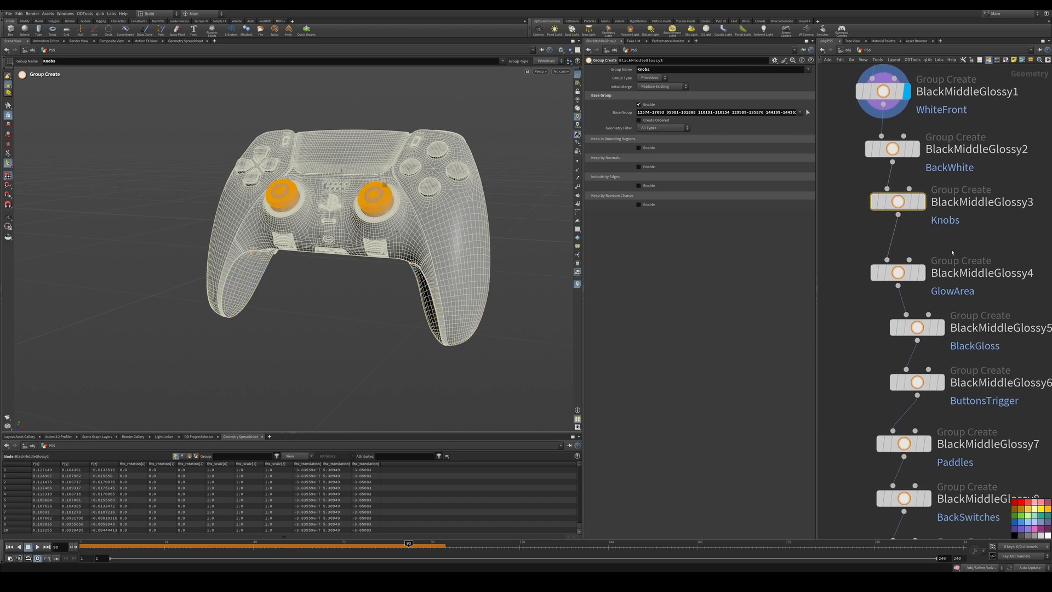
# Step through the remaining group nodes, from GlowArea, BlackGloss and ButtonsTrigger down to psbutton, highlighting each group on the controller.
pyautogui.moveTo(956, 246); pyautogui.dragTo(866, 286)
pyautogui.moveTo(982, 301); pyautogui.dragTo(888, 346)
pyautogui.moveTo(980, 363); pyautogui.dragTo(888, 404)
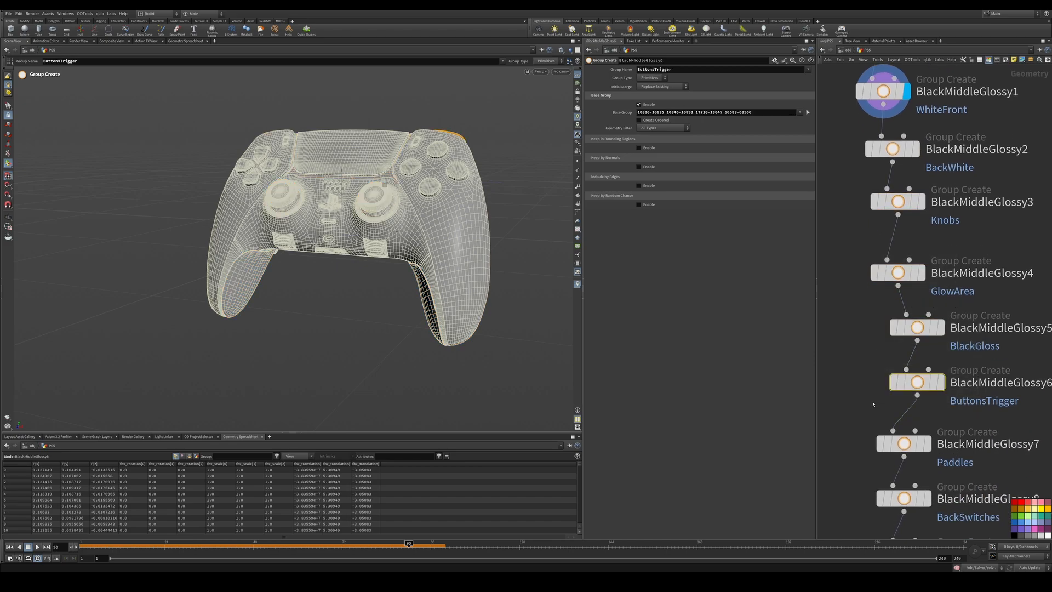
pyautogui.moveTo(948, 404); pyautogui.dragTo(952, 254, button='middle')
pyautogui.moveTo(955, 252); pyautogui.dragTo(857, 309)
pyautogui.moveTo(950, 335); pyautogui.dragTo(880, 367)
pyautogui.moveTo(931, 383); pyautogui.dragTo(955, 323, button='middle')
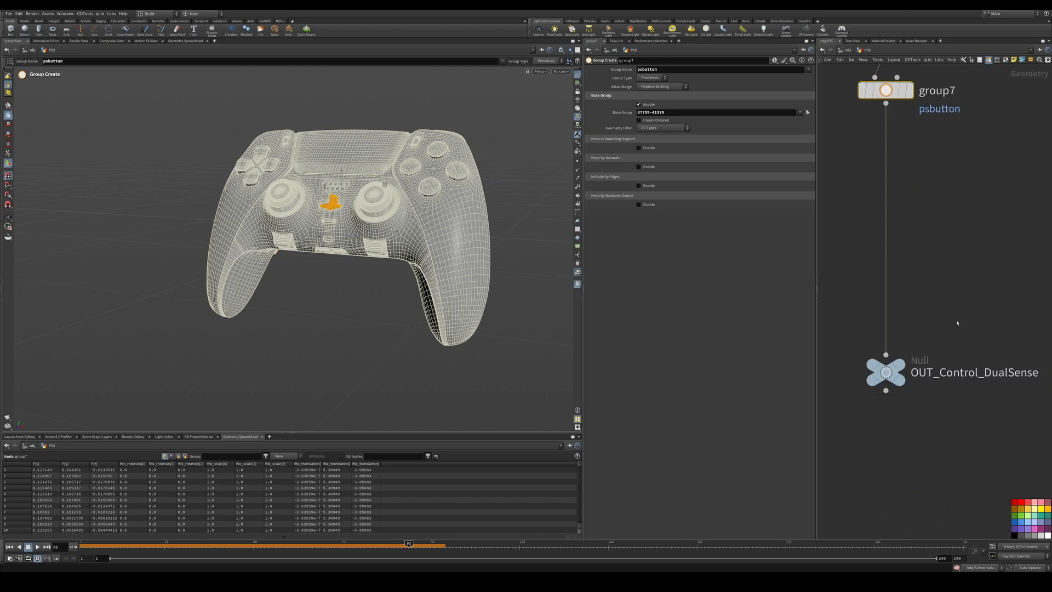
# Display the OUT_Control_DualSense null and frame both complete node chains in the network.
pyautogui.click(885, 372)
pyautogui.click(913, 343)
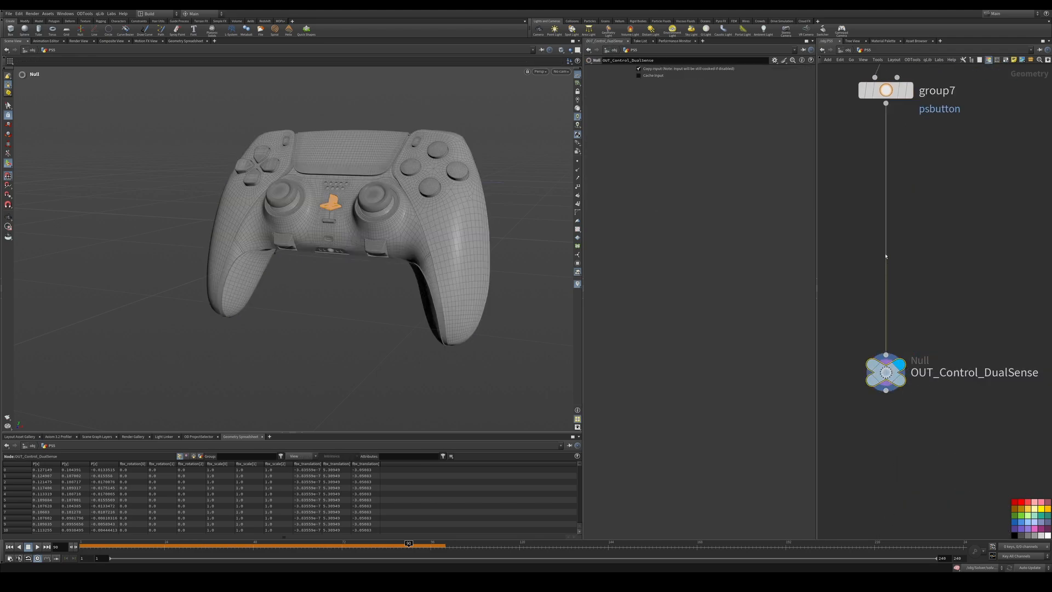
pyautogui.moveTo(902, 253); pyautogui.dragTo(969, 395, button='middle')
pyautogui.scroll(-5, 967, 390)
pyautogui.press('h')
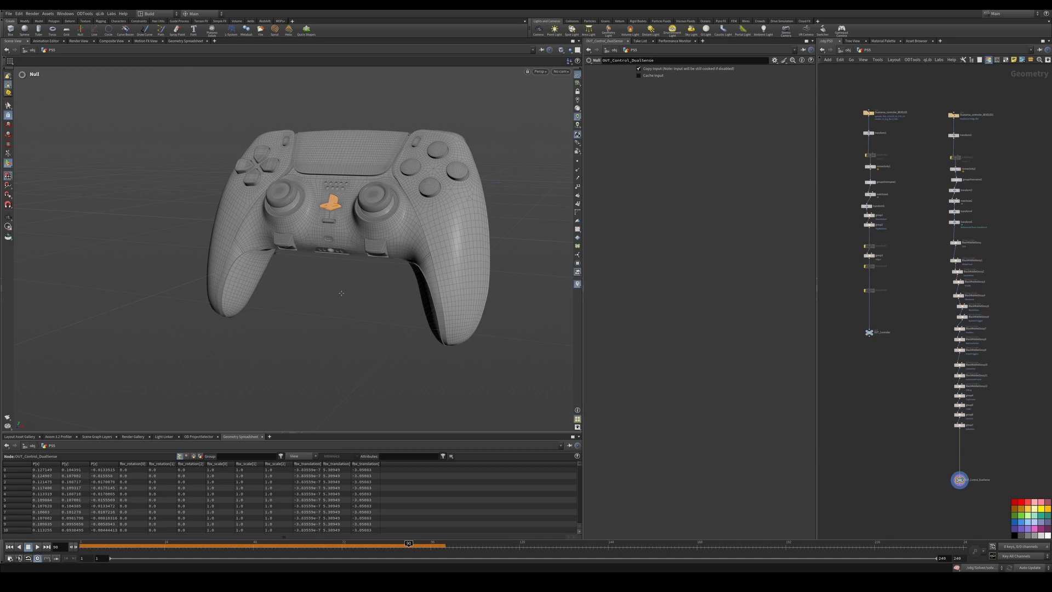
# Start a transform on the highlighted PS button primitives, adding an Edit node after OUT_Control_DualSense, and turn the controller toward the front.
pyautogui.click(7, 124)
pyautogui.keyDown('alt'); pyautogui.moveTo(323, 263); pyautogui.dragTo(375, 255); pyautogui.keyUp('alt')
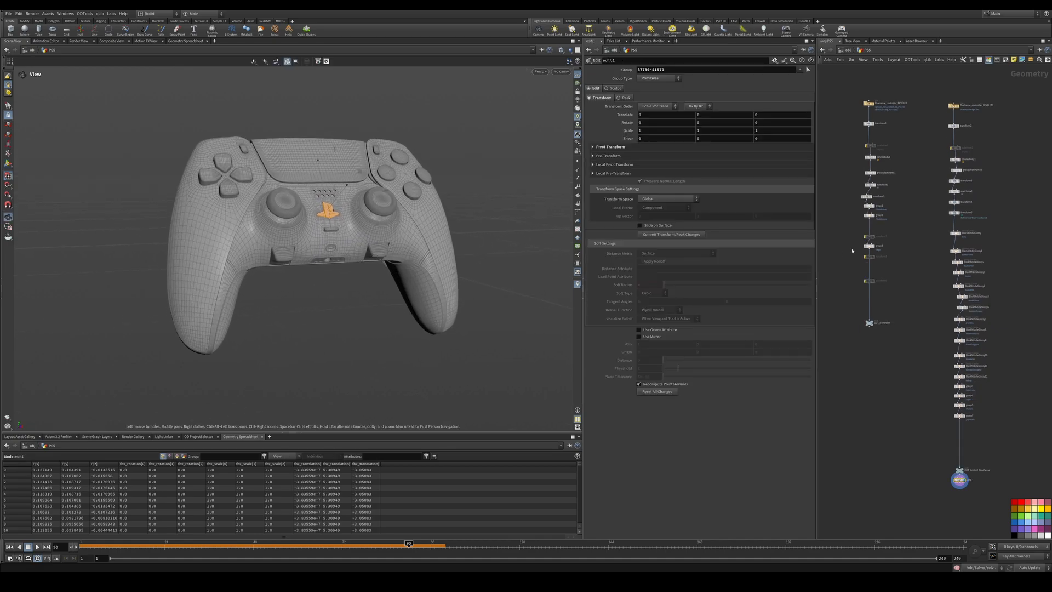
pyautogui.press('t')
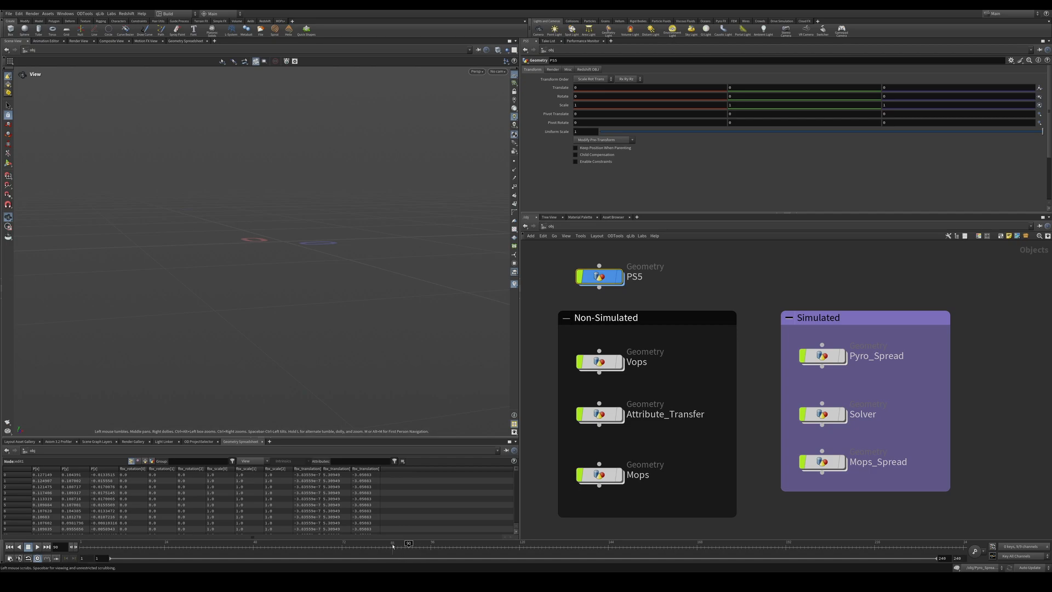
# Scrub back and forth through the timeline and stop at frame 104.
pyautogui.click(485, 545)
pyautogui.click(328, 545)
pyautogui.click(412, 548)
pyautogui.click(465, 545)
pyautogui.moveTo(465, 544)
pyautogui.mouseDown()
pyautogui.moveTo(337, 544)
pyautogui.moveTo(397, 544)
pyautogui.mouseUp()
pyautogui.click(460, 546)
# Enter the Vops geometry network in the Non-Simulated box.
pyautogui.moveTo(608, 367)
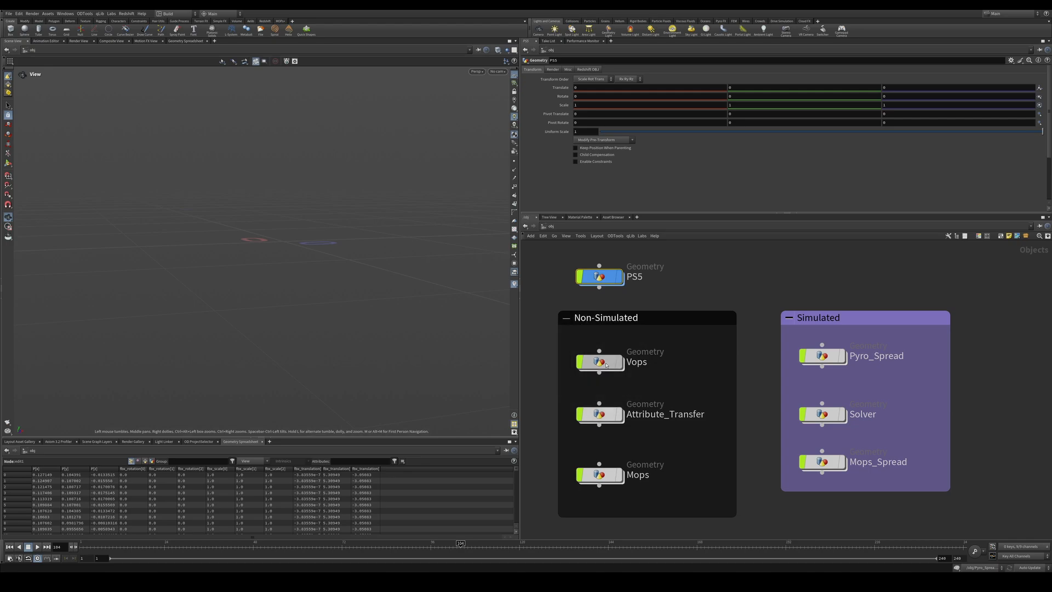
pyautogui.doubleClick(605, 365)
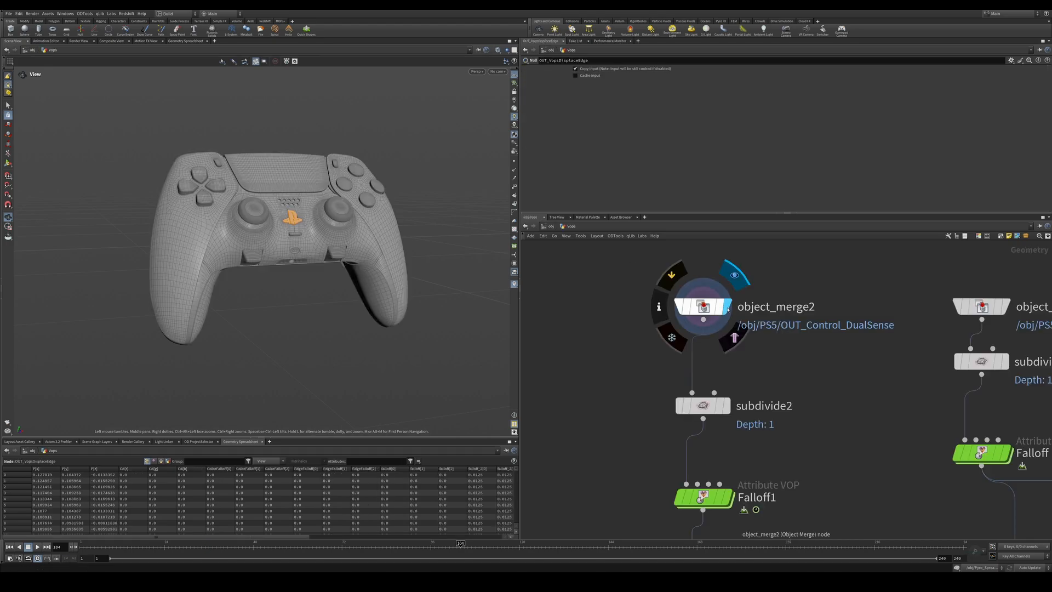
# Display object_merge2 and object_merge1 to compare the two imported controller versions.
pyautogui.click(695, 279)
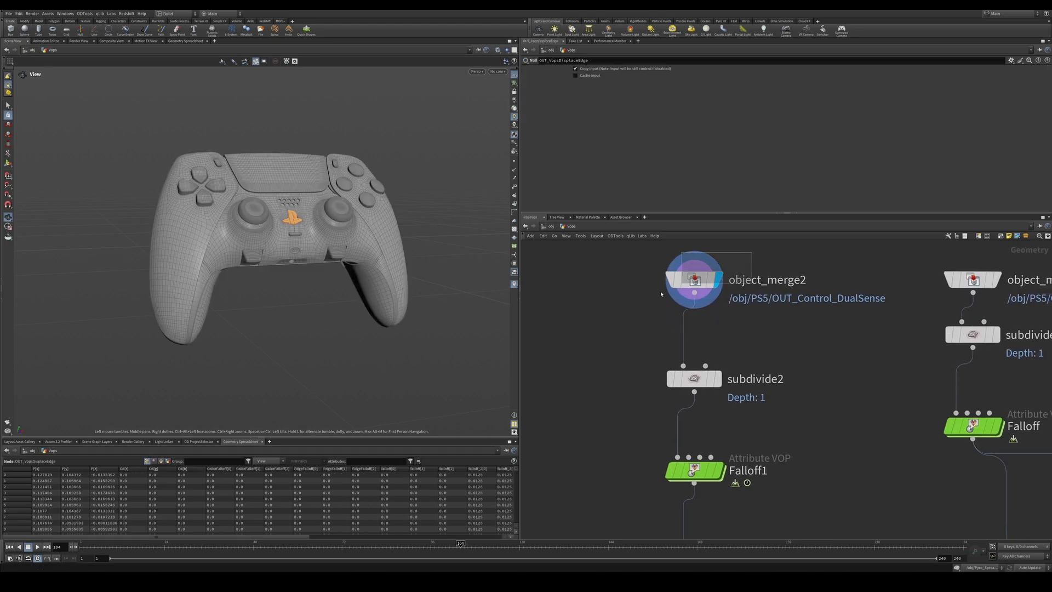
pyautogui.moveTo(752, 355); pyautogui.dragTo(722, 337, button='middle')
pyautogui.moveTo(838, 299); pyautogui.dragTo(739, 366, button='middle')
pyautogui.click(865, 330)
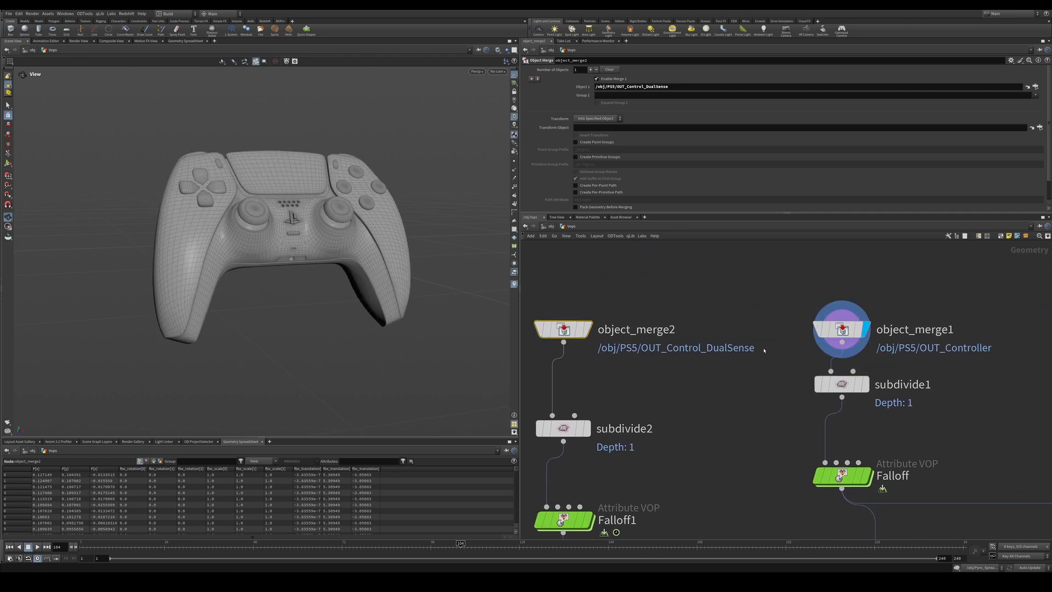
# Display the subdivide2 result and inspect the smoothed controller mesh up close.
pyautogui.moveTo(704, 410); pyautogui.dragTo(804, 326, button='middle')
pyautogui.click(686, 343)
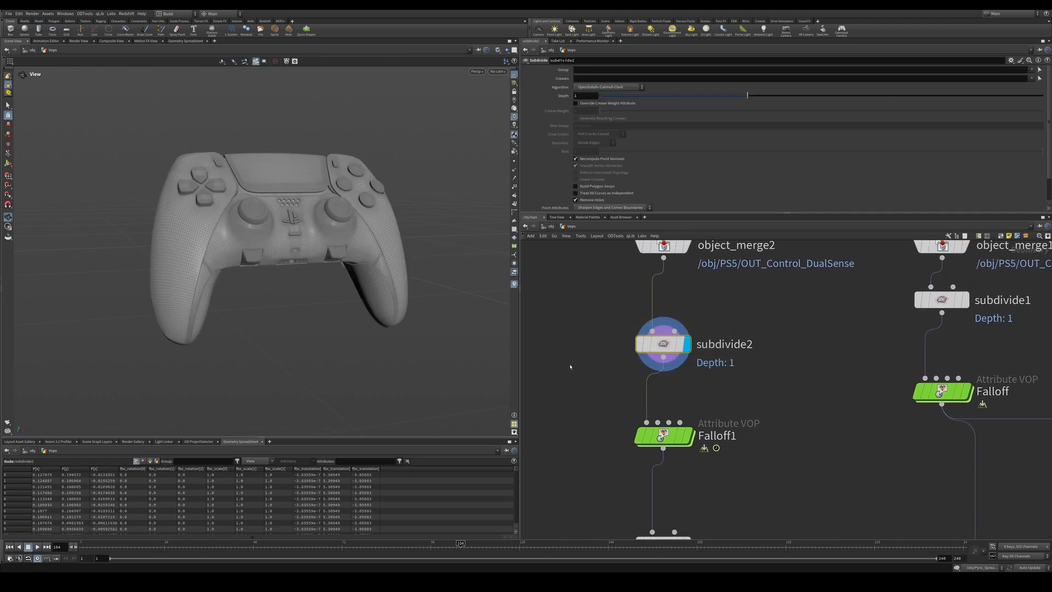
pyautogui.moveTo(321, 251); pyautogui.dragTo(286, 251)
pyautogui.moveTo(287, 251); pyautogui.dragTo(355, 235, button='right')
pyautogui.moveTo(333, 216); pyautogui.dragTo(353, 229, button='middle')
pyautogui.moveTo(353, 229); pyautogui.dragTo(409, 242, button='right')
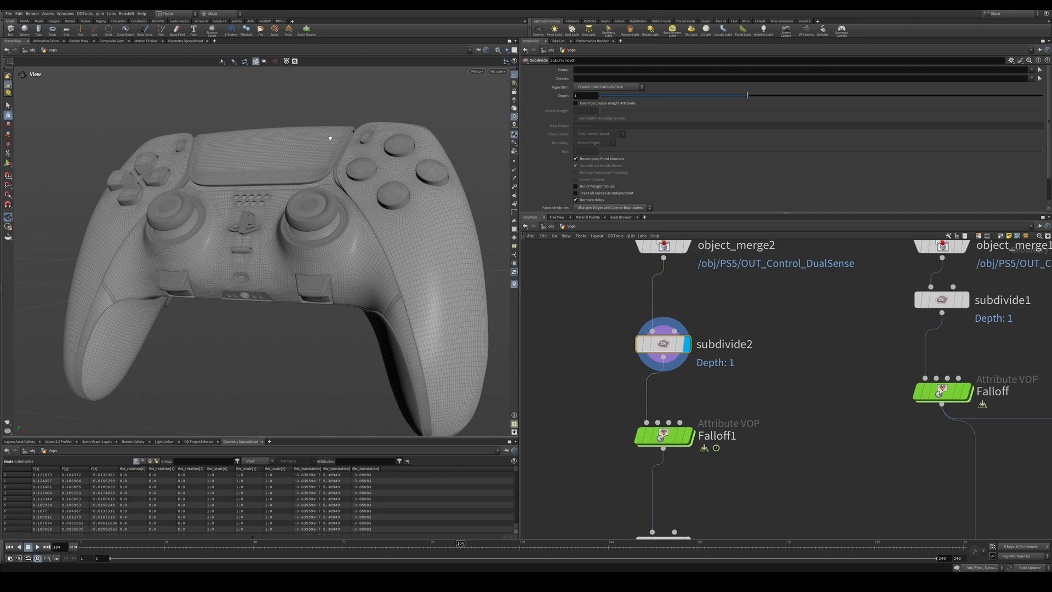
# Display the Falloff1 Attribute VOP with its parameters and view the falloff across the whole controller.
pyautogui.moveTo(621, 455); pyautogui.dragTo(733, 404, button='middle')
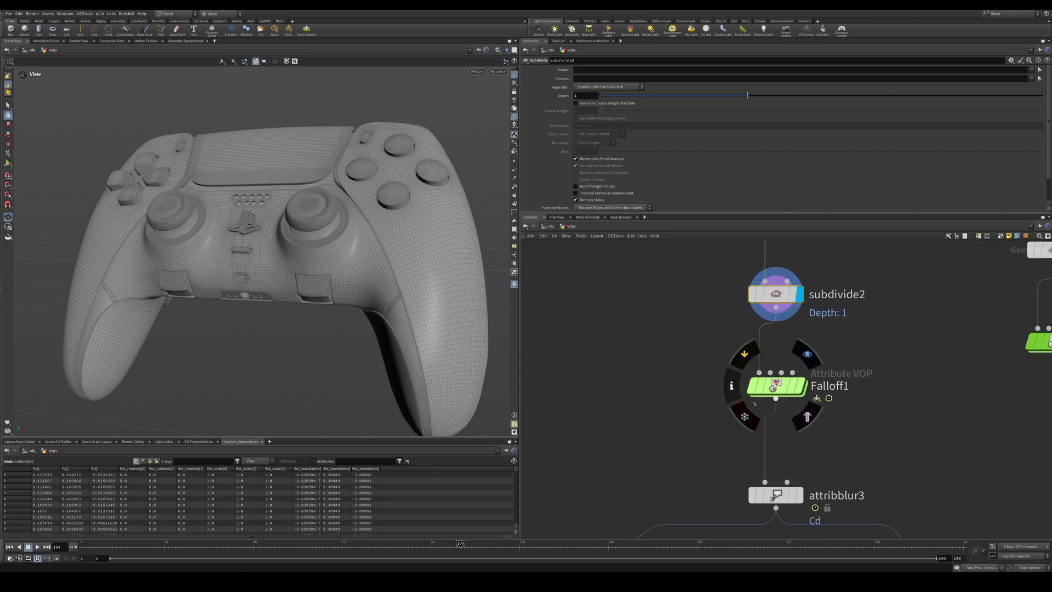
pyautogui.click(800, 390)
pyautogui.click(778, 386)
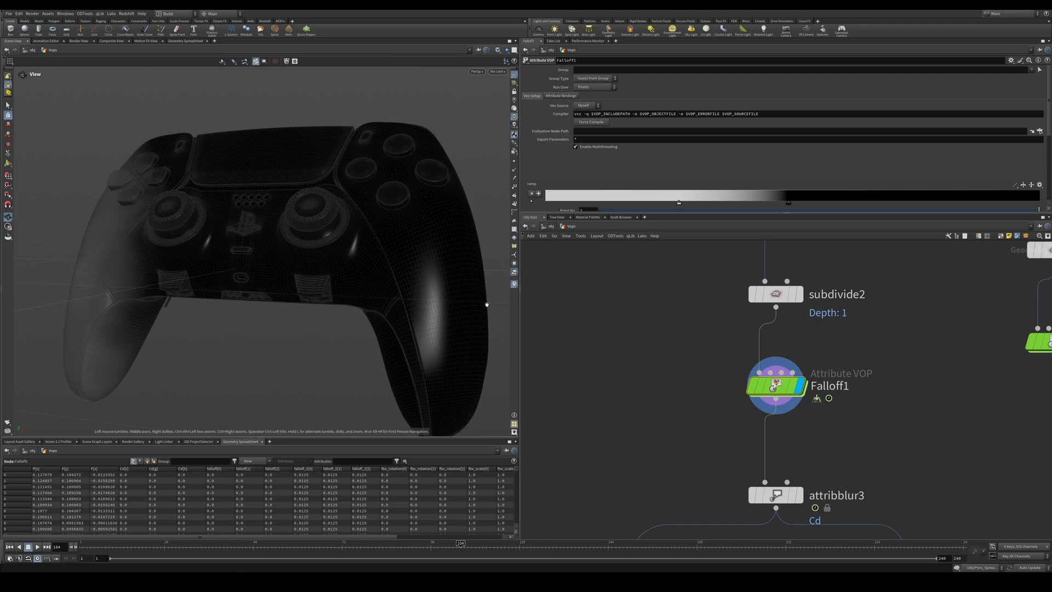
pyautogui.scroll(-5, 286, 238)
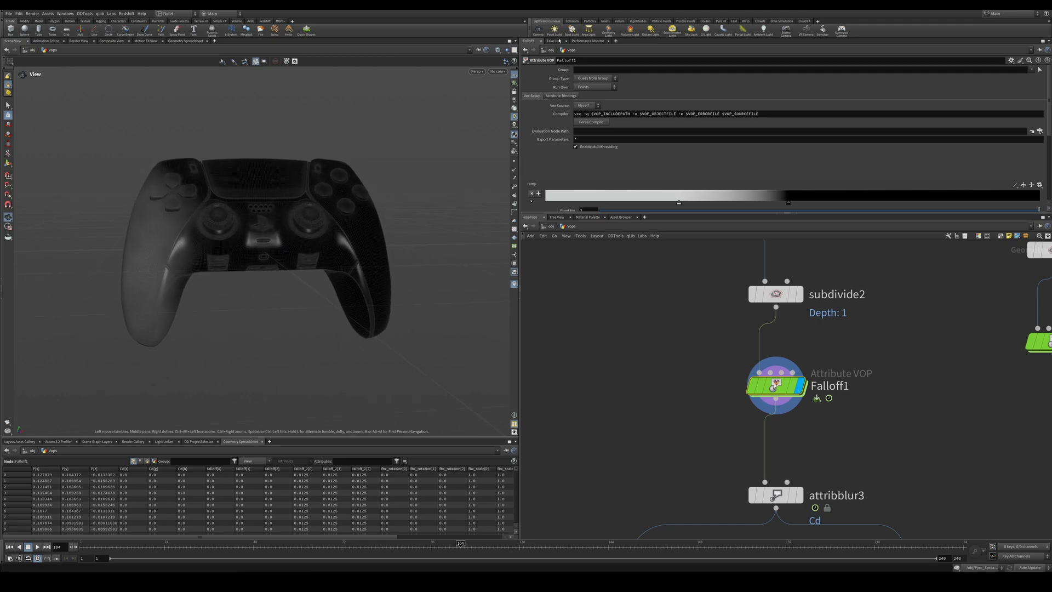
pyautogui.moveTo(300, 222); pyautogui.dragTo(303, 239)
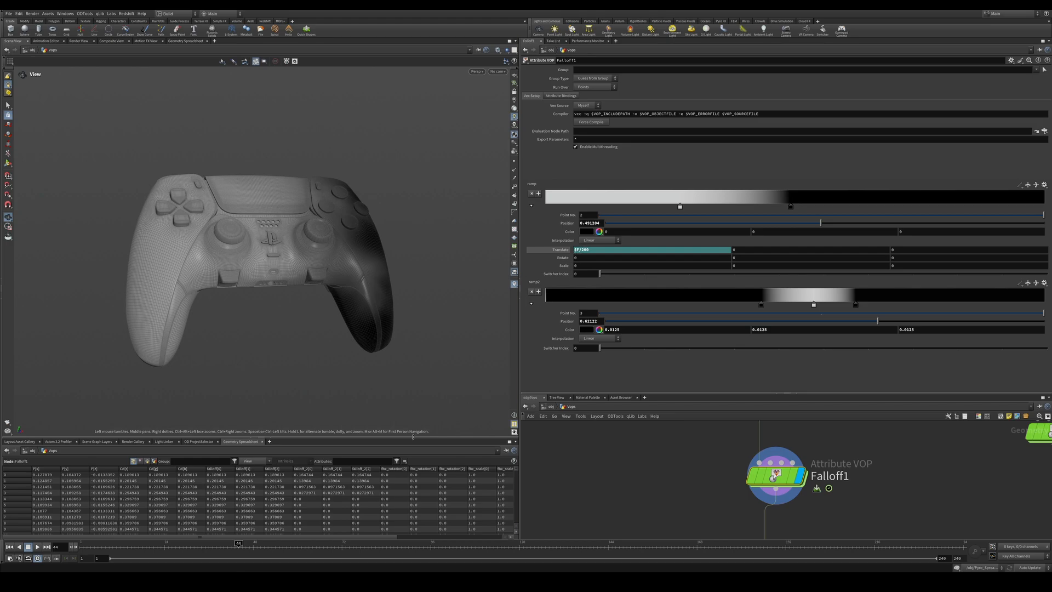
# Scrub the timeline to examine how the $F/200 Translate expression of Falloff1 moves the falloff across the controller.
pyautogui.click(180, 544)
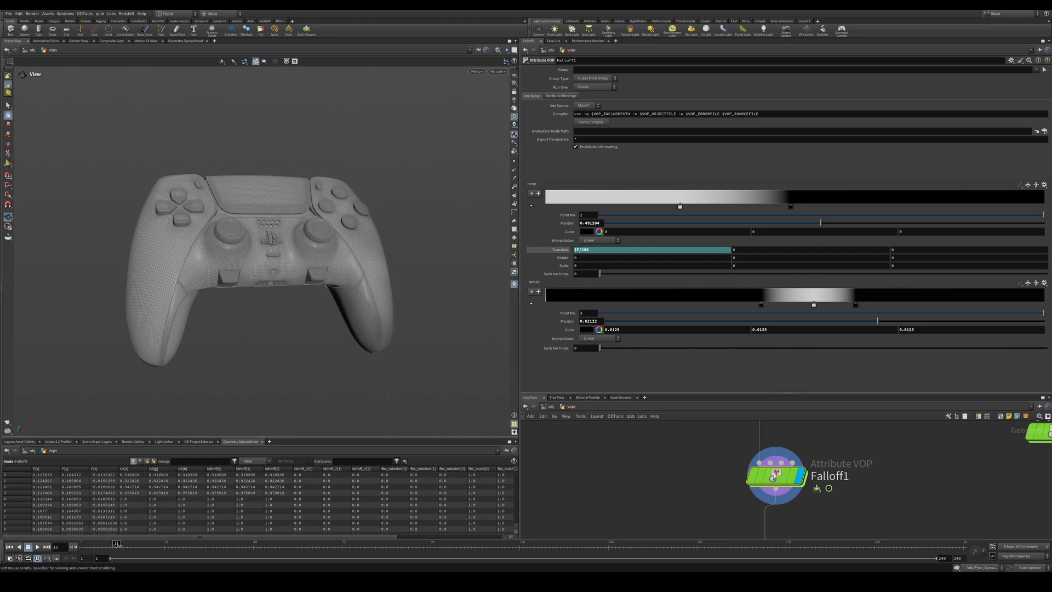
pyautogui.click(564, 252)
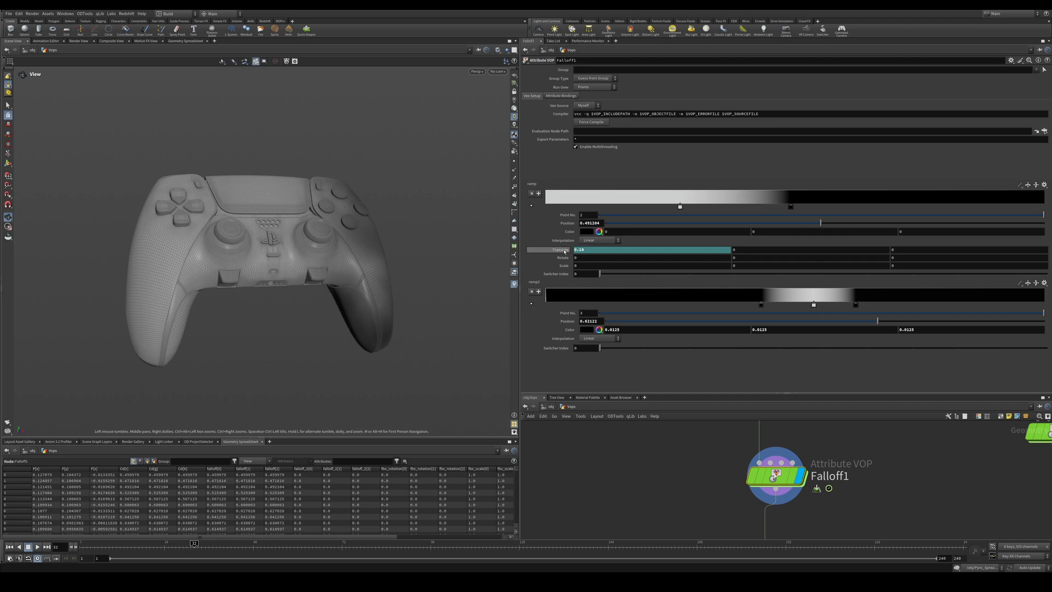
pyautogui.click(564, 251)
pyautogui.click(149, 543)
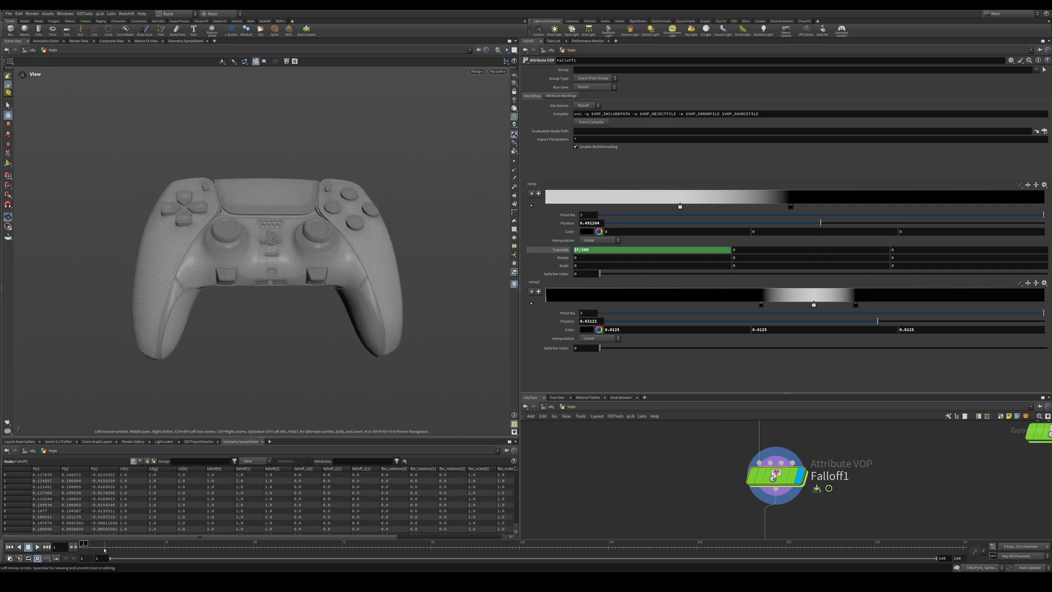
pyautogui.moveTo(103, 544)
pyautogui.mouseDown()
pyautogui.moveTo(476, 552)
pyautogui.moveTo(323, 548)
pyautogui.mouseUp()
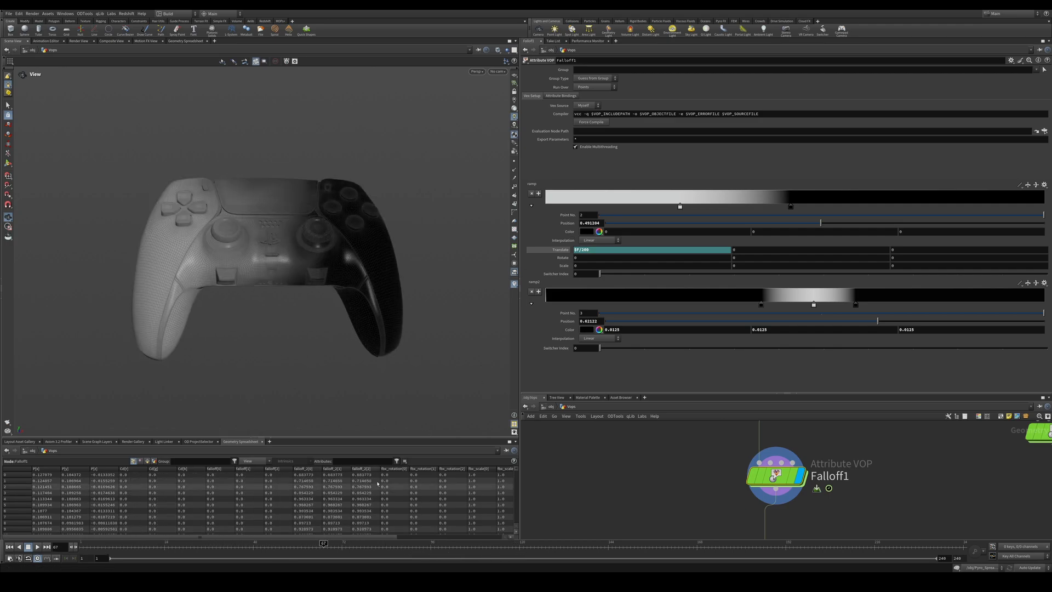
pyautogui.moveTo(293, 180); pyautogui.dragTo(356, 234)
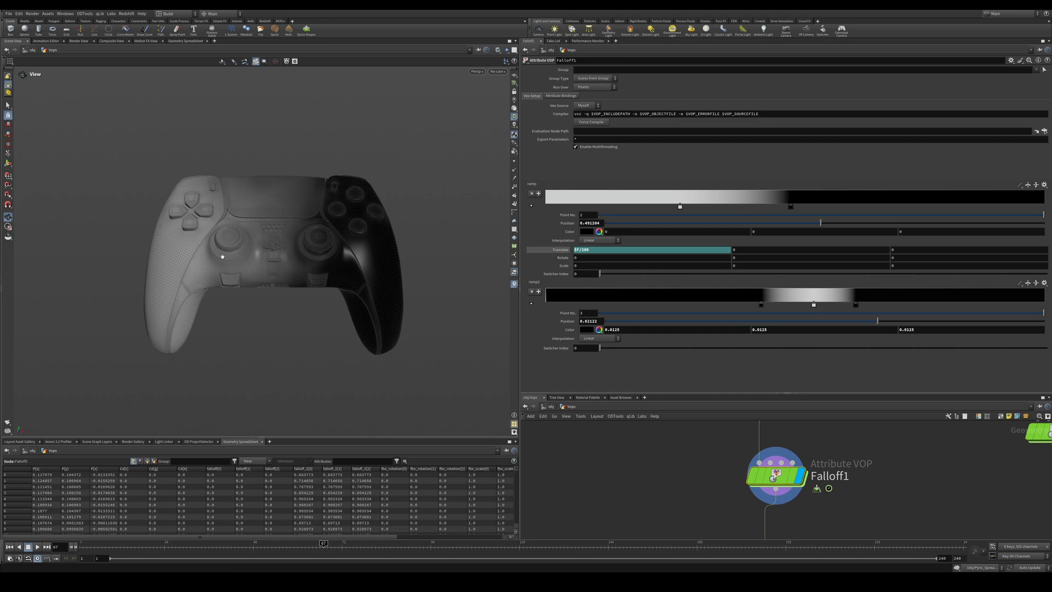
# Add a new Attribute VOP beside Falloff1 and connect the subdivide2 output to its first input.
pyautogui.moveTo(679, 393); pyautogui.dragTo(676, 258)
pyautogui.moveTo(696, 393); pyautogui.dragTo(594, 407, button='middle')
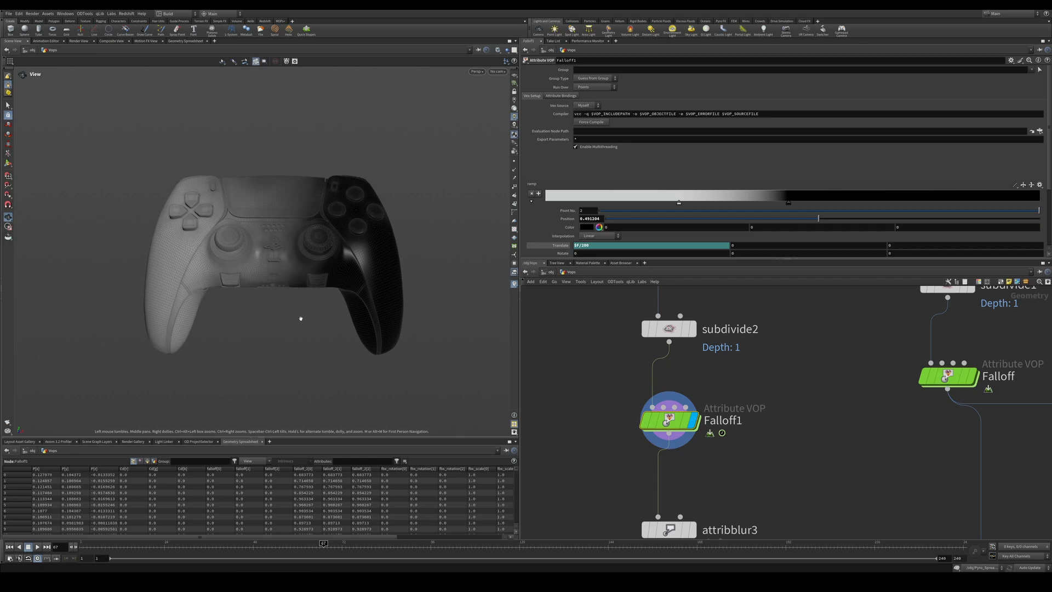
pyautogui.moveTo(669, 420); pyautogui.dragTo(874, 417, button='middle')
pyautogui.press('Tab')
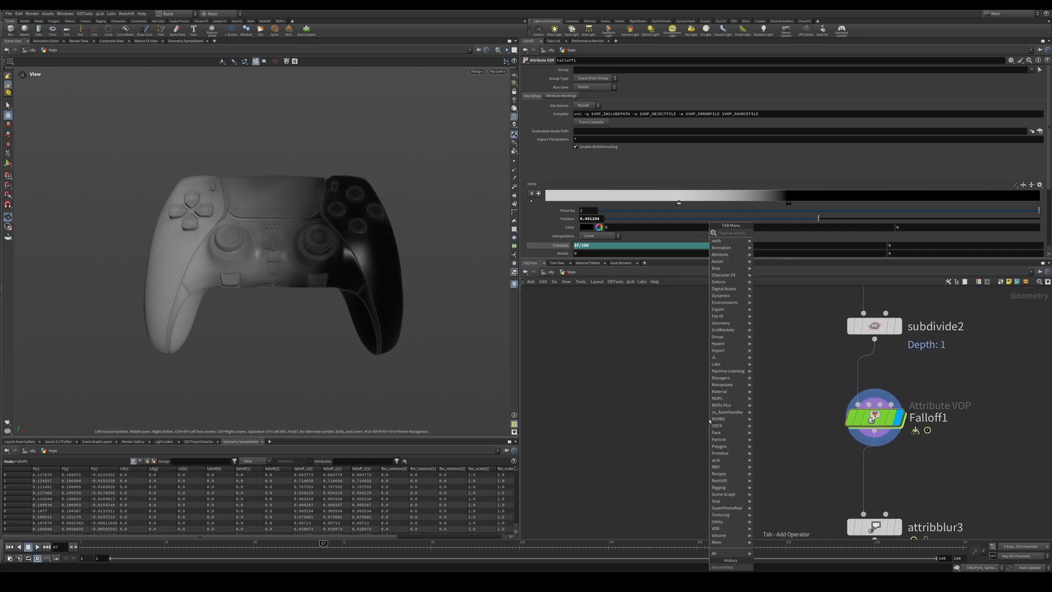
pyautogui.write('vop')
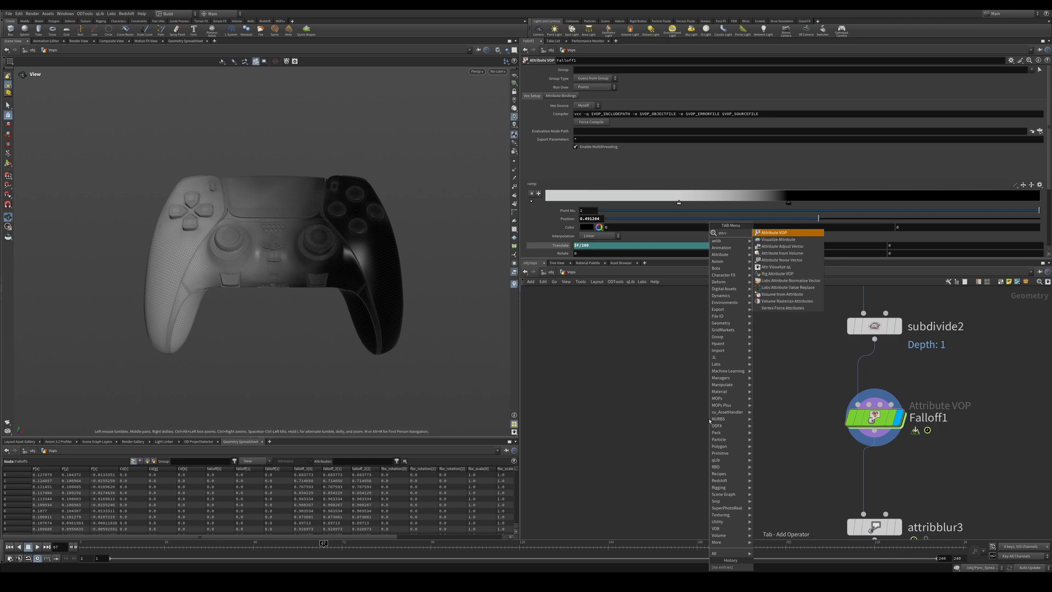
pyautogui.press('Return')
pyautogui.click(709, 420)
pyautogui.moveTo(874, 340); pyautogui.dragTo(693, 404)
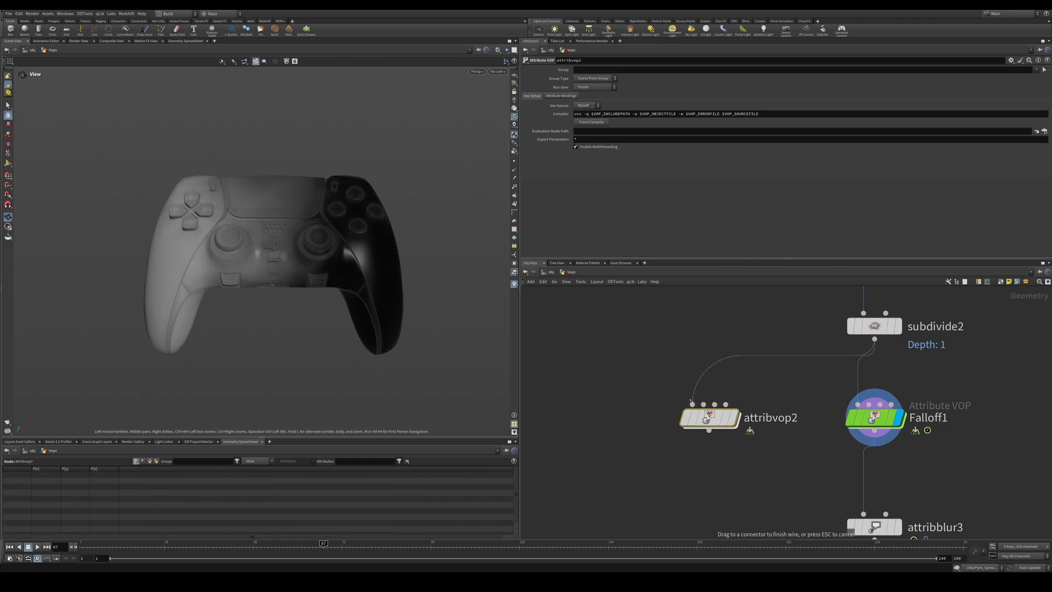
# Inside the new Attribute VOP, add a Ramp Parameter and wire P through it into the output's Cd.
pyautogui.press('i')
pyautogui.press('Tab')
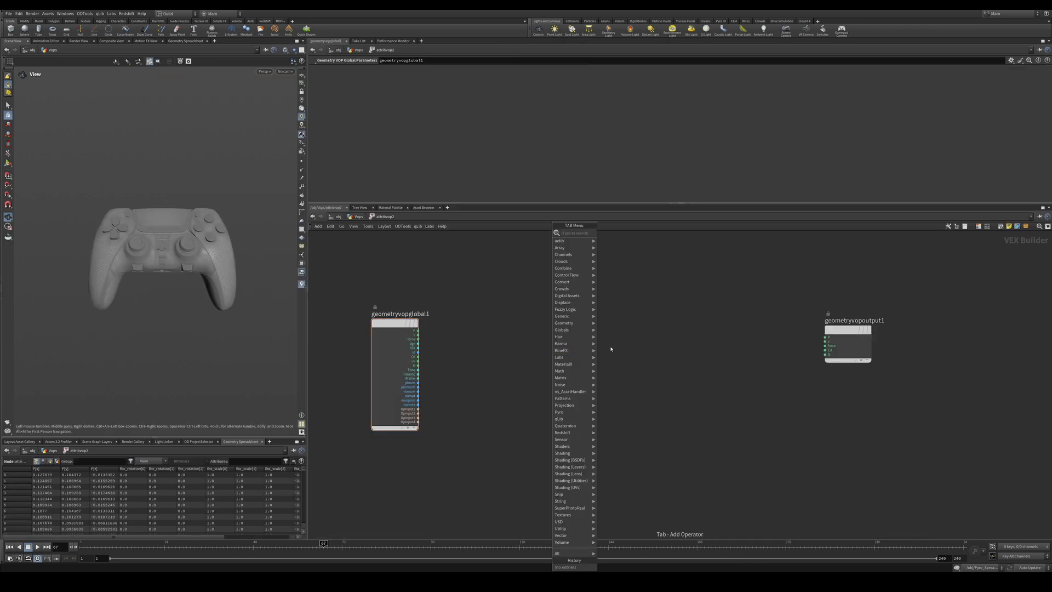
pyautogui.write('add')
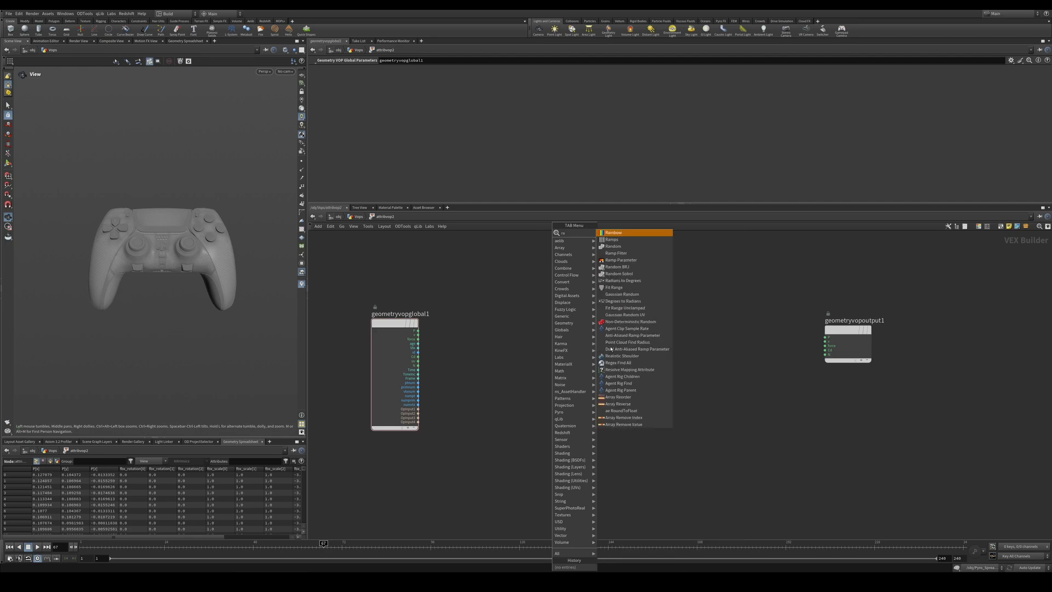
pyautogui.click(618, 248)
pyautogui.click(700, 314)
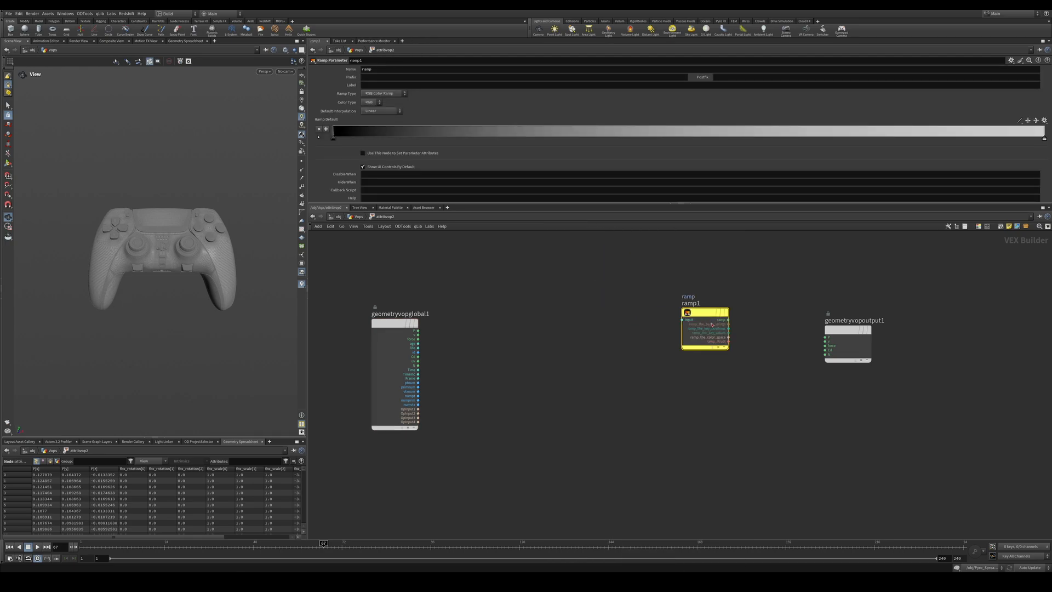
pyautogui.moveTo(418, 330); pyautogui.dragTo(864, 312)
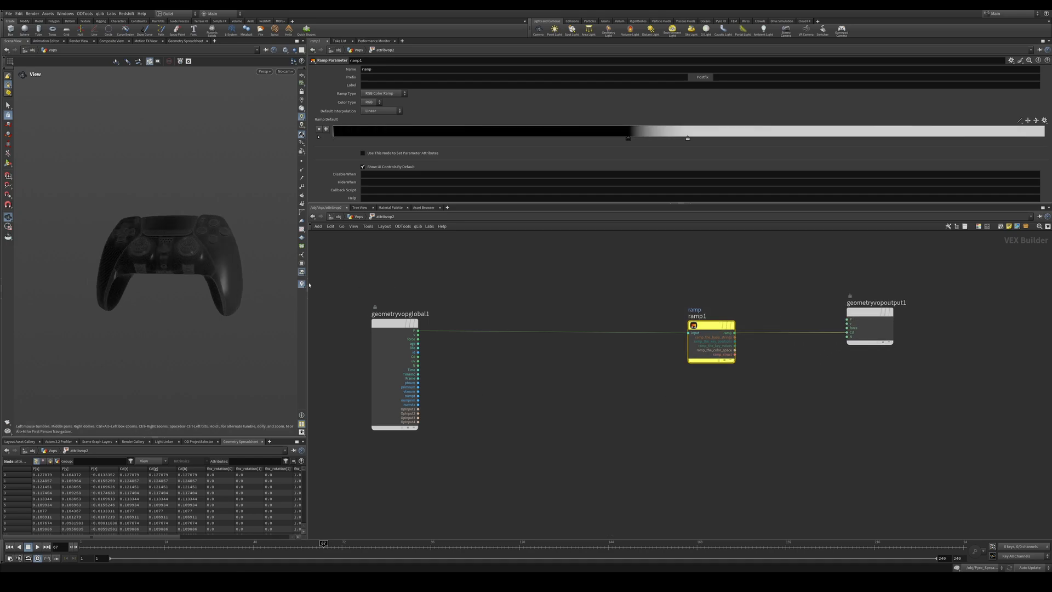
# Back in the Vops network, narrow attribvop2's ramp by placing its white point at about 0.018, and widen the viewport.
pyautogui.click(358, 216)
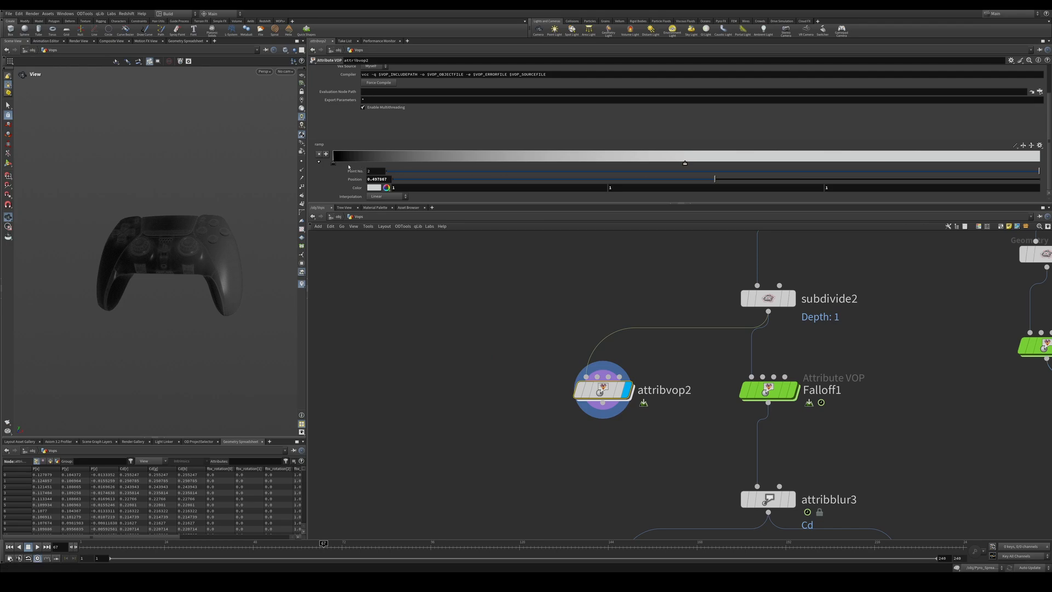
pyautogui.moveTo(333, 163); pyautogui.dragTo(427, 156)
pyautogui.moveTo(151, 267); pyautogui.dragTo(201, 260)
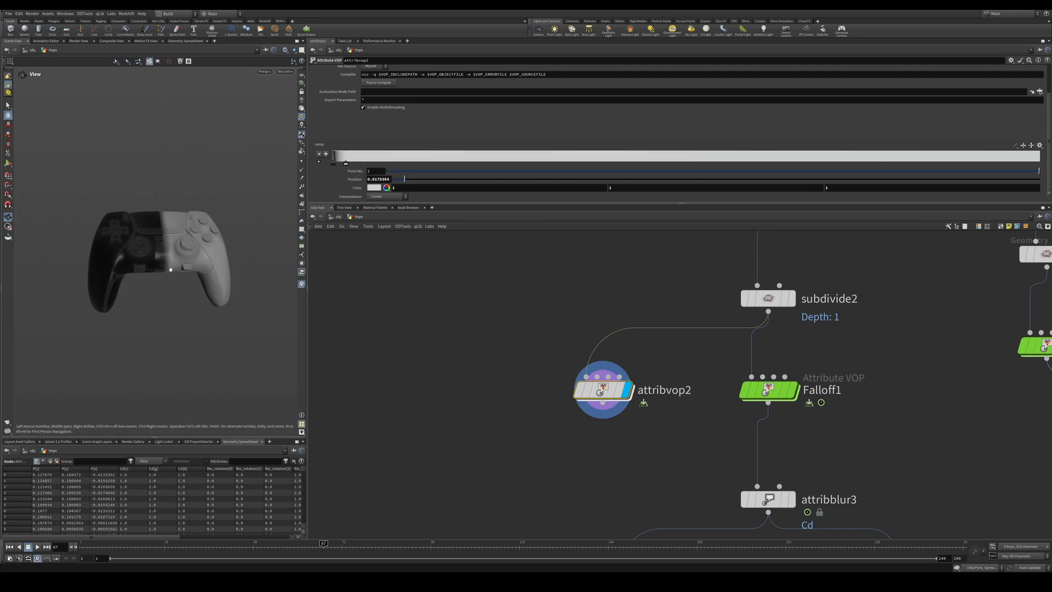
pyautogui.moveTo(202, 260); pyautogui.dragTo(293, 229, button='right')
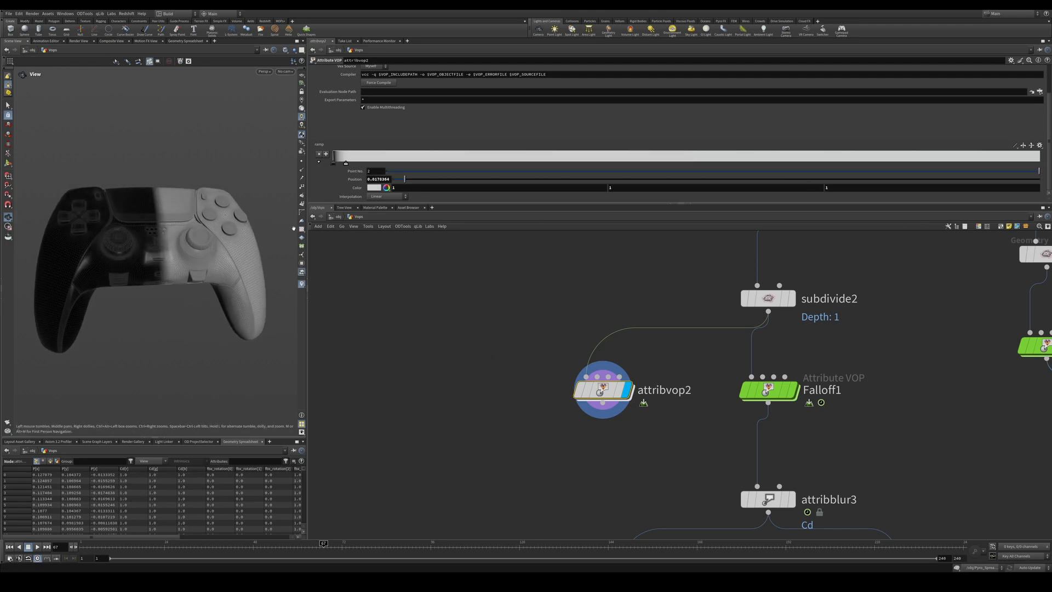
pyautogui.moveTo(308, 236); pyautogui.dragTo(427, 236)
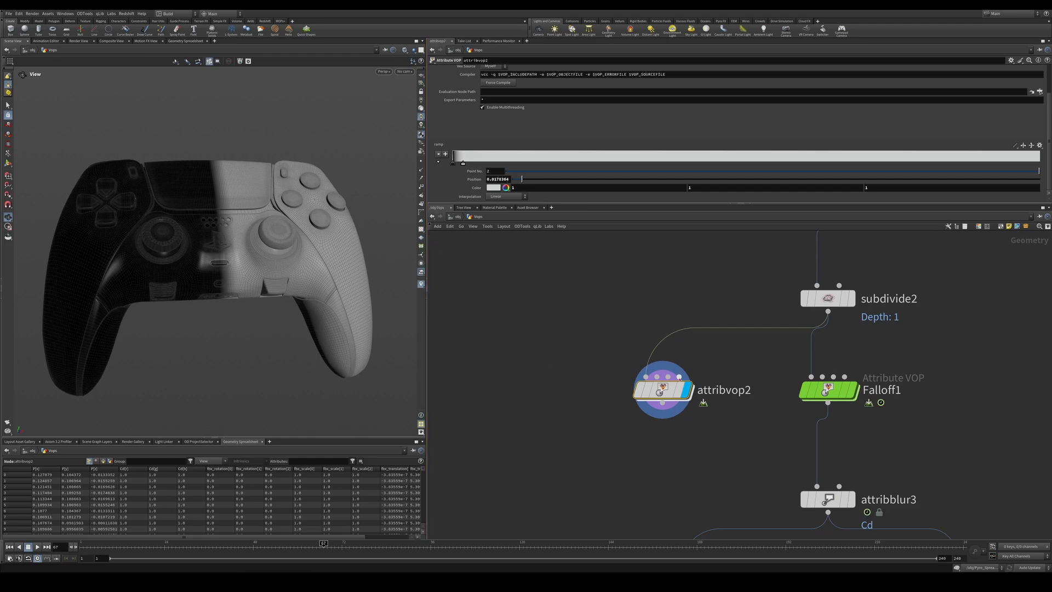
# Inside attribvop2, insert a Turbulent Noise node before the ramp and connect P to its pos input.
pyautogui.doubleClick(669, 391)
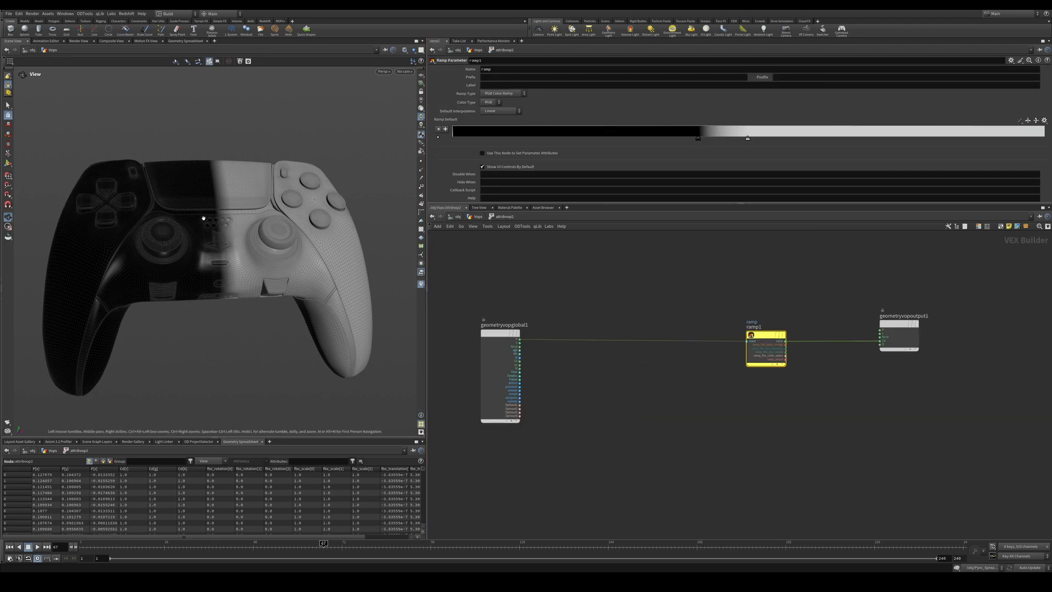
pyautogui.scroll(3, 585, 392)
pyautogui.press('Tab')
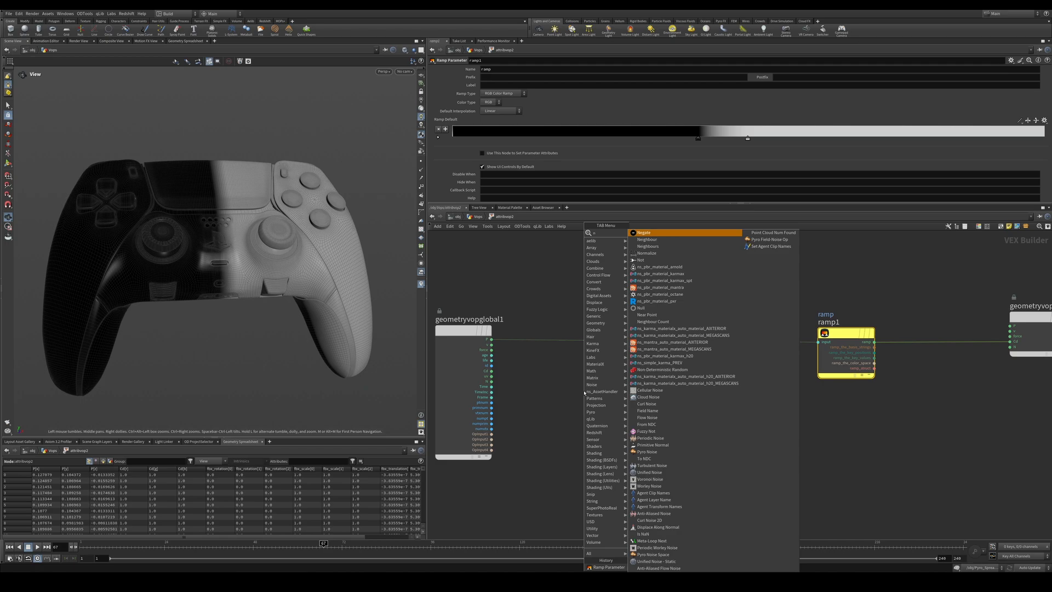
pyautogui.press('BackSpace')
pyautogui.write('tu')
pyautogui.press('Return')
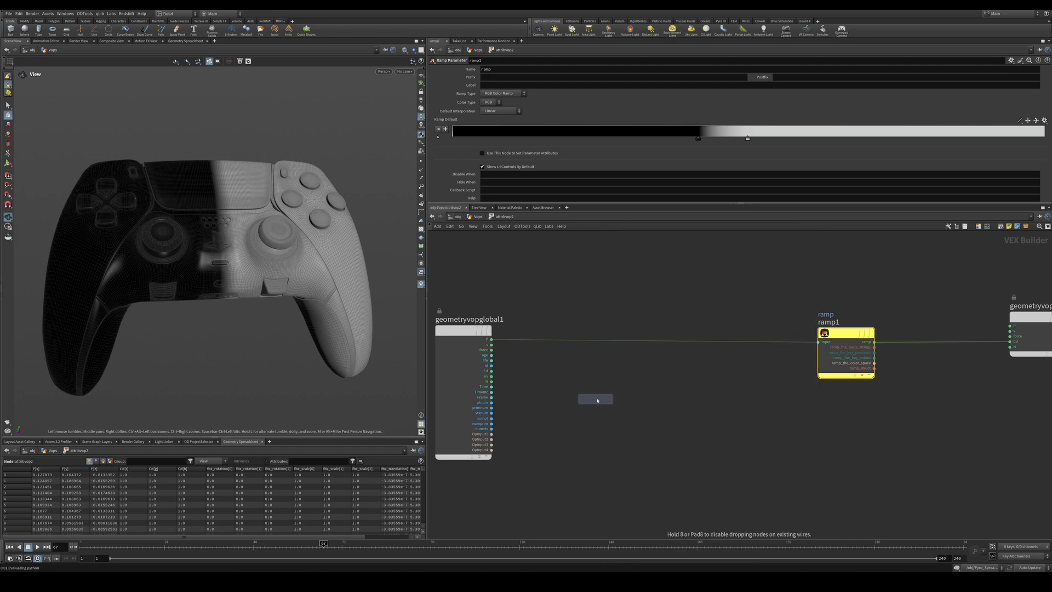
pyautogui.click(600, 393)
pyautogui.moveTo(600, 393); pyautogui.dragTo(609, 332)
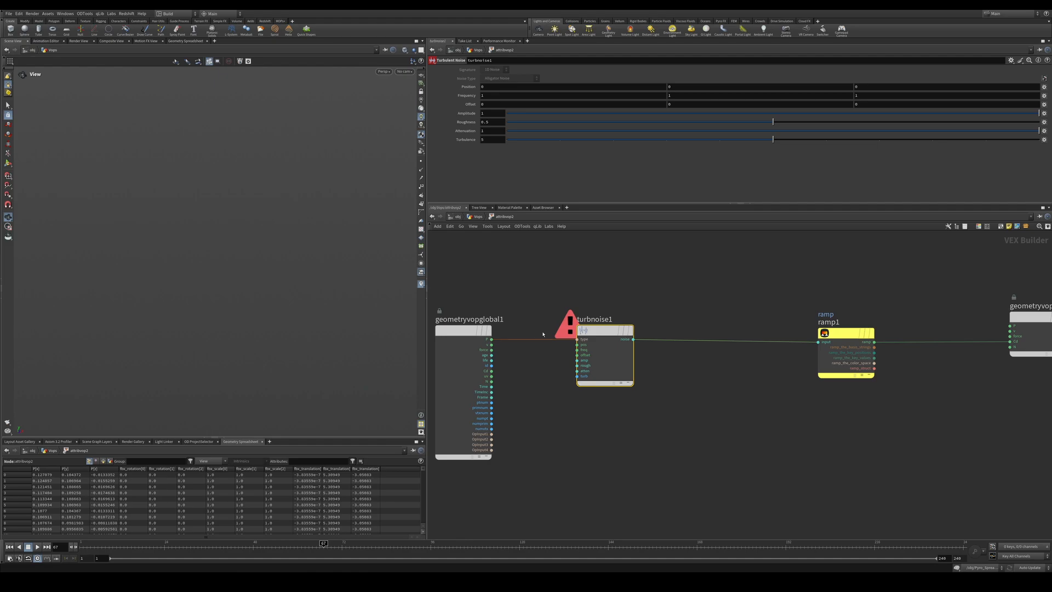
pyautogui.press('y')
pyautogui.moveTo(552, 305)
pyautogui.mouseDown()
pyautogui.moveTo(542, 366)
pyautogui.moveTo(491, 339)
pyautogui.mouseUp()
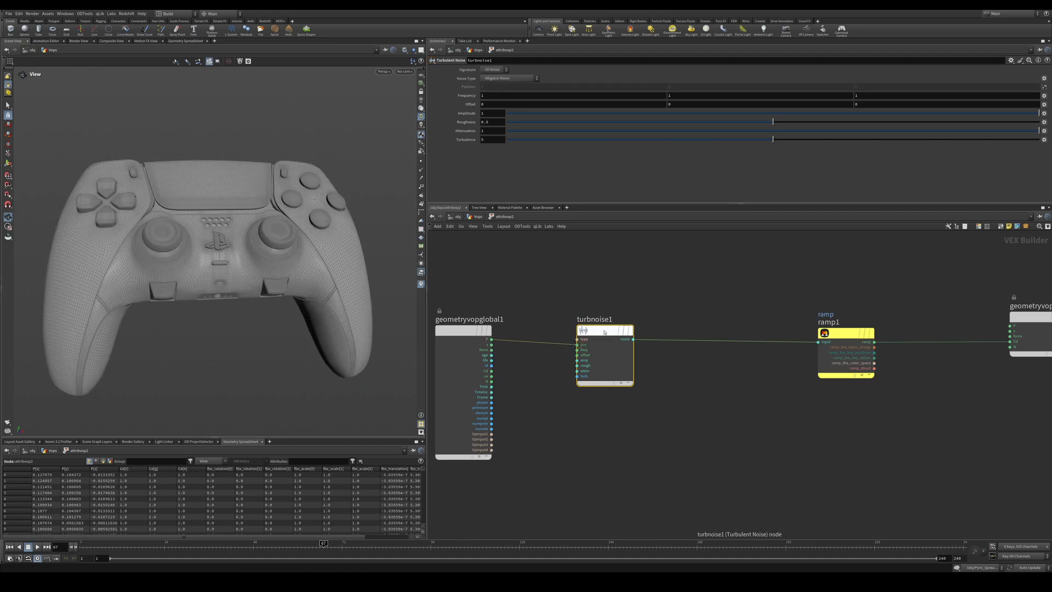
# Move the Turbulent Noise node below the main node row and switch the network wires to the curved style.
pyautogui.moveTo(604, 331); pyautogui.dragTo(602, 332)
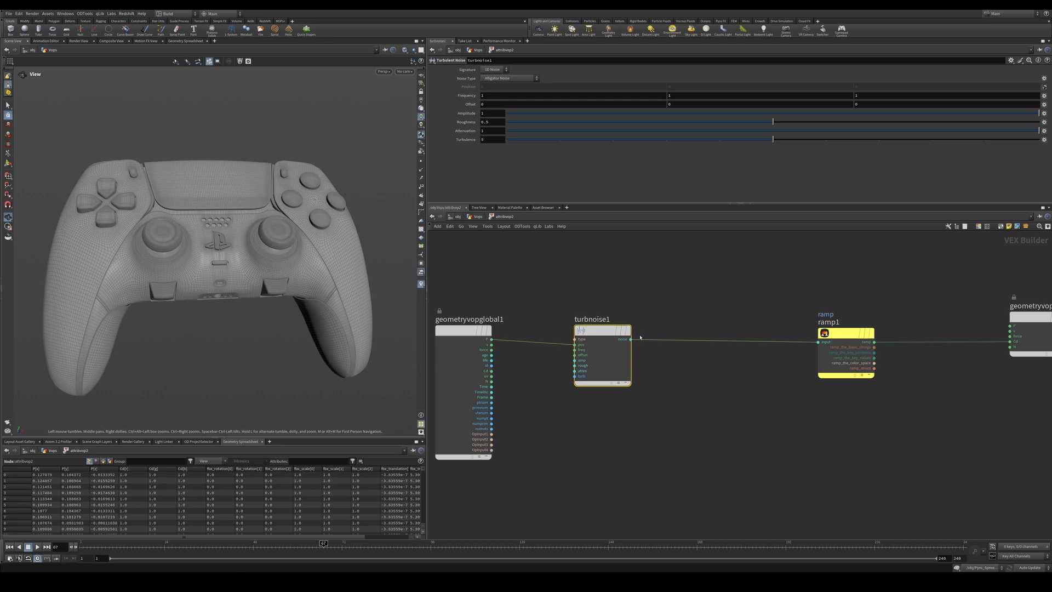
pyautogui.moveTo(619, 331); pyautogui.dragTo(623, 368)
pyautogui.moveTo(613, 336); pyautogui.dragTo(607, 340, button='middle')
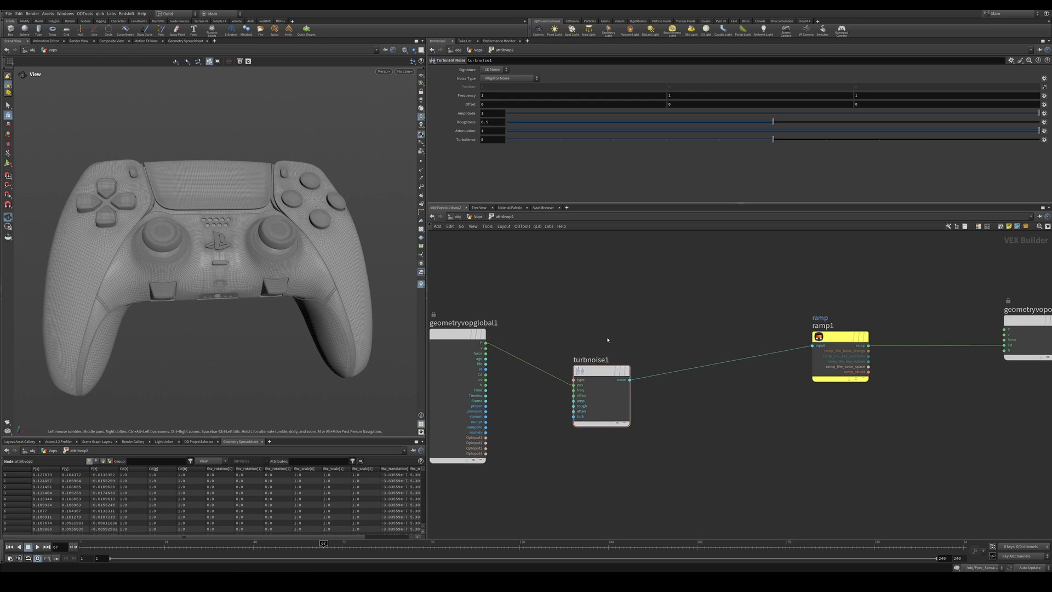
pyautogui.hotkey('shift', 's')
# Place an Add node that sums P and the turbulent noise, feed it into the ramp, and open turbnoise1's parameters.
pyautogui.press('Tab')
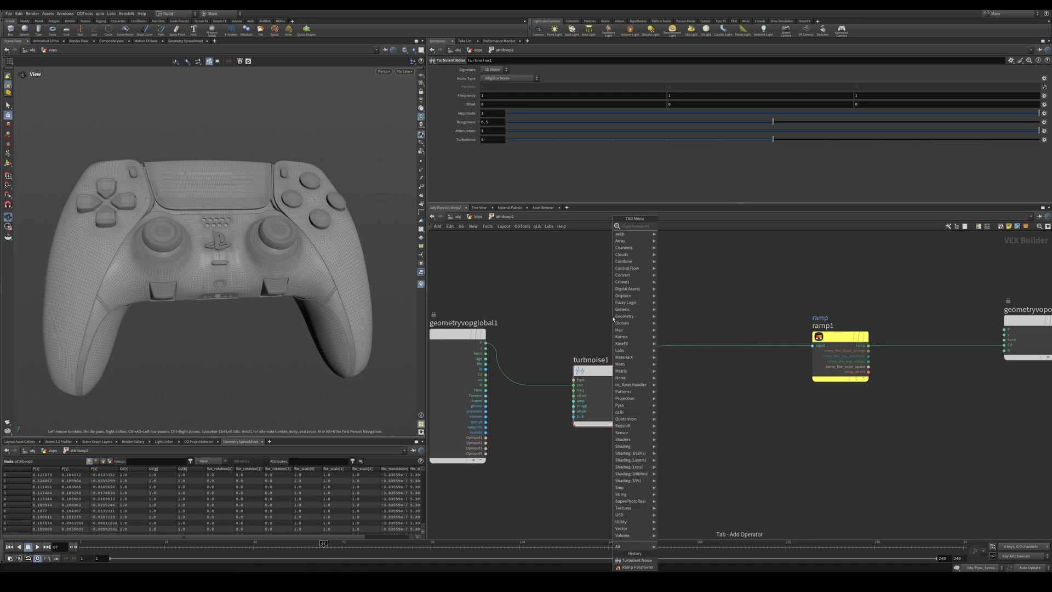
pyautogui.write('fit')
pyautogui.press('Return')
pyautogui.click(613, 319)
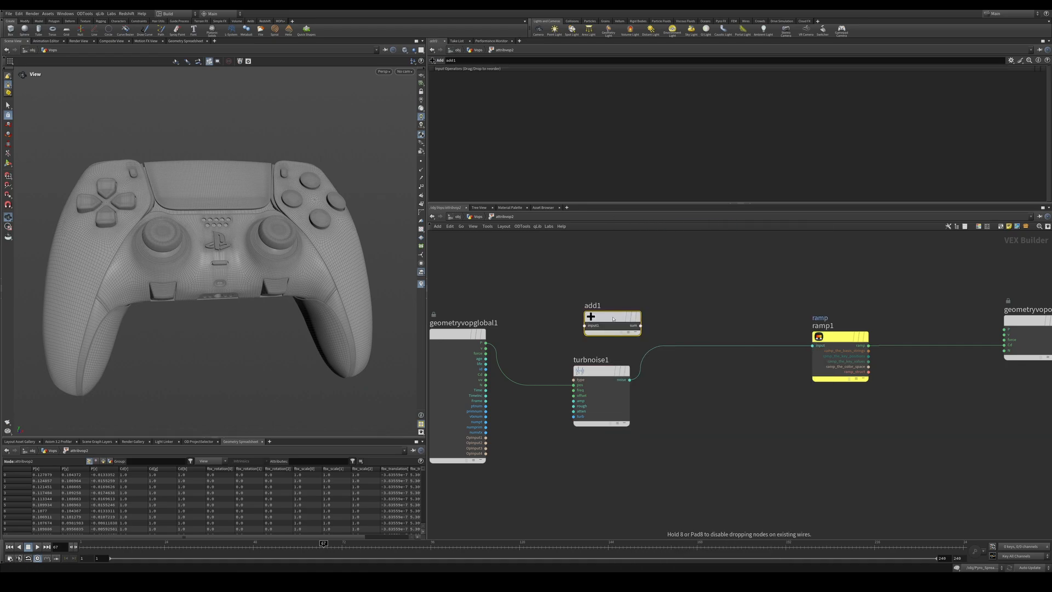
pyautogui.moveTo(486, 344); pyautogui.dragTo(623, 382)
pyautogui.moveTo(670, 314)
pyautogui.mouseDown()
pyautogui.moveTo(826, 351)
pyautogui.moveTo(816, 346)
pyautogui.mouseUp()
pyautogui.moveTo(648, 314); pyautogui.dragTo(716, 342)
pyautogui.moveTo(695, 404); pyautogui.dragTo(725, 342, button='middle')
pyautogui.click(622, 314)
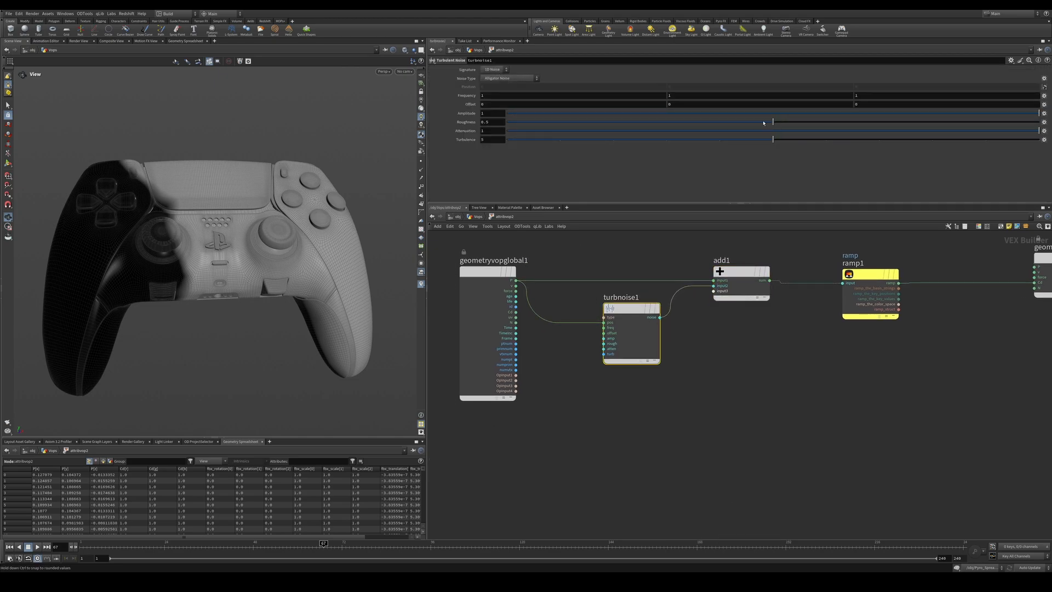
# Set turbnoise1's roughness to about 0.51 and its frequency to 3.2 on all three axes.
pyautogui.moveTo(763, 123)
pyautogui.mouseDown()
pyautogui.moveTo(706, 123)
pyautogui.moveTo(776, 123)
pyautogui.mouseUp()
pyautogui.moveTo(464, 95); pyautogui.dragTo(534, 90, button='middle')
pyautogui.moveTo(122, 225)
pyautogui.mouseDown()
pyautogui.moveTo(82, 230)
pyautogui.moveTo(131, 235)
pyautogui.mouseUp()
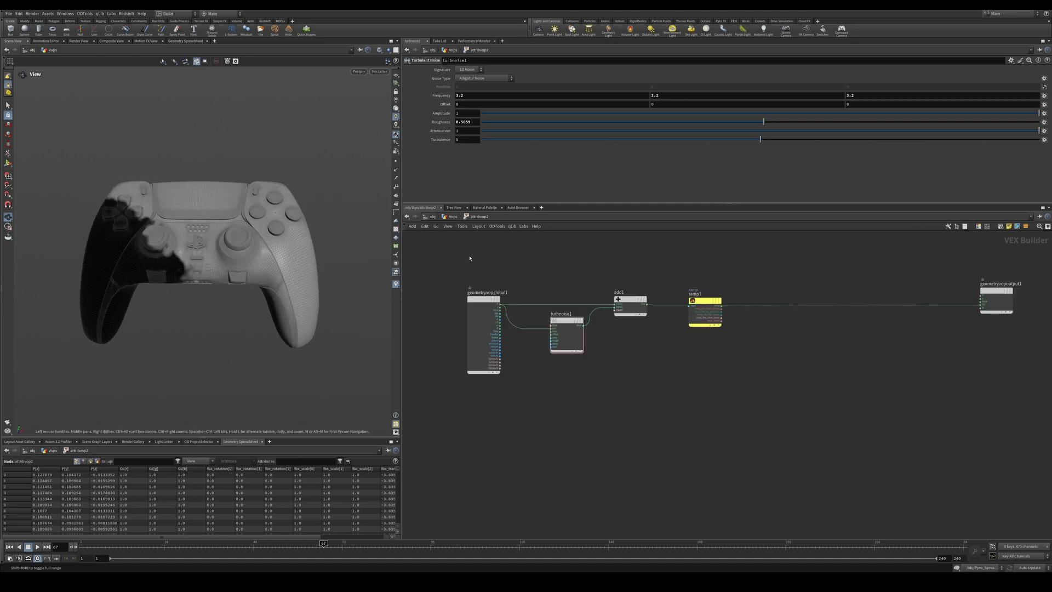
# Insert a Transform Matrix node on the wire between ramp1 and the geometry output, and try shifting its X translation.
pyautogui.moveTo(725, 372); pyautogui.dragTo(696, 365, button='middle')
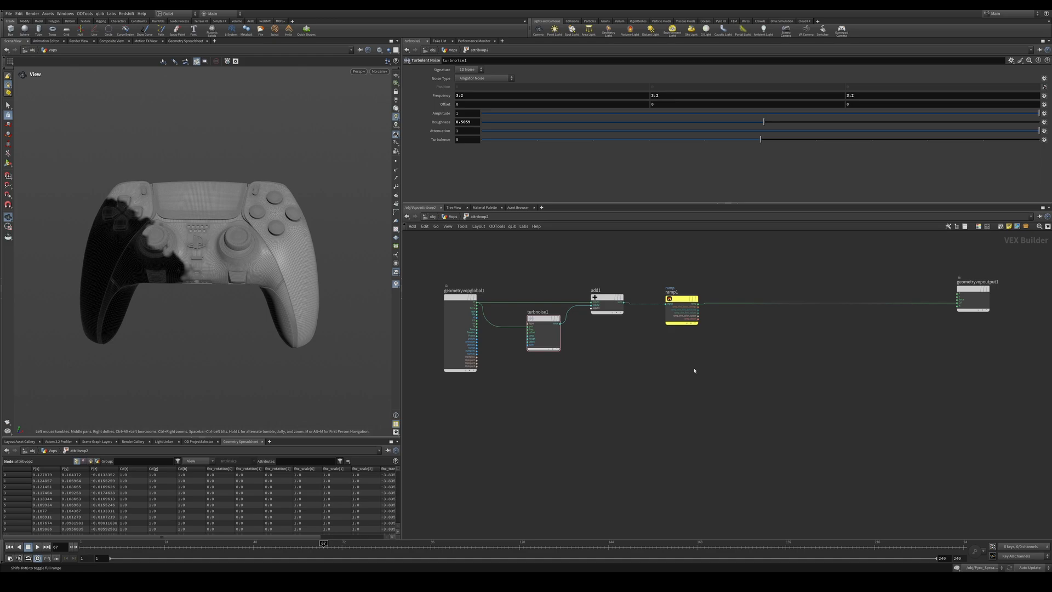
pyautogui.press('Tab')
pyautogui.write('trans m')
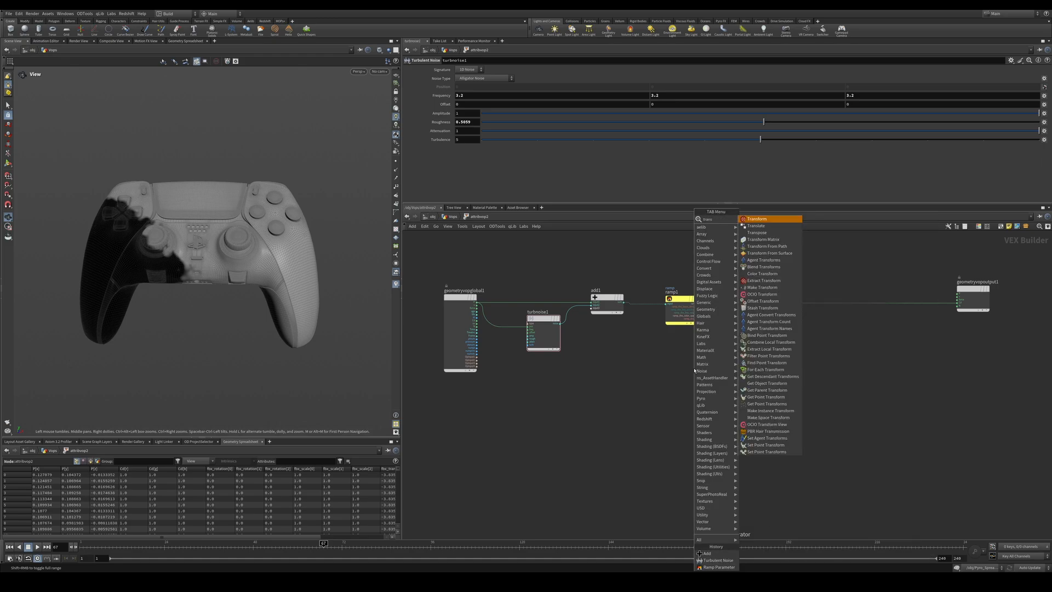
pyautogui.press('Return')
pyautogui.scroll(3, 795, 309)
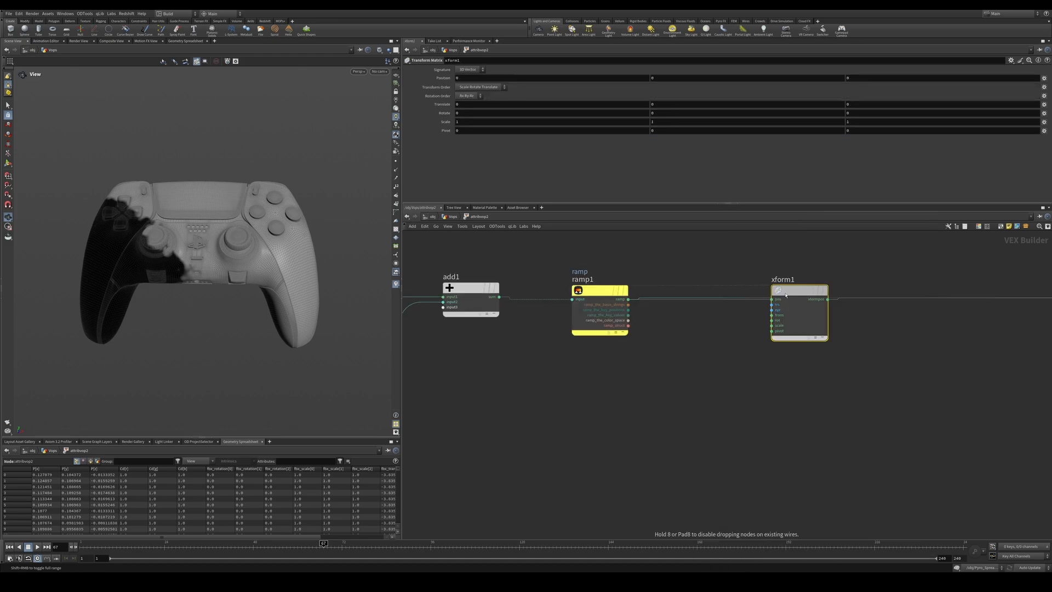
pyautogui.click(796, 309)
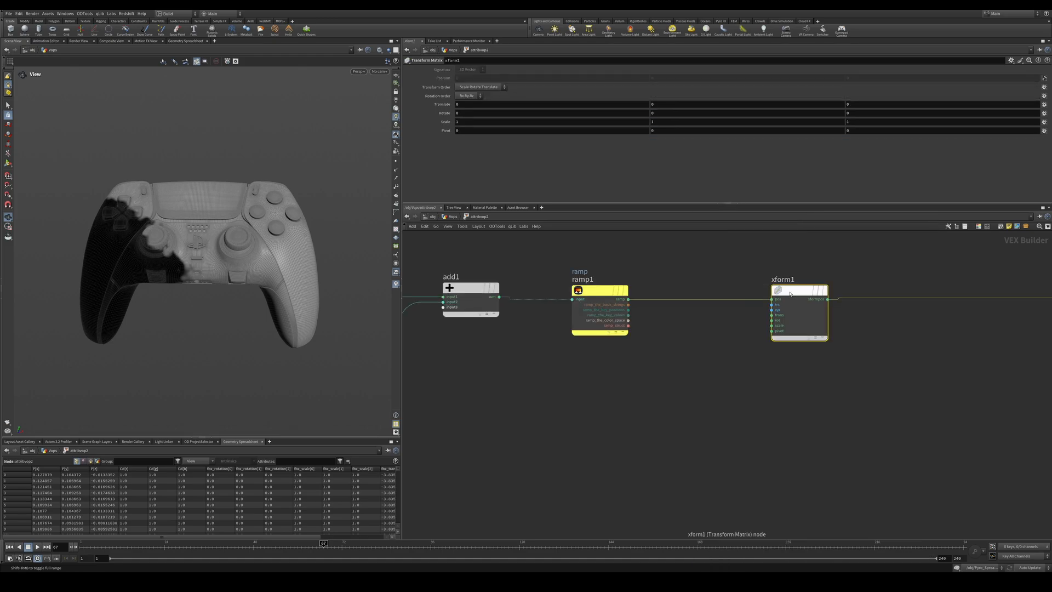
pyautogui.moveTo(789, 291); pyautogui.dragTo(789, 322)
pyautogui.moveTo(478, 105)
pyautogui.mouseDown(button='middle')
pyautogui.moveTo(500, 105)
pyautogui.moveTo(469, 104)
pyautogui.moveTo(514, 106)
pyautogui.moveTo(469, 106)
pyautogui.mouseUp(button='middle')
pyautogui.hotkey('ctrl', 'z')
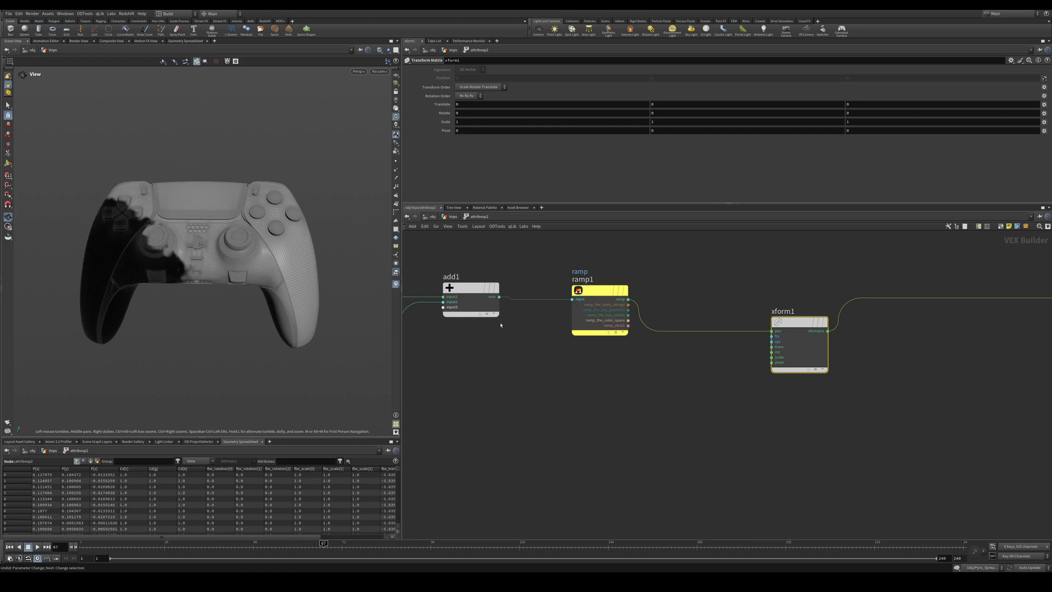
# Detach xform1, move ramp1 closer to the output, and reinsert xform1 on the wire between add1 and ramp1.
pyautogui.moveTo(711, 309); pyautogui.dragTo(679, 294, button='middle')
pyautogui.scroll(-3, 737, 330)
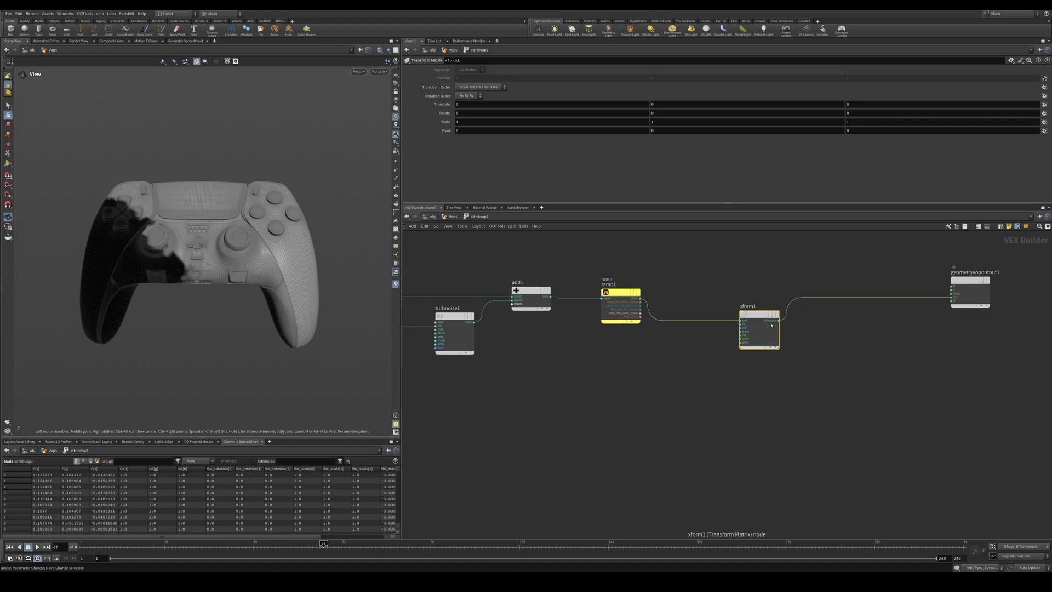
pyautogui.moveTo(770, 326); pyautogui.dragTo(657, 371)
pyautogui.moveTo(618, 296); pyautogui.dragTo(763, 295)
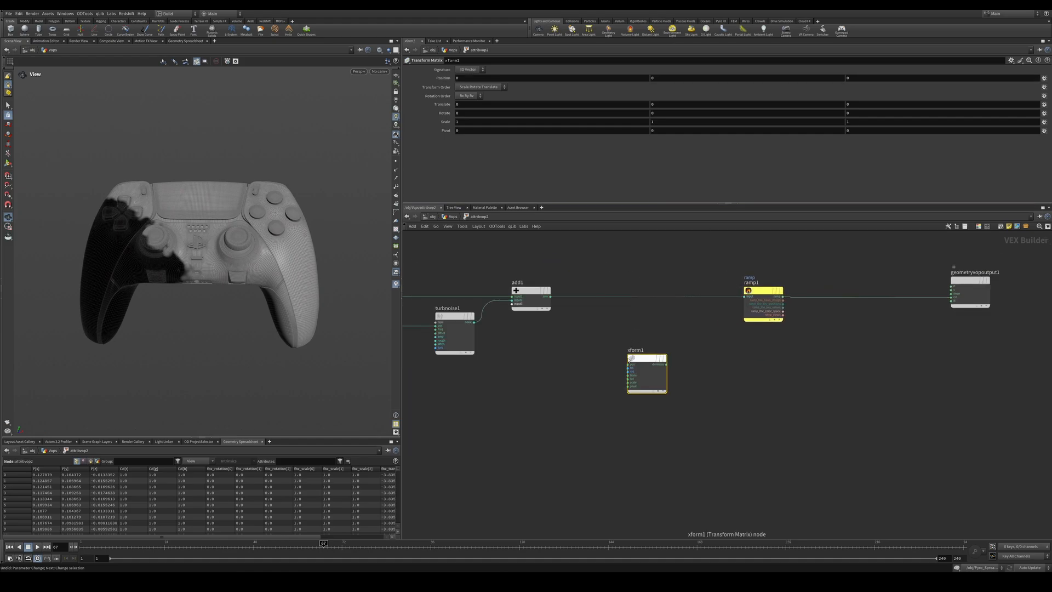
pyautogui.moveTo(643, 359)
pyautogui.moveTo(643, 359); pyautogui.dragTo(648, 309)
pyautogui.moveTo(531, 286)
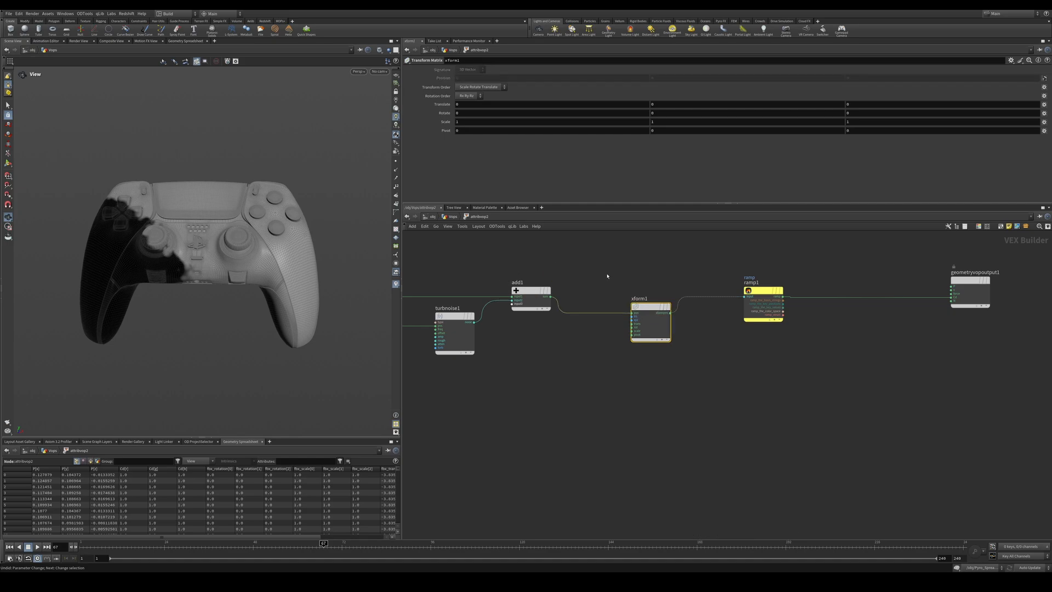
# Set xform1's X translation to -0.172.
pyautogui.moveTo(689, 283); pyautogui.dragTo(728, 313, button='middle')
pyautogui.moveTo(784, 322)
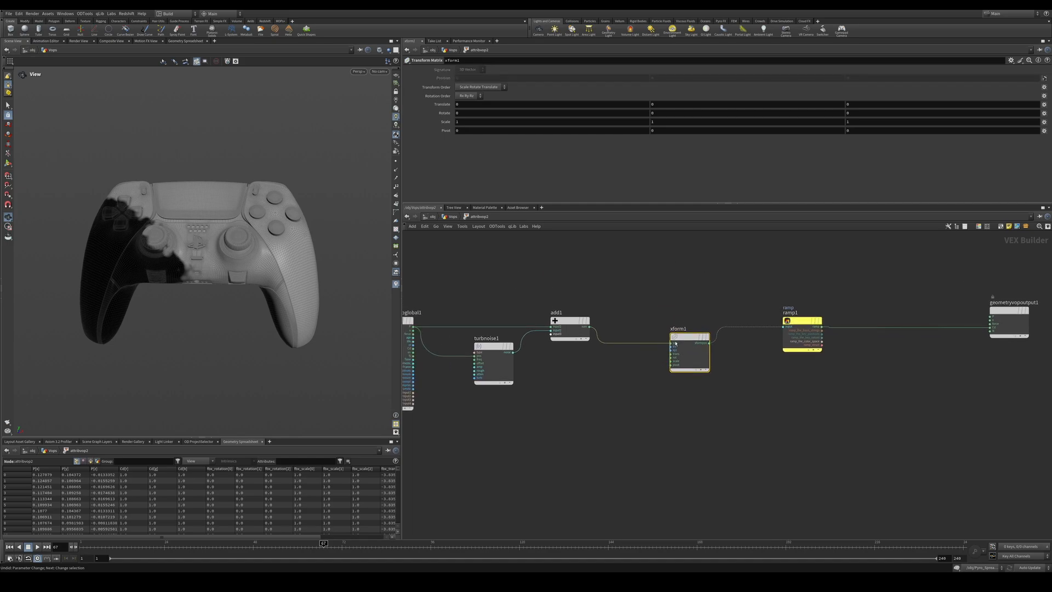
pyautogui.moveTo(477, 104)
pyautogui.mouseDown(button='middle')
pyautogui.moveTo(340, 133)
pyautogui.moveTo(46, 135)
pyautogui.mouseUp(button='middle')
# Place a second Add node that sums add1's output and xform1's transformed position, and feed it into ramp1.
pyautogui.press('Tab')
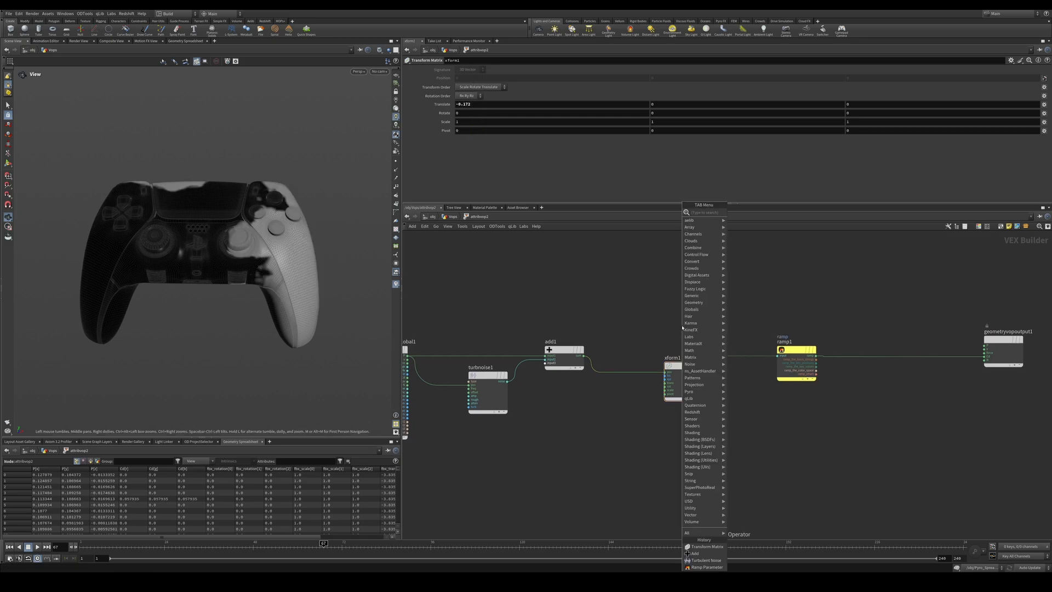
pyautogui.write('ad')
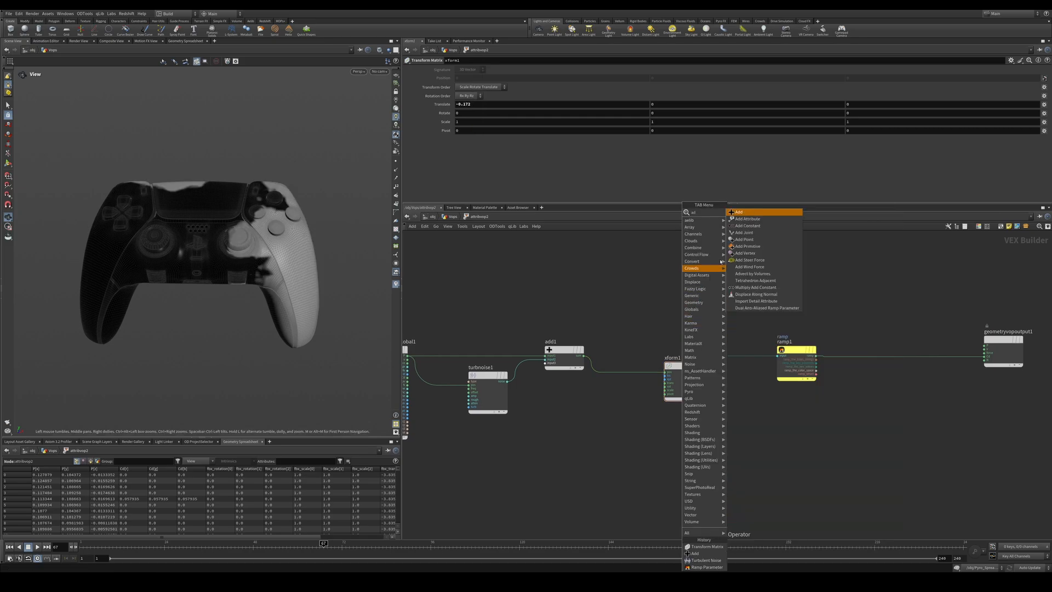
pyautogui.click(739, 212)
pyautogui.click(680, 328)
pyautogui.moveTo(700, 332); pyautogui.dragTo(710, 337)
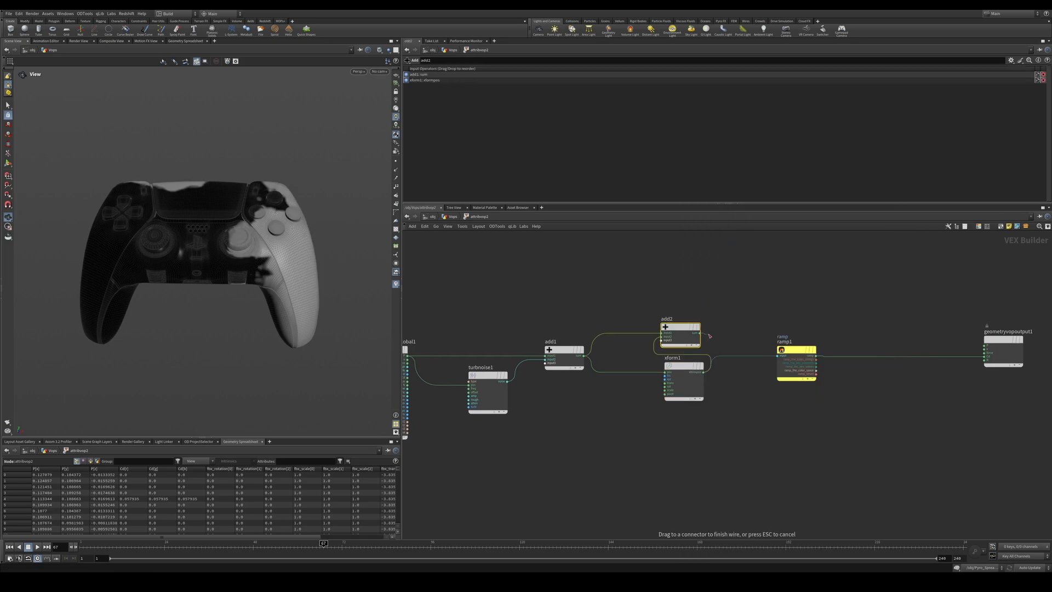
pyautogui.click(777, 355)
# Tidy the network by placing xform1 below the main row, add2 in line with add1, and ramp1 slightly farther along.
pyautogui.moveTo(684, 366); pyautogui.dragTo(651, 391)
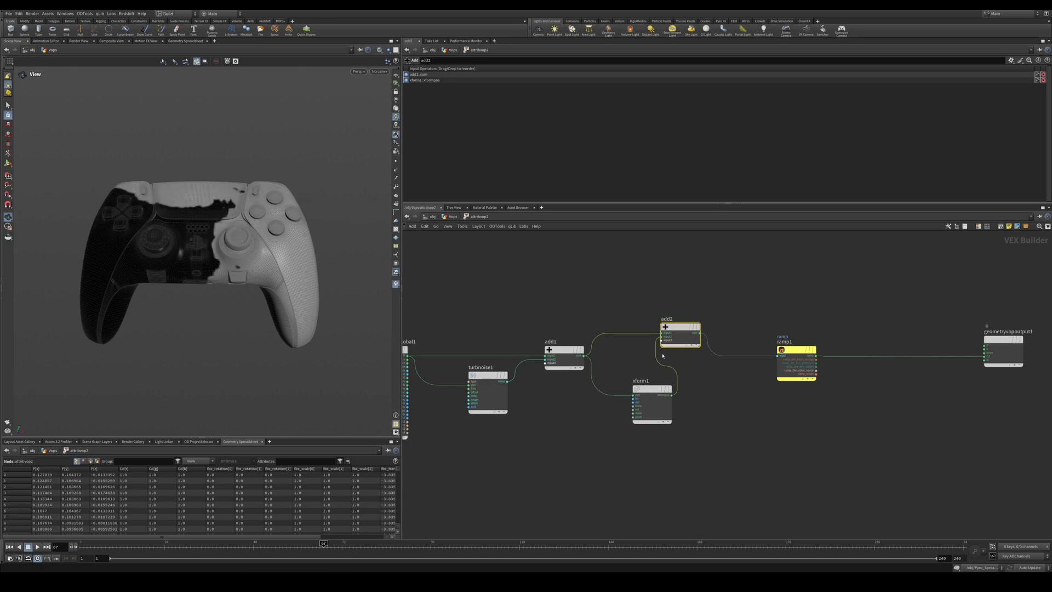
pyautogui.moveTo(677, 337); pyautogui.dragTo(714, 360)
pyautogui.moveTo(788, 362); pyautogui.dragTo(812, 362)
pyautogui.click(738, 333)
pyautogui.click(738, 333)
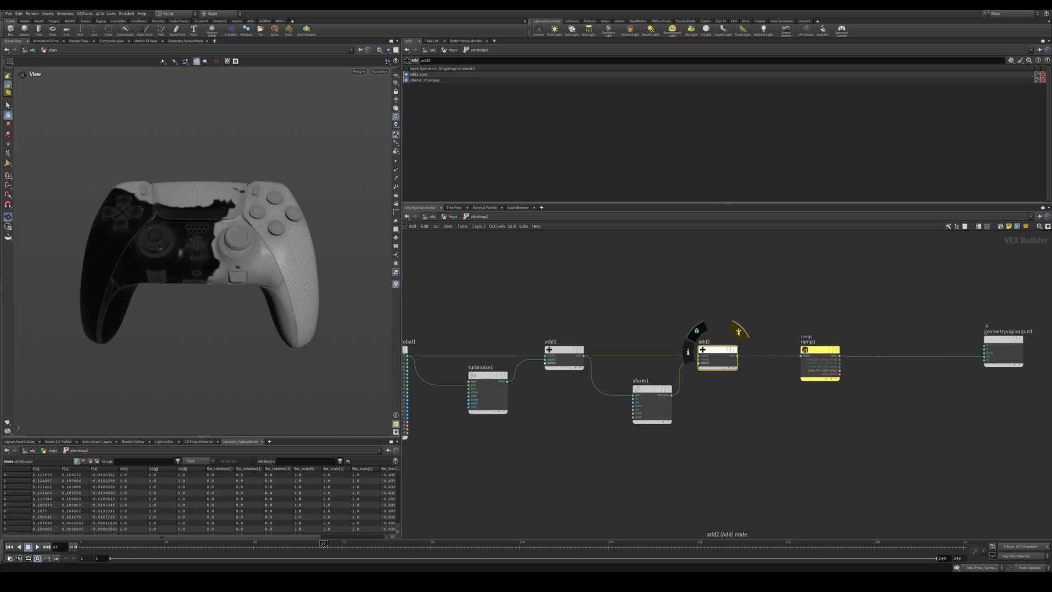
# Lower turbnoise1's frequency to 1.2 on all axes and adjust xform1's X translation to about -0.168.
pyautogui.click(664, 417)
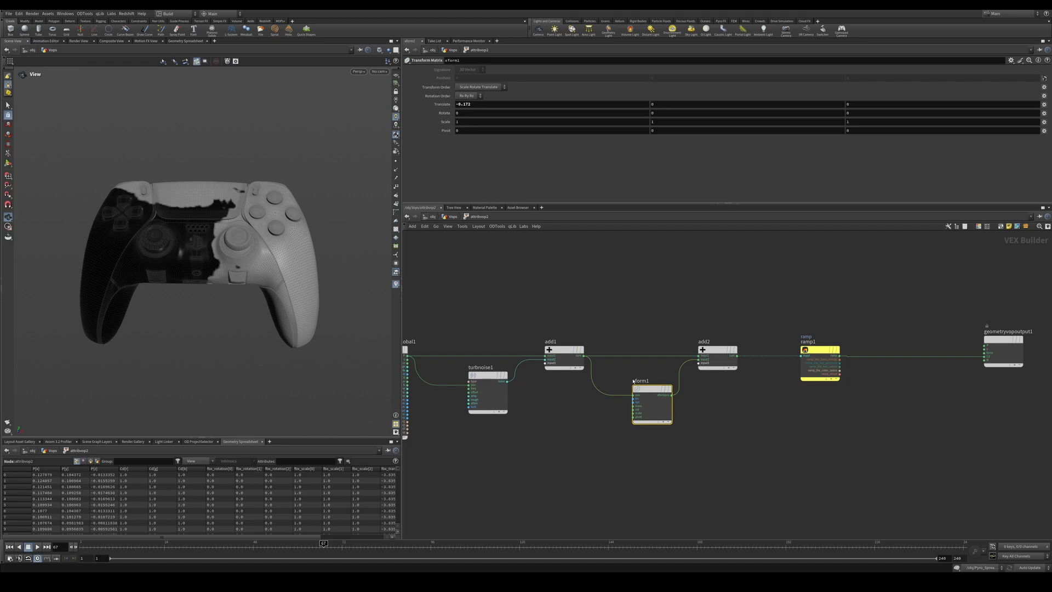
pyautogui.click(487, 397)
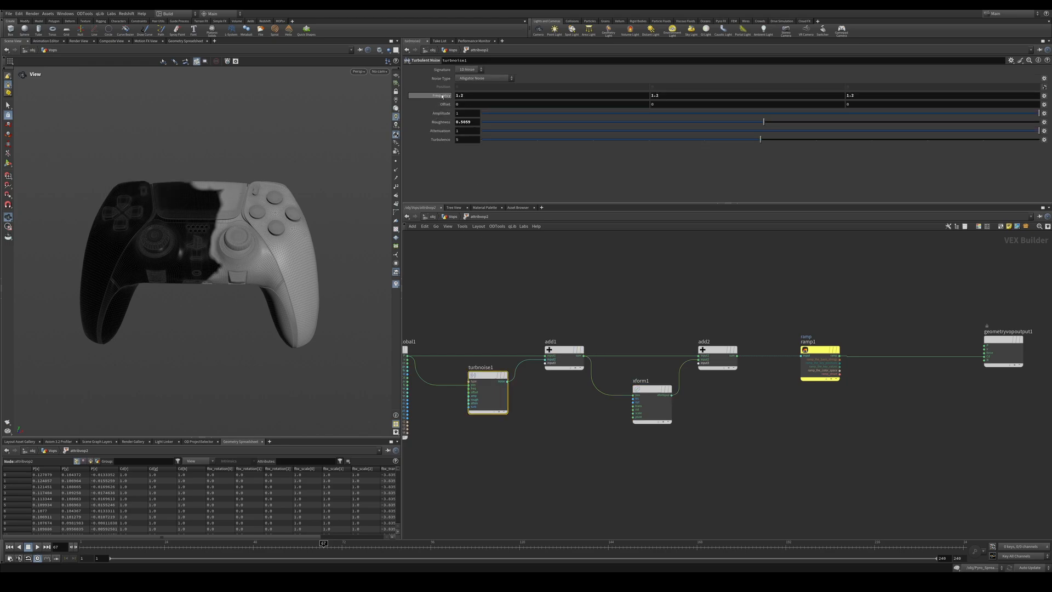
pyautogui.click(645, 420)
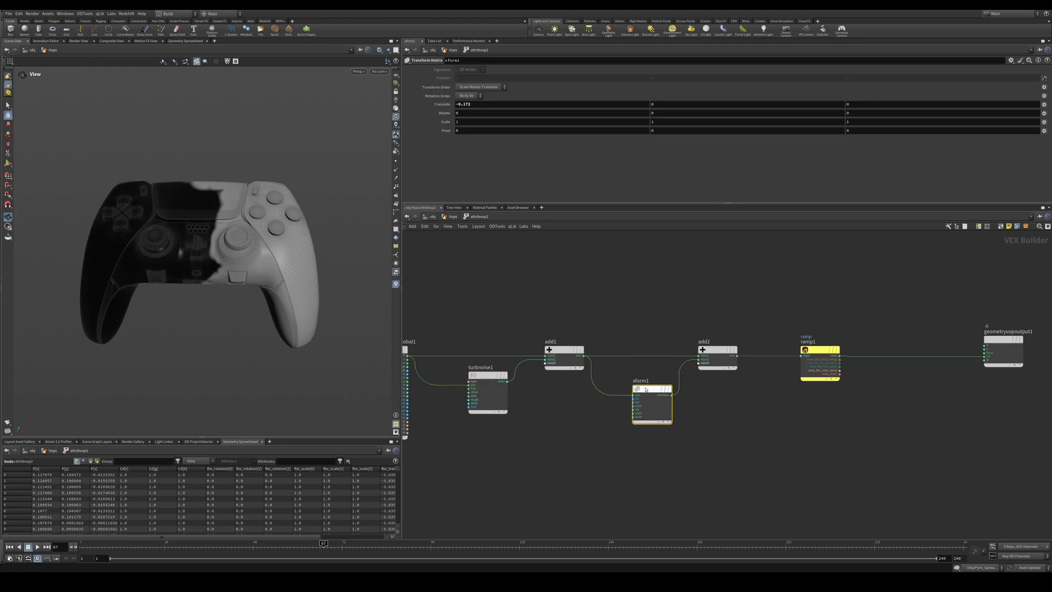
pyautogui.moveTo(476, 112)
pyautogui.mouseDown(button='middle')
pyautogui.moveTo(489, 110)
pyautogui.moveTo(455, 113)
pyautogui.moveTo(489, 113)
pyautogui.mouseUp(button='middle')
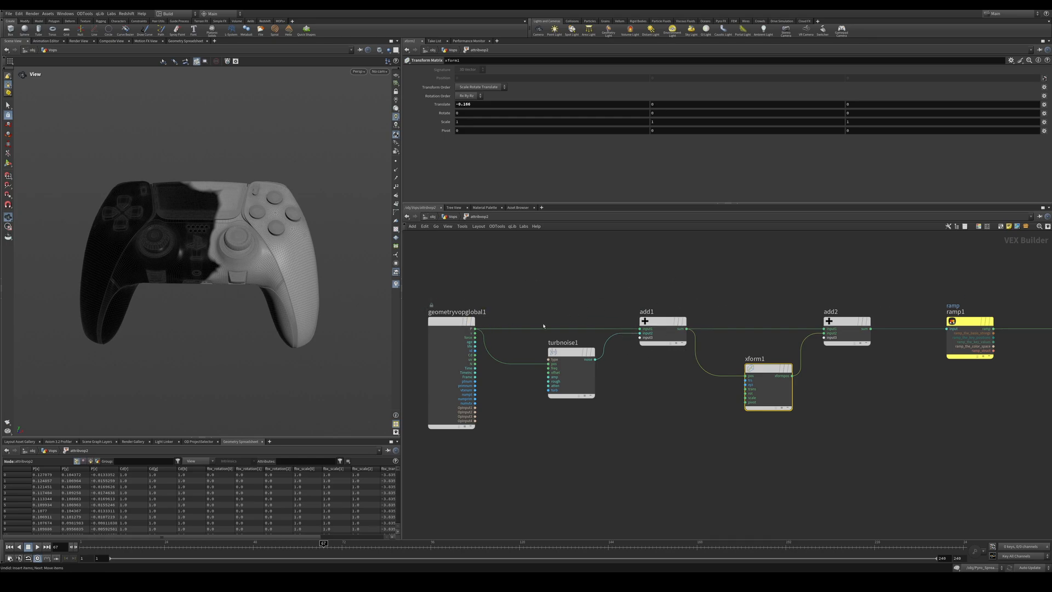
# Widen the gradient of ramp1's default ramp by moving its black point to about one fifth of the ramp's length.
pyautogui.moveTo(741, 363); pyautogui.dragTo(615, 371, button='middle')
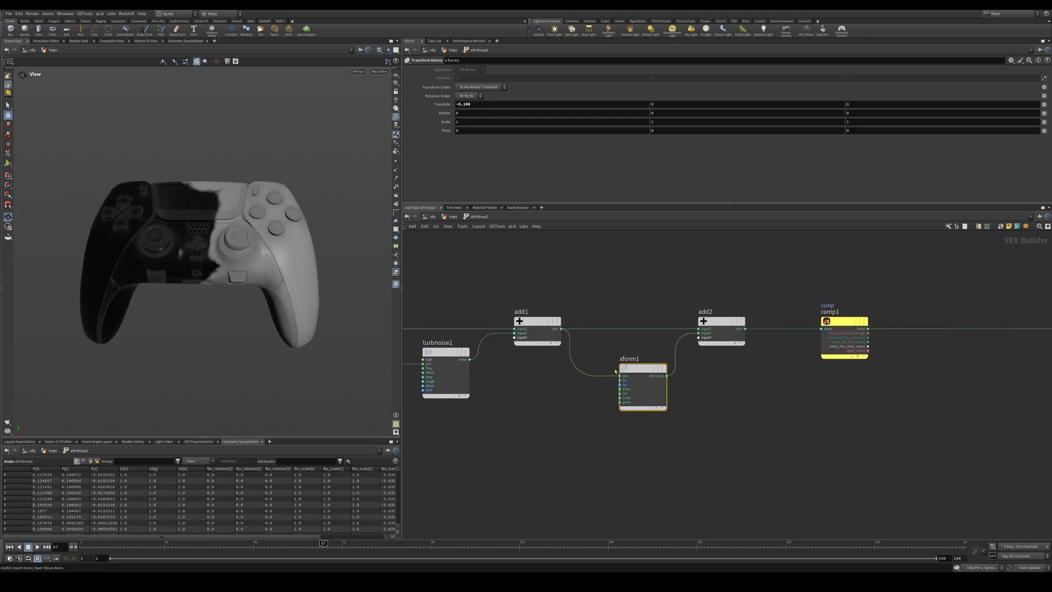
pyautogui.moveTo(798, 395); pyautogui.dragTo(660, 389, button='middle')
pyautogui.click(701, 334)
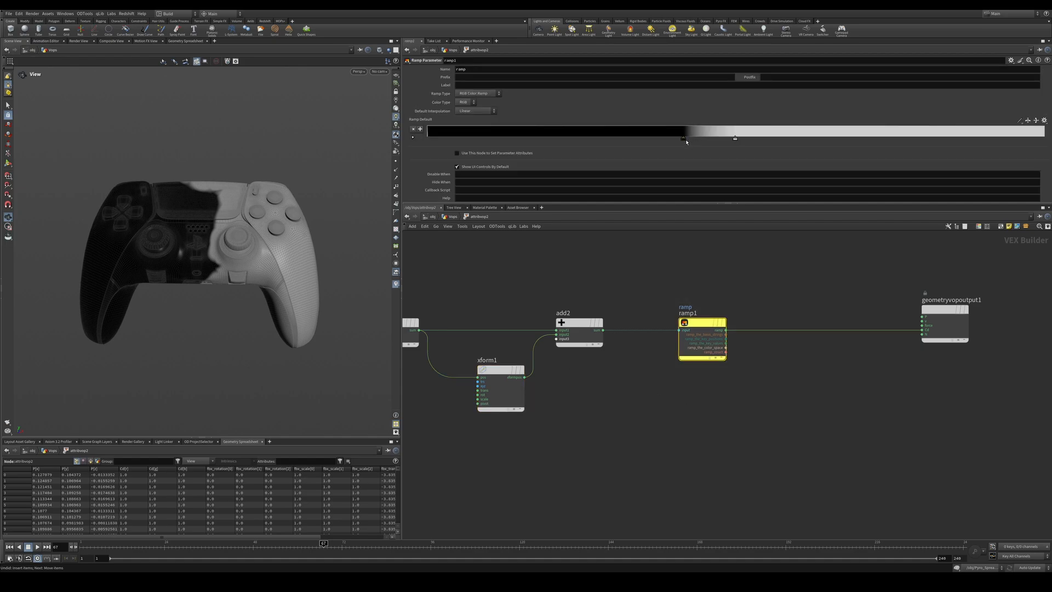
pyautogui.moveTo(687, 142); pyautogui.dragTo(555, 141)
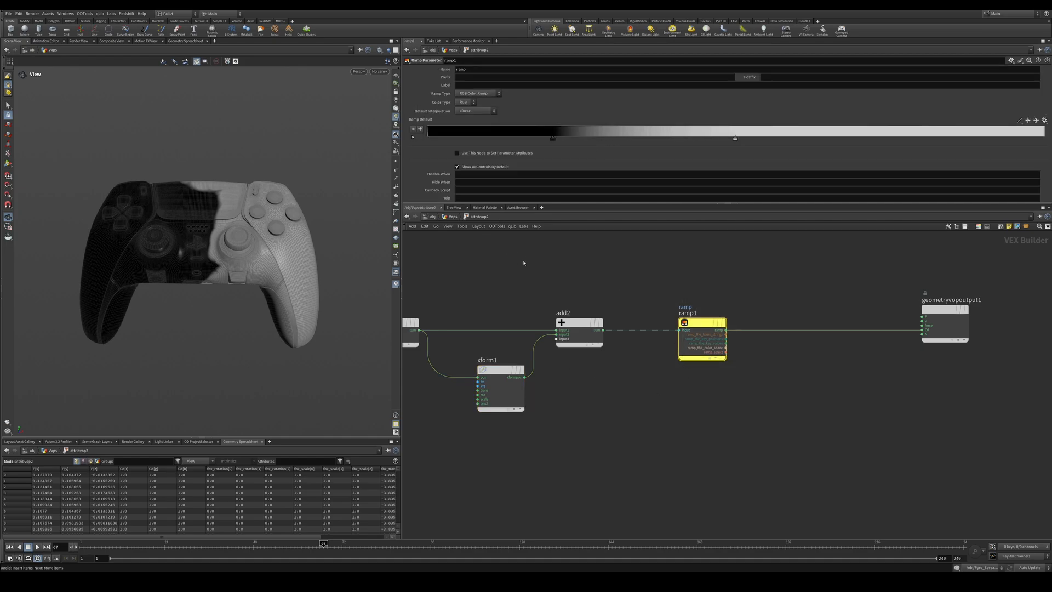
# Return to the Vops network and soften attribvop2's ramp by placing its white point at about 0.162.
pyautogui.click(453, 217)
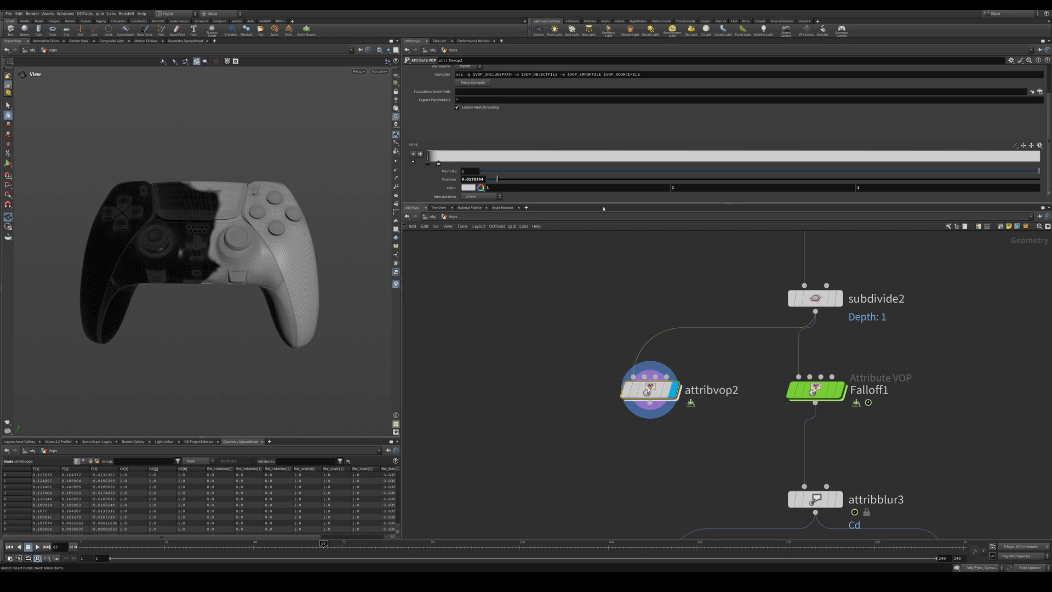
pyautogui.hotkey('ctrl', 'z')
pyautogui.hotkey('ctrl', 'z')
# Move attribvop2 farther away from Falloff1 and rename it Falloff2.
pyautogui.moveTo(671, 366); pyautogui.dragTo(594, 363)
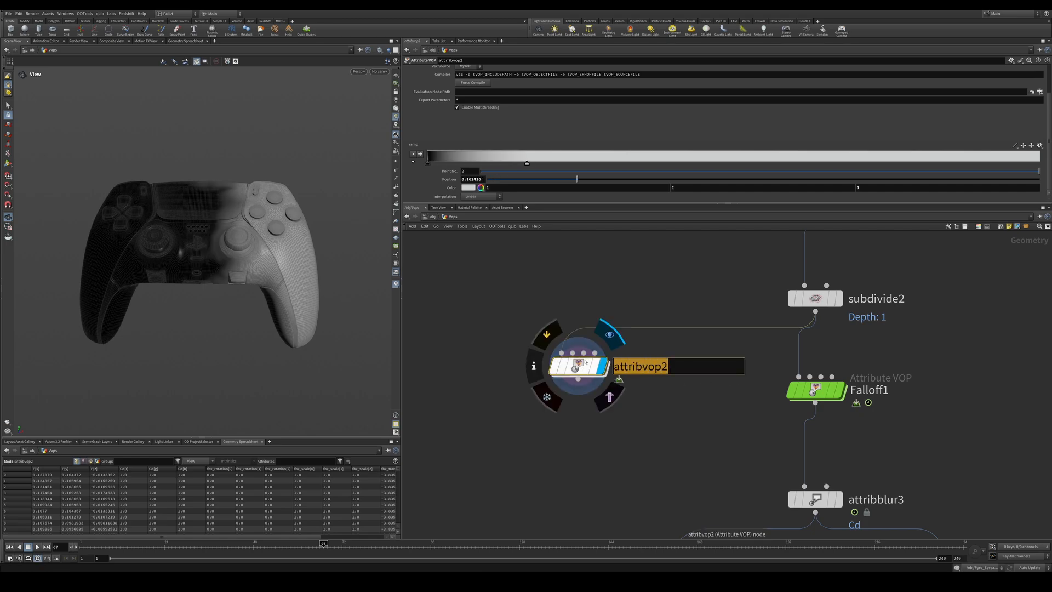
pyautogui.write('Noise')
pyautogui.press('Return')
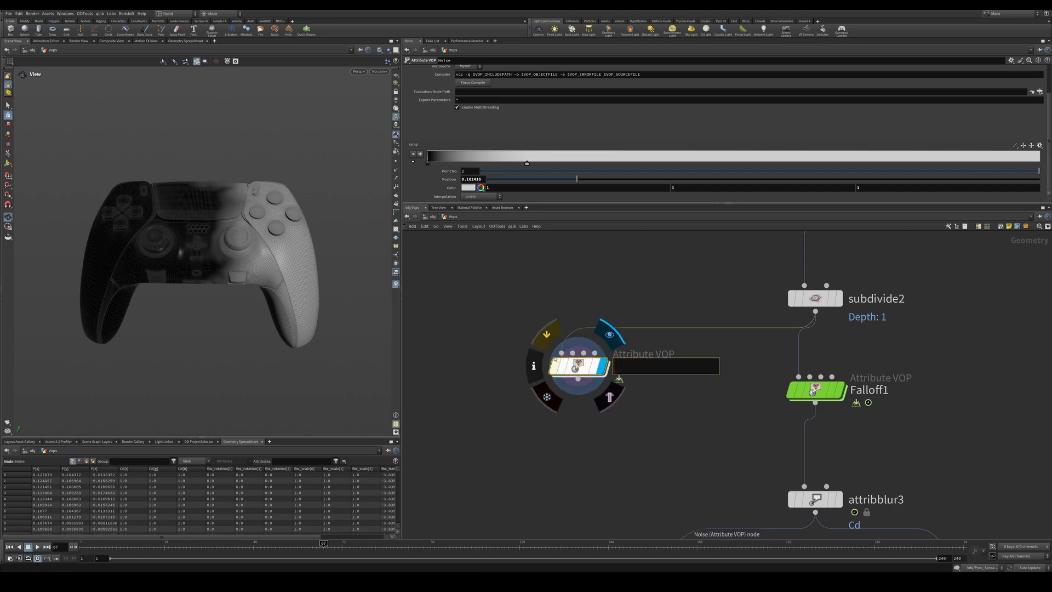
pyautogui.write('Falloff2')
pyautogui.press('Return')
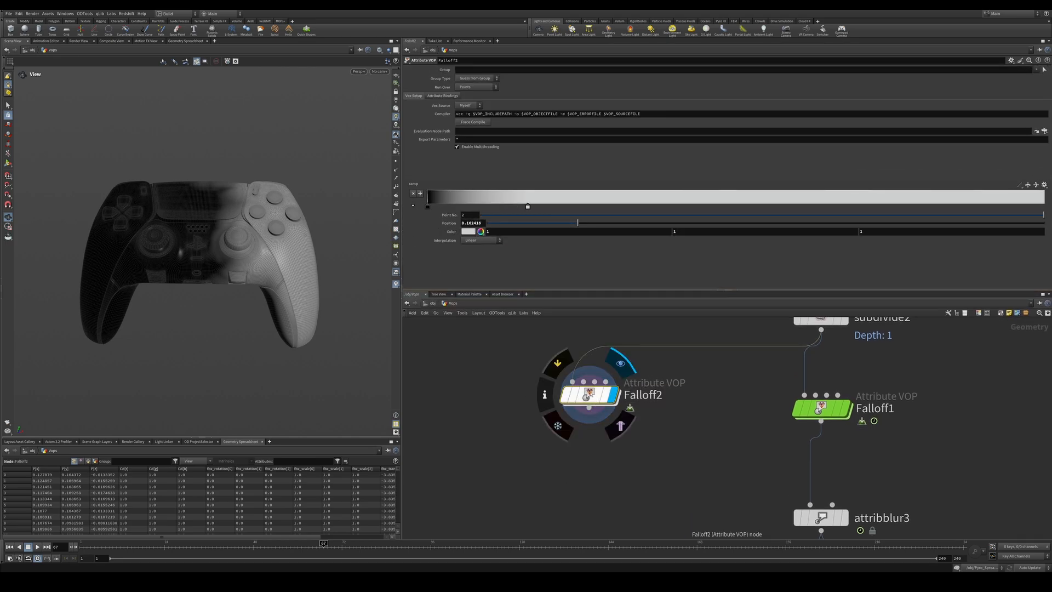
# Inside Falloff2, promote turbnoise1's frequency and offset inputs to parameters.
pyautogui.doubleClick(590, 393)
pyautogui.scroll(8, 542, 465)
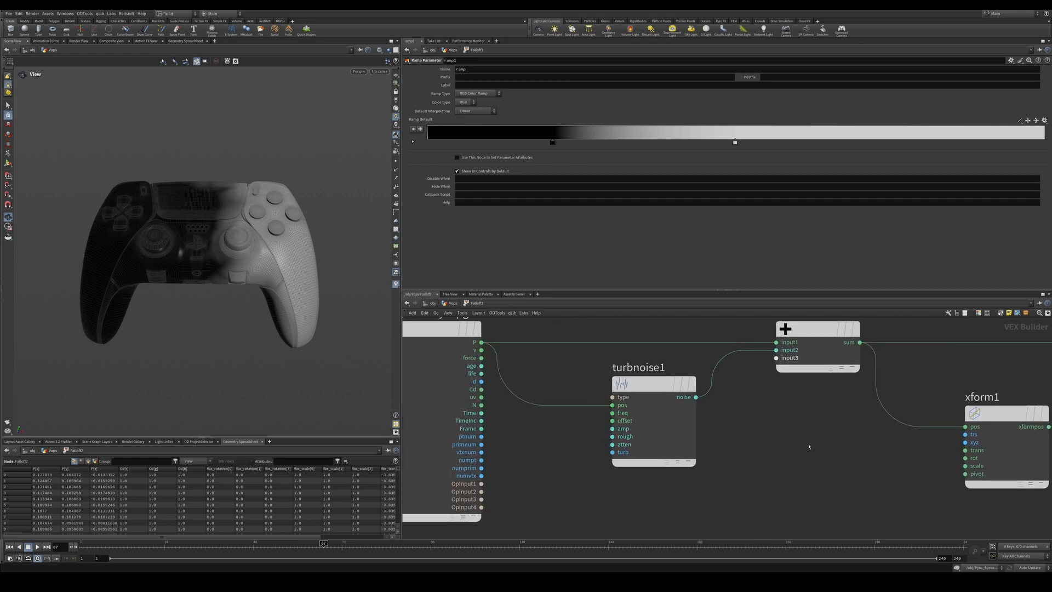
pyautogui.moveTo(809, 446); pyautogui.dragTo(729, 440, button='middle')
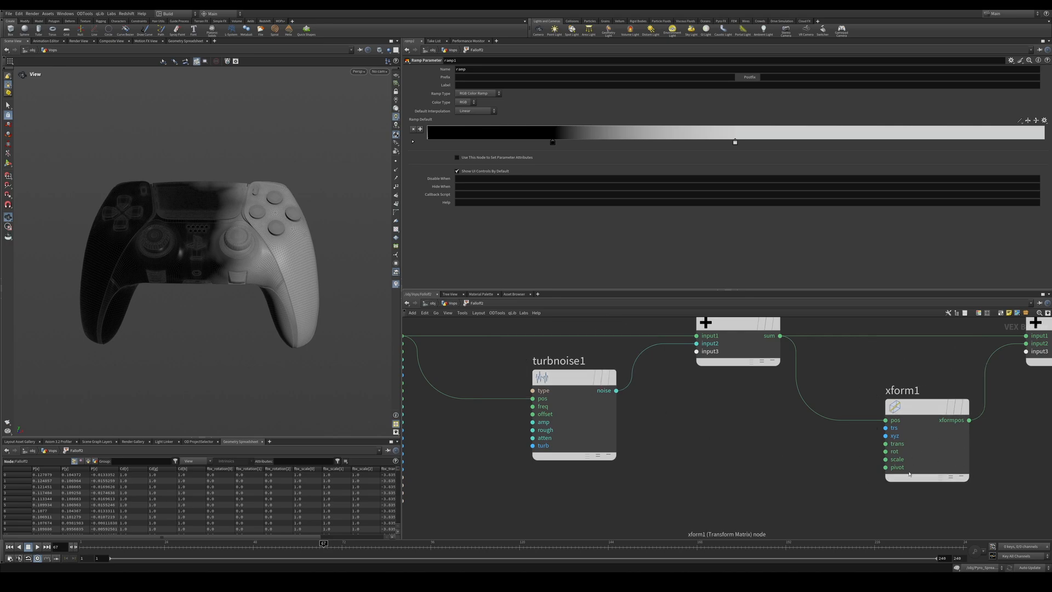
pyautogui.moveTo(527, 404)
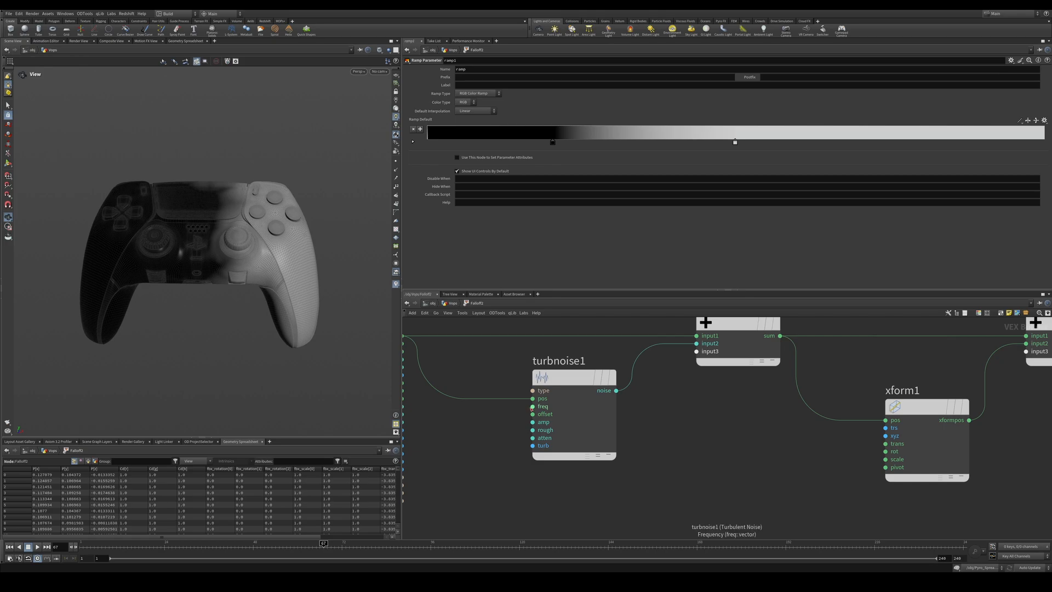
pyautogui.rightClick(532, 408)
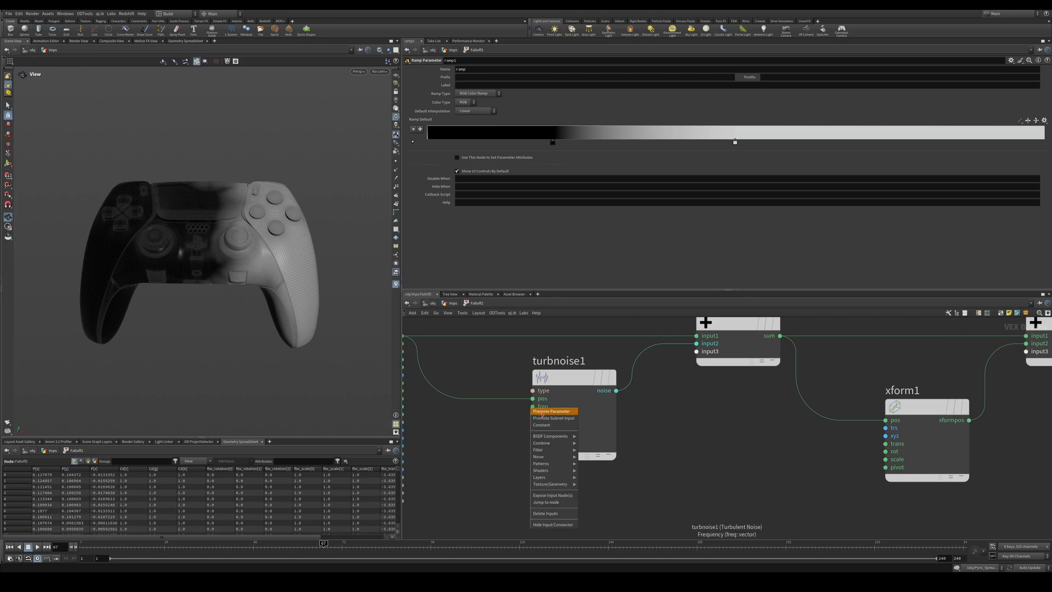
pyautogui.click(550, 412)
pyautogui.rightClick(533, 414)
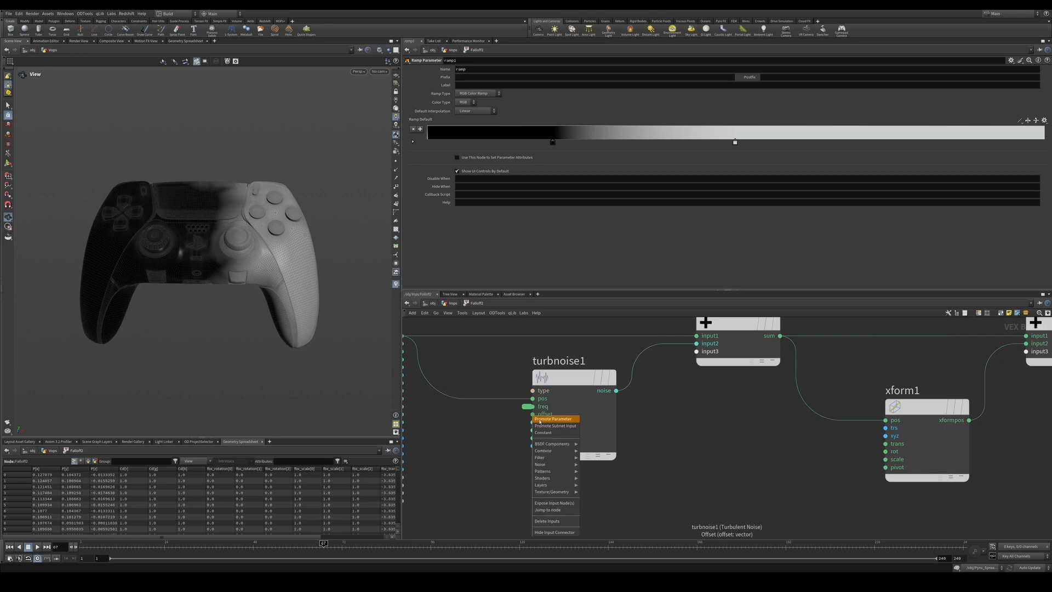
pyautogui.click(552, 419)
# Promote turbnoise1's amplitude, roughness, attenuation and turbulence inputs to parameters.
pyautogui.rightClick(532, 421)
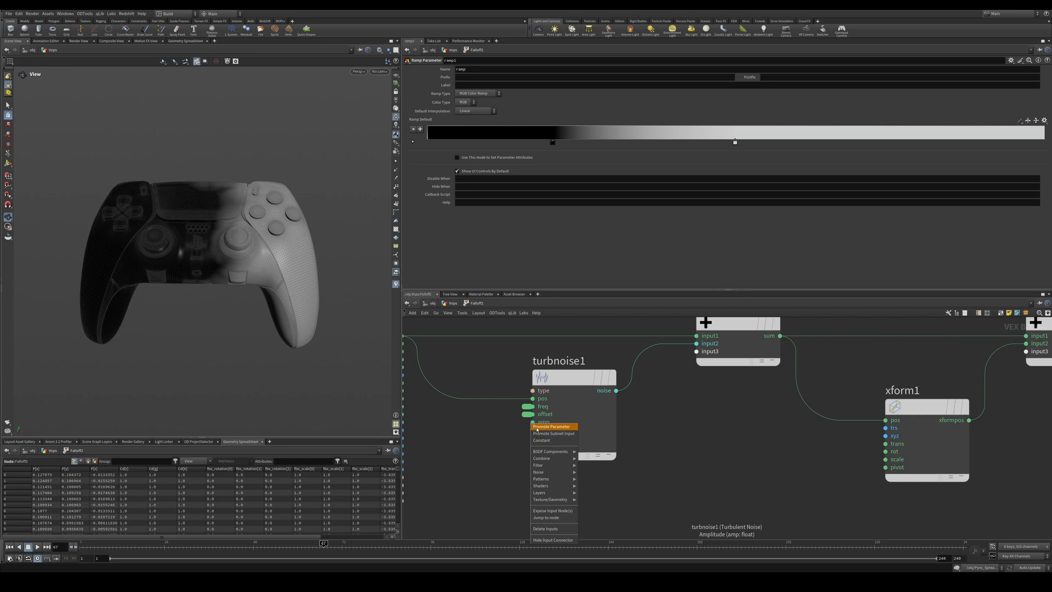
pyautogui.click(542, 428)
pyautogui.rightClick(532, 430)
pyautogui.click(551, 434)
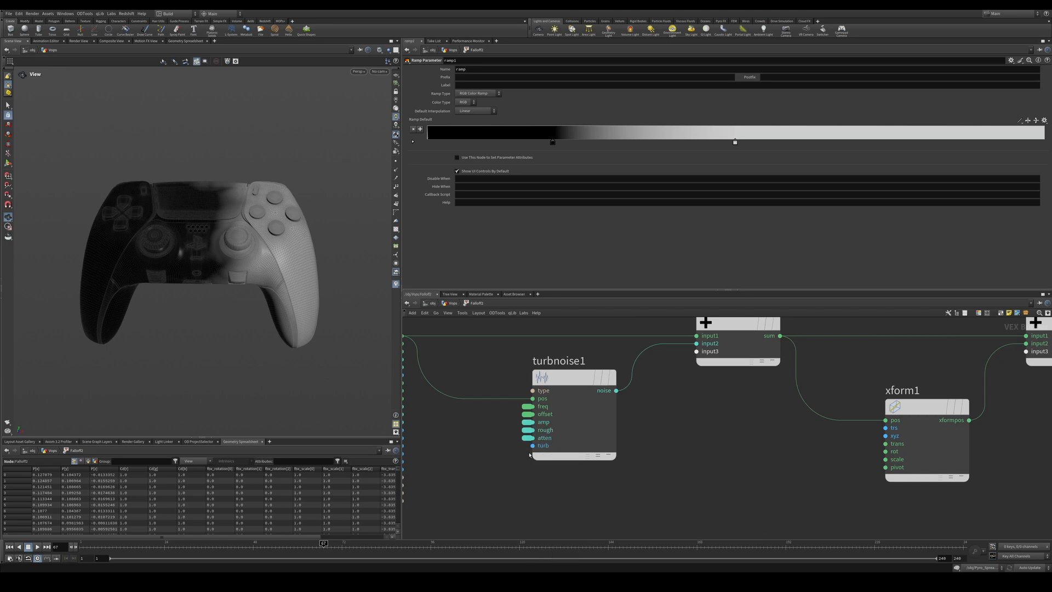
pyautogui.rightClick(533, 446)
pyautogui.click(546, 450)
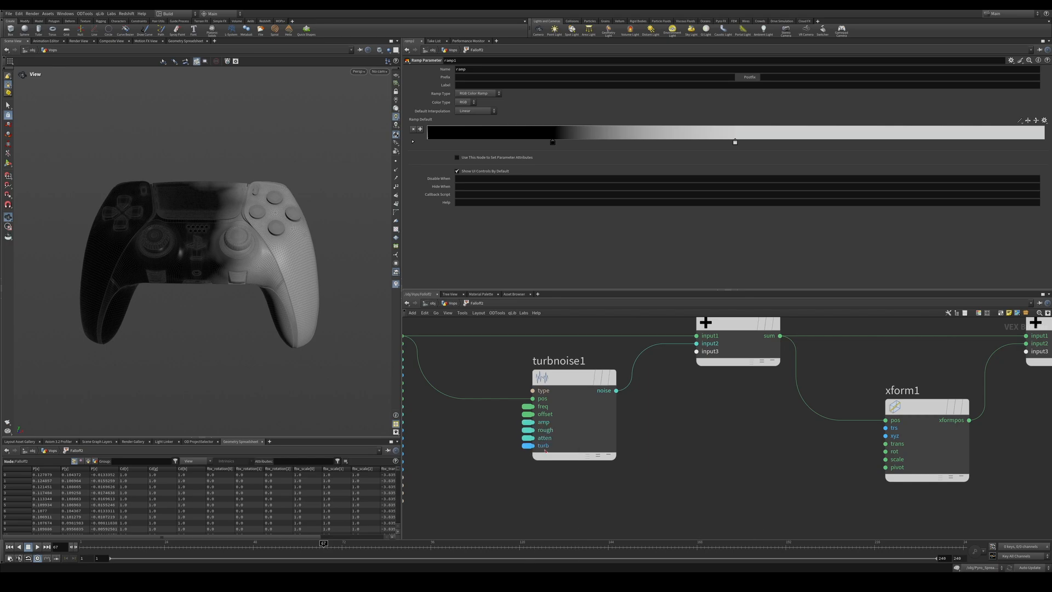
# Promote the translate, rotate and scale inputs of xform1 to parameters.
pyautogui.moveTo(752, 455); pyautogui.dragTo(570, 434, button='middle')
pyautogui.rightClick(703, 422)
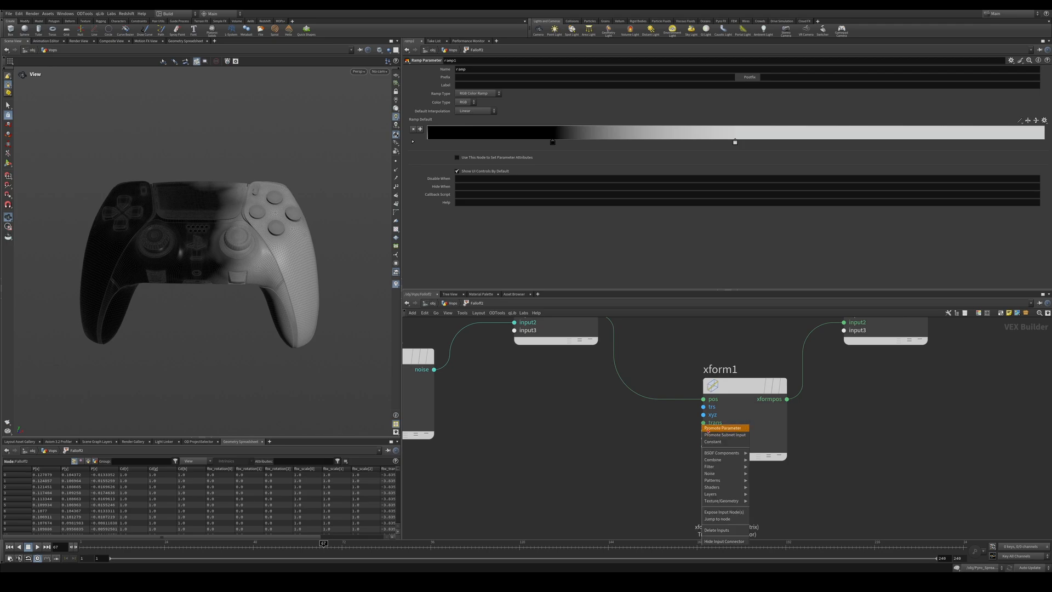
pyautogui.click(707, 429)
pyautogui.rightClick(705, 432)
pyautogui.click(708, 433)
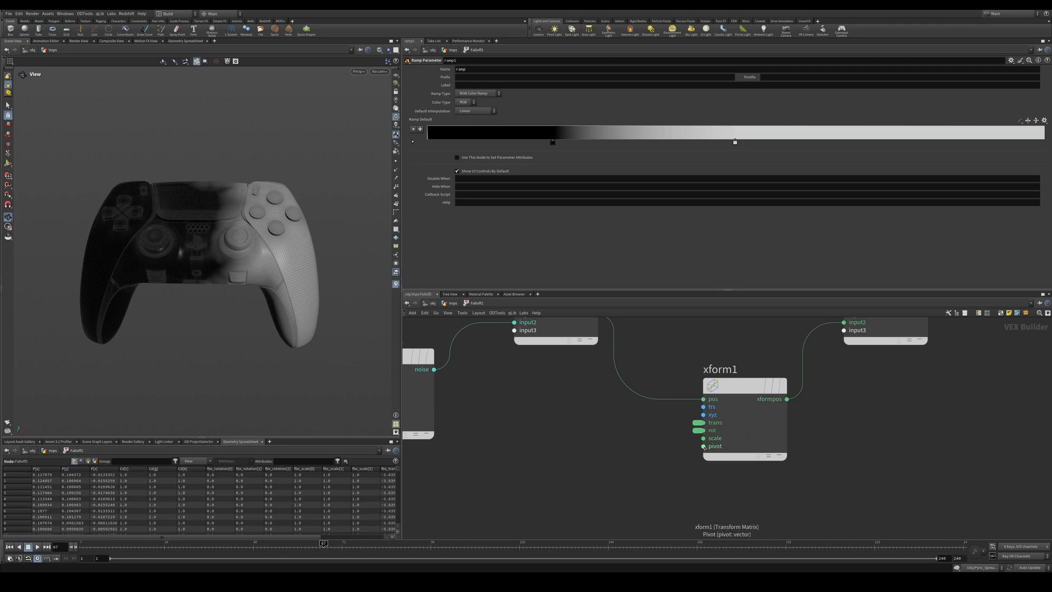
pyautogui.rightClick(704, 440)
pyautogui.click(707, 441)
pyautogui.moveTo(602, 444); pyautogui.dragTo(764, 470, button='middle')
# Return to the Vops network and animate Falloff2's X Translate with the expression $F/200, starting from frame 1.
pyautogui.click(452, 303)
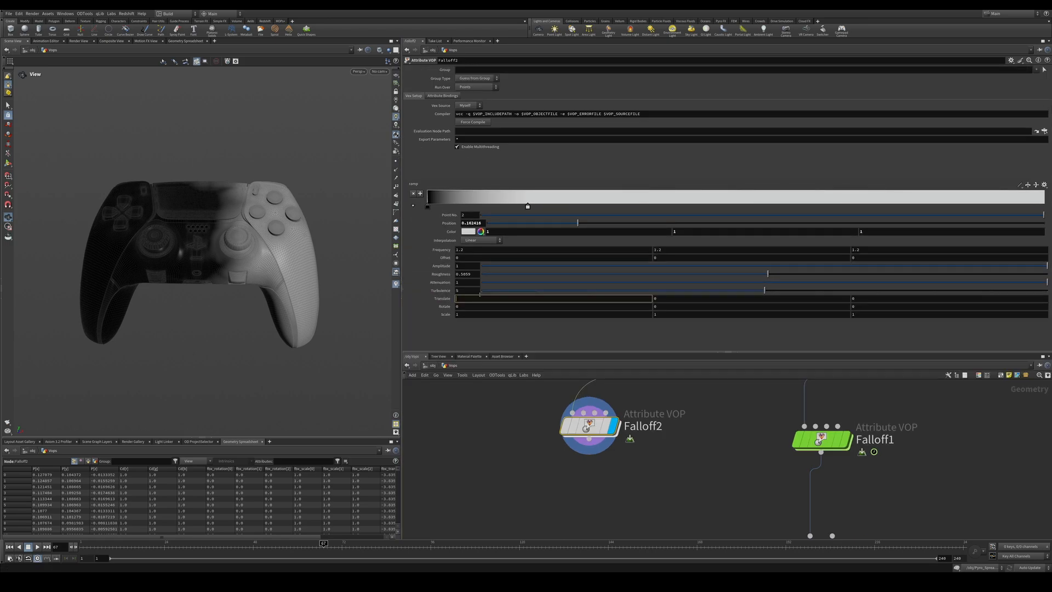
pyautogui.write('$F')
pyautogui.press('Return')
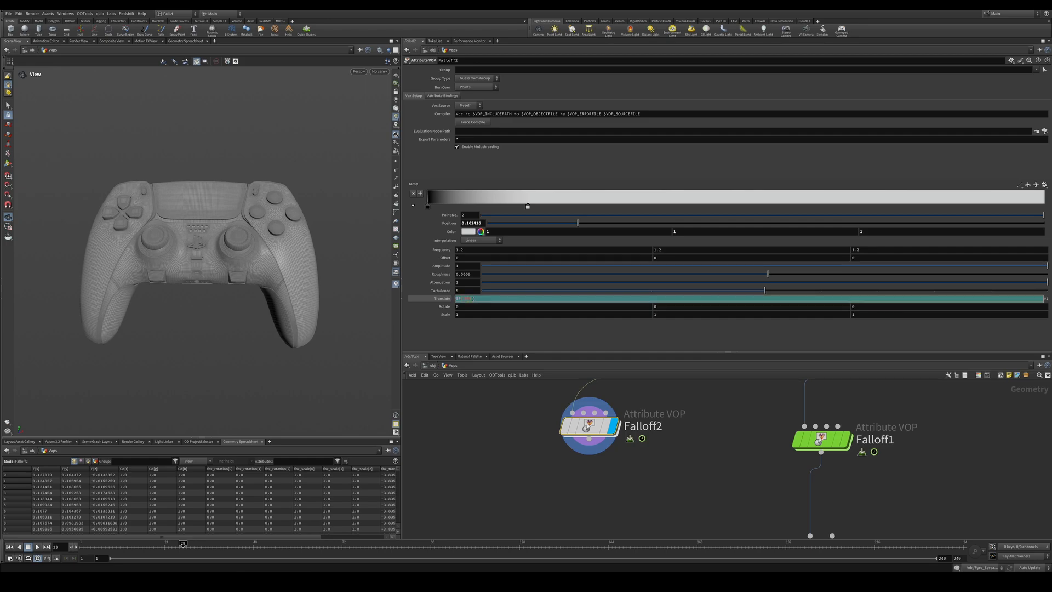
pyautogui.press('Return')
pyautogui.hotkey('ctrl', 'Up')
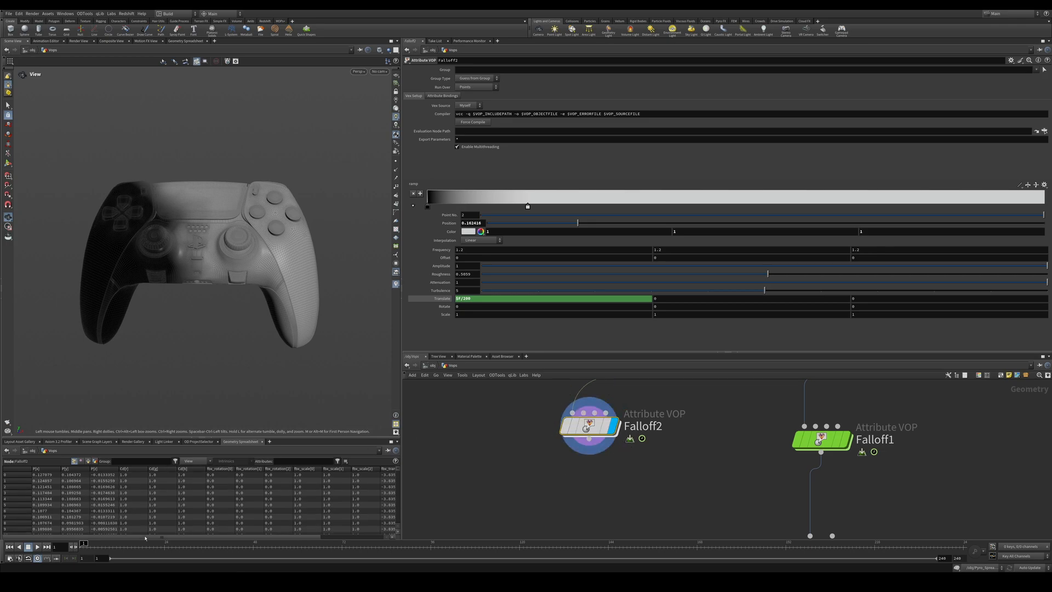
# Inside Falloff2, promote the third input of add2 to a parameter.
pyautogui.doubleClick(588, 427)
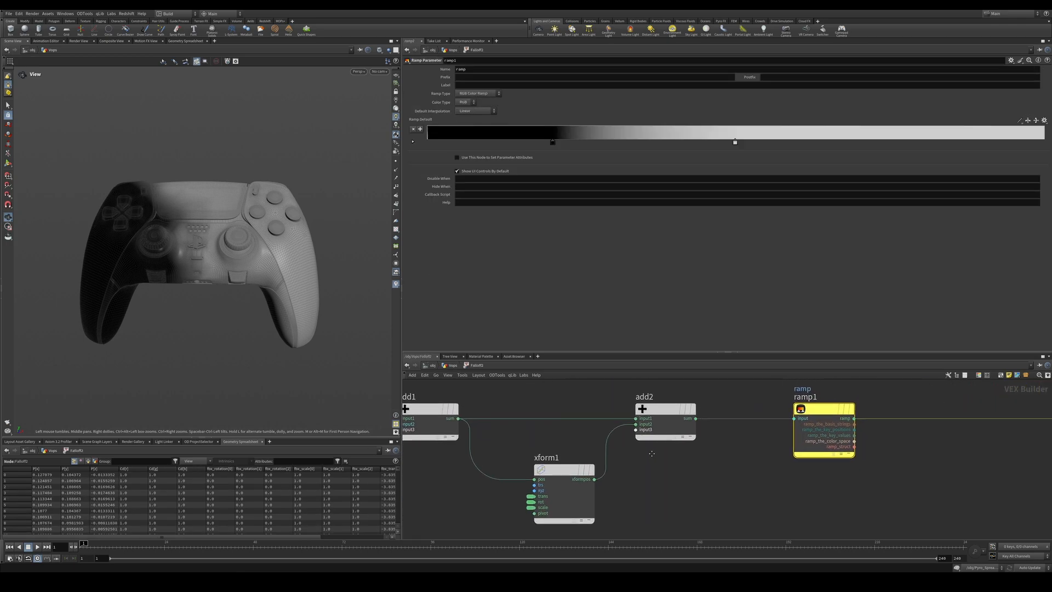
pyautogui.click(633, 424)
pyautogui.middleClick(632, 424)
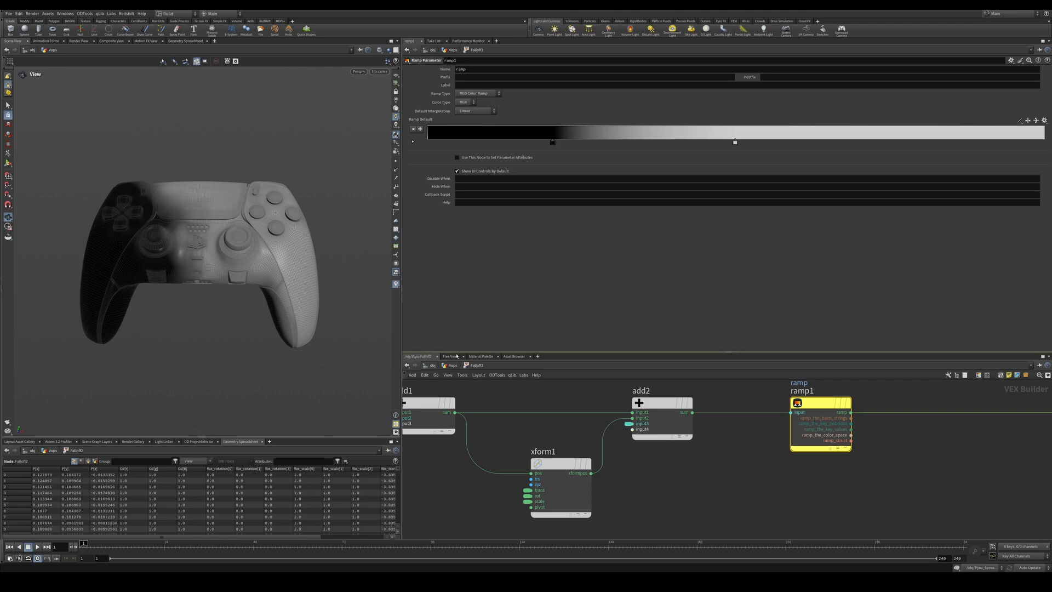
# Back in Vops, set Falloff2's Input Number 3 to -0.75 and scrub the timeline to check the reveal.
pyautogui.click(451, 365)
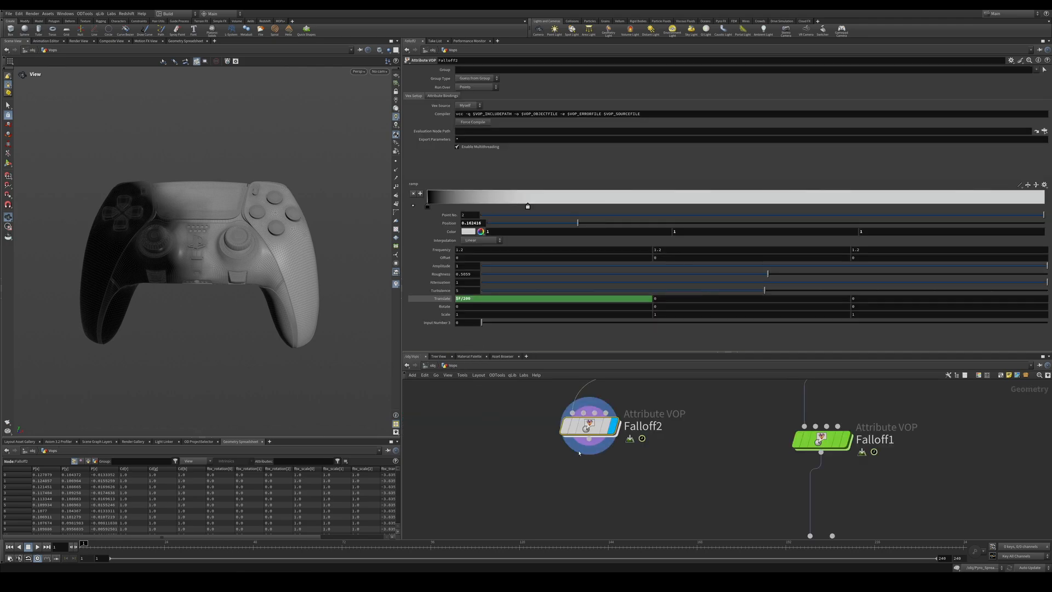
pyautogui.moveTo(464, 322); pyautogui.dragTo(469, 324, button='middle')
pyautogui.click(467, 323)
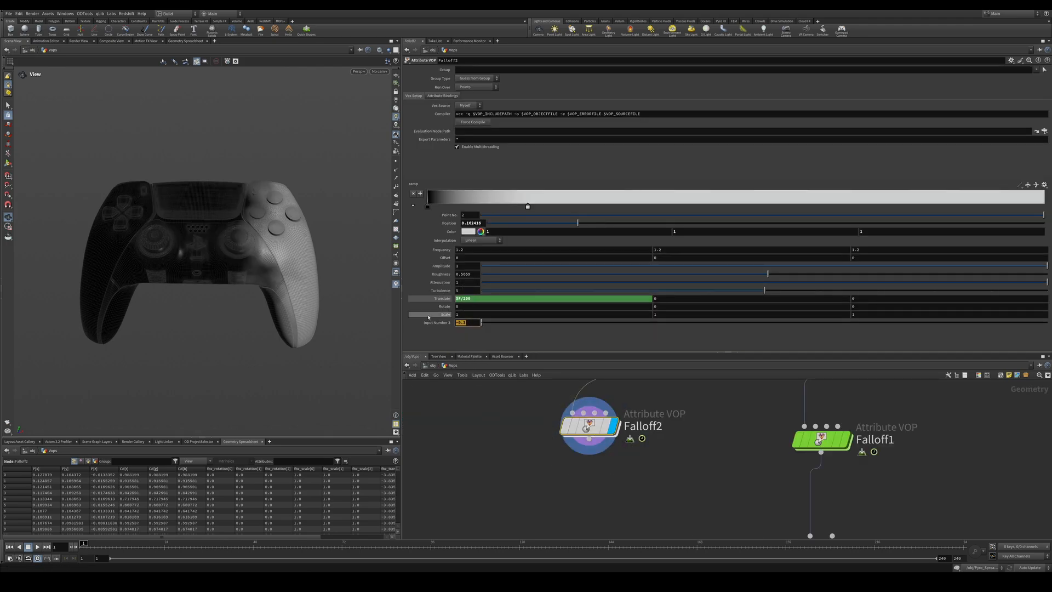
pyautogui.click(91, 544)
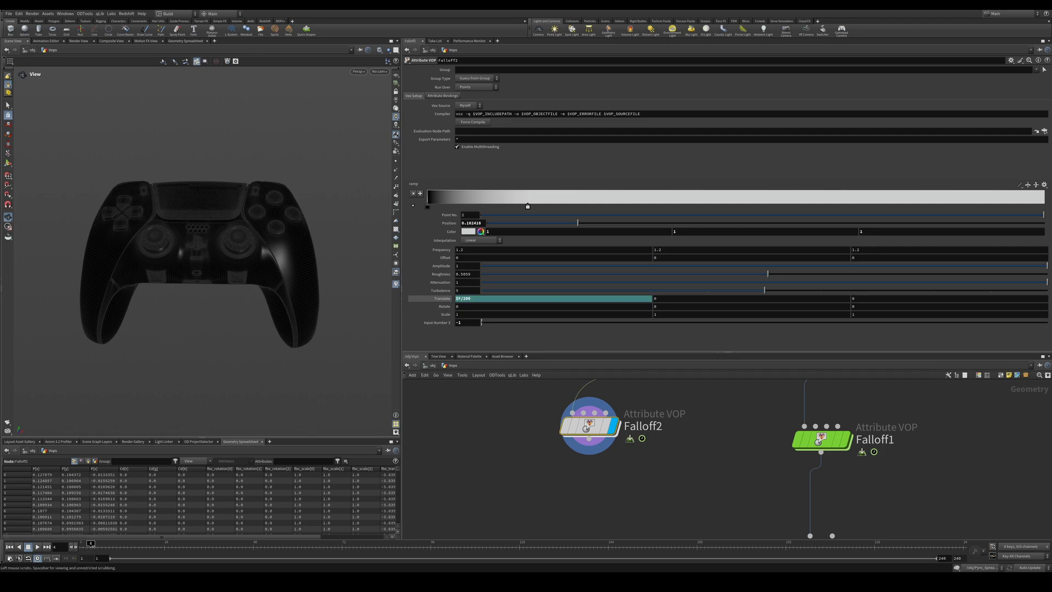
pyautogui.moveTo(180, 532); pyautogui.dragTo(83, 542)
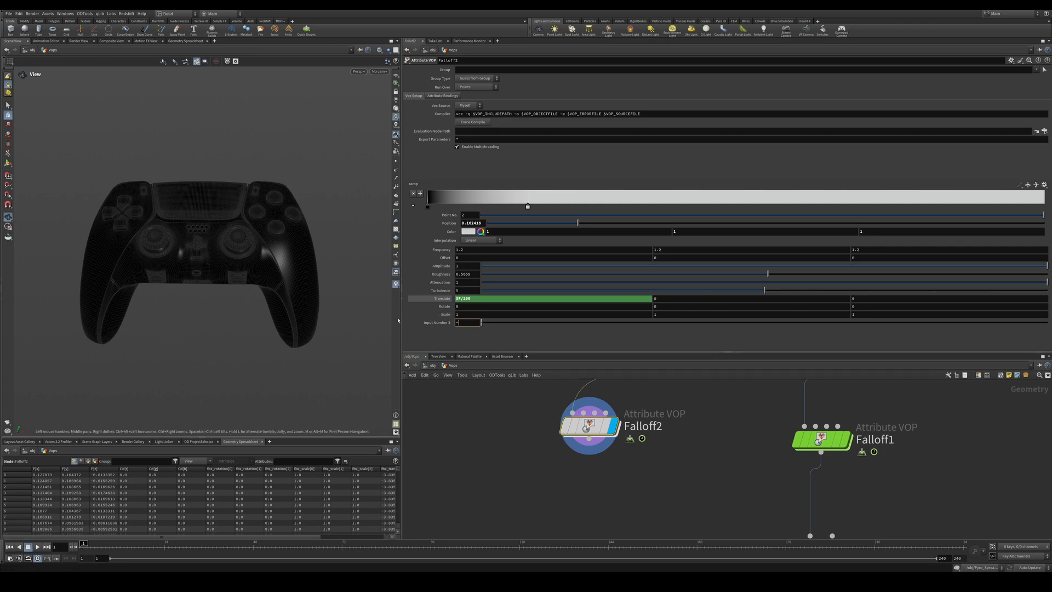
pyautogui.press('Return')
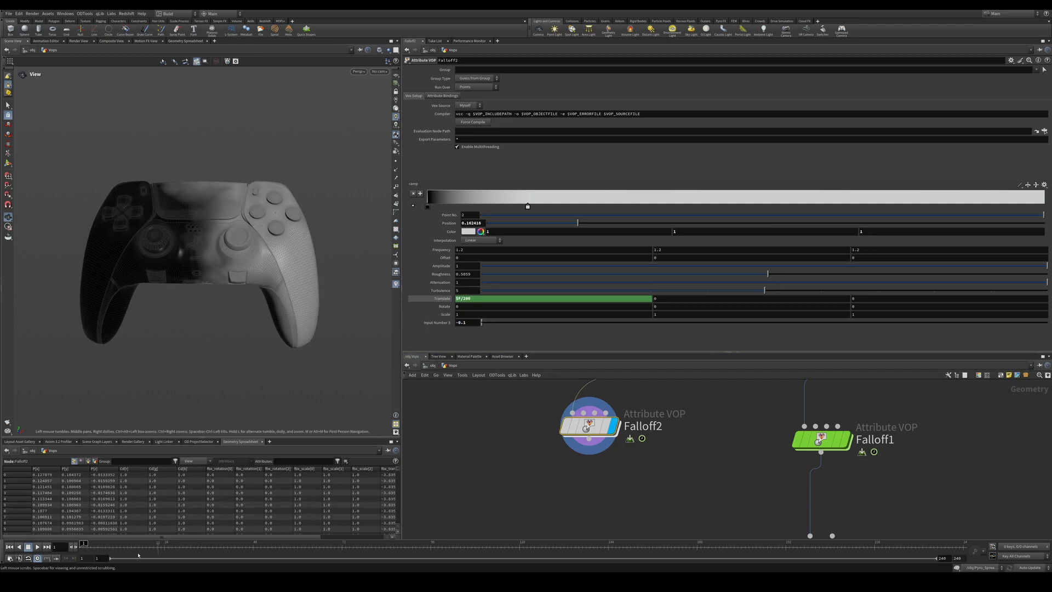
pyautogui.press('Return')
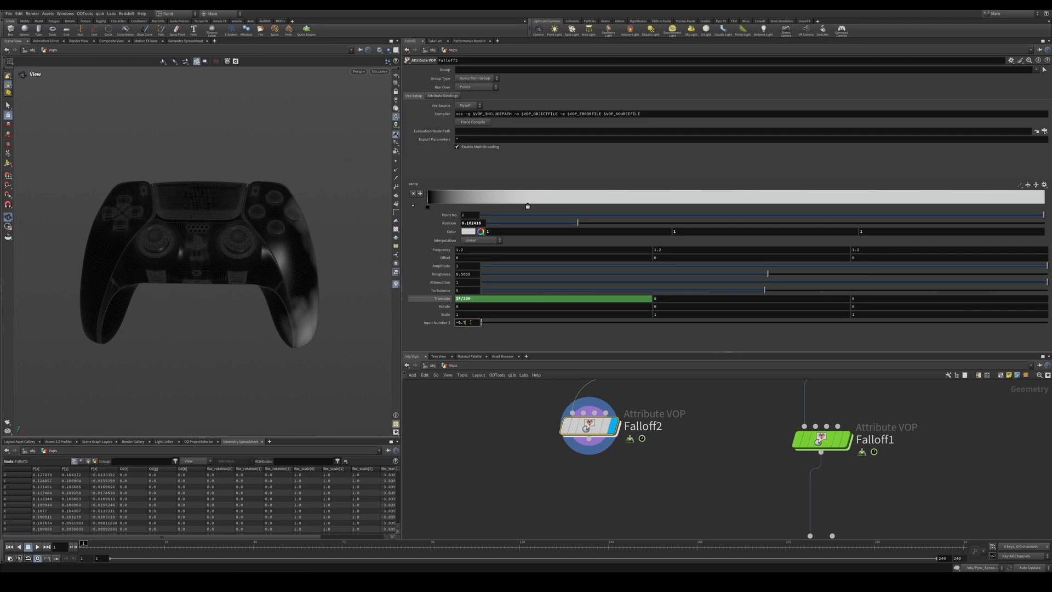
pyautogui.press('Return')
pyautogui.moveTo(320, 296); pyautogui.dragTo(367, 270)
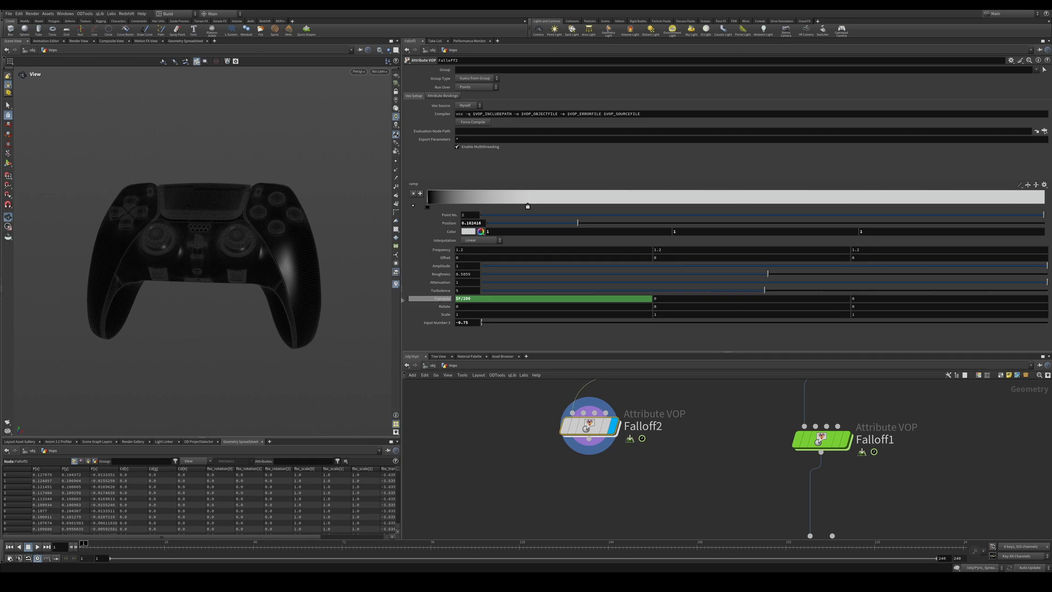
pyautogui.moveTo(162, 546); pyautogui.dragTo(944, 559)
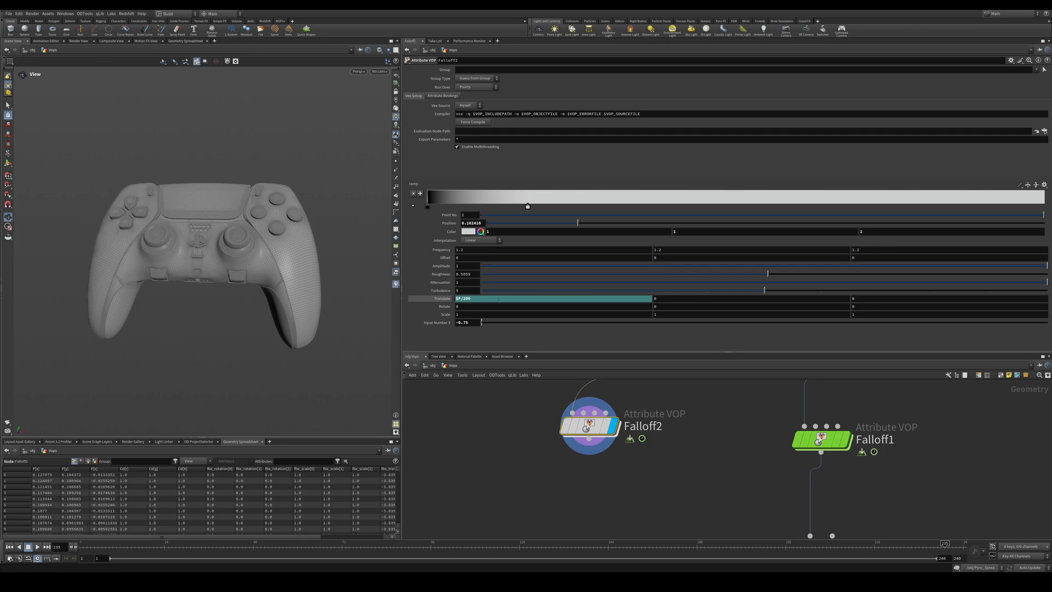
# Change Falloff2's X Translate expression to $F/150 and preview the falloff over the timeline.
pyautogui.click(484, 298)
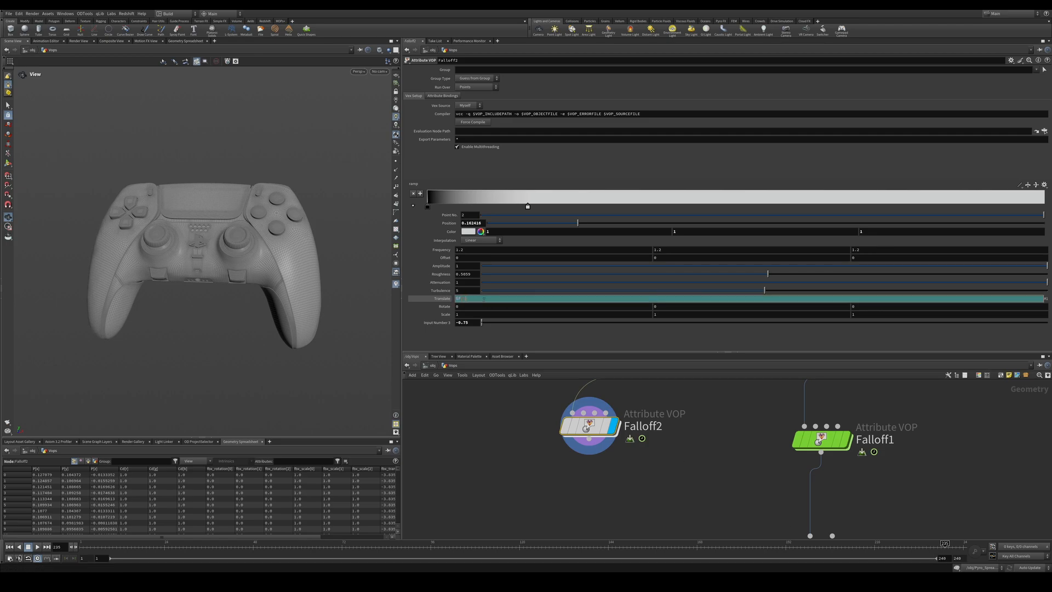
pyautogui.press('Return')
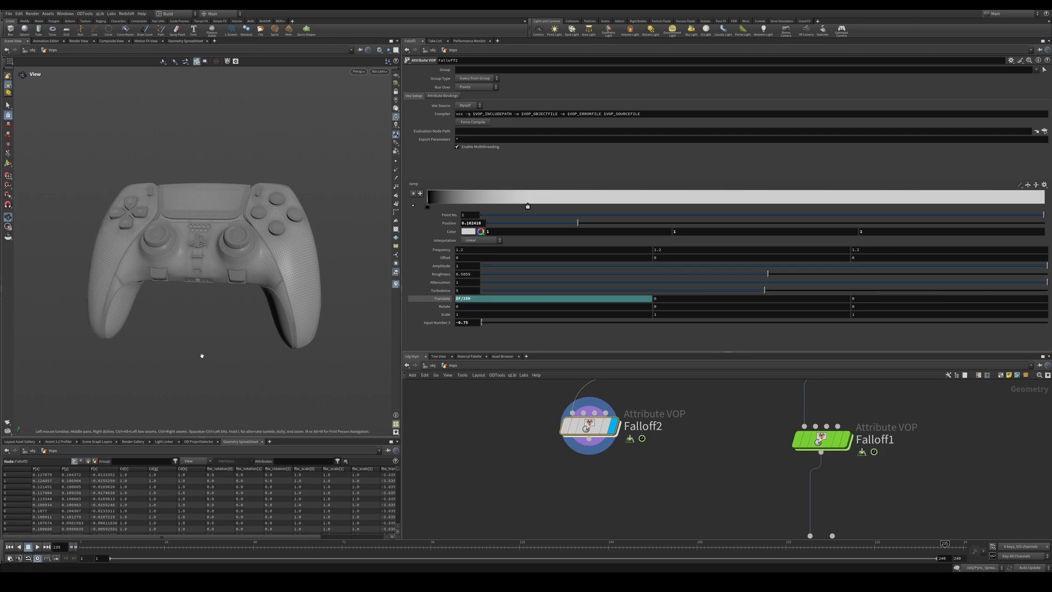
pyautogui.click(37, 546)
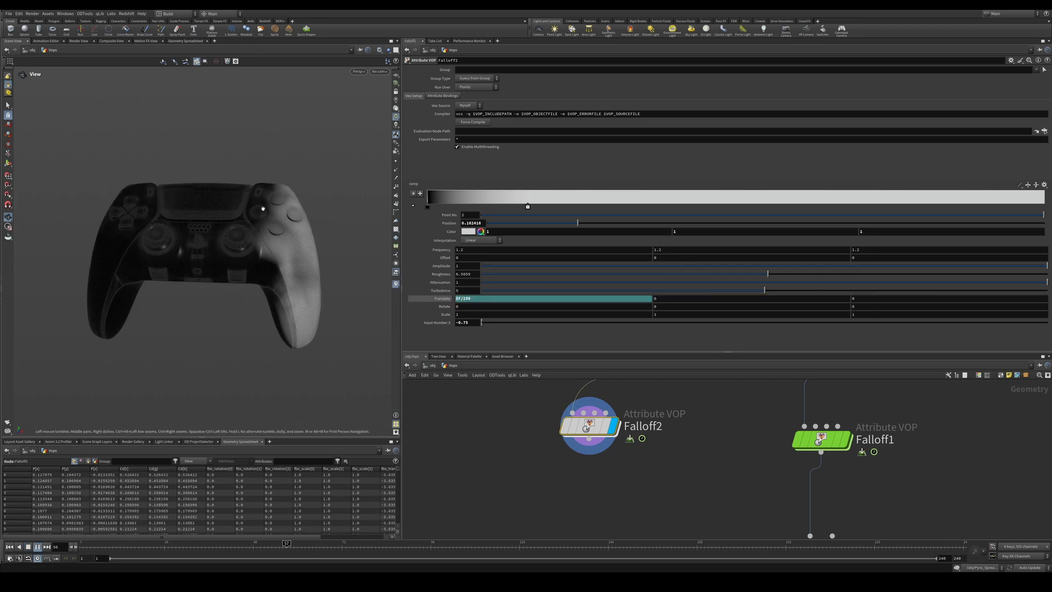
pyautogui.moveTo(261, 205); pyautogui.dragTo(278, 188)
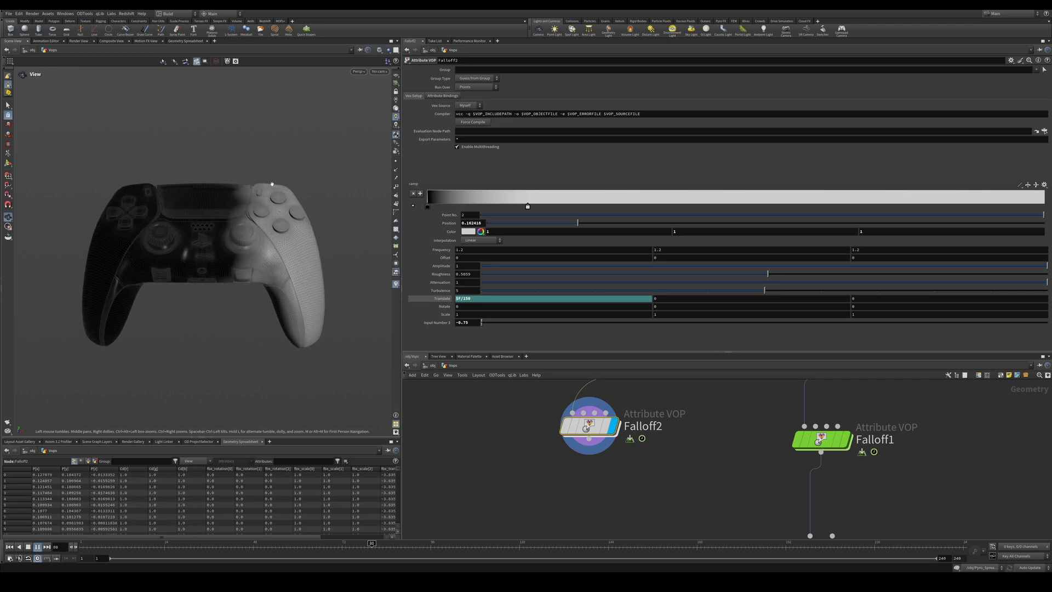
pyautogui.moveTo(303, 537)
pyautogui.mouseDown()
pyautogui.moveTo(553, 525)
pyautogui.moveTo(324, 529)
pyautogui.moveTo(416, 530)
pyautogui.mouseUp()
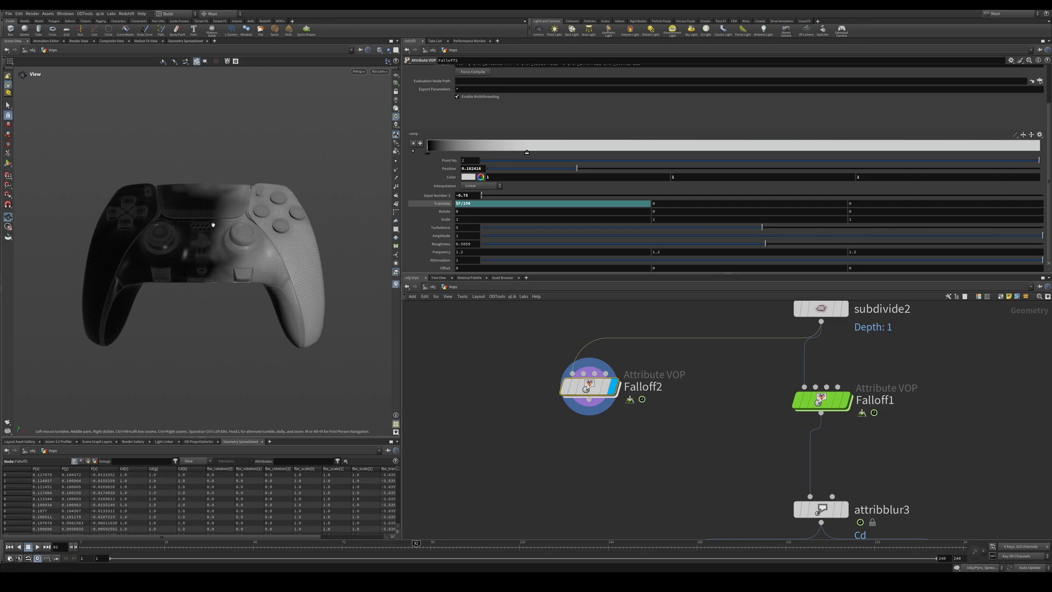
pyautogui.moveTo(159, 544); pyautogui.dragTo(346, 544)
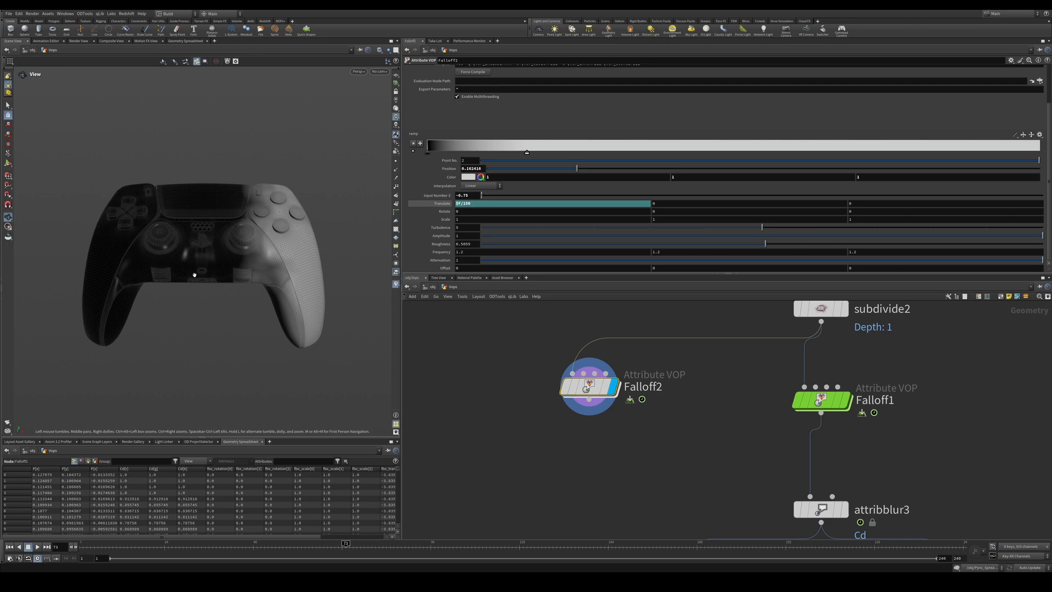
# Inside Falloff2, duplicate the noise, add, transform and ramp chain below the original nodes.
pyautogui.press('i')
pyautogui.moveTo(582, 411); pyautogui.dragTo(547, 403, button='middle')
pyautogui.moveTo(496, 317); pyautogui.dragTo(793, 389)
pyautogui.hotkey('ctrl', 'c')
pyautogui.hotkey('ctrl', 'v')
pyautogui.click(660, 442)
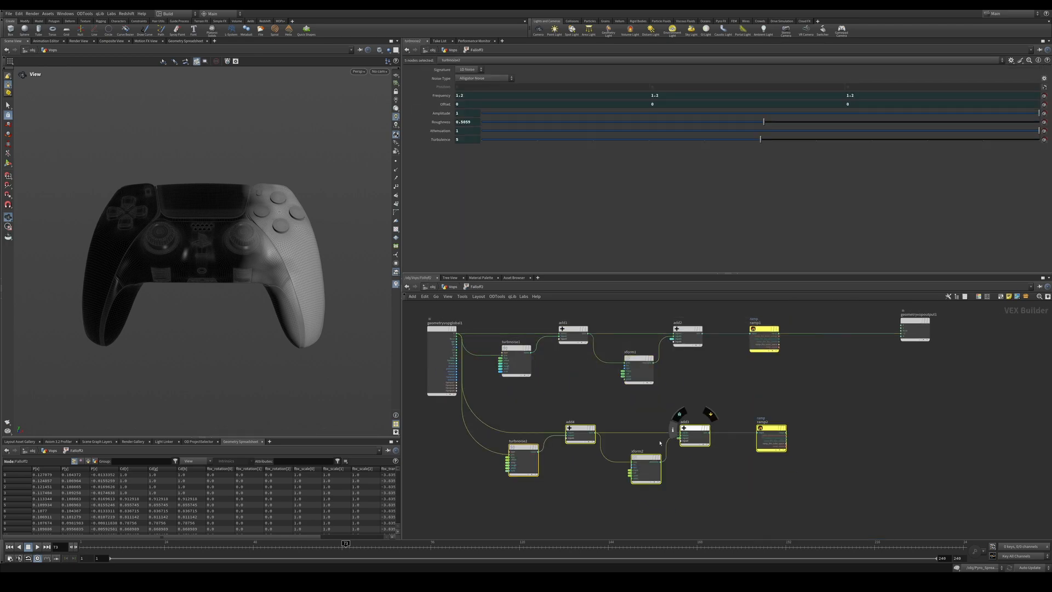
# Connect the ramp output of the duplicated ramp2 to the Cd input of geometryvopoutput1.
pyautogui.moveTo(597, 414); pyautogui.dragTo(568, 417, button='middle')
pyautogui.click(758, 408)
pyautogui.scroll(3, 767, 432)
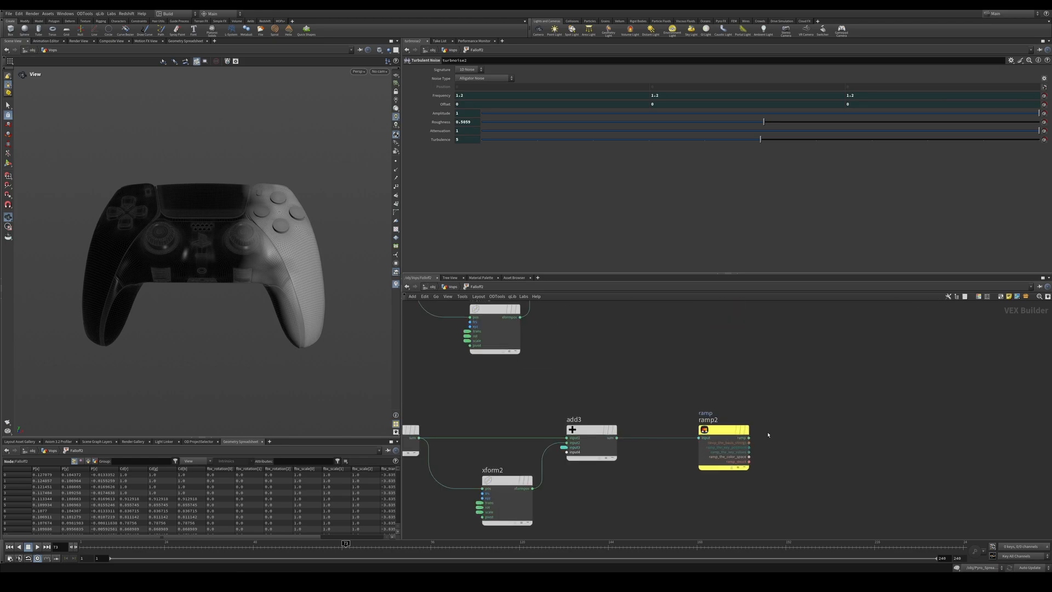
pyautogui.click(749, 437)
pyautogui.moveTo(801, 379); pyautogui.dragTo(755, 479, button='middle')
pyautogui.click(901, 364)
# Delete the transform and turbulent noise nodes from the duplicated chain.
pyautogui.moveTo(493, 509); pyautogui.dragTo(742, 375, button='middle')
pyautogui.moveTo(739, 507); pyautogui.dragTo(697, 455)
pyautogui.press('Delete')
pyautogui.click(485, 430)
pyautogui.press('Delete')
# Add a new Turbulent Noise node and place it below the wire between add4 and add3.
pyautogui.press('Tab')
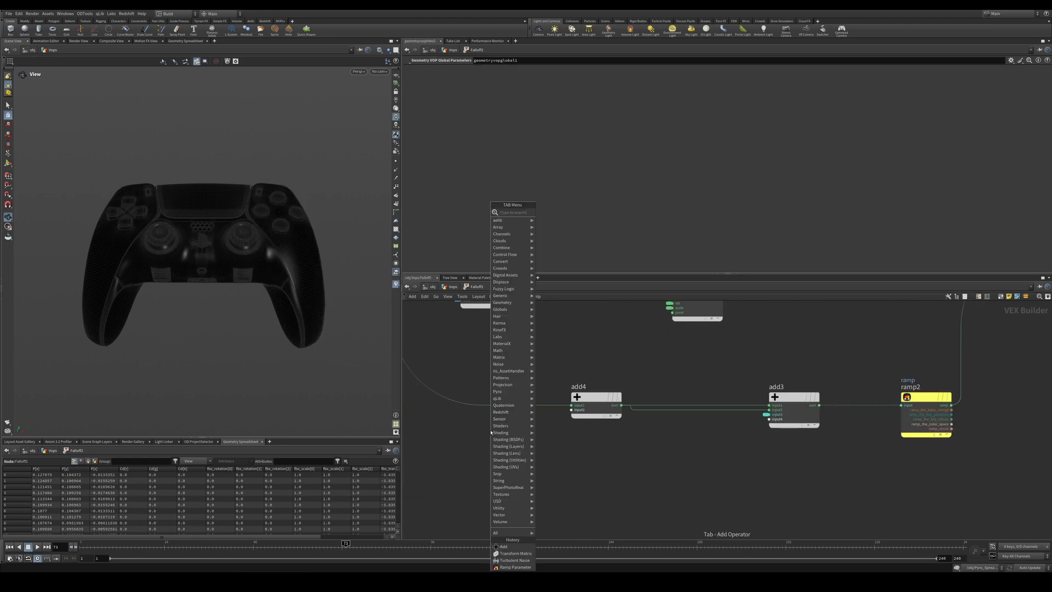
pyautogui.write('tur')
pyautogui.press('Return')
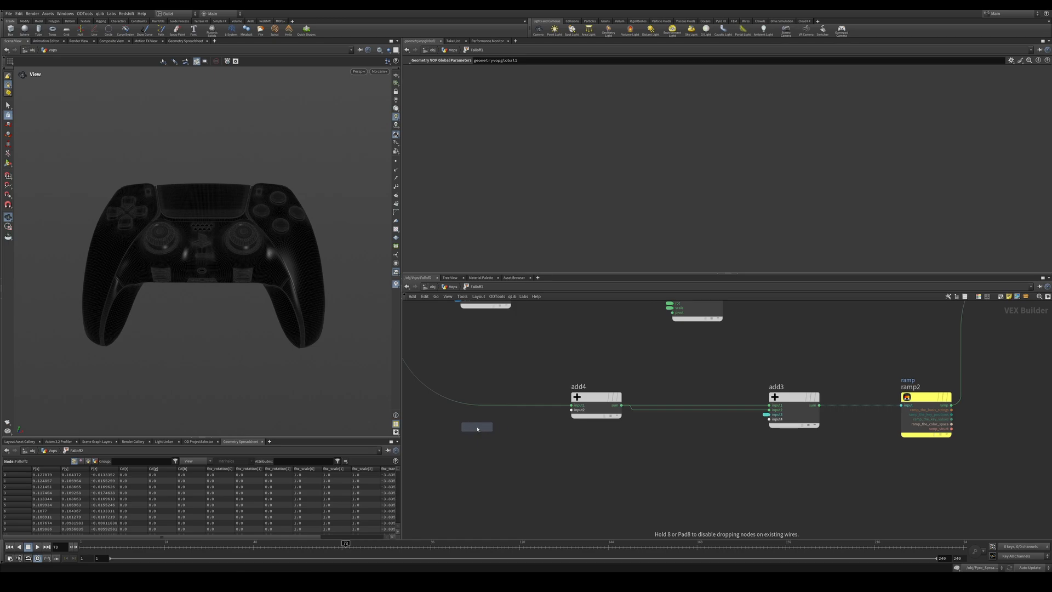
pyautogui.click(494, 454)
pyautogui.moveTo(494, 455); pyautogui.dragTo(734, 480)
pyautogui.scroll(-3, 734, 480)
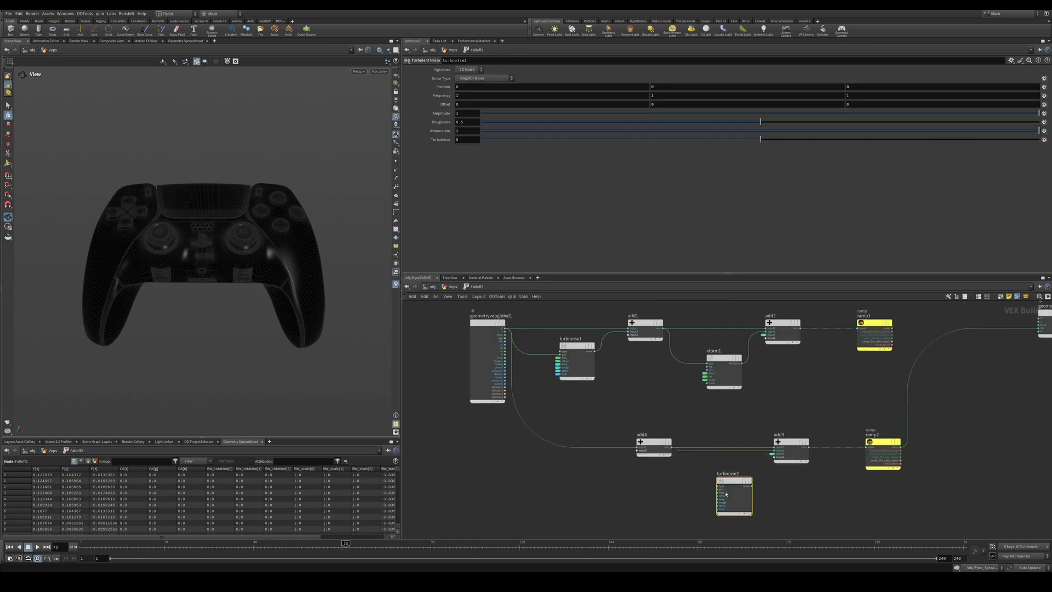
pyautogui.moveTo(689, 495); pyautogui.dragTo(714, 487, button='middle')
# Add a Transform Matrix feeding add4, wire turbnoise2 between add4 and add3, and promote the transform's translate.
pyautogui.press('Tab')
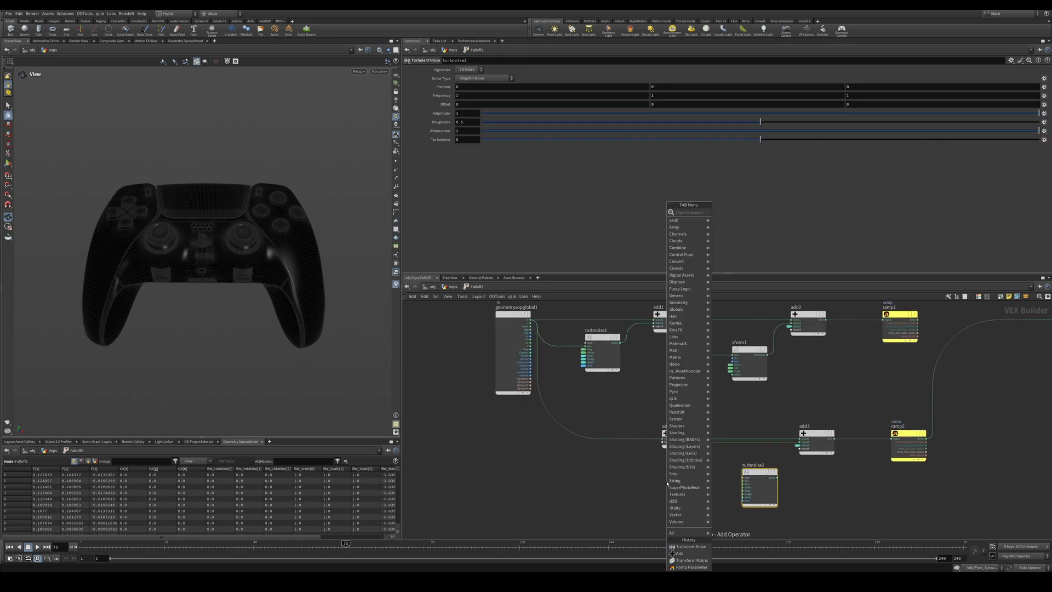
pyautogui.write('tran')
pyautogui.press('Down')
pyautogui.press('Down')
pyautogui.press('Down')
pyautogui.press('Return')
pyautogui.click(580, 484)
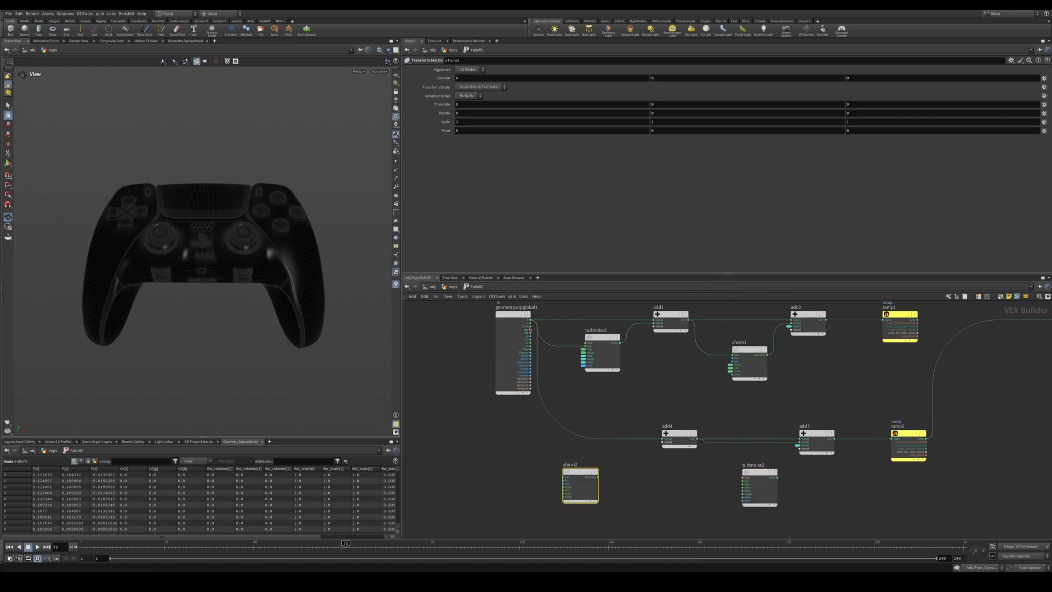
pyautogui.scroll(3, 533, 340)
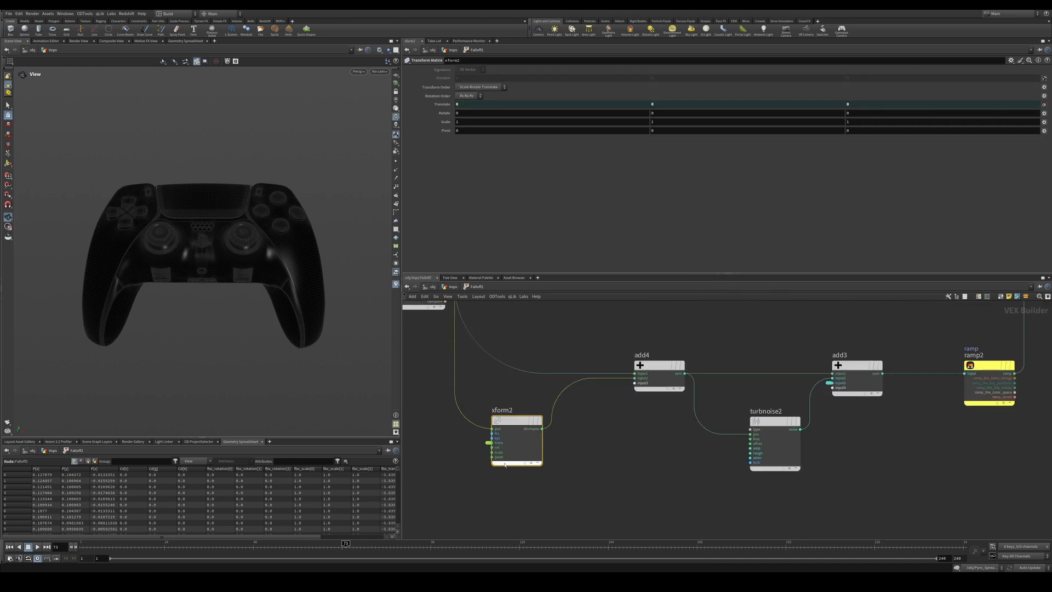
# In Vops, copy the $F/150 expression to Falloff2's second Translate parameter and play and scrub the animation.
pyautogui.click(452, 288)
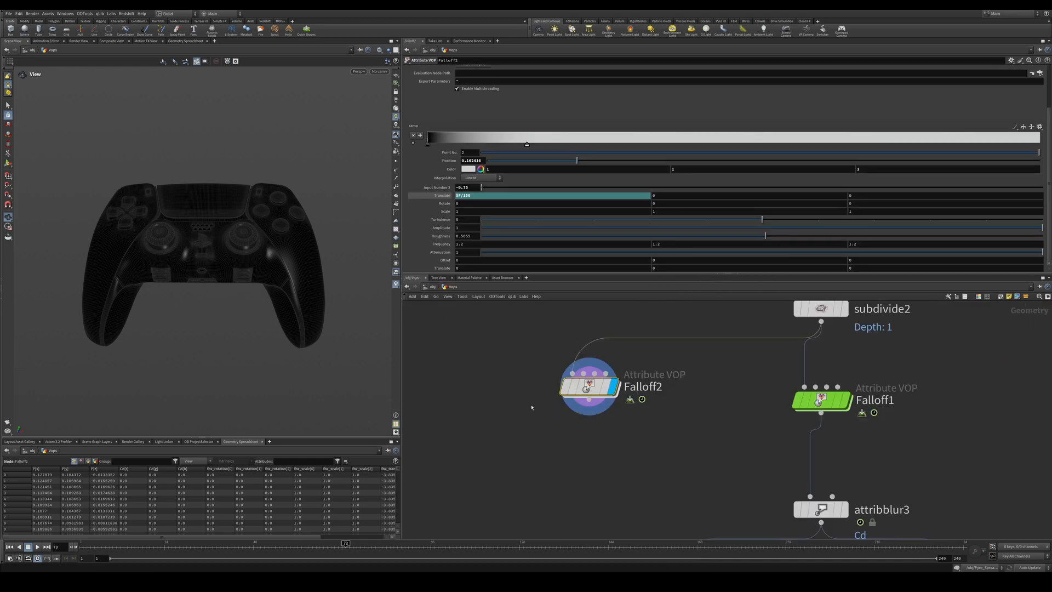
pyautogui.moveTo(437, 196); pyautogui.dragTo(460, 268)
pyautogui.moveTo(164, 546); pyautogui.dragTo(74, 547)
pyautogui.click(37, 547)
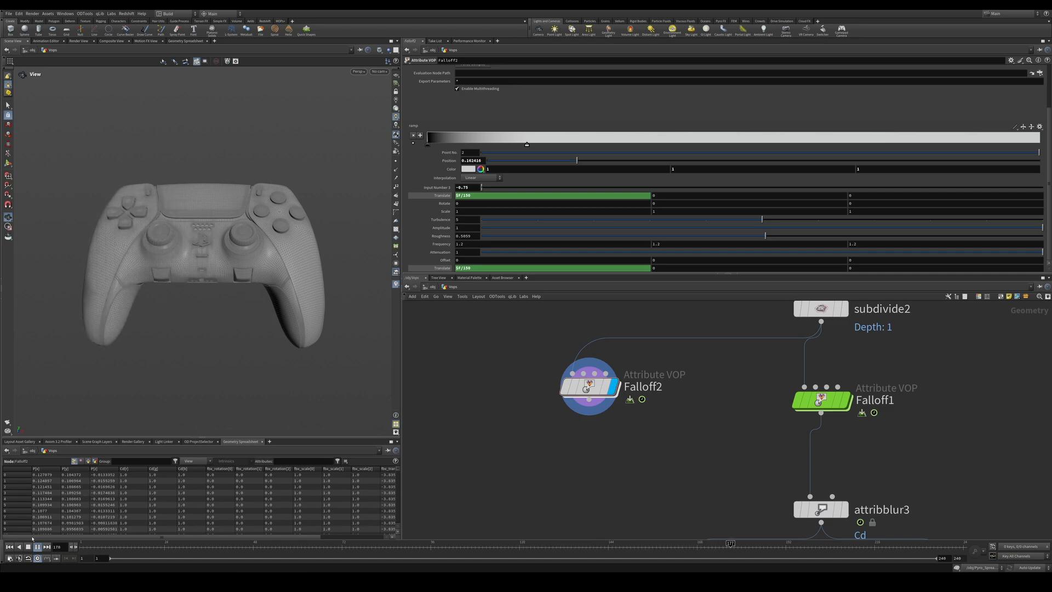
pyautogui.click(28, 547)
pyautogui.moveTo(80, 550); pyautogui.dragTo(464, 553)
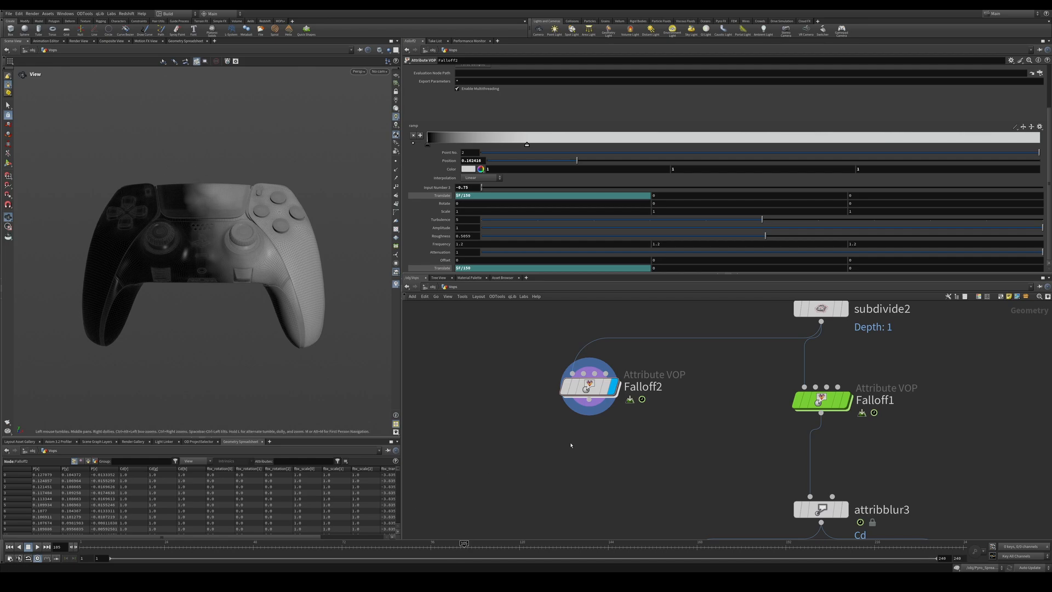
# Inside Falloff2, reconnect the ramp output of the original ramp1 to geometryvopoutput1's Cd input.
pyautogui.doubleClick(587, 387)
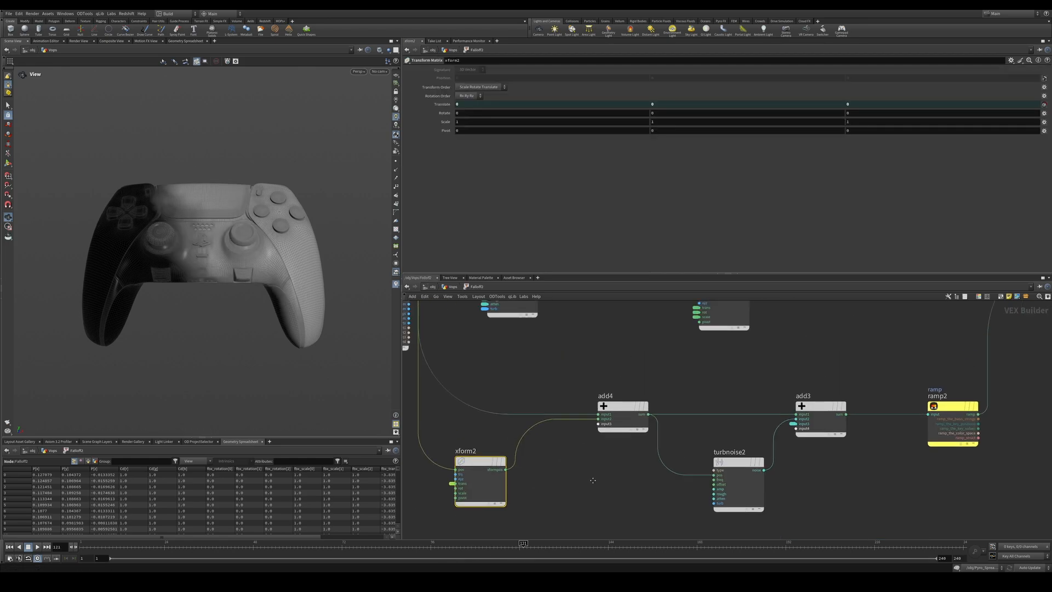
pyautogui.scroll(-5, 592, 479)
pyautogui.scroll(6, 535, 414)
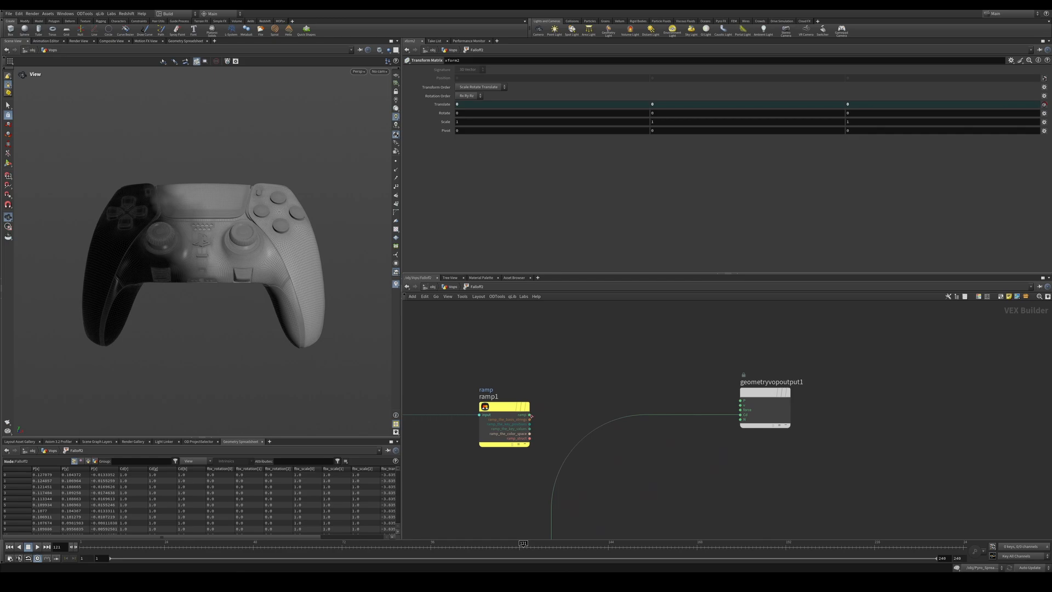
pyautogui.moveTo(530, 415); pyautogui.dragTo(740, 415)
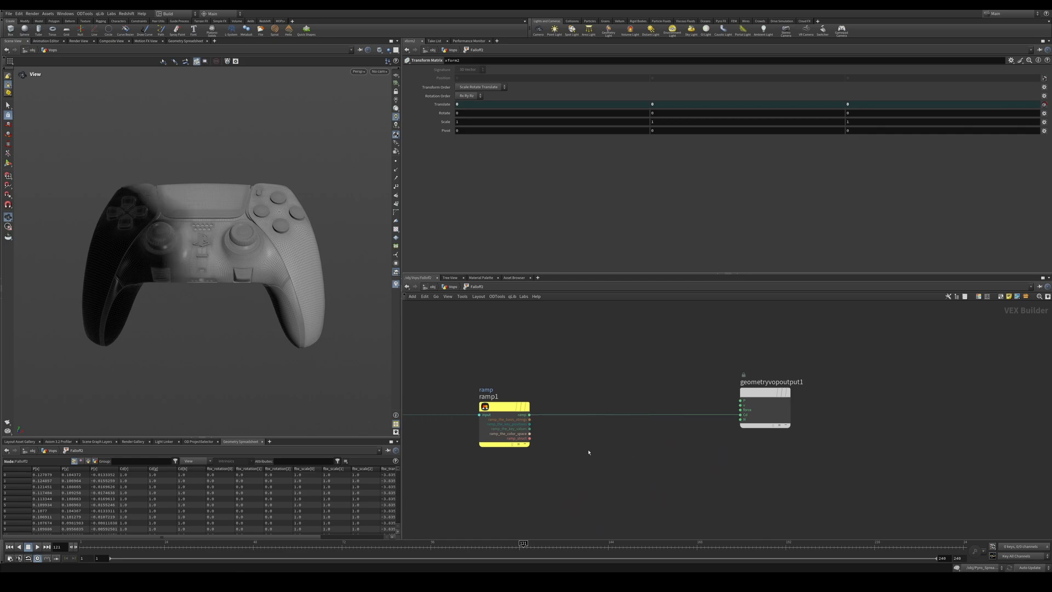
# Return to the Vops network and scrub the timeline to review Falloff2's animation.
pyautogui.moveTo(588, 452); pyautogui.dragTo(747, 409, button='middle')
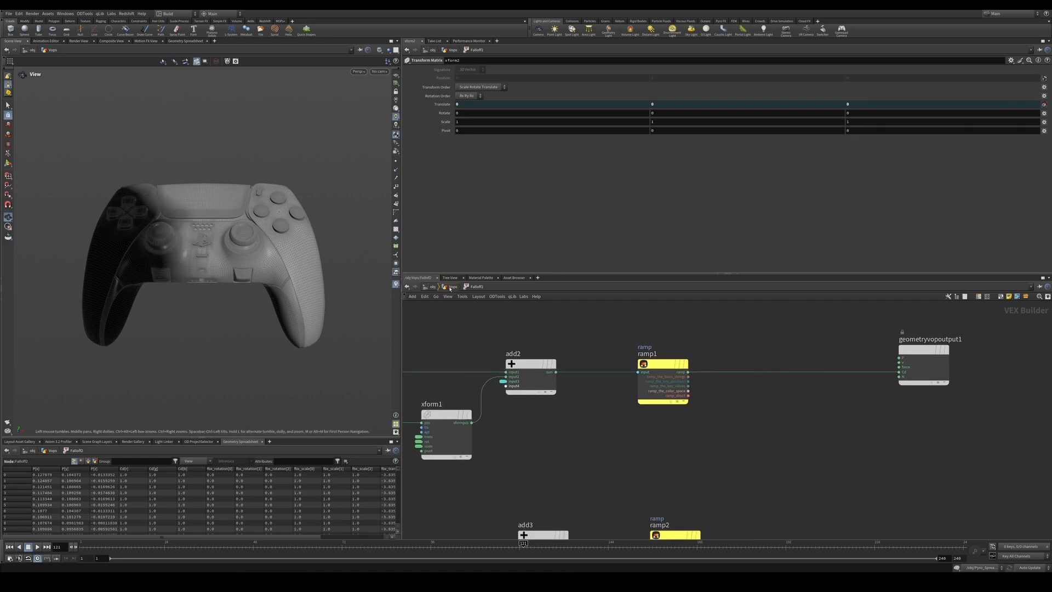
pyautogui.click(450, 289)
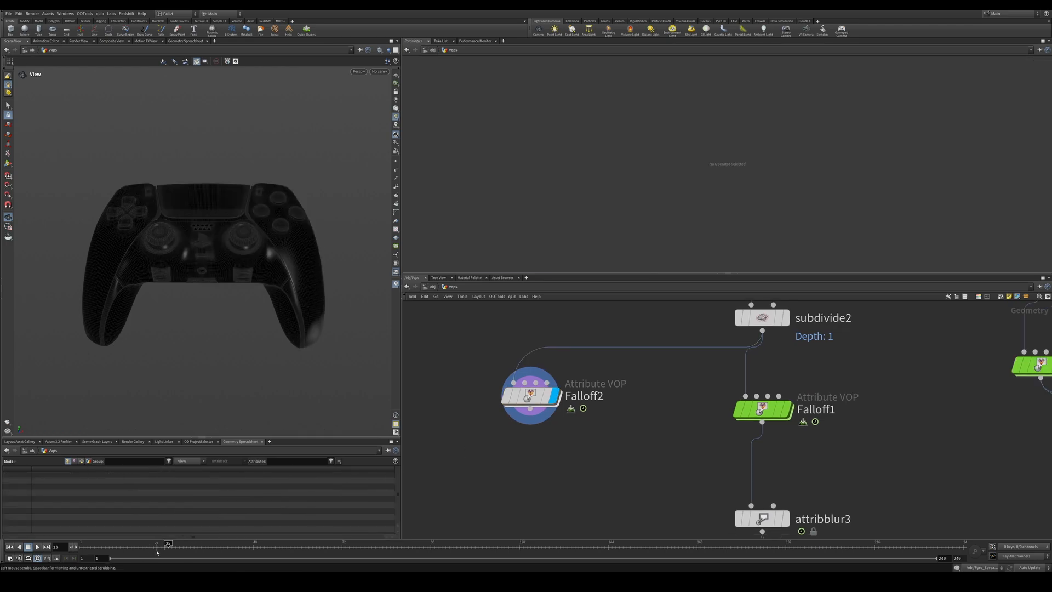
pyautogui.moveTo(158, 550); pyautogui.dragTo(437, 553)
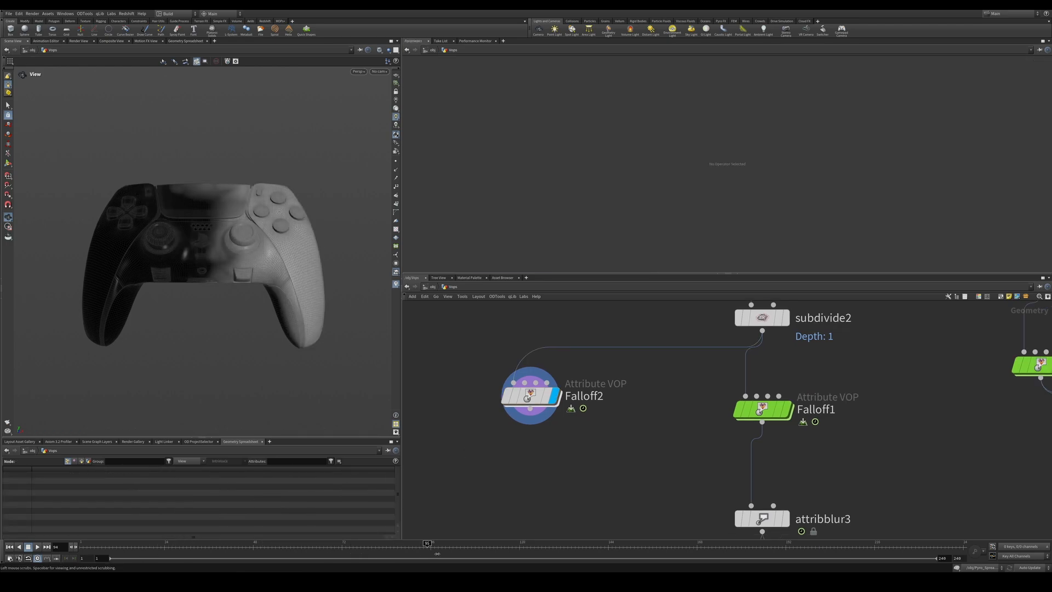
pyautogui.moveTo(601, 437); pyautogui.dragTo(605, 454, button='middle')
# Pull the last black point of Falloff2's ramp in to a position of about 0.197 and scrub the timeline to check the band.
pyautogui.moveTo(609, 459); pyautogui.dragTo(532, 396)
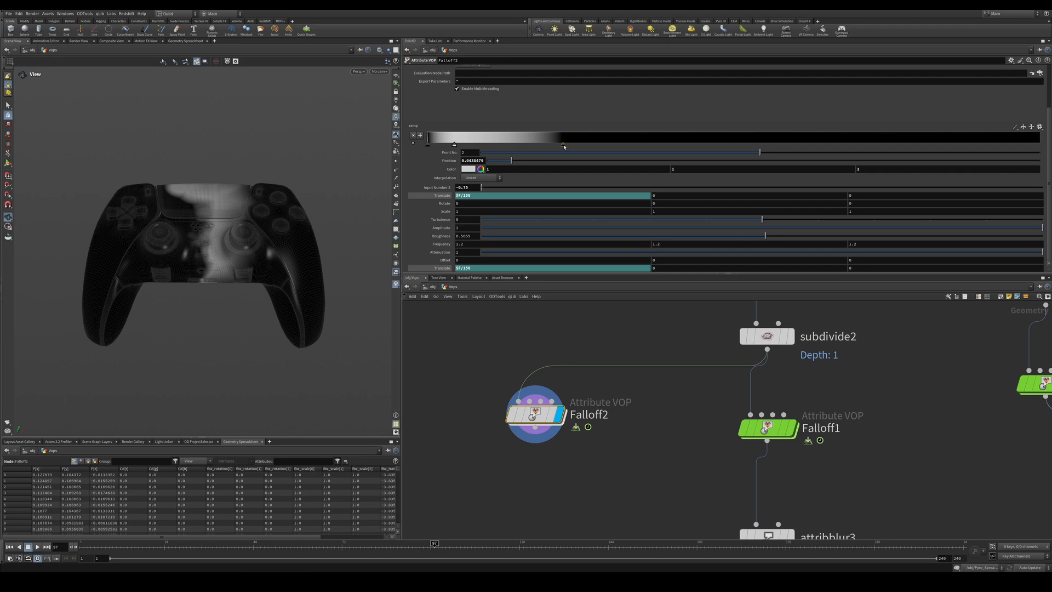
pyautogui.moveTo(562, 145); pyautogui.dragTo(538, 147)
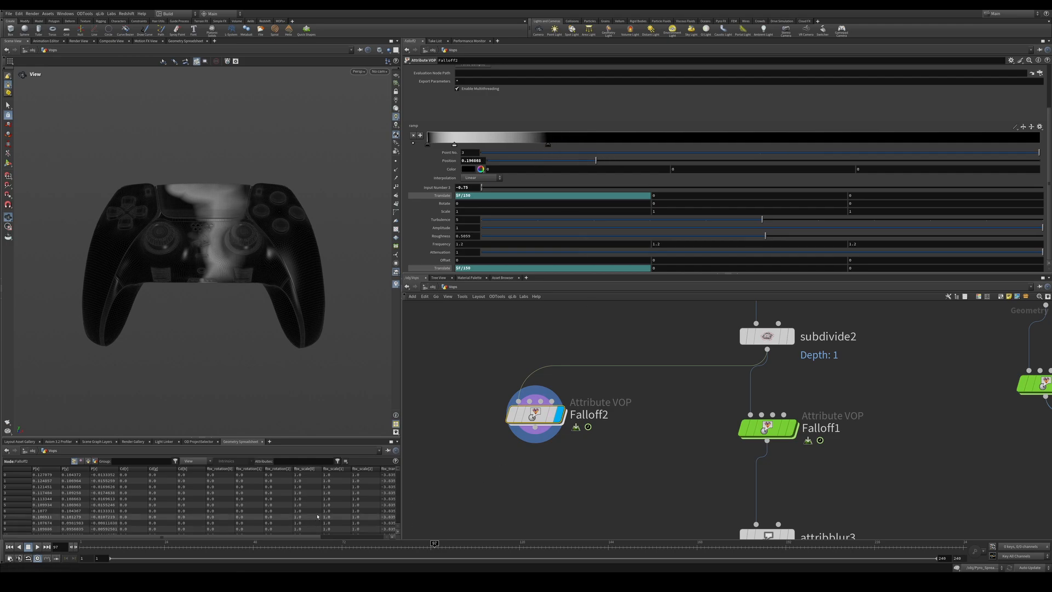
pyautogui.moveTo(414, 543); pyautogui.dragTo(486, 528)
pyautogui.moveTo(523, 421); pyautogui.dragTo(531, 393, button='middle')
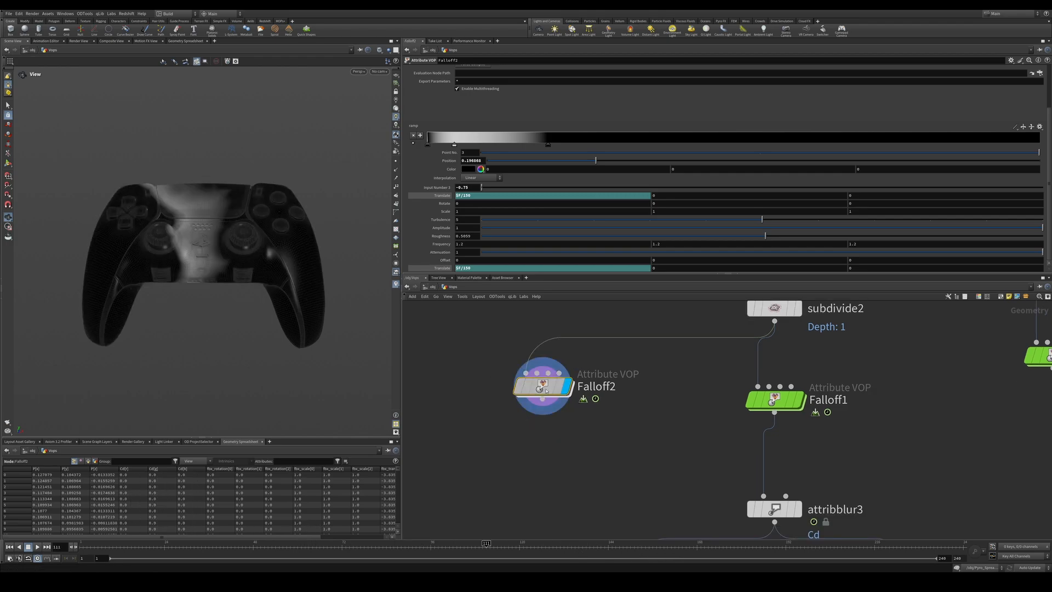
# Inside Falloff2, add a Bind node fed by ramp1's ramp output.
pyautogui.doubleClick(544, 387)
pyautogui.press('a')
pyautogui.moveTo(686, 460); pyautogui.dragTo(688, 433, button='middle')
pyautogui.scroll(-3, 645, 454)
pyautogui.scroll(3, 696, 408)
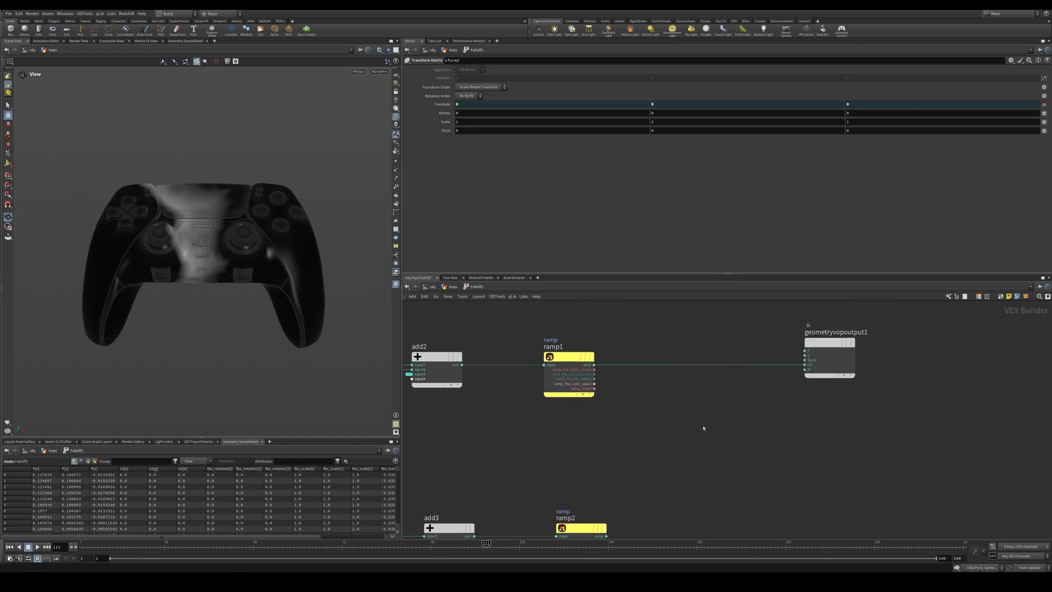
pyautogui.press('Tab')
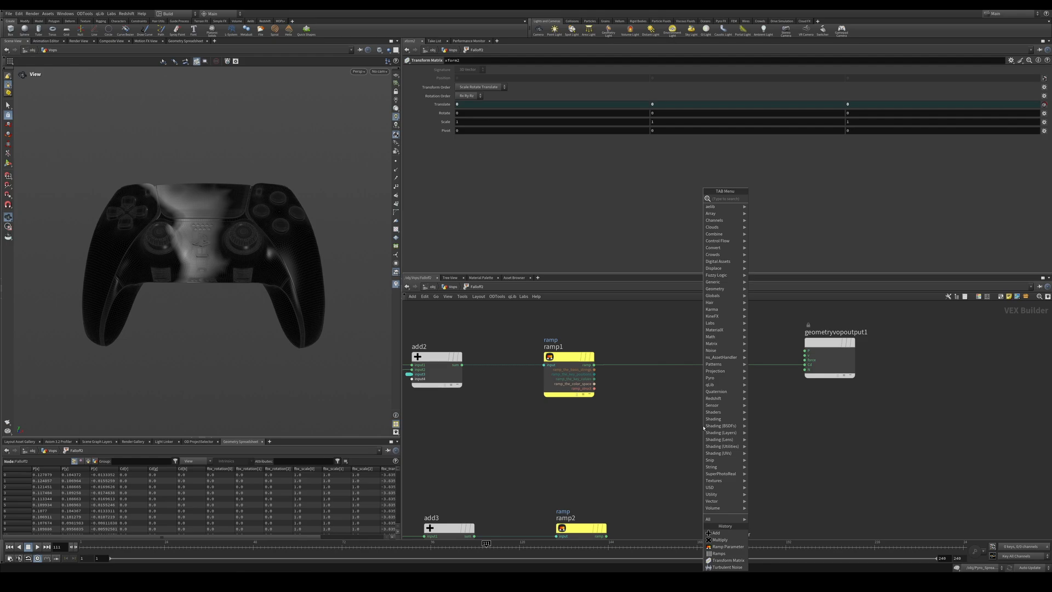
pyautogui.write('bind')
pyautogui.press('Return')
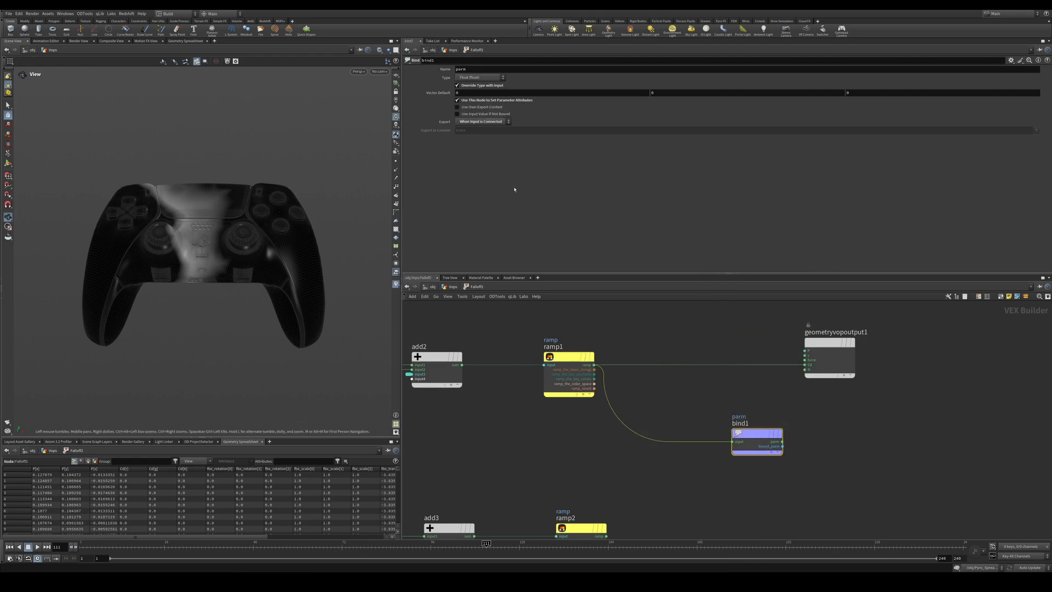
# Set the Bind node's attribute name to mask and go back up to Vops.
pyautogui.moveTo(436, 68); pyautogui.dragTo(406, 65)
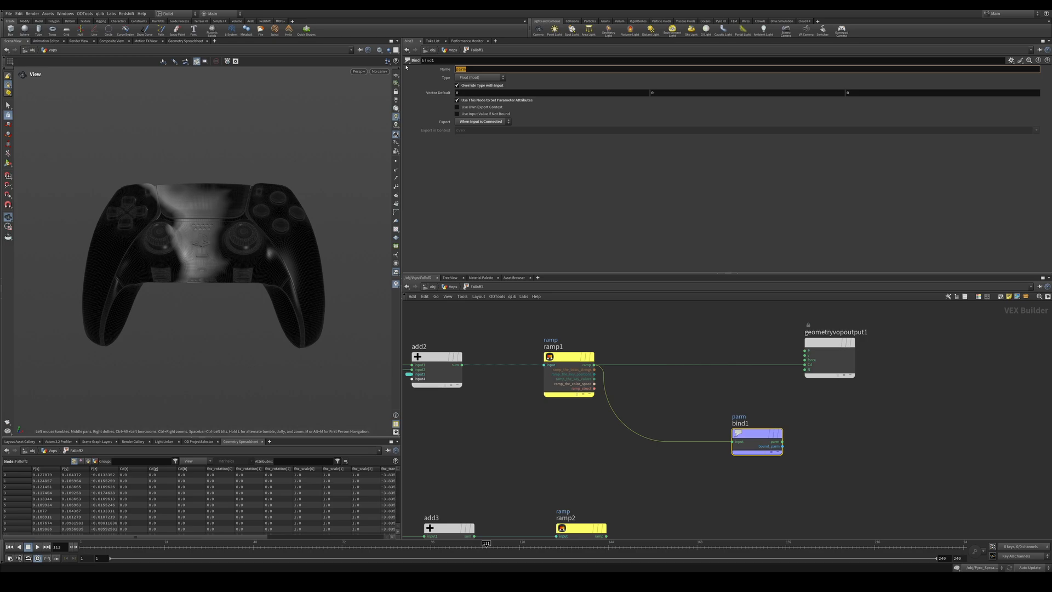
pyautogui.write('mask')
pyautogui.press('Return')
pyautogui.press('u')
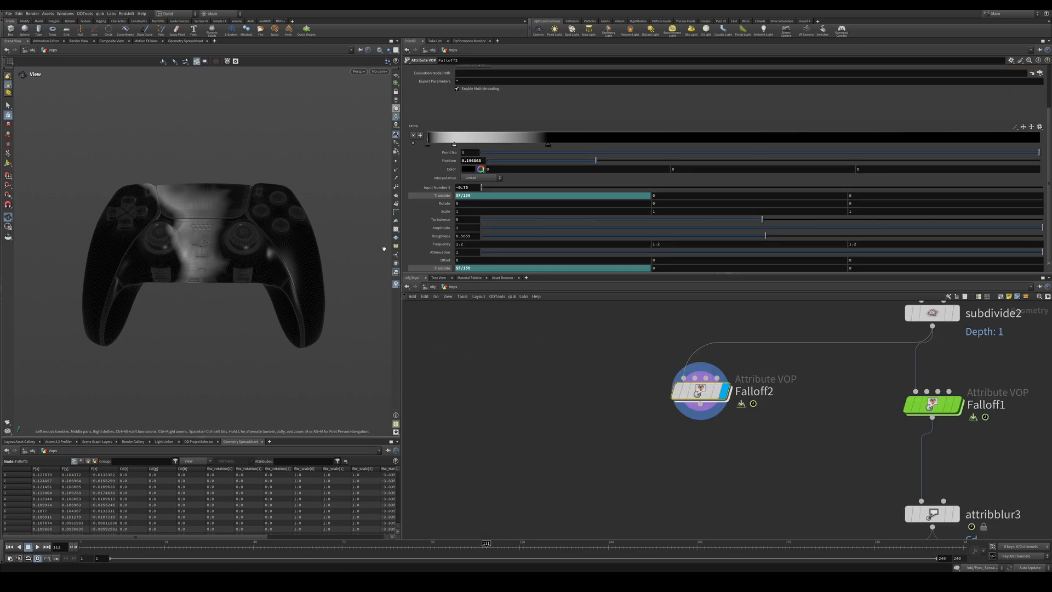
# Add a Color visualizer to Falloff2 that displays the mask attribute, and pin the scene view to the Vops network.
pyautogui.click(396, 284)
pyautogui.click(525, 227)
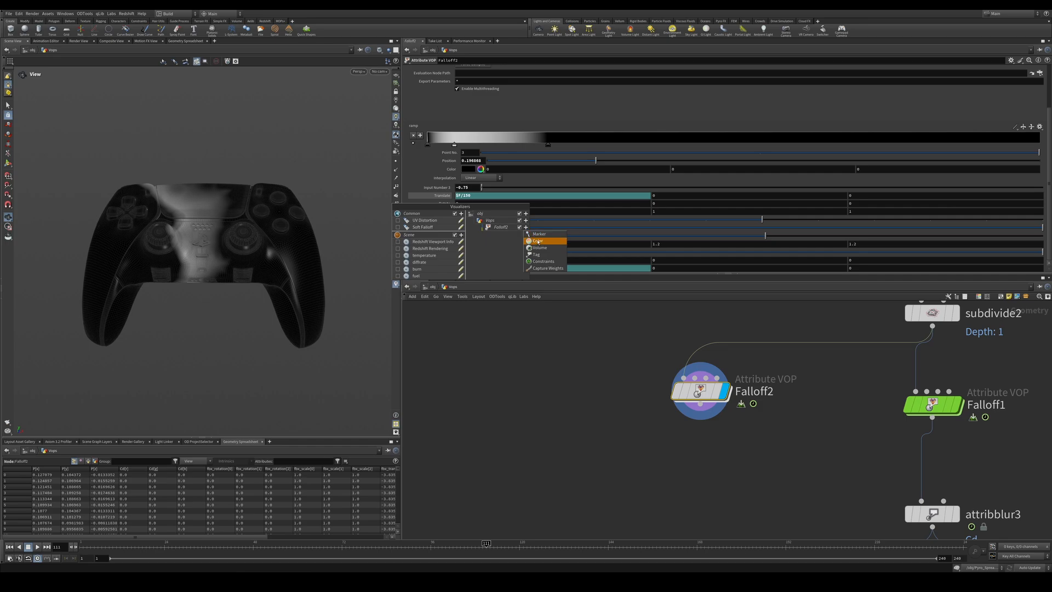
pyautogui.click(537, 240)
pyautogui.click(617, 235)
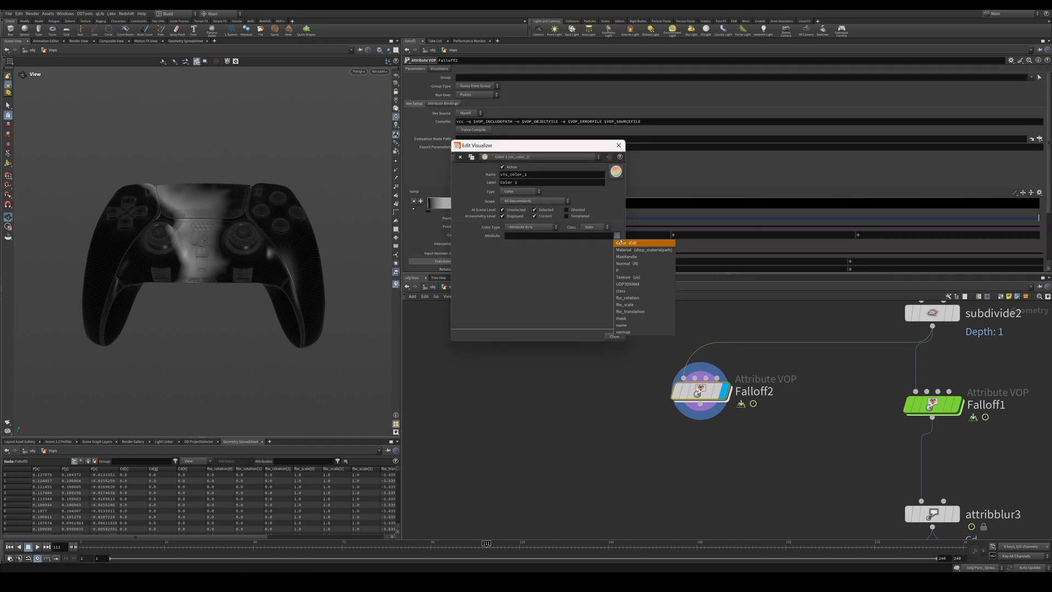
pyautogui.click(621, 318)
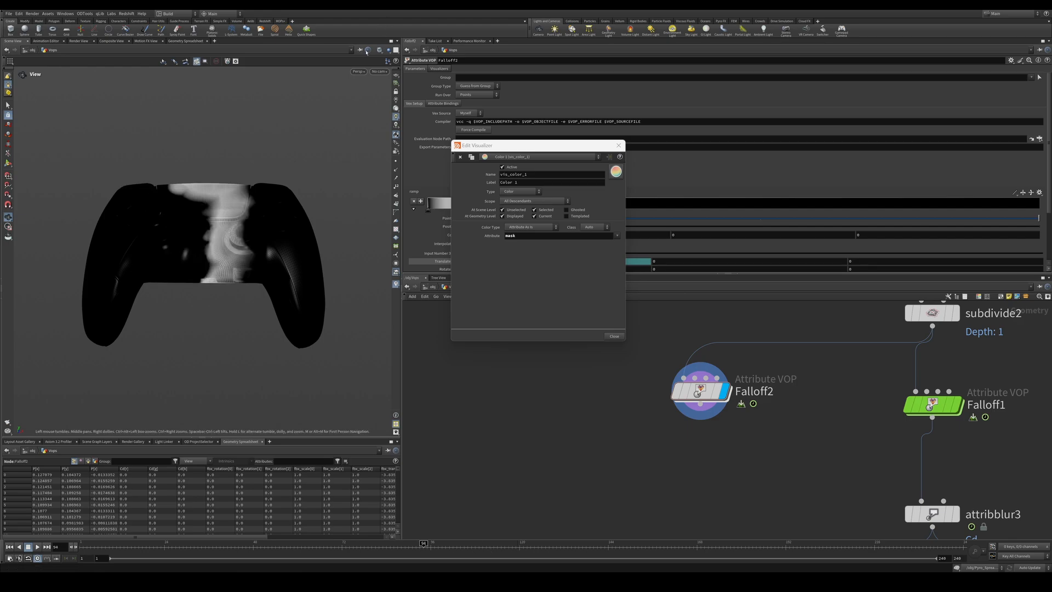
pyautogui.click(360, 50)
# Inside Falloff2, cut the ramp1-to-bind1 wire, shift bind1 aside, reconnect ramp1's ramp output to it and close the visualizer settings.
pyautogui.doubleClick(700, 391)
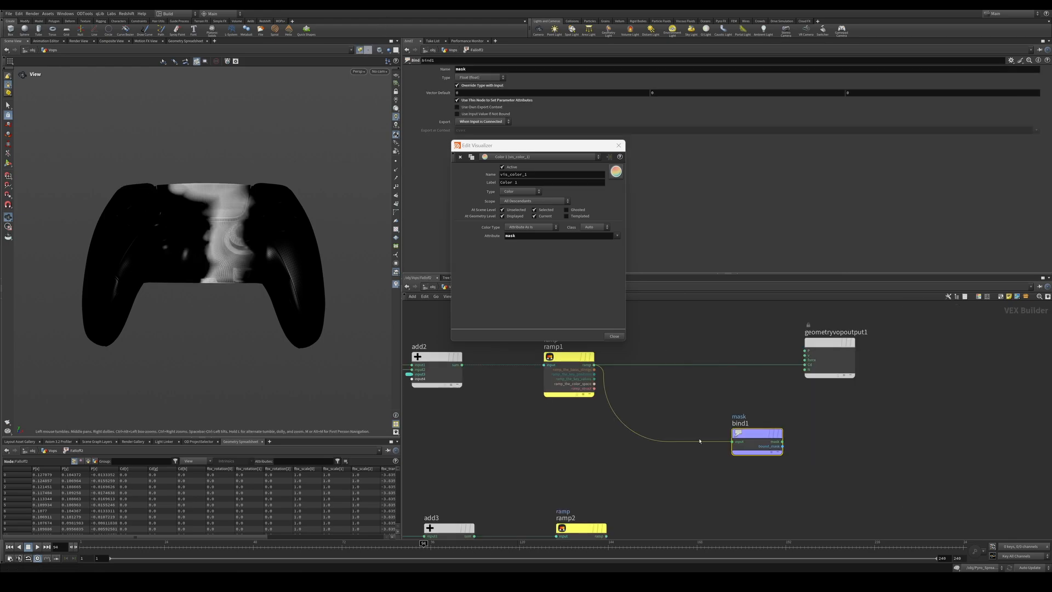
pyautogui.press('y')
pyautogui.moveTo(693, 414); pyautogui.dragTo(691, 446)
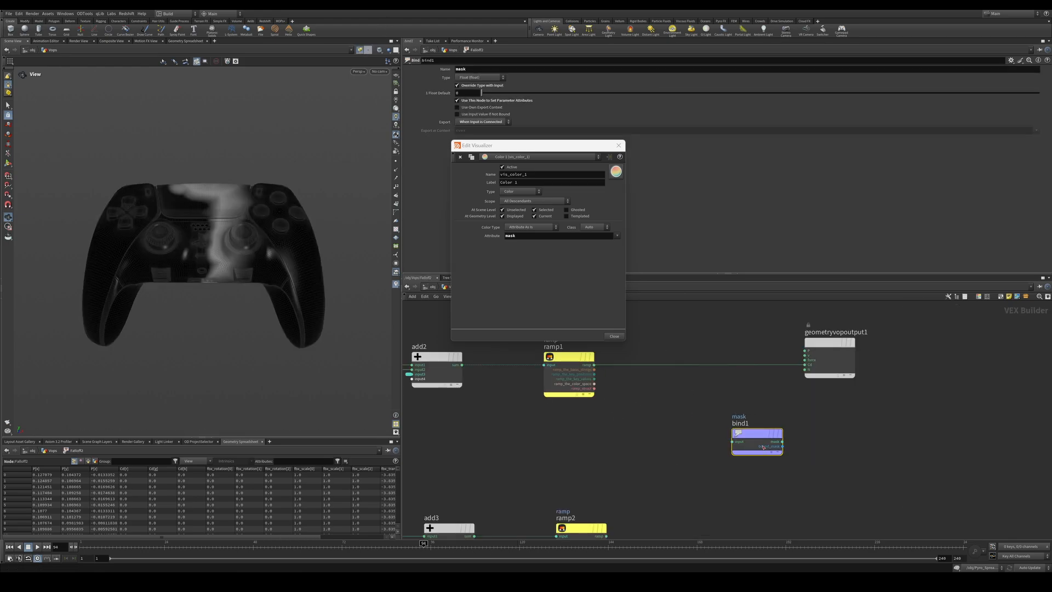
pyautogui.moveTo(763, 447); pyautogui.dragTo(802, 455)
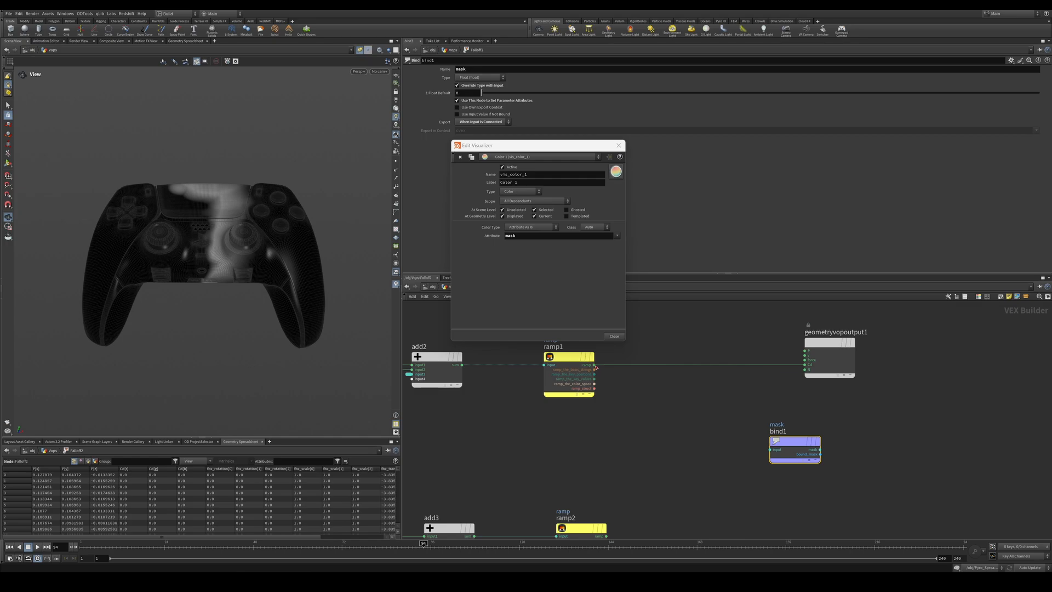
pyautogui.moveTo(594, 365); pyautogui.dragTo(770, 449)
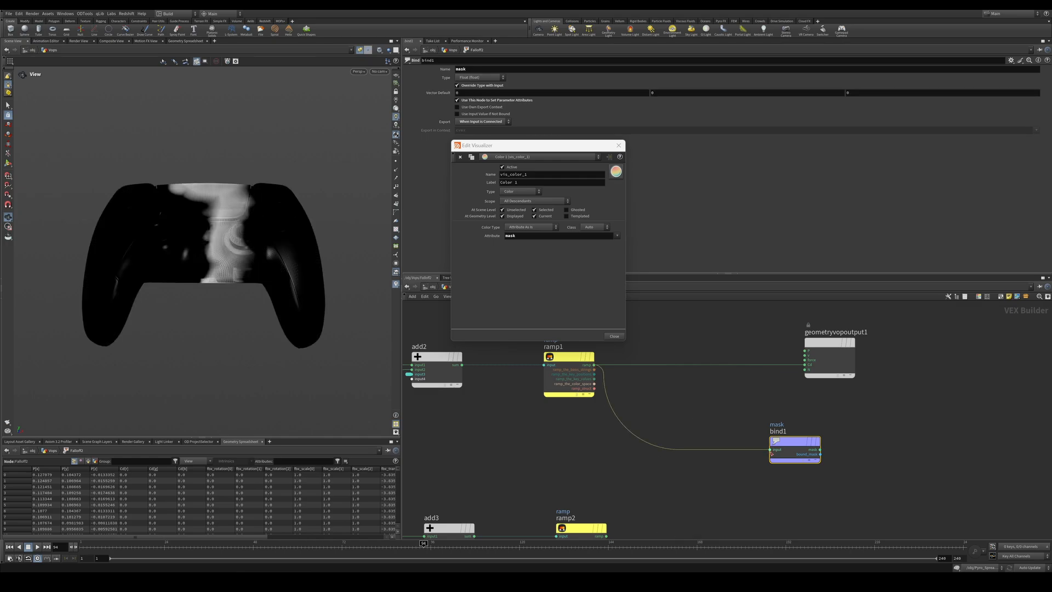
pyautogui.moveTo(725, 418); pyautogui.dragTo(844, 482)
pyautogui.click(618, 146)
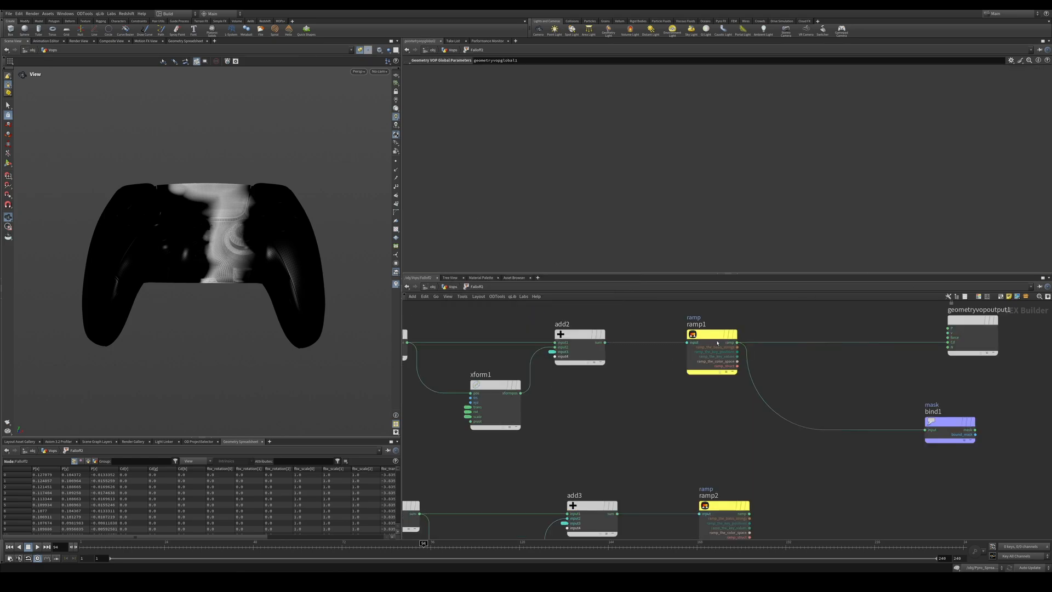
# Duplicate ramp1 below itself and move the copy's black and white default ramp points to opposite ends of the ramp.
pyautogui.moveTo(714, 338)
pyautogui.click(738, 313)
pyautogui.click(739, 313)
pyautogui.moveTo(700, 402); pyautogui.dragTo(660, 391, button='middle')
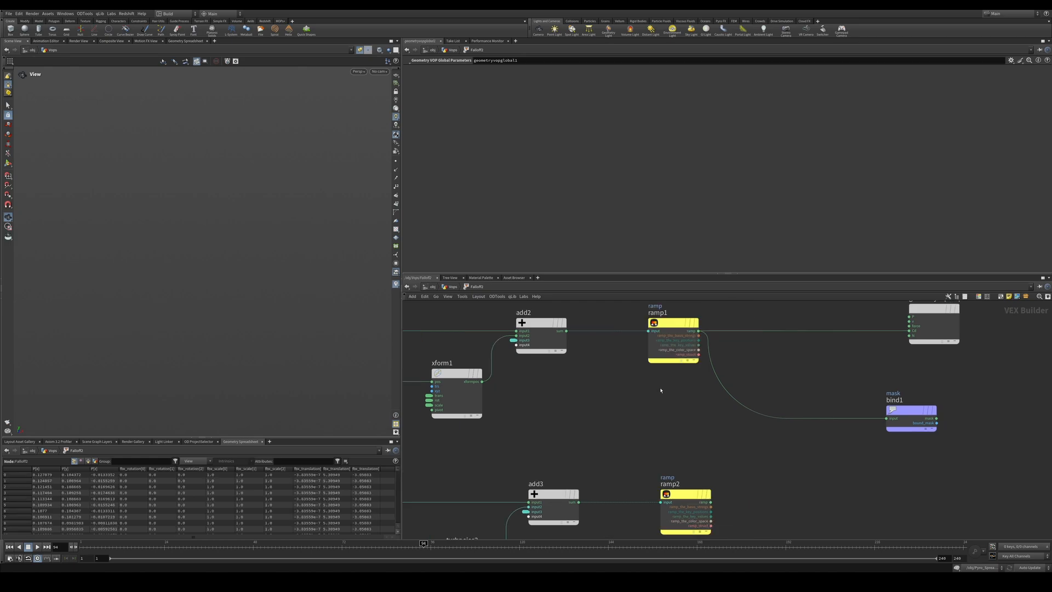
pyautogui.keyDown('alt'); pyautogui.moveTo(670, 327); pyautogui.dragTo(683, 425); pyautogui.keyUp('alt')
pyautogui.moveTo(735, 438); pyautogui.dragTo(666, 423, button='middle')
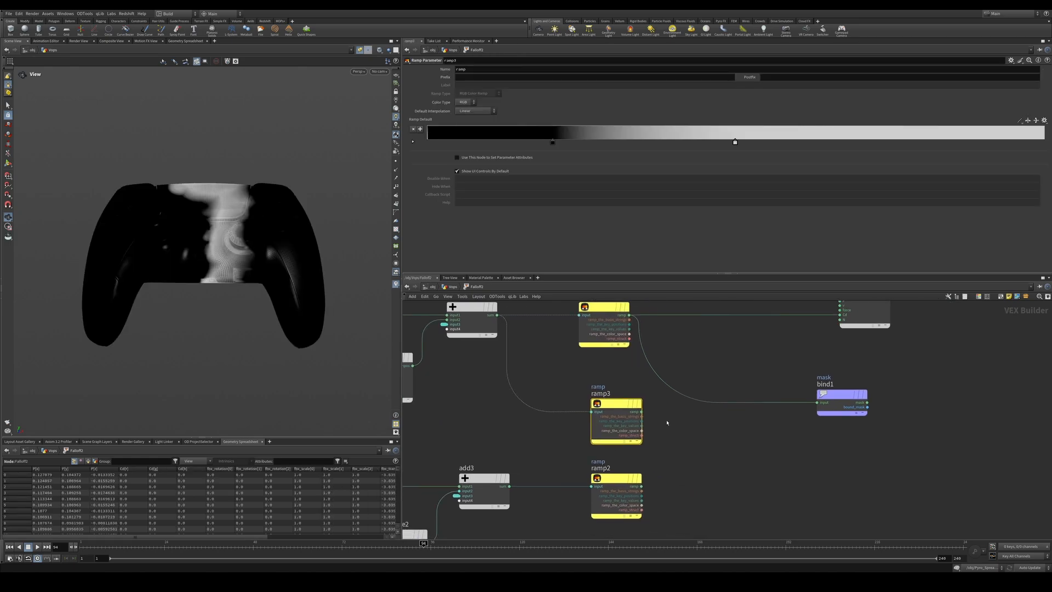
pyautogui.moveTo(552, 141); pyautogui.dragTo(427, 142)
pyautogui.moveTo(735, 142); pyautogui.dragTo(1044, 142)
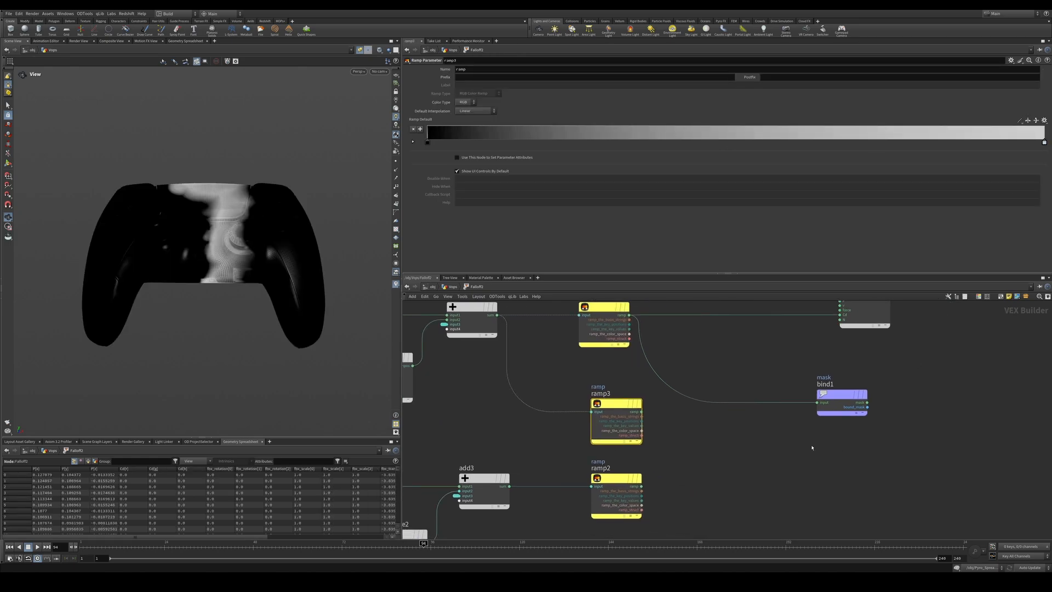
# Duplicate bind1, wire ramp3's ramp output into the copy and set its attribute name to mask2.
pyautogui.keyDown('alt'); pyautogui.moveTo(829, 399); pyautogui.dragTo(780, 460); pyautogui.keyUp('alt')
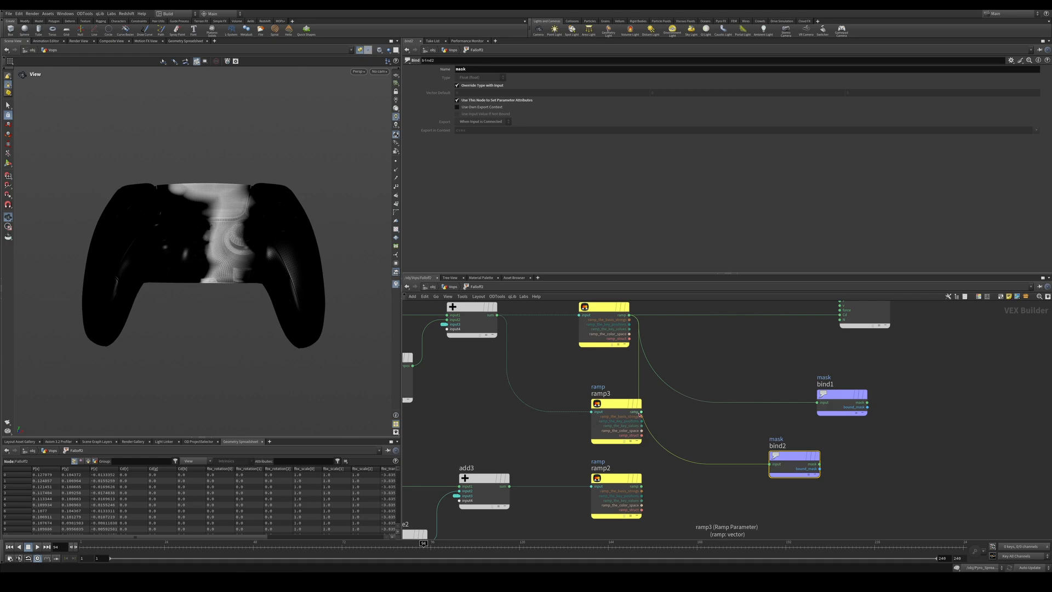
pyautogui.moveTo(639, 412); pyautogui.dragTo(769, 463)
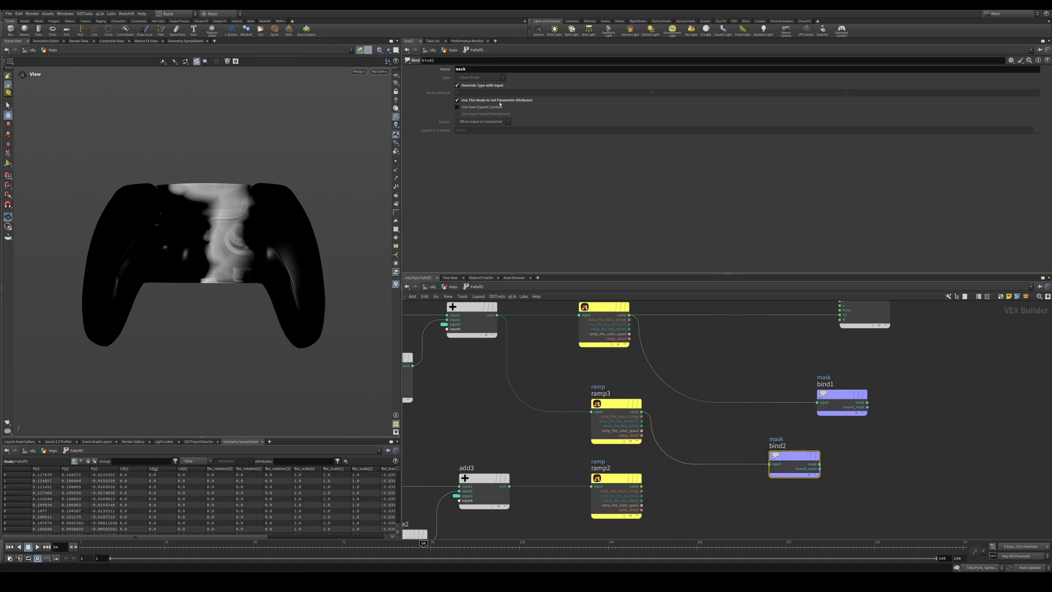
pyautogui.click(499, 69)
pyautogui.press('Return')
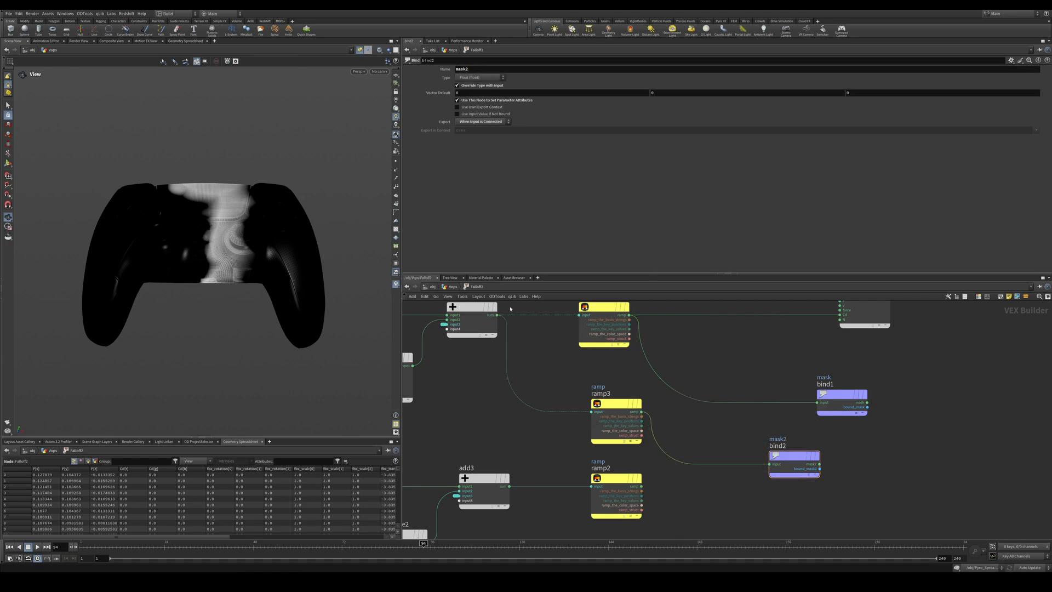
# In Vops, switch the Color visualizer's attribute to mask2 and turn visualization back on.
pyautogui.click(452, 287)
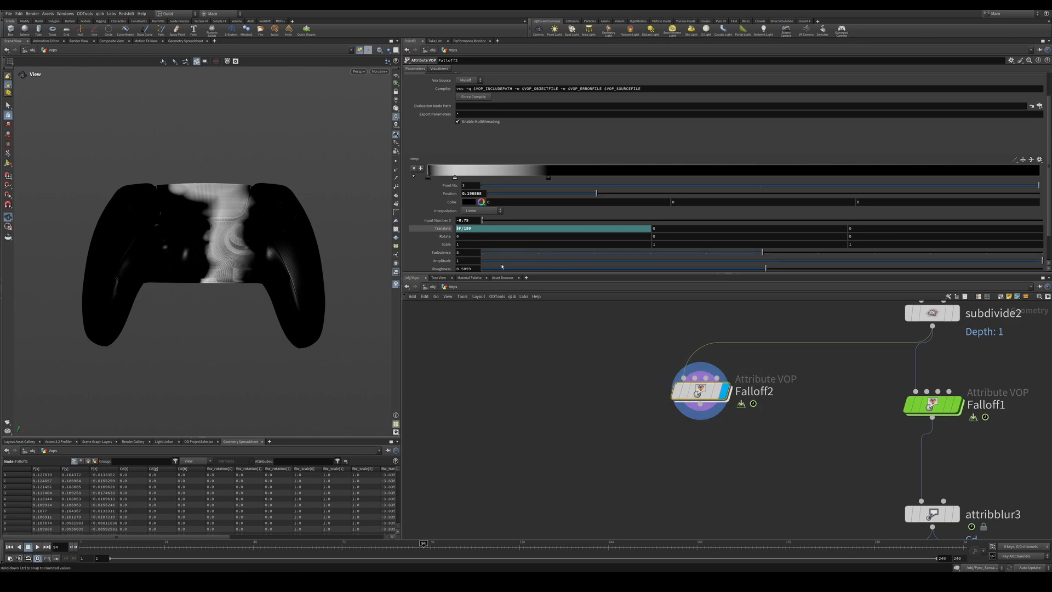
pyautogui.click(396, 284)
pyautogui.rightClick(396, 283)
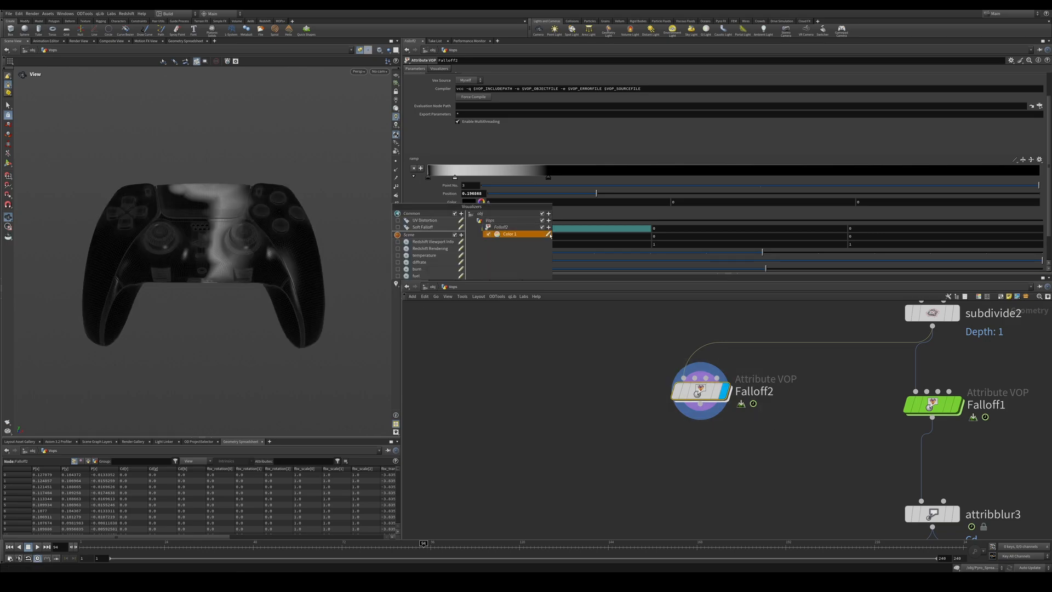
pyautogui.click(546, 234)
pyautogui.click(616, 235)
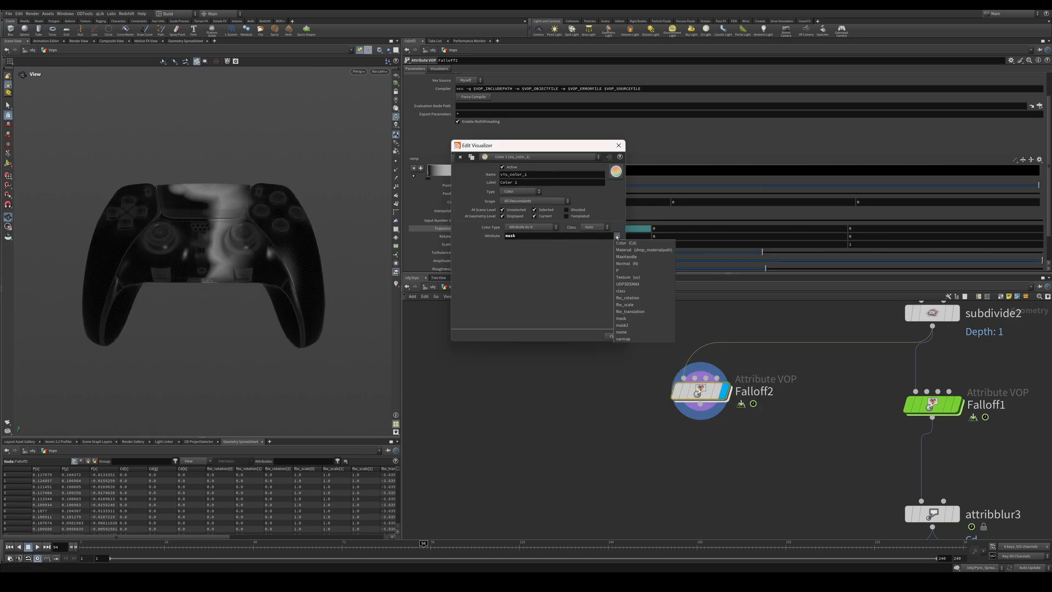
pyautogui.click(621, 326)
pyautogui.click(396, 283)
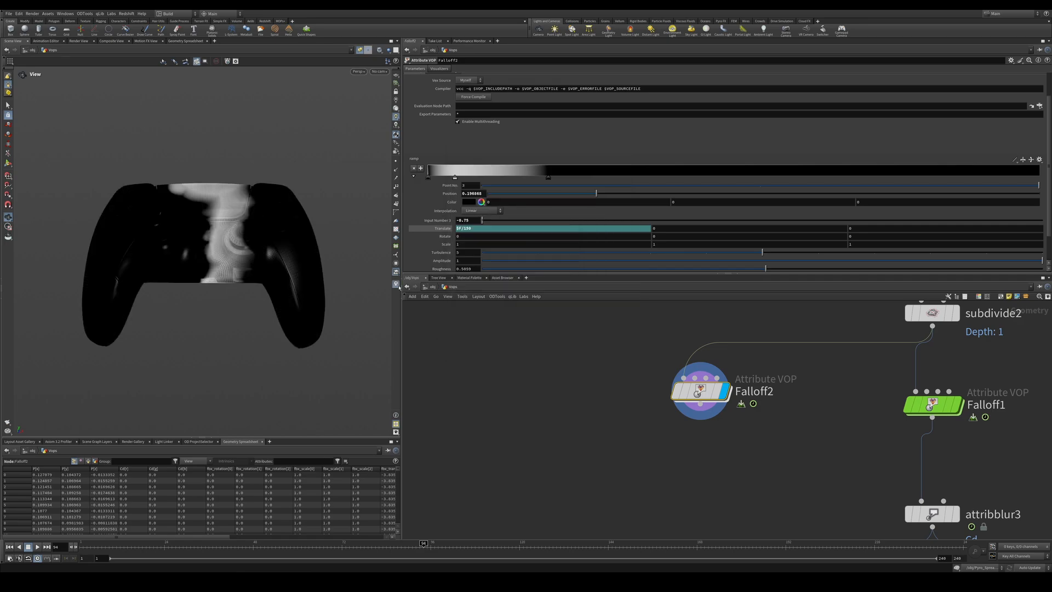
# Name ramp3's parameter ramp2 inside Falloff2, and in Vops move its white point to a position of about 0.064.
pyautogui.press('i')
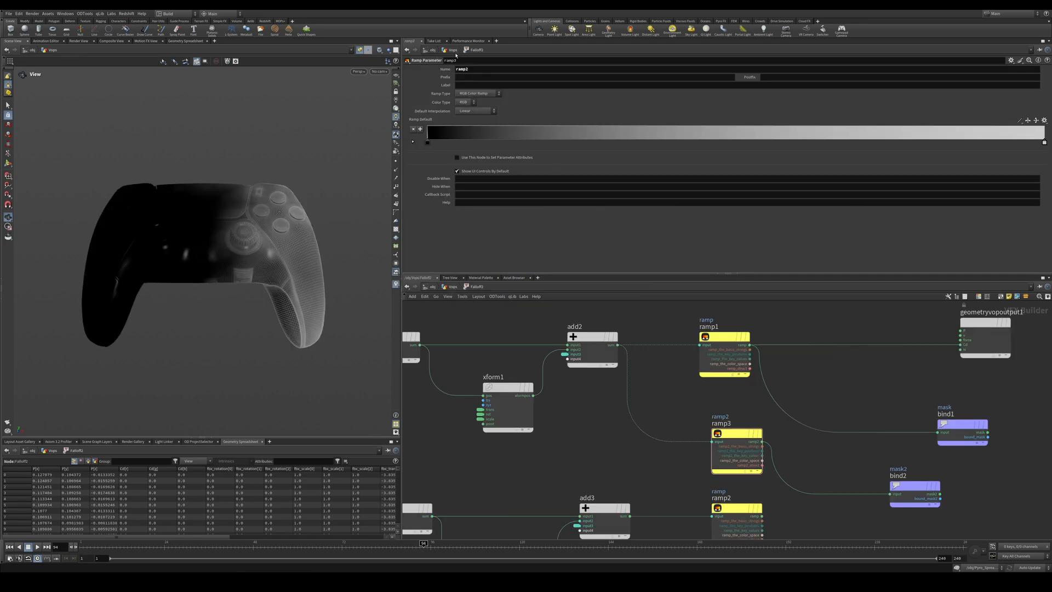
pyautogui.click(453, 287)
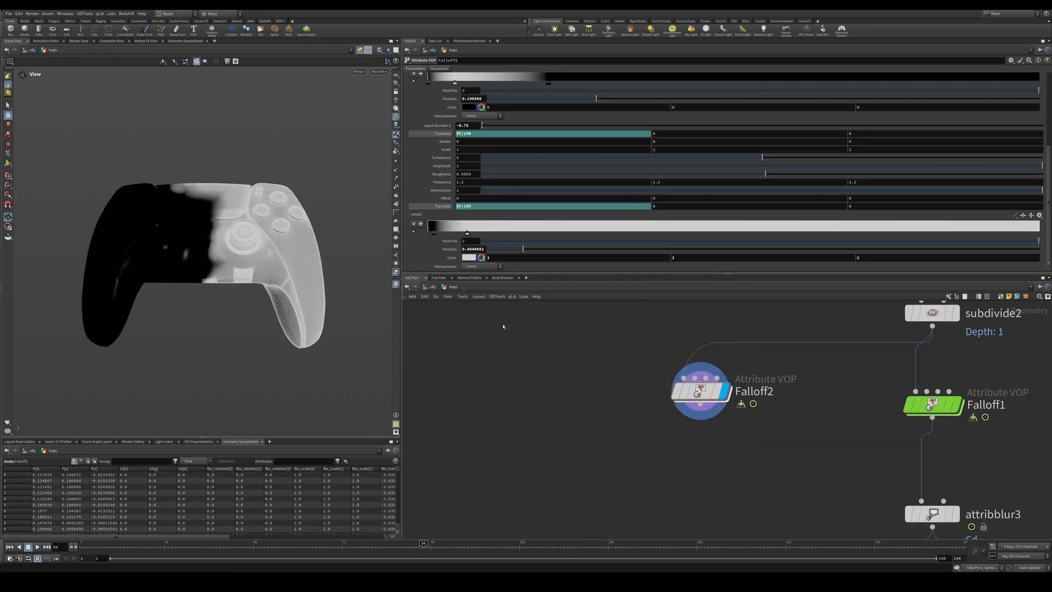
# Inside Falloff2, move the ramp2 node below add3 and duplicate ramp3 to the right of it.
pyautogui.doubleClick(700, 391)
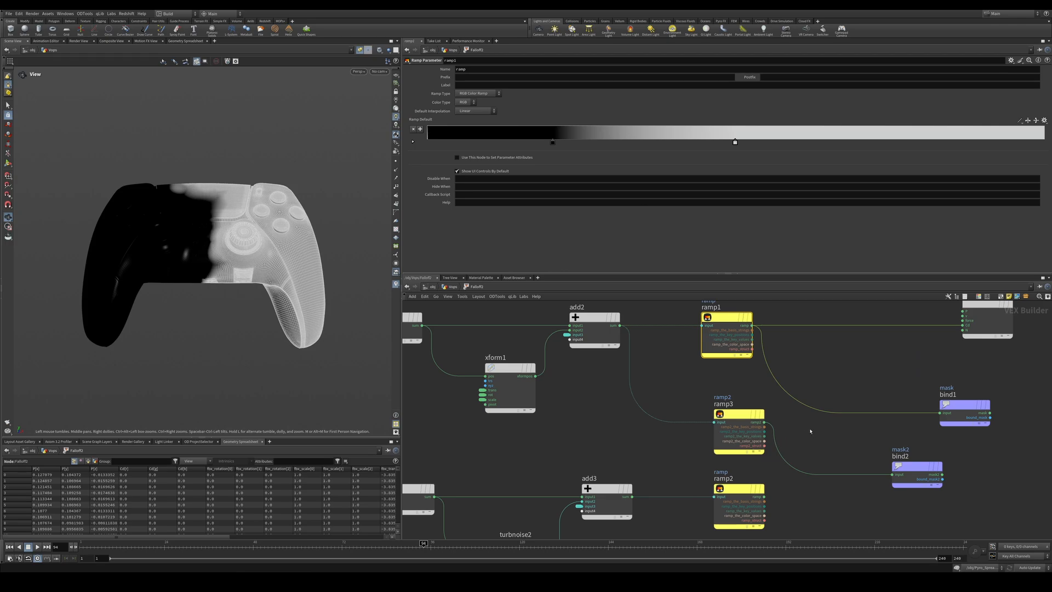
pyautogui.moveTo(811, 431); pyautogui.dragTo(676, 389, button='middle')
pyautogui.scroll(-1, 677, 389)
pyautogui.moveTo(618, 445); pyautogui.dragTo(557, 492)
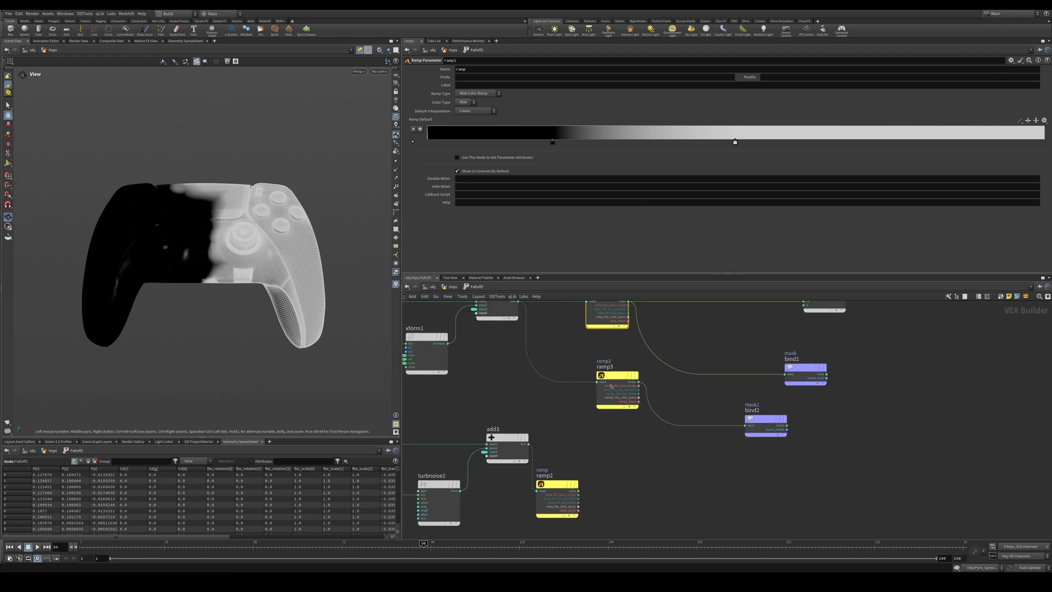
pyautogui.keyDown('alt'); pyautogui.moveTo(612, 386); pyautogui.dragTo(729, 489); pyautogui.keyUp('alt')
pyautogui.moveTo(668, 446); pyautogui.dragTo(678, 472, button='middle')
# Duplicate ramp1 between ramp2 and ramp4, and name ramp4's parameter ramp3 and the new copy's parameter ramp.
pyautogui.keyDown('alt'); pyautogui.moveTo(614, 321); pyautogui.dragTo(654, 501); pyautogui.keyUp('alt')
pyautogui.moveTo(654, 501); pyautogui.dragTo(649, 436, button='middle')
pyautogui.moveTo(649, 436); pyautogui.dragTo(654, 449)
pyautogui.click(767, 439)
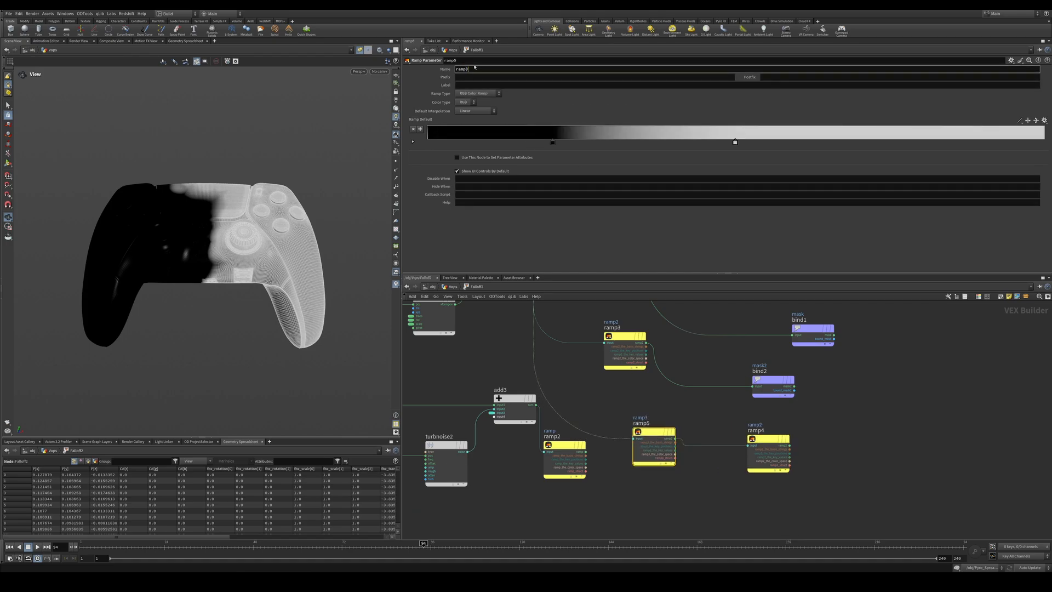
pyautogui.press('BackSpace')
pyautogui.press('Return')
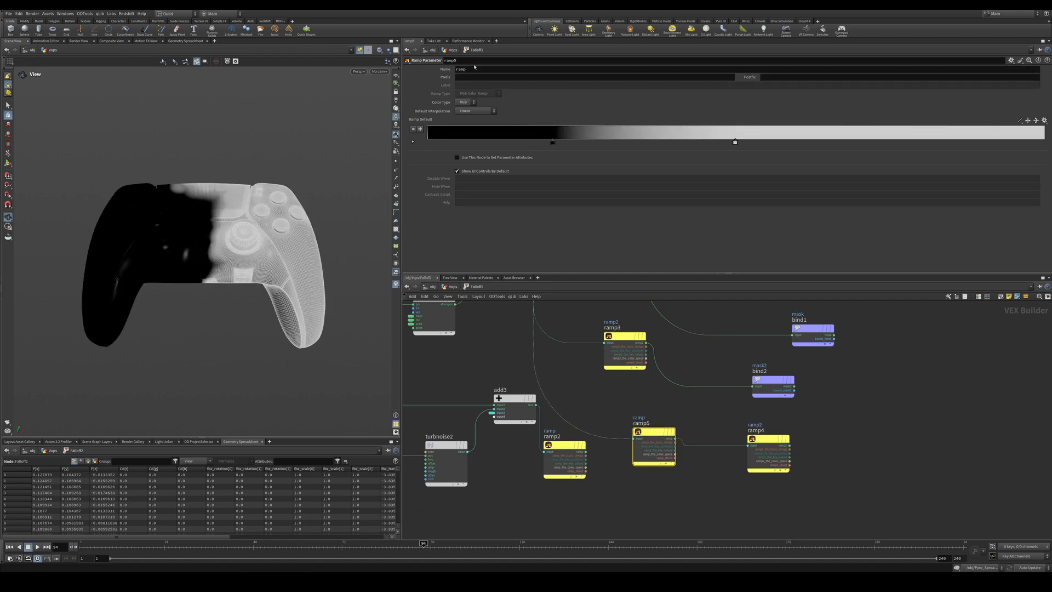
# Name ramp4's parameter ramp3.
pyautogui.click(771, 438)
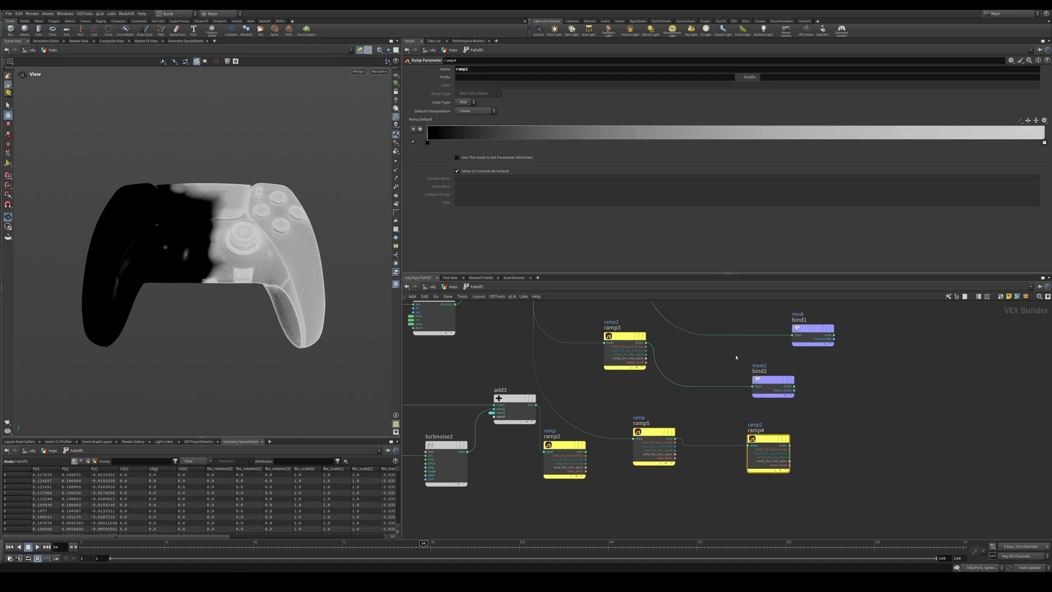
pyautogui.click(467, 70)
pyautogui.press('BackSpace')
pyautogui.write('3')
pyautogui.press('Return')
# Duplicate bind2 to the right of ramp4, wire ramp4's output into the copy, and name its attribute mask3.
pyautogui.keyDown('alt'); pyautogui.moveTo(771, 382); pyautogui.dragTo(854, 438); pyautogui.keyUp('alt')
pyautogui.click(790, 448)
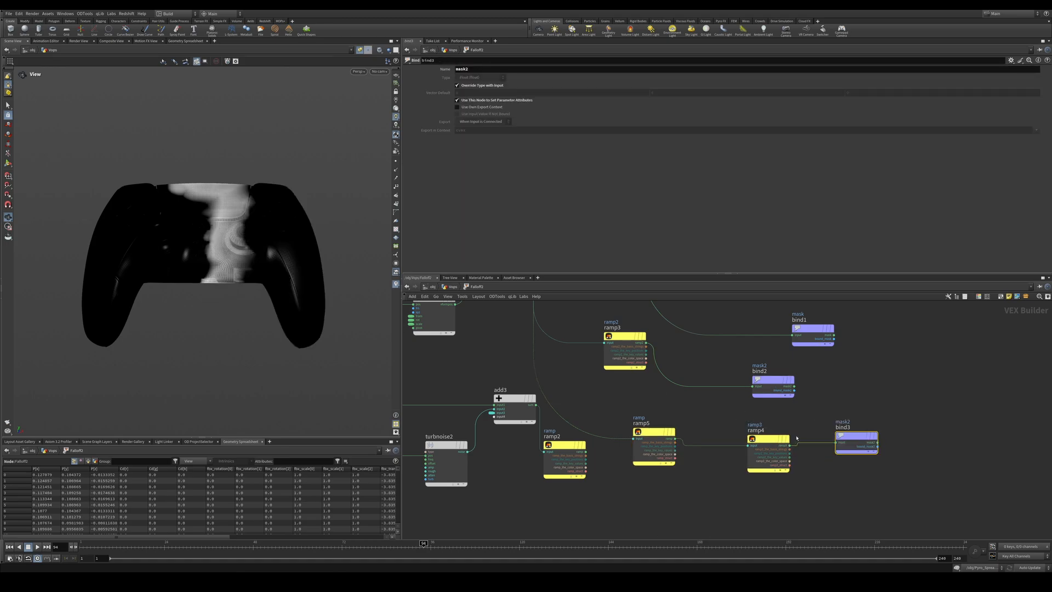
pyautogui.click(840, 443)
pyautogui.click(482, 68)
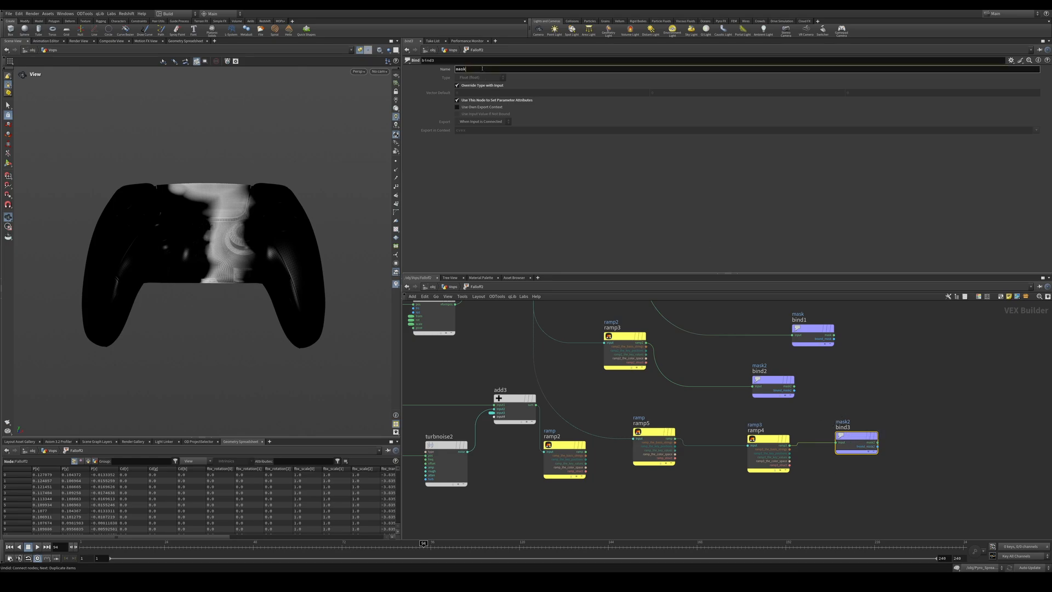
pyautogui.write('3')
pyautogui.press('Return')
# In Vops, move ramp3's black point to a position of about 0.279 and bring up the visualizer list.
pyautogui.press('u')
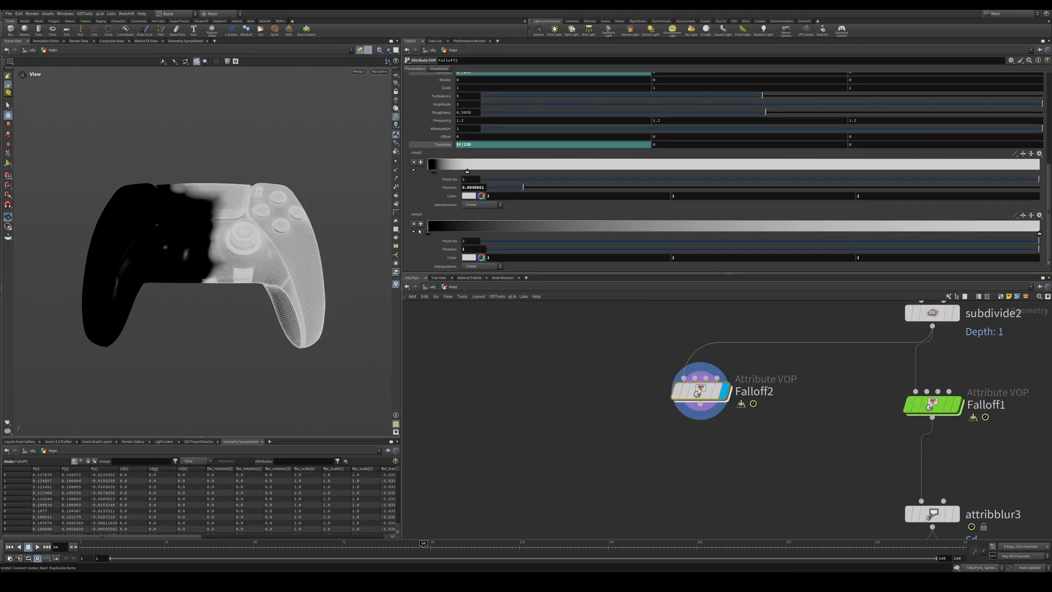
pyautogui.moveTo(428, 233); pyautogui.dragTo(598, 233)
pyautogui.rightClick(396, 283)
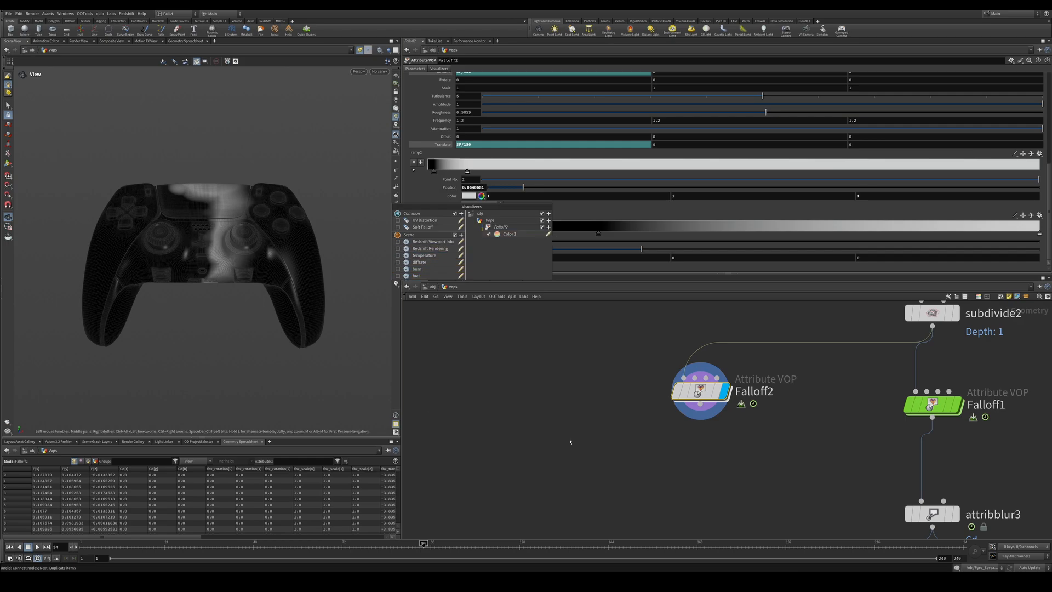
# Inside Falloff2, move geometryvopoutput1 further right and wire bind3's mask3 output into its Cd input.
pyautogui.doubleClick(700, 390)
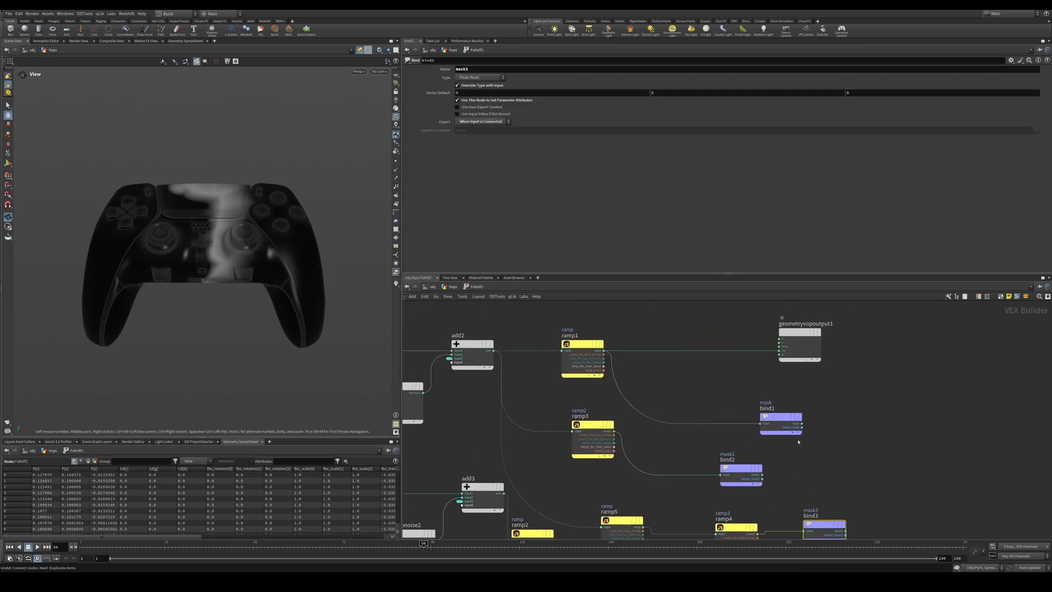
pyautogui.moveTo(792, 332); pyautogui.dragTo(930, 331)
pyautogui.click(915, 353)
pyautogui.moveTo(872, 441); pyautogui.dragTo(825, 411, button='middle')
pyautogui.click(851, 463)
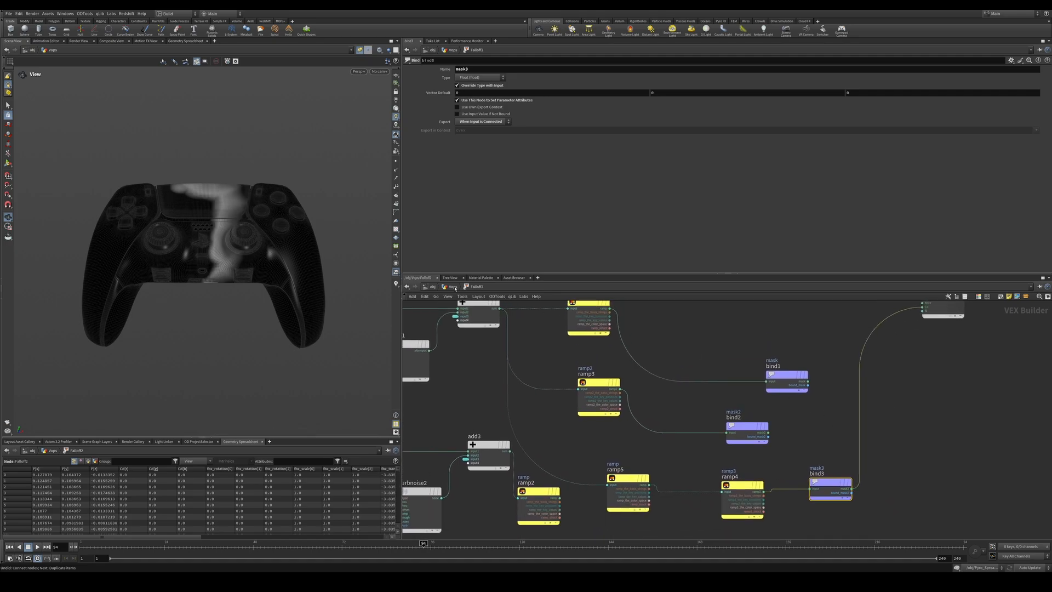
# Back in Vops, move ramp3's black point to a position of about 0.852 and scrub the timeline to frame 100.
pyautogui.click(452, 287)
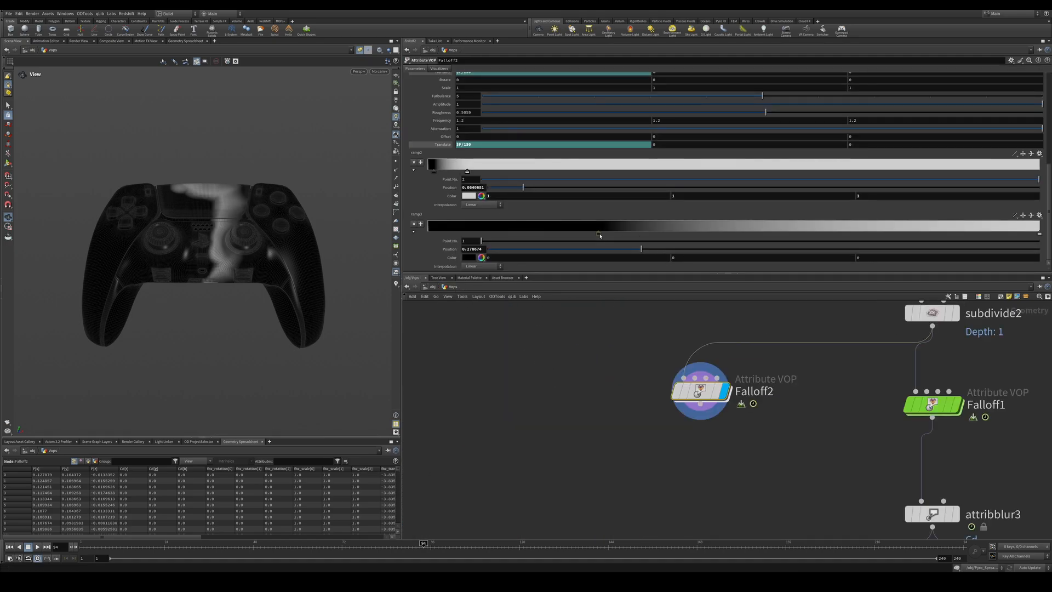
pyautogui.moveTo(599, 235); pyautogui.dragTo(994, 234)
pyautogui.moveTo(426, 544); pyautogui.dragTo(445, 520)
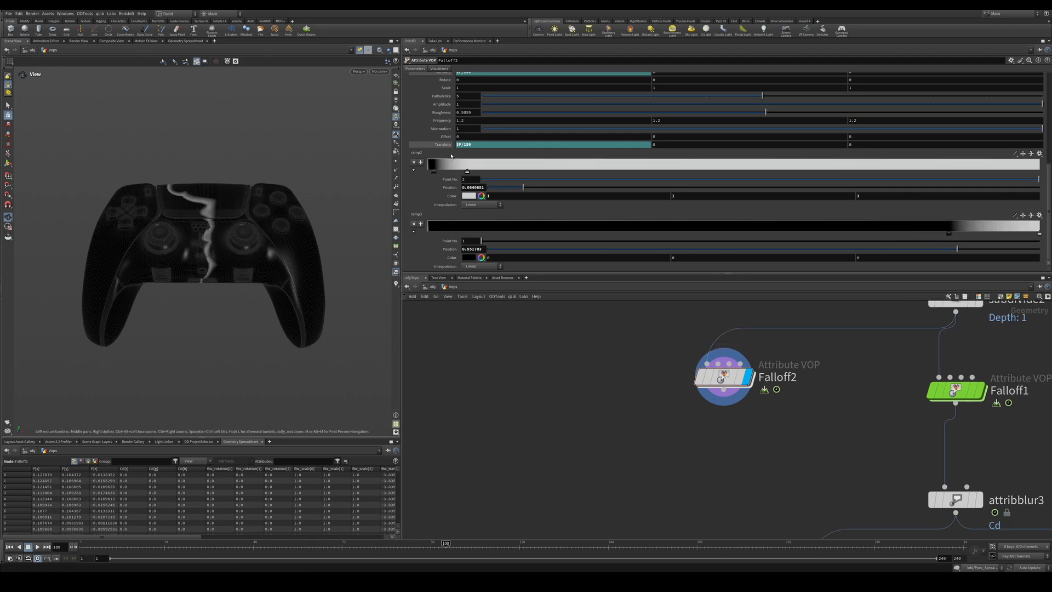
# Turn visualization on and set the Color visualizer's attribute to Cd.
pyautogui.scroll(1, 457, 144)
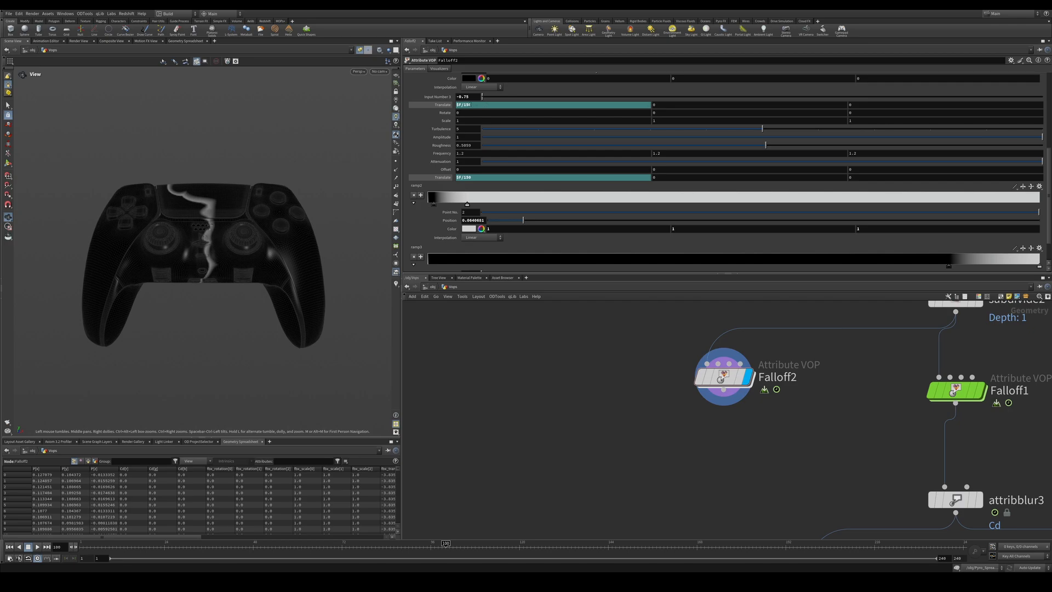
pyautogui.click(396, 284)
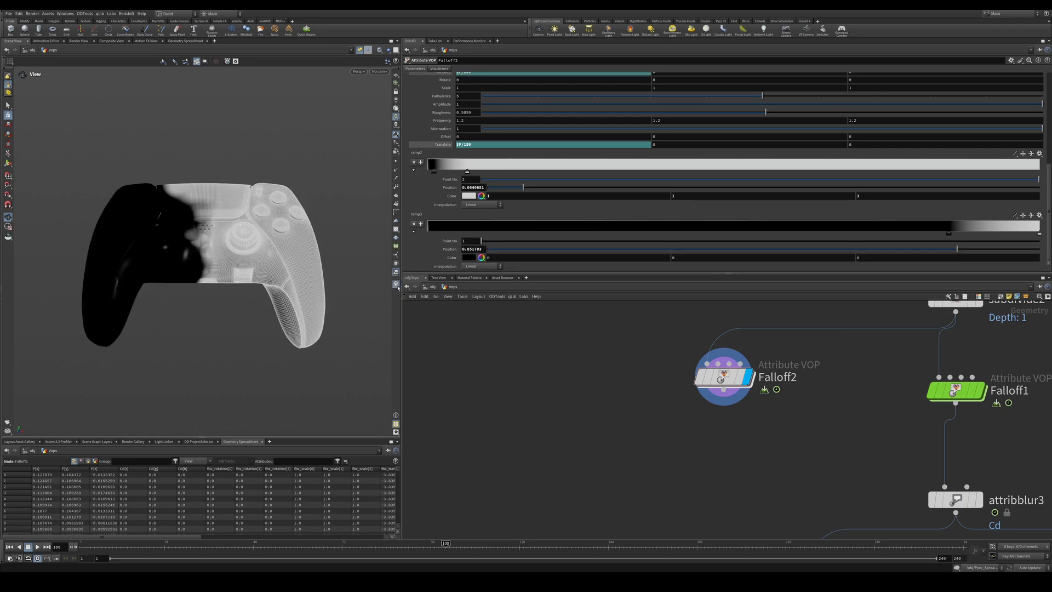
pyautogui.click(397, 285)
pyautogui.click(535, 234)
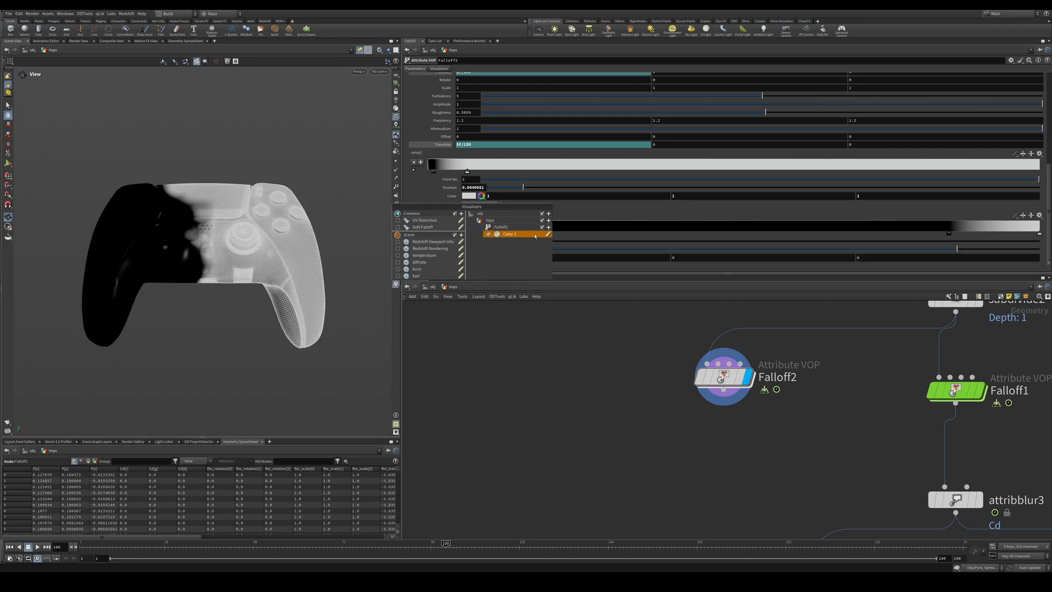
pyautogui.click(547, 234)
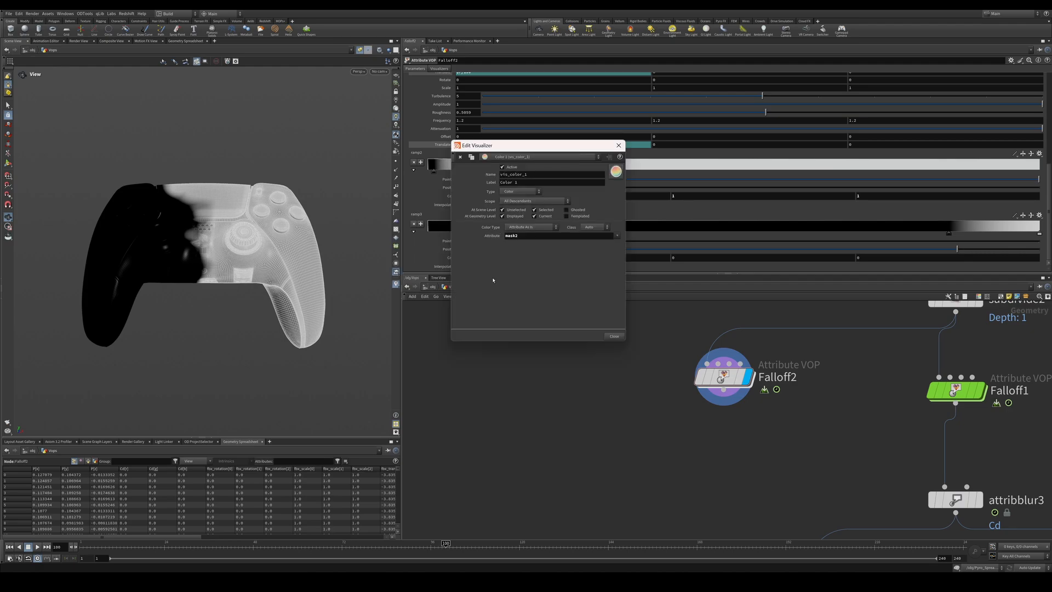
pyautogui.click(617, 237)
pyautogui.click(636, 257)
pyautogui.hotkey('ctrl', 'z')
pyautogui.hotkey('ctrl', 'z')
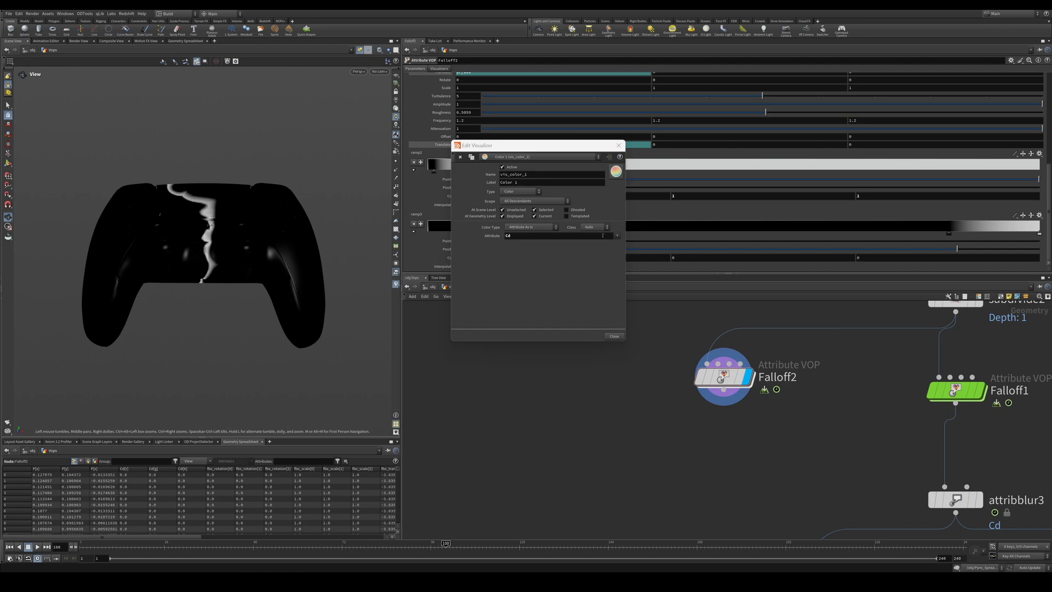
pyautogui.click(617, 235)
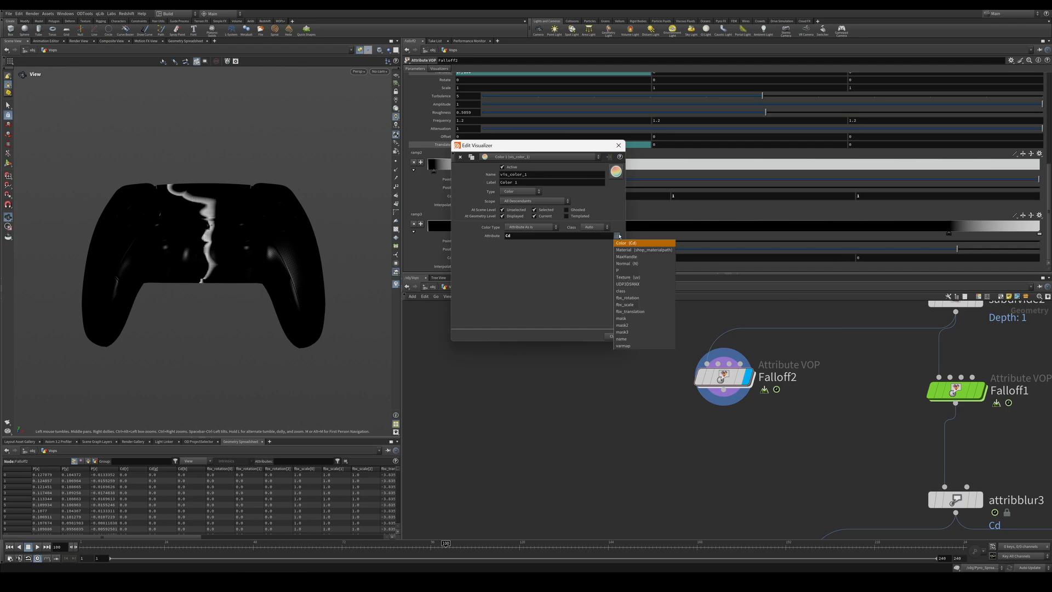
pyautogui.click(612, 404)
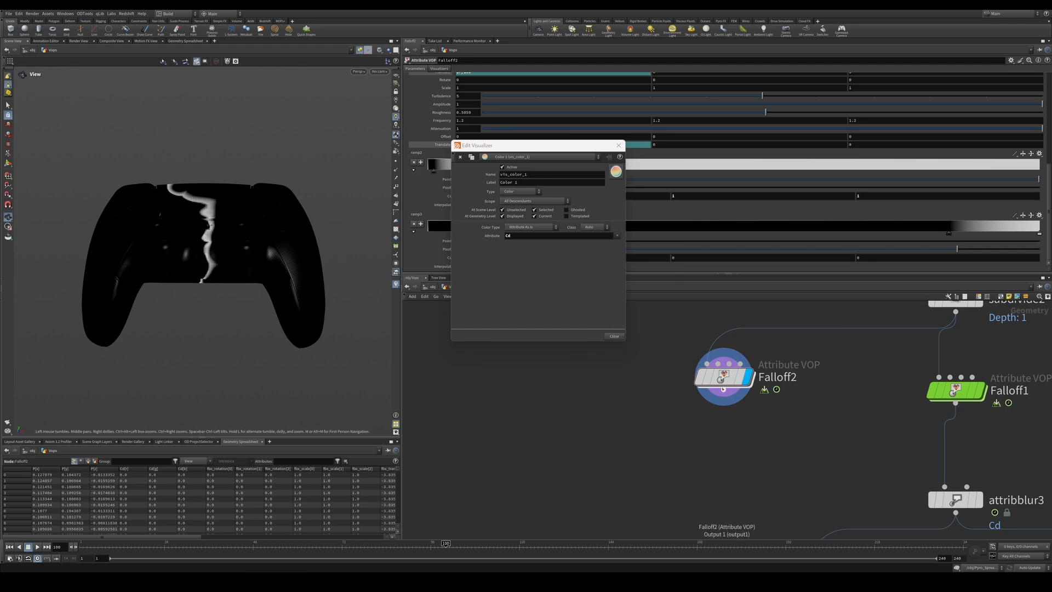
# Inside Falloff2, wire bind1's mask output into geometryvopoutput1's Cd input in place of bind3.
pyautogui.doubleClick(723, 377)
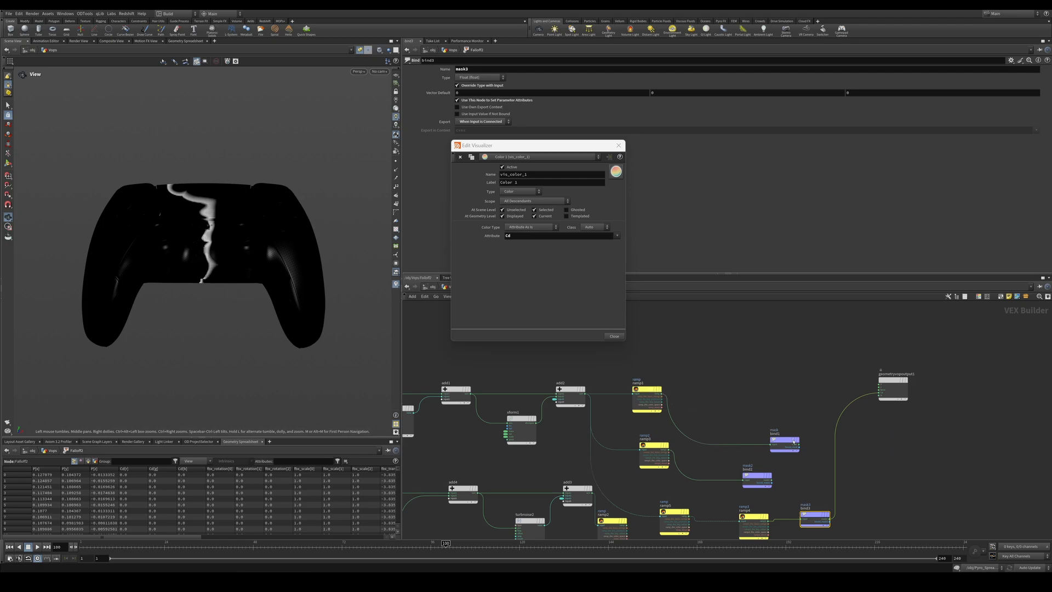
pyautogui.moveTo(799, 443); pyautogui.dragTo(826, 415)
pyautogui.scroll(3, 825, 414)
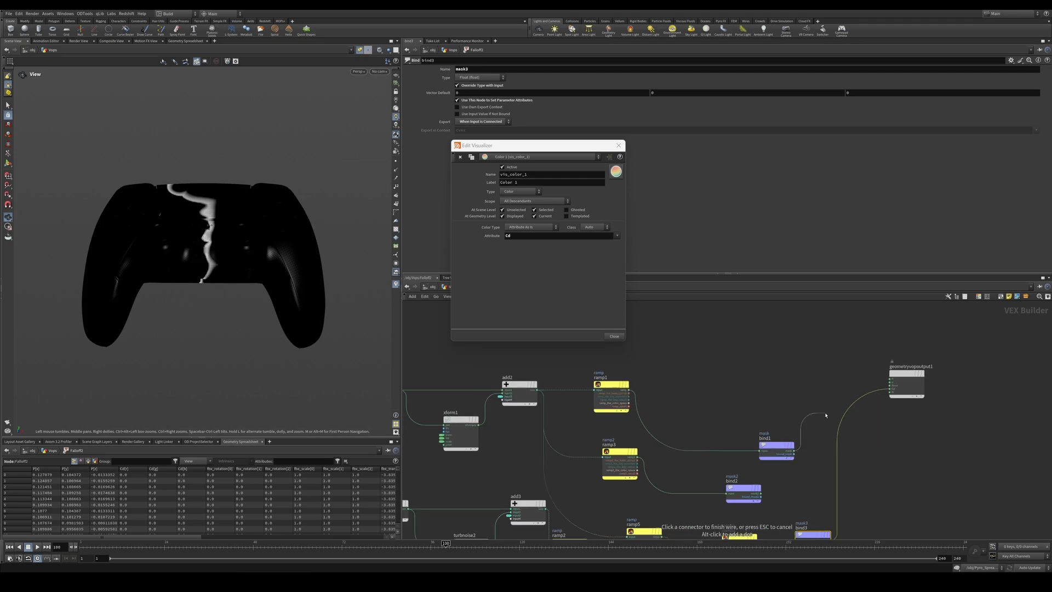
pyautogui.click(934, 371)
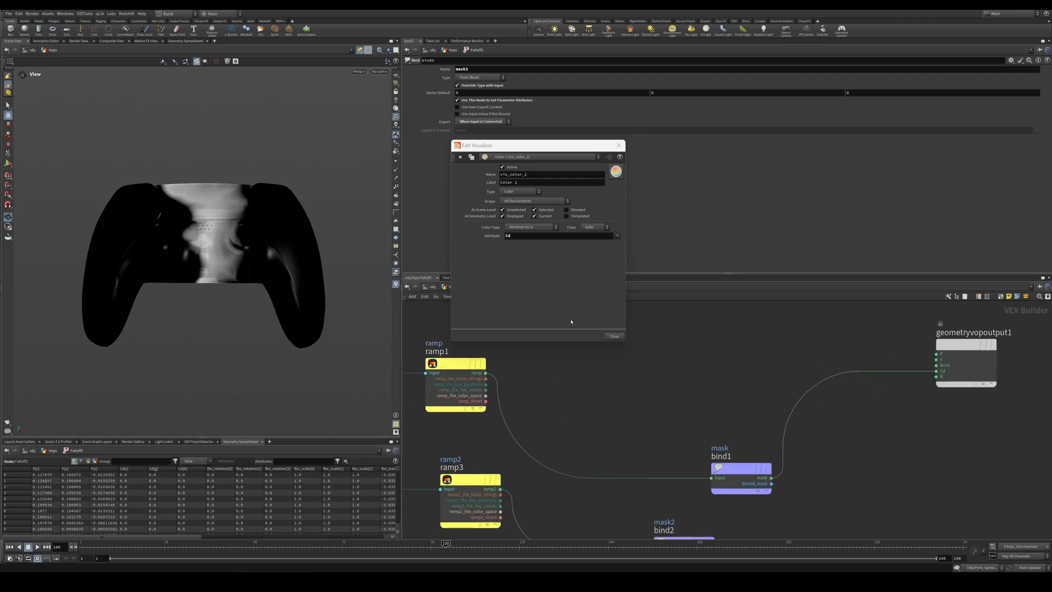
pyautogui.scroll(-3, 669, 400)
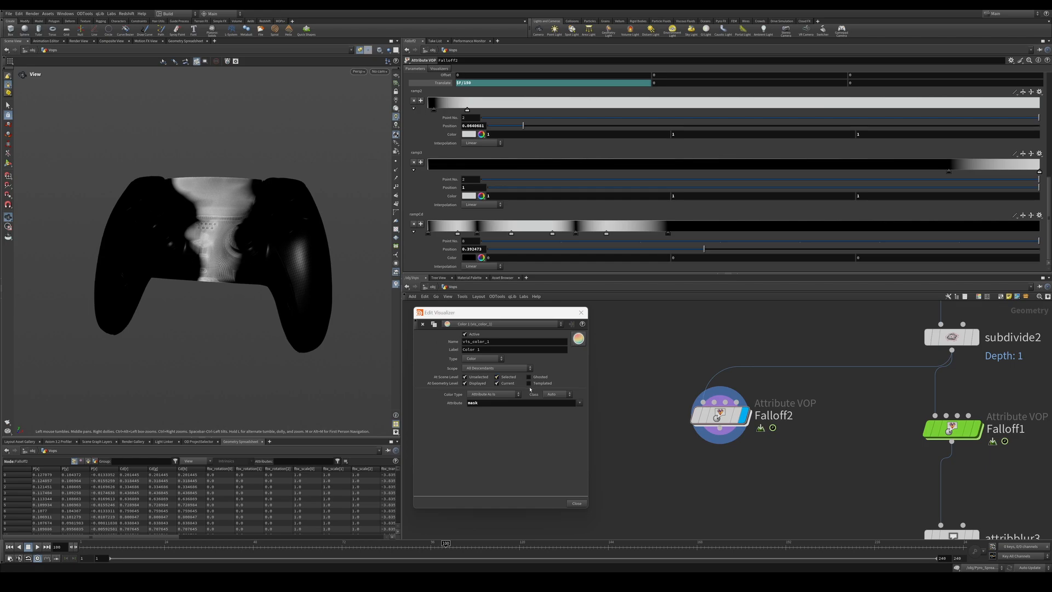
# Close the visualizer settings, add a Scatter node below Falloff2, and enable its density attribute with Cd.
pyautogui.click(580, 312)
pyautogui.moveTo(639, 442); pyautogui.dragTo(596, 407, button='middle')
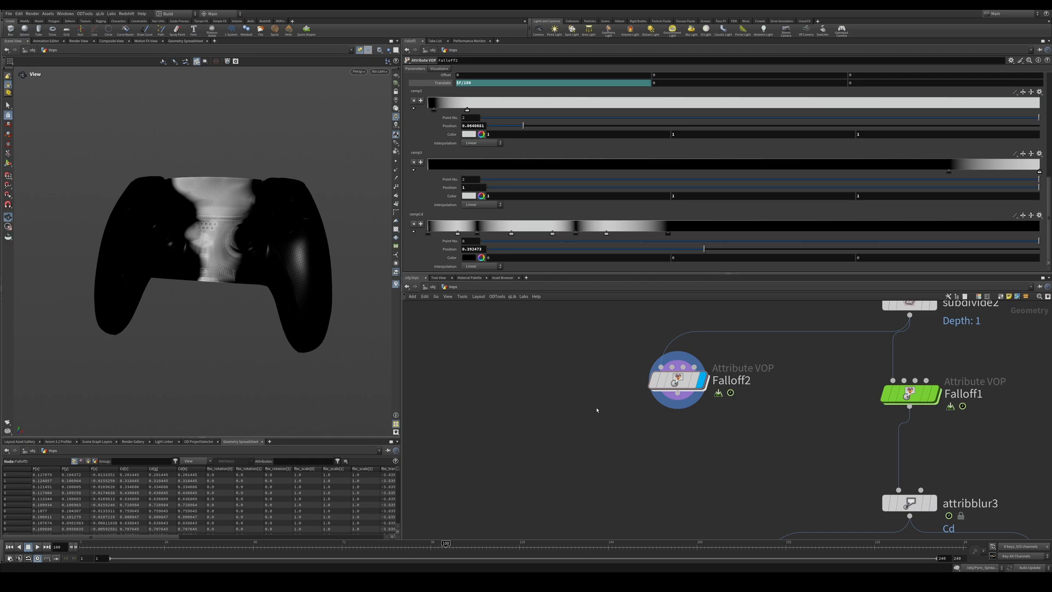
pyautogui.press('Tab')
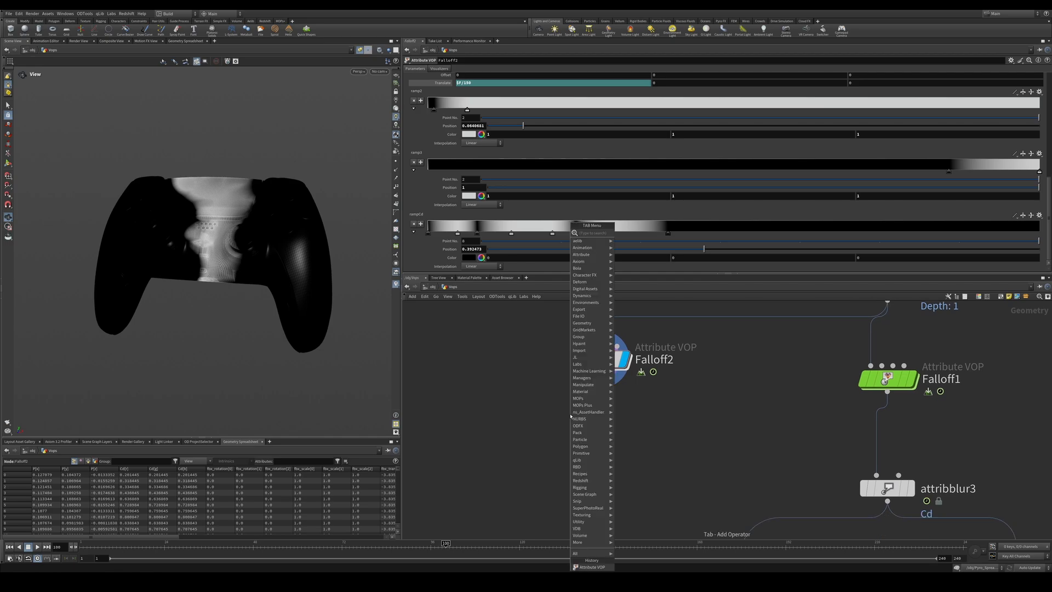
pyautogui.write('blur')
pyautogui.press('Return')
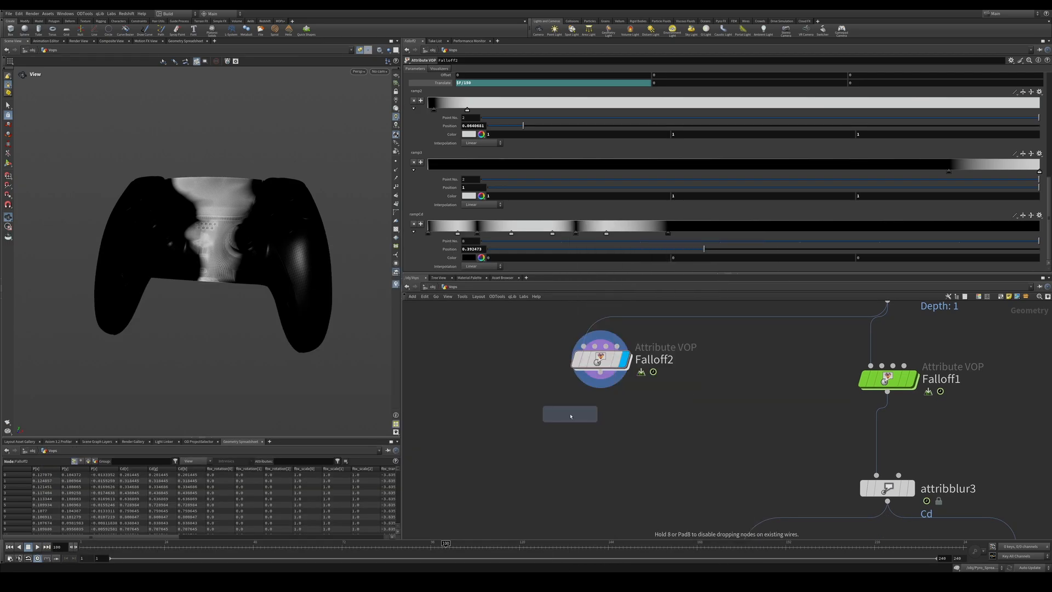
pyautogui.click(570, 416)
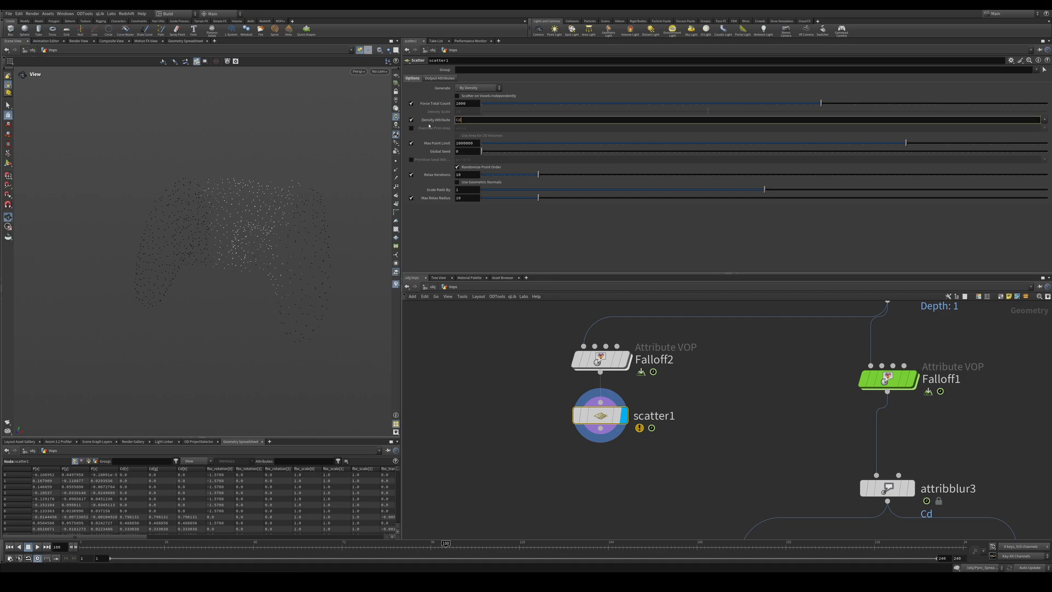
pyautogui.click(411, 119)
pyautogui.moveTo(317, 253); pyautogui.dragTo(275, 223)
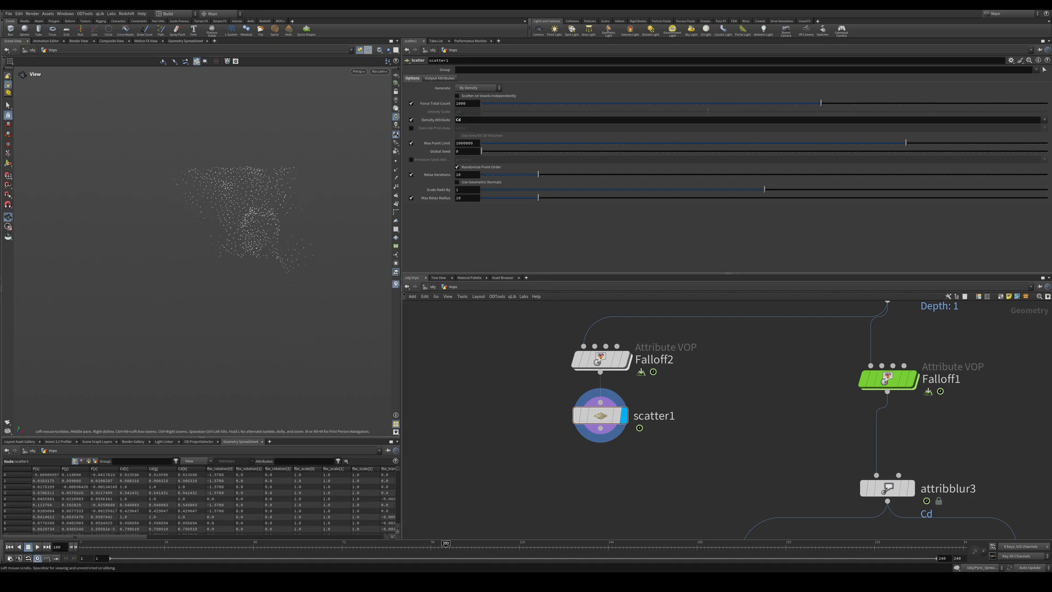
# Add a Copy to Points node below scatter1 and wire sphere1 into its first input.
pyautogui.moveTo(511, 466); pyautogui.dragTo(538, 426, button='middle')
pyautogui.press('Tab')
pyautogui.write('cop')
pyautogui.press('Down')
pyautogui.press('Down')
pyautogui.press('Down')
pyautogui.press('Down')
pyautogui.press('Down')
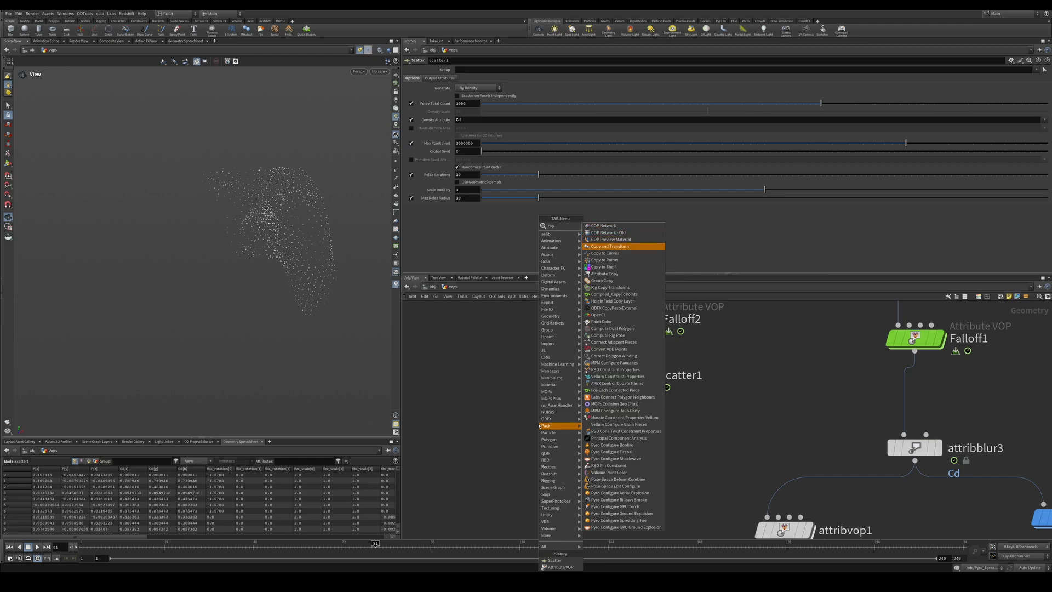
pyautogui.press('Return')
pyautogui.click(497, 351)
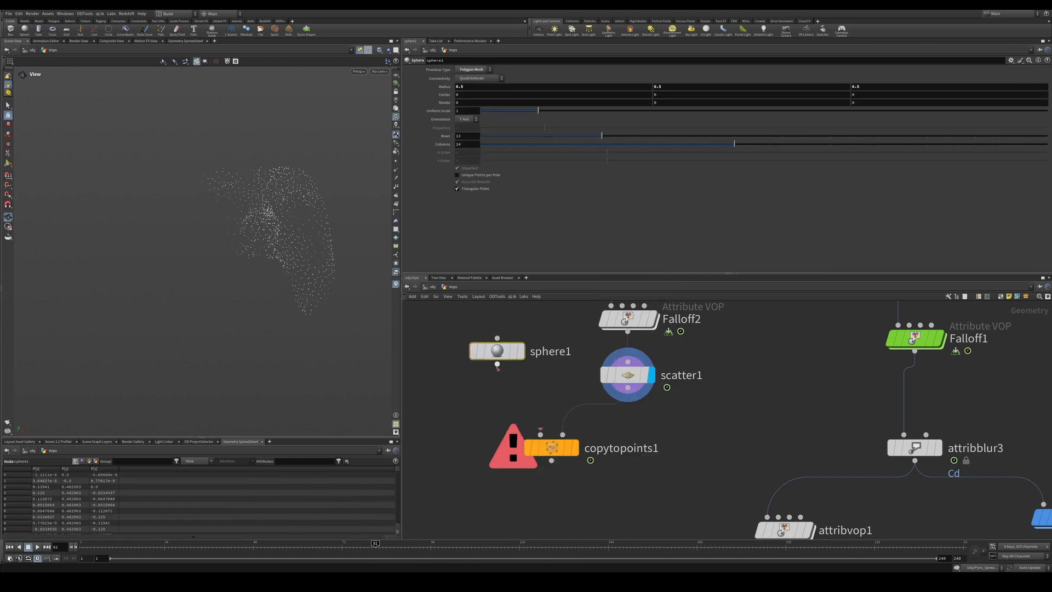
pyautogui.moveTo(497, 364); pyautogui.dragTo(540, 434)
pyautogui.moveTo(545, 322); pyautogui.dragTo(454, 382)
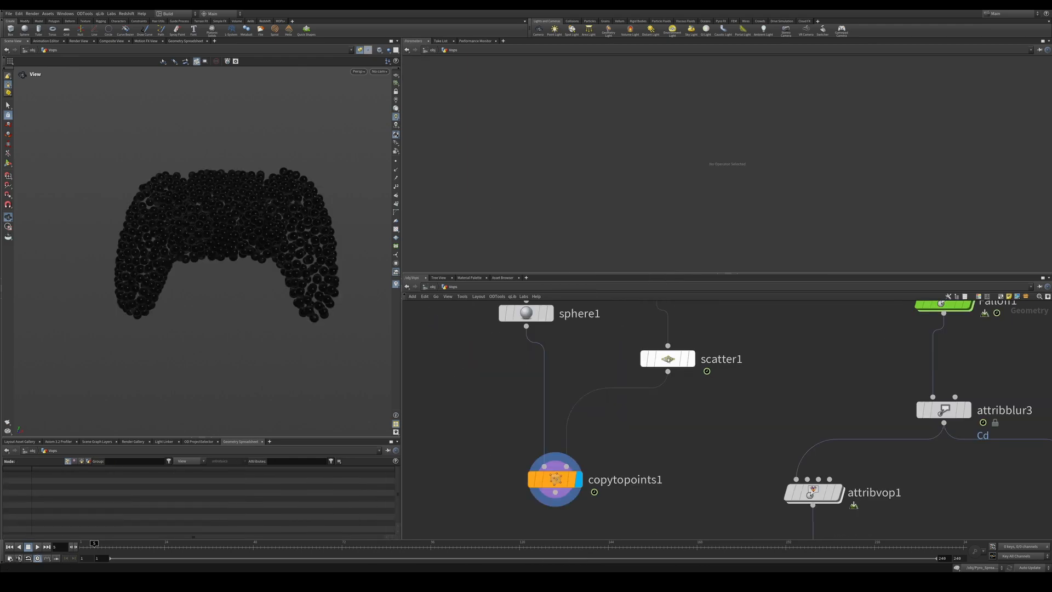
pyautogui.moveTo(602, 438); pyautogui.dragTo(607, 413, button='middle')
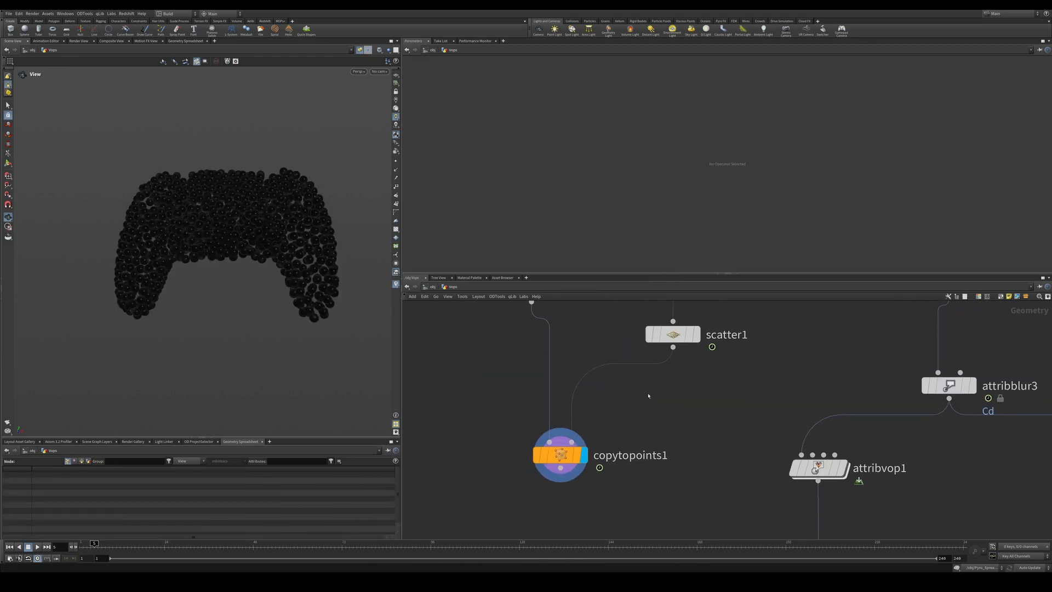
pyautogui.press('Tab')
pyautogui.write('aw')
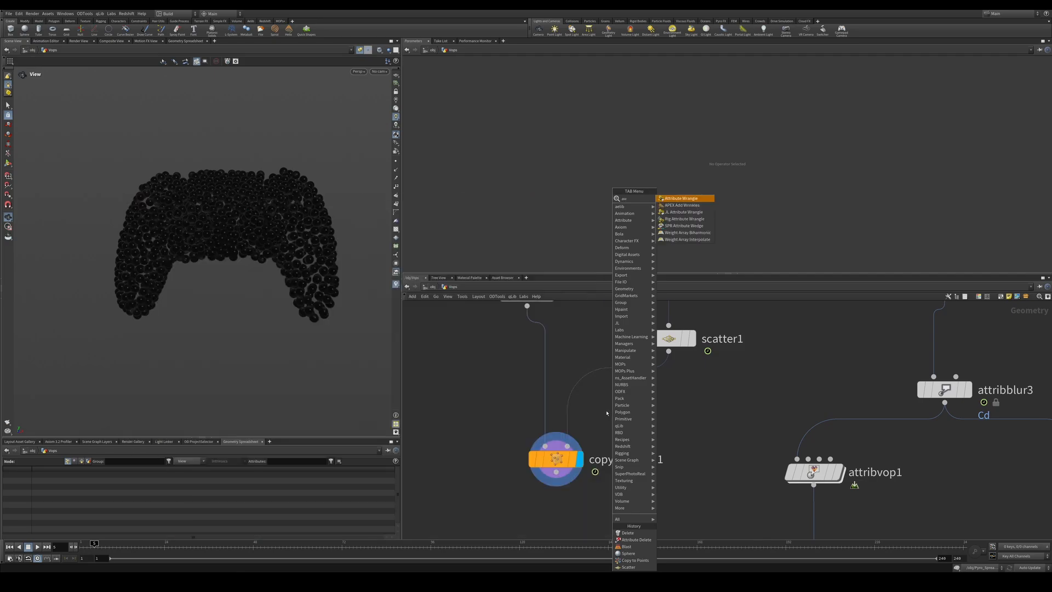
pyautogui.press('Return')
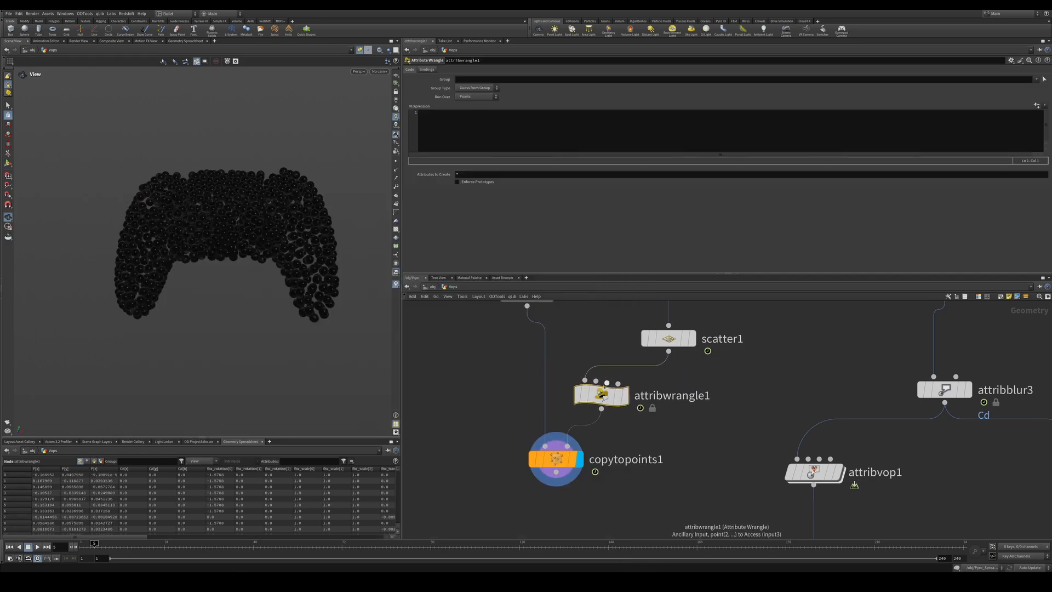
pyautogui.click(614, 384)
pyautogui.click(457, 123)
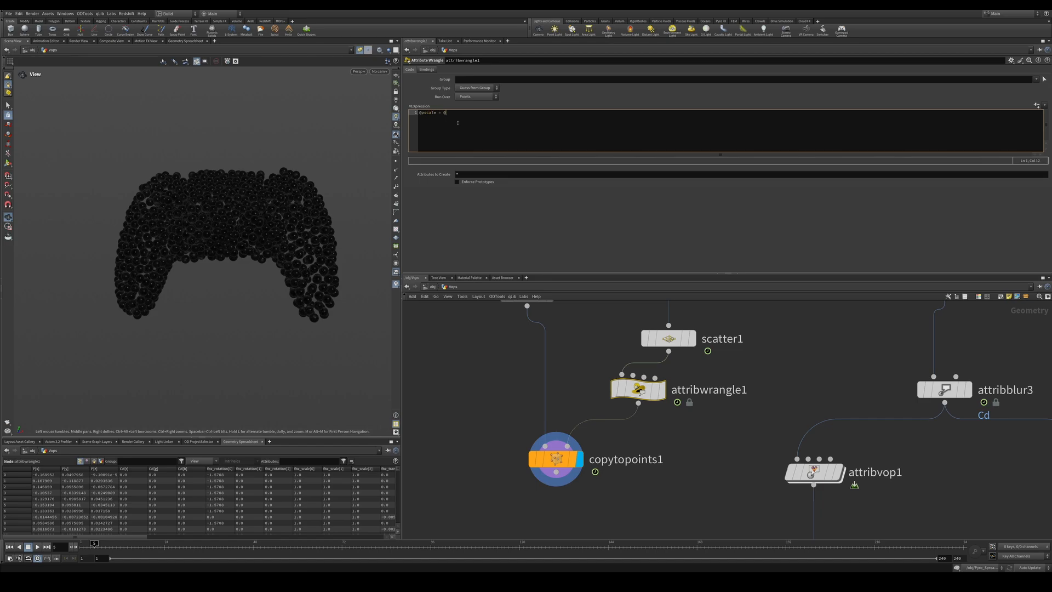
pyautogui.write(';')
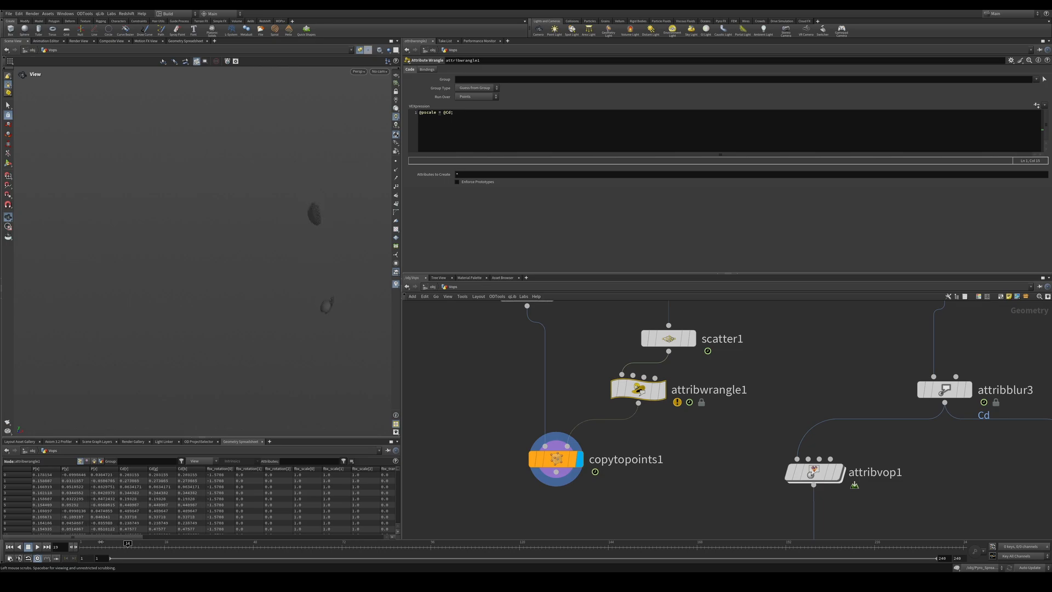
# Scrub through the timeline to preview the copied spheres' scaling driven by Cd.
pyautogui.click(85, 544)
pyautogui.moveTo(129, 542); pyautogui.dragTo(617, 534)
pyautogui.scroll(-3, 648, 485)
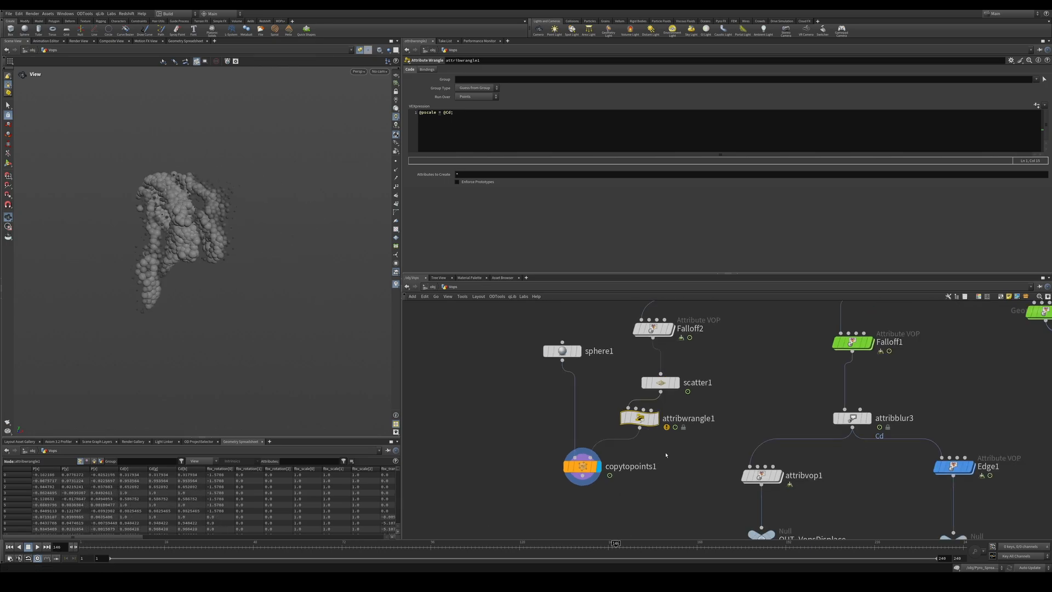
# Insert a Transform node between sphere1 and copytopoints1, set its uniform scale to 0.295, and scrub the timeline to preview it.
pyautogui.moveTo(667, 455); pyautogui.dragTo(668, 481, button='middle')
pyautogui.click(564, 376)
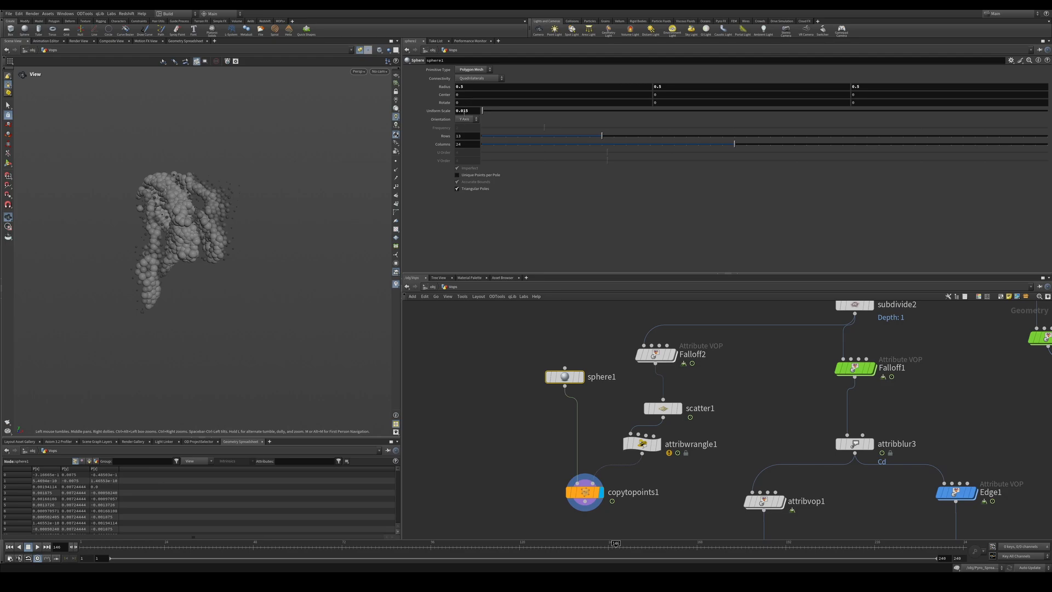
pyautogui.press('Tab')
pyautogui.write('transform')
pyautogui.press('Return')
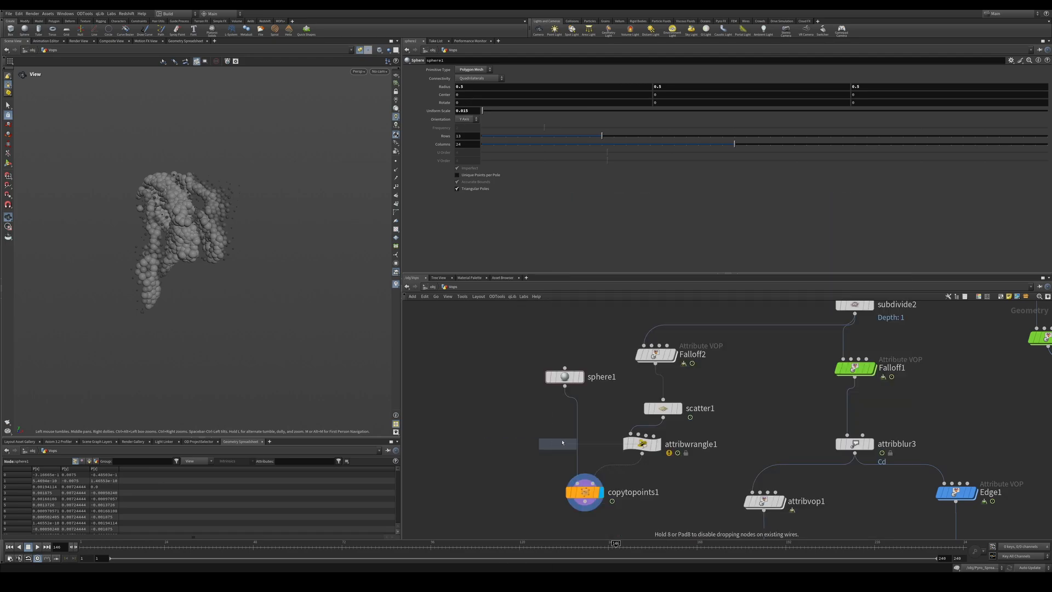
pyautogui.click(557, 442)
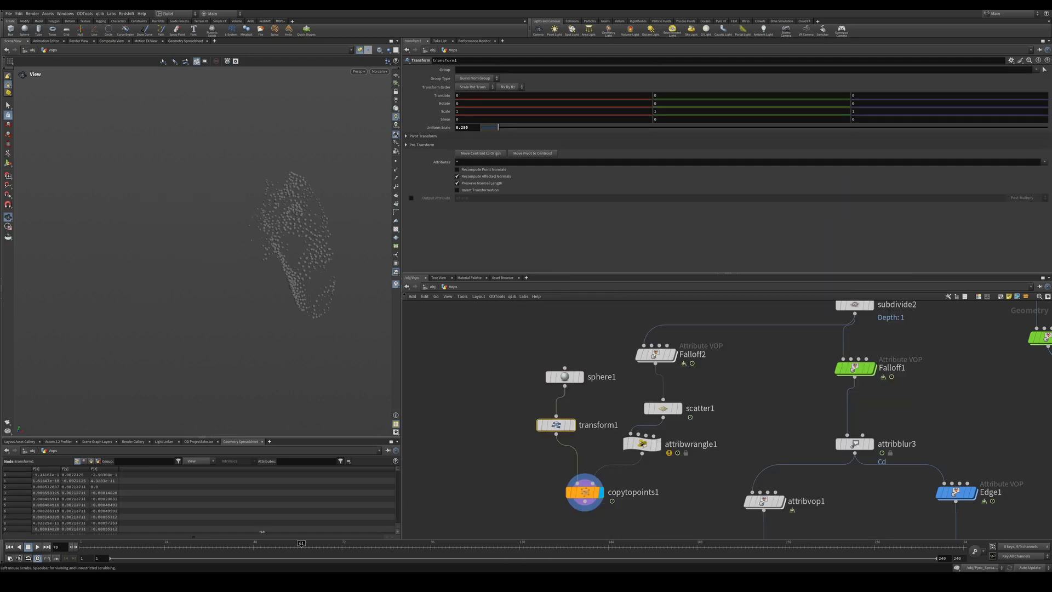
pyautogui.moveTo(262, 531); pyautogui.dragTo(479, 534)
# Replace sphere1 with a Box node wired into transform1 and set the transform's uniform scale to 0.005.
pyautogui.click(557, 377)
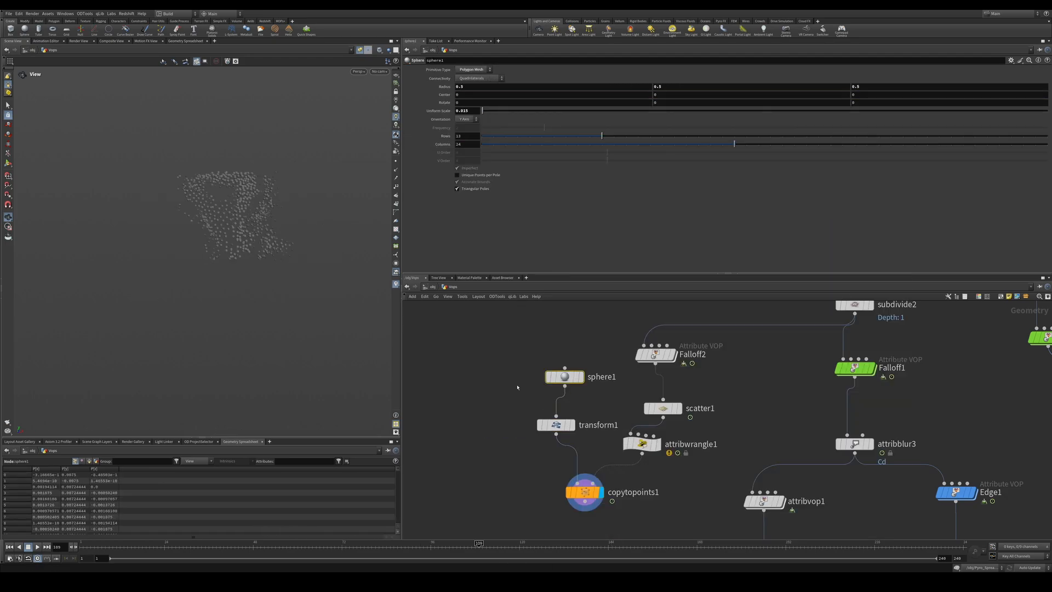
pyautogui.press('Delete')
pyautogui.press('Tab')
pyautogui.write('box')
pyautogui.press('Return')
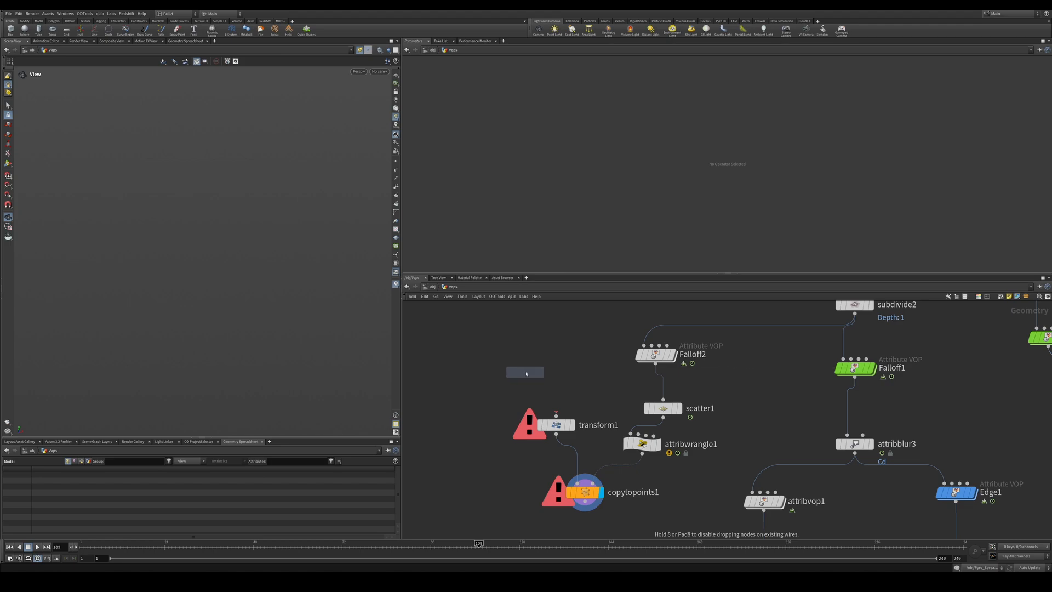
pyautogui.click(529, 367)
pyautogui.moveTo(529, 376); pyautogui.dragTo(556, 415)
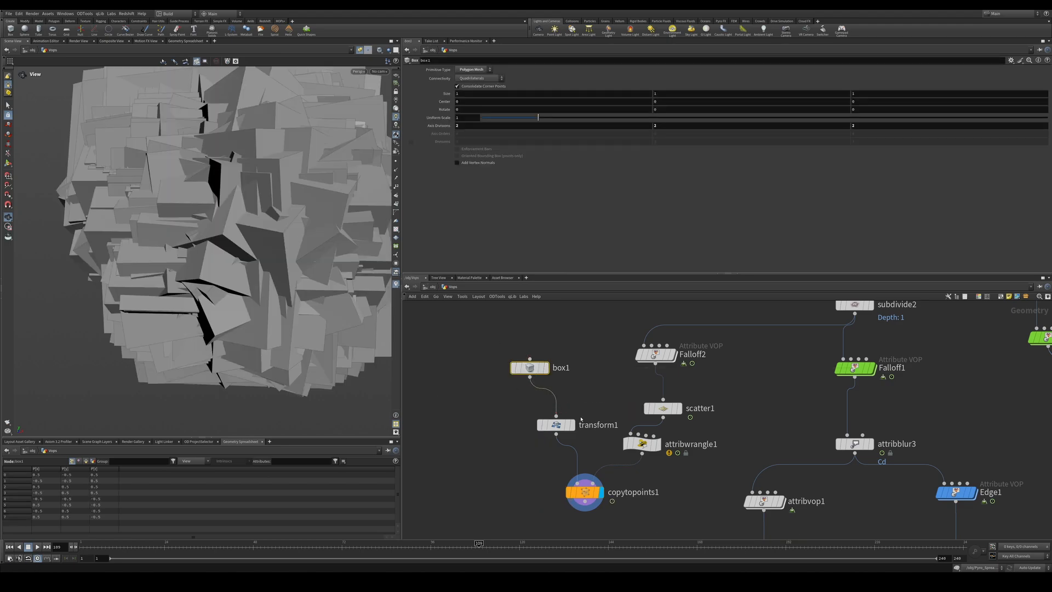
pyautogui.click(556, 424)
pyautogui.moveTo(496, 132); pyautogui.dragTo(483, 128)
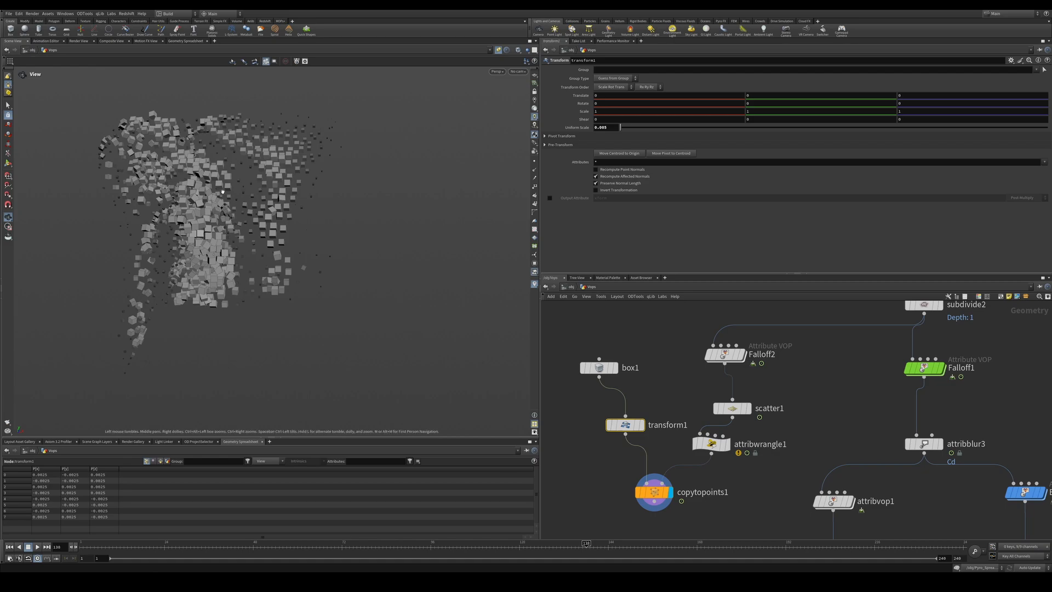
pyautogui.moveTo(737, 479); pyautogui.dragTo(700, 401, button='middle')
pyautogui.press('Tab')
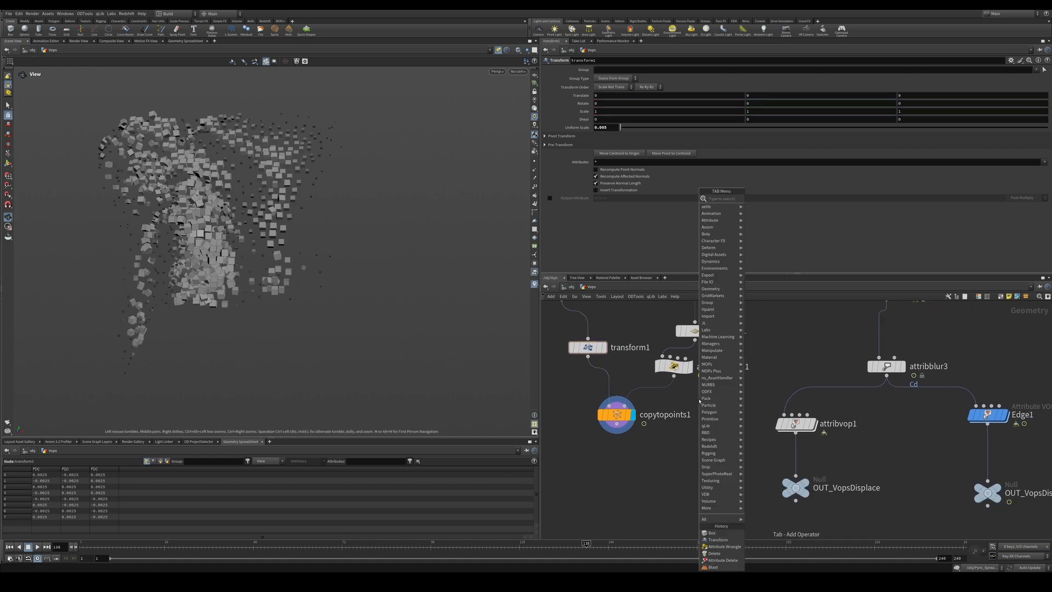
pyautogui.write('wra')
pyautogui.press('Return')
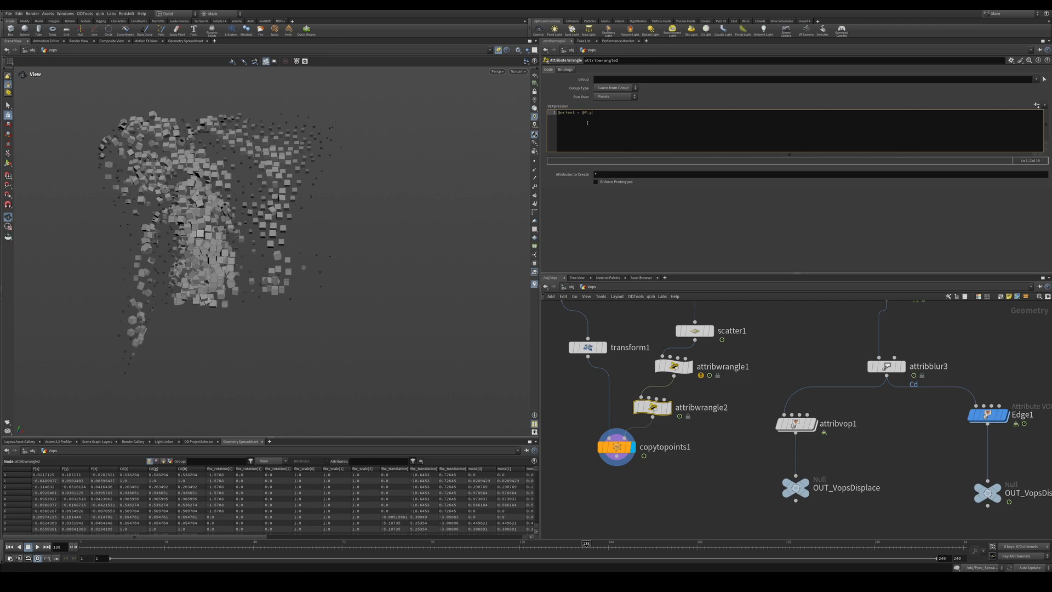
pyautogui.moveTo(87, 543); pyautogui.dragTo(556, 543)
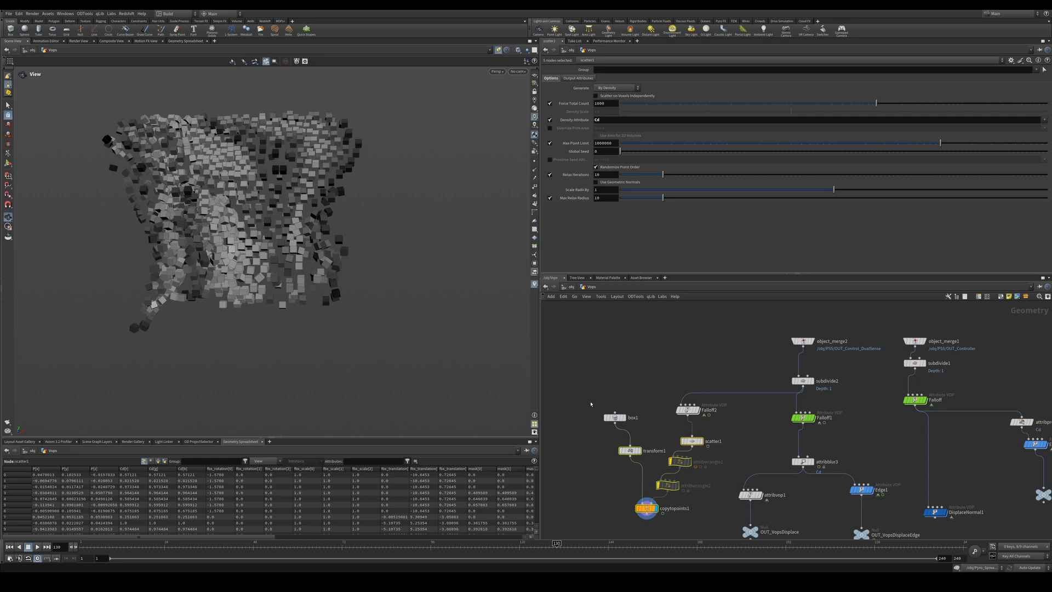
# Delete box1, transform1, scatter1, both attribute wrangles and copytopoints1 from the Falloff2 branch.
pyautogui.moveTo(591, 404); pyautogui.dragTo(650, 463)
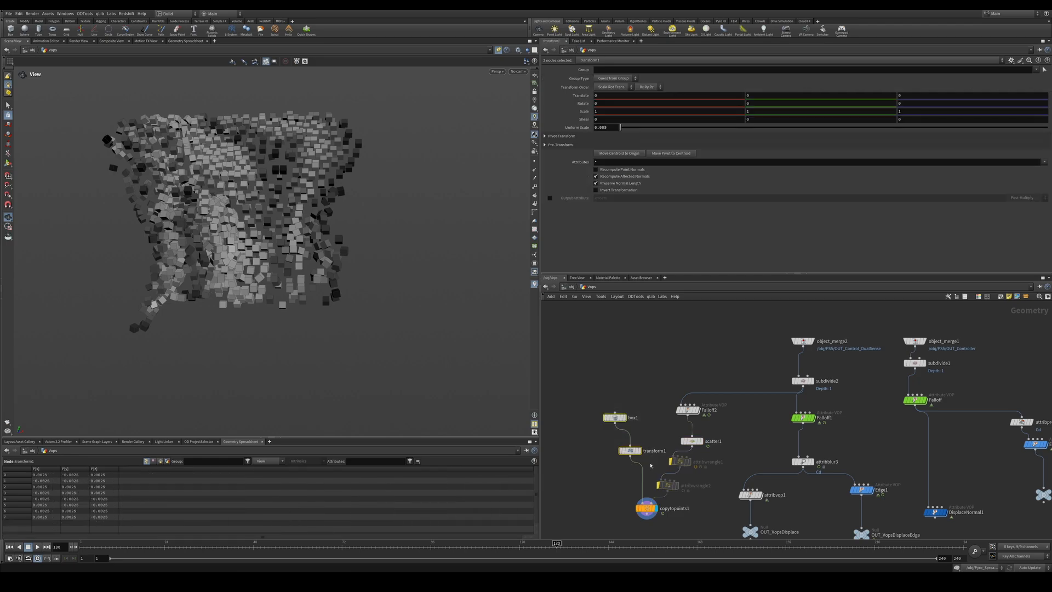
pyautogui.press('Delete')
pyautogui.moveTo(581, 438); pyautogui.dragTo(712, 540)
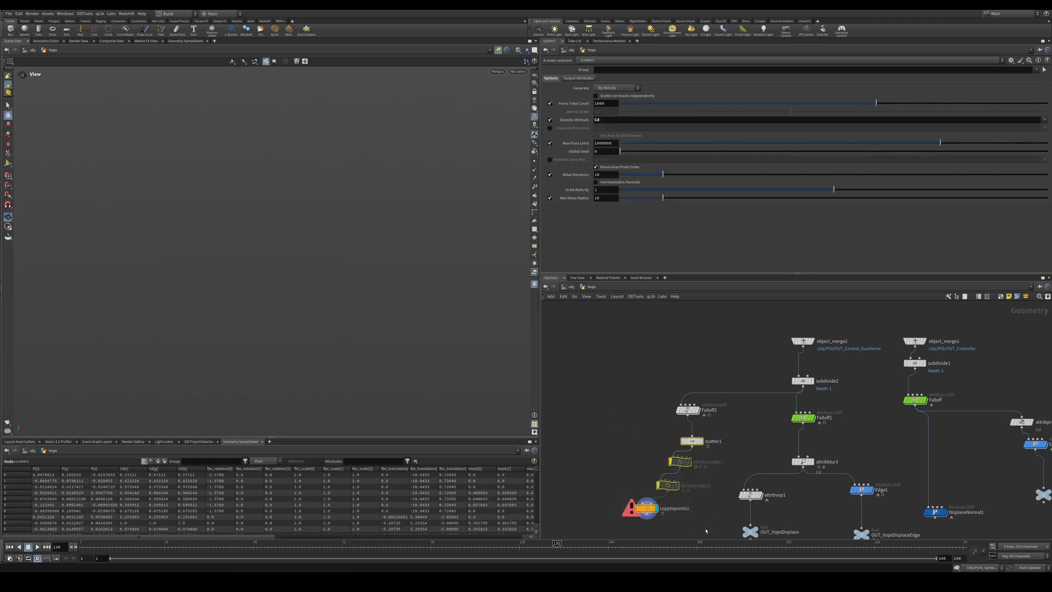
pyautogui.press('Delete')
# Display Falloff1 and scrub its mask through the timeline, then display attribblur3 to compare the blurred Cd.
pyautogui.scroll(4, 690, 427)
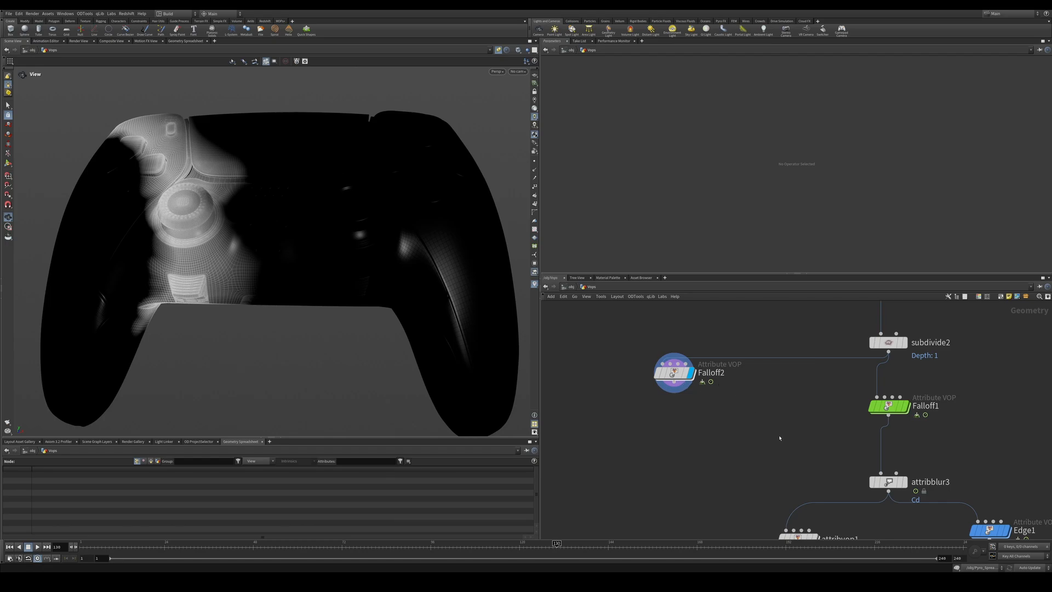
pyautogui.moveTo(778, 427); pyautogui.dragTo(684, 408, button='middle')
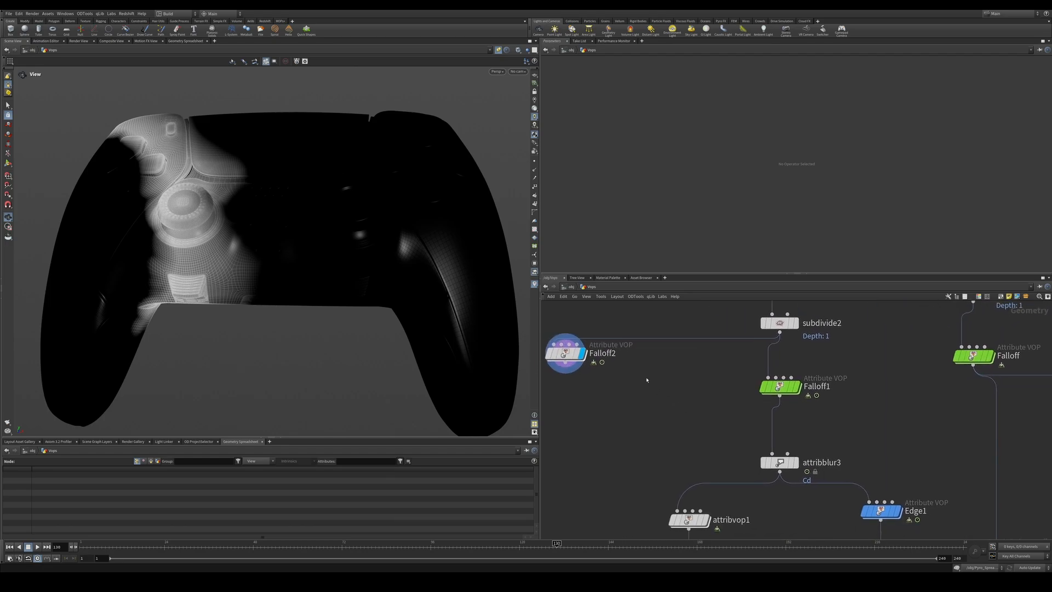
pyautogui.click(798, 386)
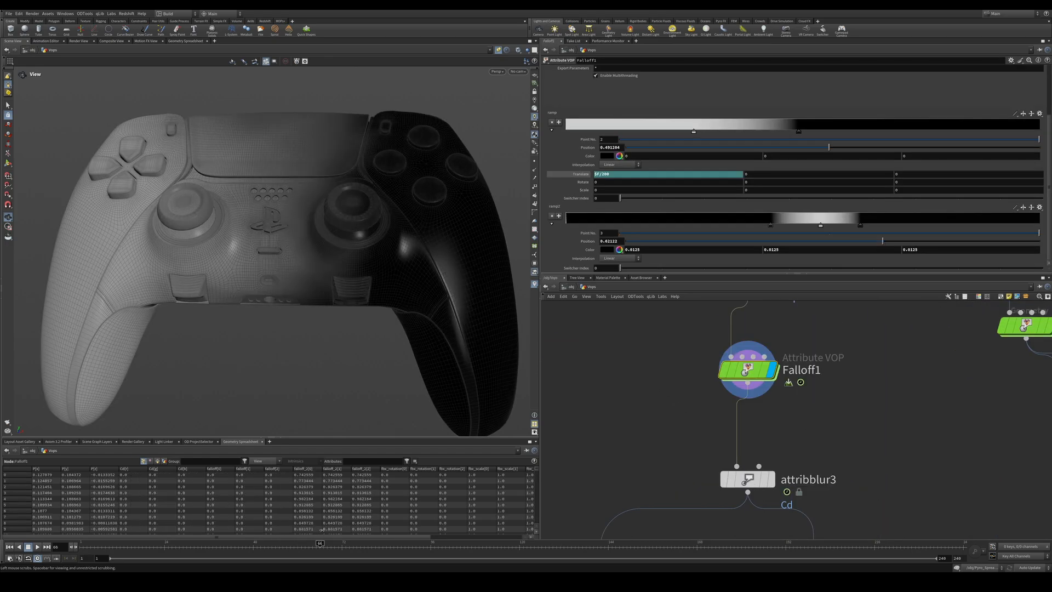
pyautogui.moveTo(321, 530); pyautogui.dragTo(338, 530)
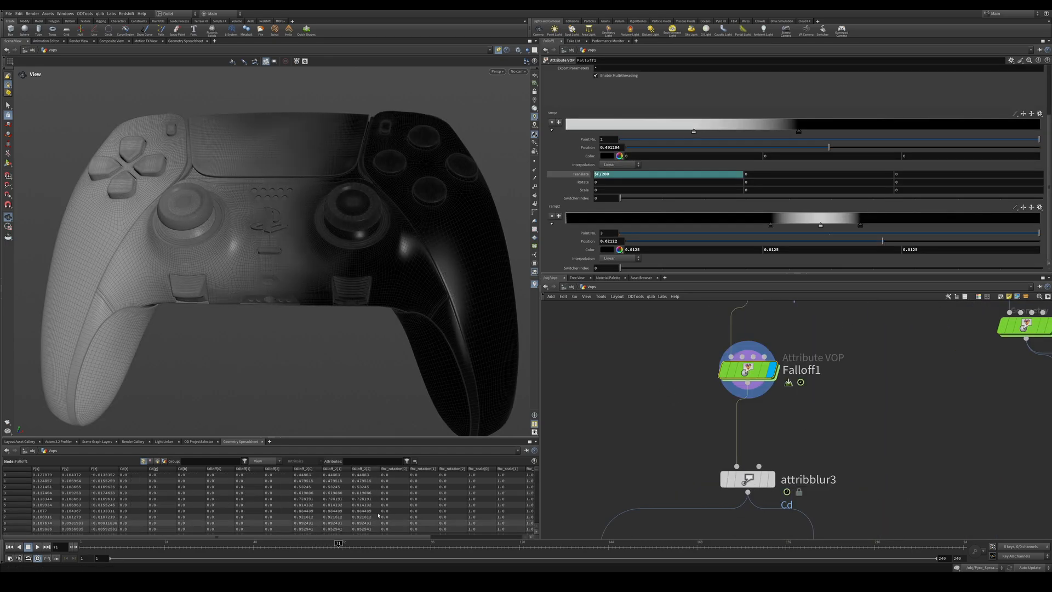
pyautogui.moveTo(815, 455)
pyautogui.mouseDown(button='middle')
pyautogui.moveTo(793, 355)
pyautogui.moveTo(787, 423)
pyautogui.mouseUp(button='middle')
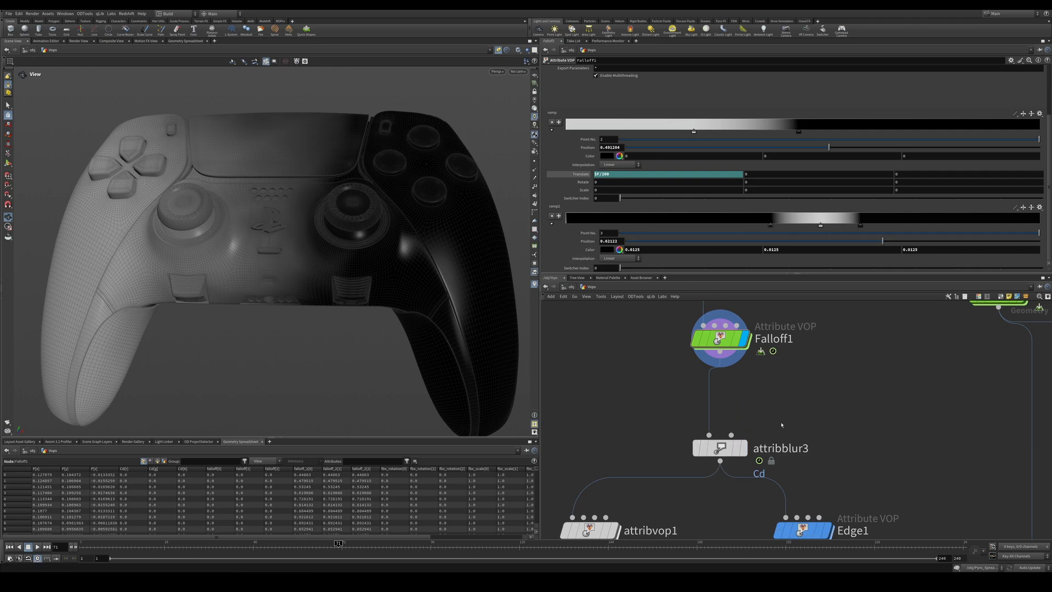
pyautogui.click(739, 452)
pyautogui.click(746, 449)
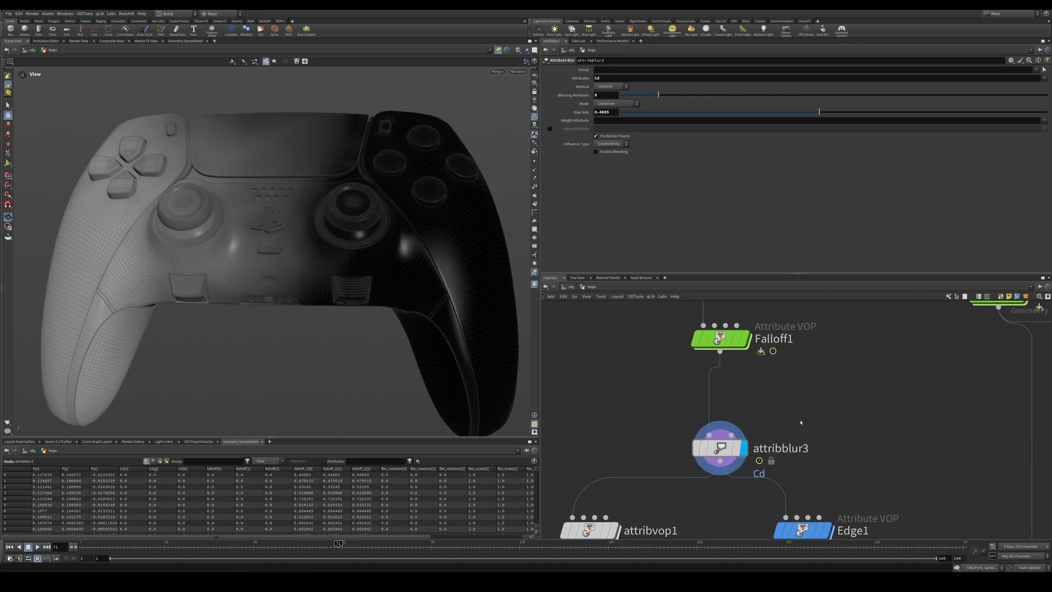
# Display Edge1 and scrub the timeline to preview its edge mask on the controller.
pyautogui.moveTo(789, 417); pyautogui.dragTo(748, 355, button='middle')
pyautogui.moveTo(762, 467); pyautogui.dragTo(745, 398, button='middle')
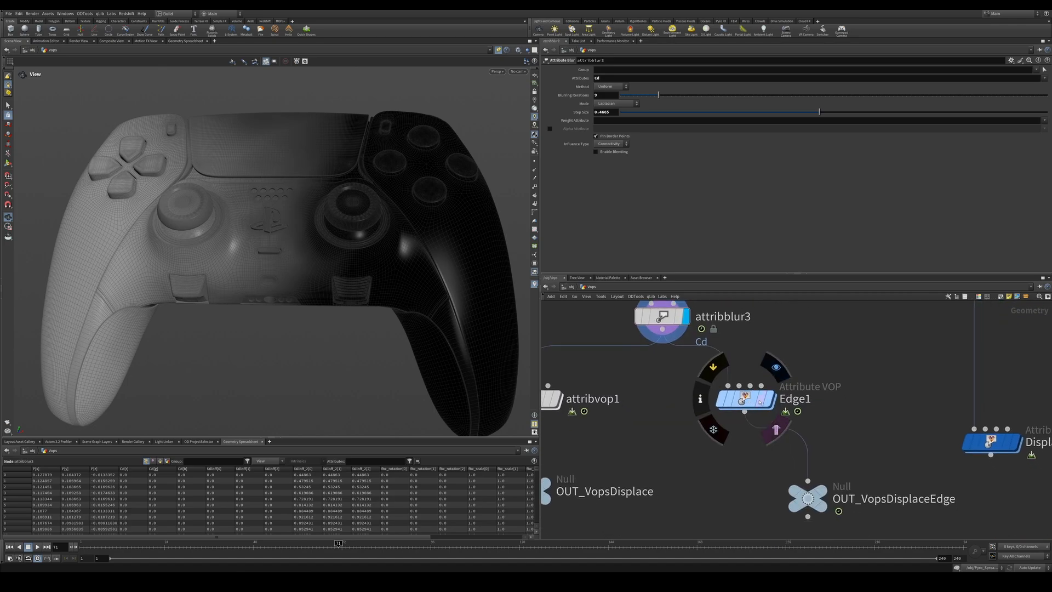
pyautogui.click(776, 367)
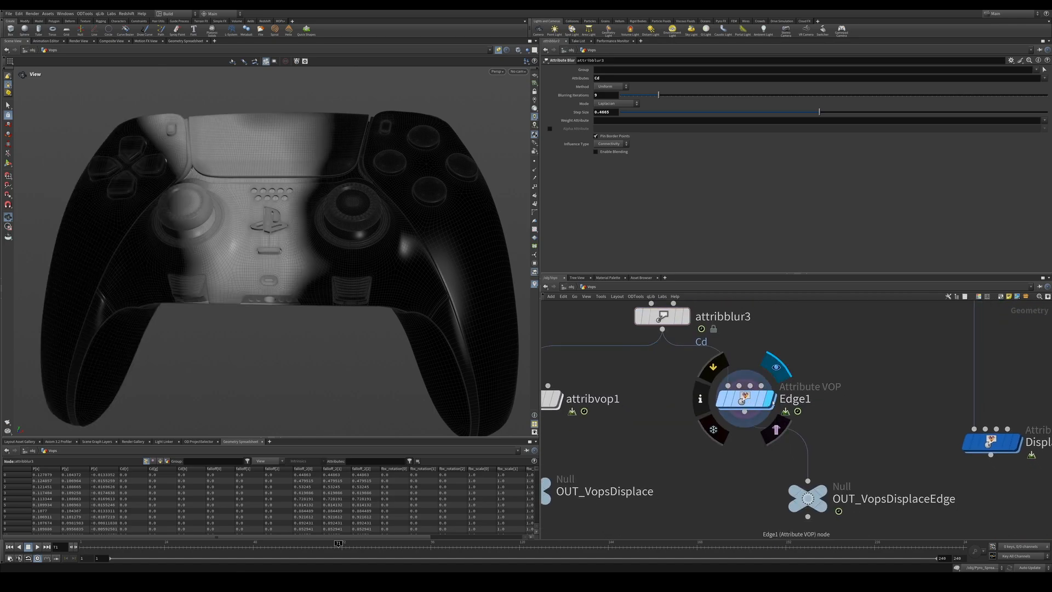
pyautogui.moveTo(338, 544)
pyautogui.mouseDown()
pyautogui.moveTo(196, 551)
pyautogui.moveTo(247, 546)
pyautogui.mouseUp()
# Examine how ramp1 and the EdgeFalloff and ColorFalloff binds are connected inside Edge1, then return to Vops and scrub the edge mask.
pyautogui.doubleClick(743, 398)
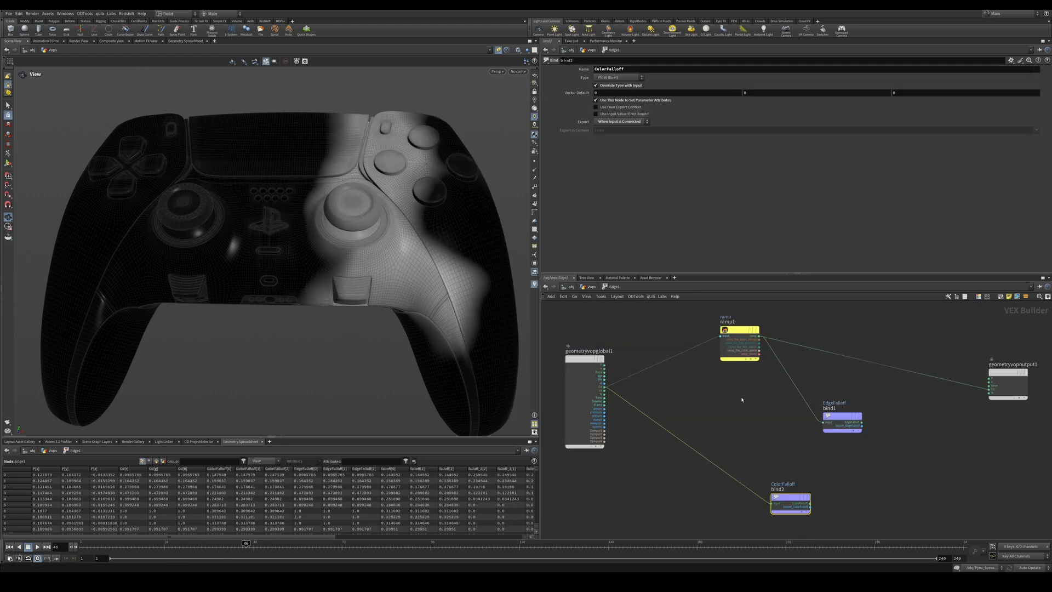
pyautogui.scroll(4, 596, 385)
pyautogui.moveTo(735, 416); pyautogui.dragTo(693, 504, button='middle')
pyautogui.scroll(-4, 693, 504)
pyautogui.scroll(2, 730, 465)
pyautogui.moveTo(718, 371); pyautogui.dragTo(817, 473)
pyautogui.moveTo(816, 473); pyautogui.dragTo(780, 403, button='middle')
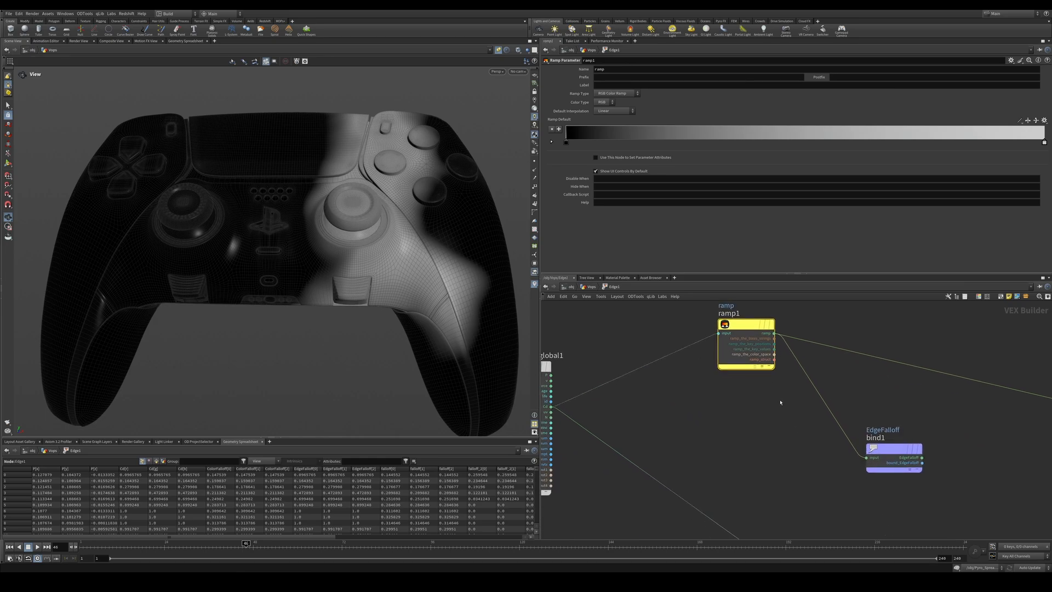
pyautogui.moveTo(888, 405); pyautogui.dragTo(916, 437, button='middle')
pyautogui.scroll(-1, 841, 437)
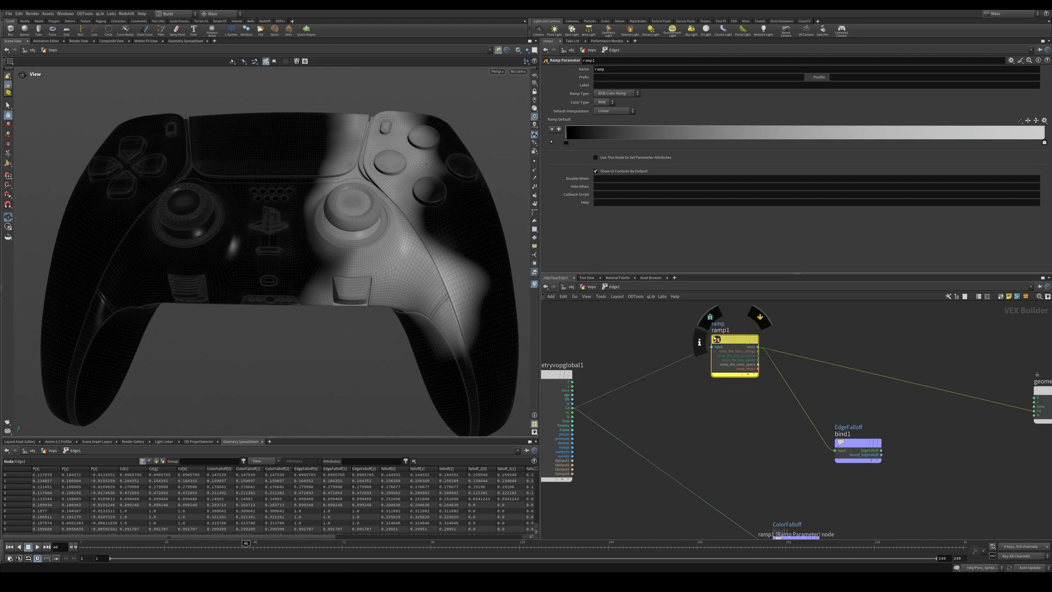
pyautogui.moveTo(966, 441); pyautogui.dragTo(805, 442, button='middle')
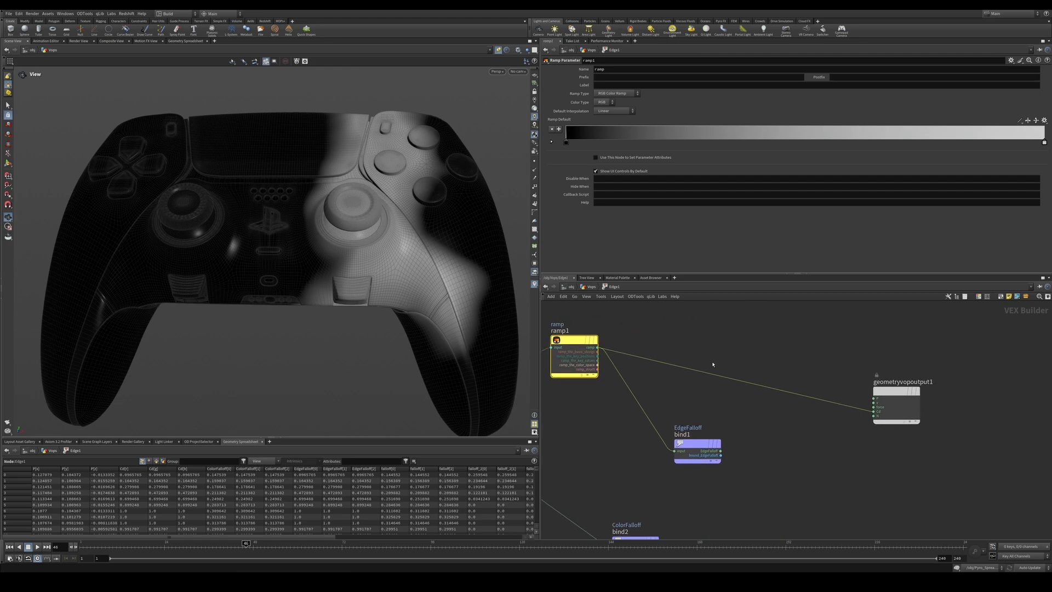
pyautogui.moveTo(721, 403); pyautogui.dragTo(834, 427, button='middle')
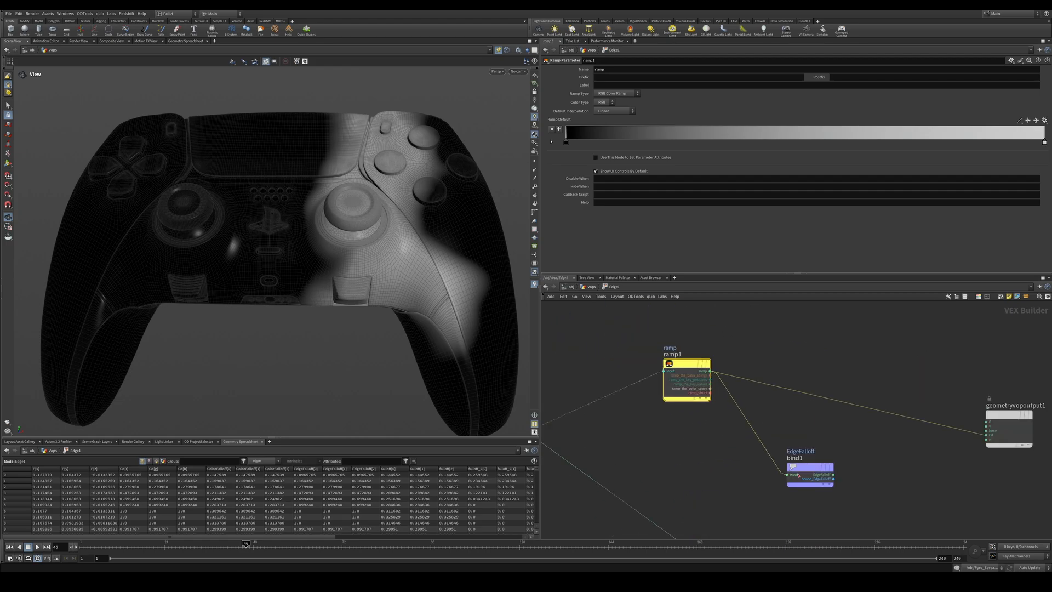
pyautogui.moveTo(744, 471); pyautogui.dragTo(717, 401, button='middle')
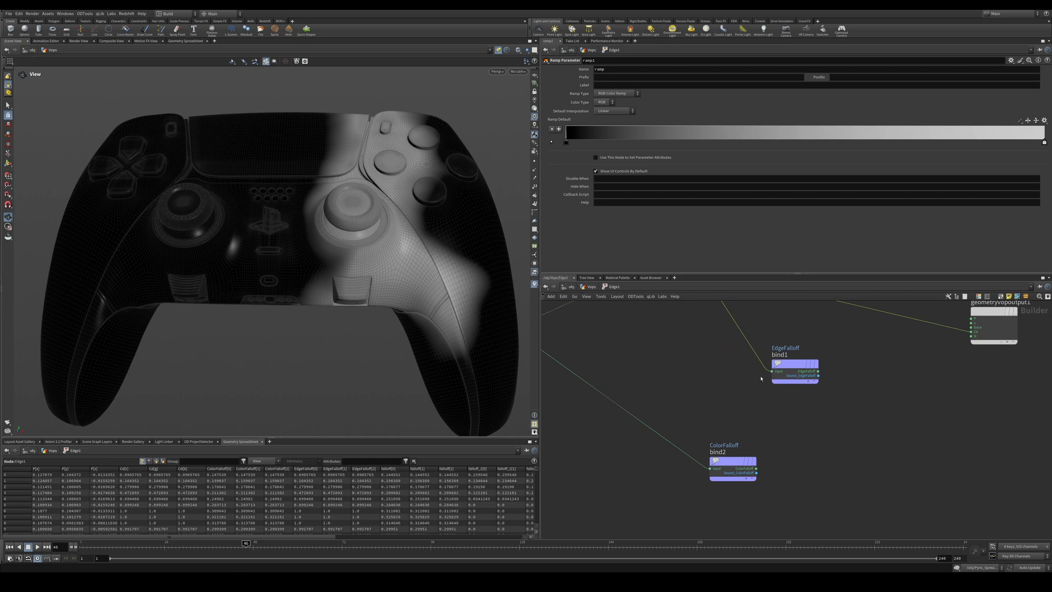
pyautogui.moveTo(857, 408); pyautogui.dragTo(881, 491, button='middle')
pyautogui.click(591, 286)
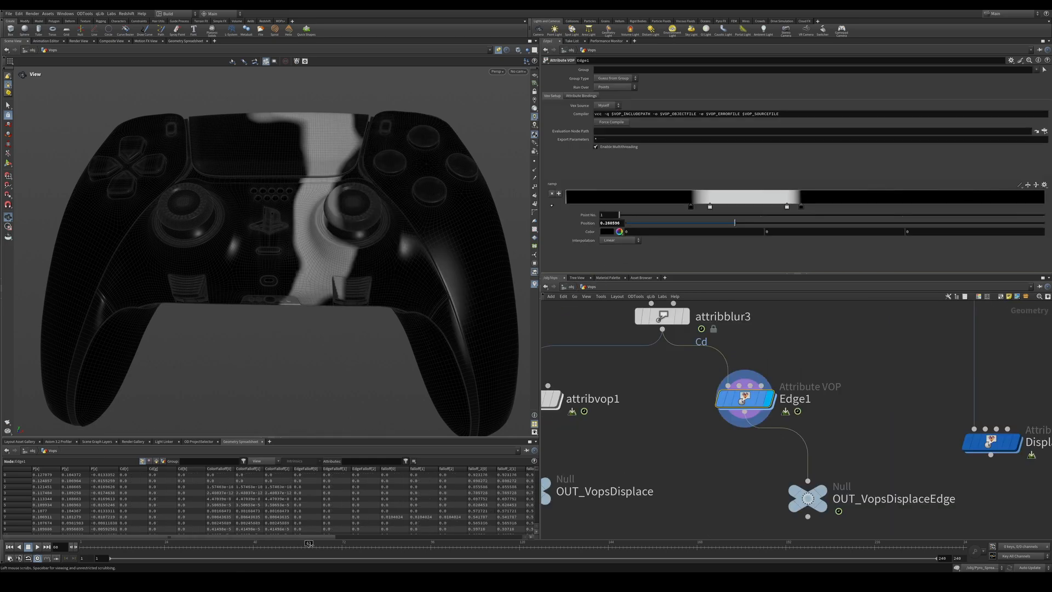
pyautogui.moveTo(400, 538); pyautogui.dragTo(423, 540)
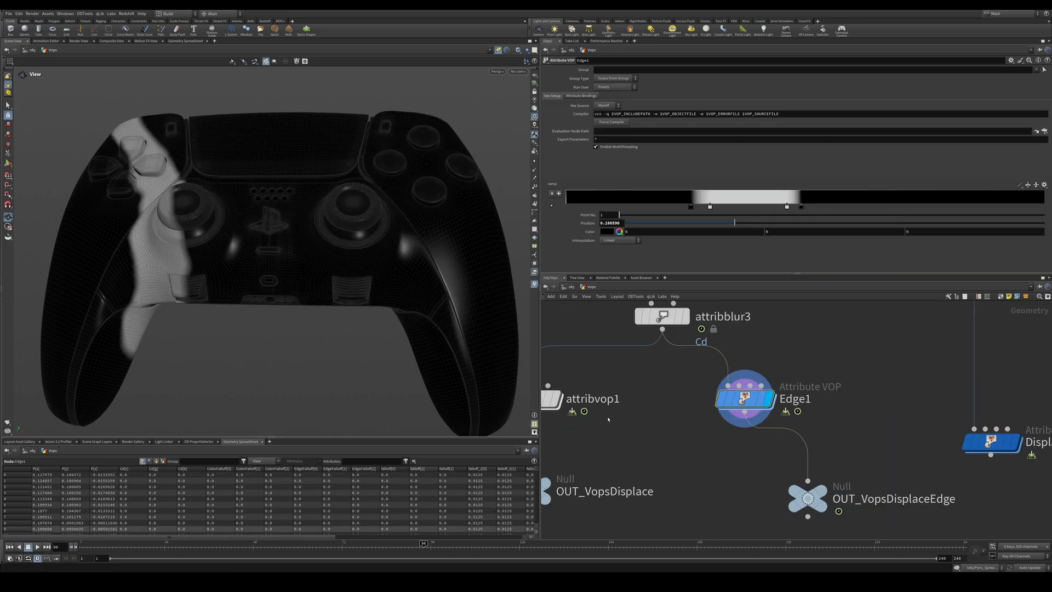
# Try wiring Falloff2 into attribblur3 in place of Falloff1 and scrub the timeline to preview the edge mask.
pyautogui.scroll(-3, 612, 410)
pyautogui.moveTo(647, 399); pyautogui.dragTo(675, 492, button='middle')
pyautogui.moveTo(731, 359); pyautogui.dragTo(623, 408)
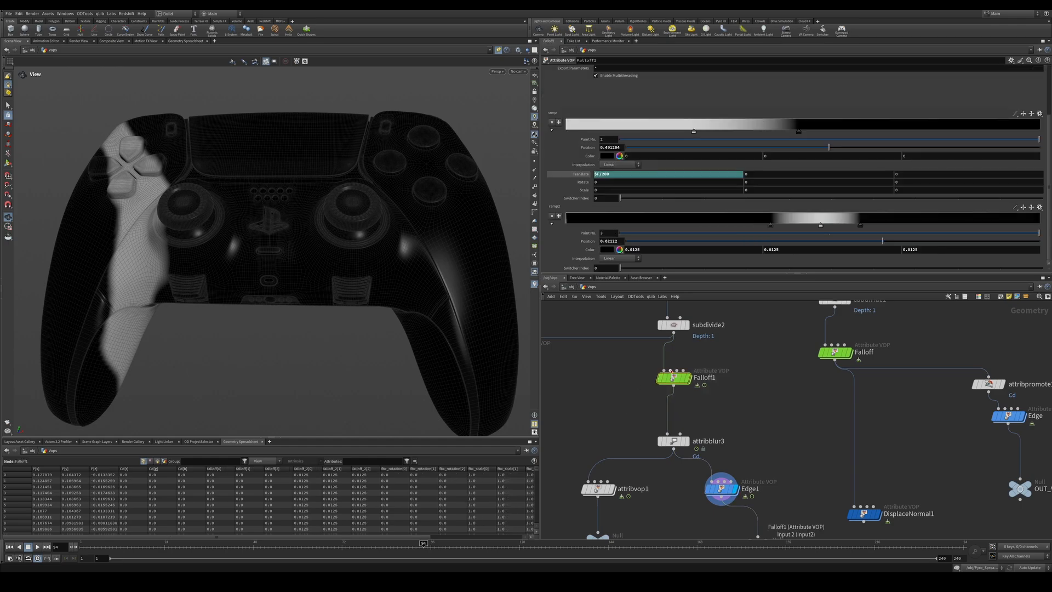
pyautogui.moveTo(562, 377); pyautogui.dragTo(638, 378, button='middle')
pyautogui.moveTo(617, 393); pyautogui.dragTo(743, 437)
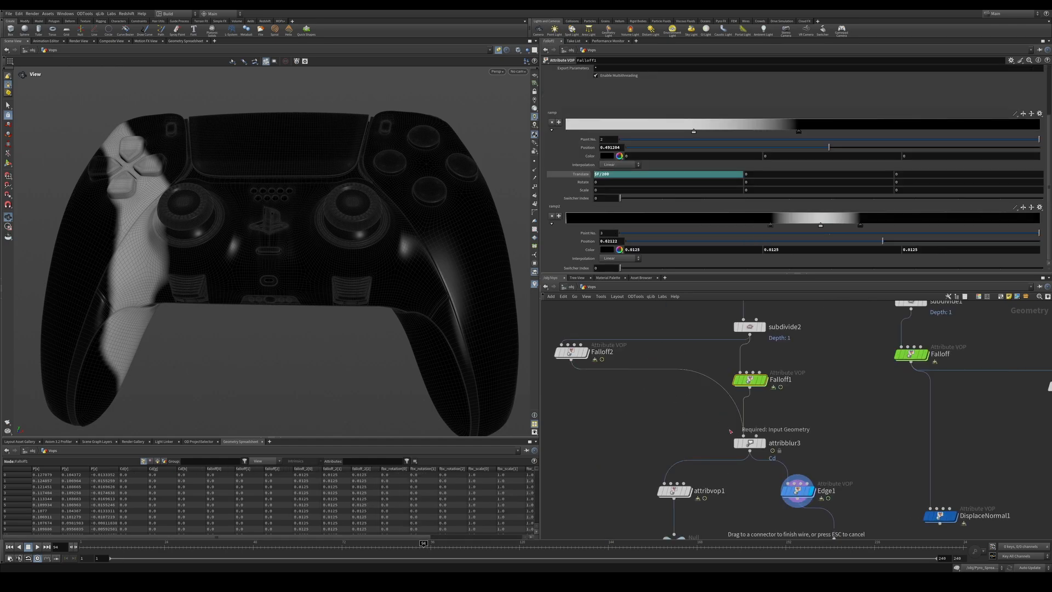
pyautogui.moveTo(624, 411); pyautogui.dragTo(649, 412, button='middle')
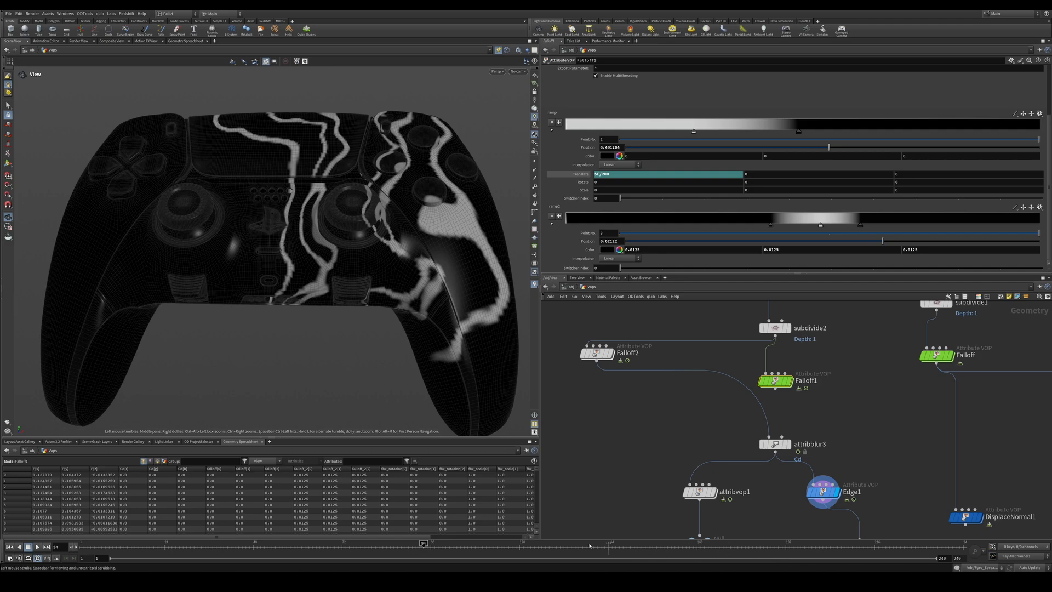
pyautogui.moveTo(424, 544); pyautogui.dragTo(489, 543)
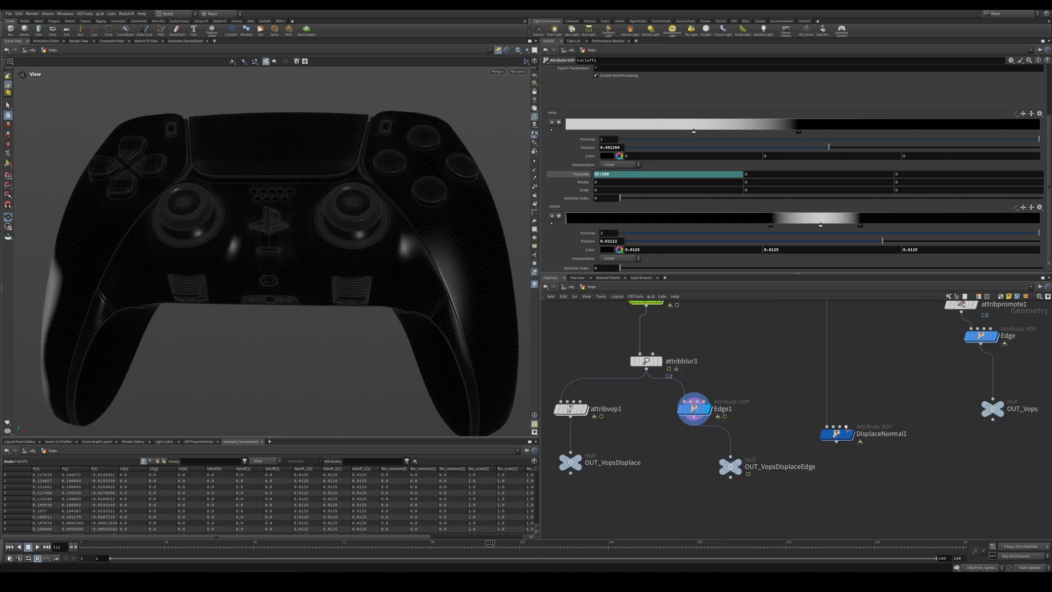
# Wire Edge1's output into DisplaceNormal1 and scrub the timeline back to frame 51 to preview the displacement.
pyautogui.scroll(-3, 871, 380)
pyautogui.moveTo(870, 381); pyautogui.dragTo(867, 420, button='middle')
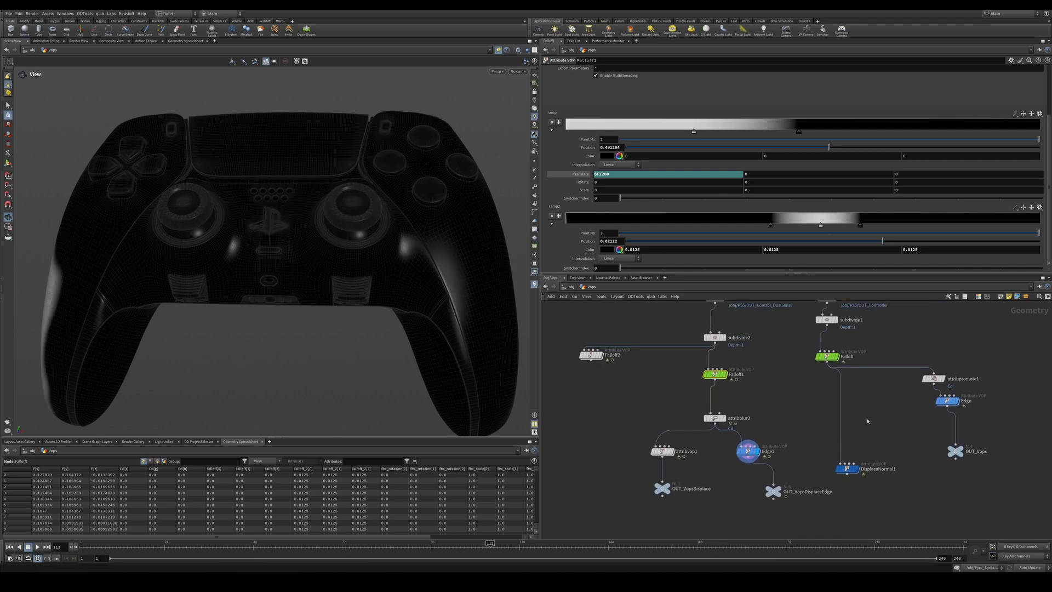
pyautogui.scroll(3, 848, 434)
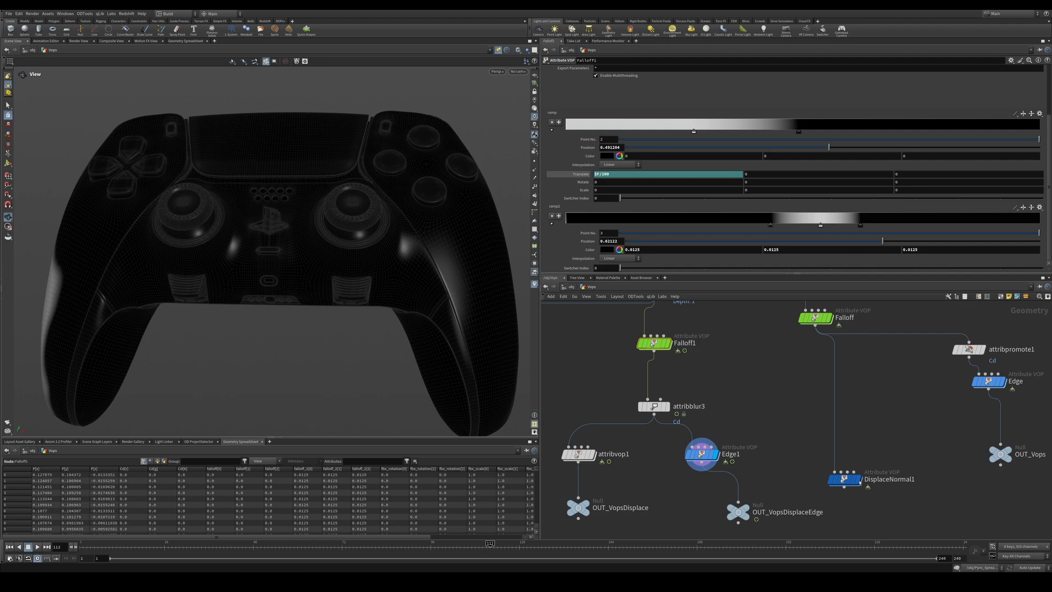
pyautogui.moveTo(833, 471); pyautogui.dragTo(728, 474)
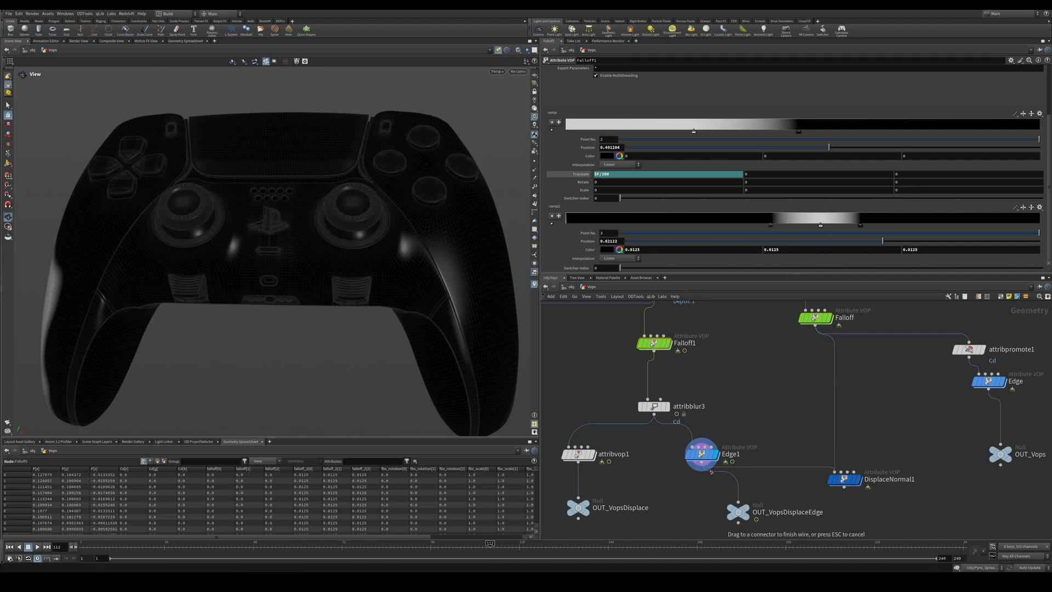
pyautogui.click(711, 471)
pyautogui.moveTo(489, 542); pyautogui.dragTo(266, 542)
# Go inside DisplaceNormal1 and examine how geometryvopglobal1 and multiply1 feed the nN and amount inputs of displacenml1.
pyautogui.scroll(3, 786, 438)
pyautogui.doubleClick(786, 441)
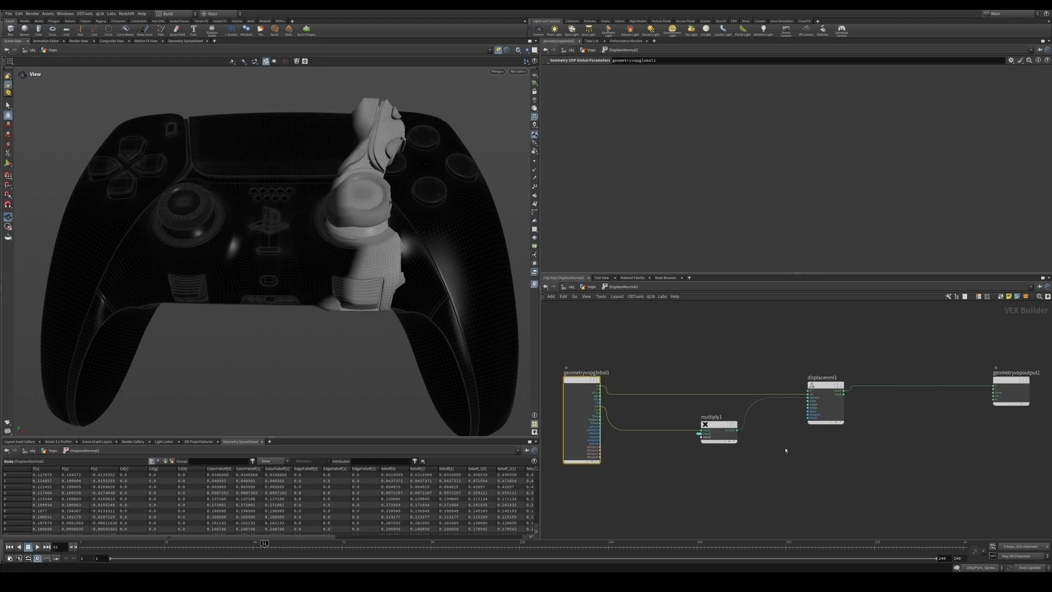
pyautogui.scroll(3, 630, 394)
pyautogui.scroll(-2, 679, 399)
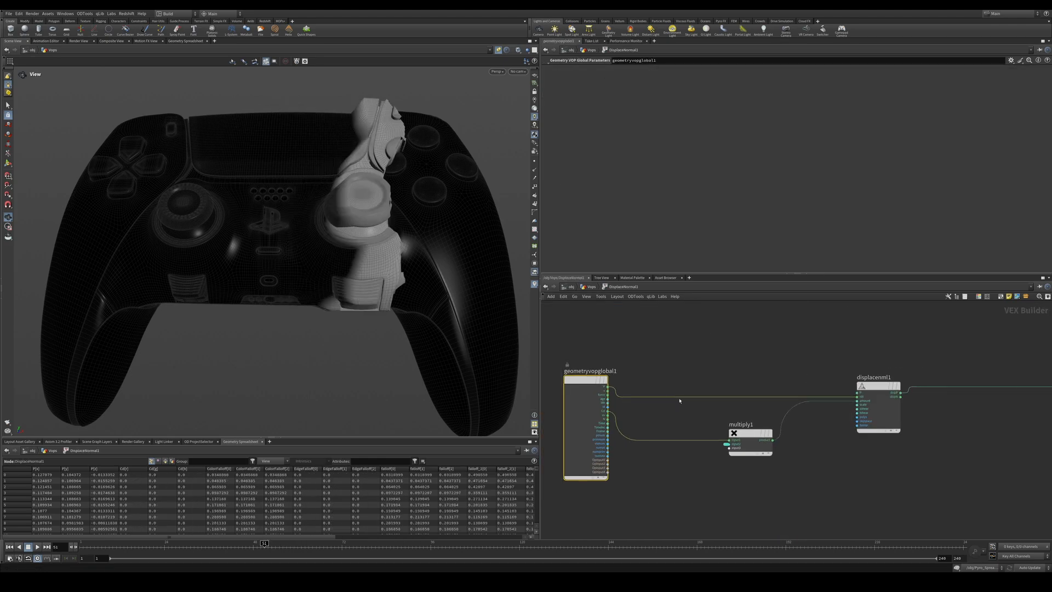
pyautogui.moveTo(882, 385); pyautogui.dragTo(836, 374)
pyautogui.click(830, 390)
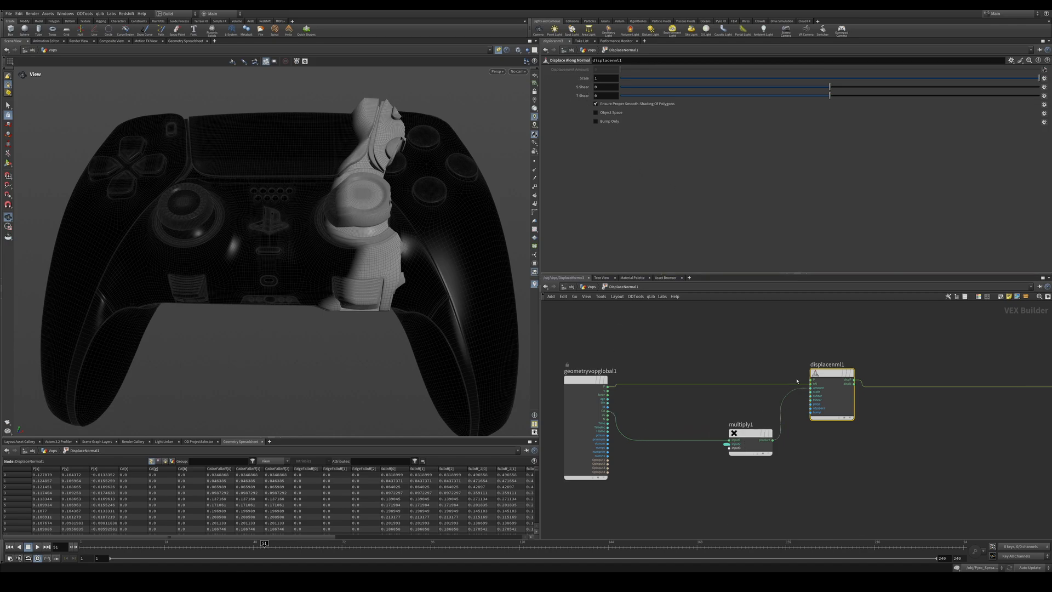
pyautogui.scroll(3, 818, 387)
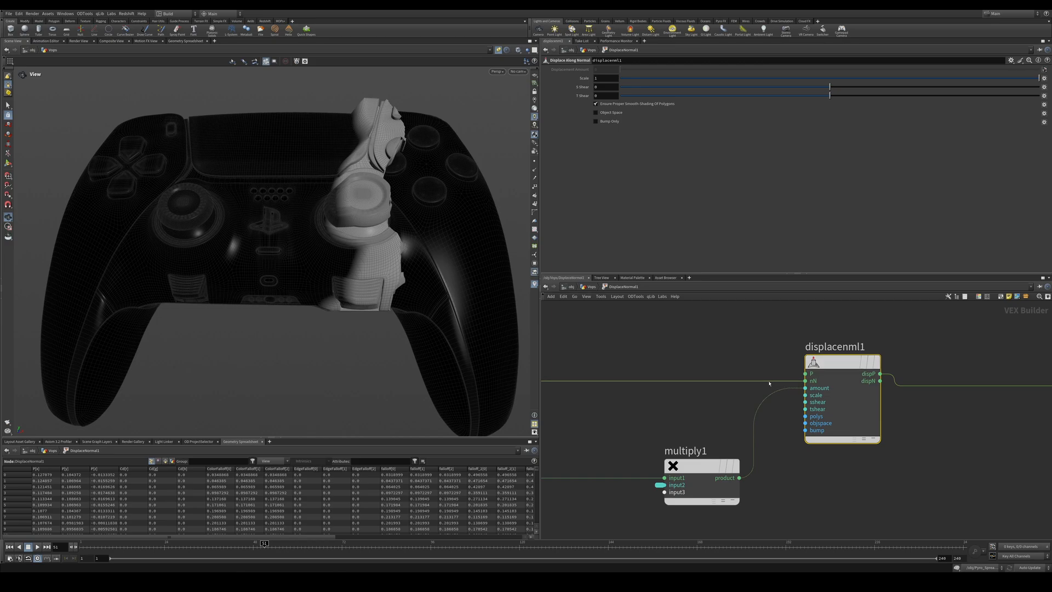
pyautogui.moveTo(664, 329); pyautogui.dragTo(752, 350, button='middle')
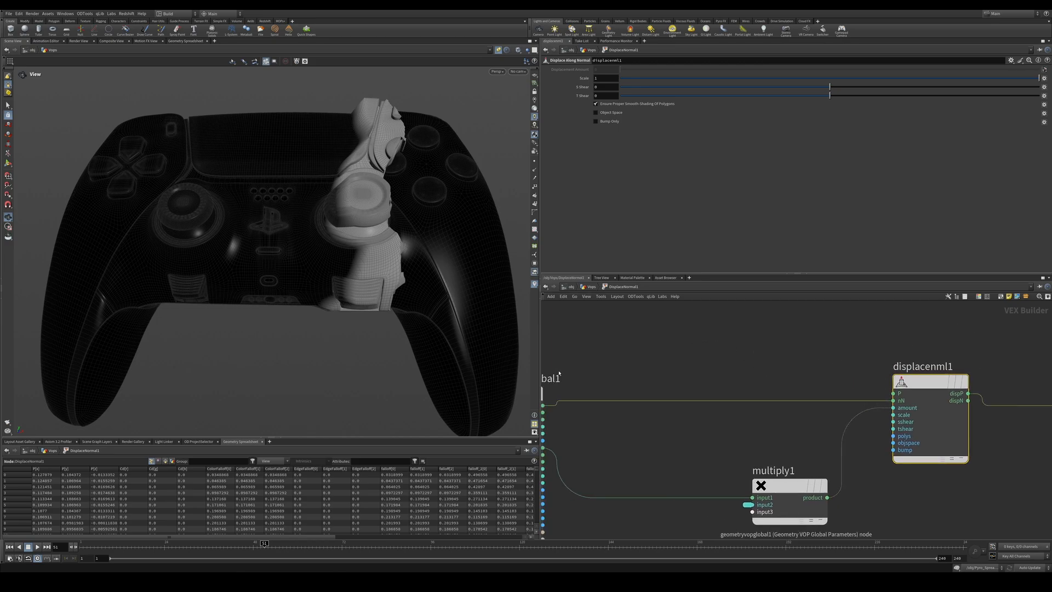
pyautogui.moveTo(556, 378); pyautogui.dragTo(626, 376, button='middle')
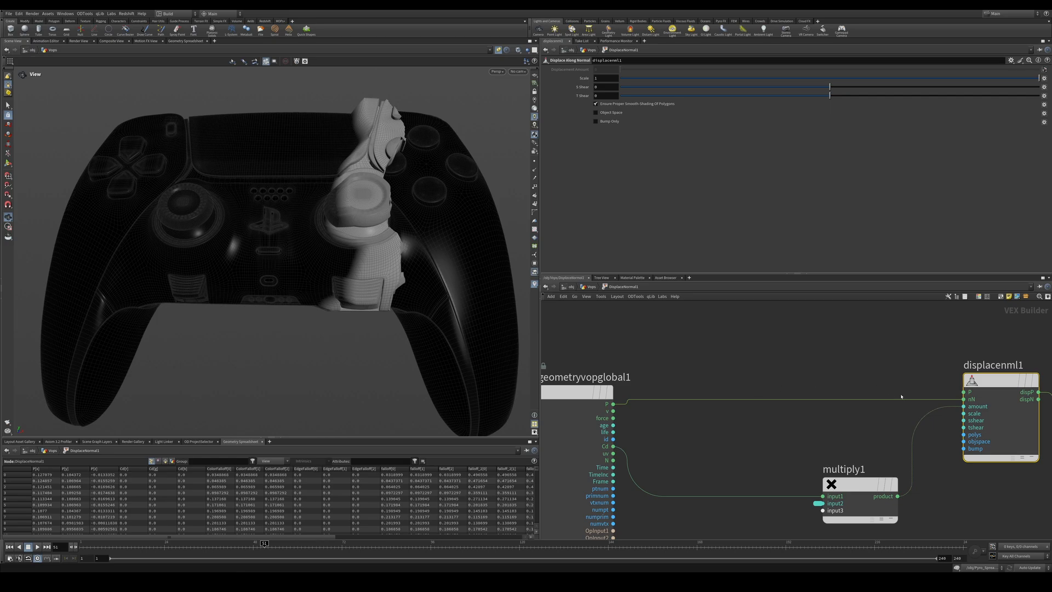
pyautogui.moveTo(915, 396); pyautogui.dragTo(726, 400, button='middle')
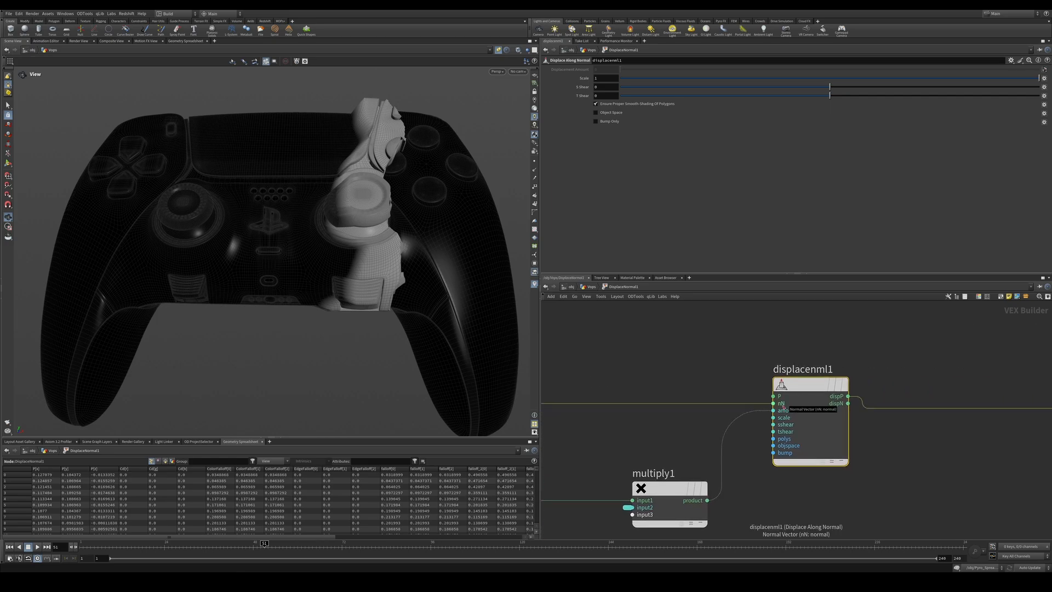
# Try wiring the global P into displacenml1's P input, inspect the controller, and reconnect it to nN.
pyautogui.moveTo(780, 403); pyautogui.dragTo(779, 396)
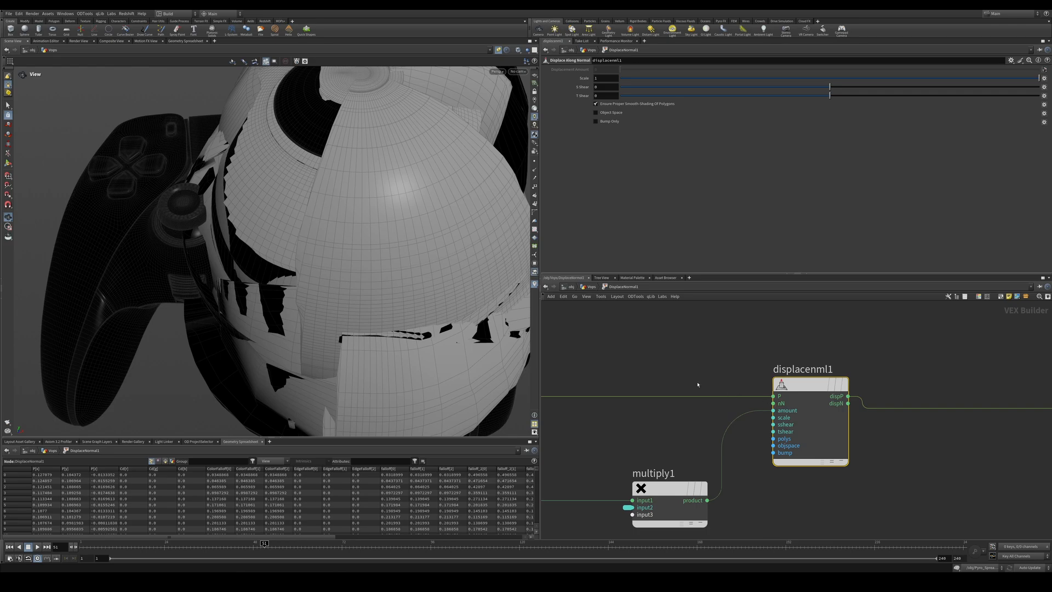
pyautogui.scroll(-4, 327, 254)
pyautogui.moveTo(326, 254)
pyautogui.mouseDown()
pyautogui.moveTo(378, 254)
pyautogui.moveTo(327, 254)
pyautogui.moveTo(329, 262)
pyautogui.mouseUp()
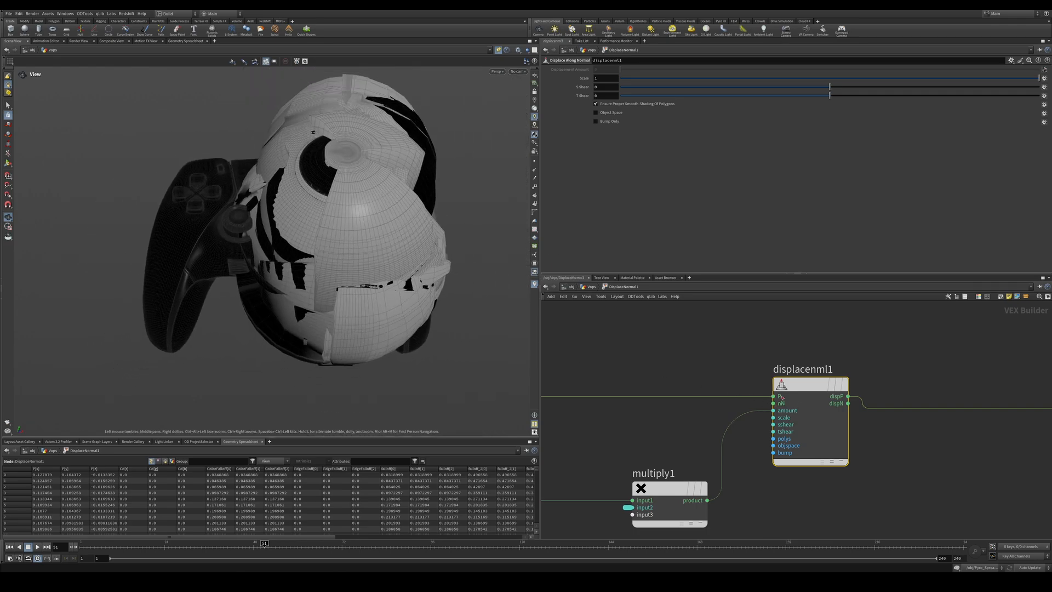
pyautogui.moveTo(773, 396); pyautogui.dragTo(773, 403)
# Connect displacenml1's dispN output to the N input of geometryvopoutput1, undoing and remaking the link to compare the shading.
pyautogui.moveTo(847, 403); pyautogui.dragTo(655, 421, button='middle')
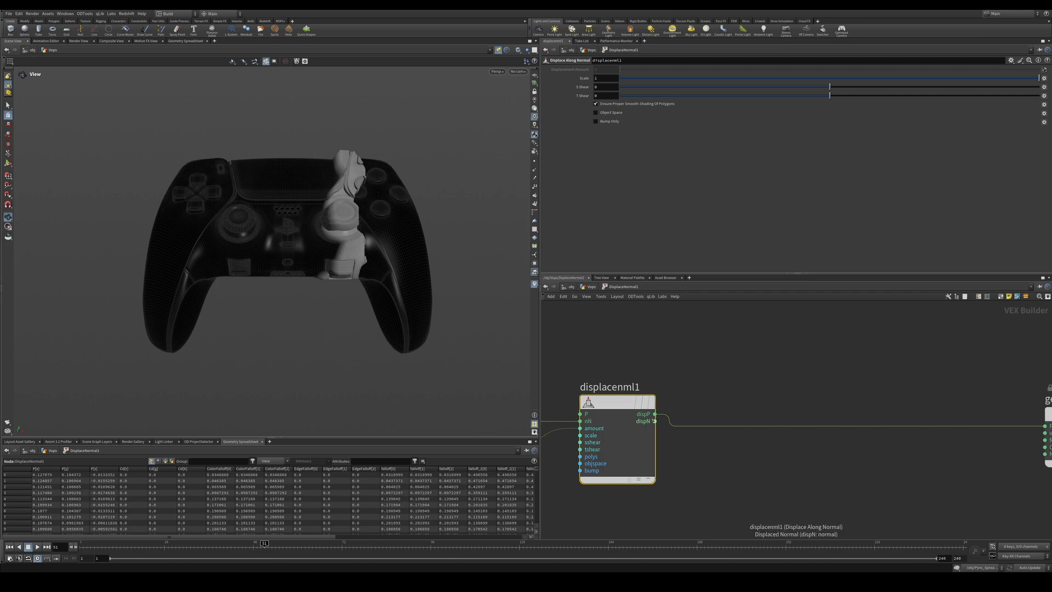
pyautogui.moveTo(883, 385); pyautogui.dragTo(815, 395, button='middle')
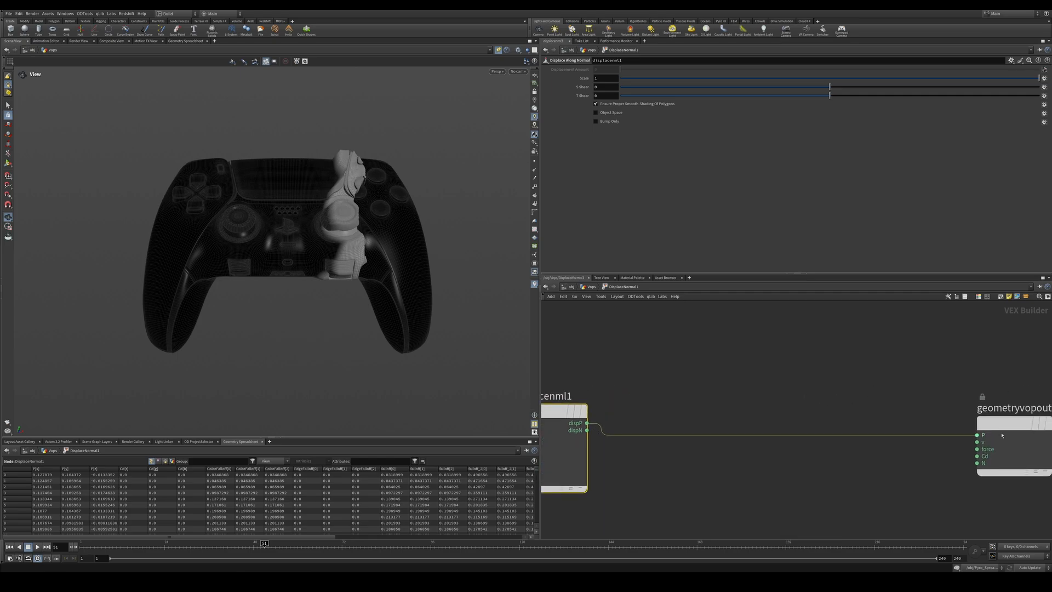
pyautogui.moveTo(586, 430); pyautogui.dragTo(977, 462)
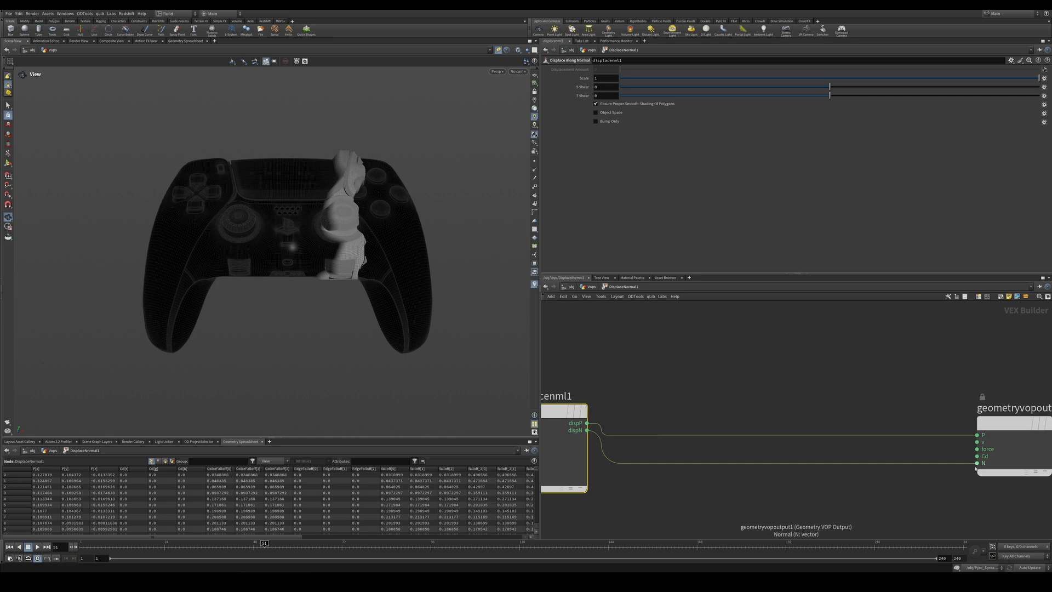
pyautogui.hotkey('ctrl', 'z')
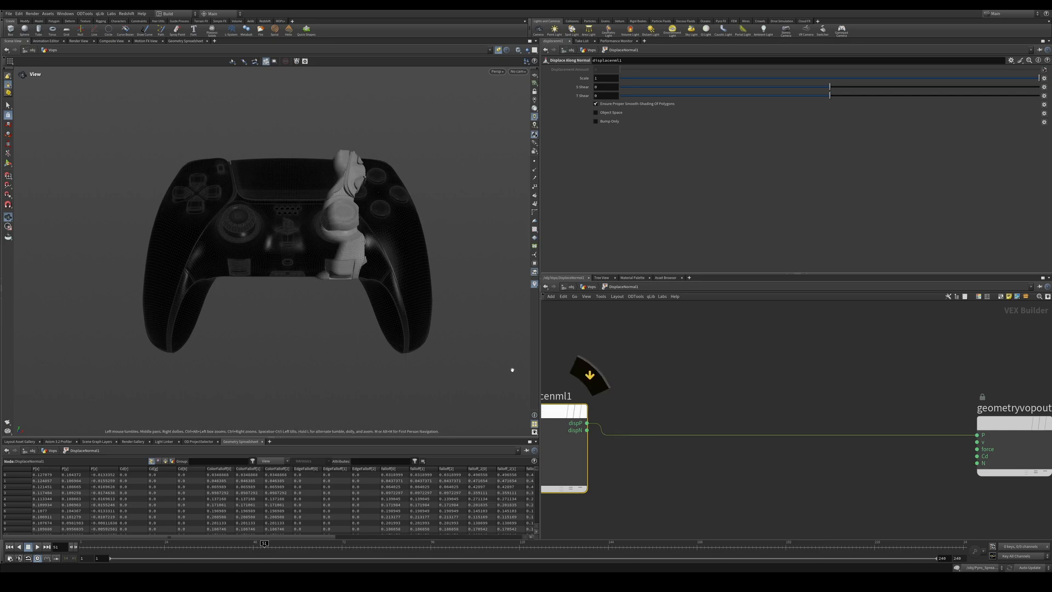
pyautogui.moveTo(587, 430); pyautogui.dragTo(977, 463)
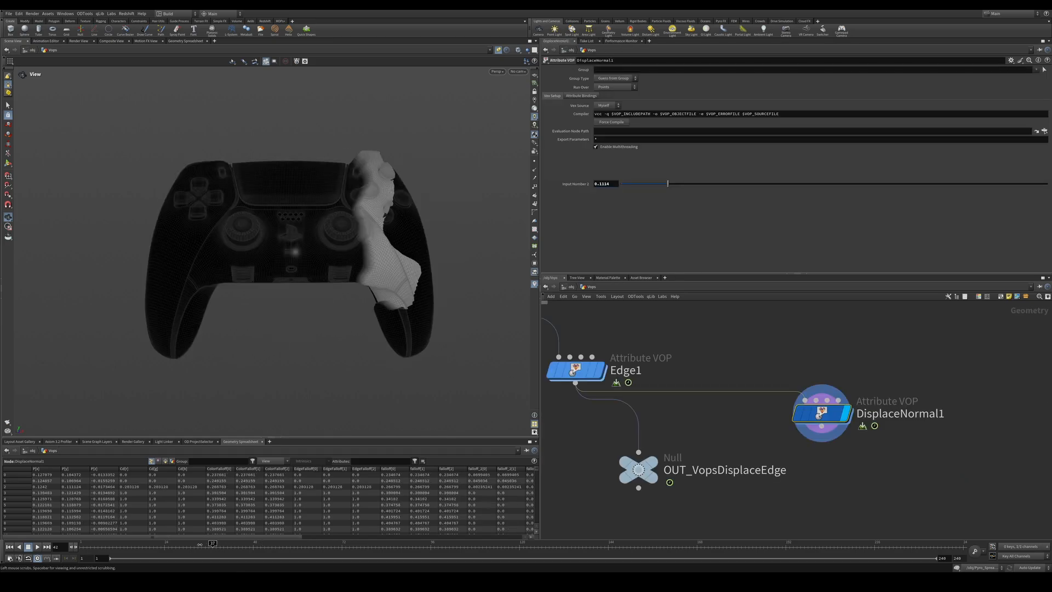
# Scrub the timeline and orbit the controller to inspect the displacement produced by DisplaceNormal1.
pyautogui.moveTo(208, 543)
pyautogui.mouseDown()
pyautogui.moveTo(172, 543)
pyautogui.moveTo(217, 543)
pyautogui.mouseUp()
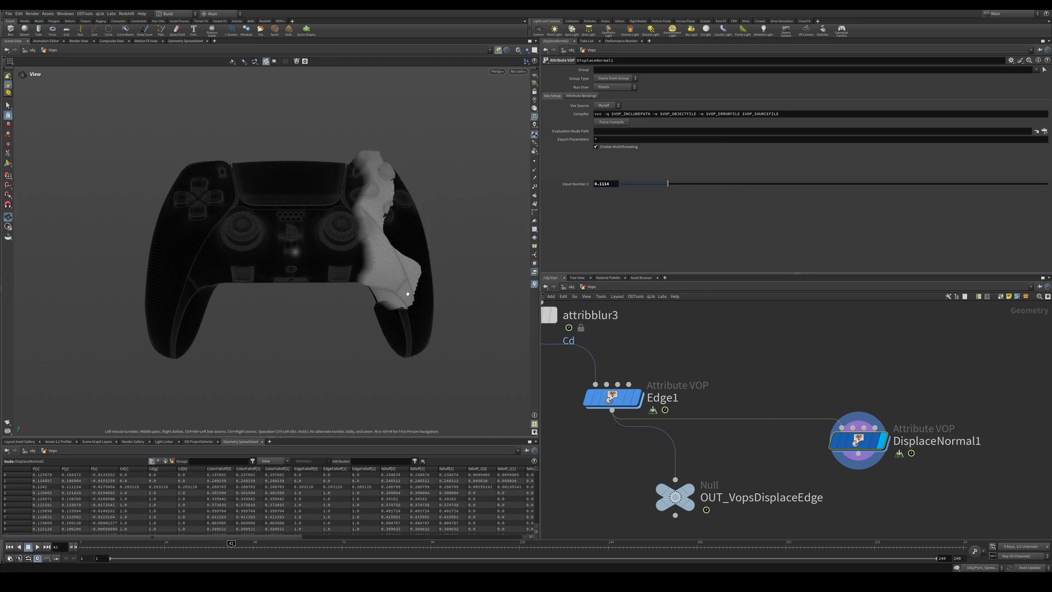
pyautogui.moveTo(345, 235); pyautogui.dragTo(324, 253)
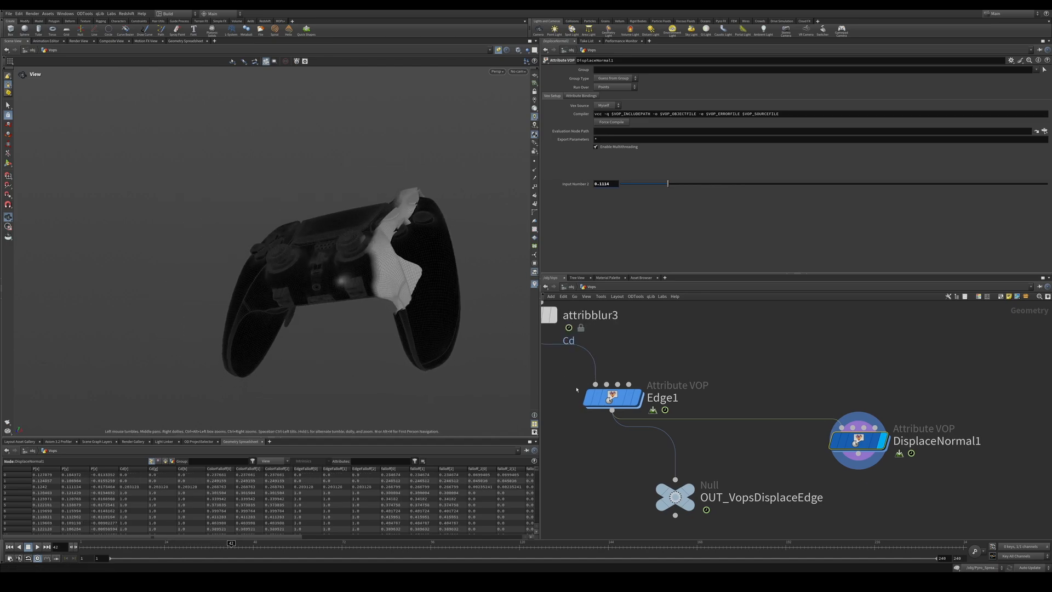
pyautogui.moveTo(697, 431); pyautogui.dragTo(687, 430, button='middle')
# Select Edge1 and move a point on its ramp to adjust the edge mask.
pyautogui.press('Tab')
pyautogui.click(602, 395)
pyautogui.moveTo(795, 207)
pyautogui.mouseDown()
pyautogui.moveTo(821, 209)
pyautogui.moveTo(801, 214)
pyautogui.mouseUp()
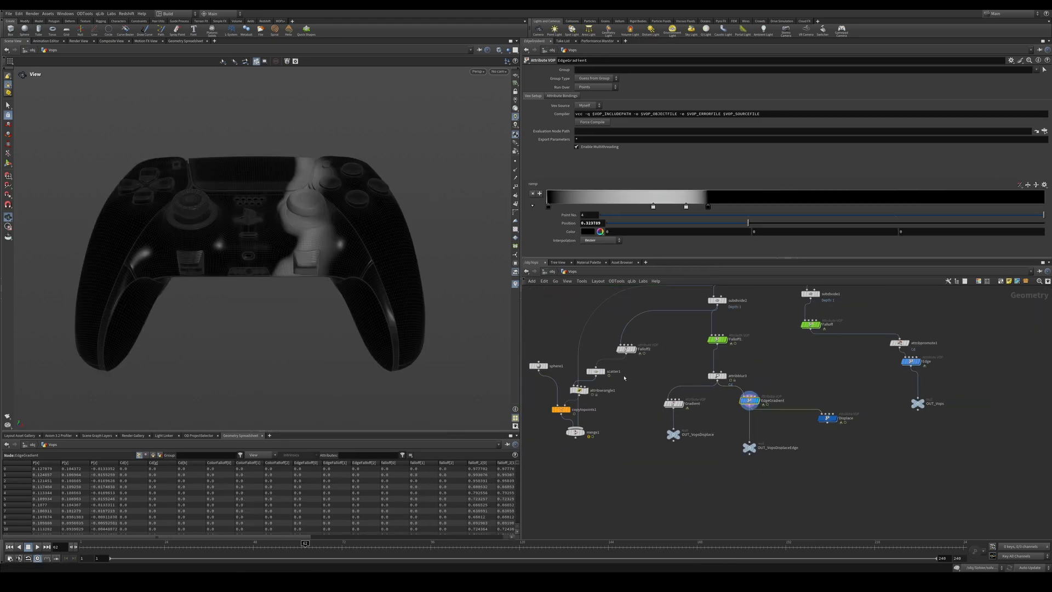
# Display Falloff2 to view its mask on the controller, followed by scatter1 to view the scattered points.
pyautogui.scroll(5, 740, 416)
pyautogui.moveTo(725, 381); pyautogui.dragTo(814, 376, button='middle')
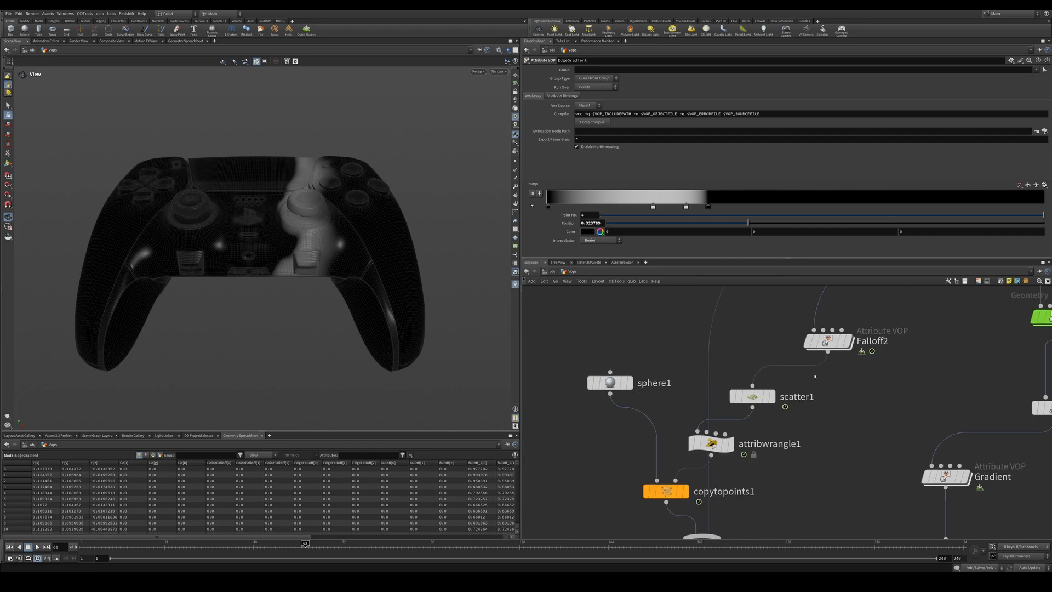
pyautogui.click(851, 342)
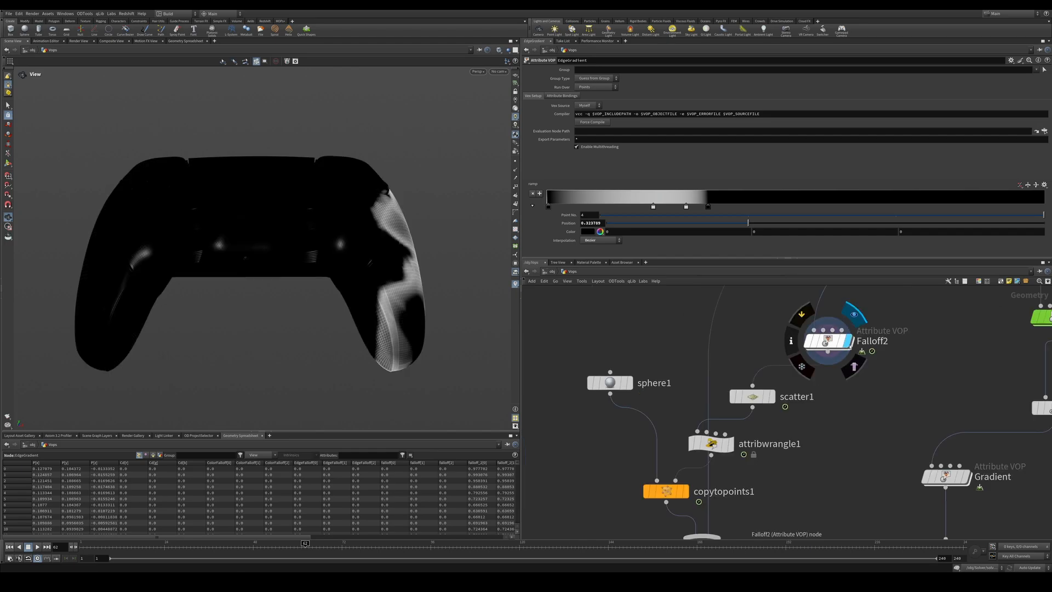
pyautogui.click(773, 399)
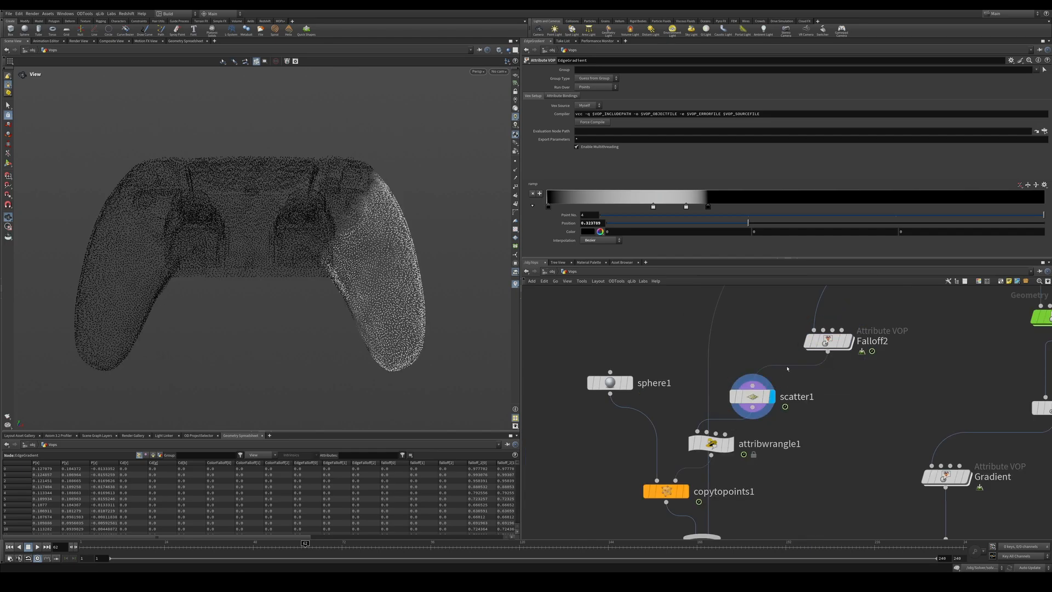
# Turn scatter1's Density Attribute Mask2 on and off again to compare the point distribution.
pyautogui.click(752, 396)
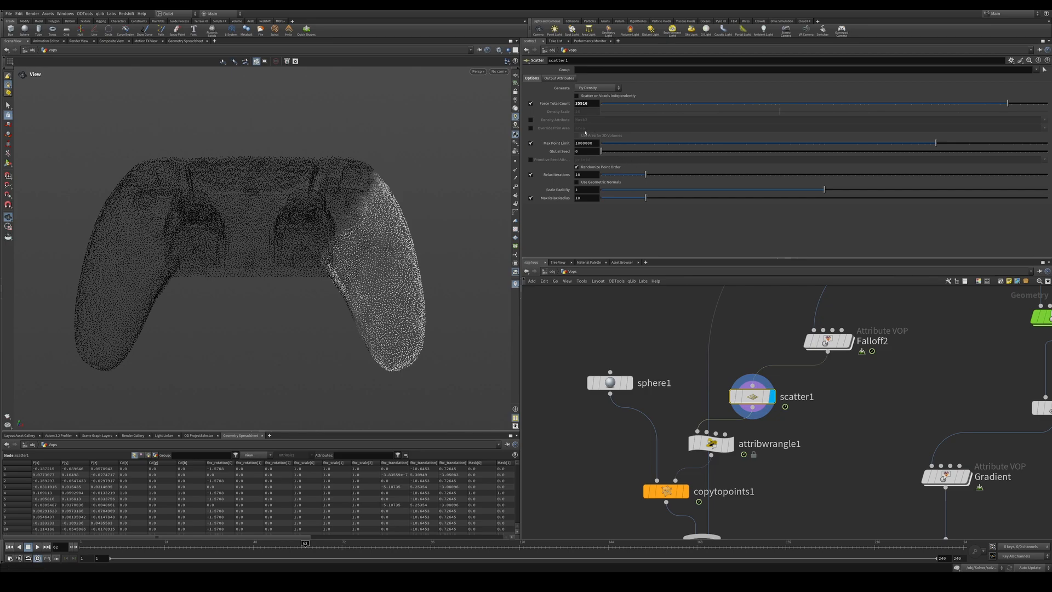
pyautogui.click(531, 120)
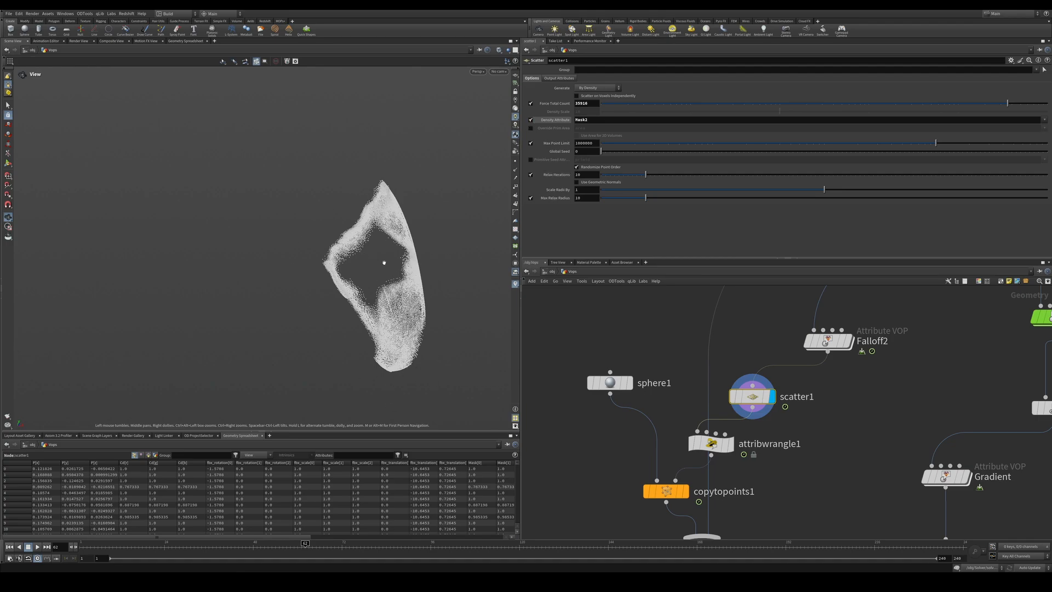
pyautogui.click(531, 120)
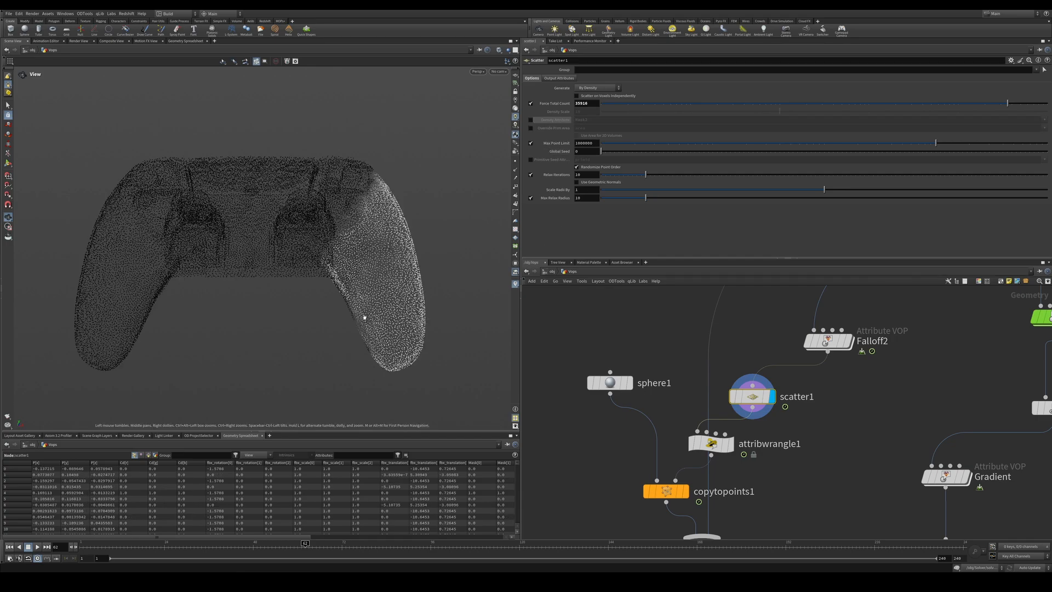
# Display copytopoints1 to inspect the copied spheres, followed by merge1 to view them together with the controller.
pyautogui.moveTo(794, 450); pyautogui.dragTo(806, 363, button='middle')
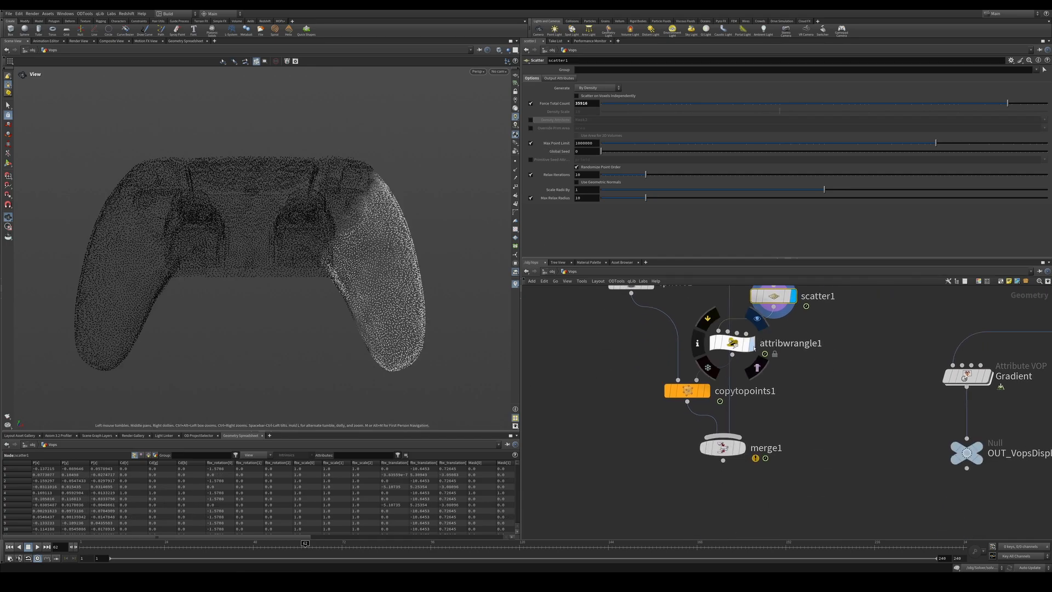
pyautogui.click(707, 393)
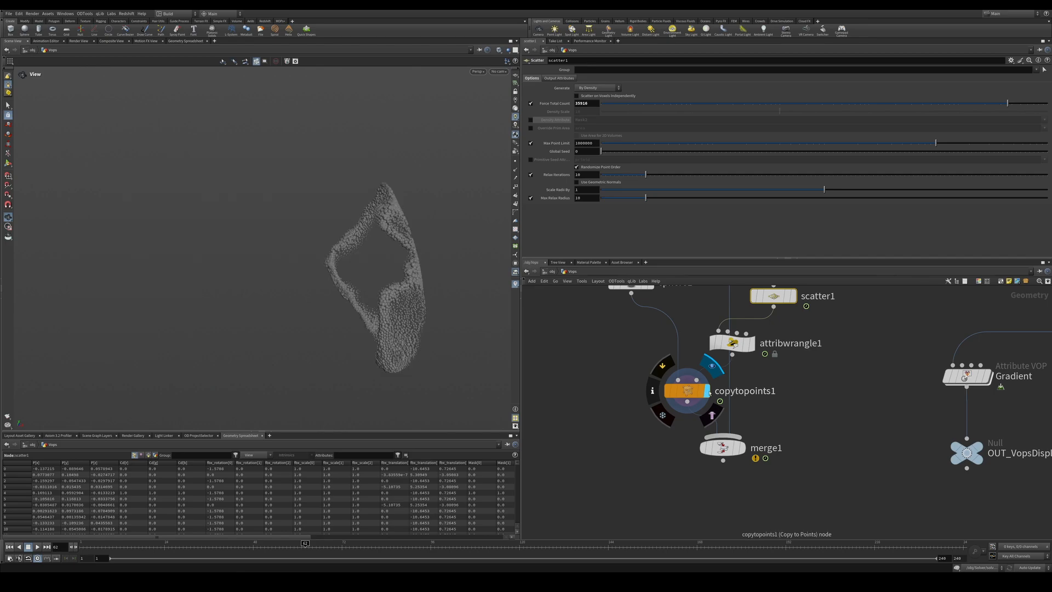
pyautogui.moveTo(770, 441)
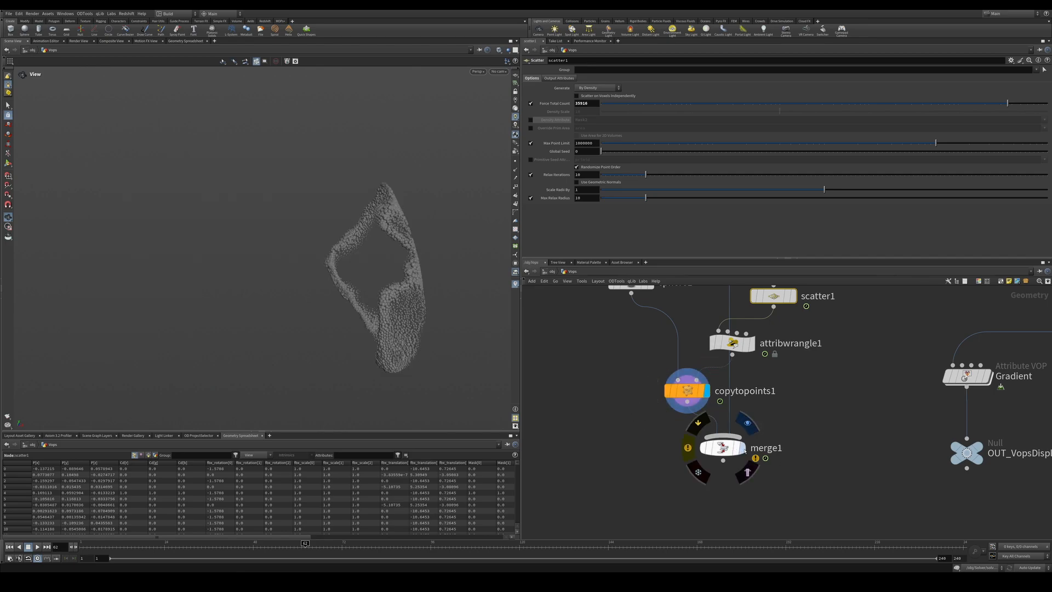
pyautogui.moveTo(788, 428); pyautogui.dragTo(694, 476)
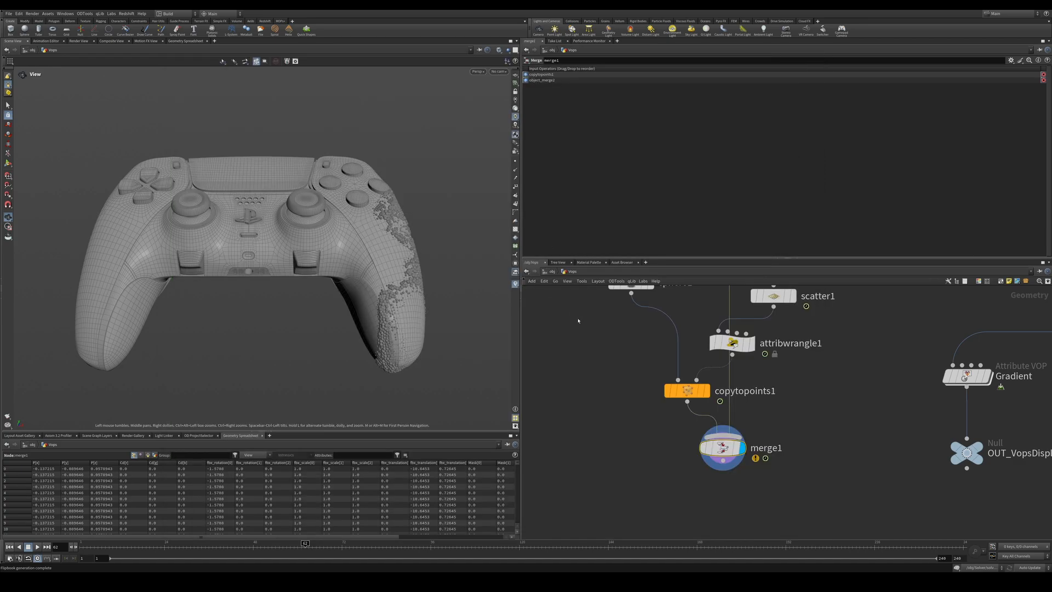
# Enable the Mask2 density attribute in scatter1, try a Force Total Count of 5000, and set it to 2000.
pyautogui.moveTo(631, 368); pyautogui.dragTo(588, 437, button='middle')
pyautogui.moveTo(781, 352); pyautogui.dragTo(724, 376)
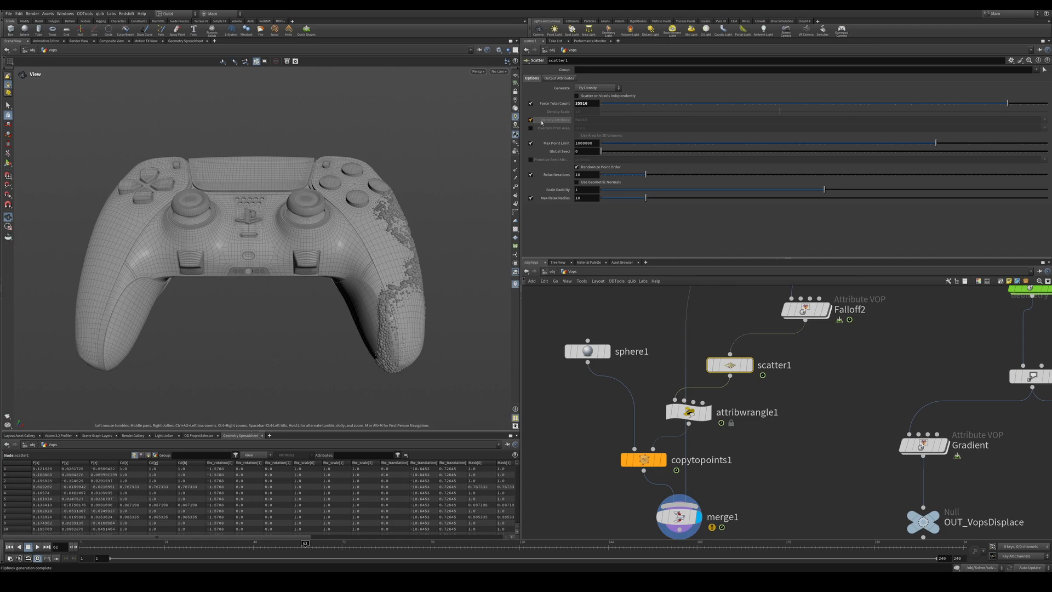
pyautogui.click(531, 120)
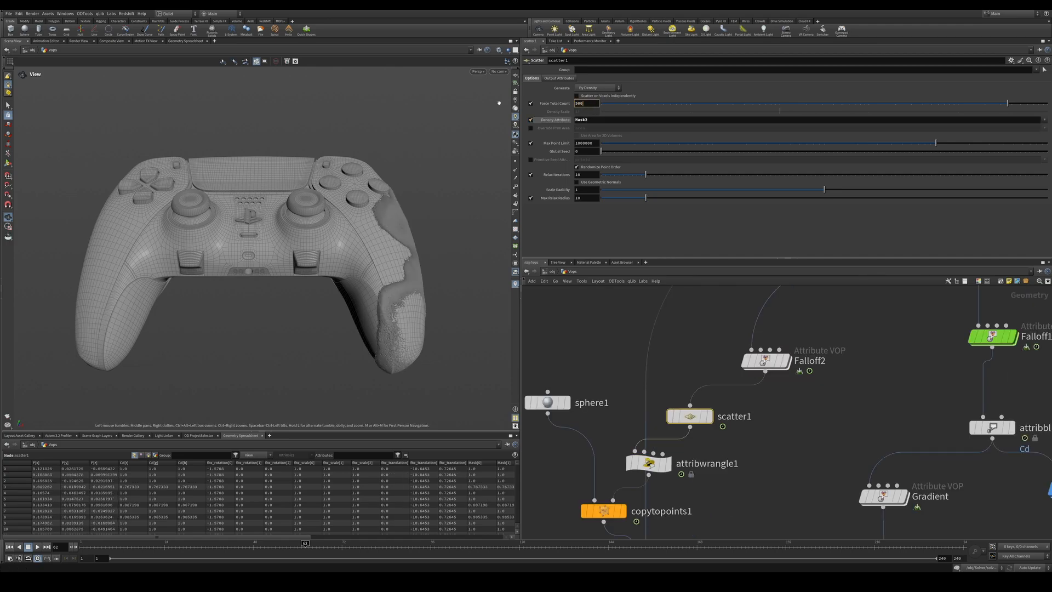
pyautogui.press('Return')
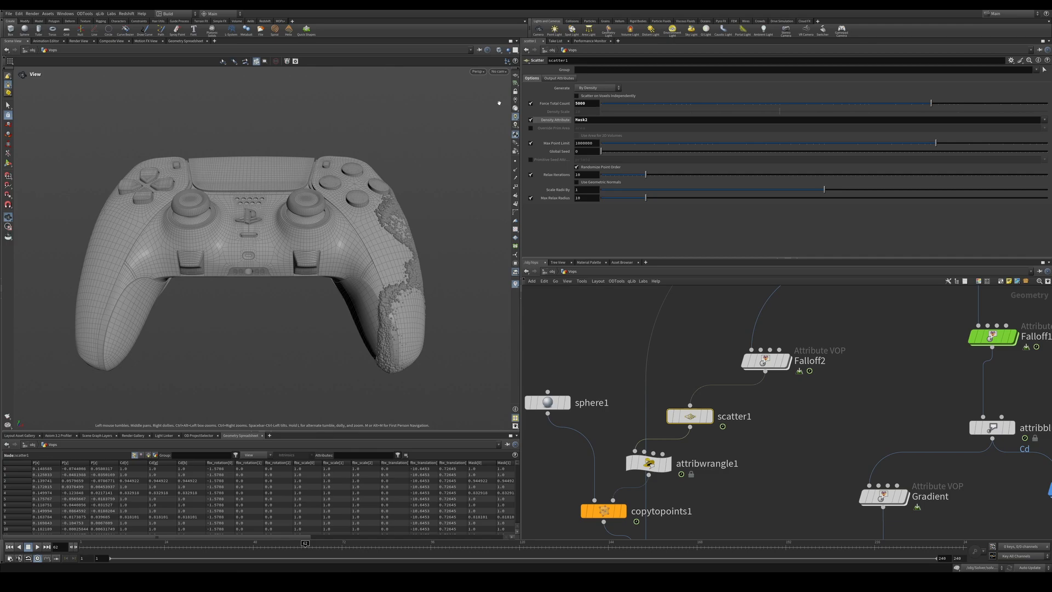
pyautogui.press('Return')
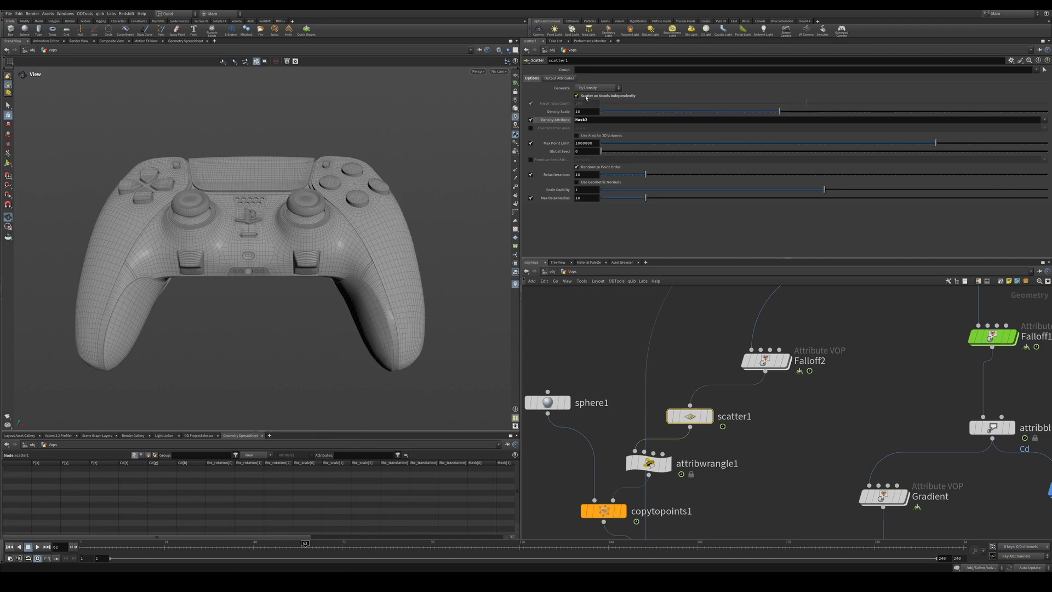
pyautogui.press('Return')
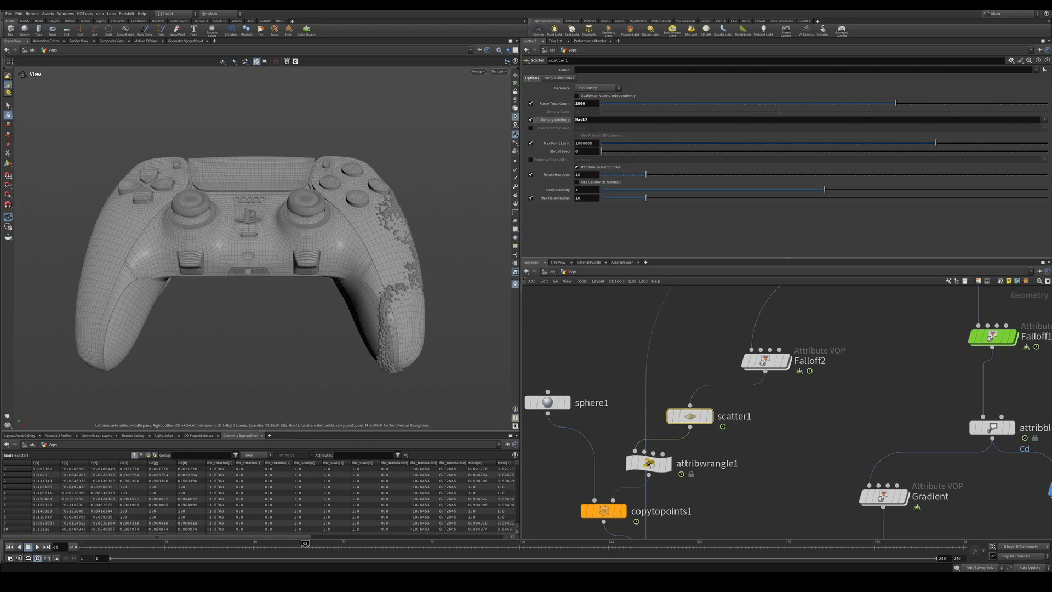
# Open the Attribute_Transfer geometry network and display object_merge1 to view the imported controller.
pyautogui.click(7, 423)
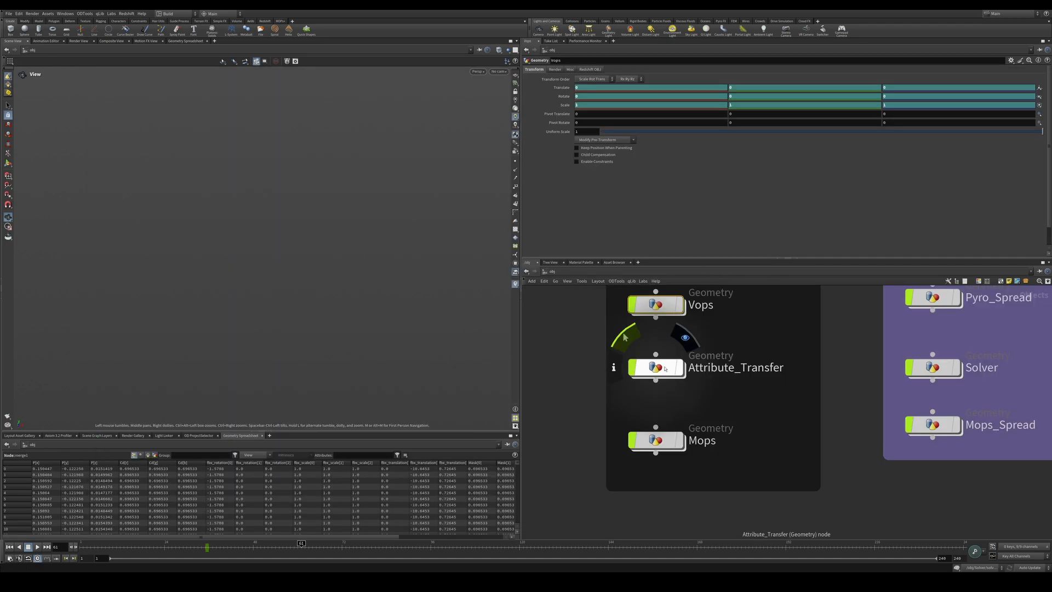
pyautogui.doubleClick(664, 367)
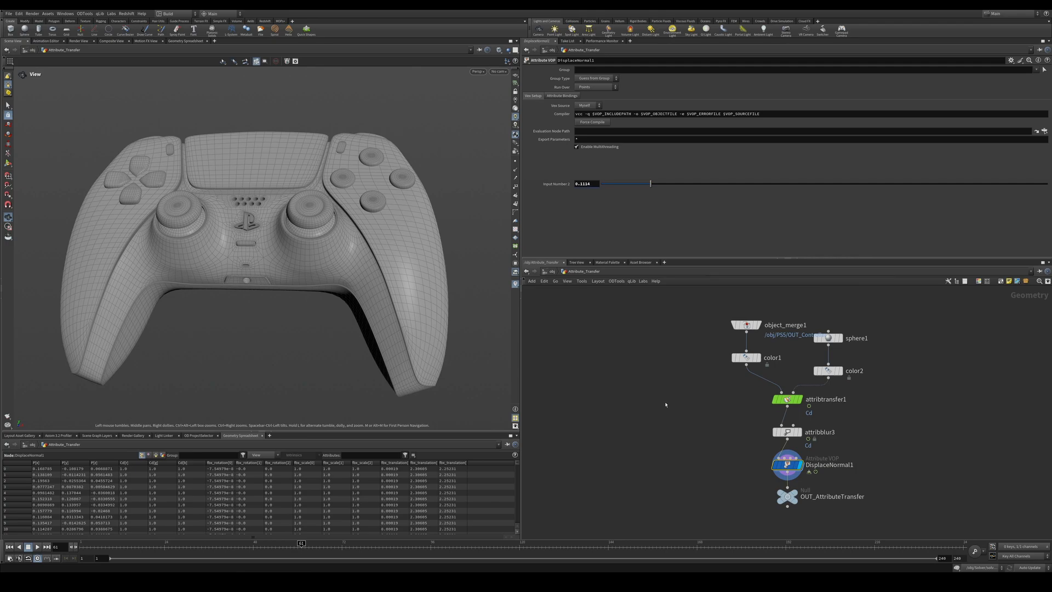
pyautogui.moveTo(678, 334); pyautogui.dragTo(603, 352, button='middle')
pyautogui.moveTo(296, 265)
pyautogui.mouseDown()
pyautogui.moveTo(265, 266)
pyautogui.moveTo(324, 244)
pyautogui.moveTo(302, 248)
pyautogui.mouseUp()
pyautogui.moveTo(709, 366); pyautogui.dragTo(646, 363, button='middle')
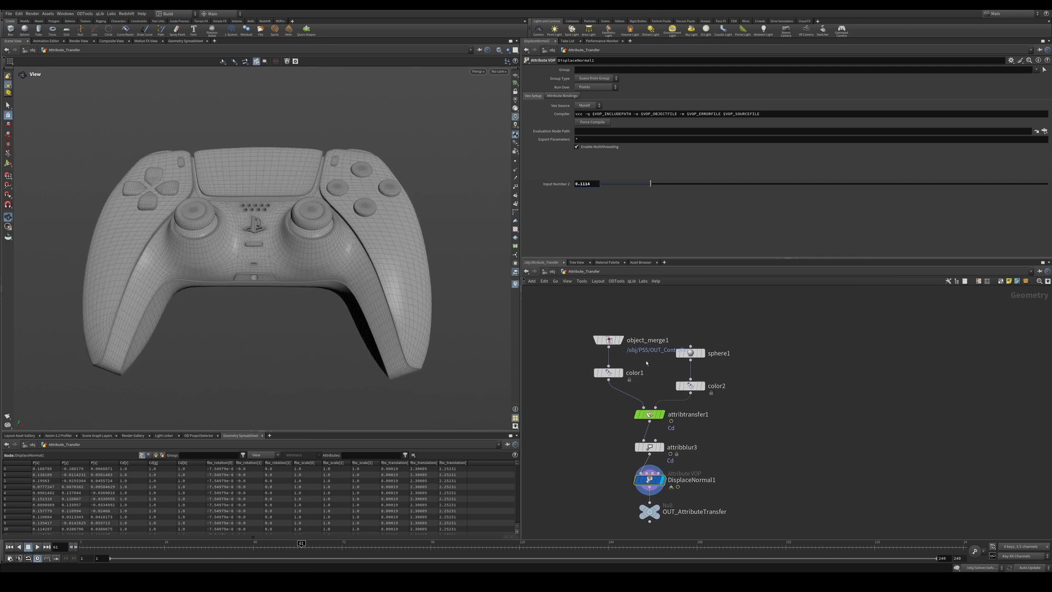
pyautogui.click(608, 340)
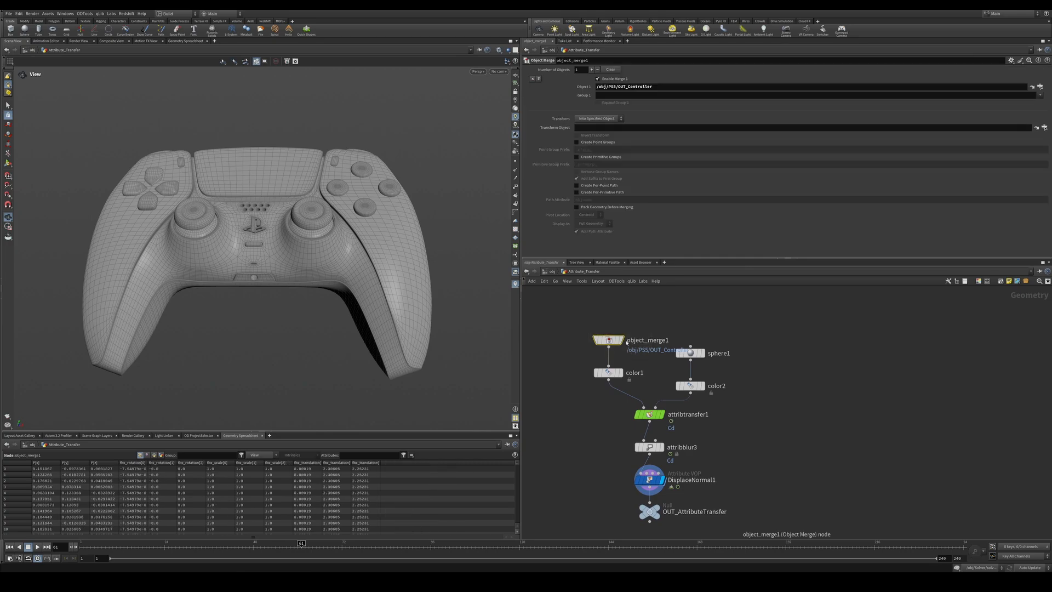
pyautogui.moveTo(241, 241)
pyautogui.mouseDown()
pyautogui.moveTo(221, 250)
pyautogui.moveTo(258, 246)
pyautogui.mouseUp()
pyautogui.scroll(-3, 323, 247)
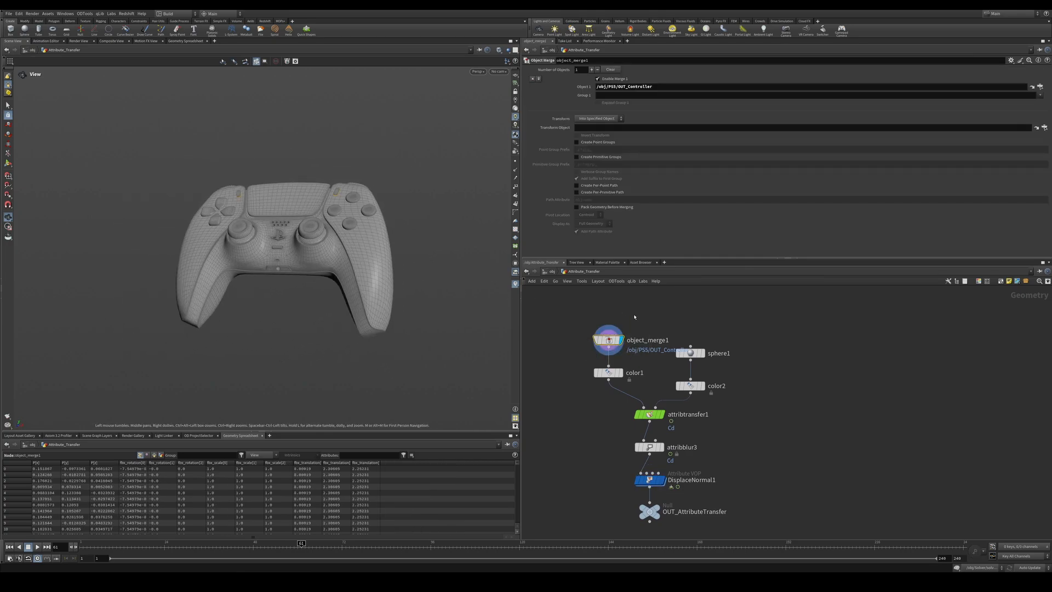
# Display sphere1 to inspect the transfer sphere and return the timeline to frame 1.
pyautogui.click(689, 353)
pyautogui.click(702, 353)
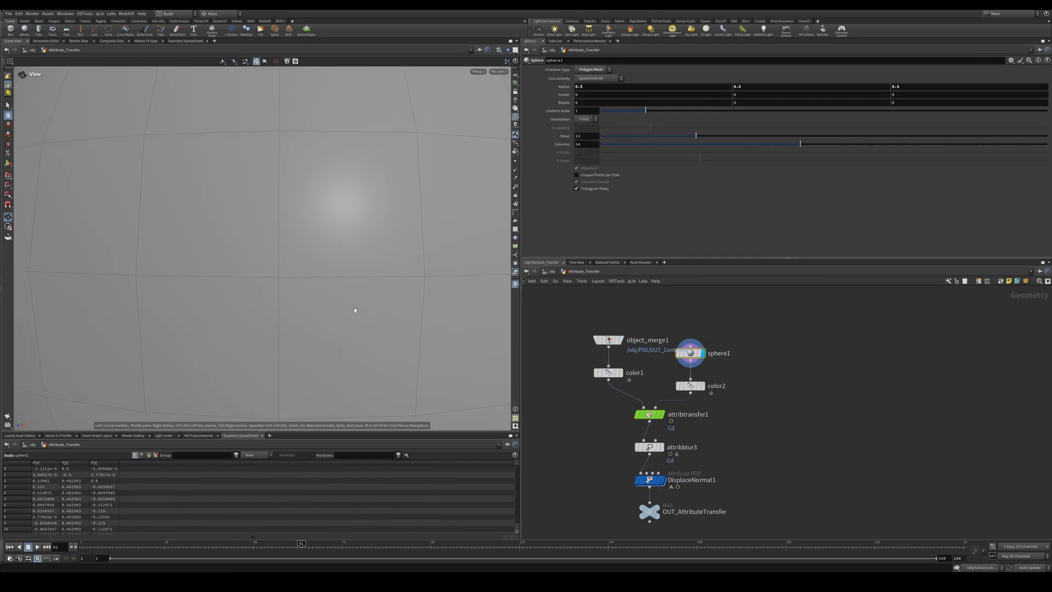
pyautogui.scroll(-2, 240, 277)
pyautogui.click(153, 544)
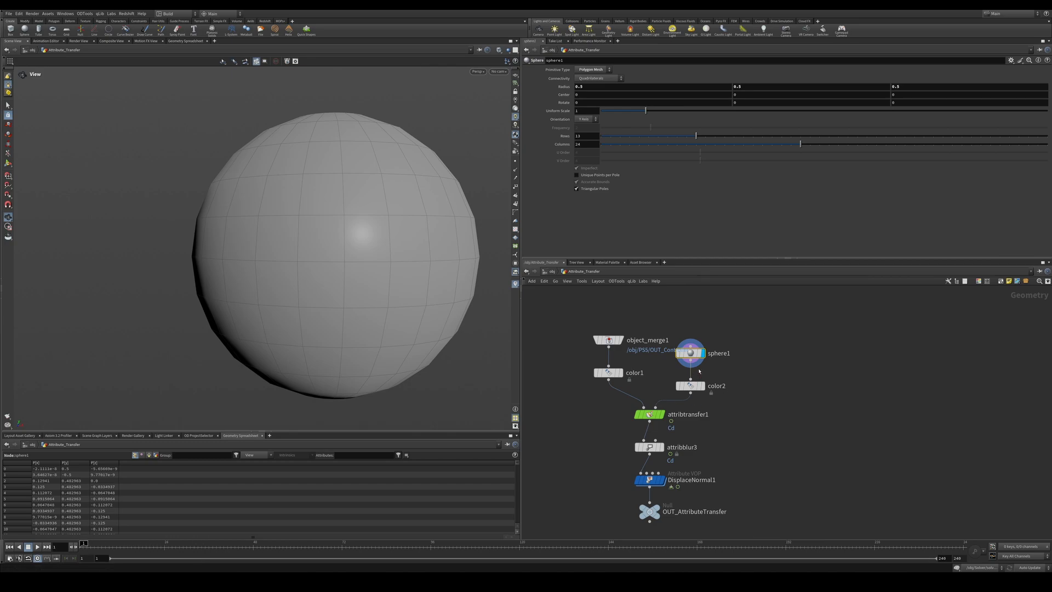
# Display color2 to view the coloured sphere, followed by color1 to view the coloured controller.
pyautogui.click(703, 386)
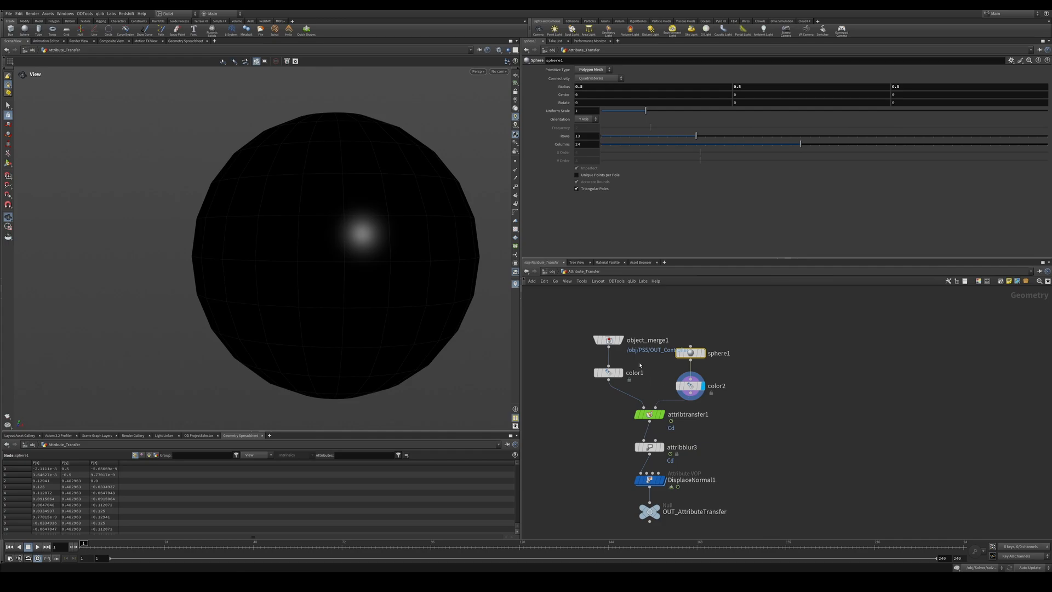
pyautogui.click(611, 373)
pyautogui.click(622, 372)
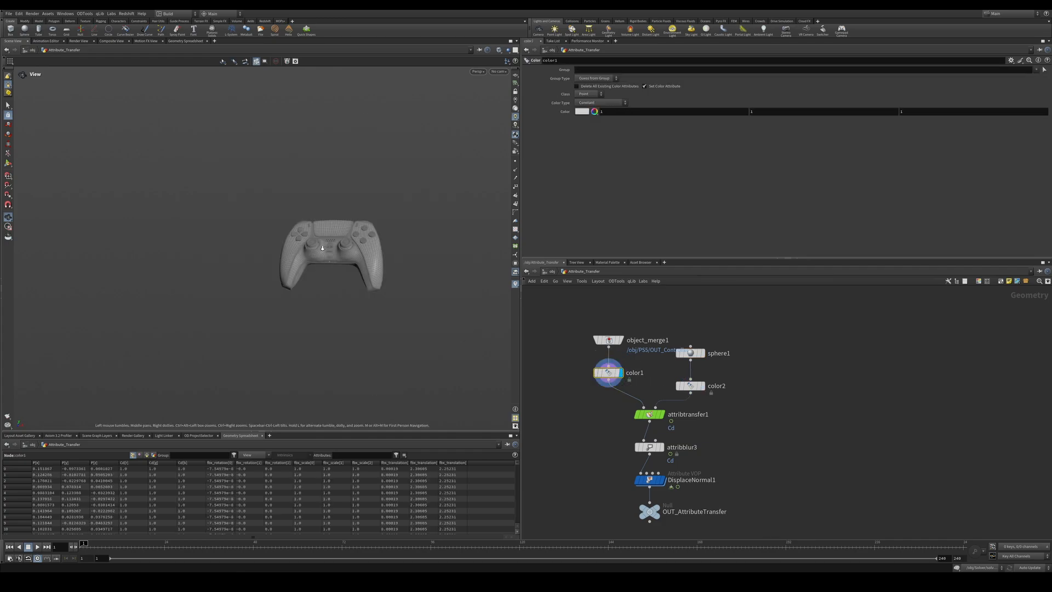
pyautogui.scroll(5, 322, 248)
# Add a second Attribute Transfer node beside attribtransfer1, connect color1 and color2 to it, and display it.
pyautogui.moveTo(733, 414); pyautogui.dragTo(690, 407, button='middle')
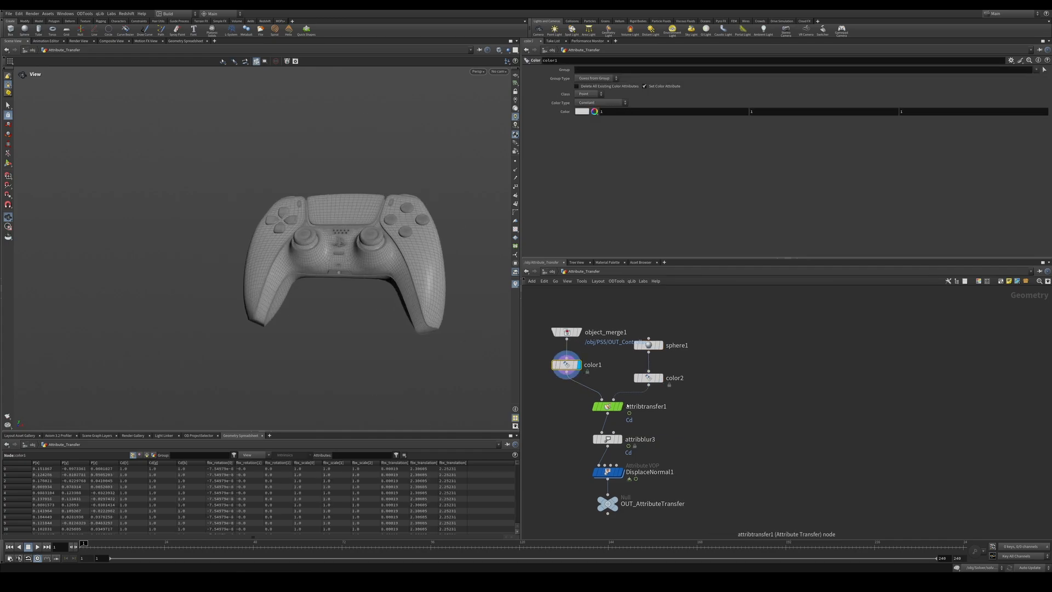
pyautogui.press('Tab')
pyautogui.write('atr')
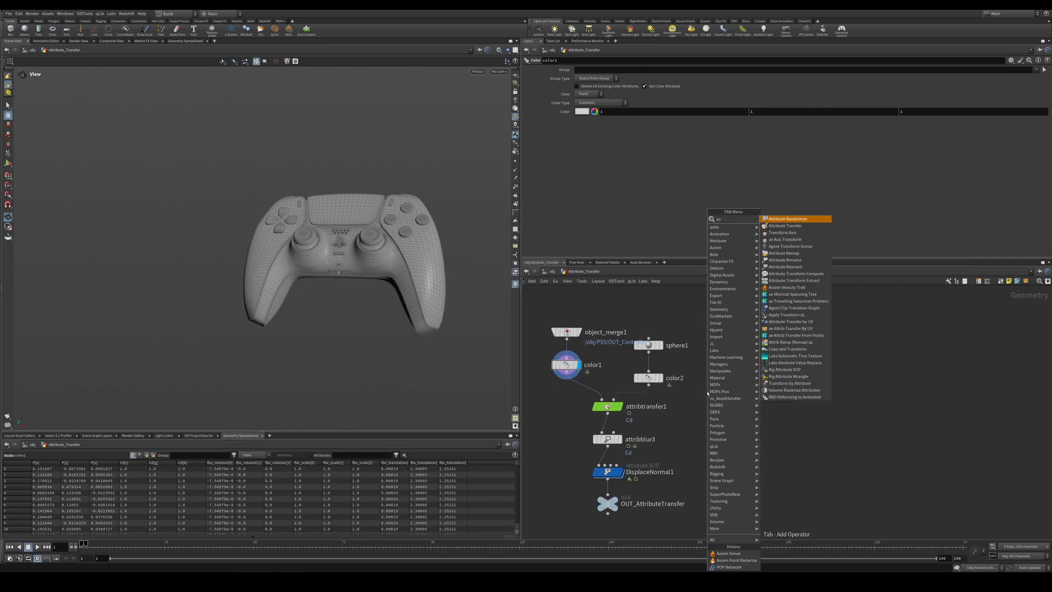
pyautogui.press('Down')
pyautogui.press('Return')
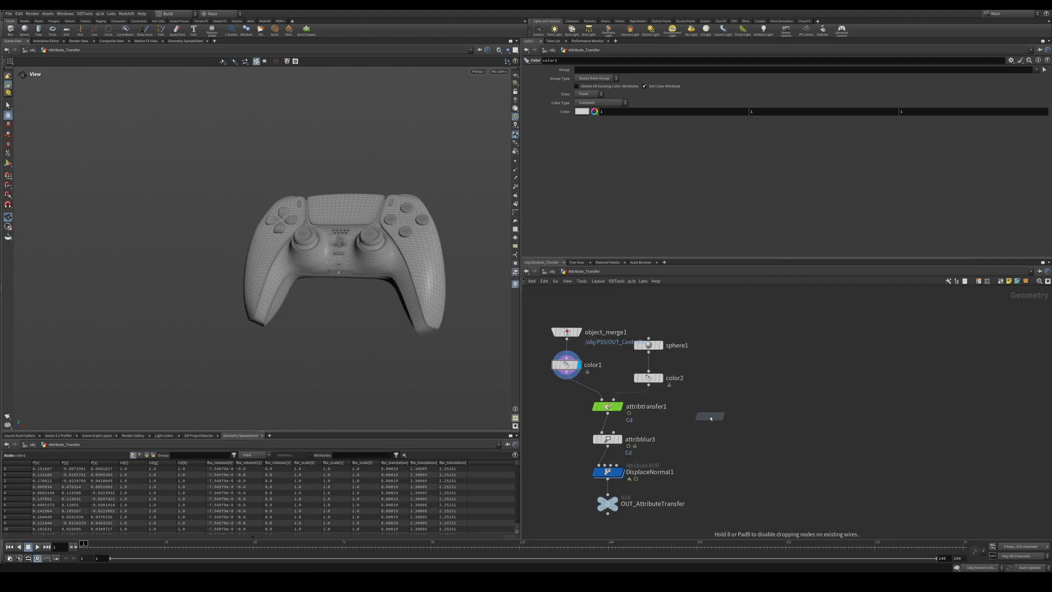
pyautogui.click(710, 416)
pyautogui.moveTo(570, 376); pyautogui.dragTo(716, 408)
pyautogui.click(722, 416)
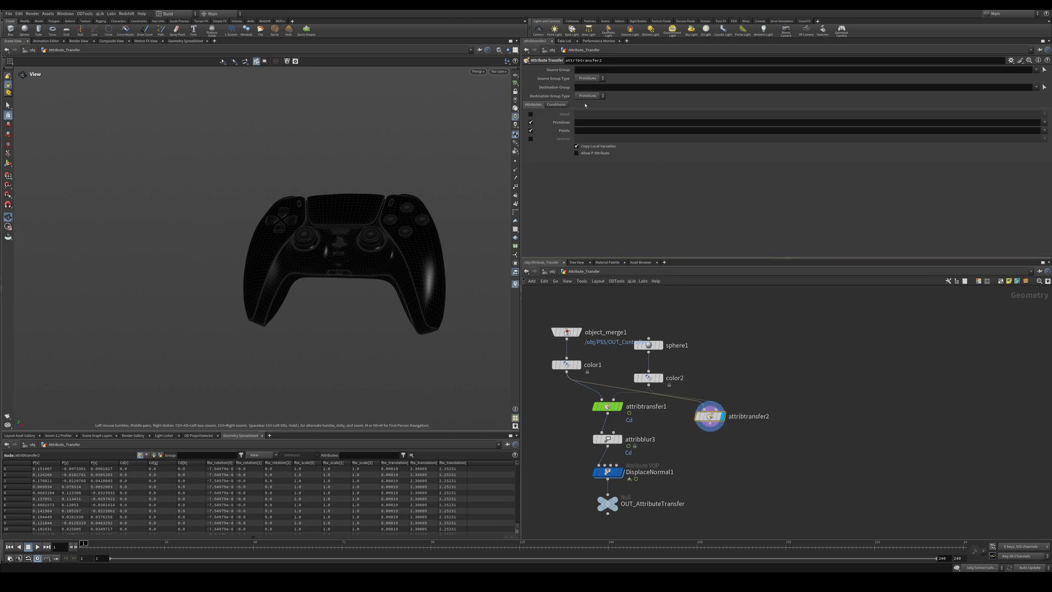
# Transfer the Cd point attribute in attribtransfer2 and set its Distance Threshold to 0.411.
pyautogui.click(1037, 142)
pyautogui.click(556, 105)
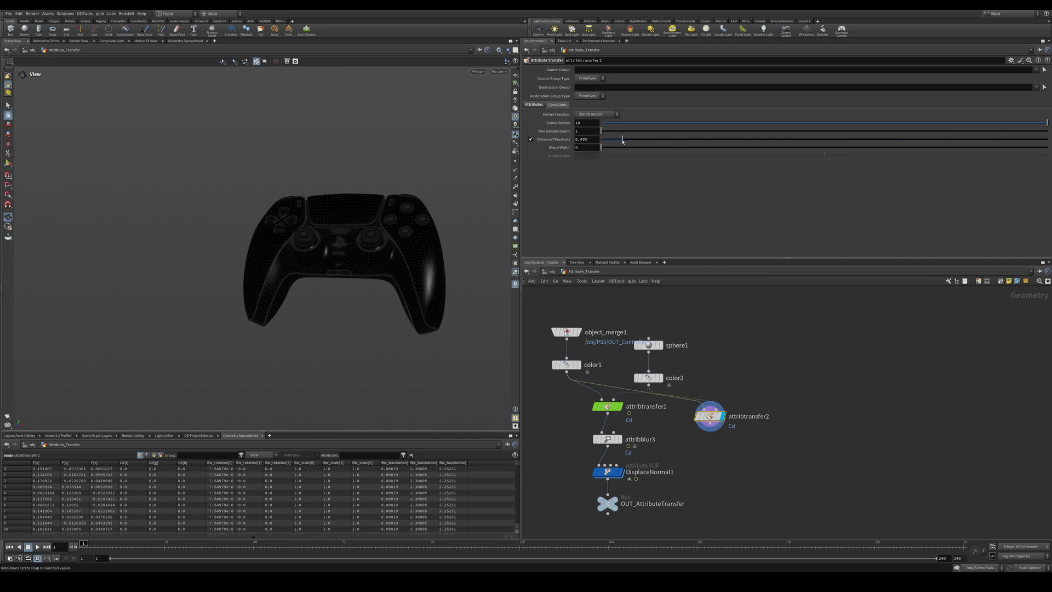
pyautogui.moveTo(622, 140)
pyautogui.mouseDown()
pyautogui.moveTo(610, 143)
pyautogui.moveTo(619, 146)
pyautogui.mouseUp()
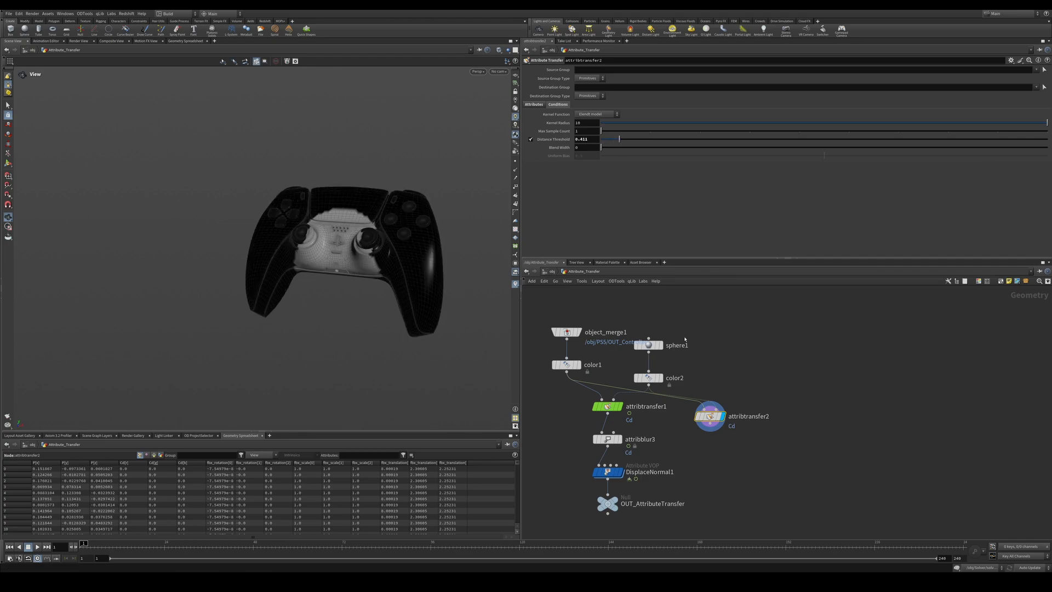
# Try the viewport handle on sphere1, and delete the test node attribtransfer2.
pyautogui.moveTo(685, 339); pyautogui.dragTo(691, 351, button='middle')
pyautogui.click(655, 357)
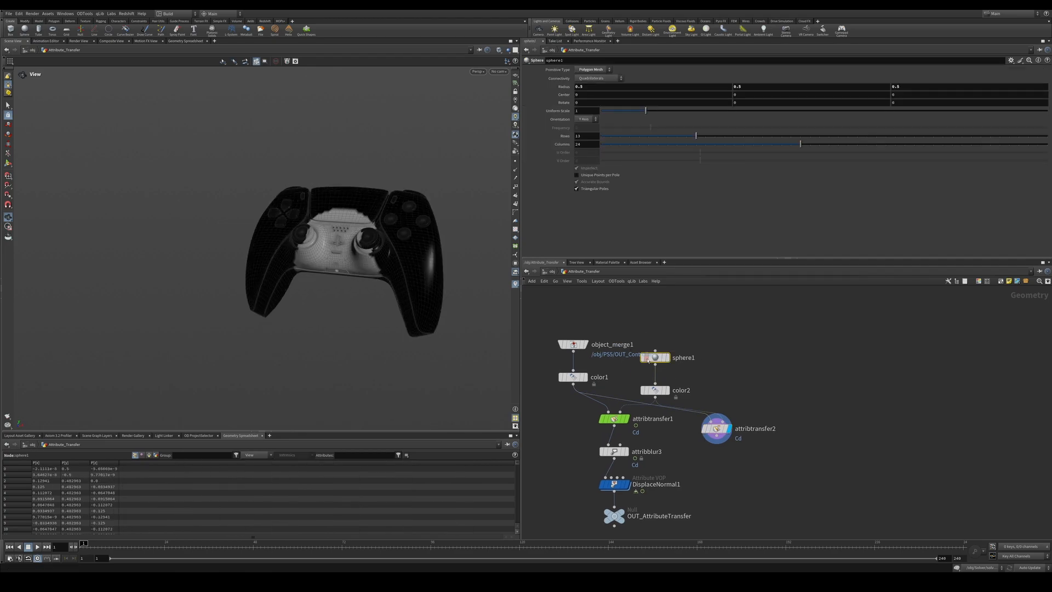
pyautogui.click(7, 163)
pyautogui.moveTo(378, 267); pyautogui.dragTo(366, 244)
pyautogui.click(712, 428)
pyautogui.press('Delete')
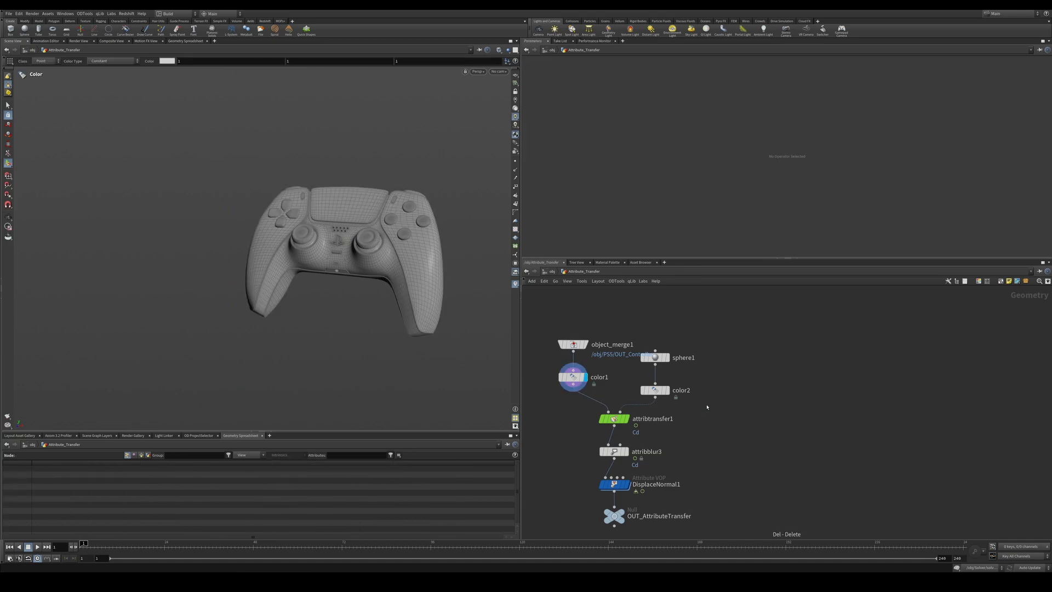
# Display attribtransfer1 to view the transferred colour, followed by attribblur3 to examine the blurred mask.
pyautogui.click(627, 419)
pyautogui.moveTo(675, 429); pyautogui.dragTo(683, 367, button='middle')
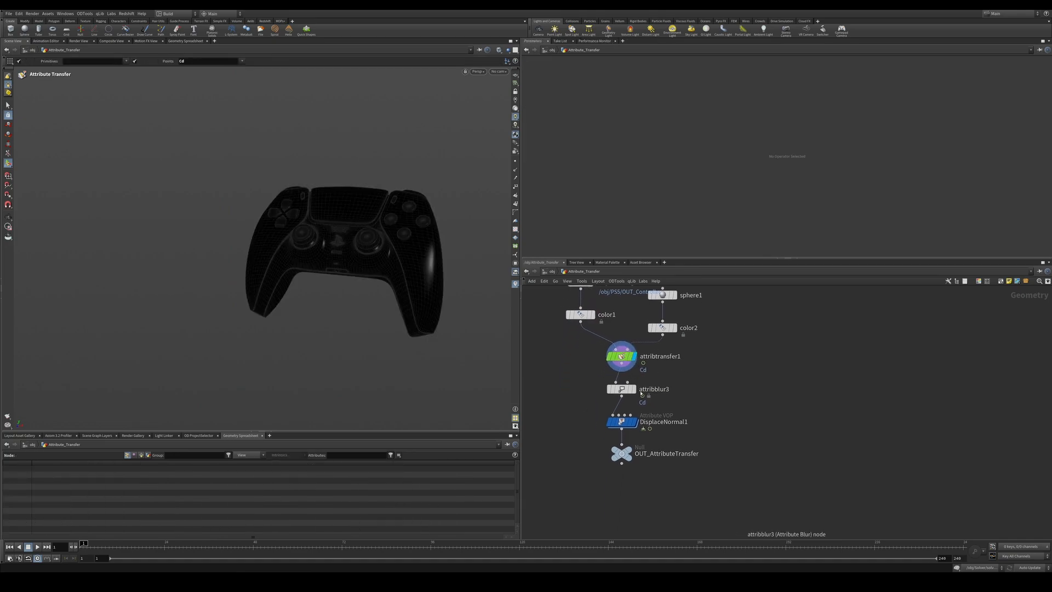
pyautogui.click(635, 394)
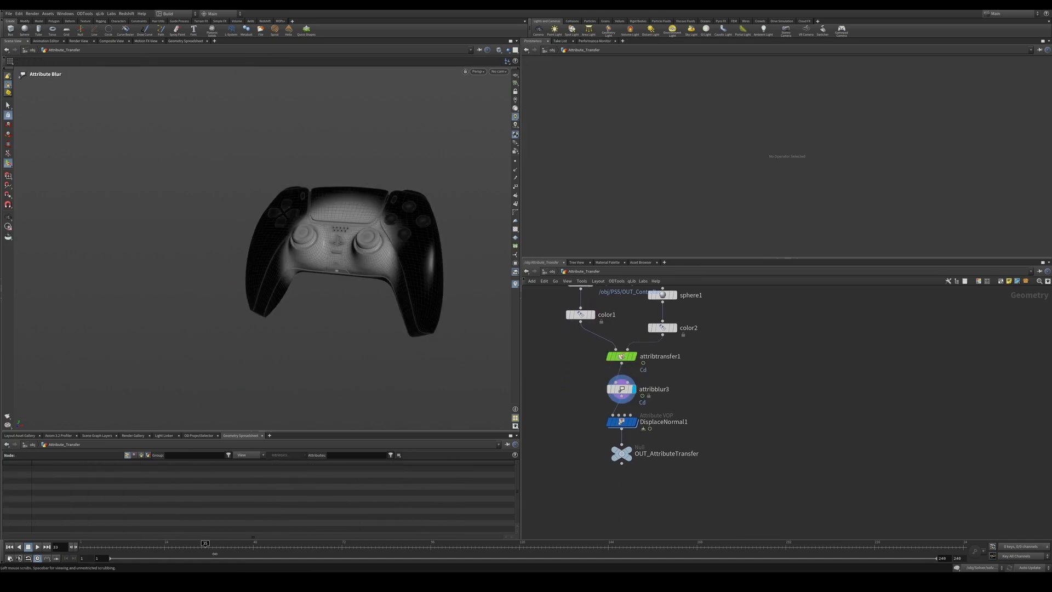
# Display the DisplaceNormal1 node and scrub forward through the timeline to examine the displacement across the controller.
pyautogui.click(620, 422)
pyautogui.keyDown('alt'); pyautogui.moveTo(383, 257); pyautogui.dragTo(438, 255); pyautogui.keyUp('alt')
pyautogui.keyDown('alt'); pyautogui.moveTo(356, 273); pyautogui.dragTo(319, 296, button='middle'); pyautogui.keyUp('alt')
pyautogui.keyDown('alt'); pyautogui.moveTo(319, 295); pyautogui.dragTo(313, 292); pyautogui.keyUp('alt')
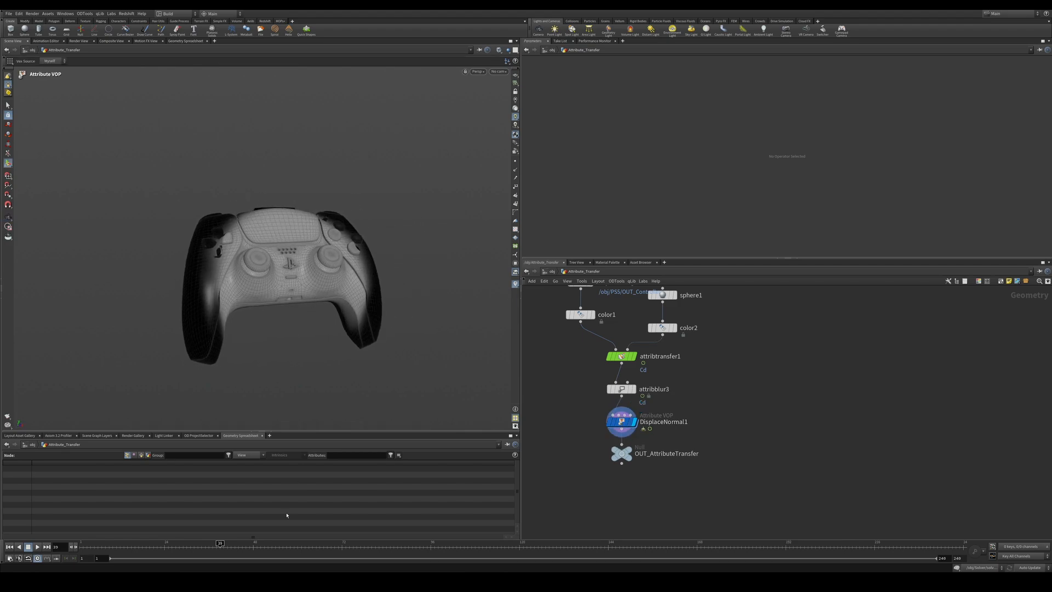
pyautogui.moveTo(220, 543)
pyautogui.mouseDown()
pyautogui.moveTo(124, 543)
pyautogui.moveTo(371, 543)
pyautogui.mouseUp()
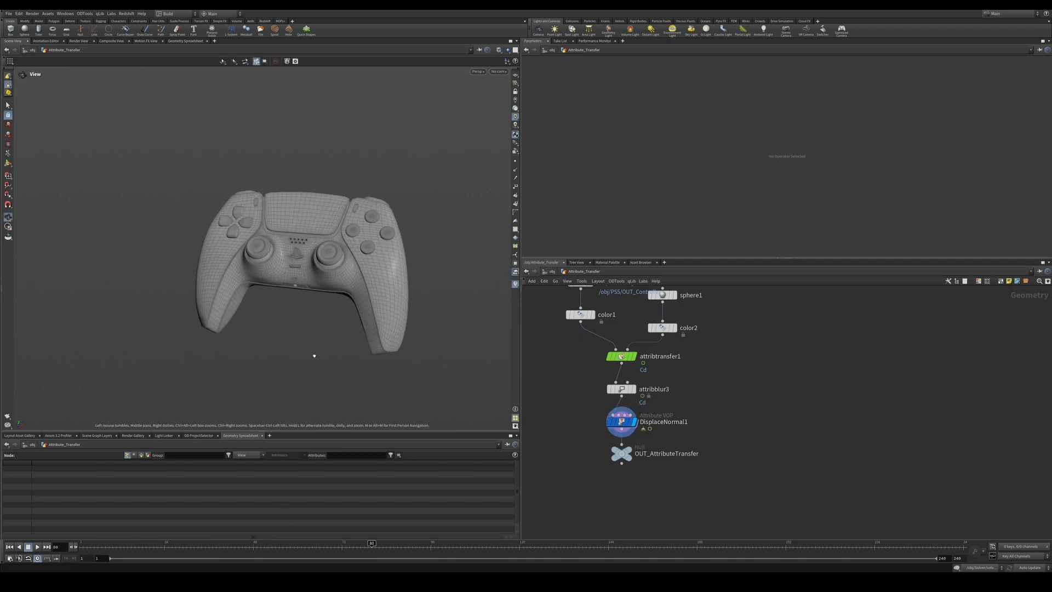
pyautogui.keyDown('alt'); pyautogui.moveTo(315, 354); pyautogui.dragTo(322, 298); pyautogui.keyUp('alt')
pyautogui.keyDown('alt'); pyautogui.moveTo(322, 298); pyautogui.dragTo(279, 317, button='middle'); pyautogui.keyUp('alt')
pyautogui.keyDown('alt'); pyautogui.moveTo(279, 317); pyautogui.dragTo(378, 277, button='right'); pyautogui.keyUp('alt')
pyautogui.keyDown('alt'); pyautogui.moveTo(312, 307); pyautogui.dragTo(337, 289); pyautogui.keyUp('alt')
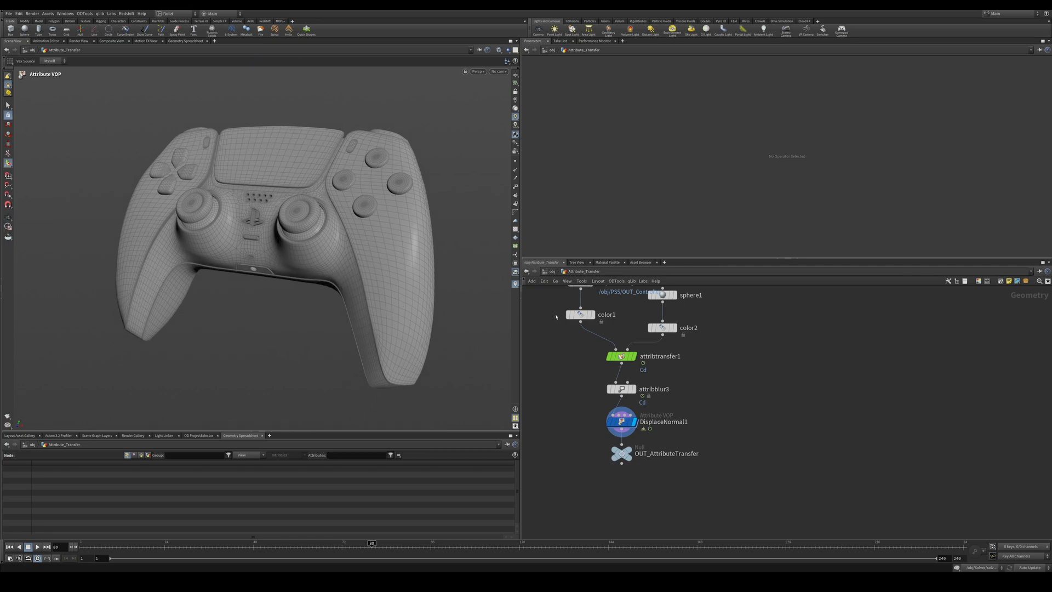
# Display attribtransfer1 and scrub back to a frame where the transferred color only partly covers the controller.
pyautogui.moveTo(555, 317); pyautogui.dragTo(575, 353, button='middle')
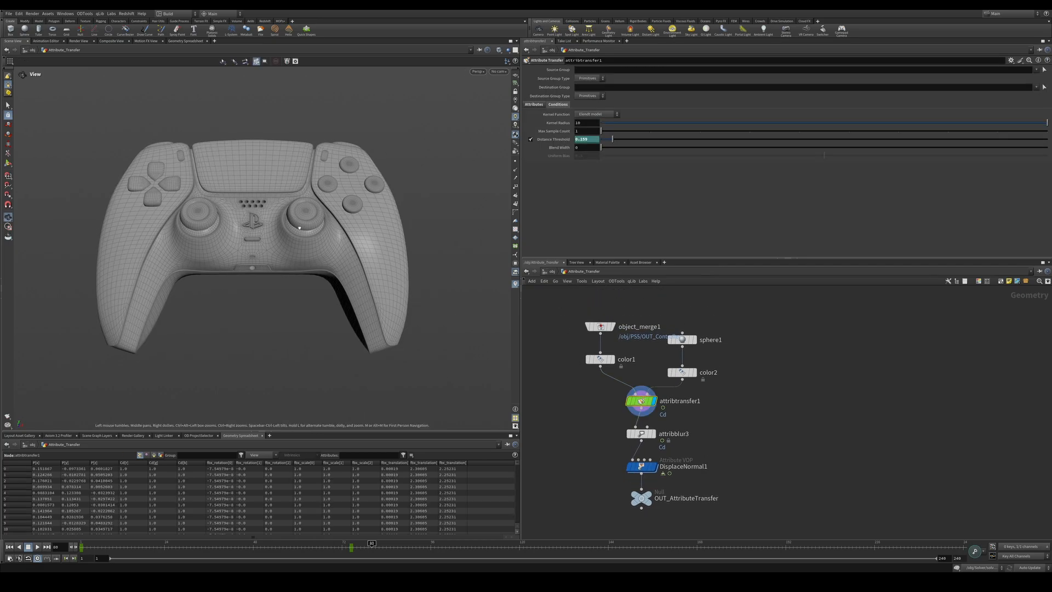
pyautogui.keyDown('alt'); pyautogui.moveTo(301, 228); pyautogui.dragTo(293, 230); pyautogui.keyUp('alt')
pyautogui.moveTo(244, 543); pyautogui.dragTo(209, 543)
# Add an Attribute VOP node beside the chain, feed it from attribtransfer1's output and display it.
pyautogui.moveTo(712, 426); pyautogui.dragTo(670, 391, button='middle')
pyautogui.press('Tab')
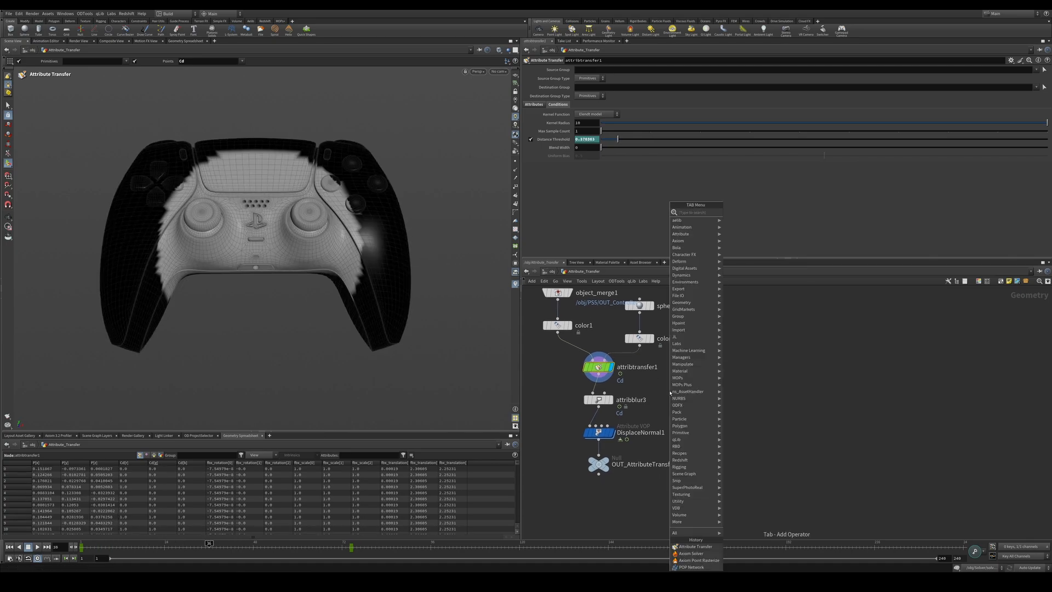
pyautogui.write('vo')
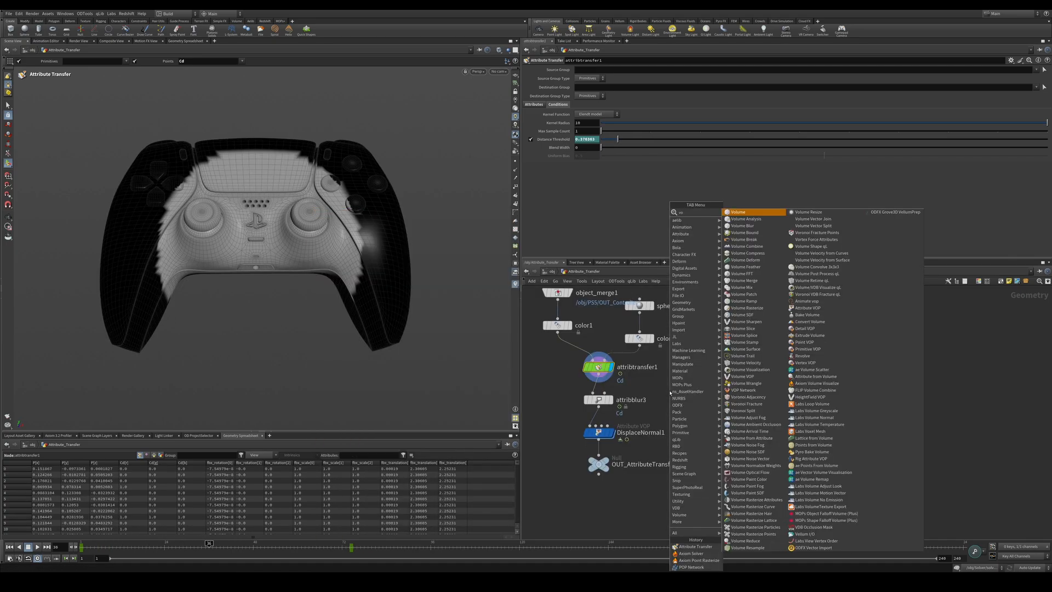
pyautogui.press('BackSpace')
pyautogui.press('BackSpace')
pyautogui.write('atv')
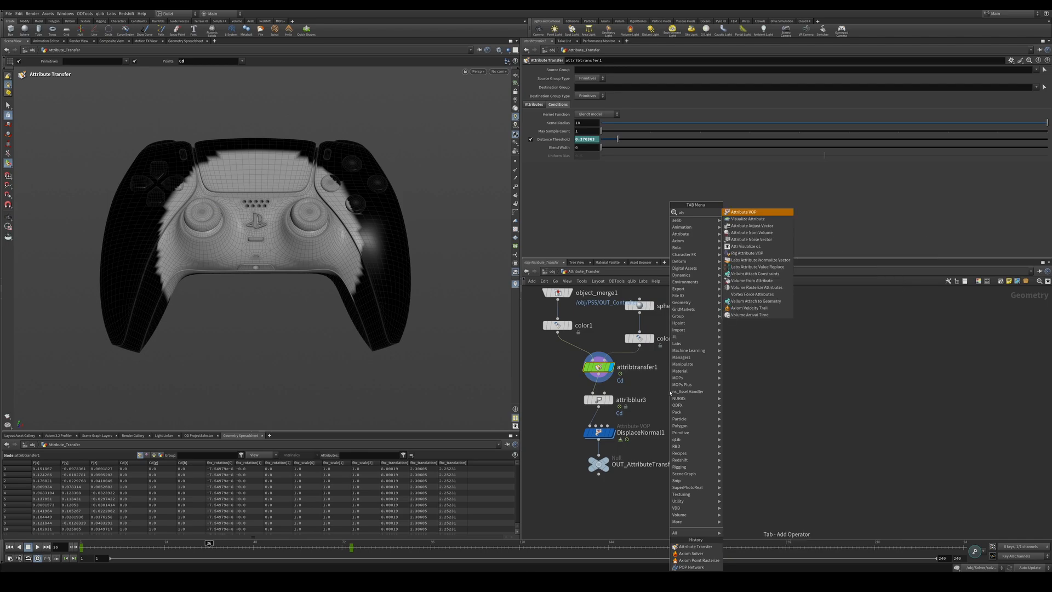
pyautogui.press('Return')
pyautogui.click(662, 393)
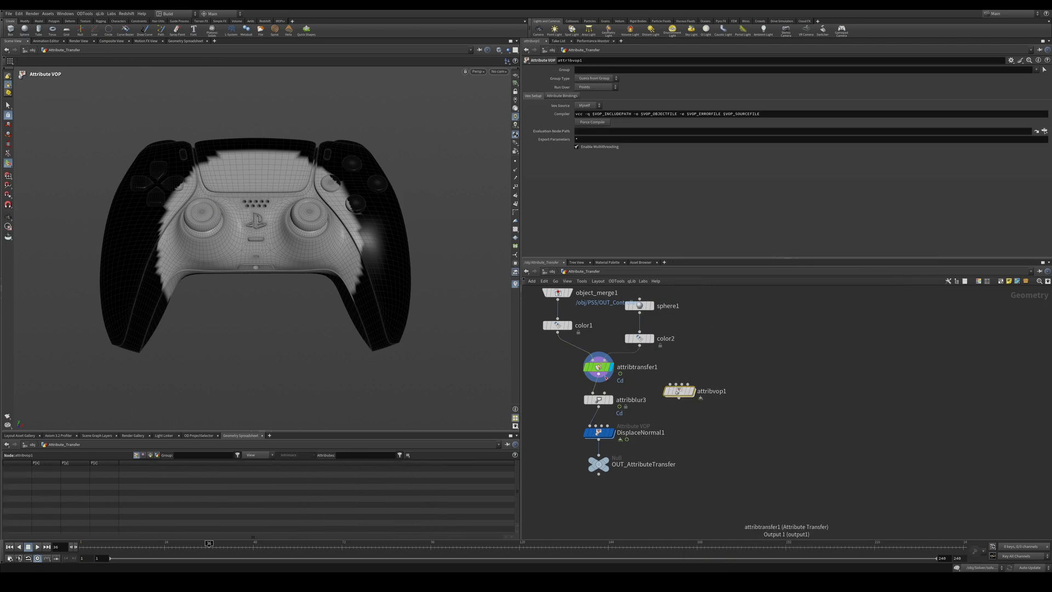
pyautogui.moveTo(599, 375); pyautogui.dragTo(679, 390)
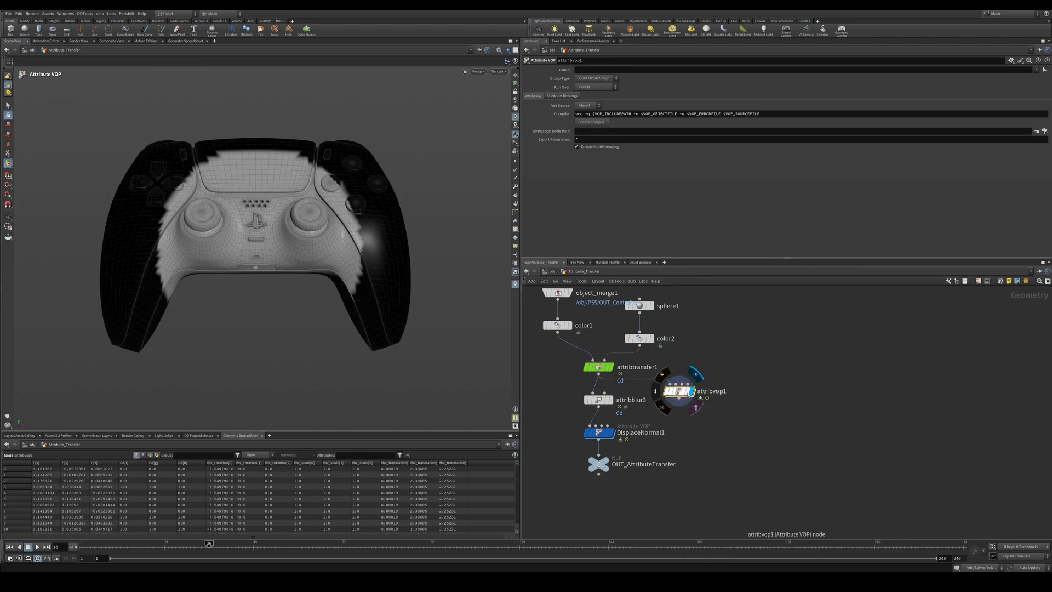
# Inside attribvop1, add a Ramp Parameter and wire Cd through it into the output's Cd, then return to the geometry network.
pyautogui.doubleClick(682, 391)
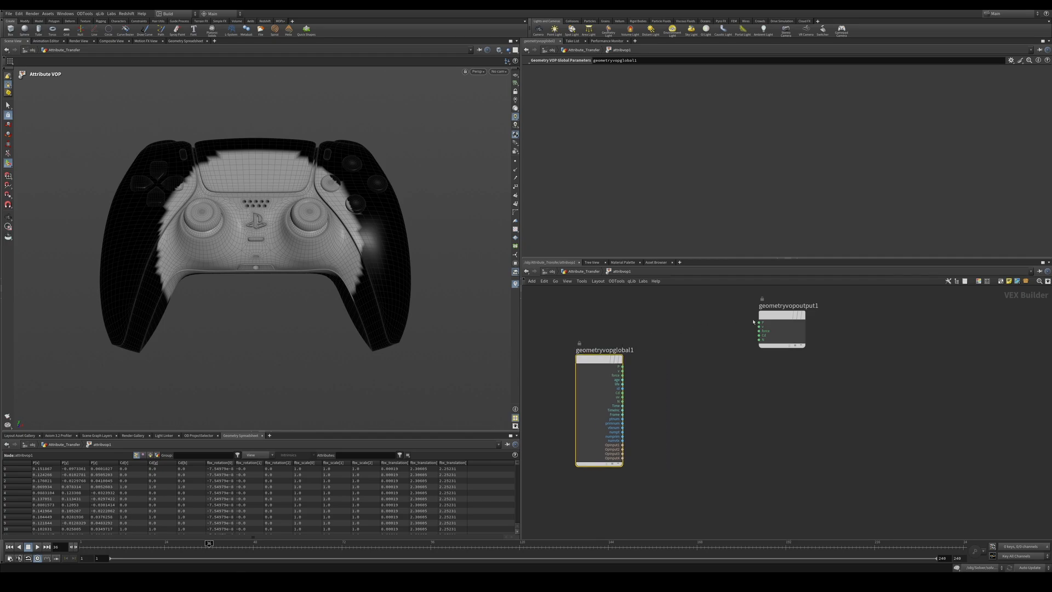
pyautogui.moveTo(753, 321); pyautogui.dragTo(853, 344)
pyautogui.press('Tab')
pyautogui.write('r')
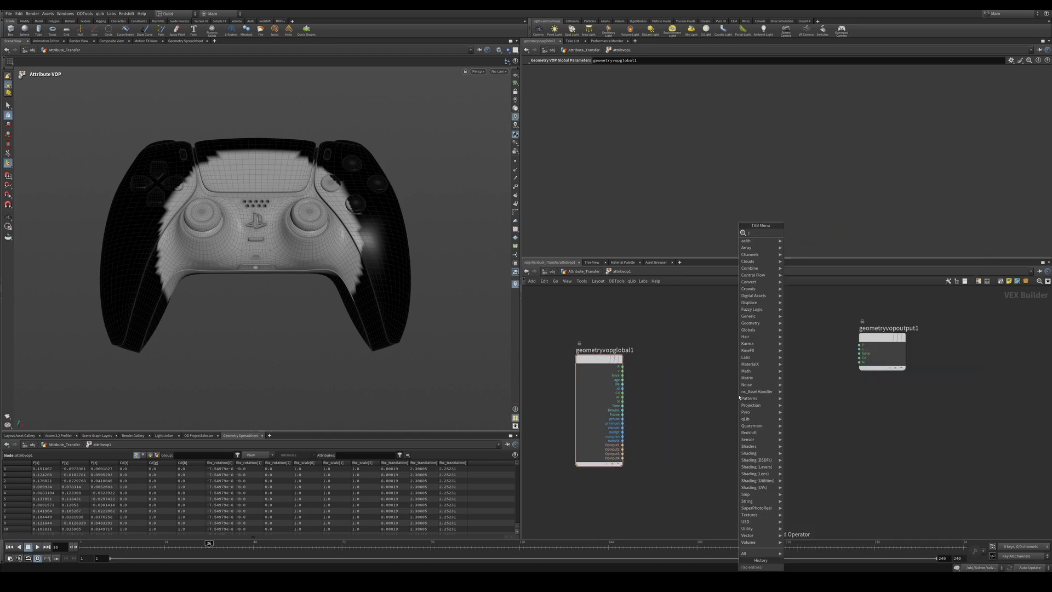
pyautogui.write('am')
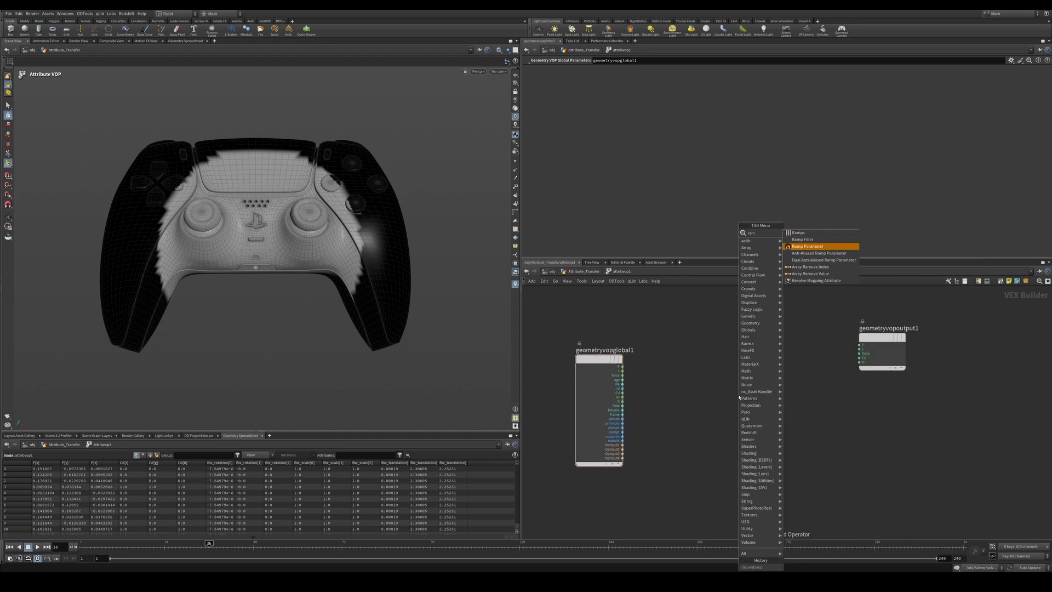
pyautogui.press('Escape')
pyautogui.click(691, 365)
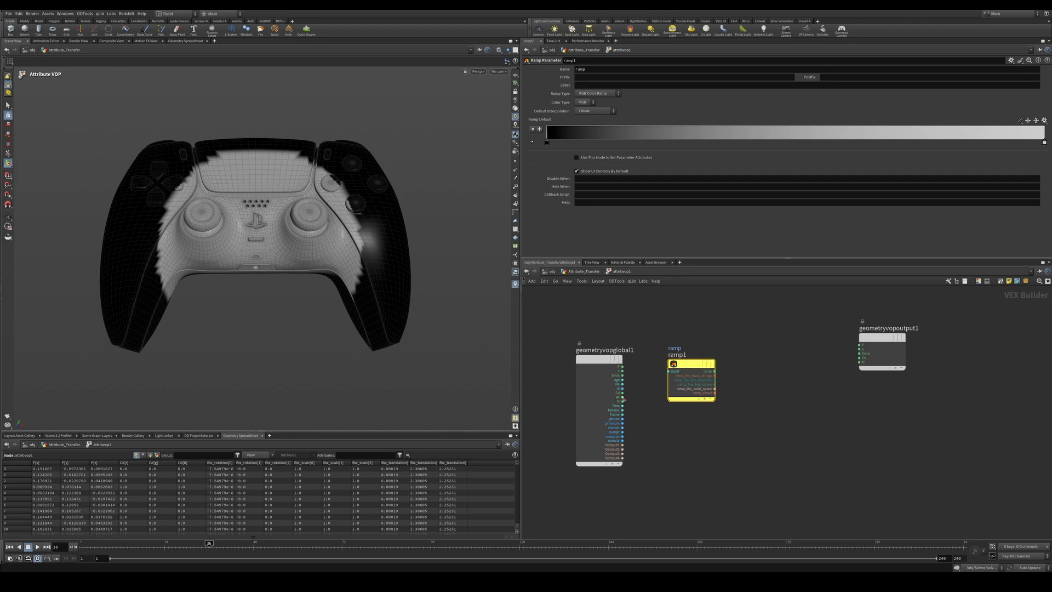
pyautogui.moveTo(704, 372); pyautogui.dragTo(859, 357)
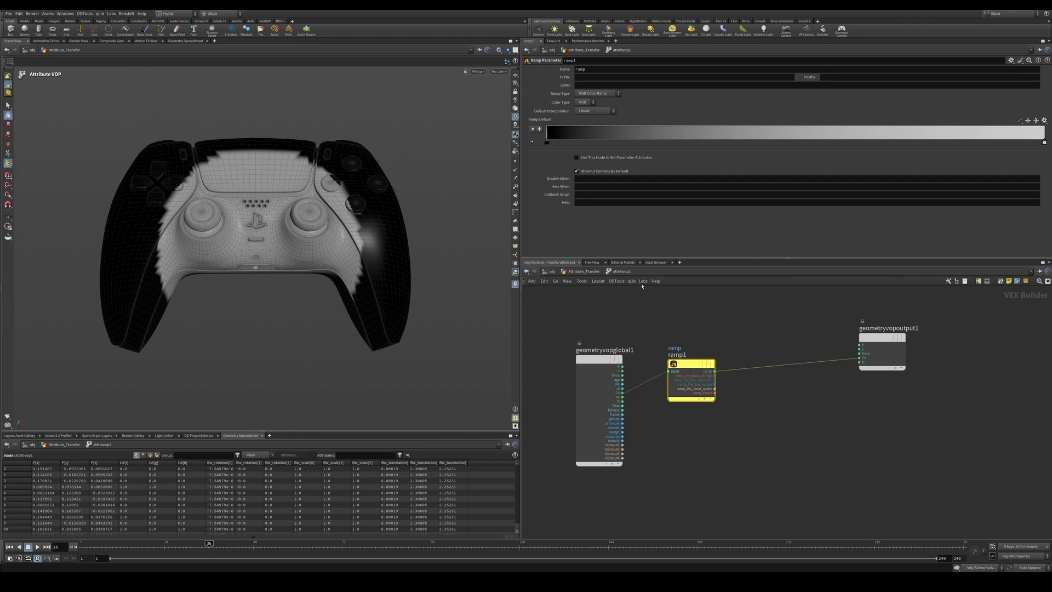
pyautogui.click(583, 271)
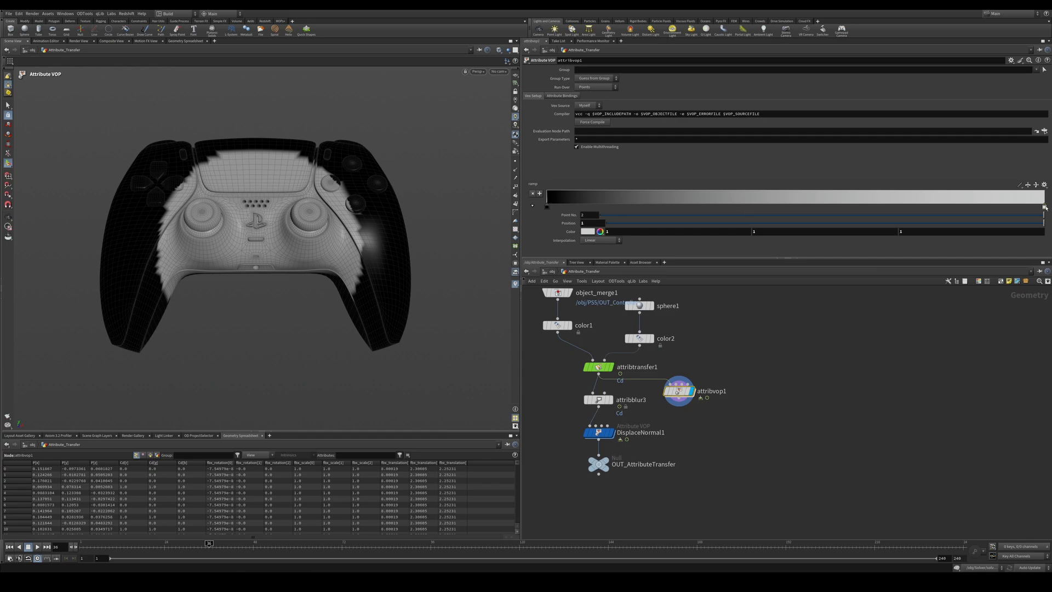
# Reshape attribvop1's ramp with the white point at about 0.29 and an added black point at about 0.6, previewing it over time.
pyautogui.moveTo(1045, 207); pyautogui.dragTo(824, 208)
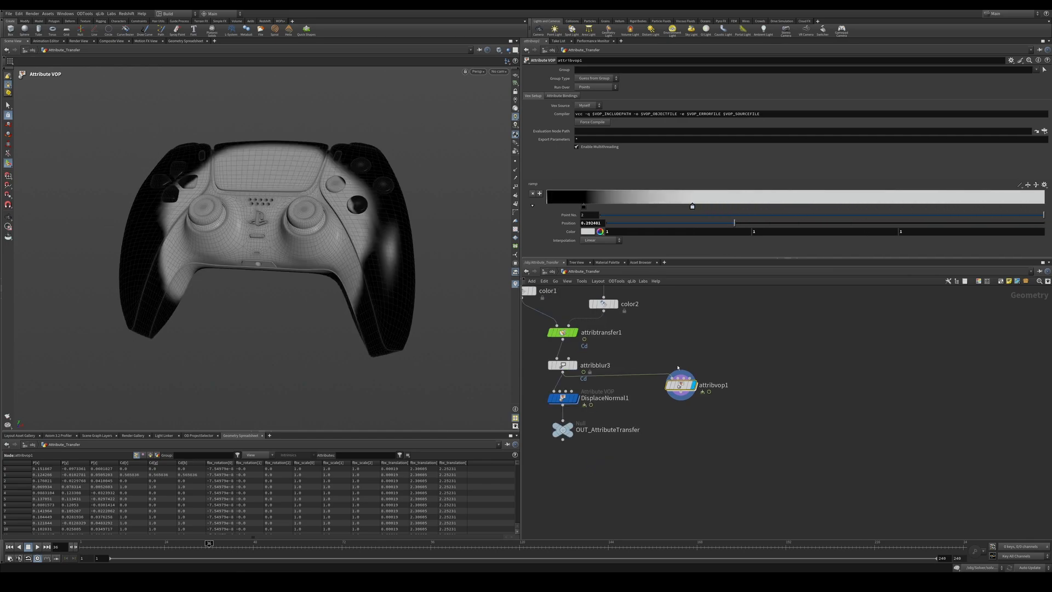
pyautogui.moveTo(619, 372); pyautogui.dragTo(639, 399, button='middle')
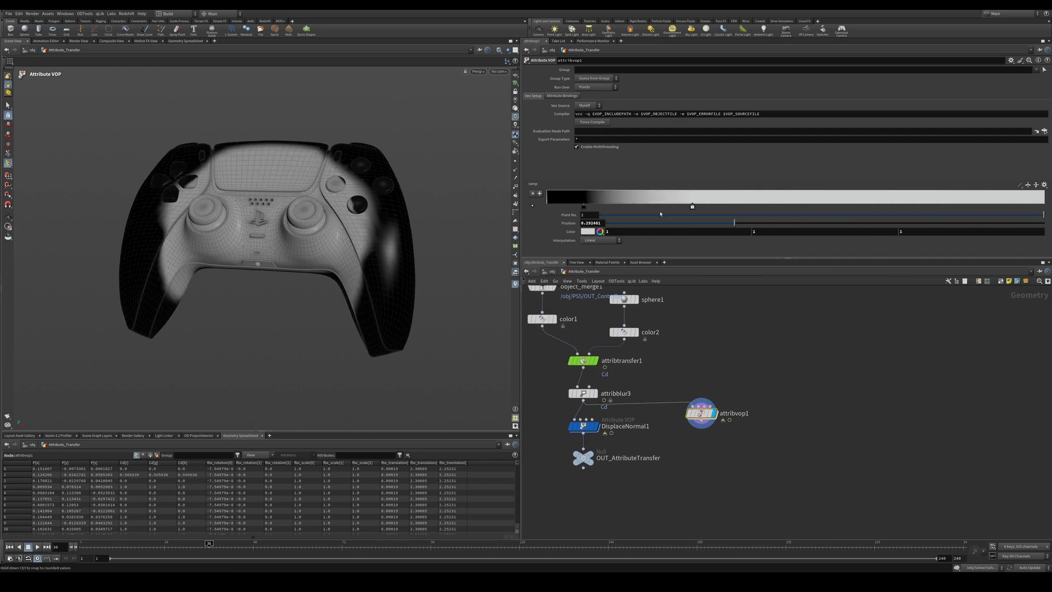
pyautogui.moveTo(692, 206); pyautogui.dragTo(712, 207)
pyautogui.doubleClick(712, 207)
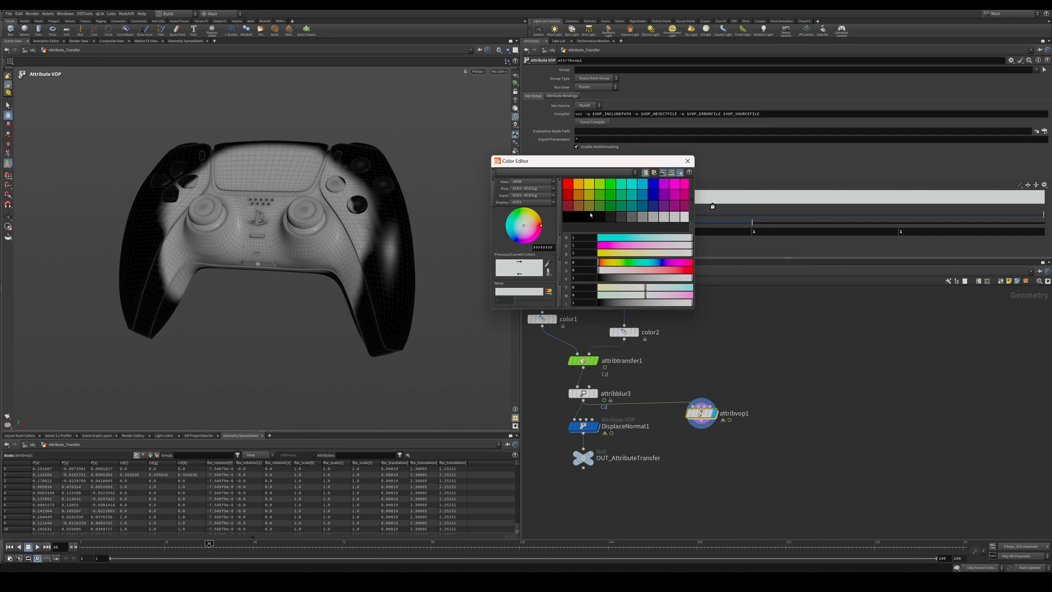
pyautogui.click(566, 219)
pyautogui.click(687, 160)
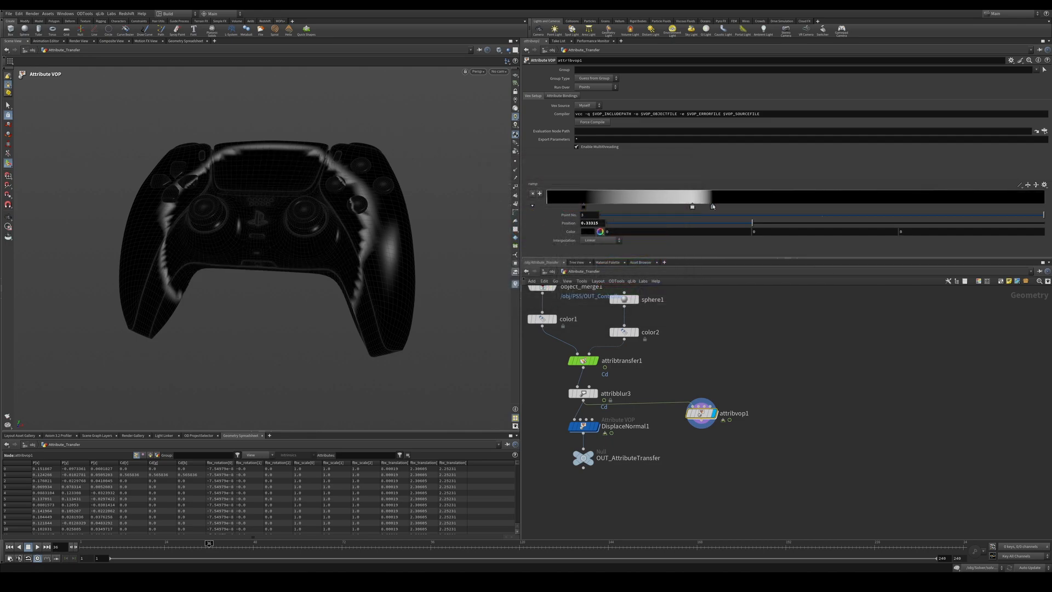
pyautogui.moveTo(712, 207); pyautogui.dragTo(844, 208)
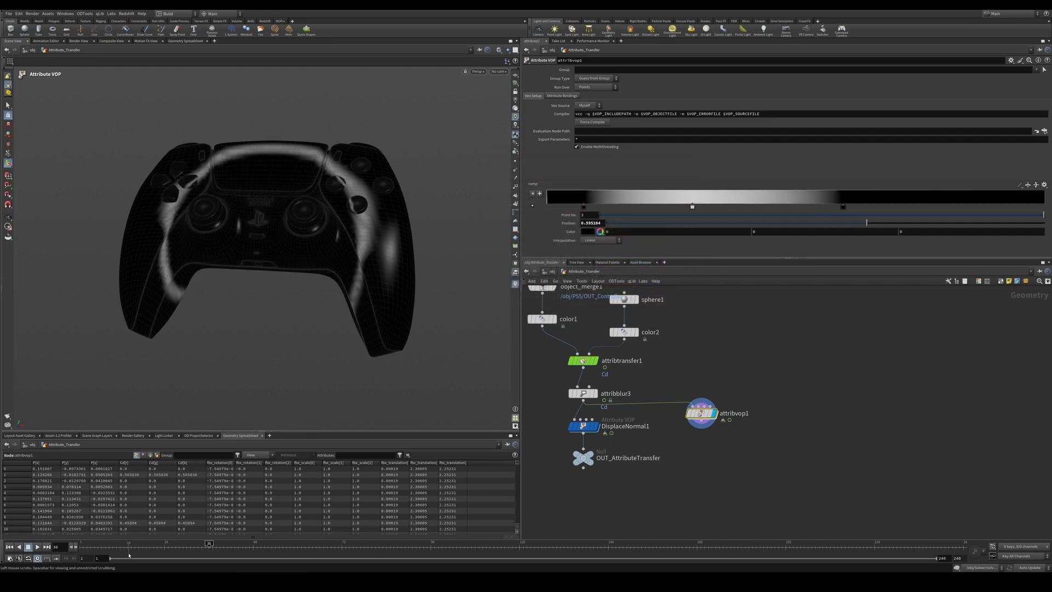
pyautogui.click(102, 543)
pyautogui.moveTo(102, 543); pyautogui.dragTo(198, 543)
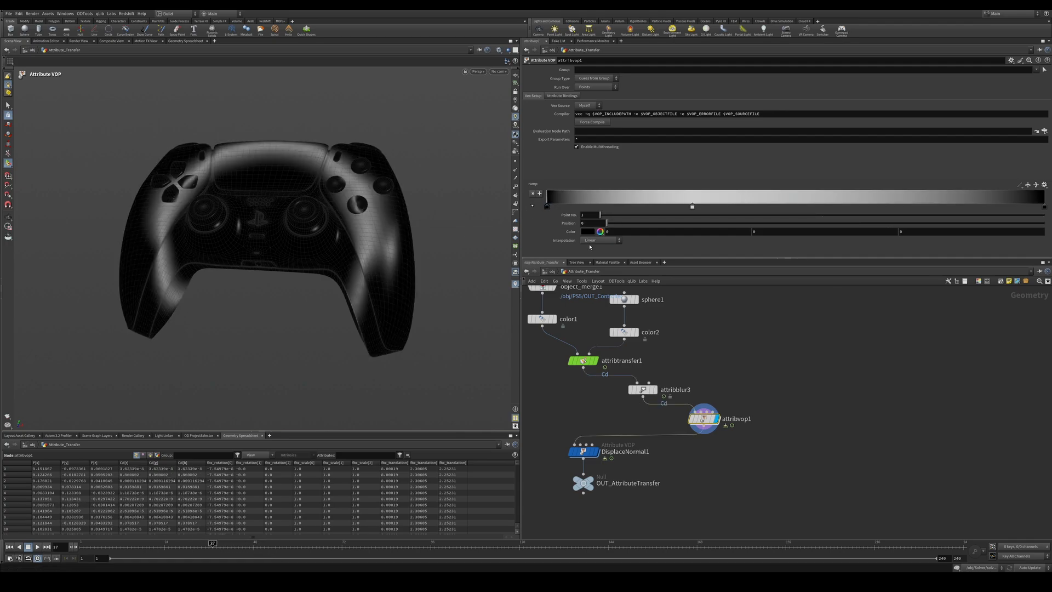
# Give the ramp's start and white points Bezier interpolation, move the white point to about 0.49, and preview DisplaceNormal1 over time.
pyautogui.click(600, 240)
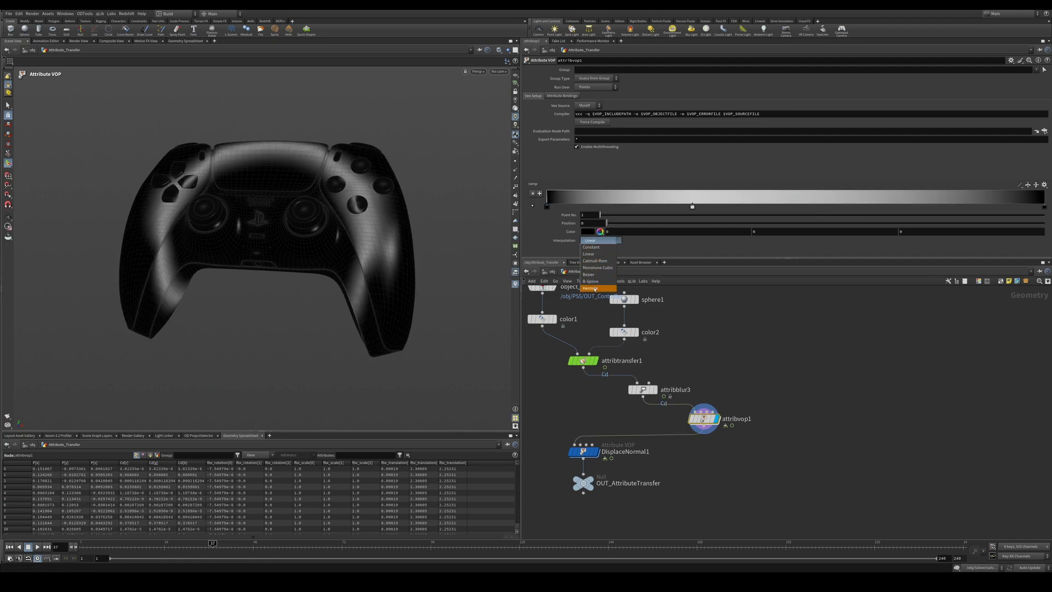
pyautogui.click(595, 275)
pyautogui.moveTo(692, 206); pyautogui.dragTo(792, 208)
pyautogui.click(600, 240)
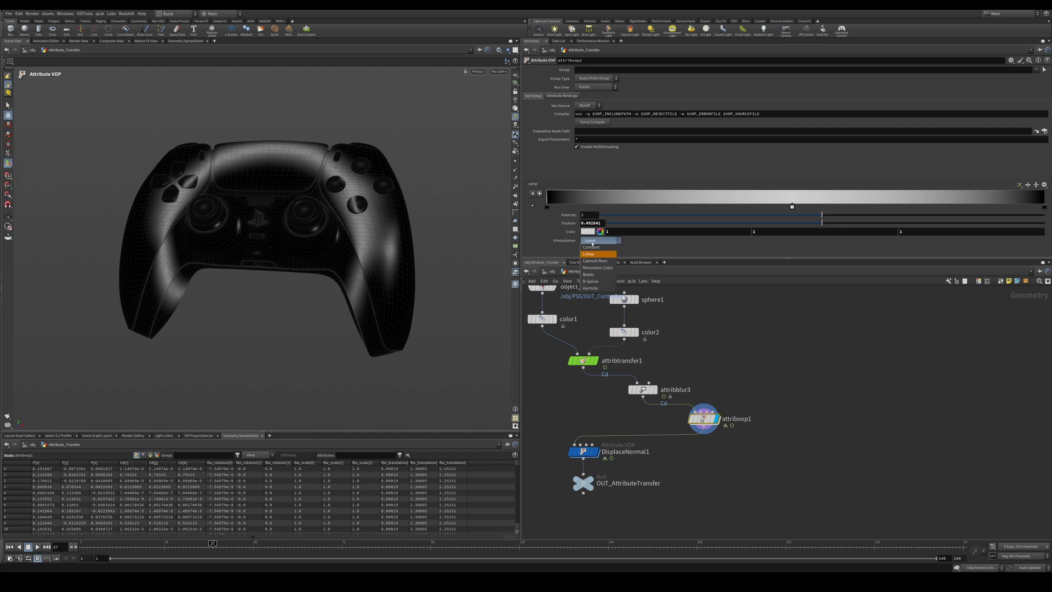
pyautogui.click(594, 274)
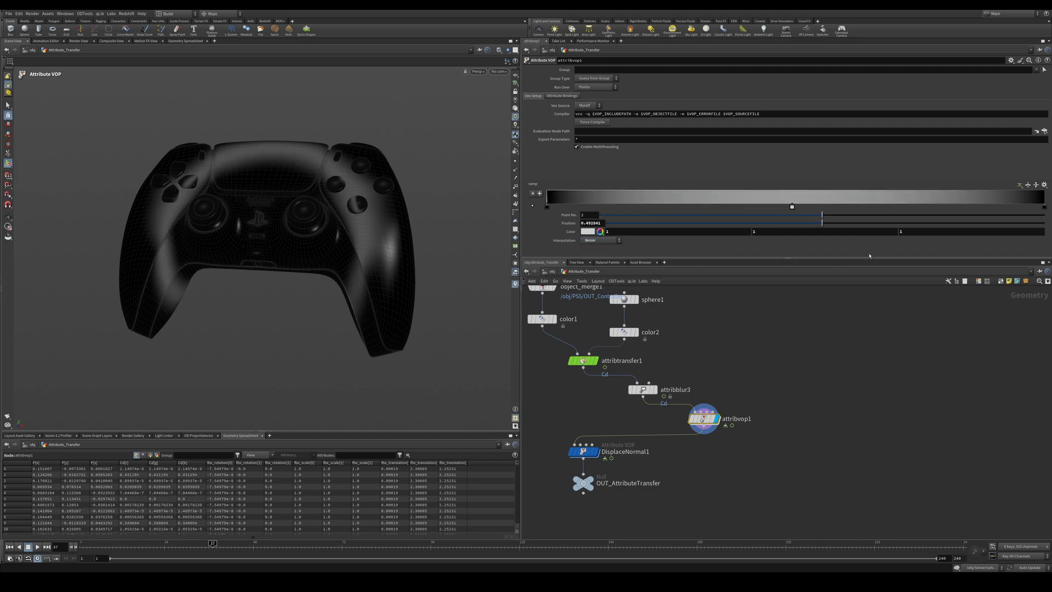
pyautogui.click(1042, 207)
pyautogui.click(595, 450)
pyautogui.moveTo(192, 548); pyautogui.dragTo(247, 550)
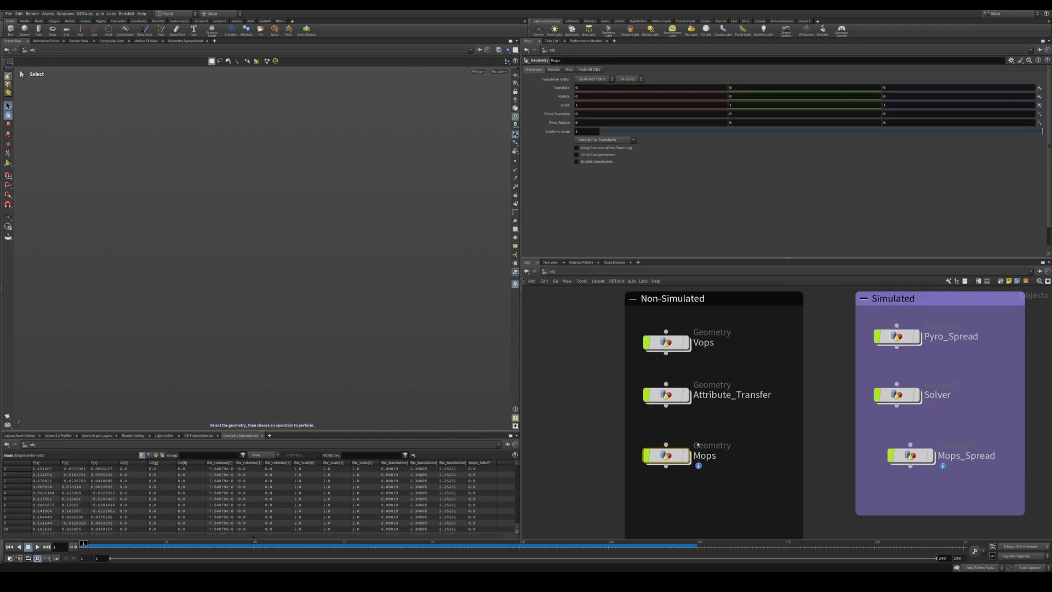
# Open the Mops geometry network, display mops_Shape_Falloff and scrub the timeline to examine its falloff on the controller.
pyautogui.doubleClick(668, 457)
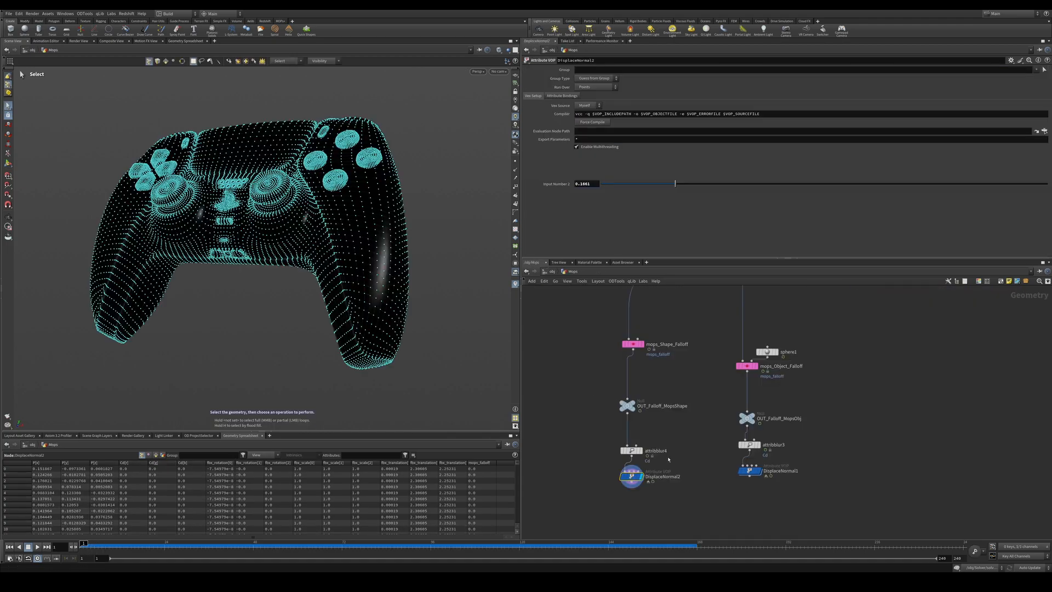
pyautogui.moveTo(683, 303); pyautogui.dragTo(753, 343, button='middle')
pyautogui.click(702, 384)
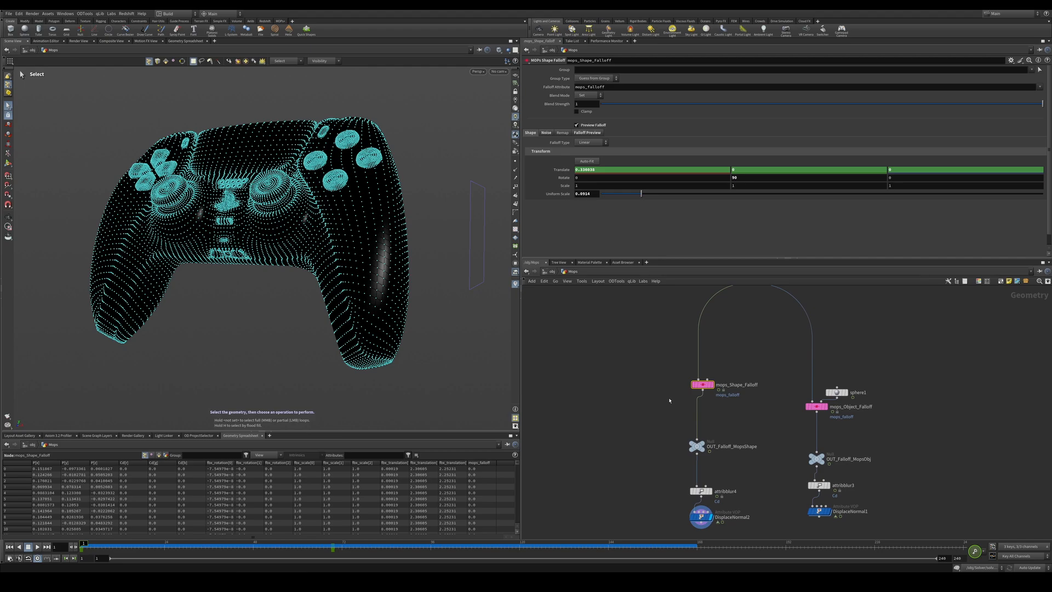
pyautogui.click(711, 384)
pyautogui.moveTo(132, 544); pyautogui.dragTo(205, 543)
pyautogui.keyDown('alt'); pyautogui.moveTo(241, 268); pyautogui.dragTo(270, 268); pyautogui.keyUp('alt')
pyautogui.keyDown('alt'); pyautogui.moveTo(270, 268); pyautogui.dragTo(216, 268, button='right'); pyautogui.keyUp('alt')
pyautogui.keyDown('alt'); pyautogui.moveTo(215, 268); pyautogui.dragTo(272, 250); pyautogui.keyUp('alt')
pyautogui.keyDown('alt'); pyautogui.moveTo(272, 250); pyautogui.dragTo(302, 285, button='middle'); pyautogui.keyUp('alt')
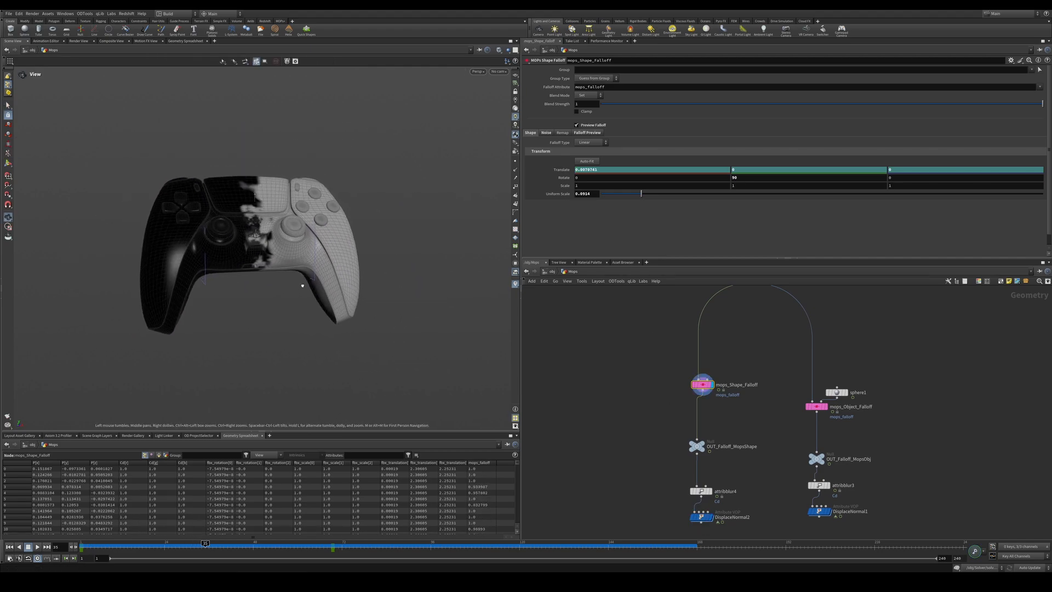
pyautogui.keyDown('alt'); pyautogui.moveTo(303, 286); pyautogui.dragTo(296, 247); pyautogui.keyUp('alt')
pyautogui.keyDown('alt'); pyautogui.moveTo(296, 247); pyautogui.dragTo(358, 244, button='right'); pyautogui.keyUp('alt')
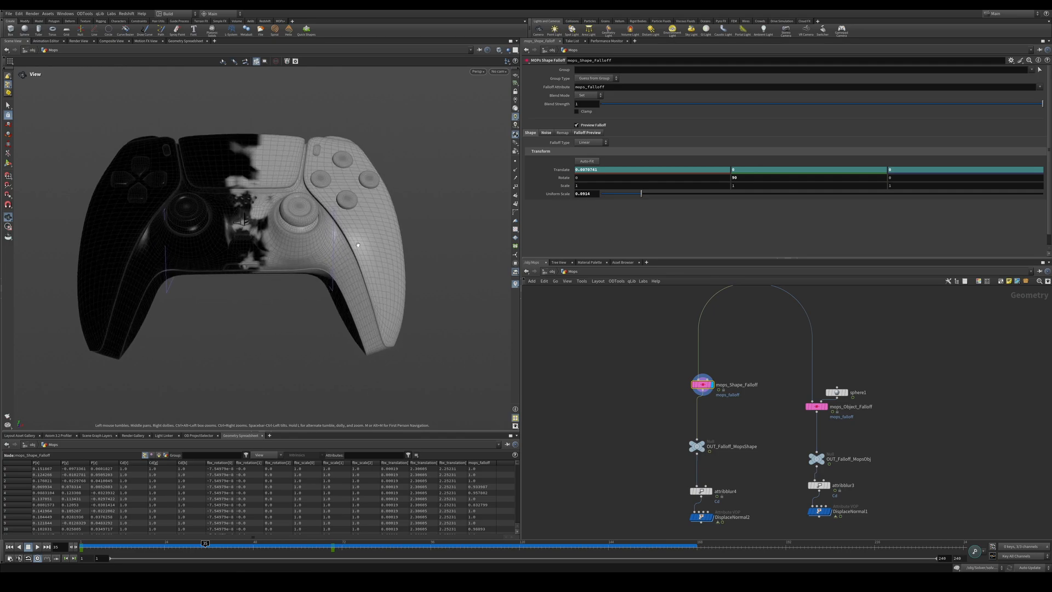
pyautogui.press('Return')
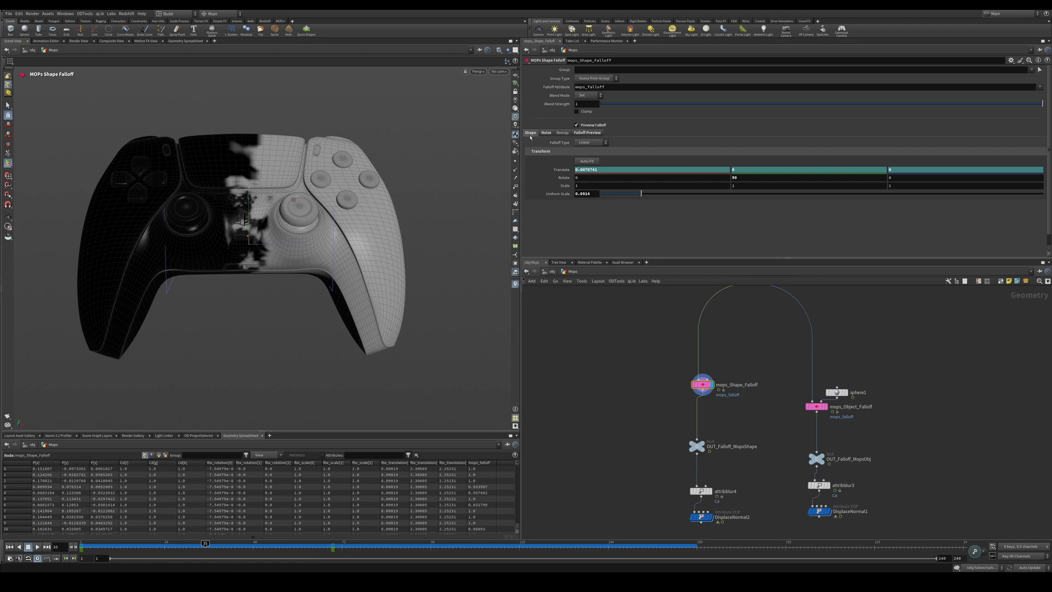
# Review the falloff type options of mops_Shape_Falloff and scrub the timeline to examine its animated Translate values.
pyautogui.click(590, 143)
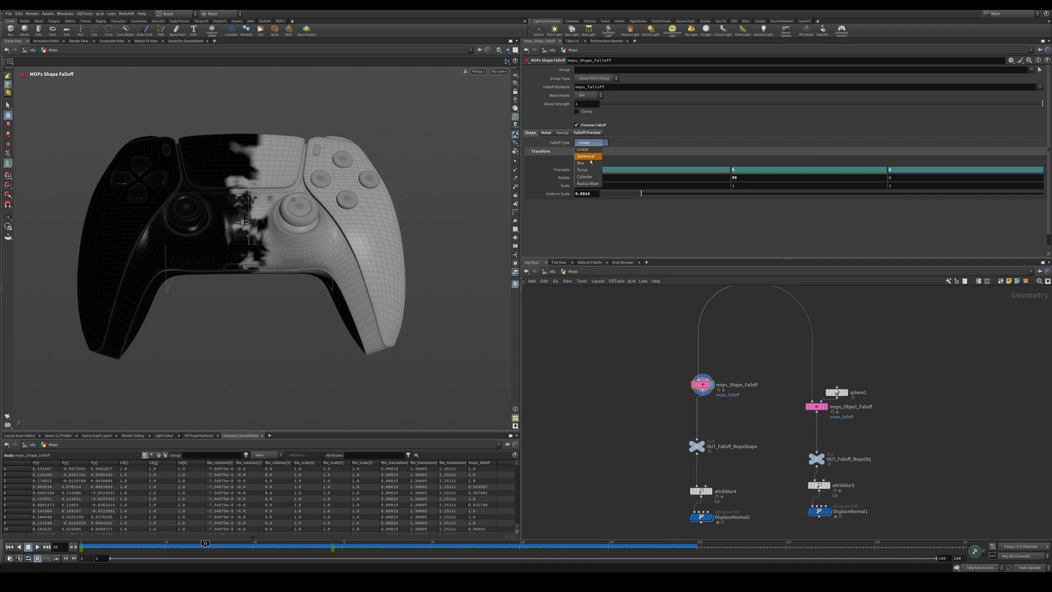
pyautogui.click(546, 162)
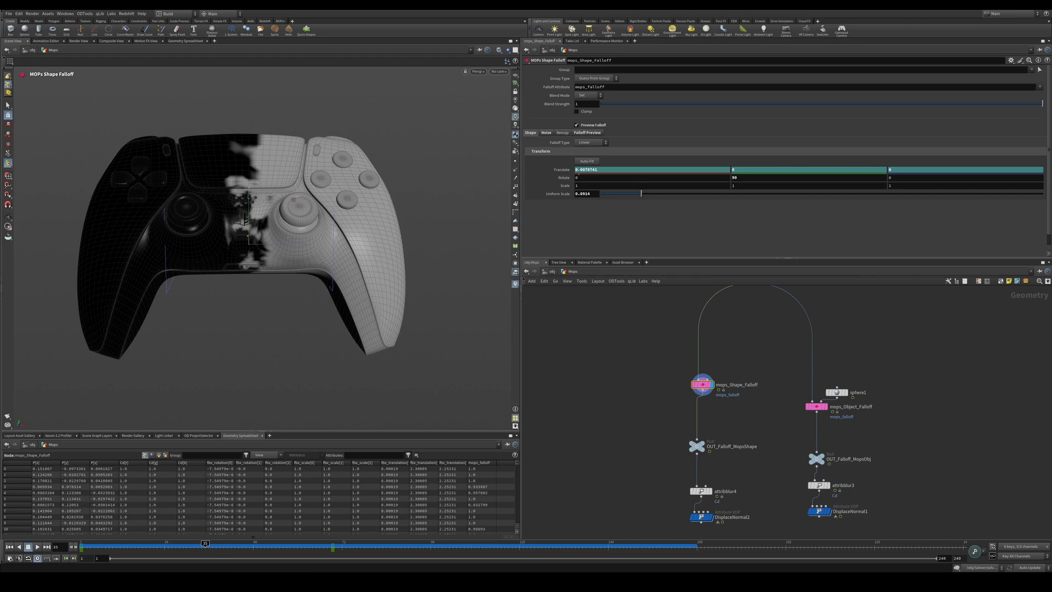
pyautogui.click(560, 169)
pyautogui.moveTo(87, 544); pyautogui.dragTo(323, 544)
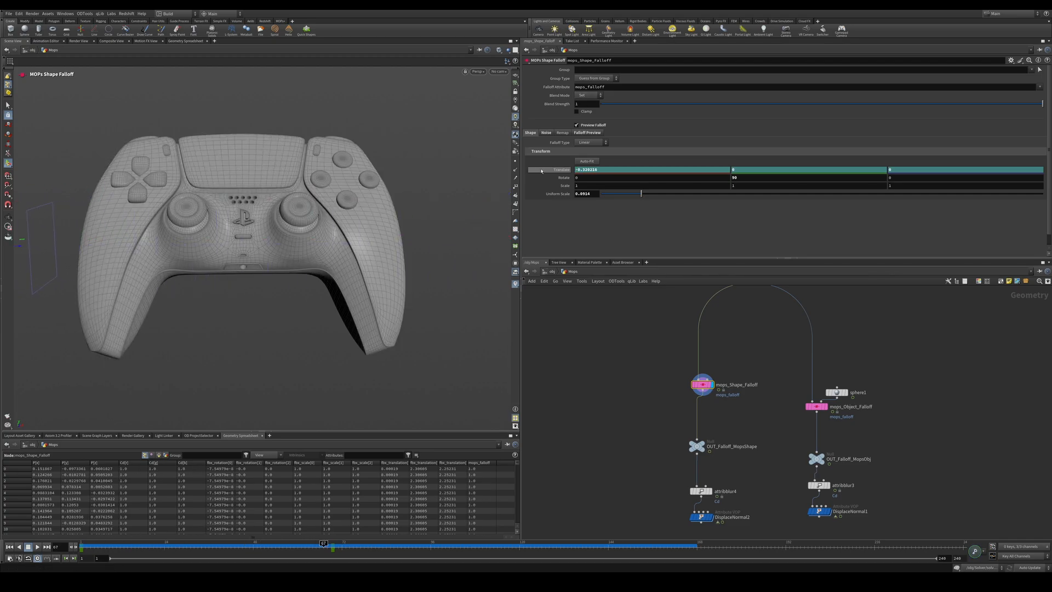
# Move the shape falloff along X toward the controller, to a Translate X of about -0.22.
pyautogui.keyDown('alt'); pyautogui.moveTo(285, 247); pyautogui.dragTo(242, 254); pyautogui.keyUp('alt')
pyautogui.keyDown('alt'); pyautogui.moveTo(241, 253); pyautogui.dragTo(140, 205, button='right'); pyautogui.keyUp('alt')
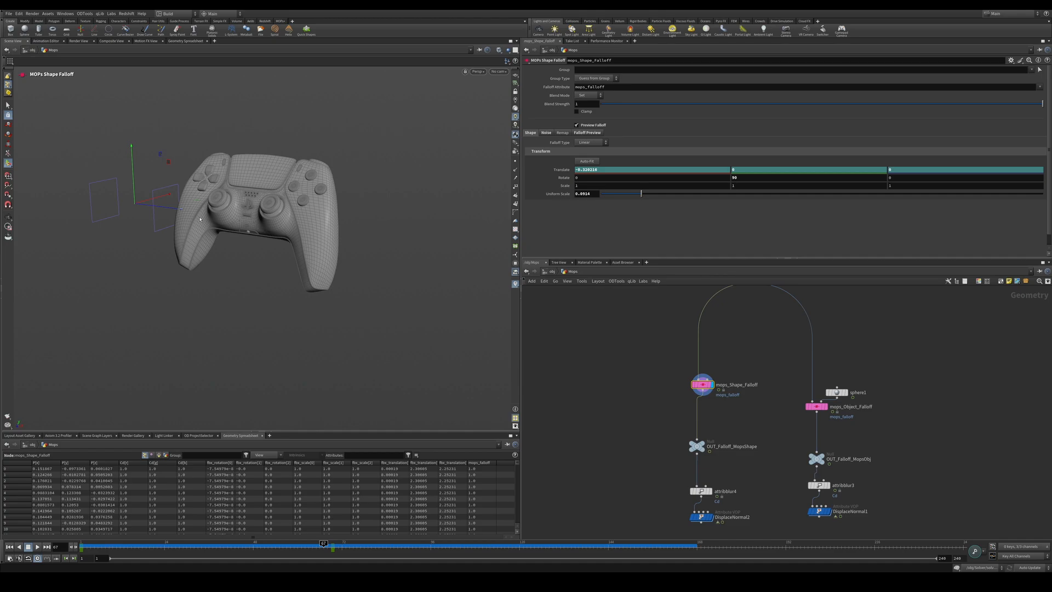
pyautogui.moveTo(180, 211); pyautogui.dragTo(213, 226)
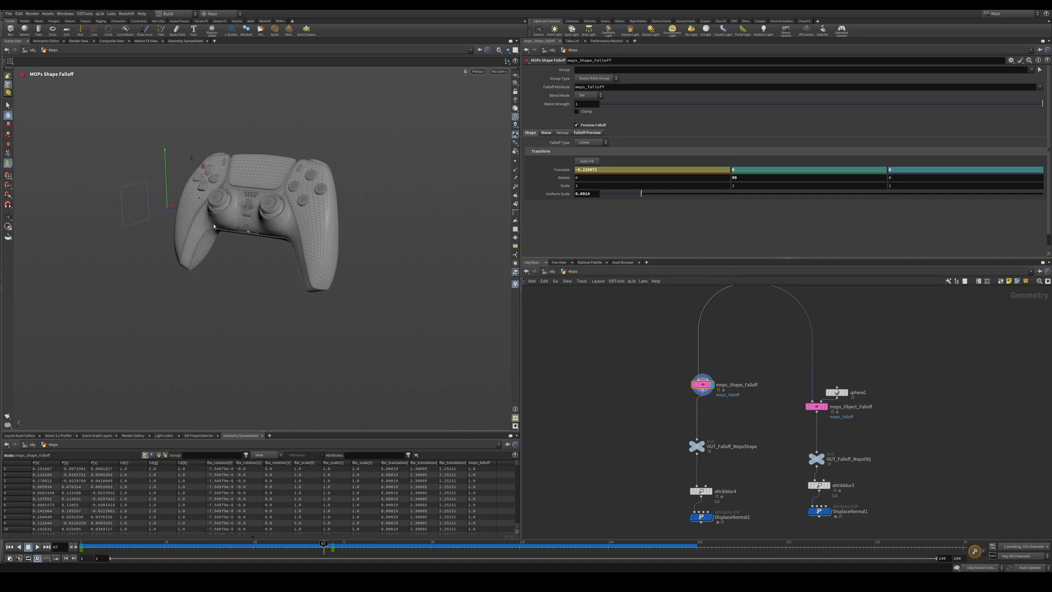
# Review the Blend Mode options available on mops_Shape_Falloff without changing the current mode.
pyautogui.press('Up')
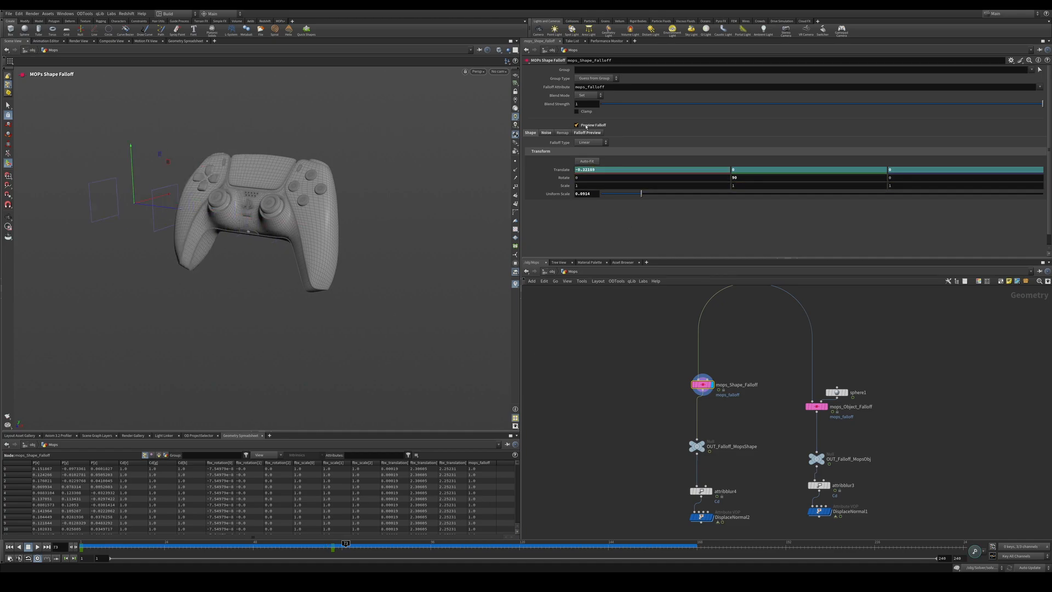
pyautogui.click(581, 97)
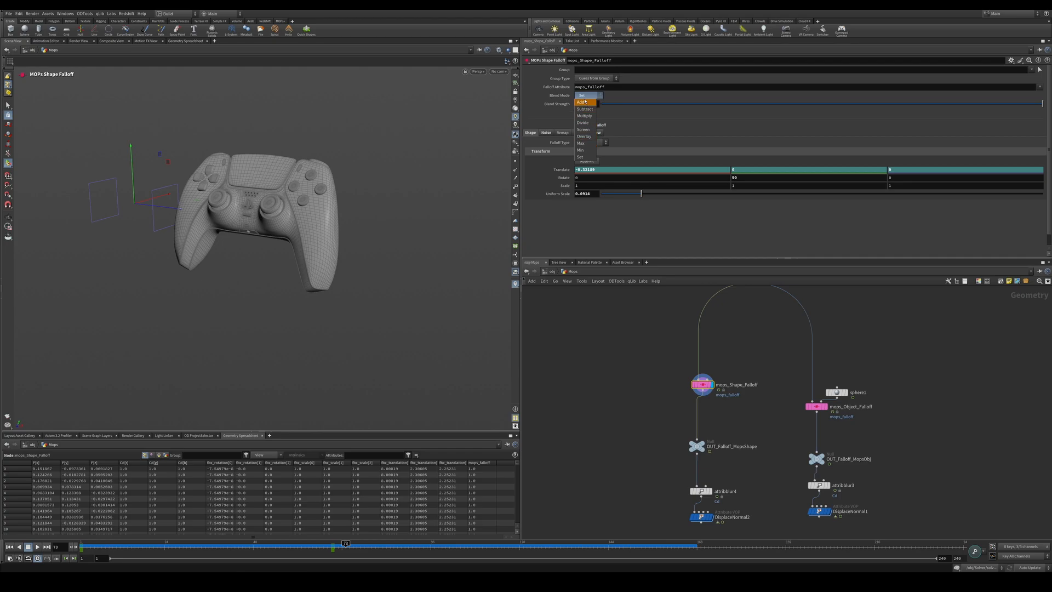
pyautogui.click(722, 401)
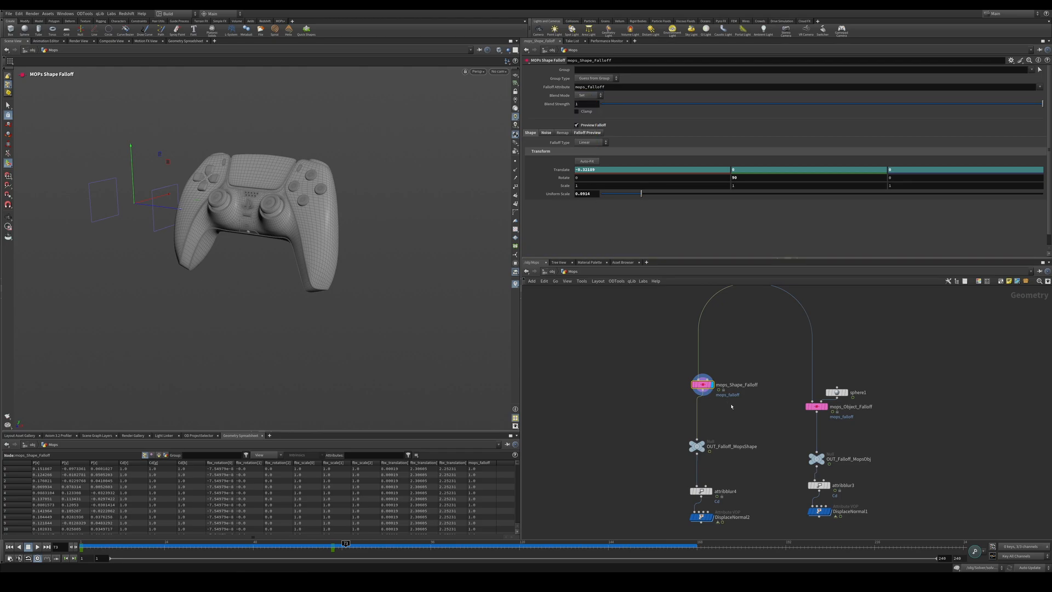
pyautogui.click(583, 97)
pyautogui.click(555, 113)
pyautogui.moveTo(715, 424); pyautogui.dragTo(718, 382, button='middle')
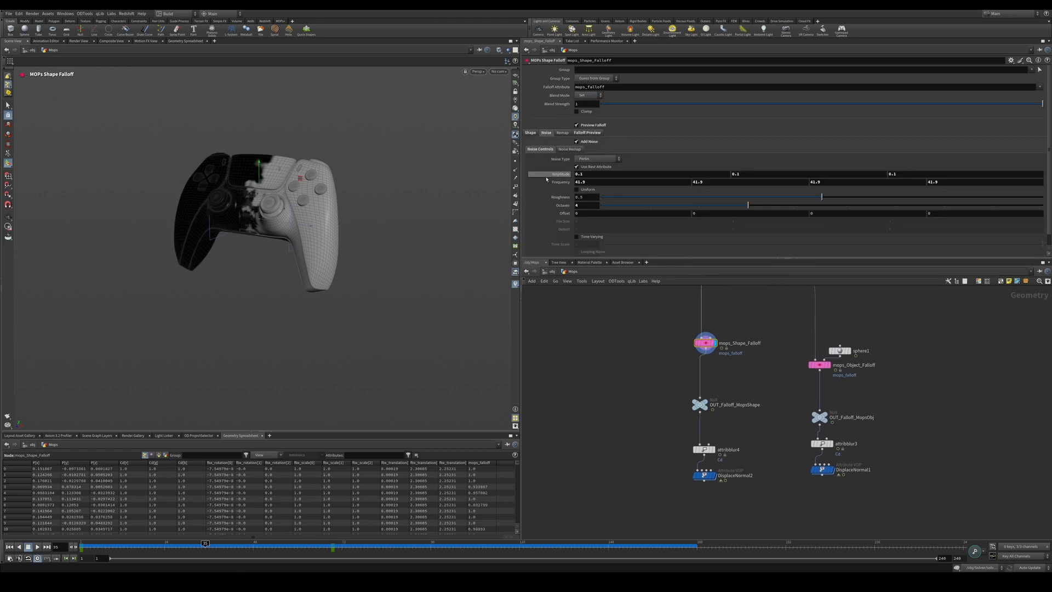
# Compare the shape falloff on the controller with noise switched off and back on, and review the available noise types.
pyautogui.keyDown('alt'); pyautogui.moveTo(326, 222); pyautogui.dragTo(351, 224); pyautogui.keyUp('alt')
pyautogui.keyDown('alt'); pyautogui.moveTo(351, 224); pyautogui.dragTo(406, 248, button='middle'); pyautogui.keyUp('alt')
pyautogui.click(577, 141)
pyautogui.keyDown('alt'); pyautogui.moveTo(304, 260); pyautogui.dragTo(305, 254); pyautogui.keyUp('alt')
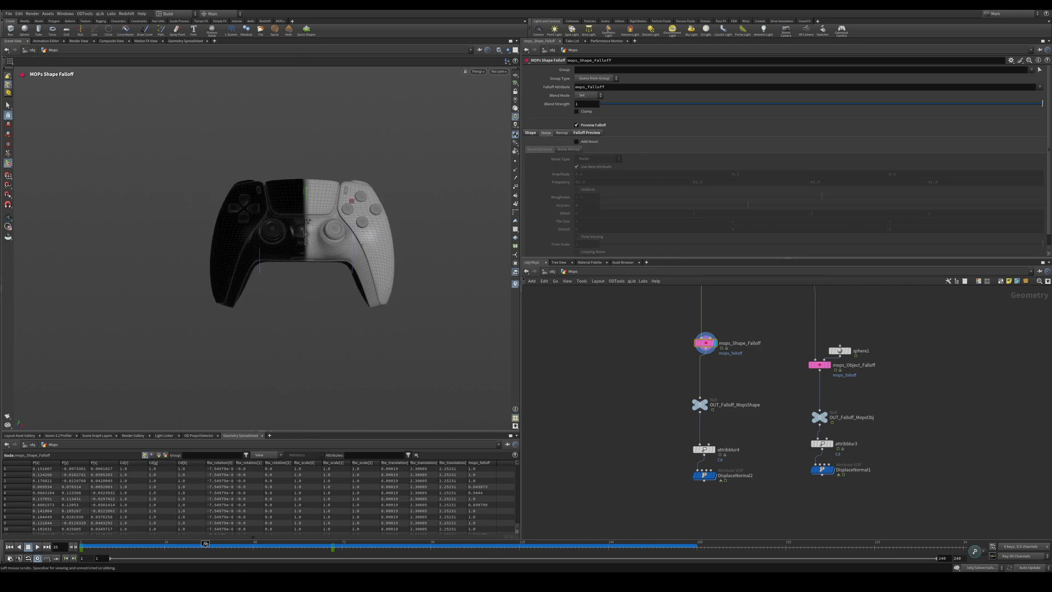
pyautogui.moveTo(205, 548)
pyautogui.mouseDown()
pyautogui.moveTo(150, 551)
pyautogui.moveTo(246, 553)
pyautogui.moveTo(209, 551)
pyautogui.mouseUp()
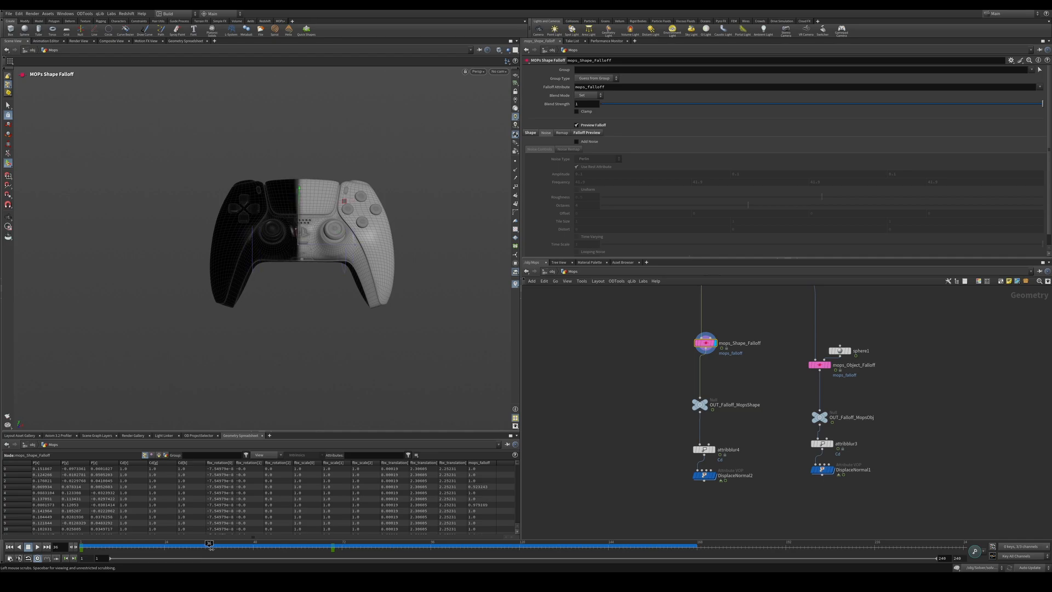
pyautogui.click(576, 141)
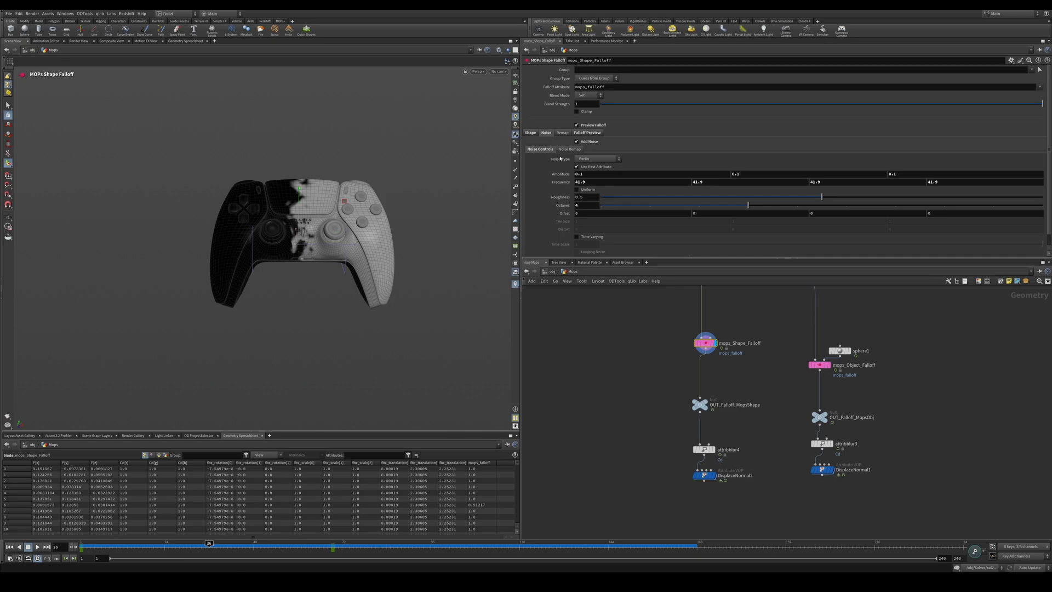
pyautogui.click(600, 159)
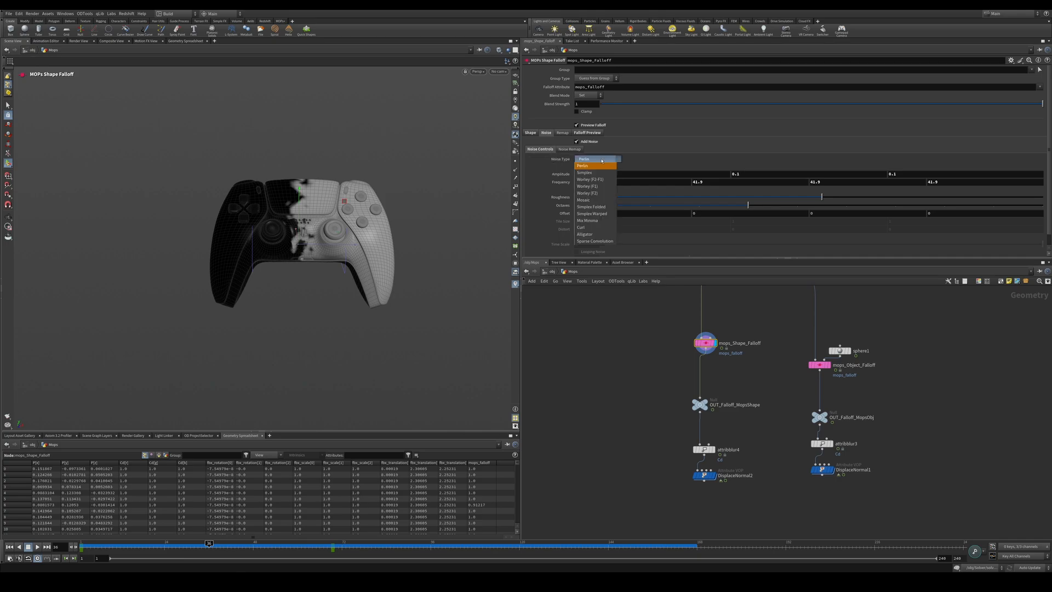
pyautogui.click(629, 158)
# Enable the noise remap on mops_Shape_Falloff, and reverse its Remap Ramp and restore it to compare the effect.
pyautogui.click(568, 149)
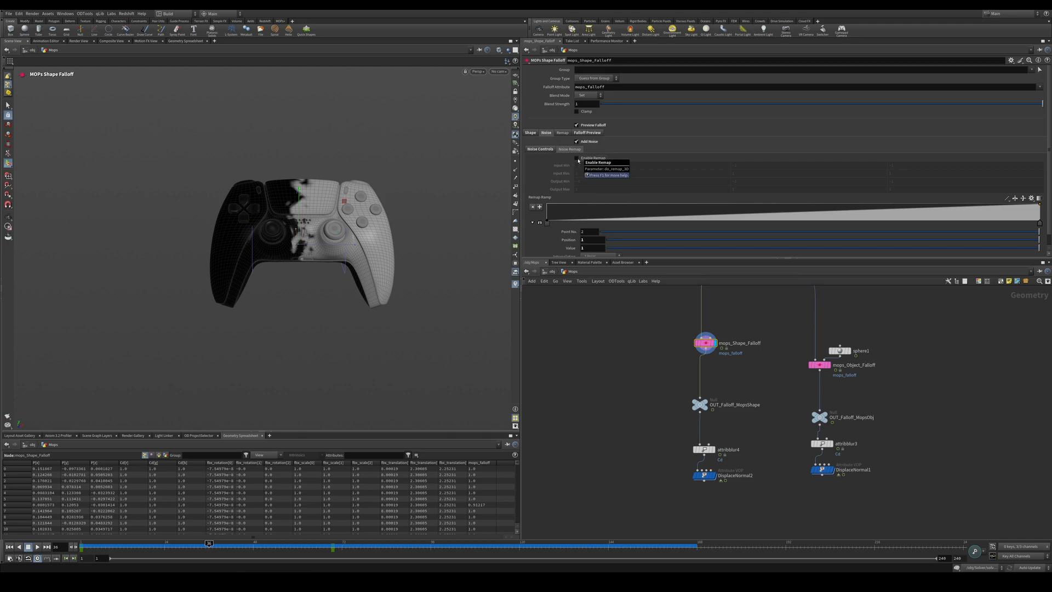
pyautogui.click(576, 158)
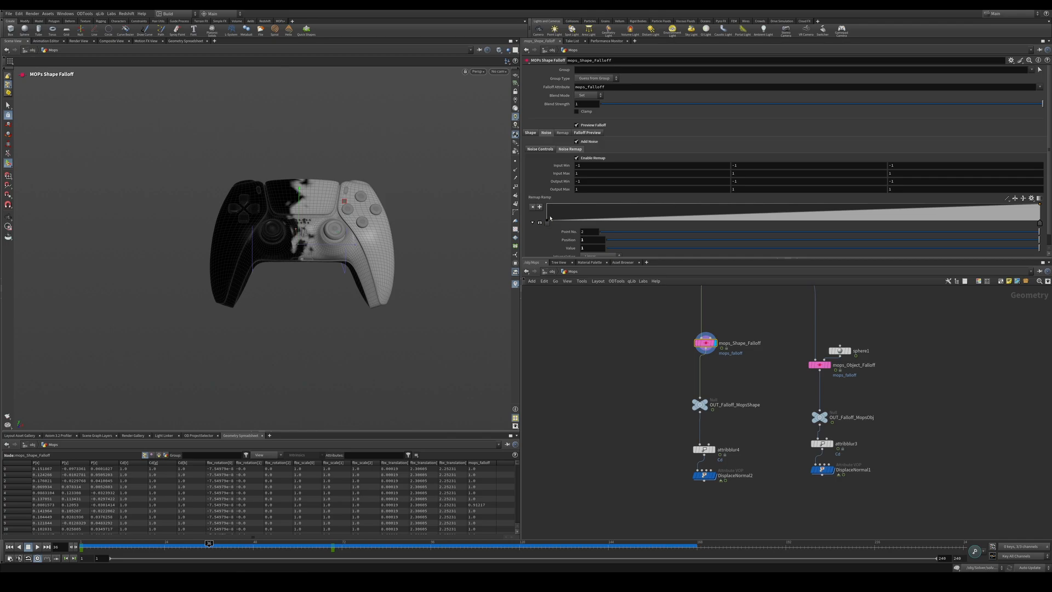
pyautogui.moveTo(547, 221)
pyautogui.mouseDown()
pyautogui.moveTo(564, 206)
pyautogui.moveTo(580, 221)
pyautogui.moveTo(587, 206)
pyautogui.moveTo(546, 222)
pyautogui.mouseUp()
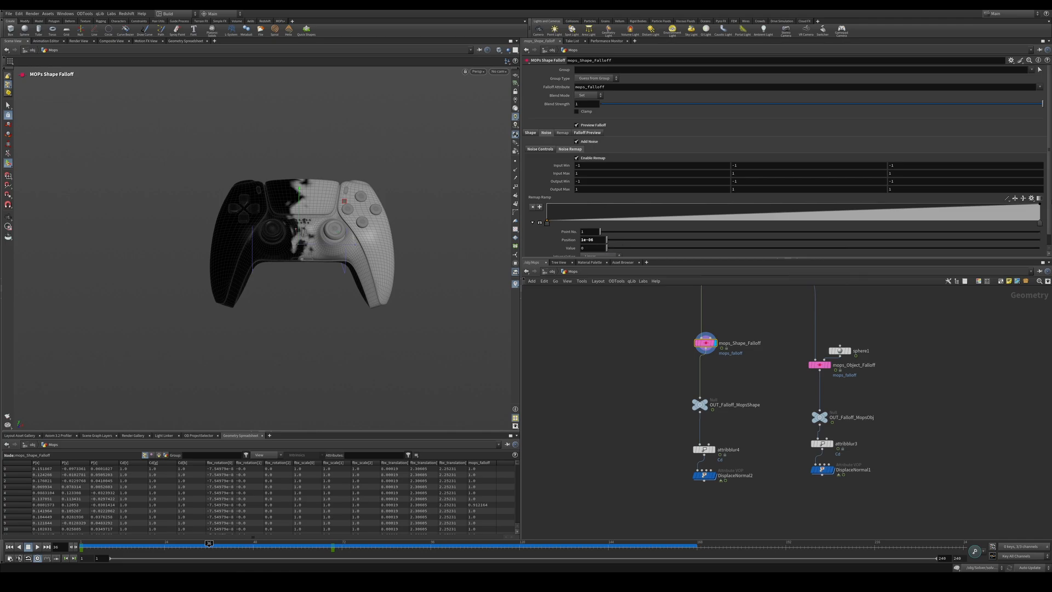
pyautogui.click(1015, 199)
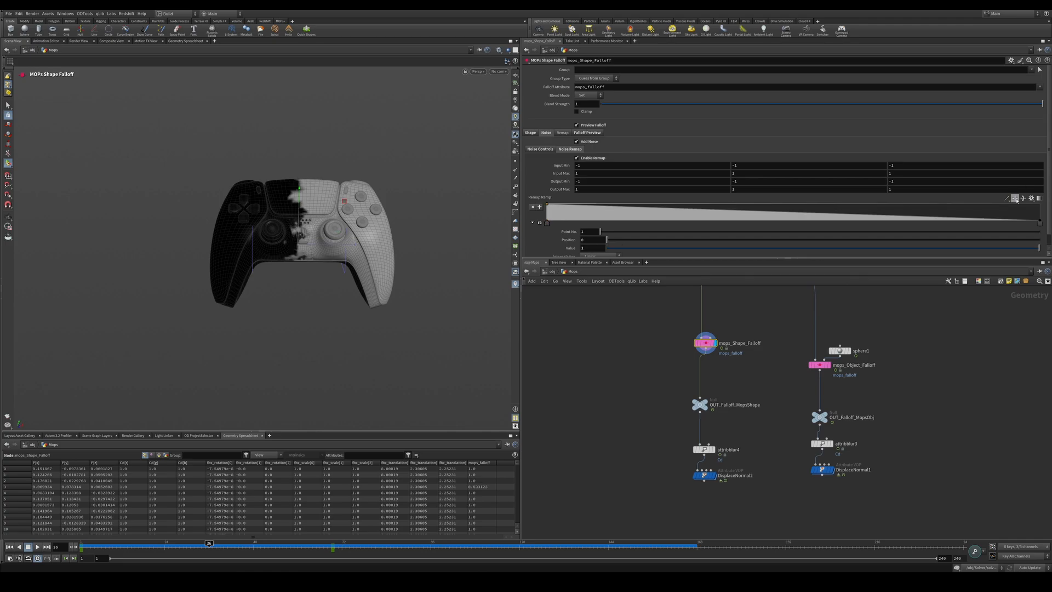
pyautogui.click(1015, 199)
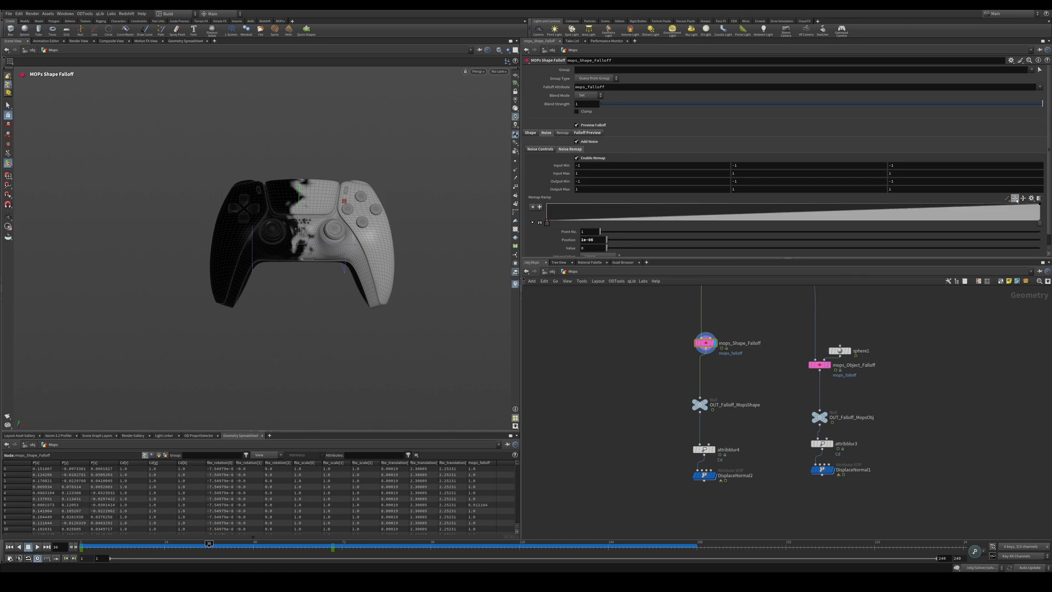
# Enable Fit in the falloff's remap settings, and flip the Remap Falloff ramp back and forth to compare, ending in its original direction.
pyautogui.click(562, 133)
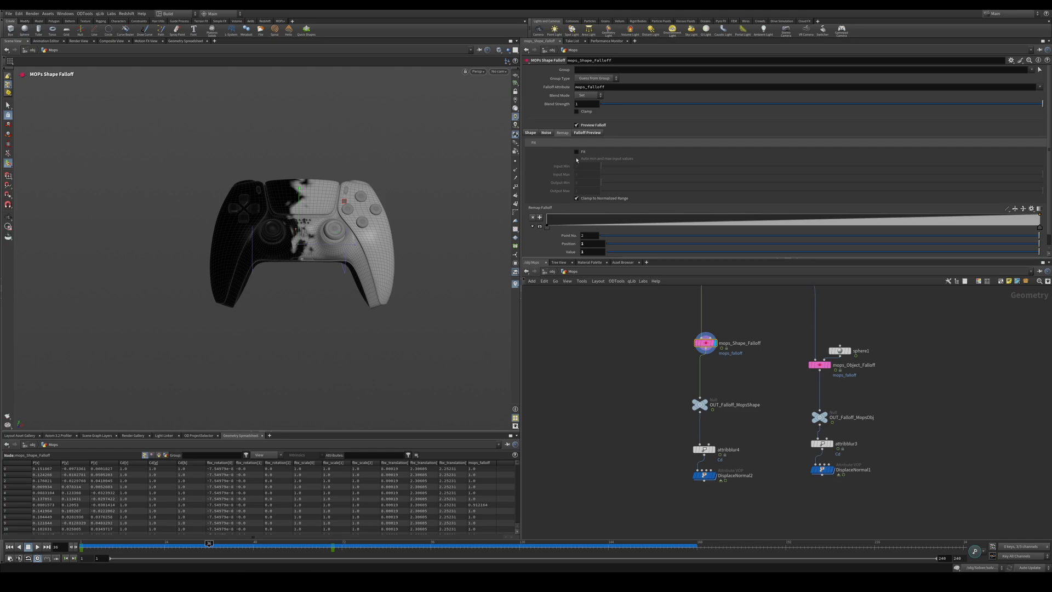
pyautogui.click(1015, 209)
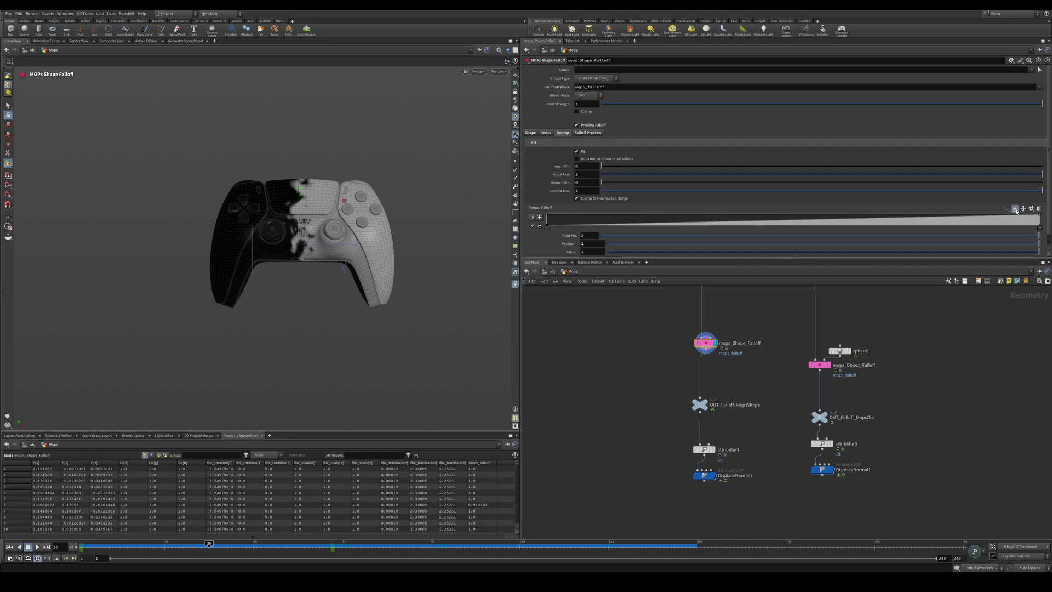
pyautogui.click(1015, 209)
pyautogui.click(1015, 208)
pyautogui.click(1015, 208)
pyautogui.click(1015, 209)
pyautogui.click(576, 153)
pyautogui.click(576, 153)
pyautogui.click(1014, 208)
pyautogui.click(1015, 208)
pyautogui.click(1015, 209)
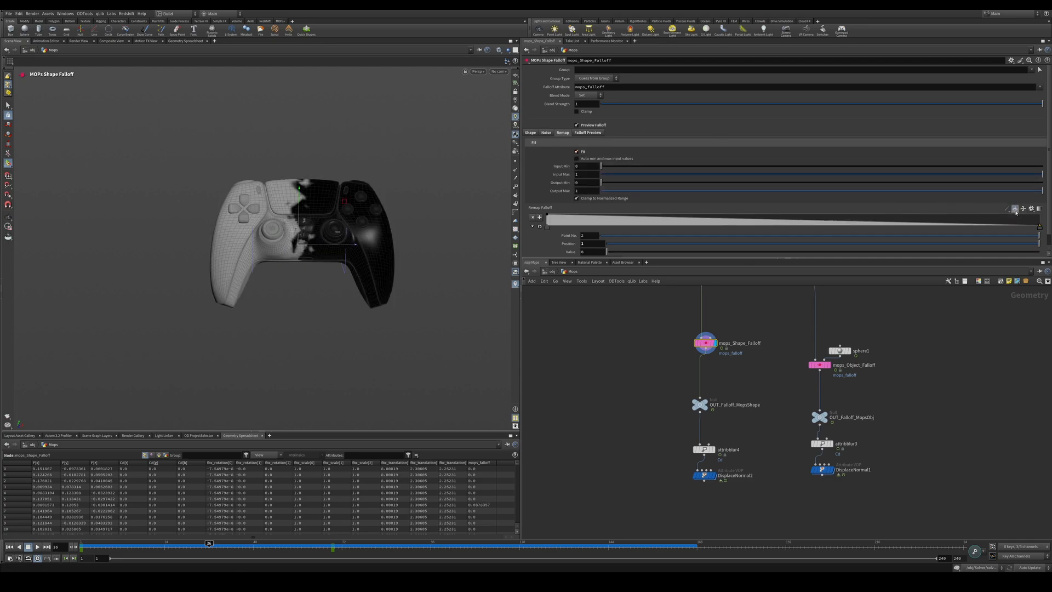
pyautogui.click(1015, 209)
# Try several colour presets on the preview's Falloff Ramp, including Grayscale and Sand, to compare how the falloff is visualised.
pyautogui.click(587, 133)
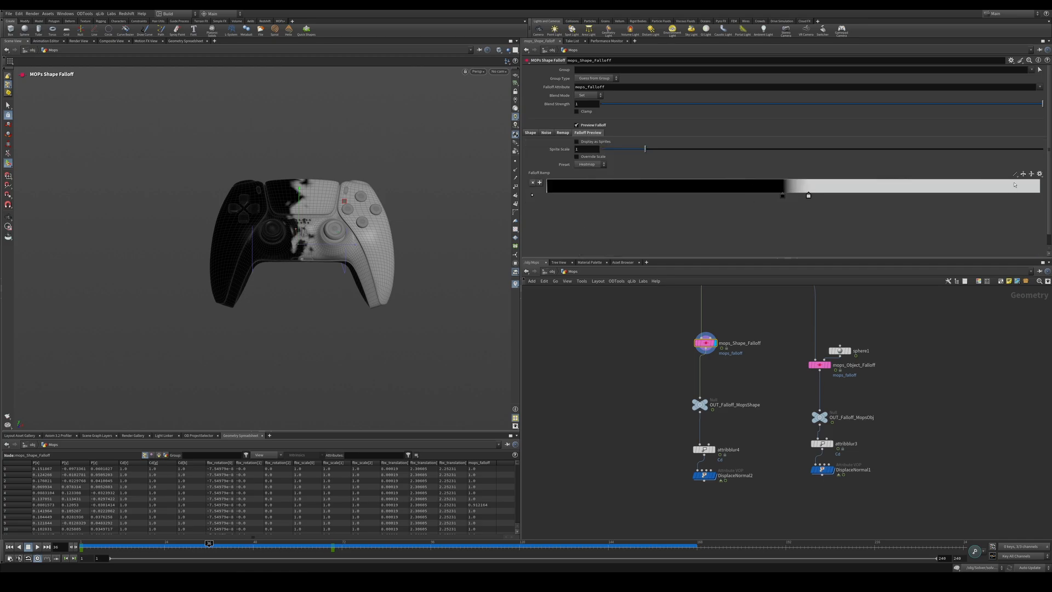
pyautogui.click(1038, 174)
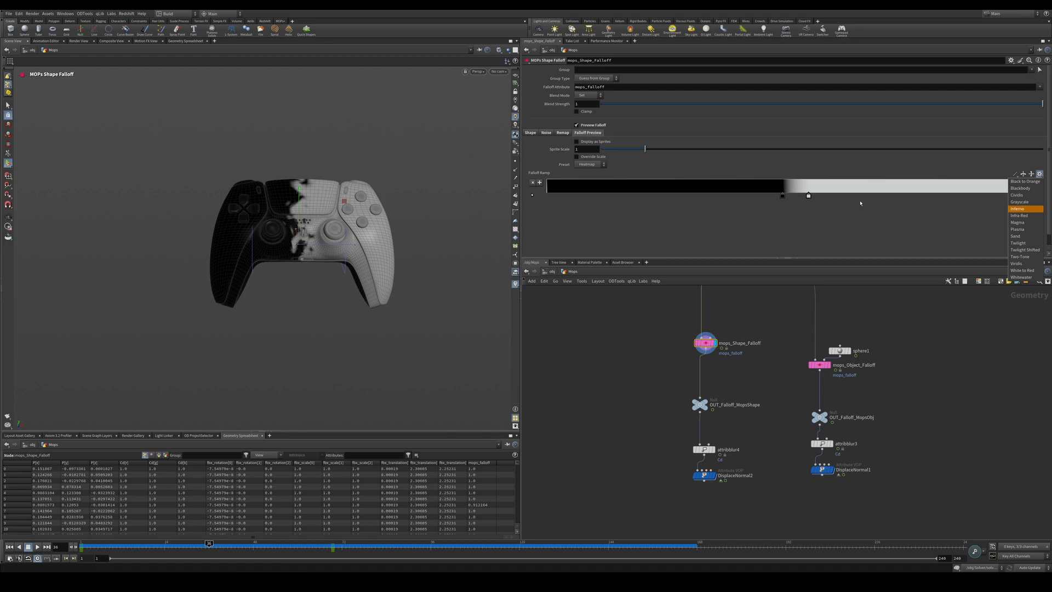
pyautogui.click(1019, 201)
pyautogui.click(1039, 174)
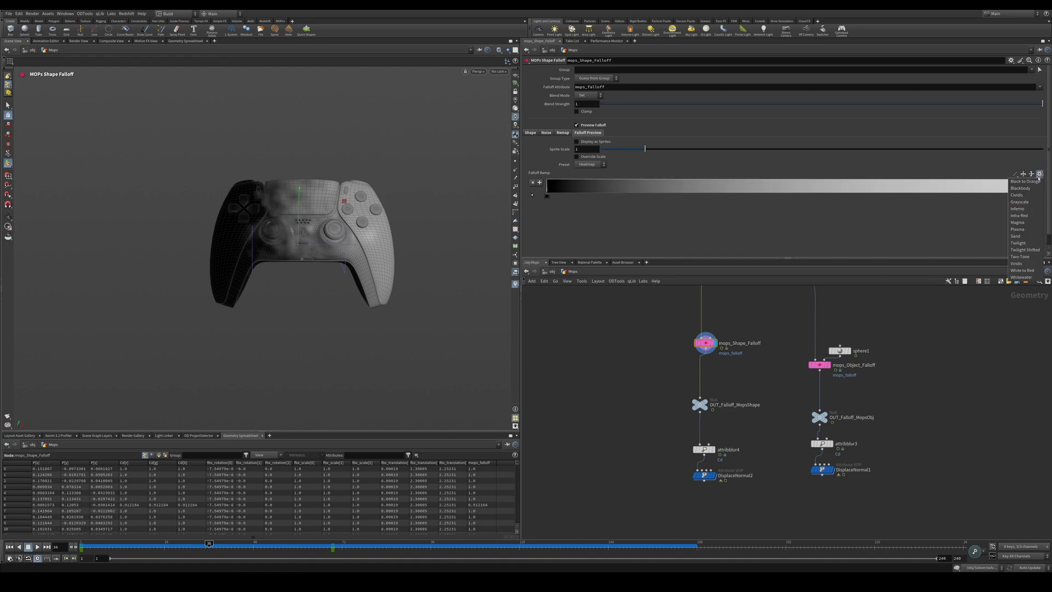
pyautogui.click(1035, 185)
pyautogui.click(1039, 174)
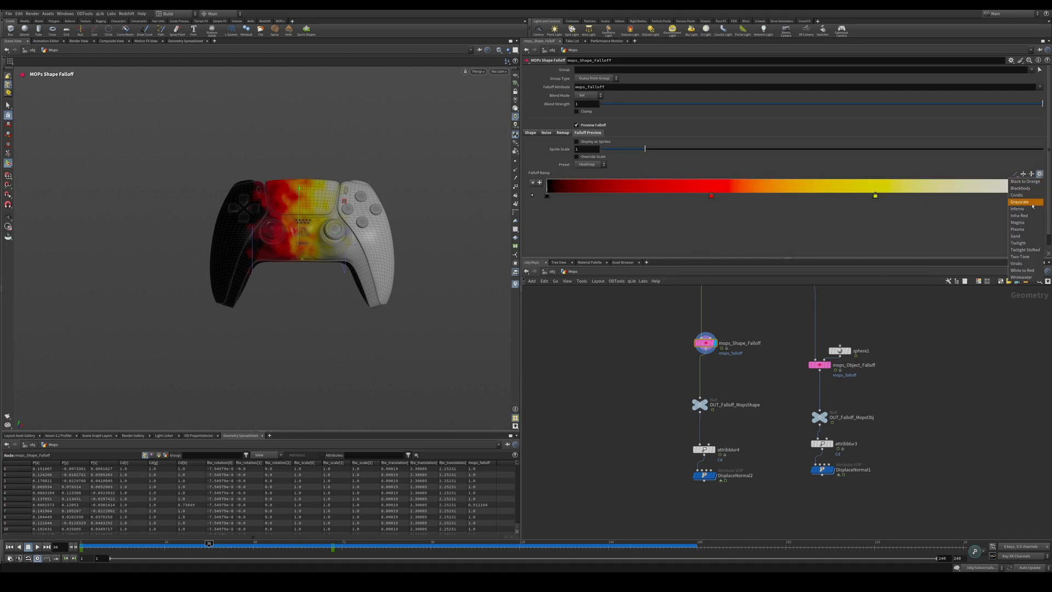
pyautogui.click(1024, 223)
pyautogui.click(1039, 174)
pyautogui.click(1024, 233)
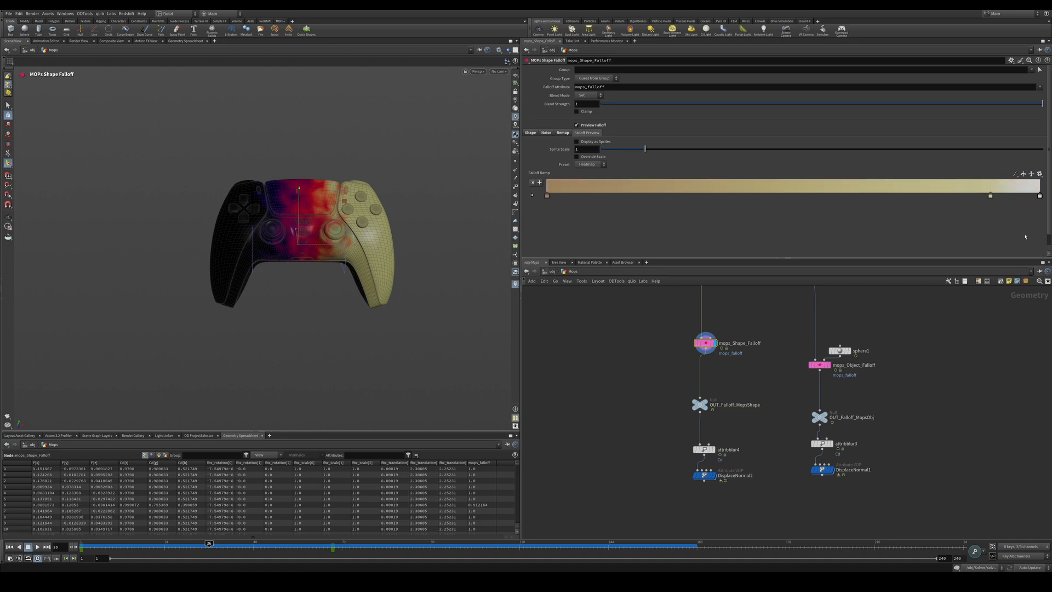
pyautogui.click(1039, 174)
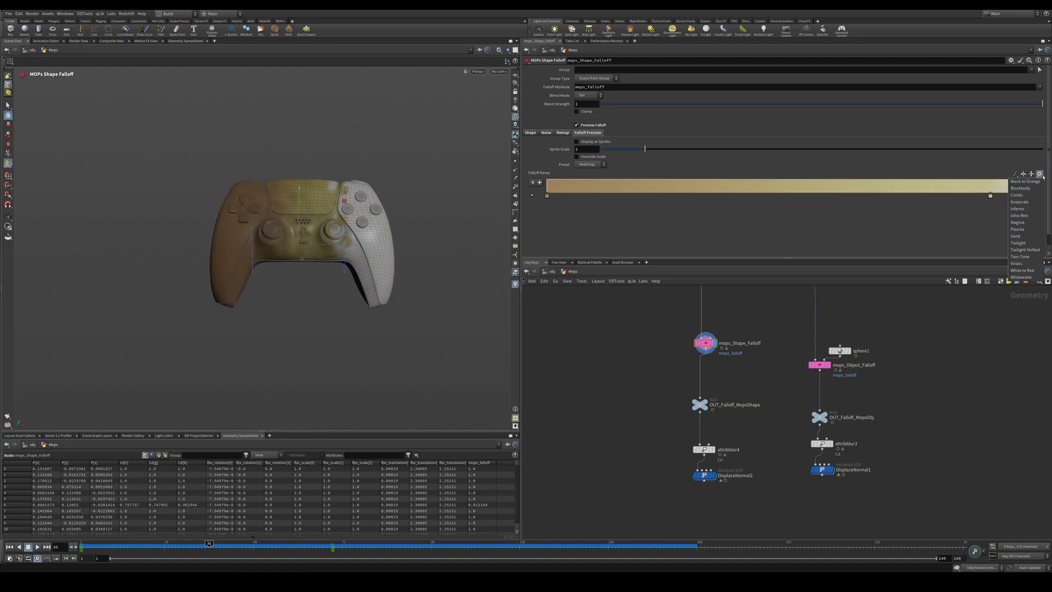
pyautogui.click(1026, 237)
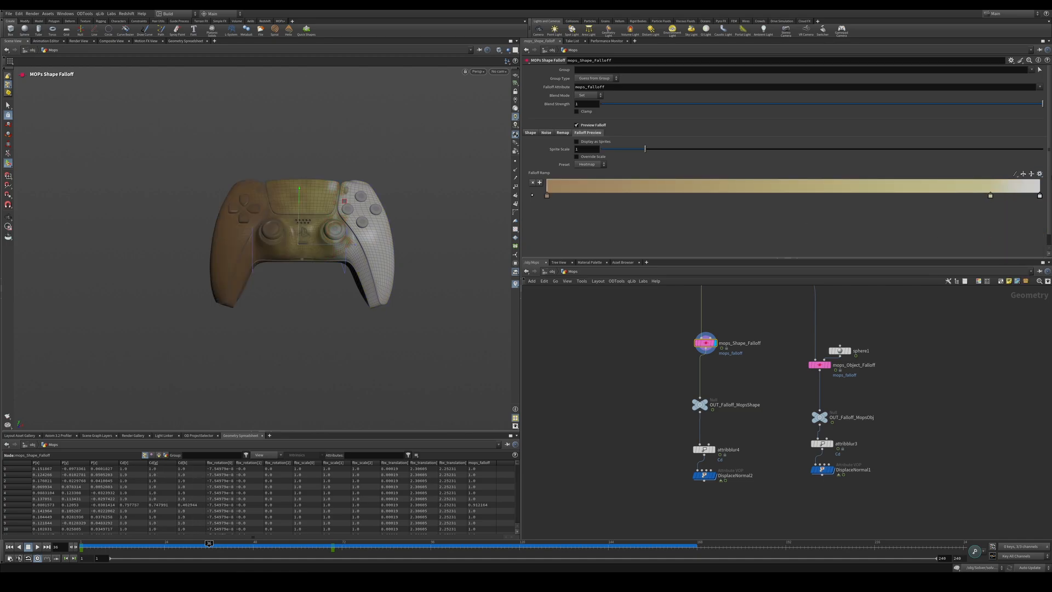
pyautogui.click(1039, 175)
pyautogui.click(928, 222)
# Apply the Grayscale preset to the Falloff Ramp, and move its white point to about the middle and its black point just before it.
pyautogui.click(1039, 174)
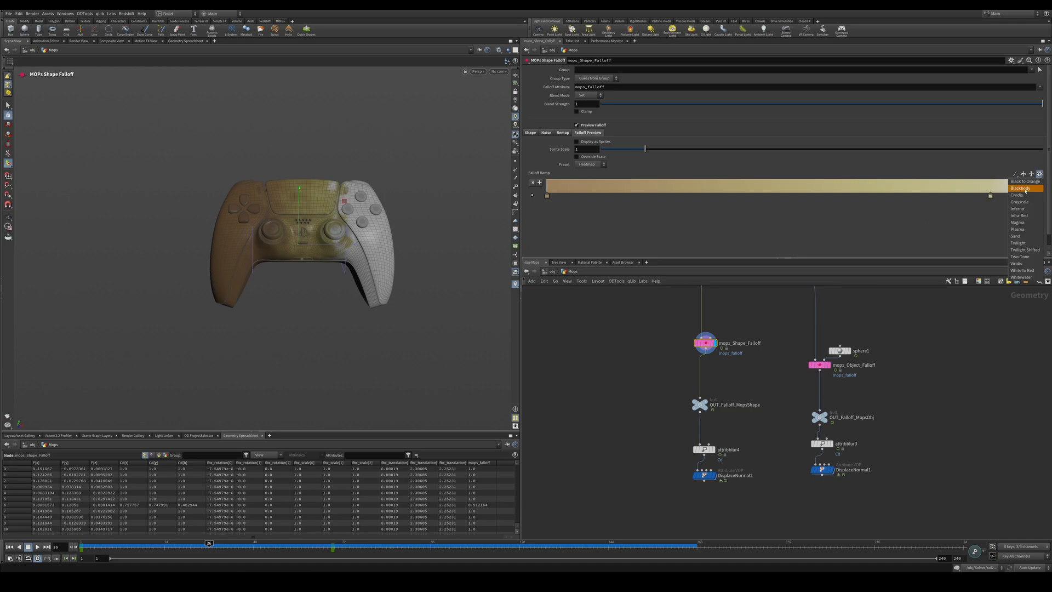
pyautogui.click(1033, 200)
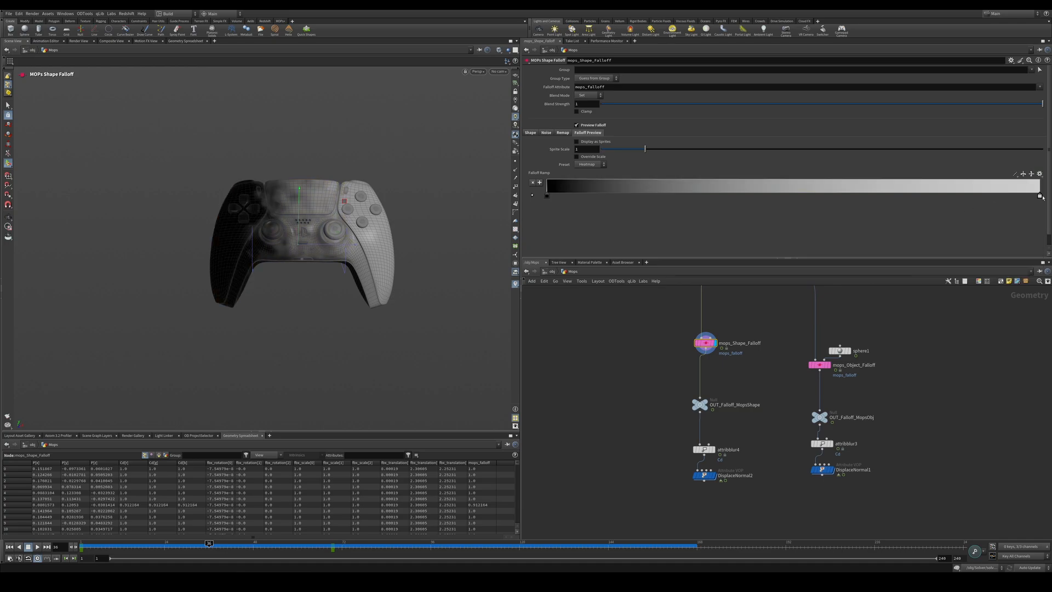
pyautogui.moveTo(1039, 196); pyautogui.dragTo(794, 197)
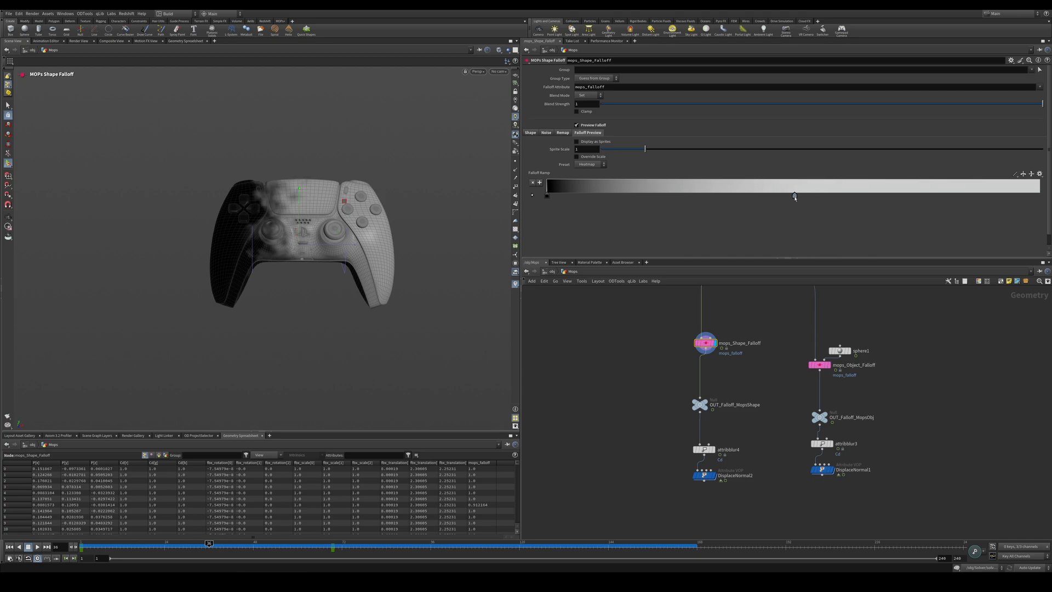
pyautogui.moveTo(546, 196); pyautogui.dragTo(751, 196)
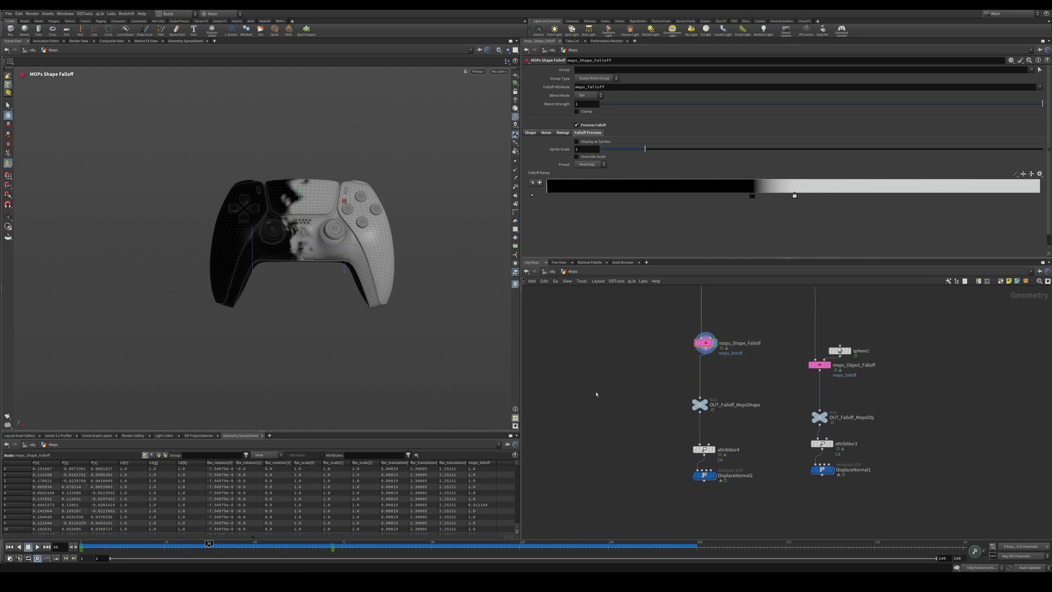
# Select DisplaceNormal2 in the shape falloff branch and examine its displacement parameters.
pyautogui.scroll(-3, 735, 368)
pyautogui.scroll(3, 737, 362)
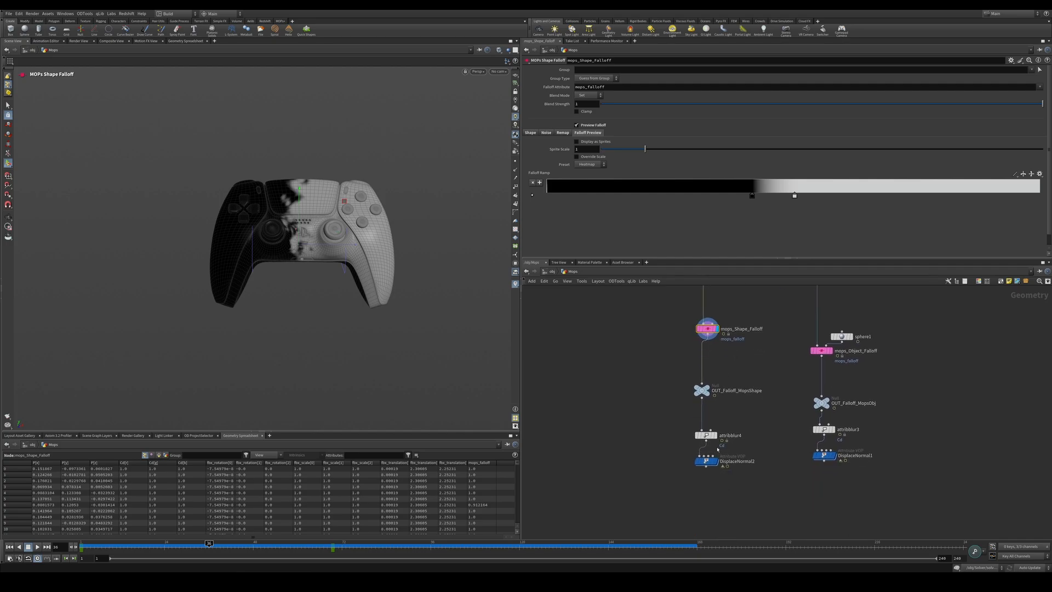
pyautogui.click(706, 460)
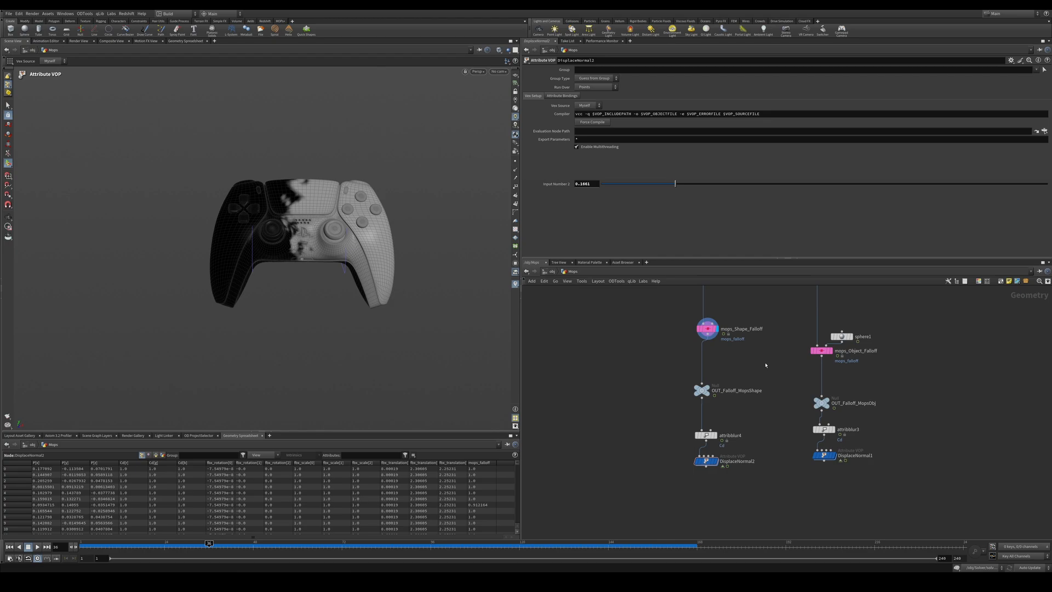
# Move the sphere1 node away from mops_Object_Falloff in the network, and select and display mops_Object_Falloff.
pyautogui.moveTo(776, 357); pyautogui.dragTo(687, 426, button='middle')
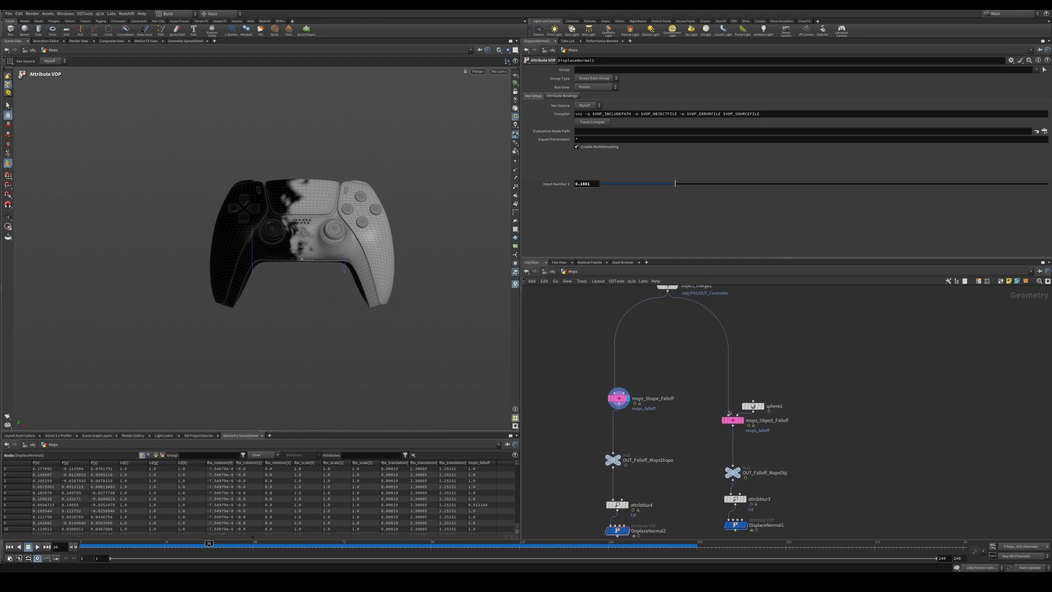
pyautogui.moveTo(755, 412); pyautogui.dragTo(774, 383)
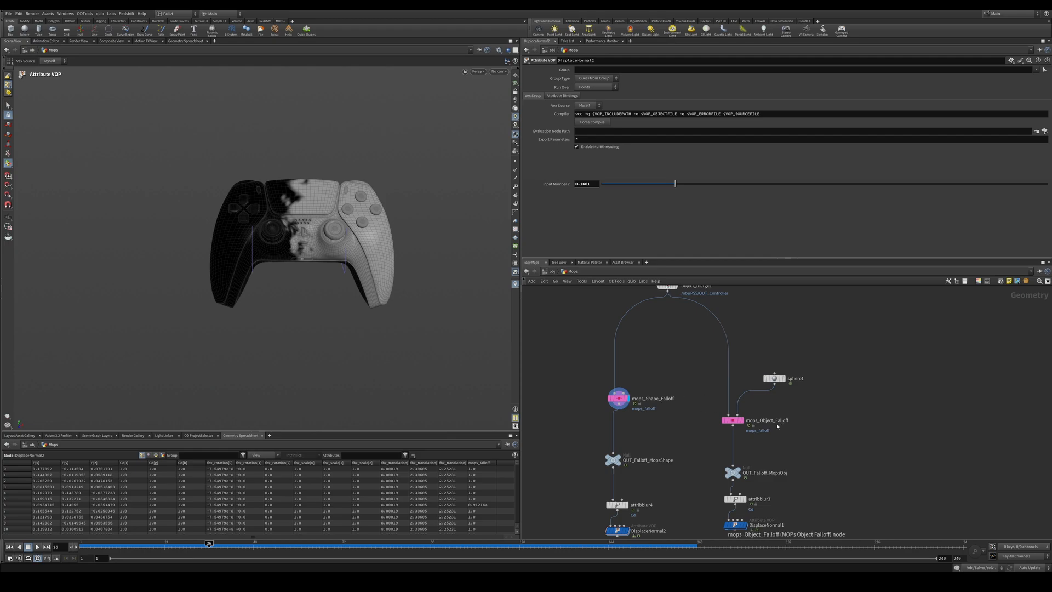
pyautogui.scroll(4, 771, 434)
pyautogui.scroll(-2, 771, 434)
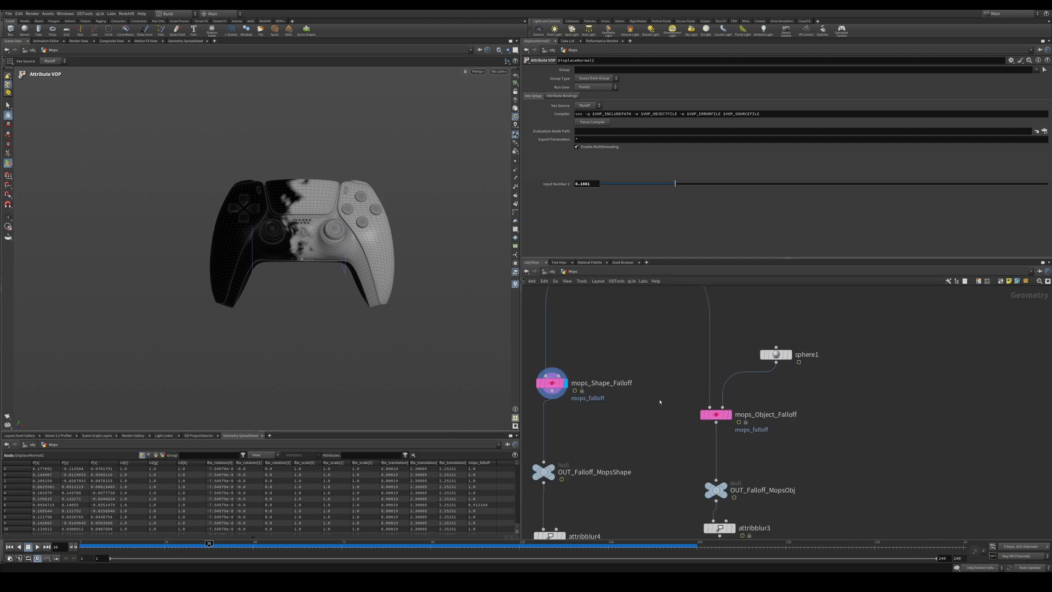
pyautogui.click(730, 414)
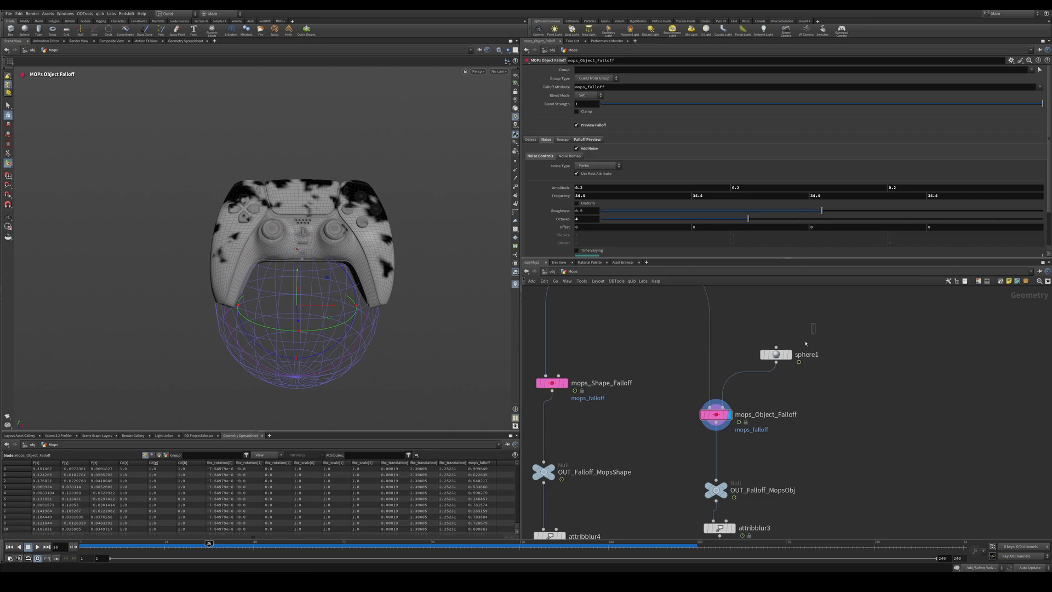
# Select sphere1 and shift the sphere slightly along X in the viewport, to a Center X of about 0.01.
pyautogui.click(780, 355)
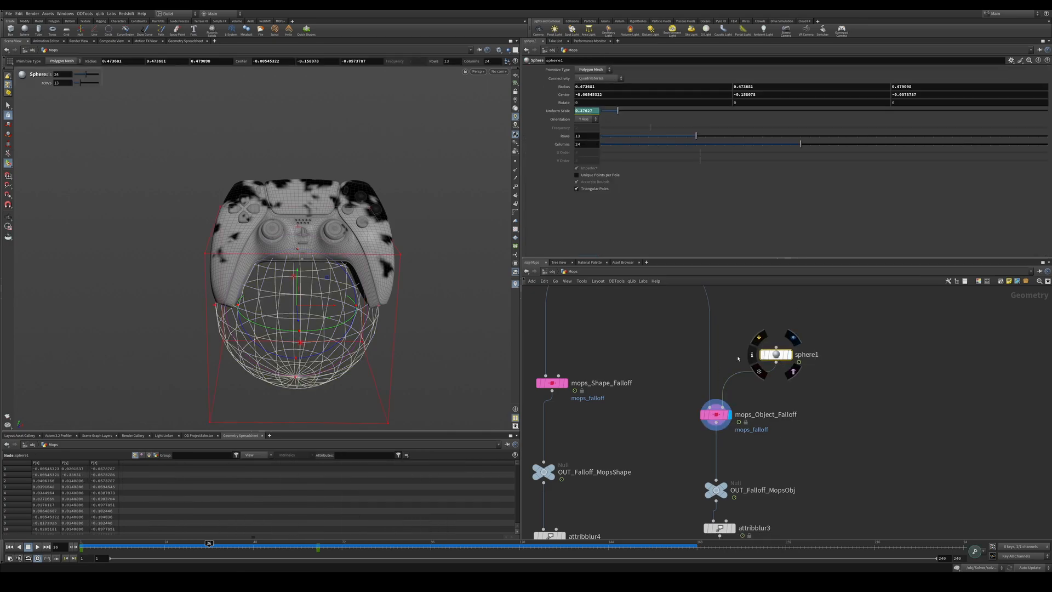
pyautogui.moveTo(373, 316)
pyautogui.mouseDown()
pyautogui.moveTo(416, 316)
pyautogui.moveTo(320, 310)
pyautogui.moveTo(362, 310)
pyautogui.mouseUp()
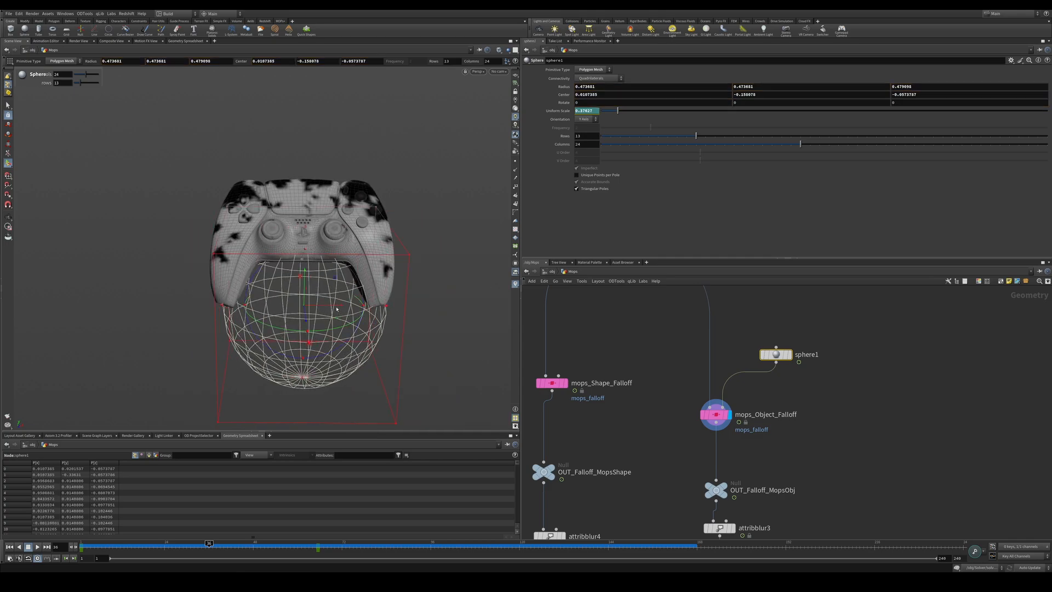
# Select mops_Object_Falloff and try its Area of Influence as Outside, then as Inside, scrubbing the timeline to compare the falloff.
pyautogui.moveTo(746, 450); pyautogui.dragTo(762, 359, button='middle')
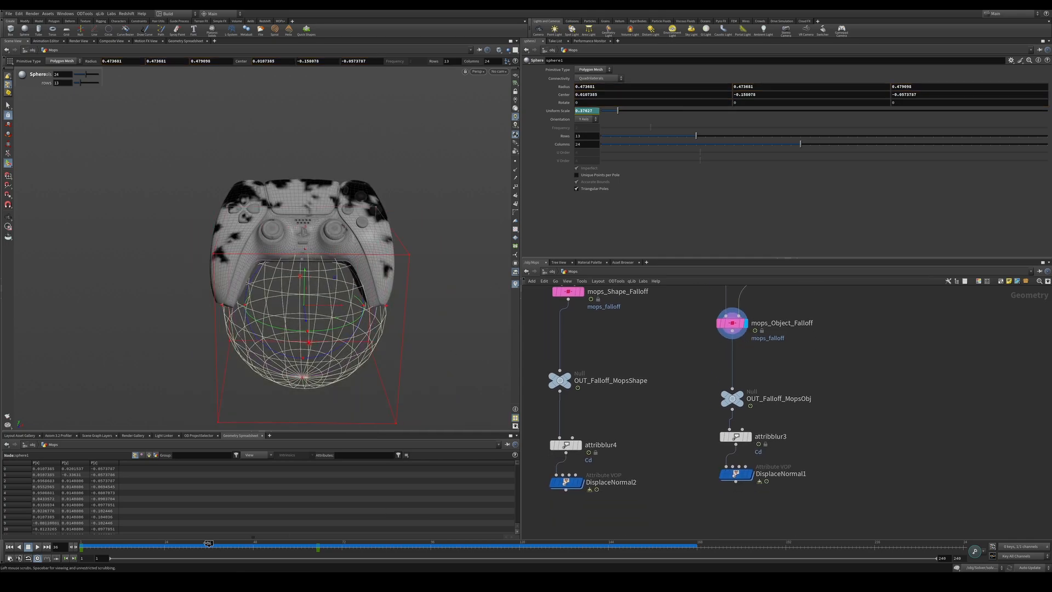
pyautogui.moveTo(210, 543); pyautogui.dragTo(179, 542)
pyautogui.moveTo(795, 298); pyautogui.dragTo(789, 355, button='middle')
pyautogui.moveTo(788, 355); pyautogui.dragTo(681, 407)
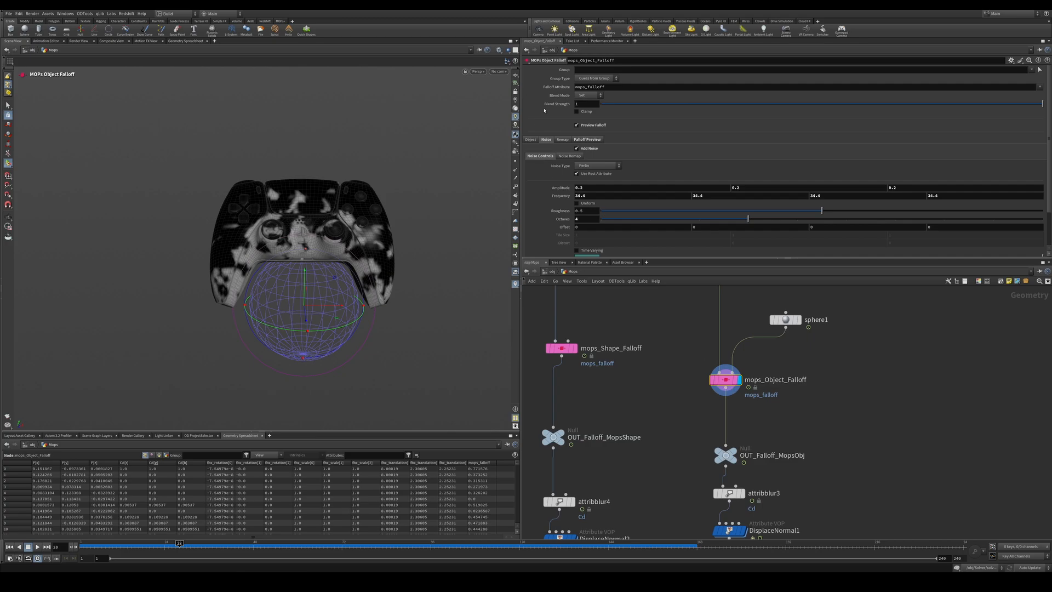
pyautogui.click(531, 141)
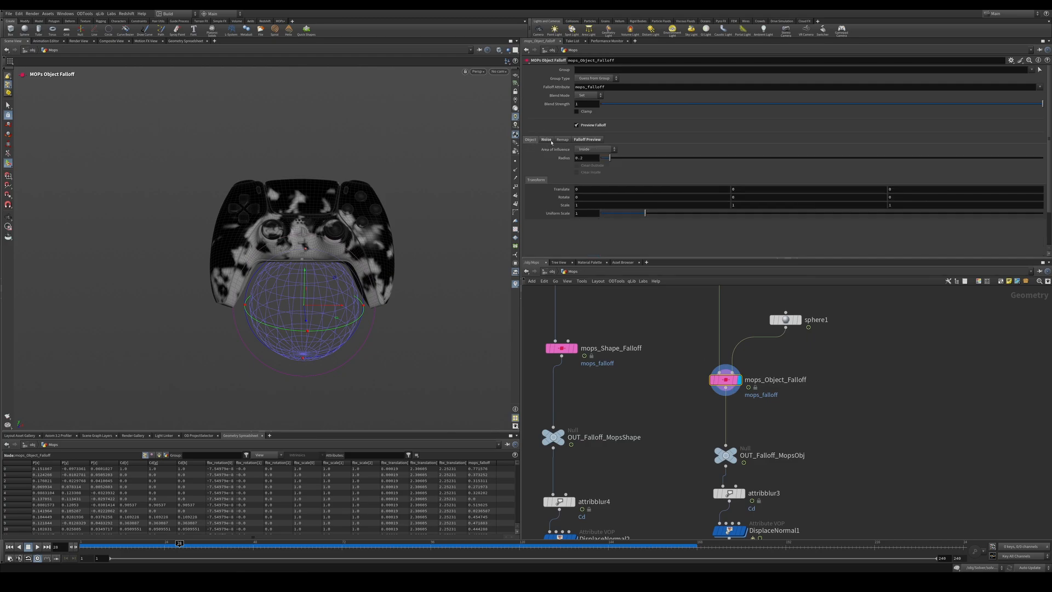
pyautogui.click(593, 150)
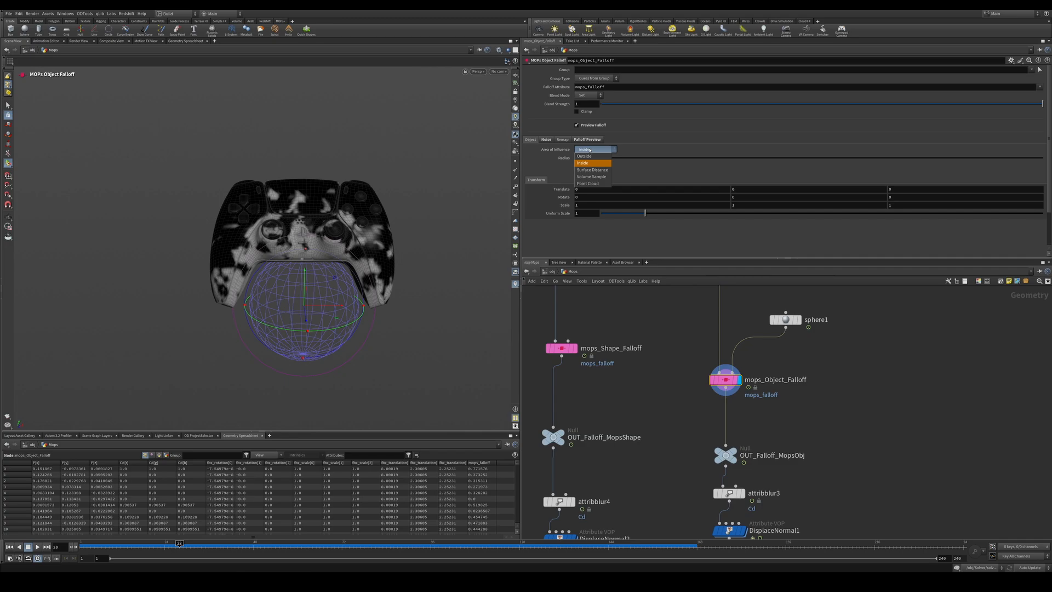
pyautogui.click(588, 156)
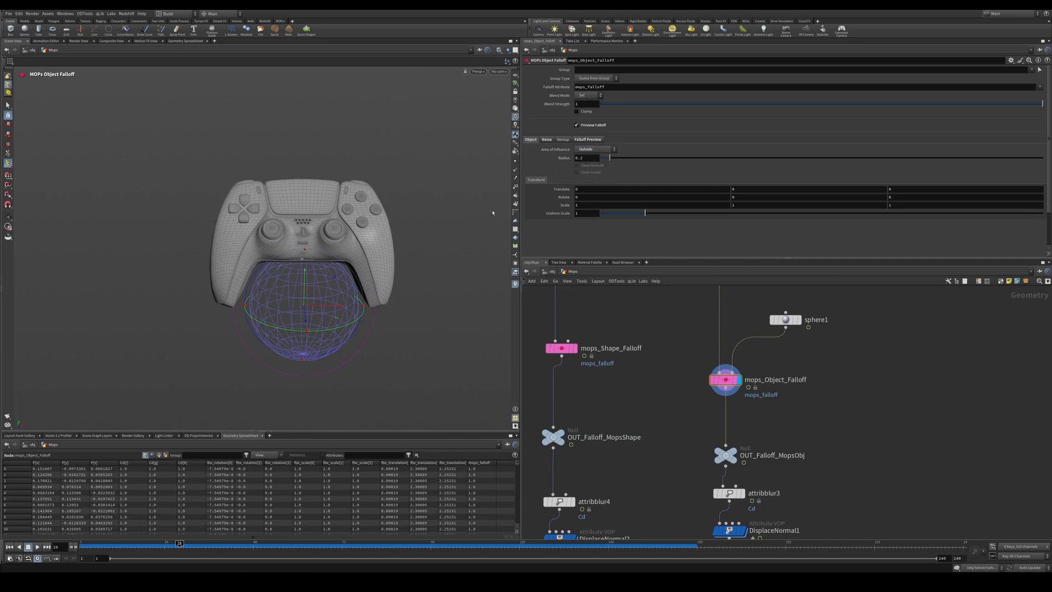
pyautogui.click(593, 149)
pyautogui.click(589, 158)
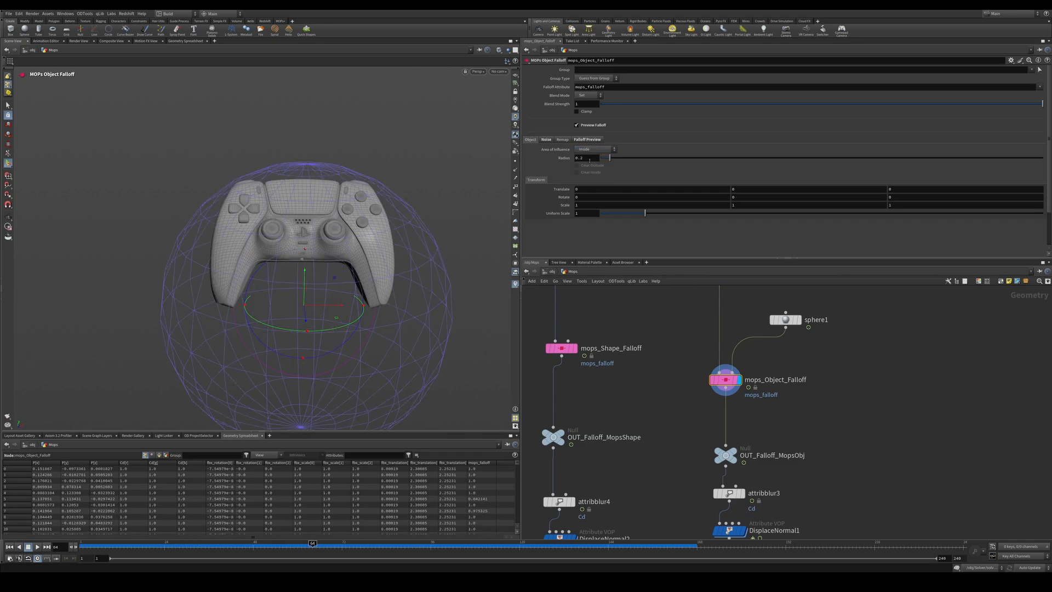
# Set the Area of Influence of mops_Object_Falloff to Surface Distance and reduce its Radius to 0.05.
pyautogui.click(593, 149)
pyautogui.click(590, 158)
pyautogui.moveTo(321, 544); pyautogui.dragTo(249, 547)
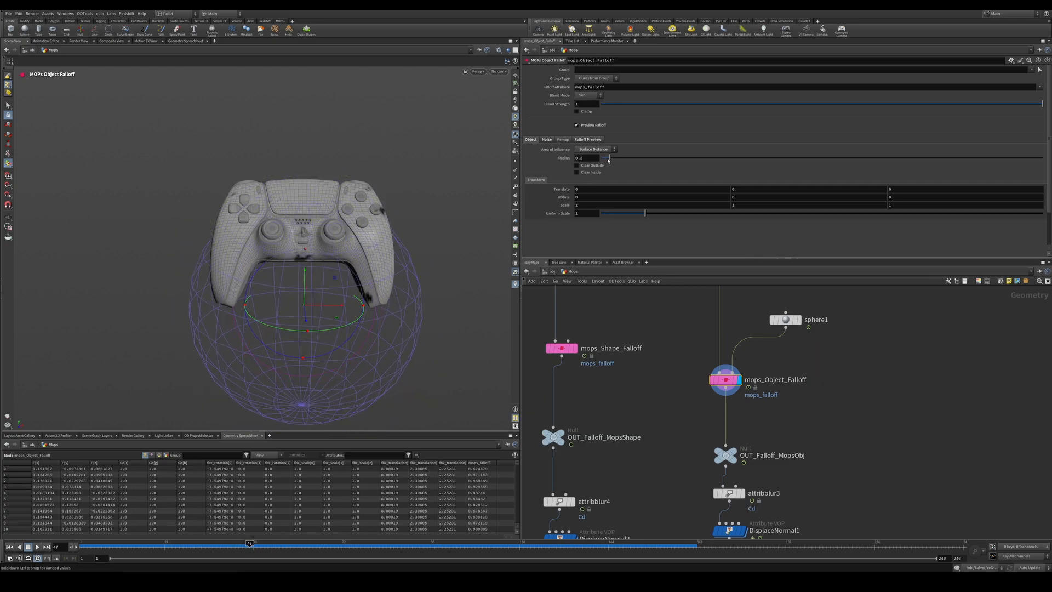
pyautogui.moveTo(608, 159); pyautogui.dragTo(604, 161)
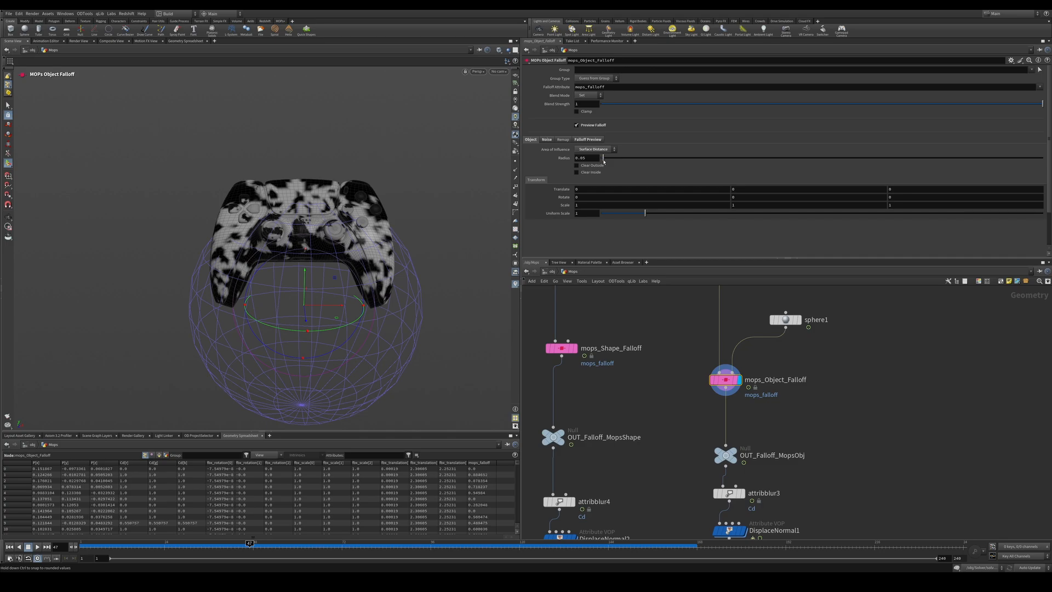
# Turn off Add Noise on mops_Object_Falloff and narrow the Radius to 0.012.
pyautogui.click(546, 139)
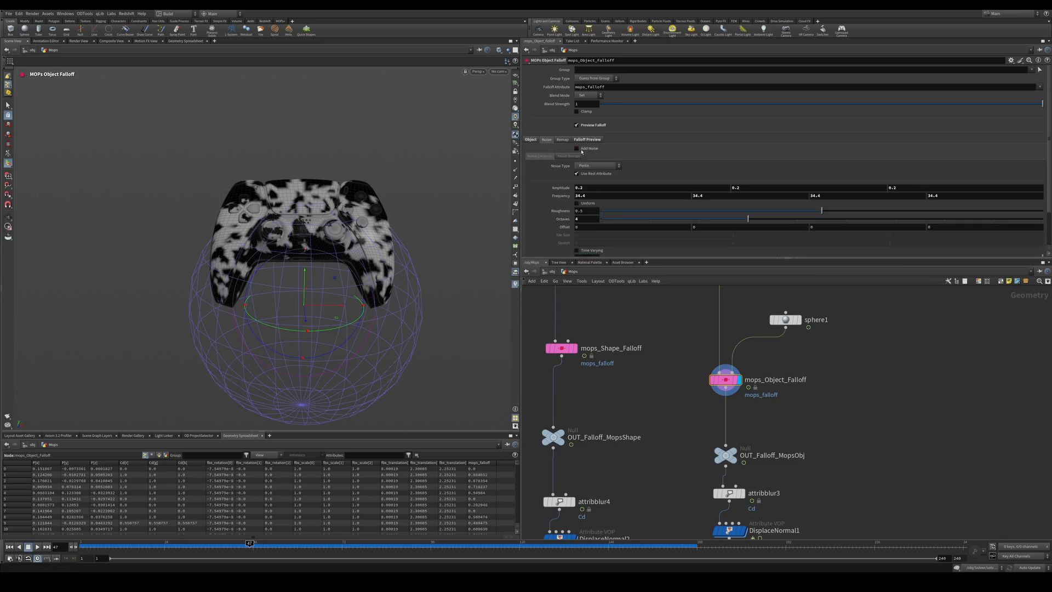
pyautogui.click(562, 140)
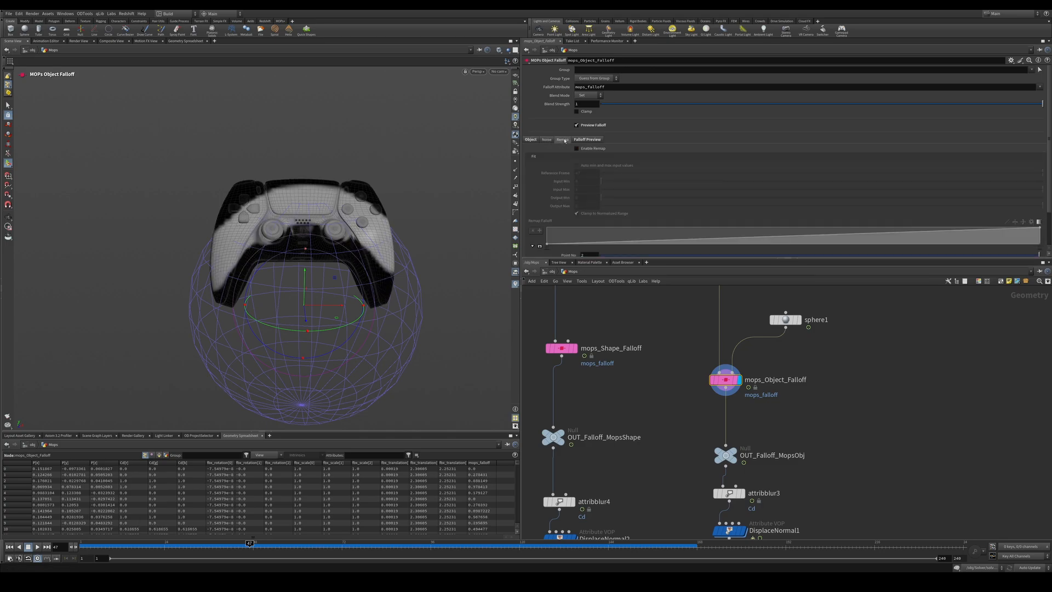
pyautogui.click(537, 140)
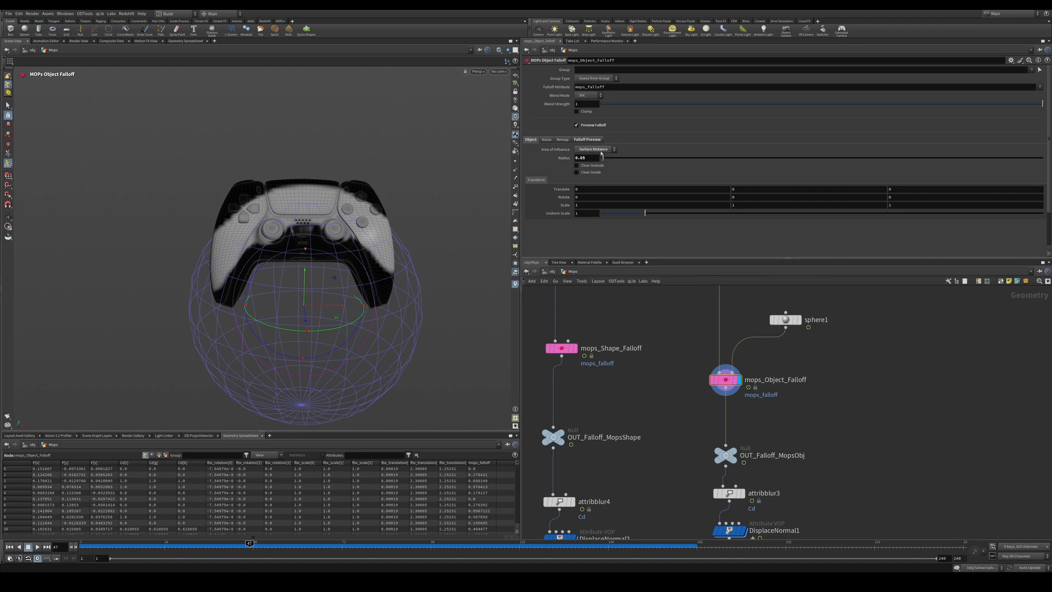
pyautogui.moveTo(601, 155); pyautogui.dragTo(602, 160)
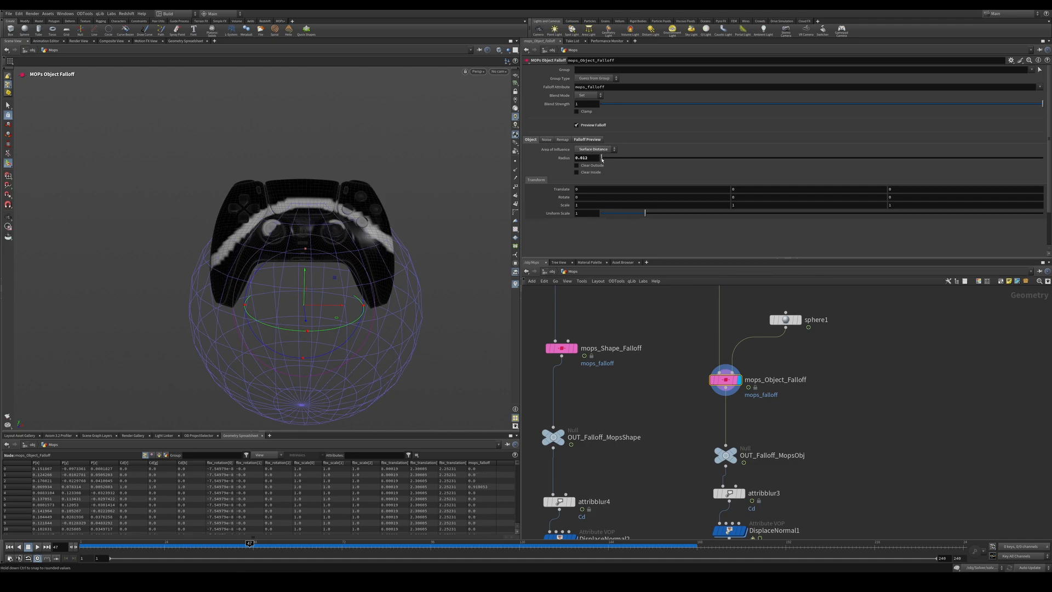
pyautogui.moveTo(250, 543)
pyautogui.mouseDown()
pyautogui.moveTo(192, 543)
pyautogui.moveTo(275, 542)
pyautogui.moveTo(241, 543)
pyautogui.mouseUp()
# Insert a Mountain node on the wire between sphere1 and mops_Object_Falloff.
pyautogui.moveTo(794, 350); pyautogui.dragTo(791, 389, button='middle')
pyautogui.press('Tab')
pyautogui.write('mou')
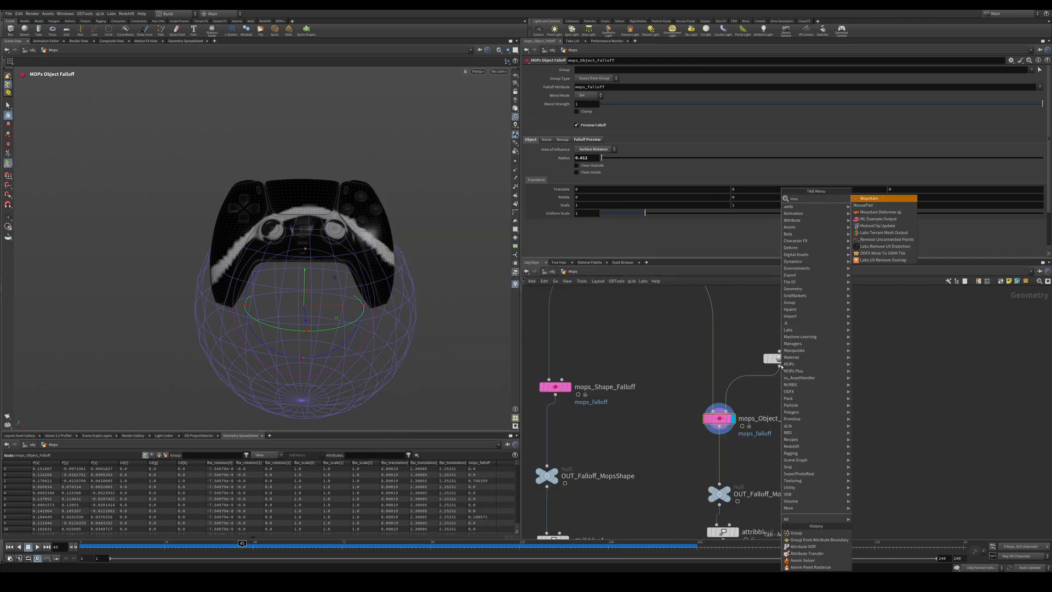
pyautogui.press('Return')
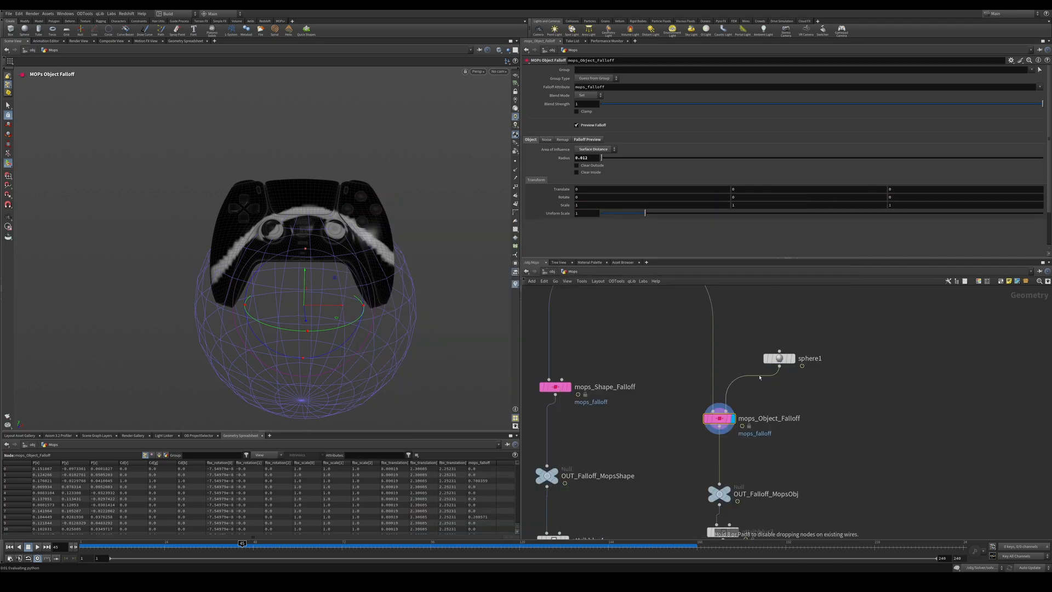
pyautogui.click(760, 380)
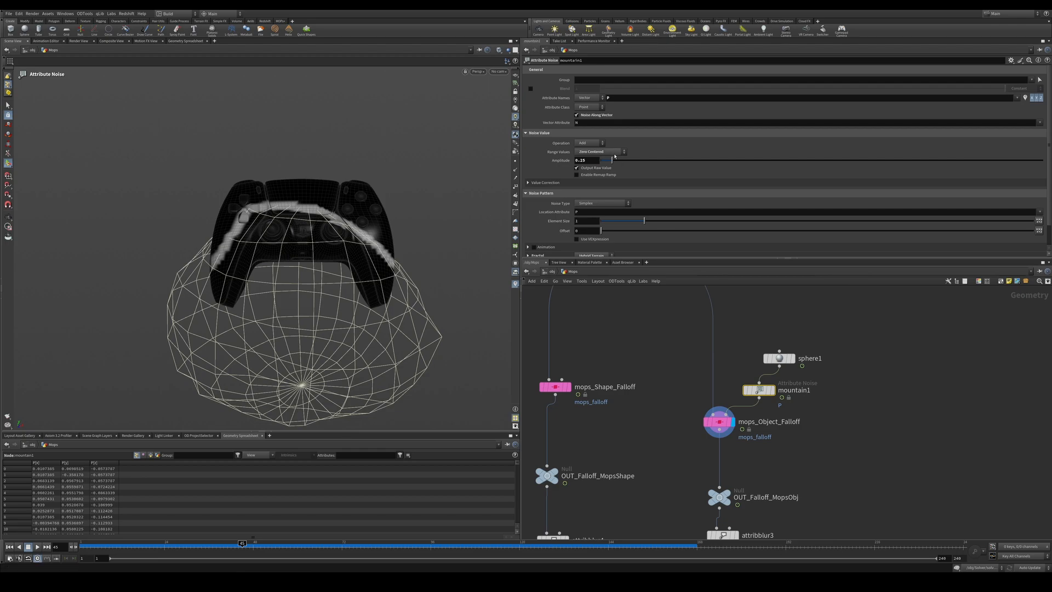
# Set the mountain noise's Element Size to 0.07 and Amplitude to 0.043, and scrub the timeline to check the deformed sphere.
pyautogui.moveTo(643, 221); pyautogui.dragTo(603, 221)
pyautogui.moveTo(612, 160); pyautogui.dragTo(602, 160)
pyautogui.moveTo(116, 543); pyautogui.dragTo(272, 530)
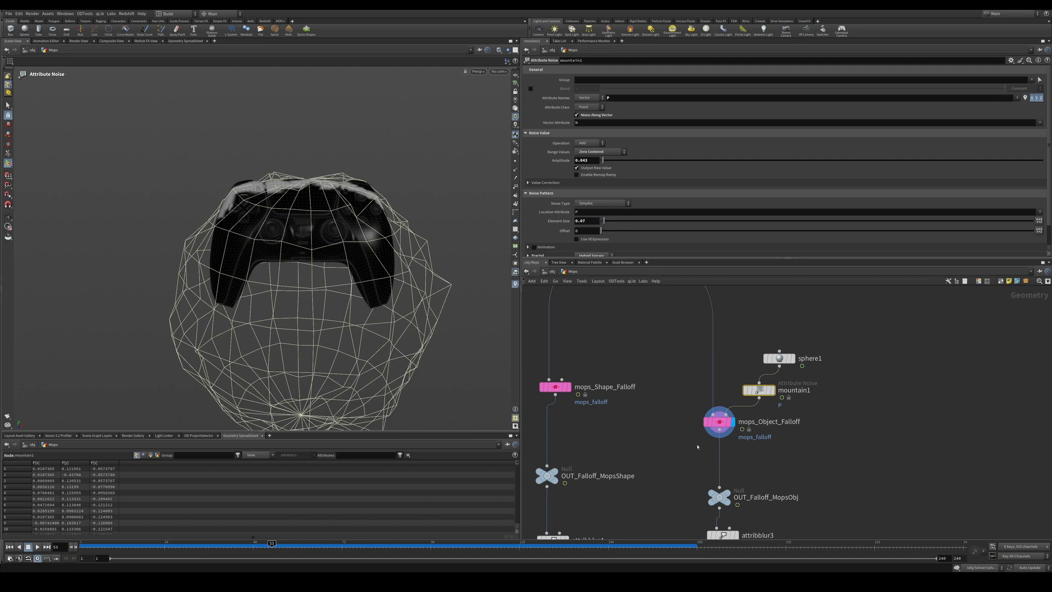
# Try Volume Sample and Point Cloud as the Area of Influence of mops_Object_Falloff, then set it to Outside.
pyautogui.click(719, 421)
pyautogui.click(593, 149)
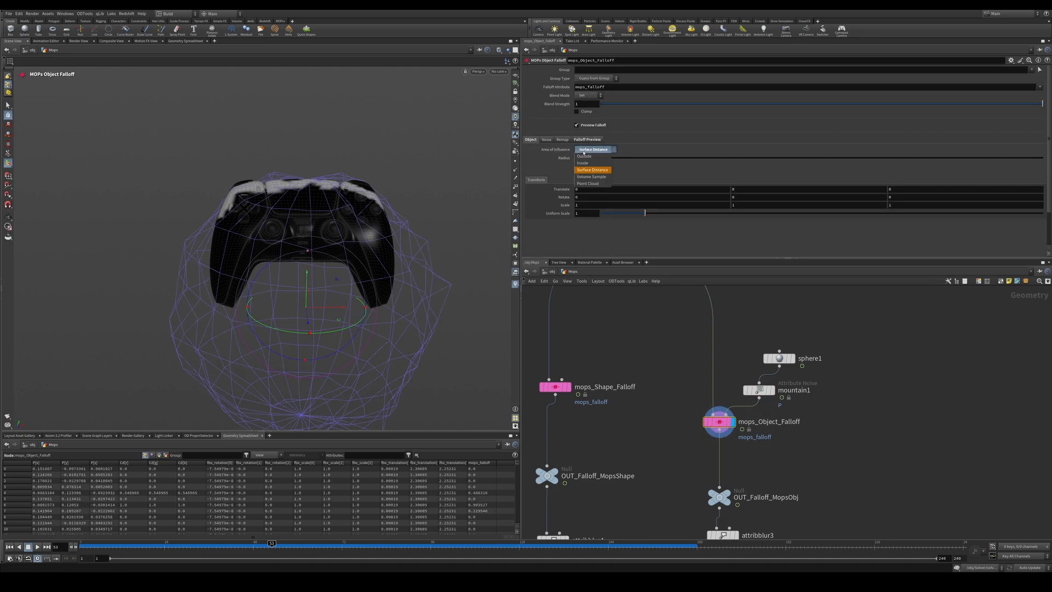
pyautogui.click(589, 176)
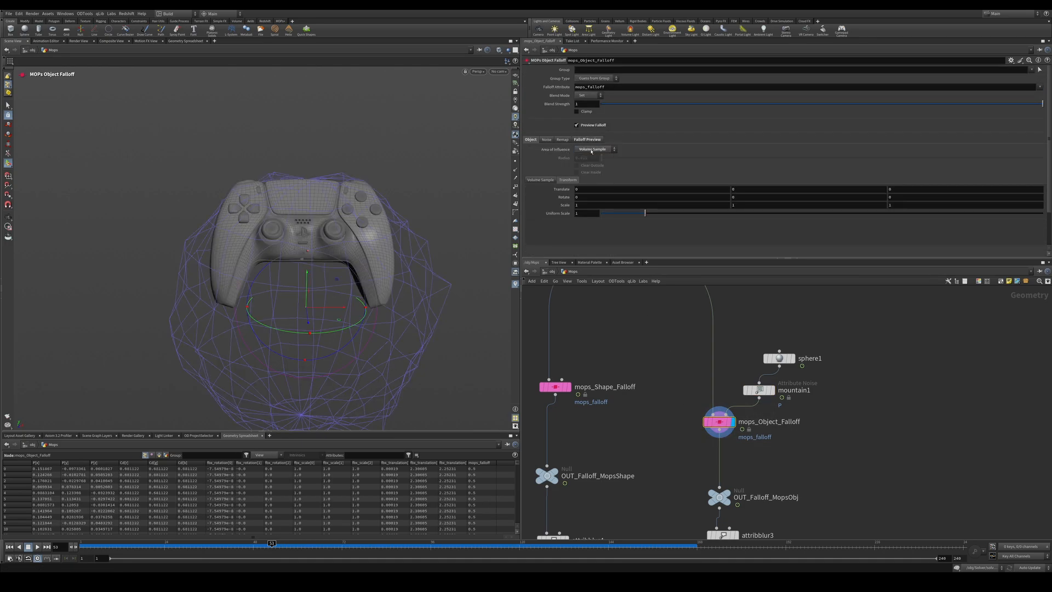
pyautogui.click(591, 151)
pyautogui.click(587, 186)
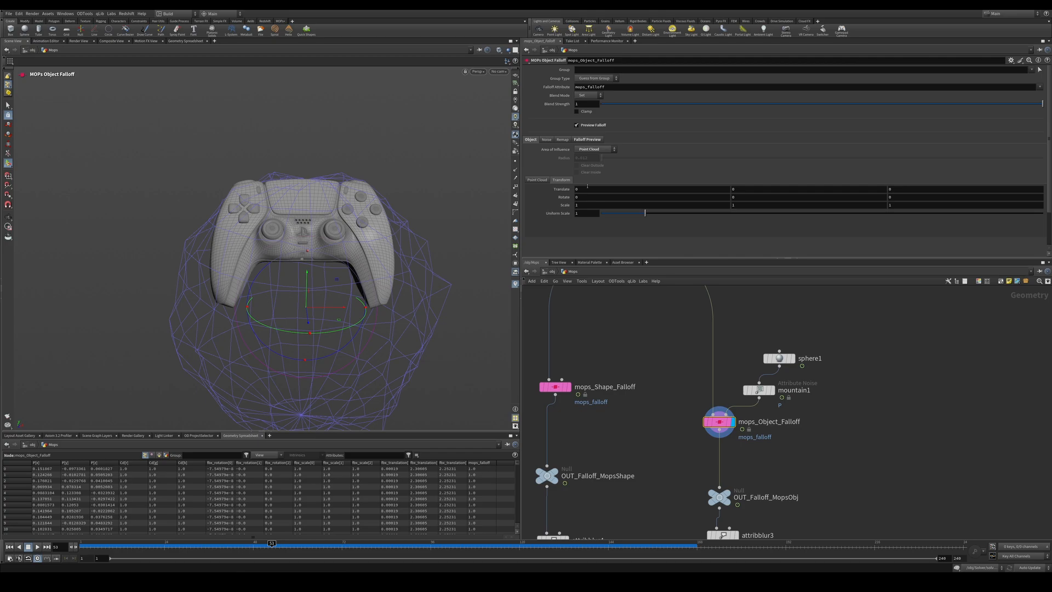
pyautogui.click(587, 149)
pyautogui.click(583, 158)
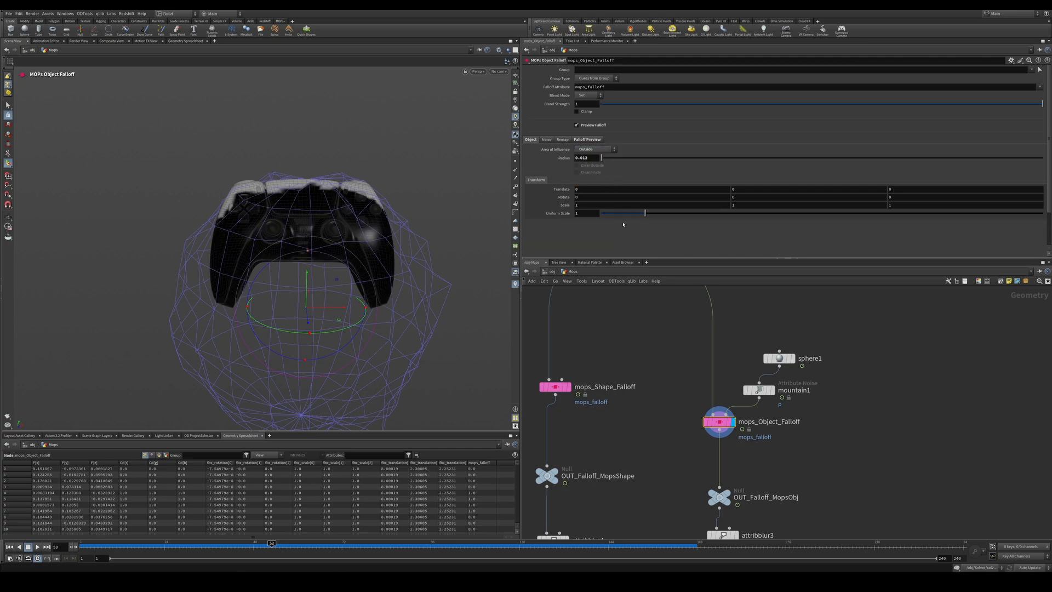
# Scrub the timeline to preview the Outside falloff spreading over the controller, and review the noise, remap and falloff preview settings.
pyautogui.moveTo(263, 545); pyautogui.dragTo(202, 544)
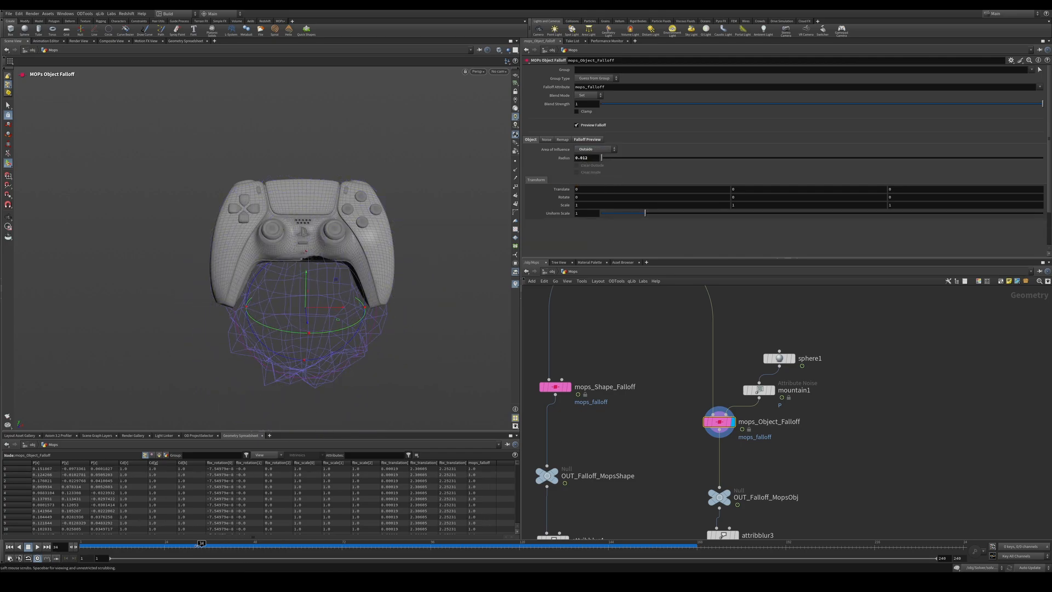
pyautogui.moveTo(202, 545); pyautogui.dragTo(249, 545)
pyautogui.click(546, 139)
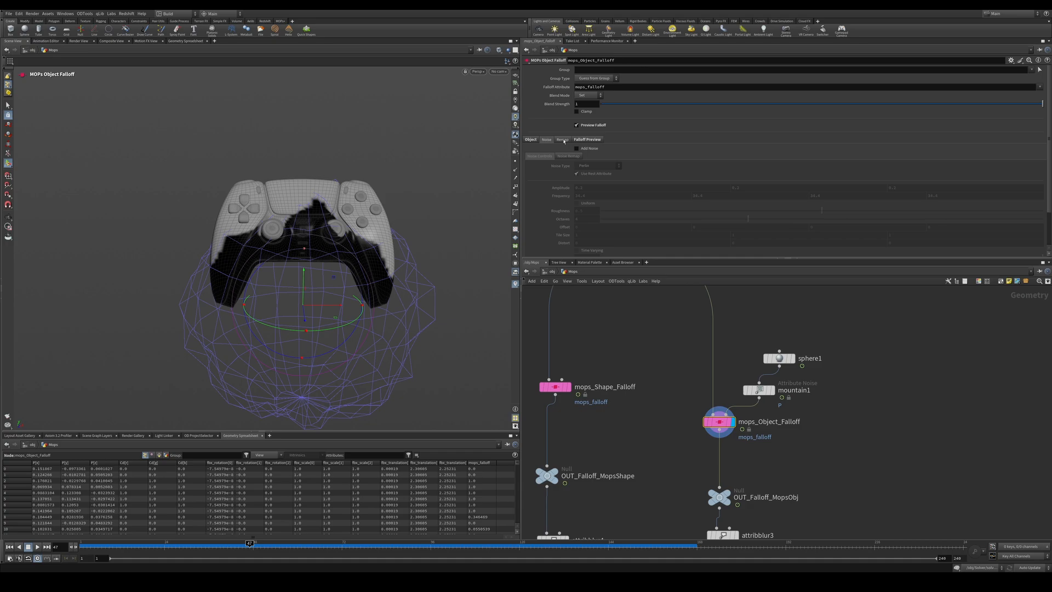
pyautogui.click(563, 140)
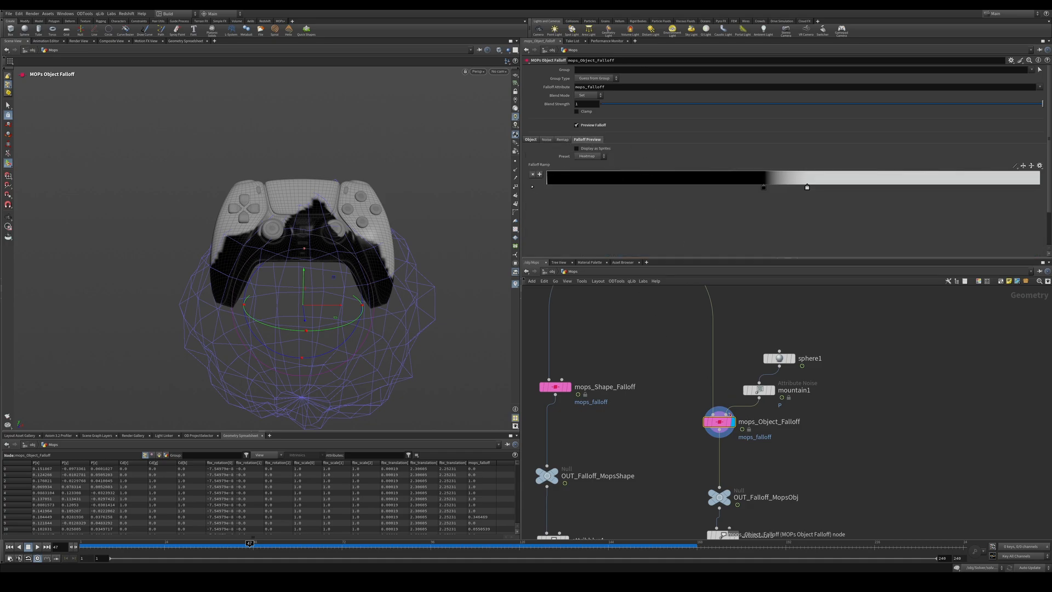
pyautogui.moveTo(828, 425); pyautogui.dragTo(753, 408, button='middle')
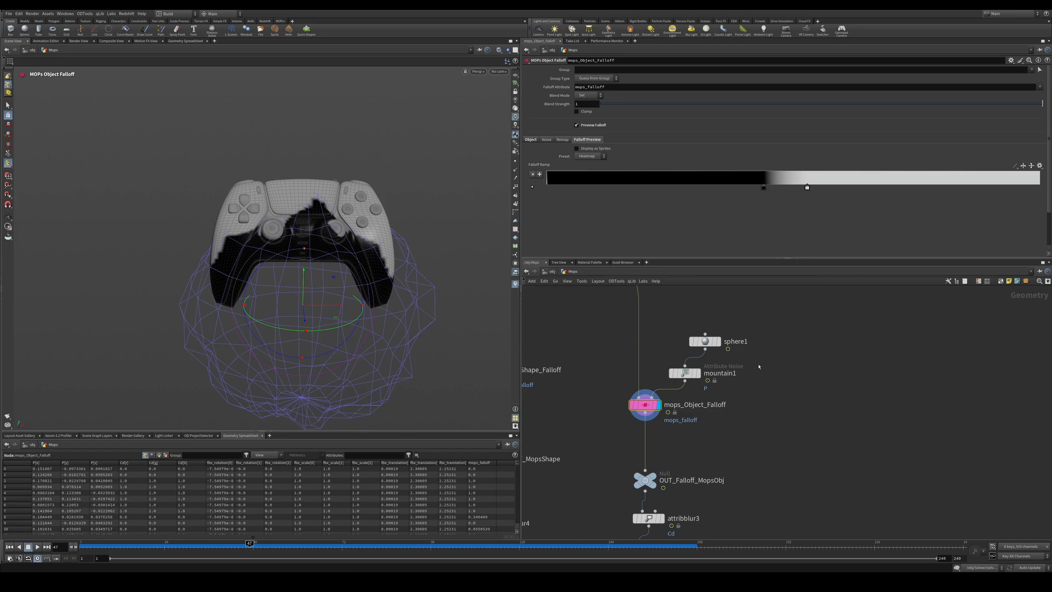
pyautogui.press('Tab')
pyautogui.moveTo(789, 364)
pyautogui.moveTo(839, 365)
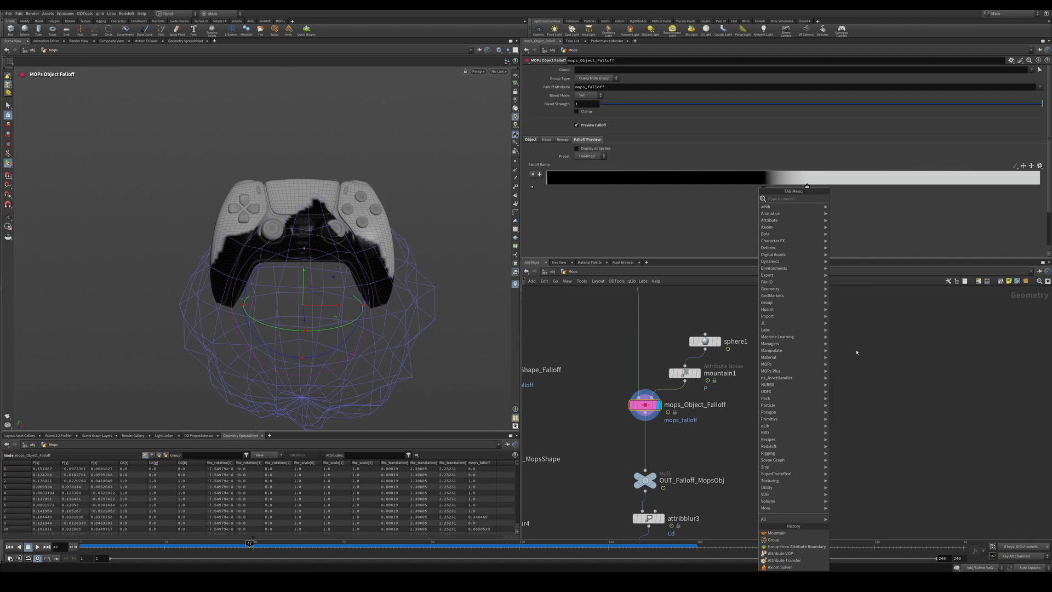
pyautogui.press('Escape')
# Leave the Mops network for the object level and enter the Pyro_Spread geometry in the Simulated group.
pyautogui.press('u')
pyautogui.moveTo(775, 373); pyautogui.dragTo(725, 403, button='middle')
pyautogui.scroll(-1, 734, 412)
pyautogui.moveTo(794, 378); pyautogui.dragTo(718, 410, button='middle')
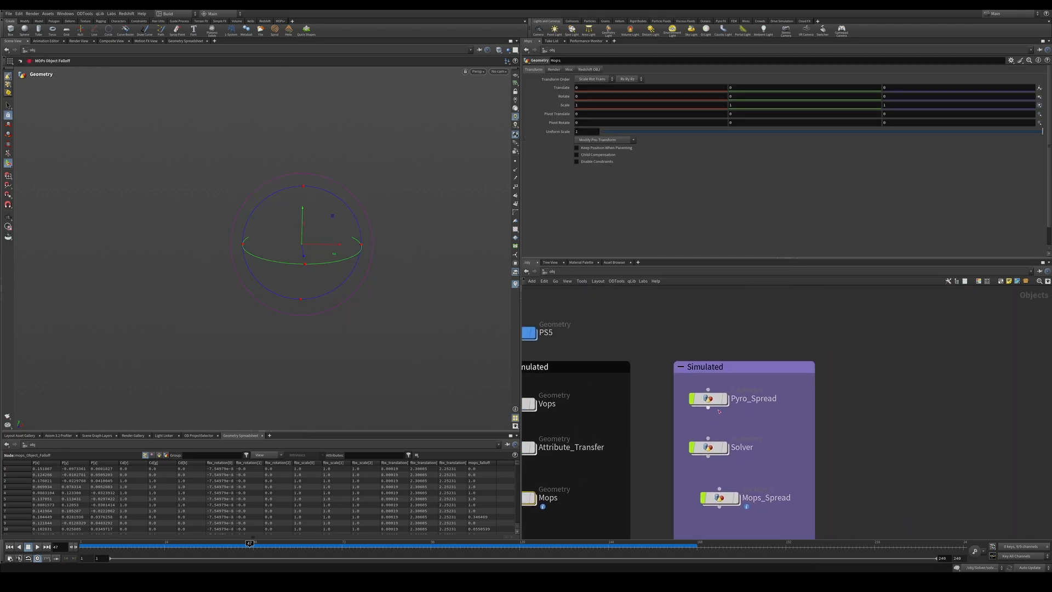
pyautogui.scroll(2, 719, 410)
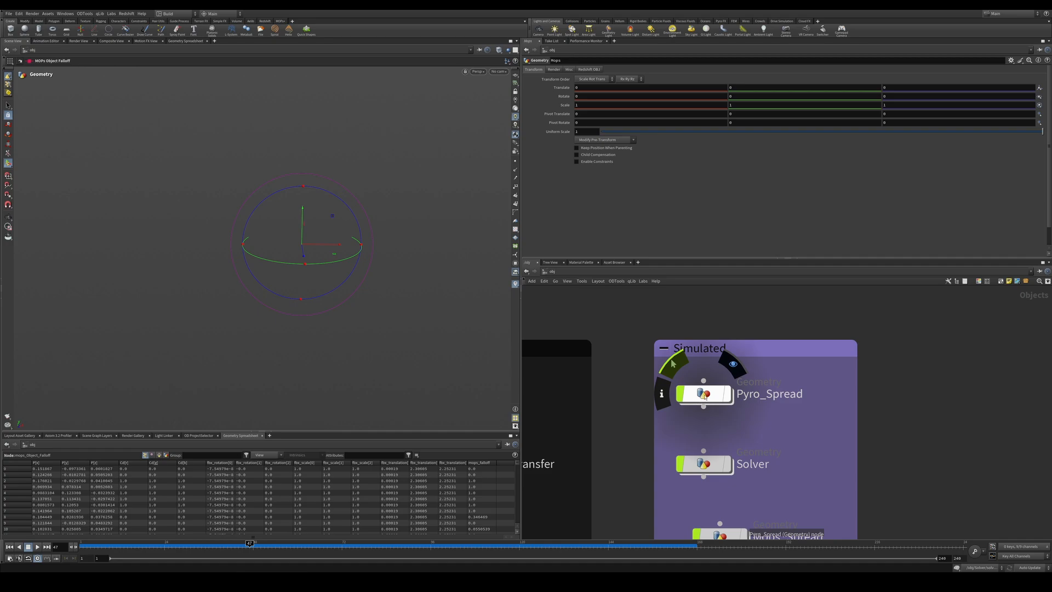
pyautogui.click(714, 394)
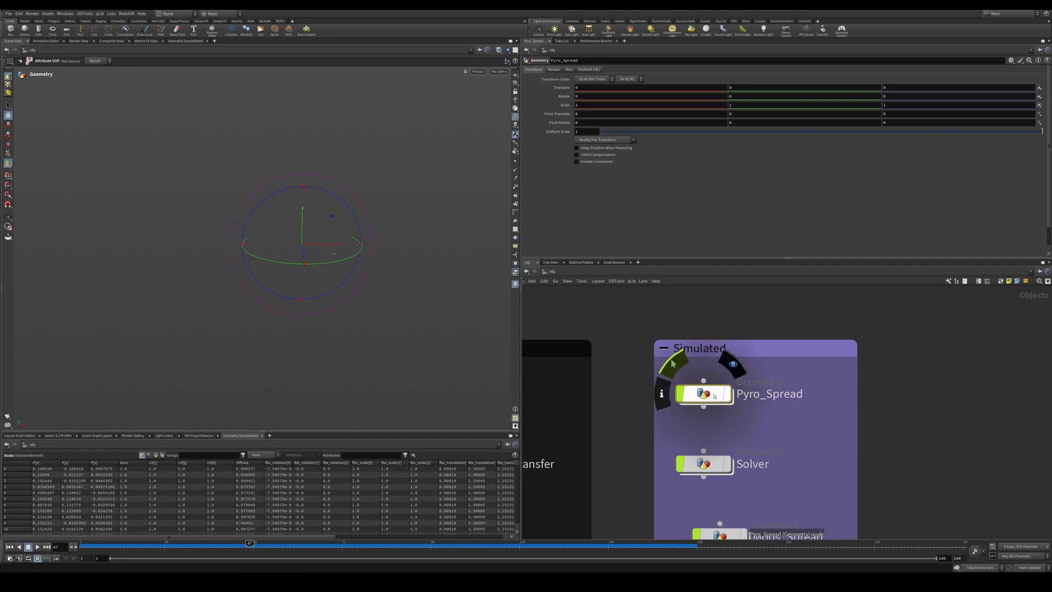
pyautogui.doubleClick(714, 394)
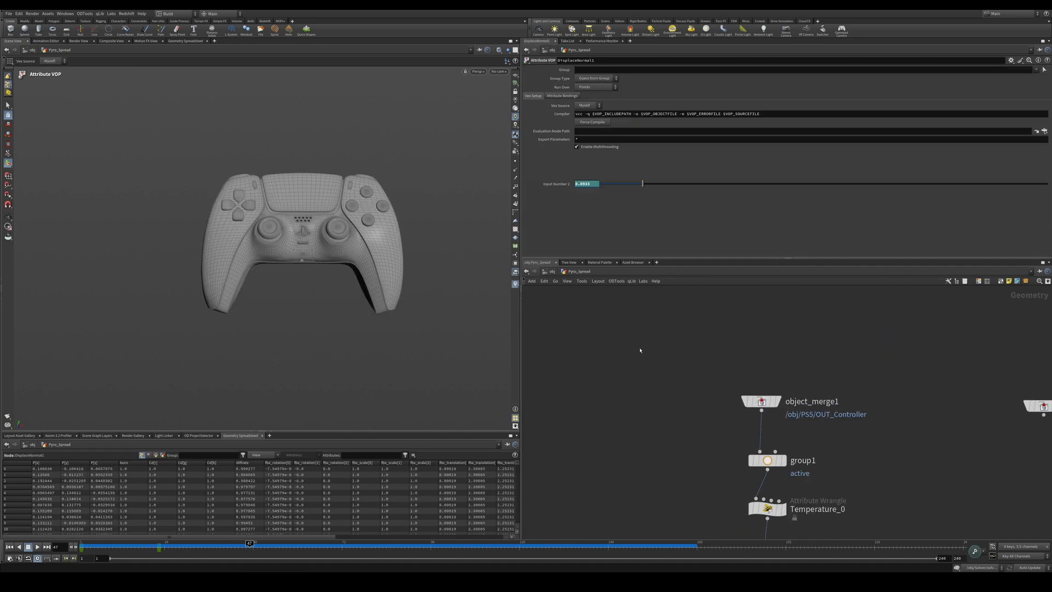
# Display object_merge1 and then group1, and examine the active point group on the controller's grips.
pyautogui.click(776, 401)
pyautogui.moveTo(831, 423); pyautogui.dragTo(749, 362, button='middle')
pyautogui.click(702, 402)
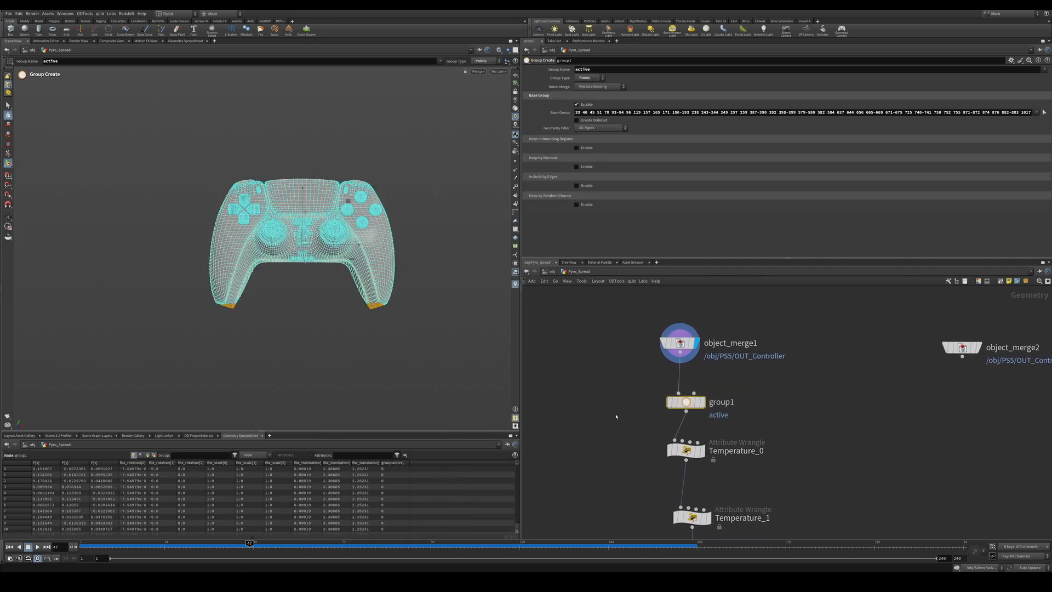
pyautogui.click(701, 402)
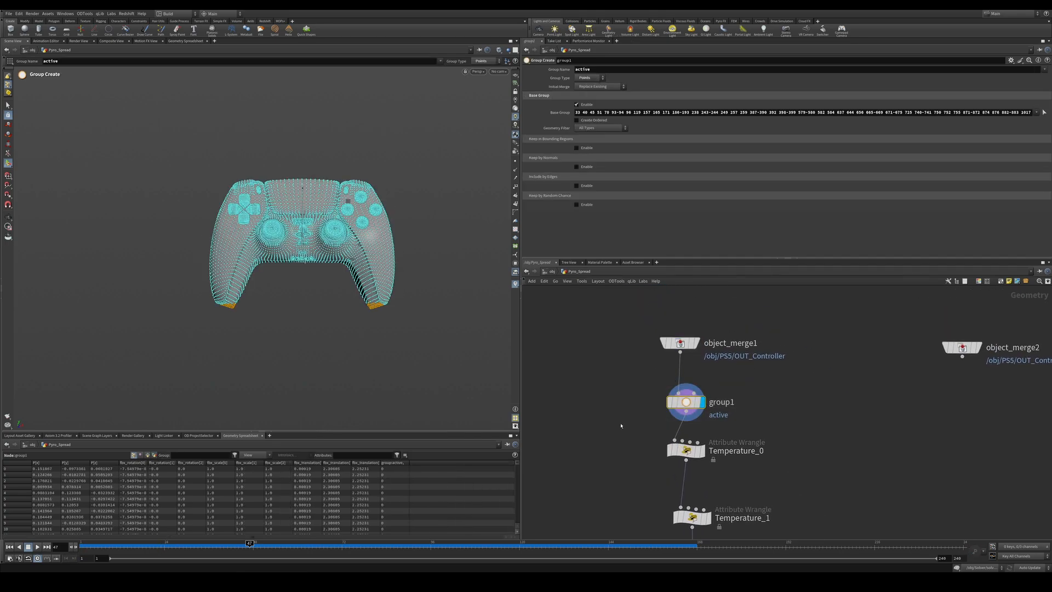
pyautogui.keyDown('alt'); pyautogui.moveTo(284, 228); pyautogui.dragTo(305, 291); pyautogui.keyUp('alt')
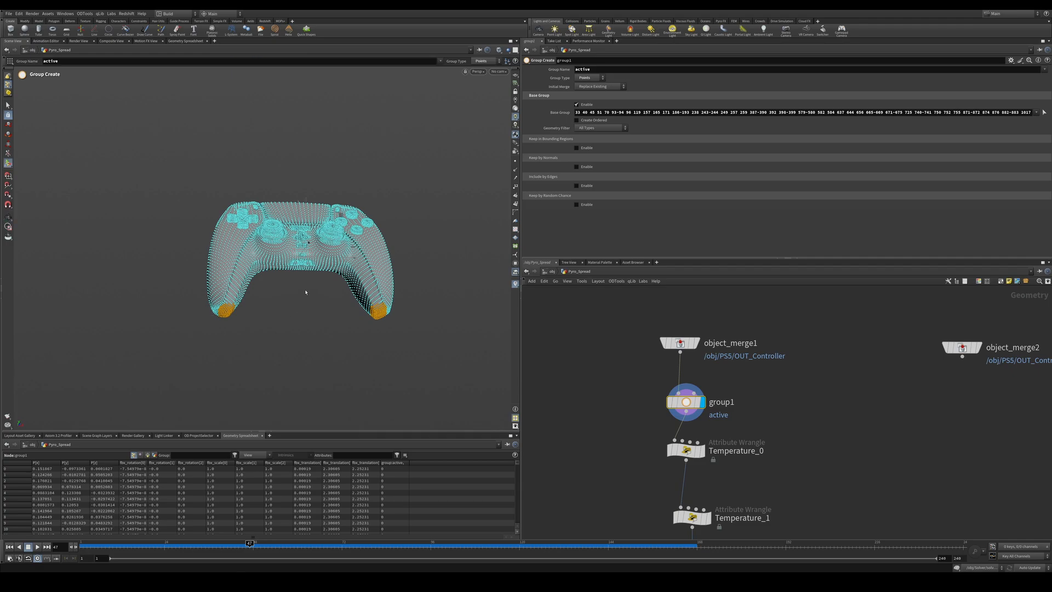
pyautogui.keyDown('alt'); pyautogui.moveTo(389, 319); pyautogui.dragTo(362, 331); pyautogui.keyUp('alt')
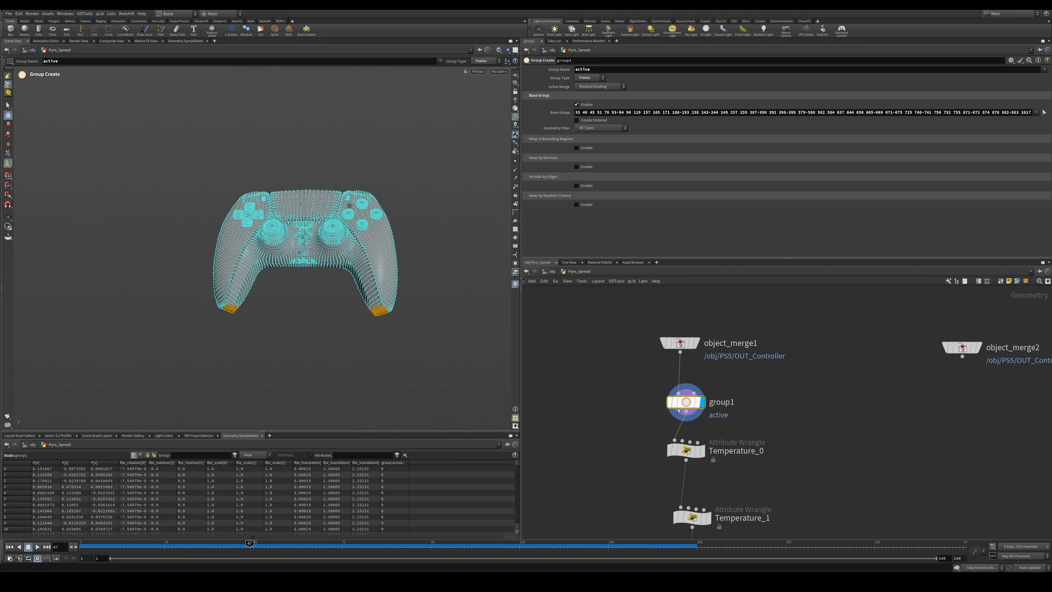
# Select and display the Temperature_0 wrangle to examine its temperature expression.
pyautogui.moveTo(735, 428); pyautogui.dragTo(732, 401, button='middle')
pyautogui.moveTo(731, 402); pyautogui.dragTo(664, 438)
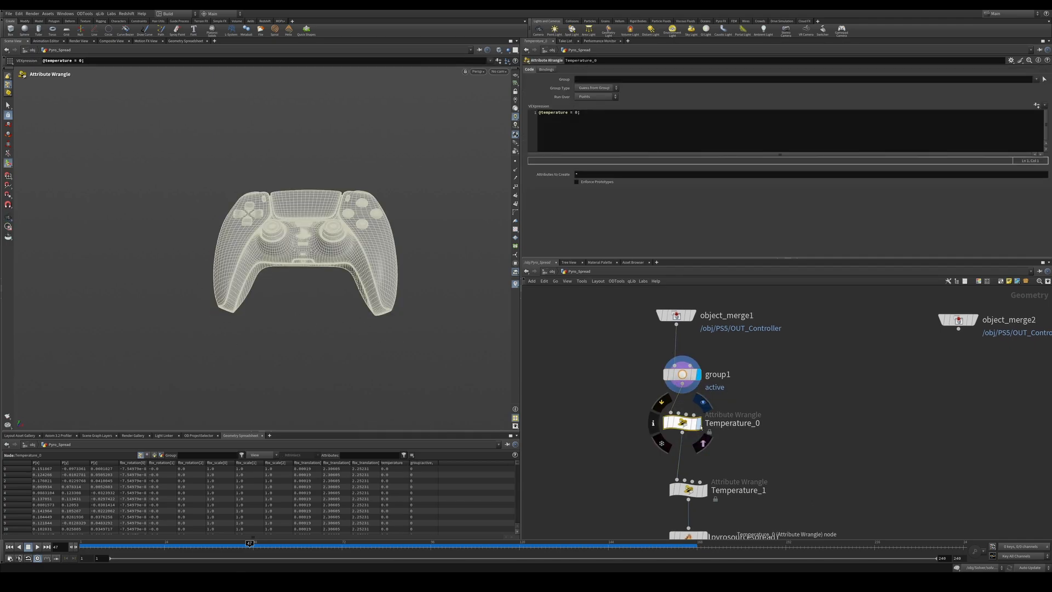
pyautogui.click(698, 423)
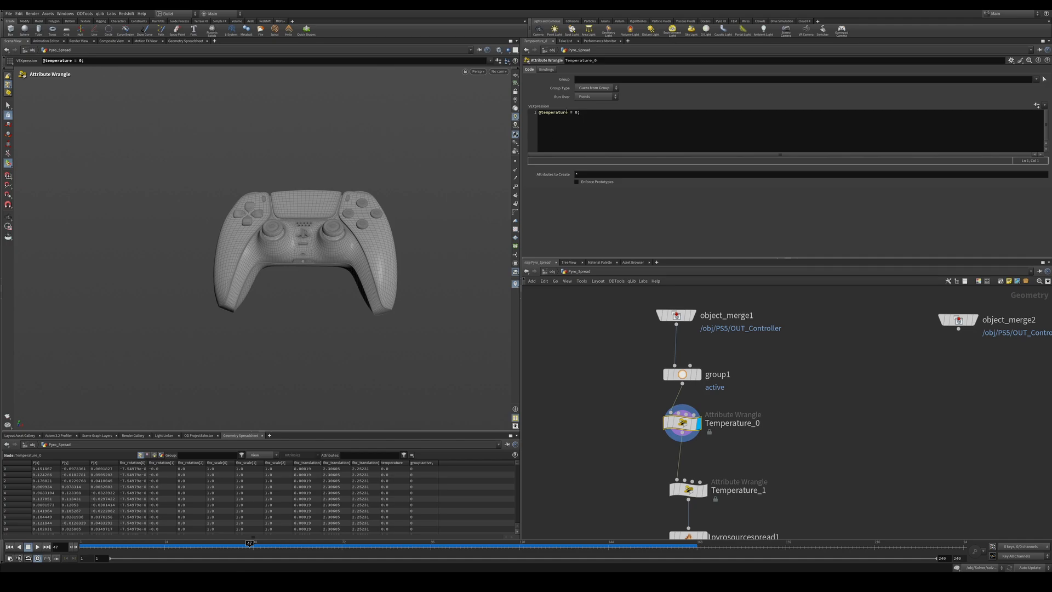
# Display Temperature_1 to examine its temperature expression on the active group, and select group1 again to review the grouped points.
pyautogui.moveTo(735, 413); pyautogui.dragTo(717, 329, button='middle')
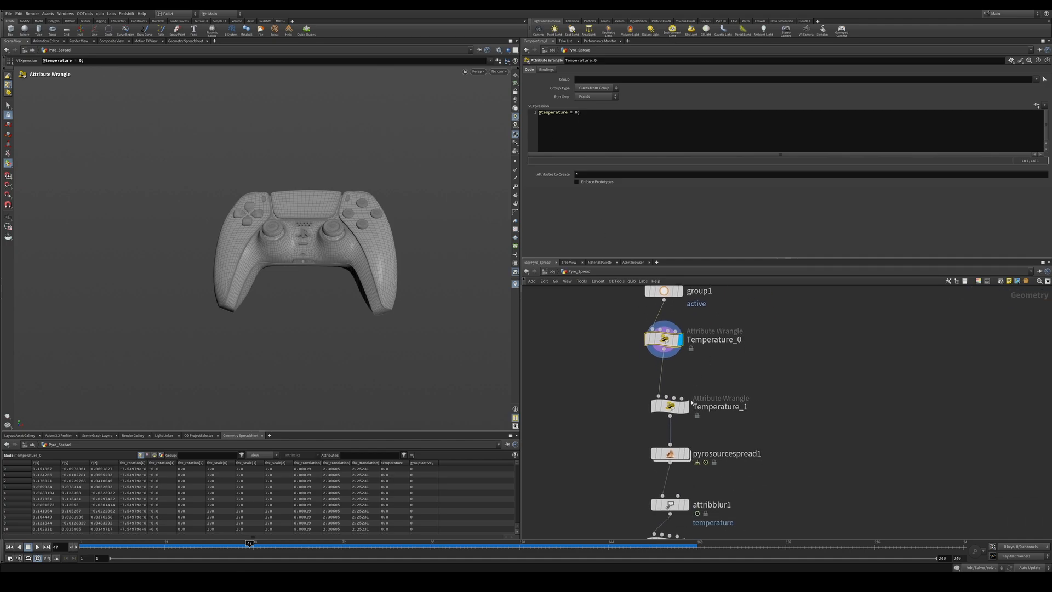
pyautogui.click(669, 406)
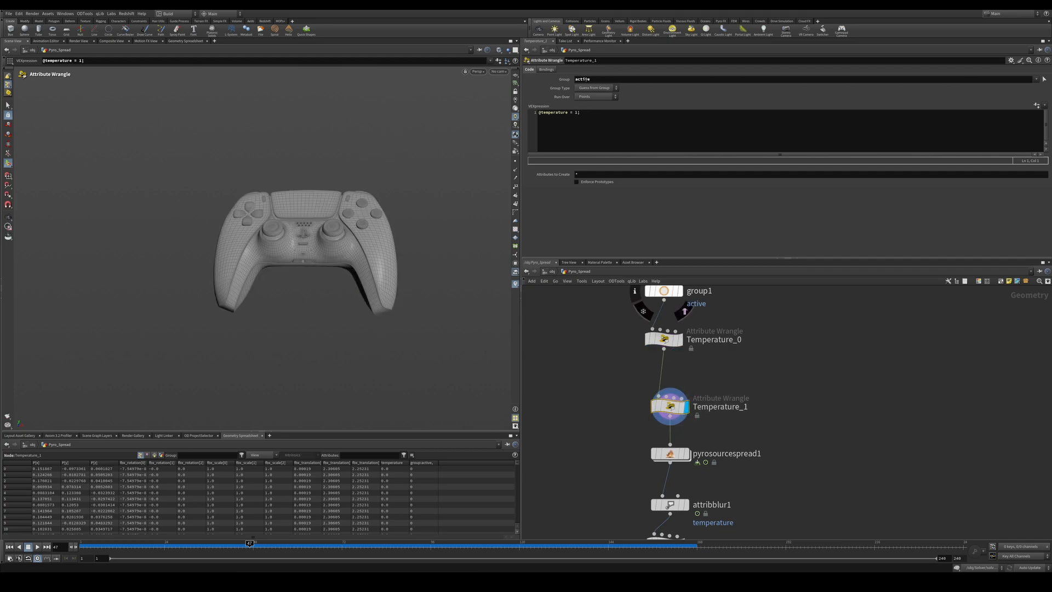
pyautogui.moveTo(700, 305); pyautogui.dragTo(707, 372, button='middle')
pyautogui.click(671, 356)
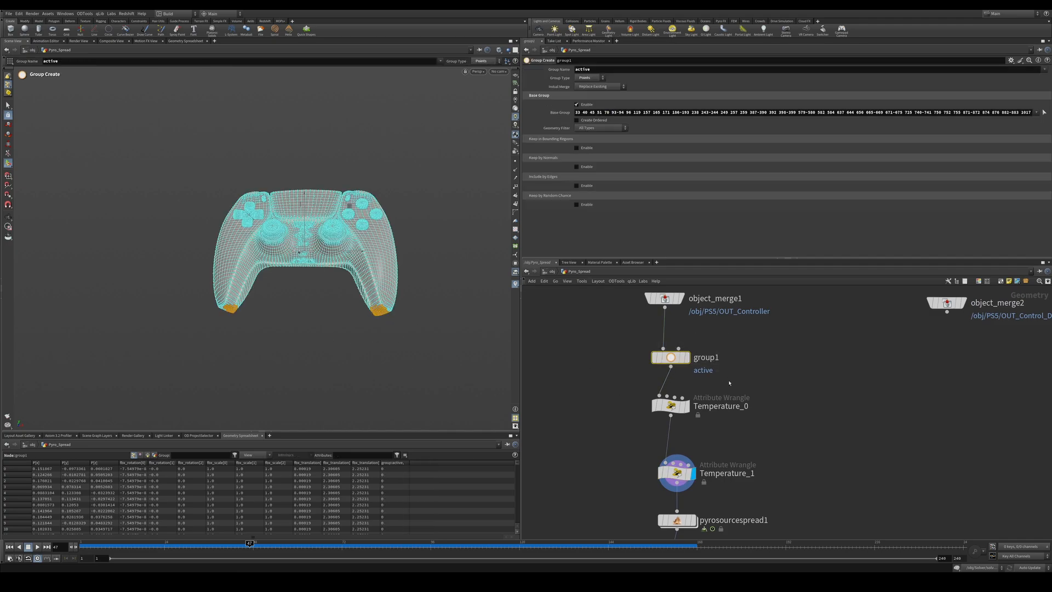
# Display pyrosourcespread1 and compare its None, Total Burn, Temperature, Burn, Fuel and Diffusion visualizations, ending on Temperature.
pyautogui.moveTo(693, 518); pyautogui.dragTo(685, 420, button='middle')
pyautogui.click(685, 421)
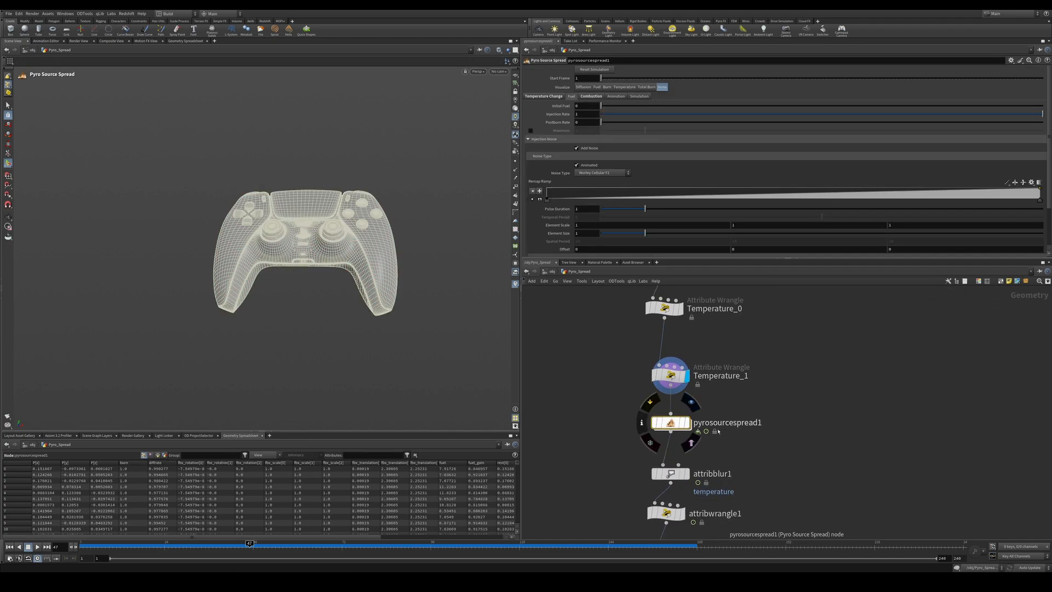
pyautogui.click(687, 422)
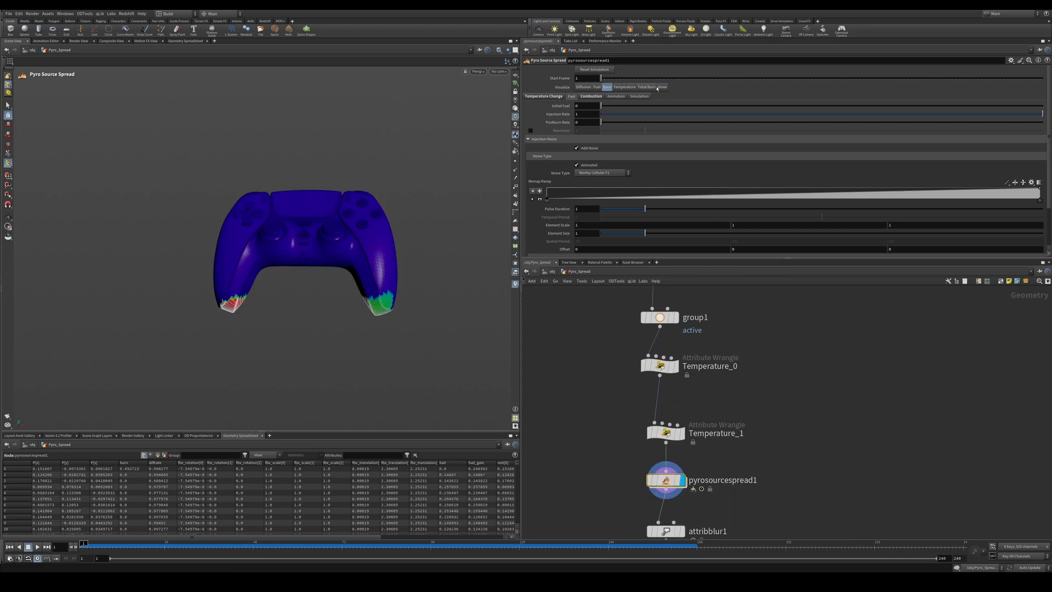
pyautogui.click(662, 86)
pyautogui.click(646, 88)
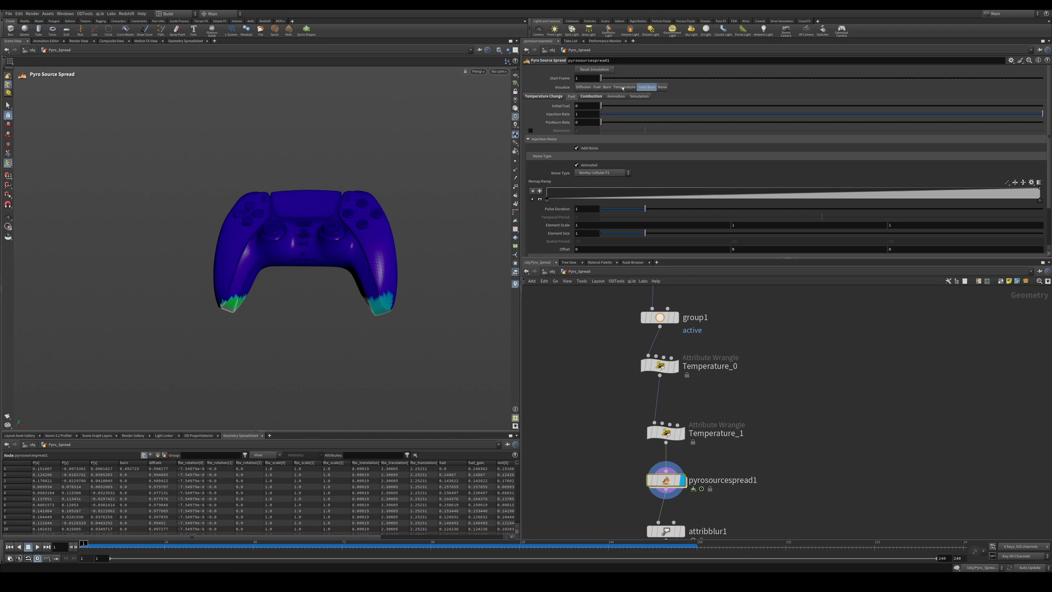
pyautogui.click(622, 88)
pyautogui.click(606, 87)
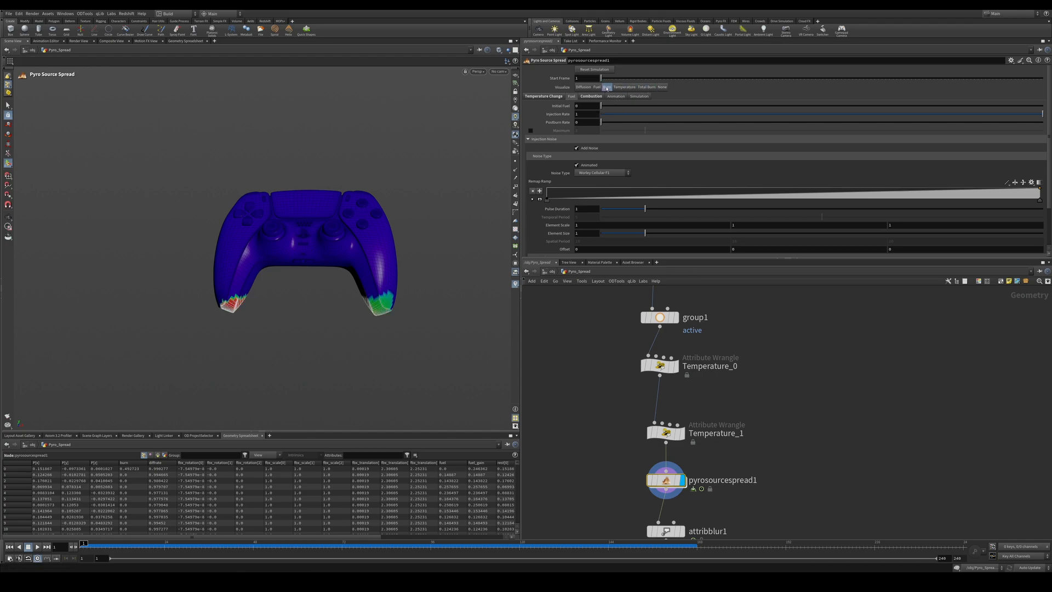
pyautogui.click(596, 87)
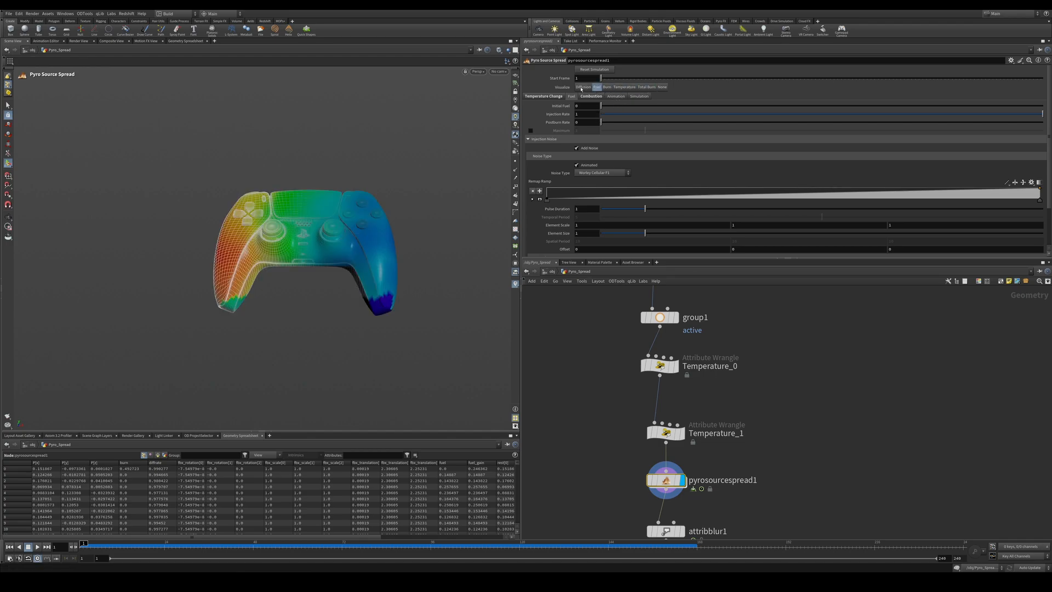
pyautogui.click(582, 87)
pyautogui.click(624, 87)
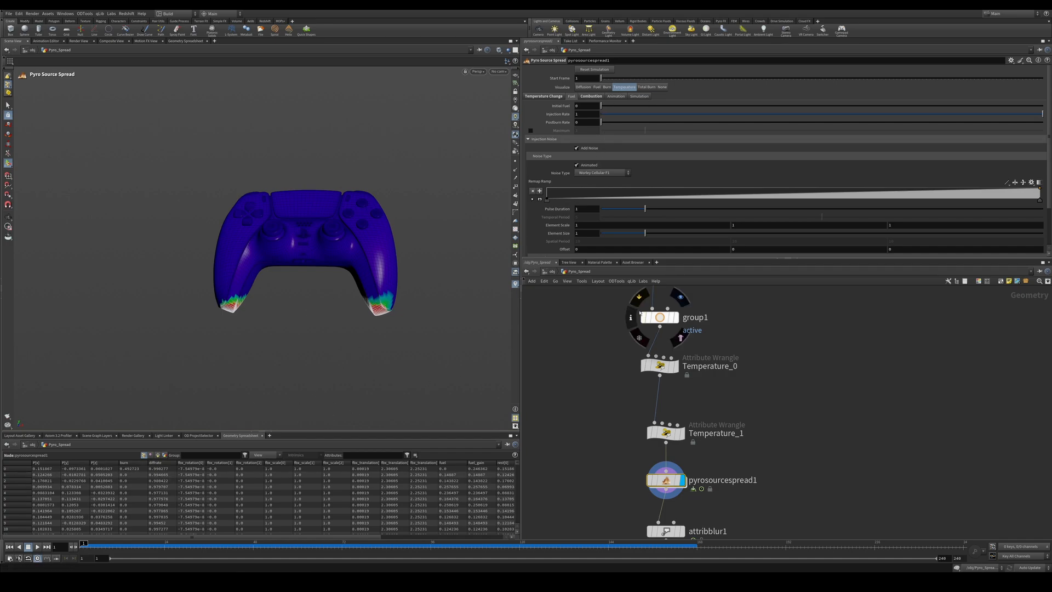
# Recheck group1, reselect pyrosourcespread1, lower its diffusion Max Neighbors to 17 and play the simulation.
pyautogui.moveTo(598, 303); pyautogui.dragTo(701, 327)
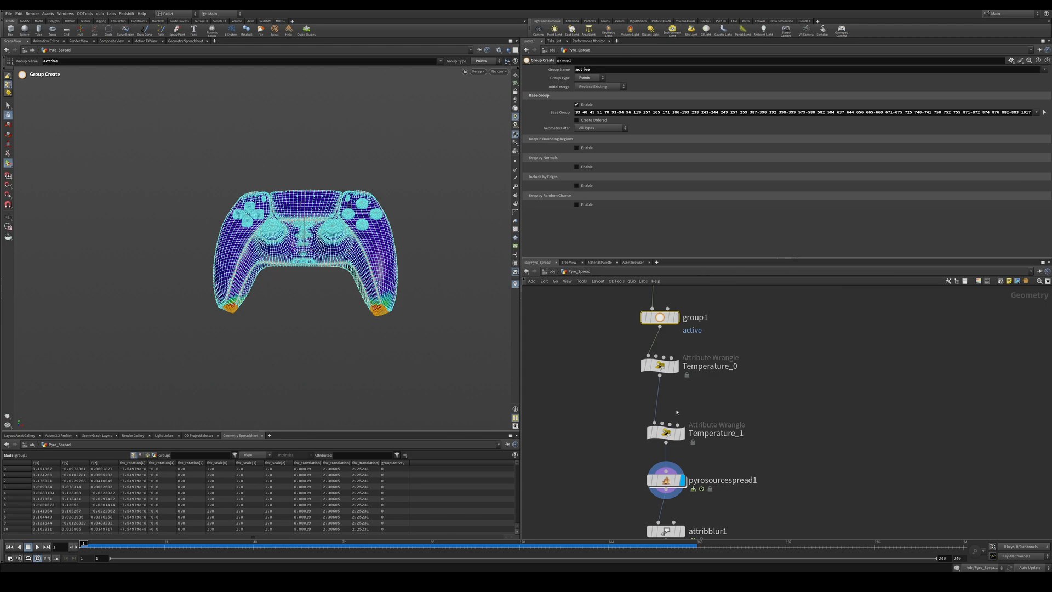
pyautogui.moveTo(715, 453); pyautogui.dragTo(597, 482)
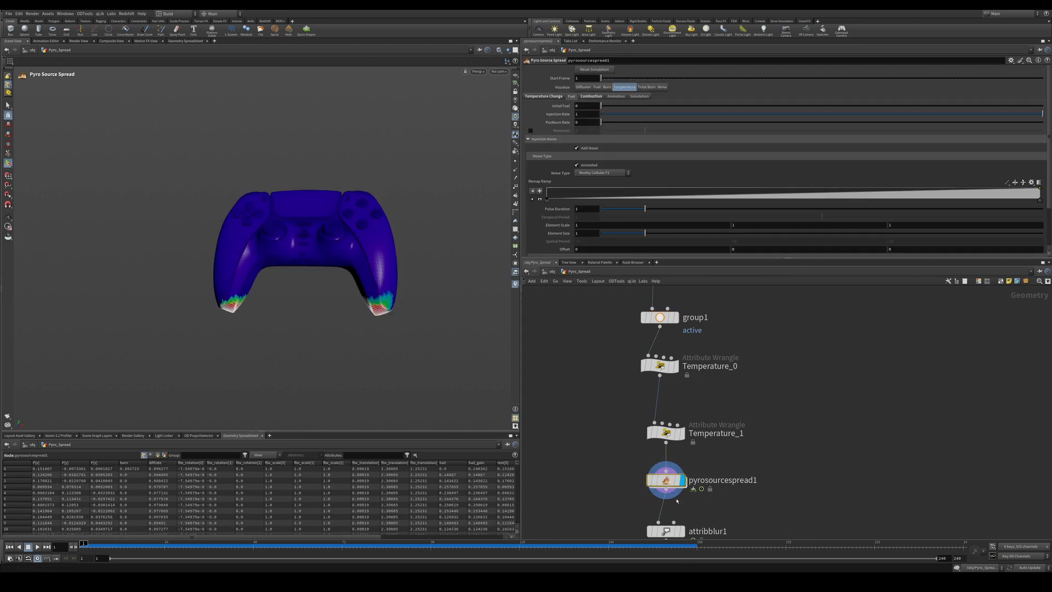
pyautogui.click(543, 96)
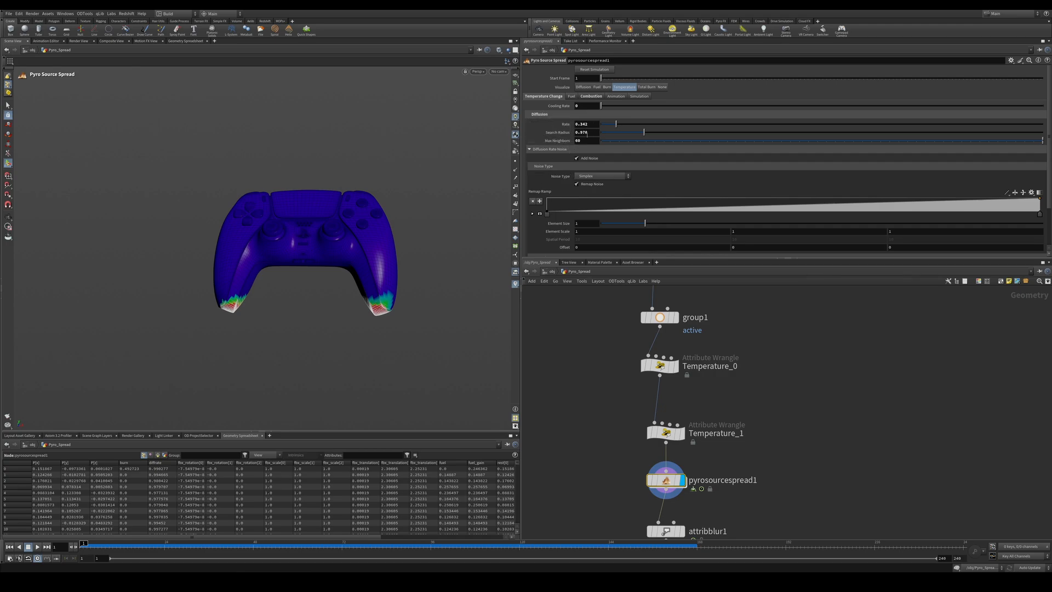
pyautogui.moveTo(629, 136); pyautogui.dragTo(614, 134)
pyautogui.moveTo(640, 137); pyautogui.dragTo(819, 153)
pyautogui.click(36, 546)
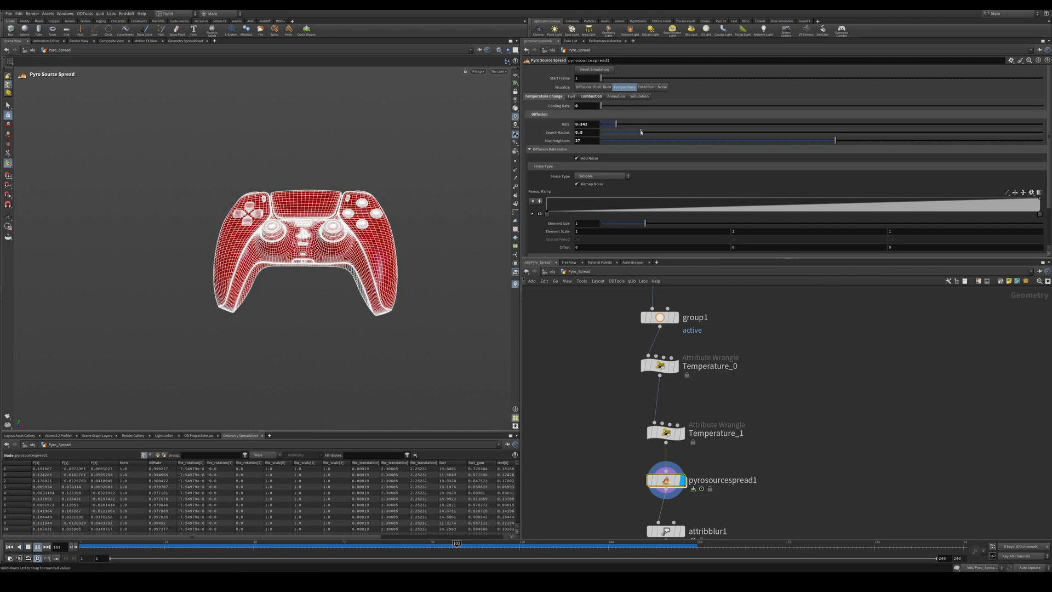
# Set pyrosourcespread1's diffusion Rate to 0.031, Search Radius to 0.701 and Max Neighbors to 60, and replay the simulation from the first frame.
pyautogui.moveTo(637, 125); pyautogui.dragTo(602, 125)
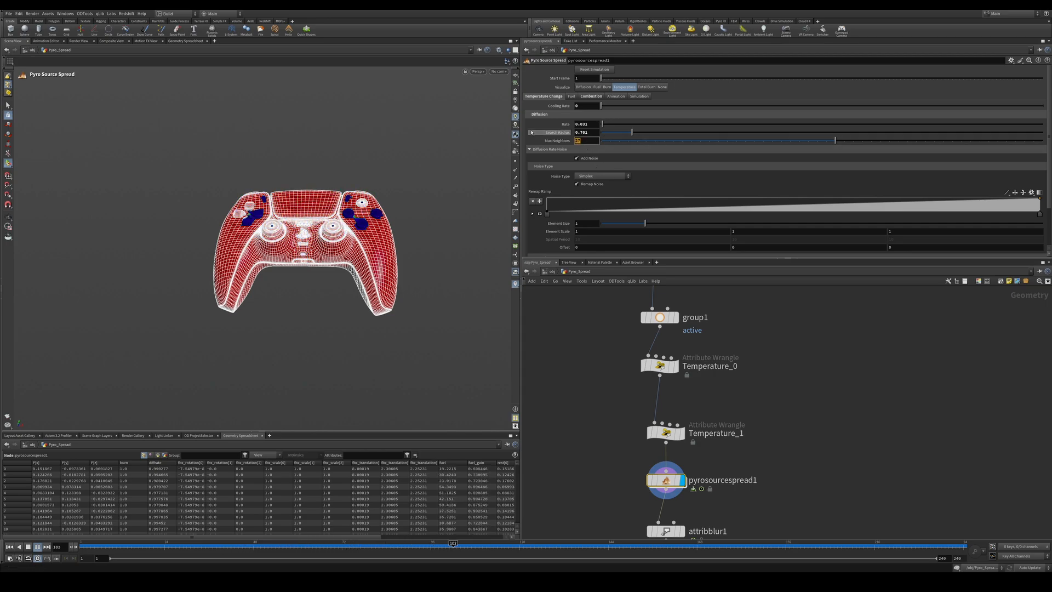
pyautogui.press('Return')
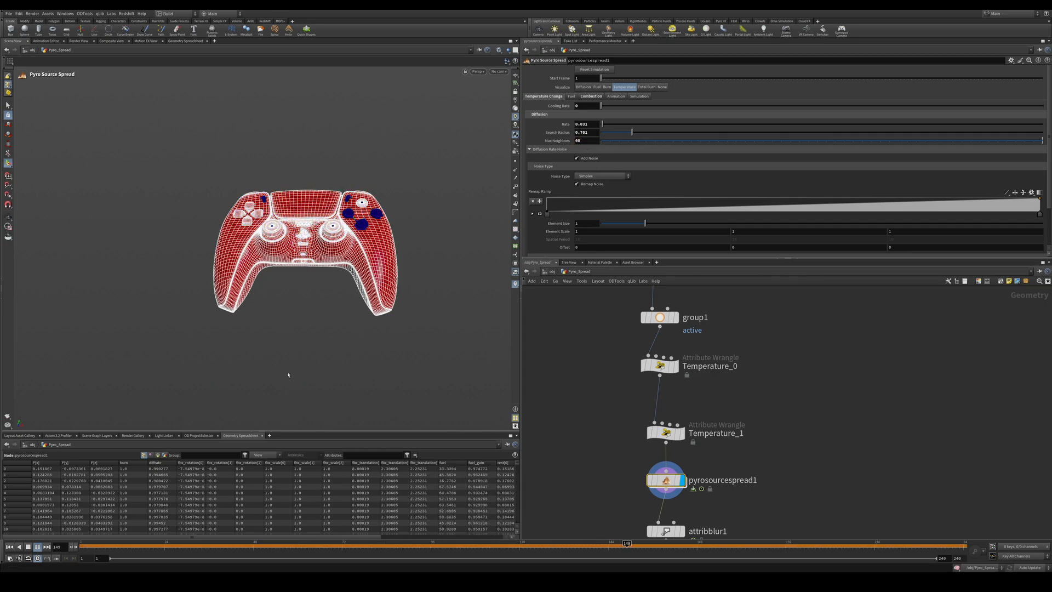
pyautogui.click(10, 546)
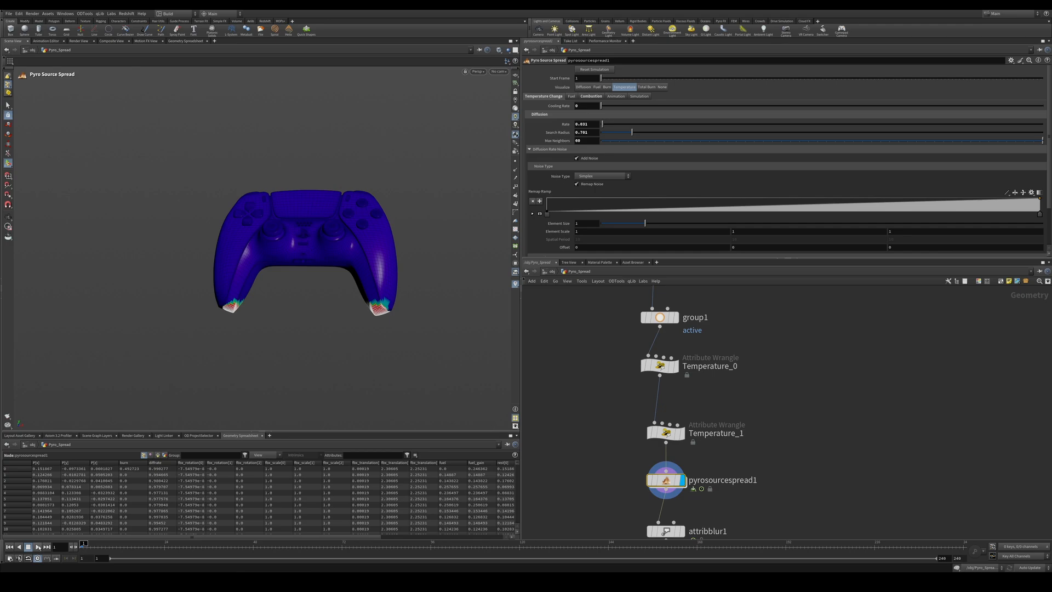
pyautogui.click(37, 546)
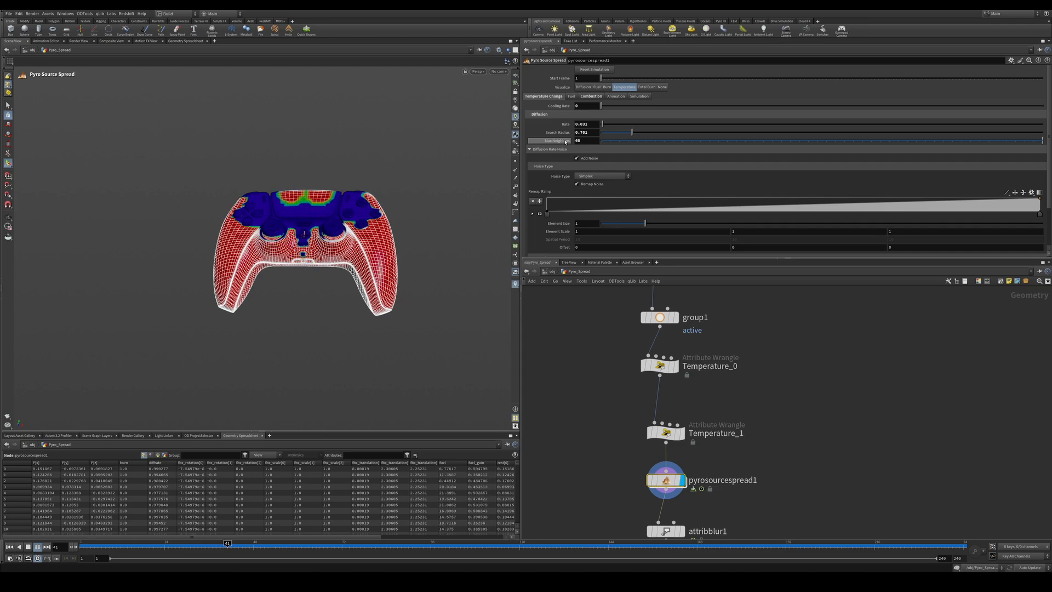
pyautogui.press('Escape')
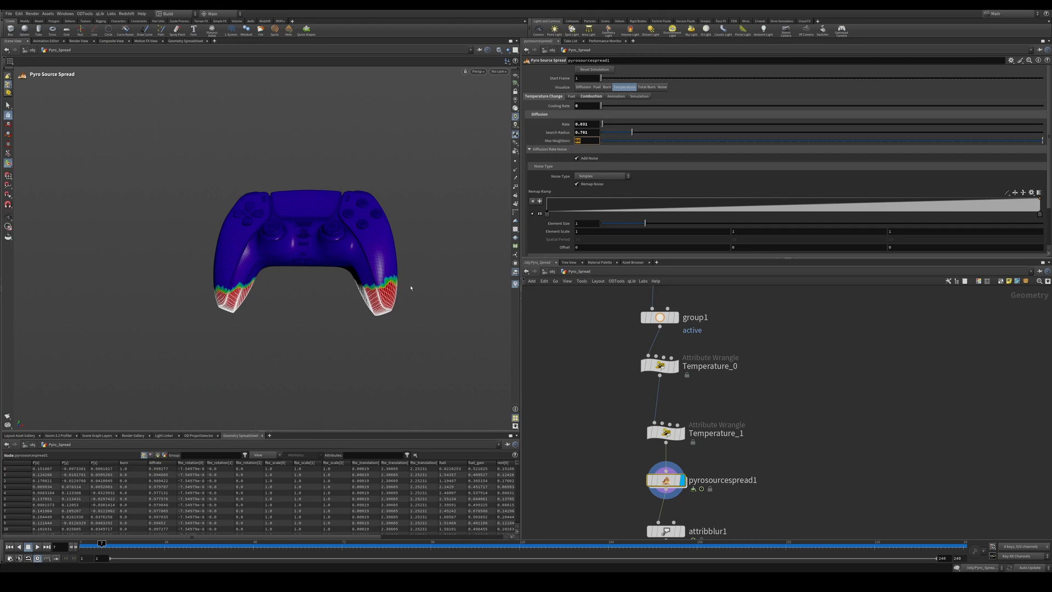
pyautogui.click(37, 546)
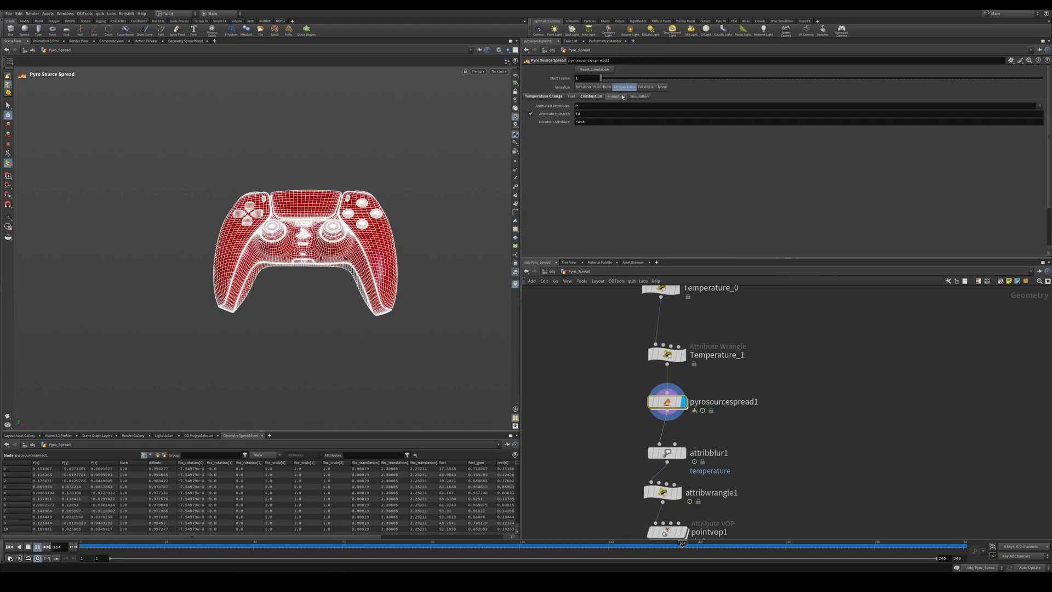
# Review pyrosourcespread1's fuel and temperature change settings and visualize Burn on the controller during playback.
pyautogui.click(571, 96)
pyautogui.click(552, 96)
pyautogui.click(607, 86)
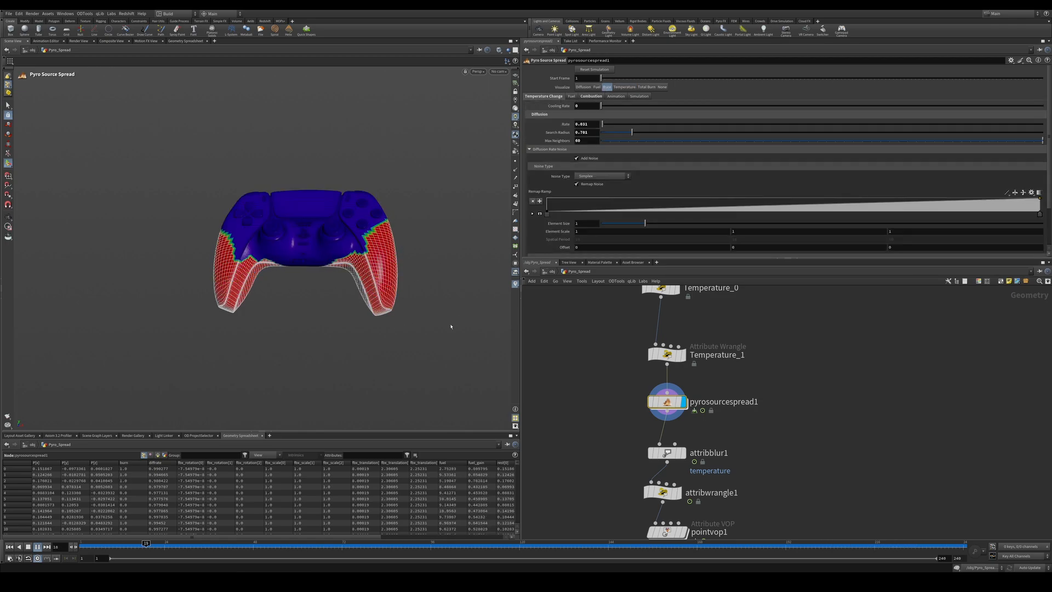
# Display attribblur1, stop playback, and examine its temperature blur settings alongside the Temperature_1 wrangle.
pyautogui.moveTo(661, 459); pyautogui.dragTo(657, 368, button='middle')
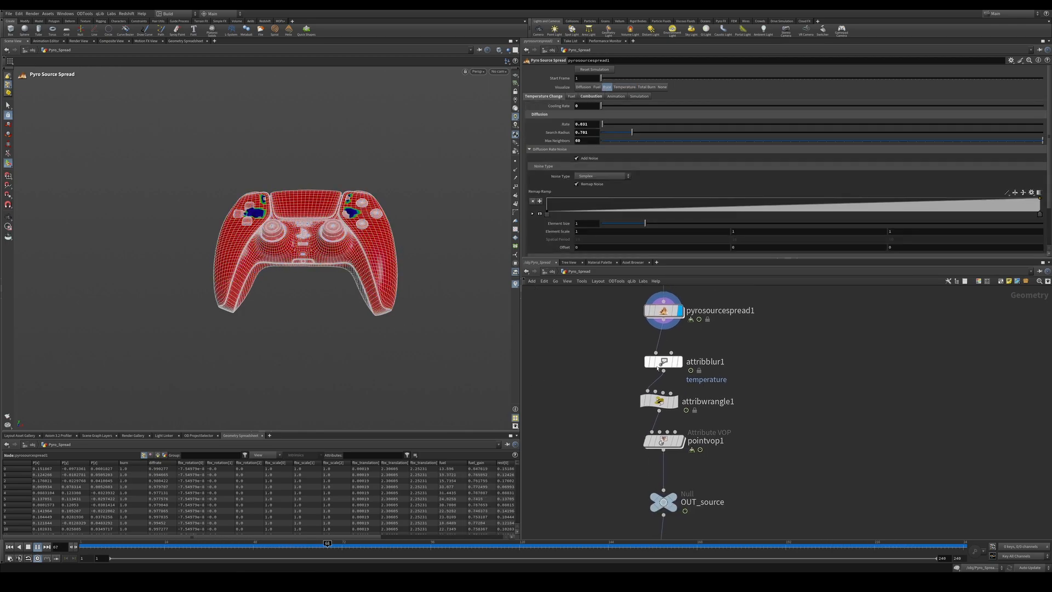
pyautogui.click(682, 344)
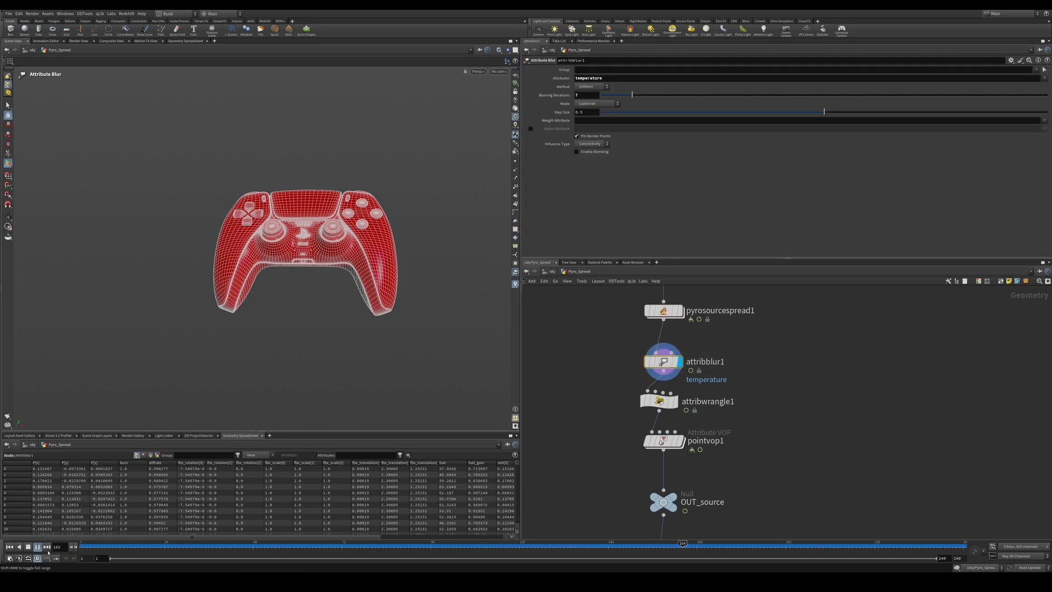
pyautogui.click(29, 547)
pyautogui.moveTo(755, 384); pyautogui.dragTo(755, 470, button='middle')
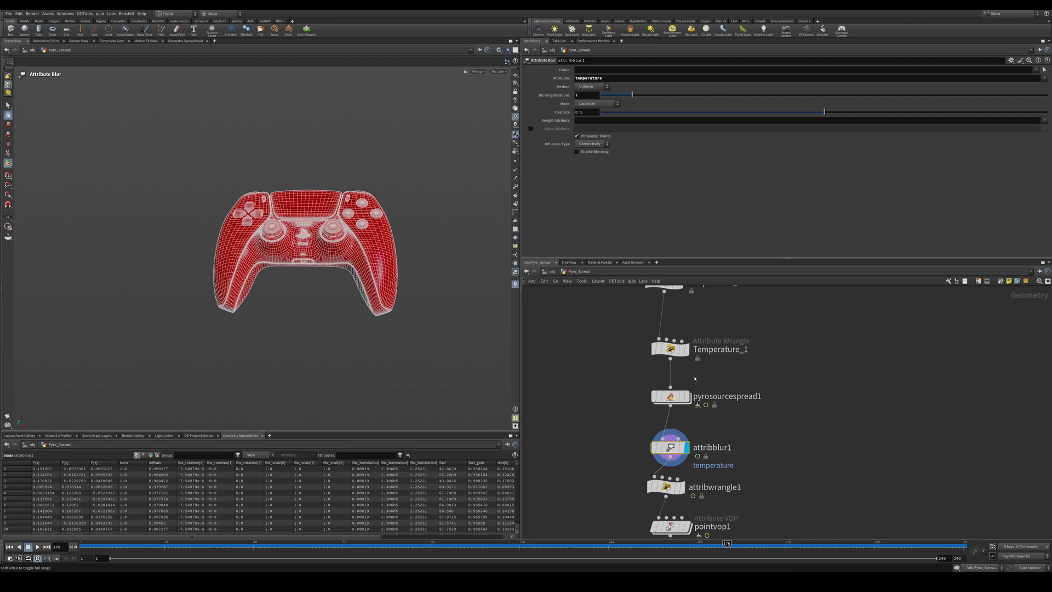
pyautogui.click(679, 349)
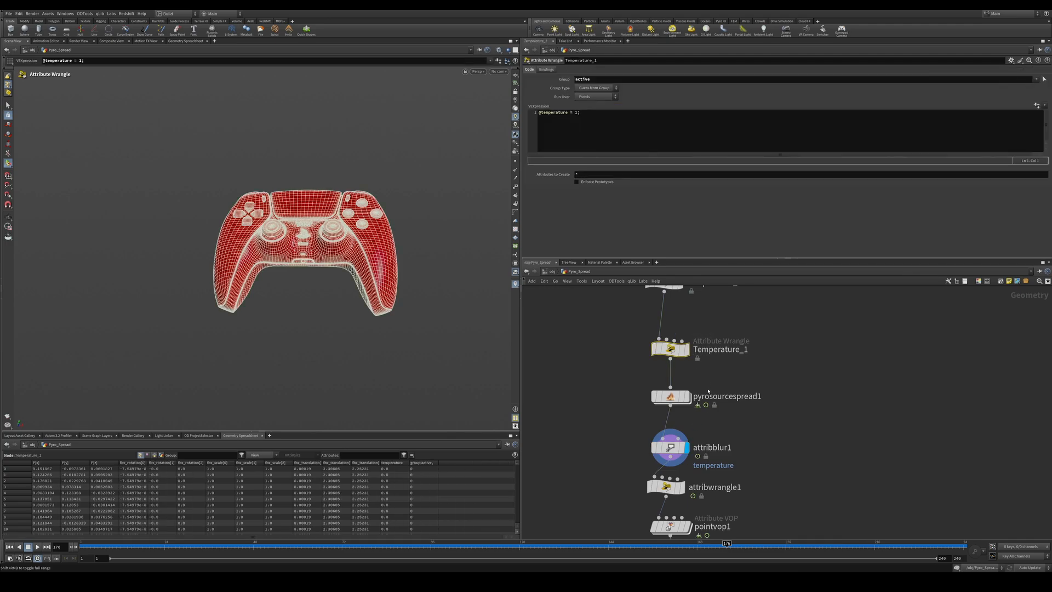
pyautogui.click(670, 447)
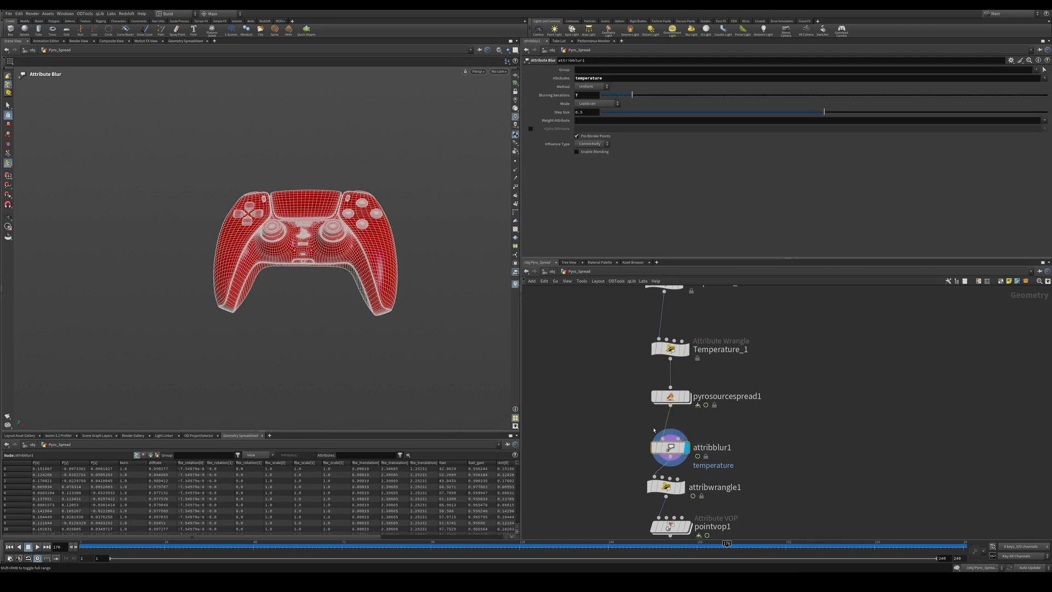
# Jump to an early frame, switch pyrosourcespread1's visualization to Temperature, and reselect attribblur1 to examine the blurred spread.
pyautogui.scroll(3, 728, 353)
pyautogui.scroll(-4, 703, 351)
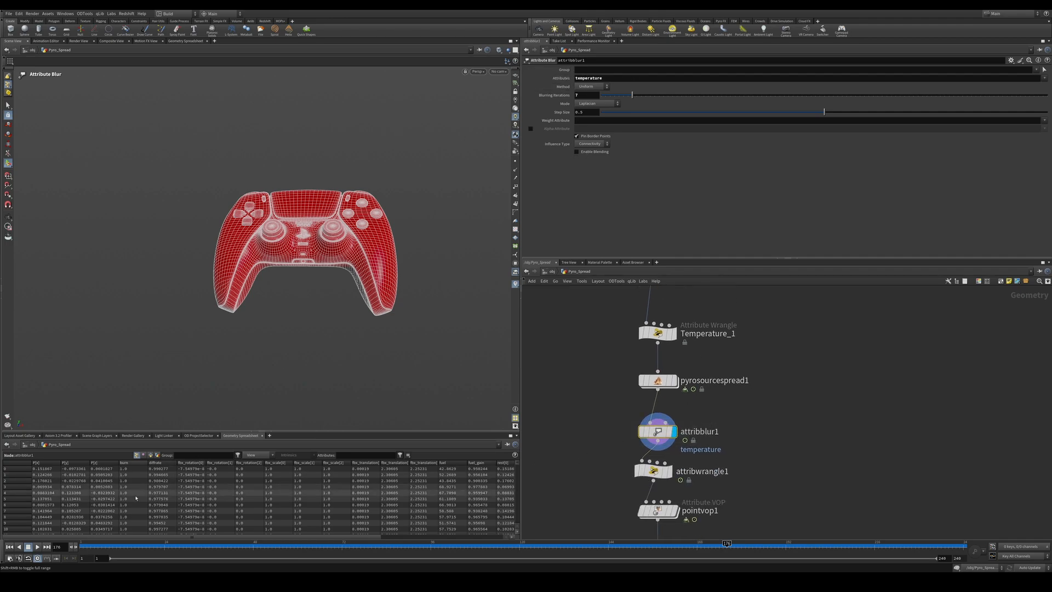
pyautogui.click(135, 545)
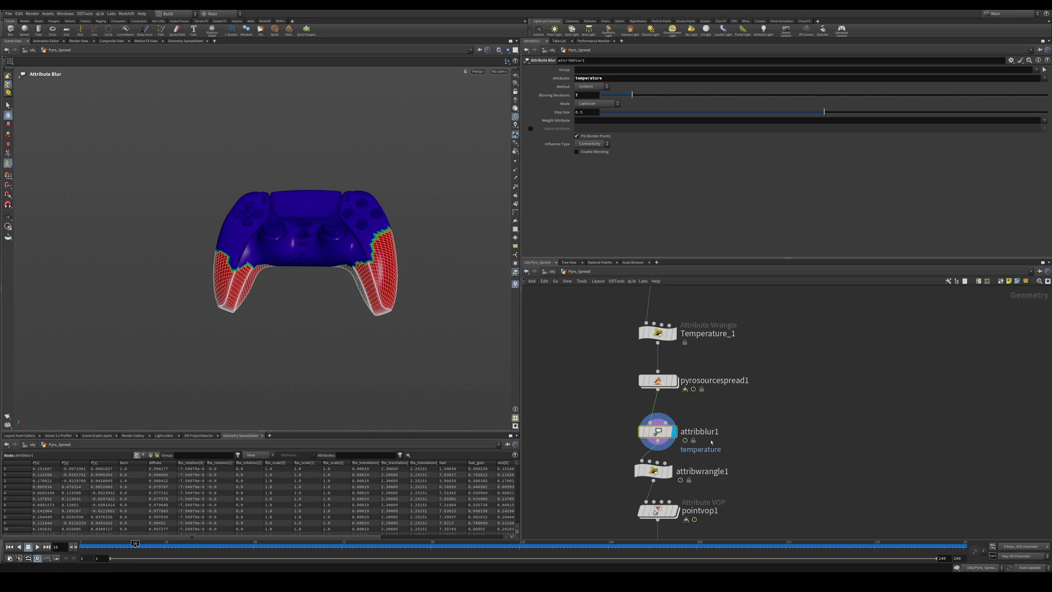
pyautogui.press('s')
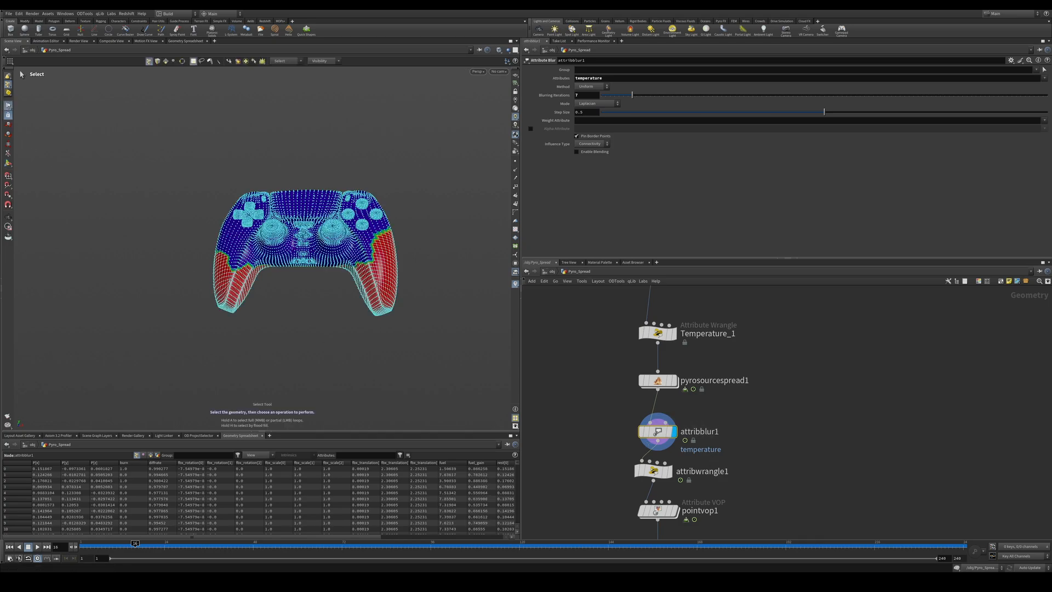
pyautogui.click(660, 381)
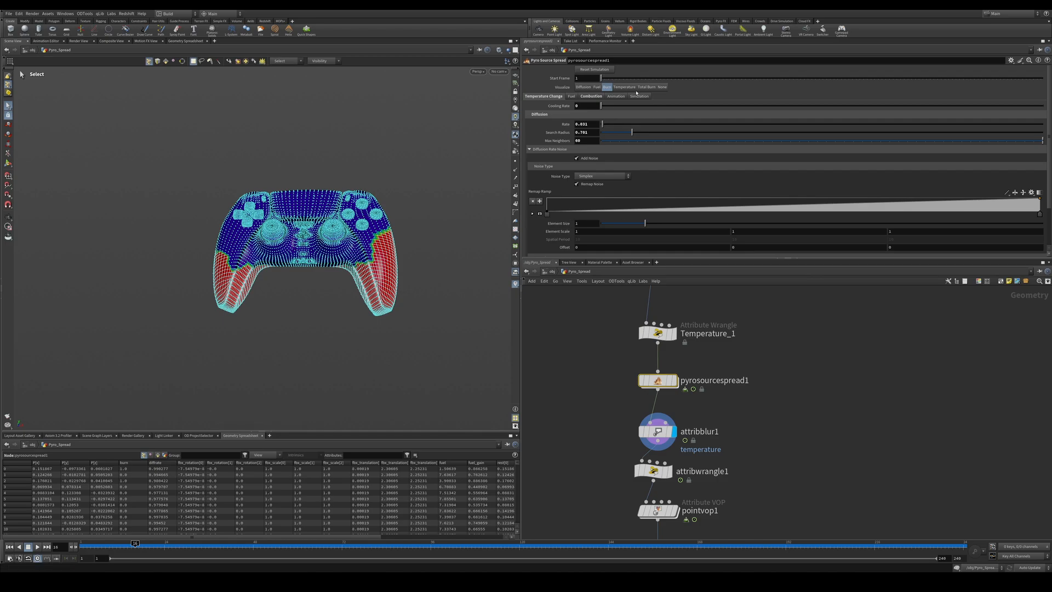
pyautogui.click(624, 86)
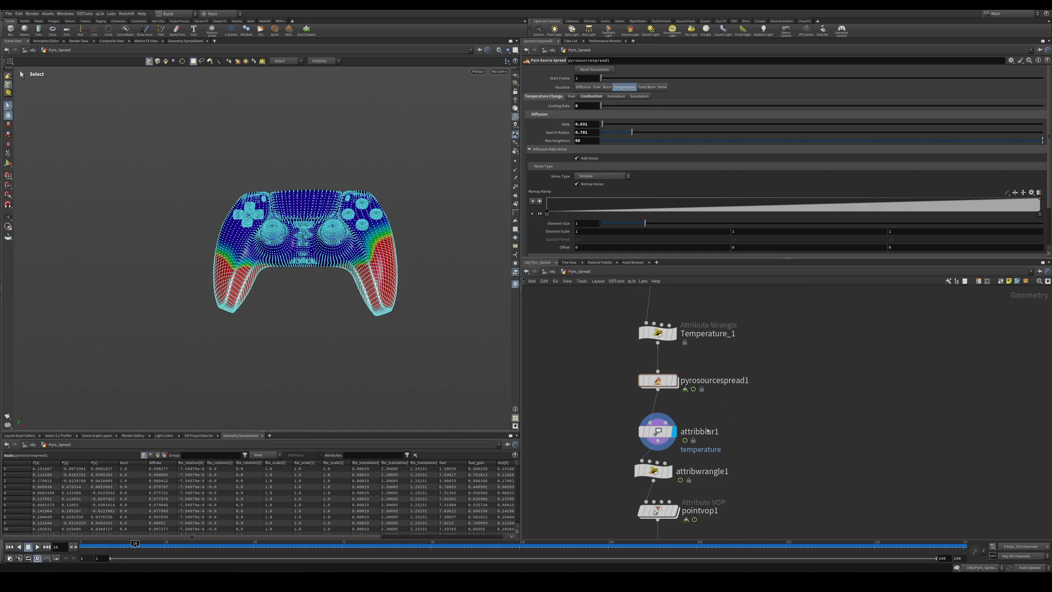
pyautogui.click(657, 431)
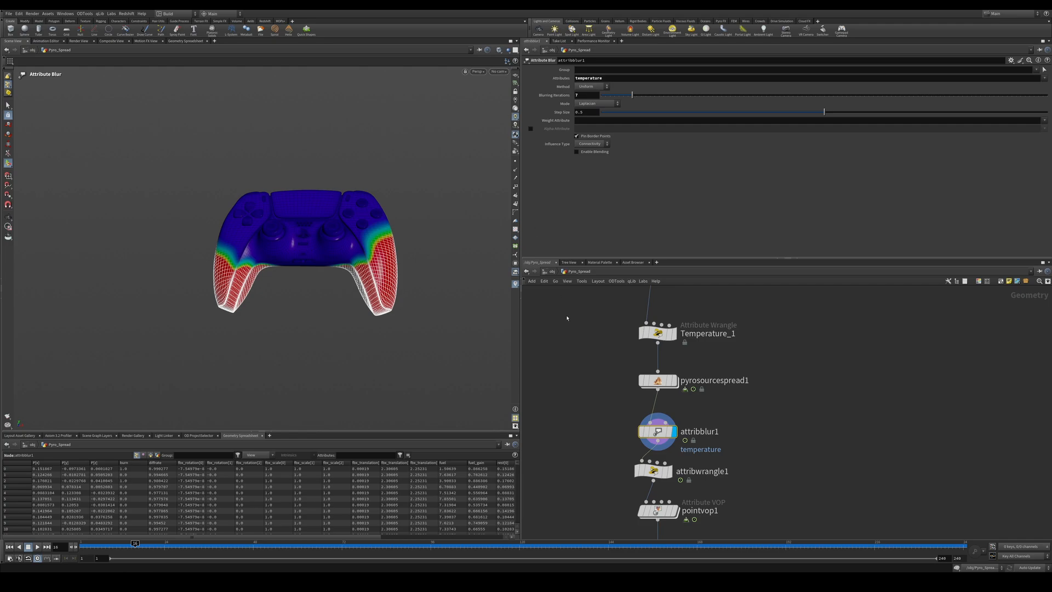
# Select and display attribwrangle1 to examine the expression that copies temperature into point colour.
pyautogui.moveTo(597, 442); pyautogui.dragTo(592, 368, button='middle')
pyautogui.click(647, 396)
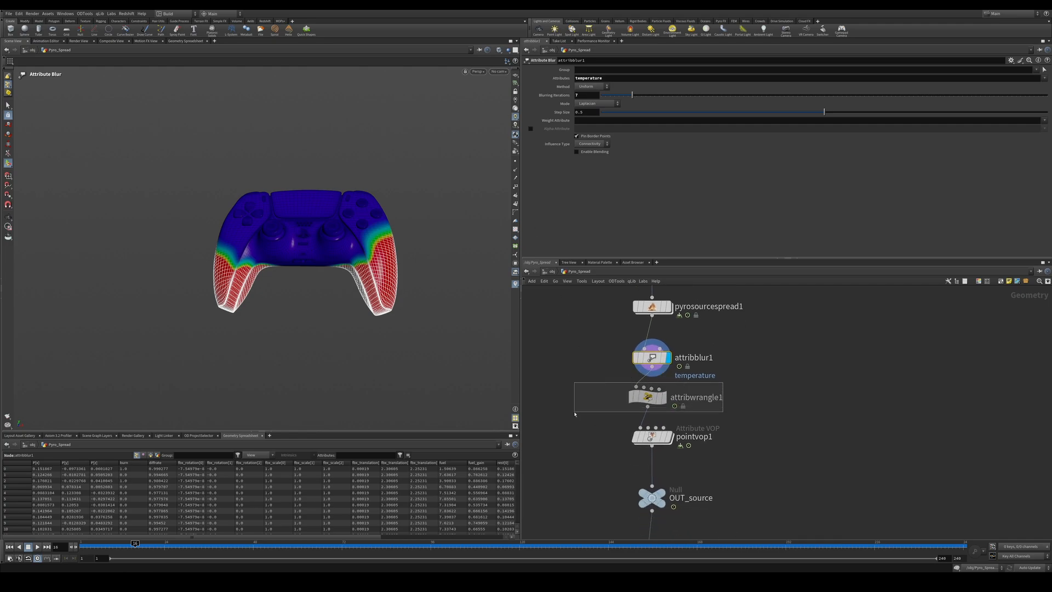
pyautogui.click(662, 396)
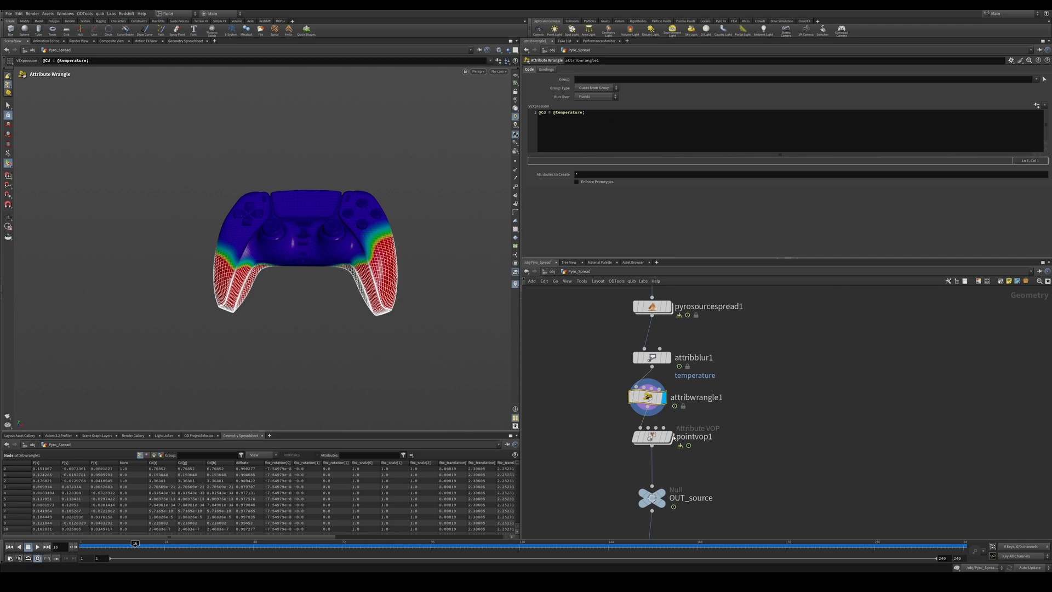
# Display pointvop1, move it slightly down the network, and select it to examine its colour ramp.
pyautogui.moveTo(695, 421); pyautogui.dragTo(698, 369, button='middle')
pyautogui.click(672, 384)
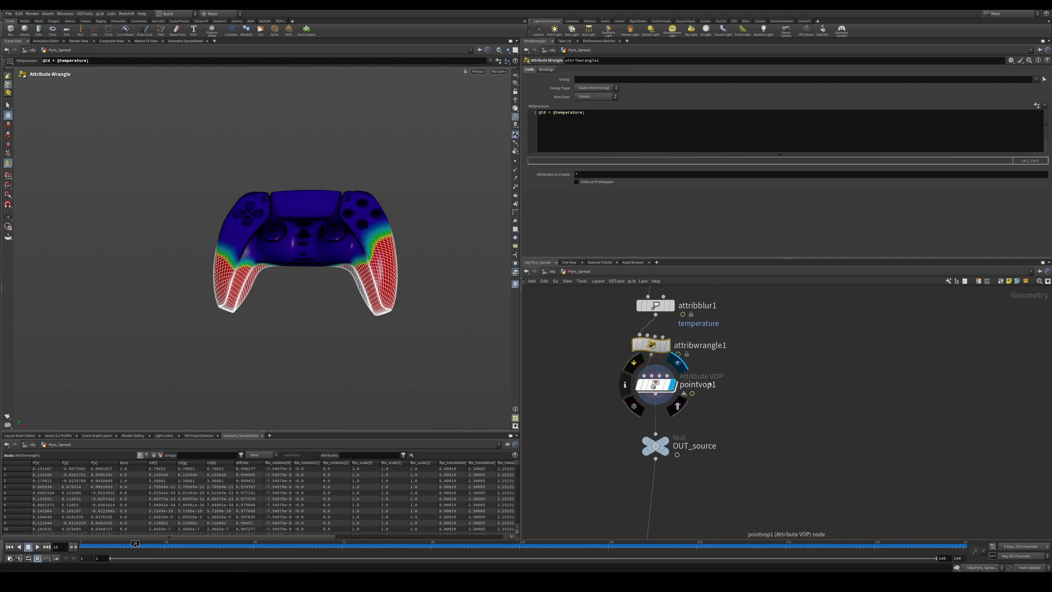
pyautogui.moveTo(710, 359); pyautogui.dragTo(608, 408)
pyautogui.moveTo(658, 409)
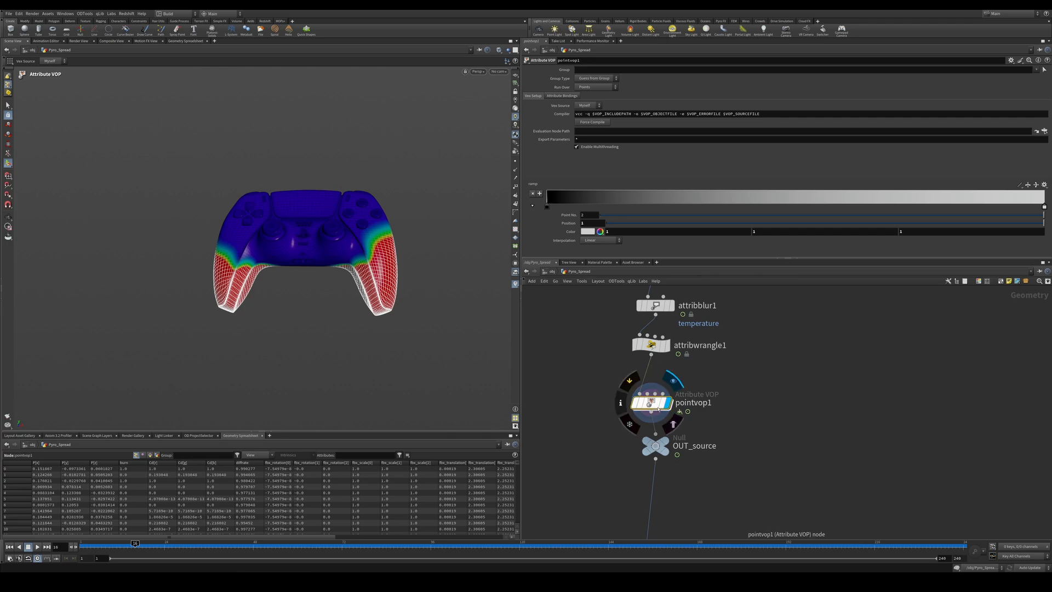
# Look inside pointvop1 at how ramp1 connects point colour to the output, nudging ramp1 up-left, and return to Pyro_Spread.
pyautogui.doubleClick(656, 404)
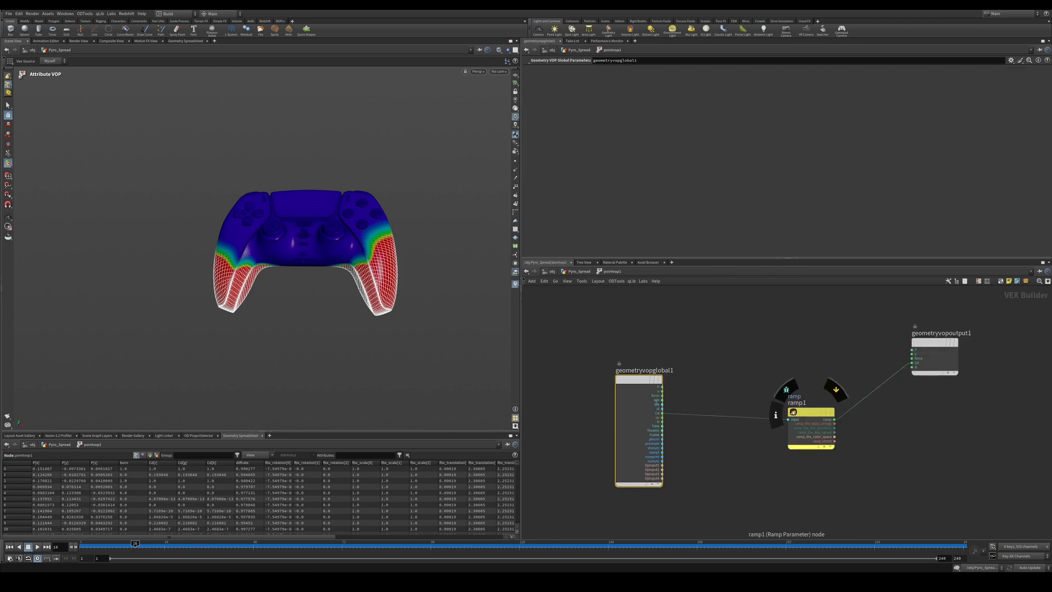
pyautogui.click(790, 387)
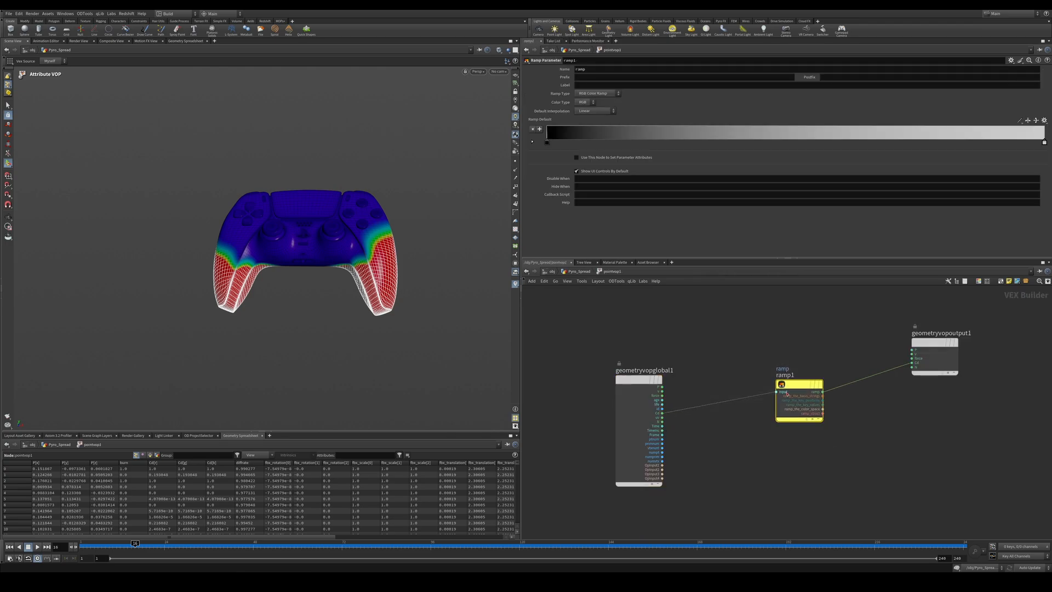
pyautogui.click(578, 272)
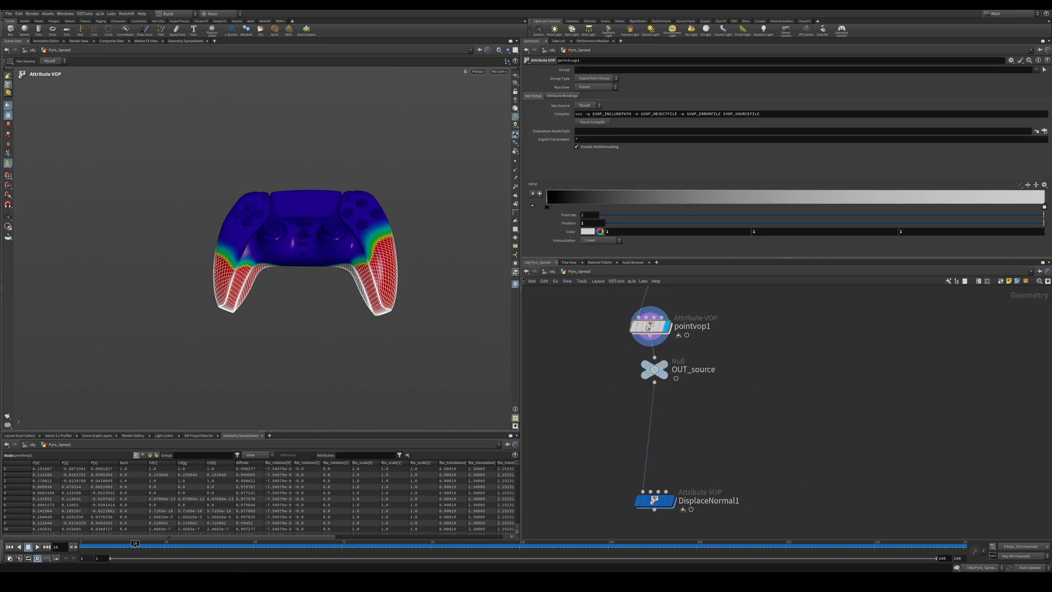
# Set pyrosourcespread1's visualization to None and restore the handle display for the current operation.
pyautogui.click(7, 105)
pyautogui.moveTo(706, 380); pyautogui.dragTo(696, 512, button='middle')
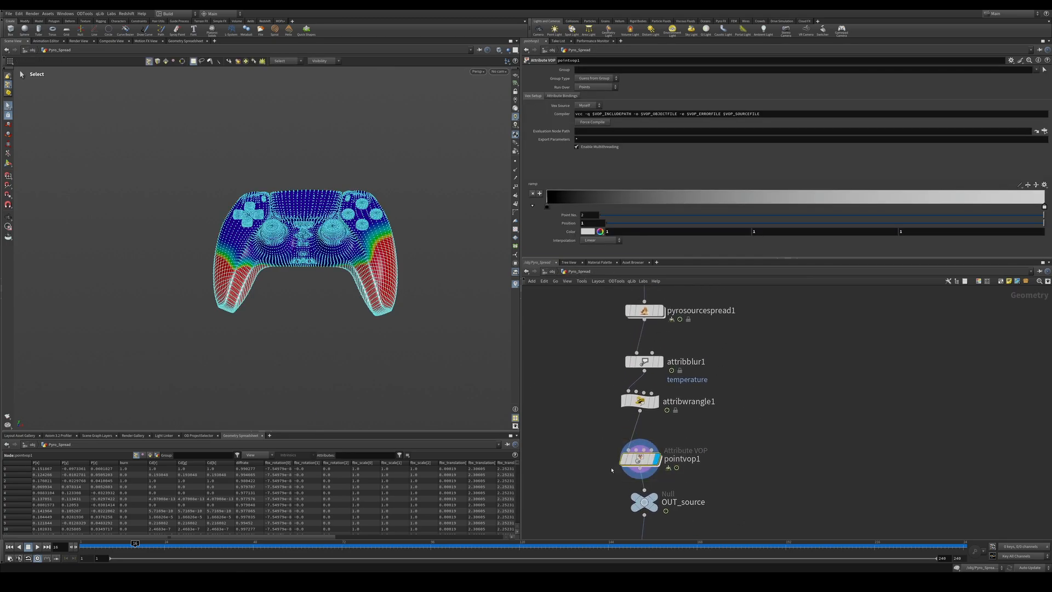
pyautogui.moveTo(721, 362); pyautogui.dragTo(727, 425, button='middle')
pyautogui.click(650, 376)
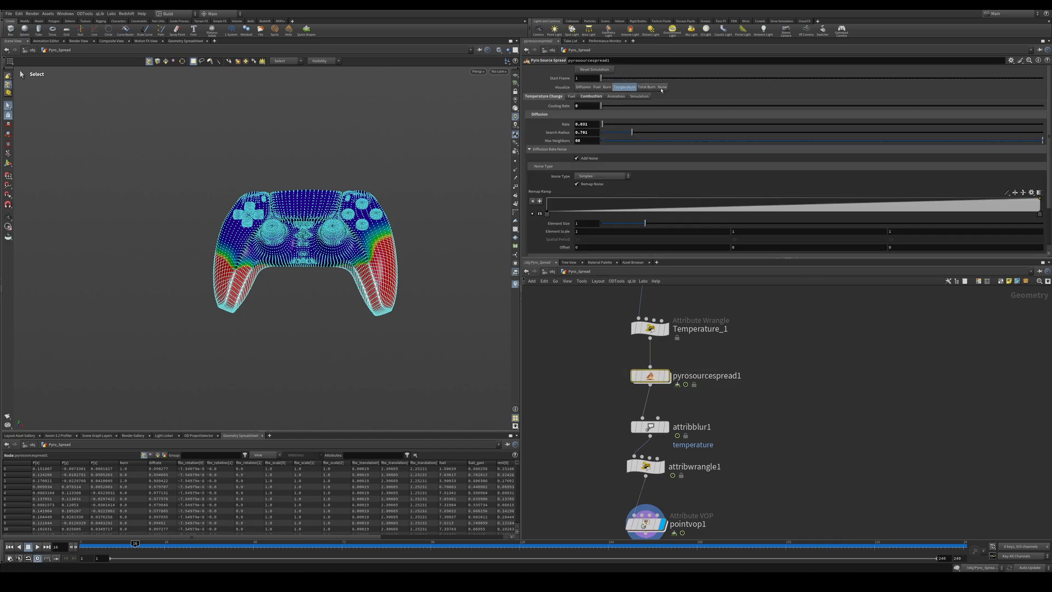
pyautogui.click(662, 87)
pyautogui.click(767, 394)
pyautogui.moveTo(769, 444); pyautogui.dragTo(770, 342, button='middle')
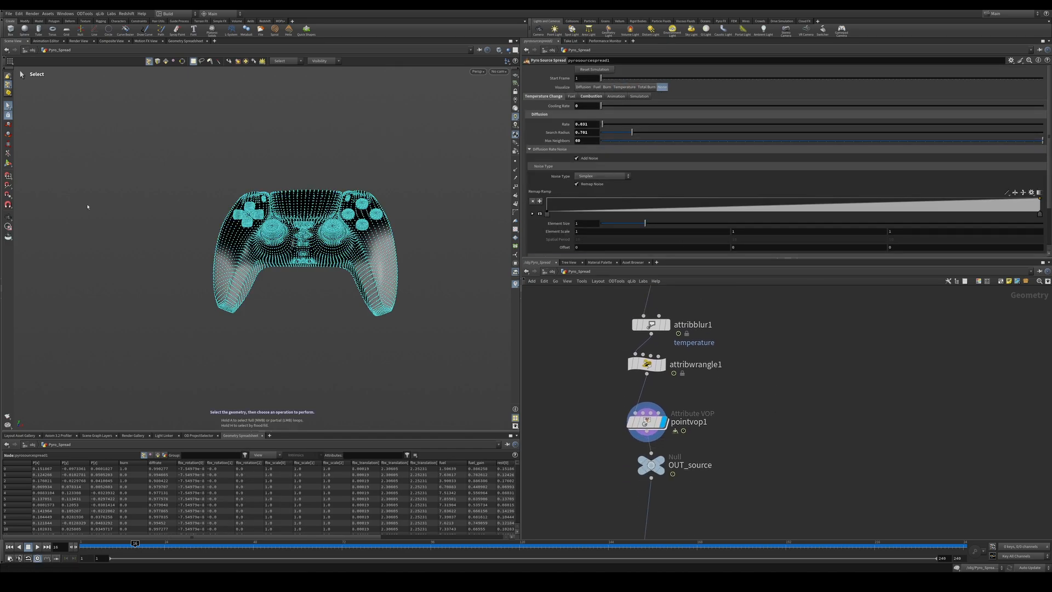
pyautogui.click(9, 163)
pyautogui.moveTo(718, 403); pyautogui.dragTo(724, 426, button='middle')
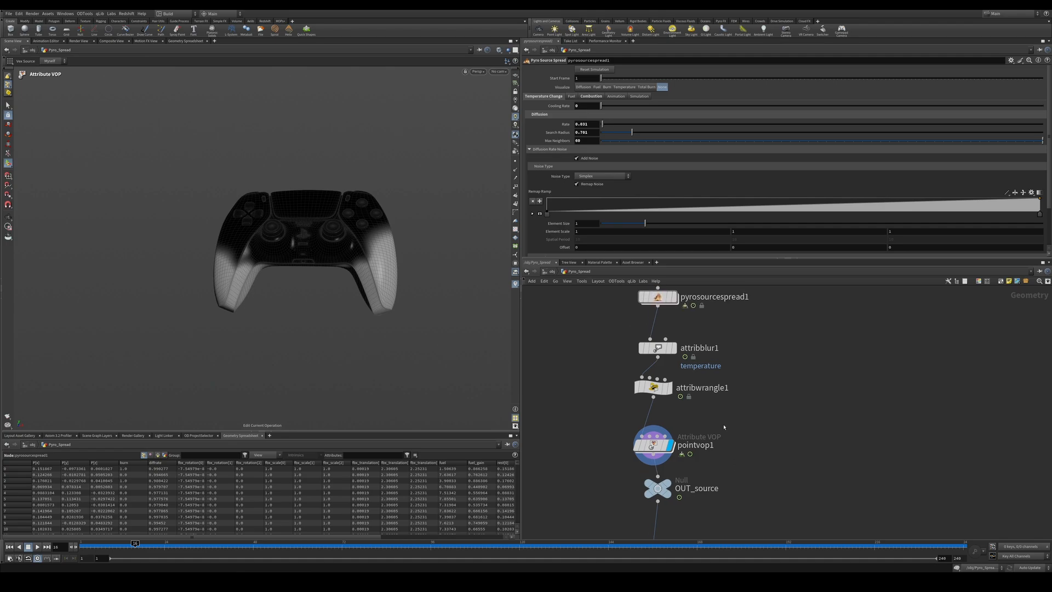
# Display attribblur1 and attribwrangle1 in turn to compare their colour output, moving attribwrangle1 slightly down the network.
pyautogui.click(676, 348)
pyautogui.click(664, 340)
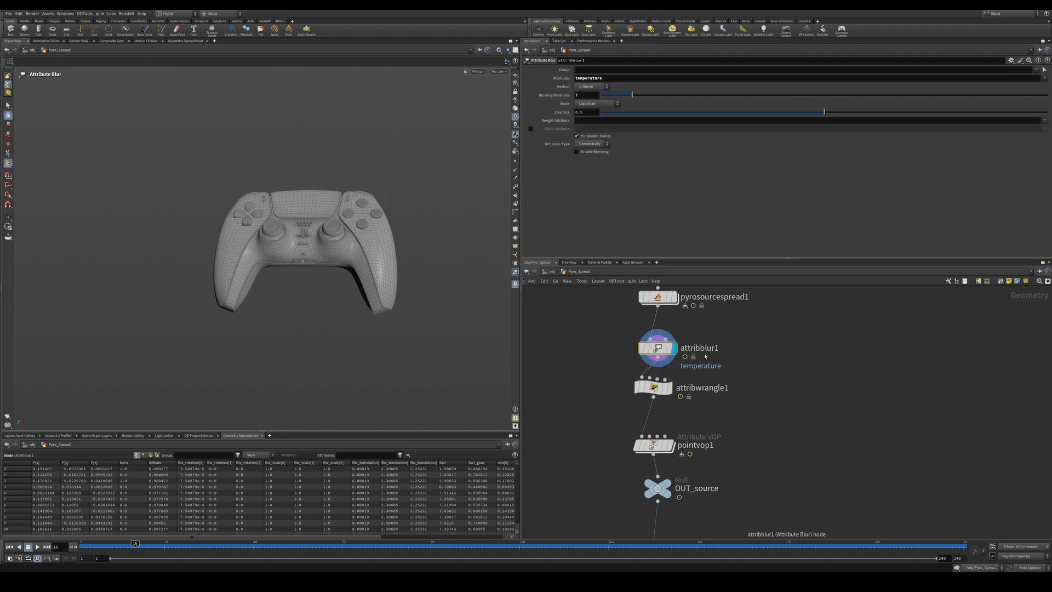
pyautogui.click(654, 388)
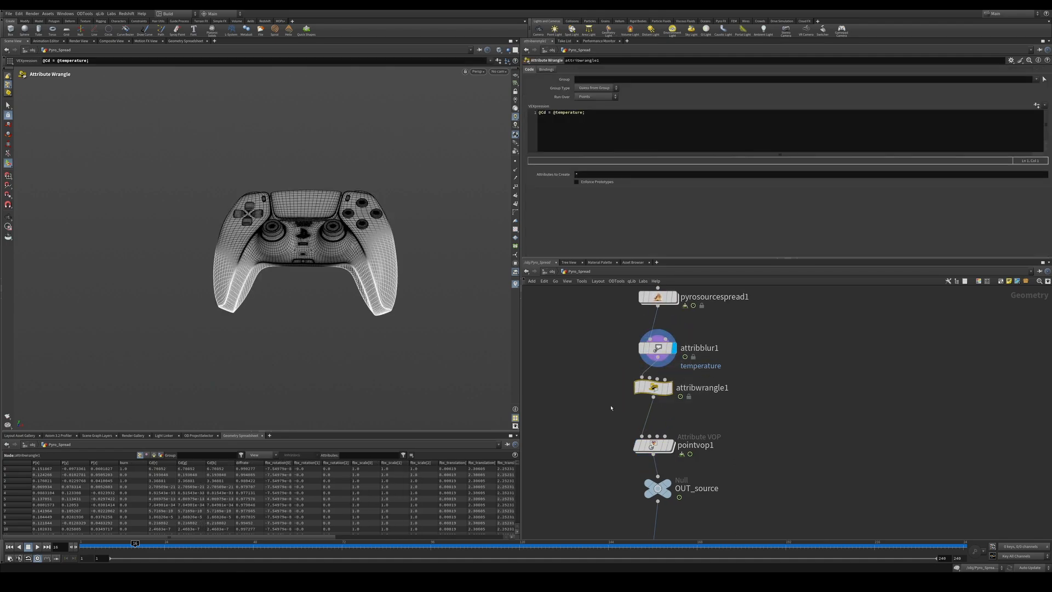
pyautogui.moveTo(657, 391); pyautogui.dragTo(657, 404)
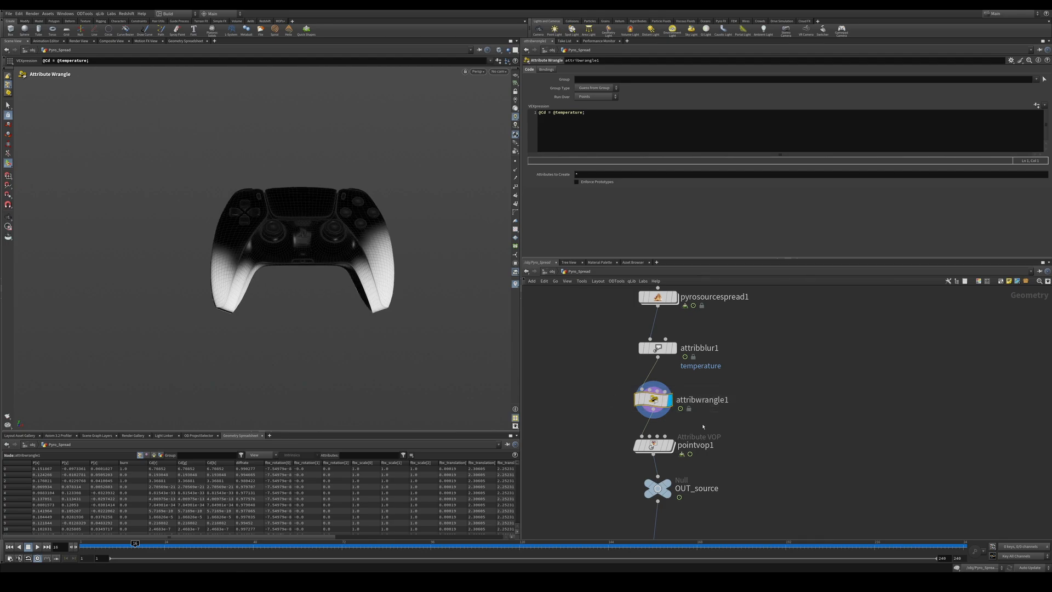
# Display pointvop1 and reshape its ramp with the white stop at about 0.25 and a new black stop at about 0.59.
pyautogui.click(653, 444)
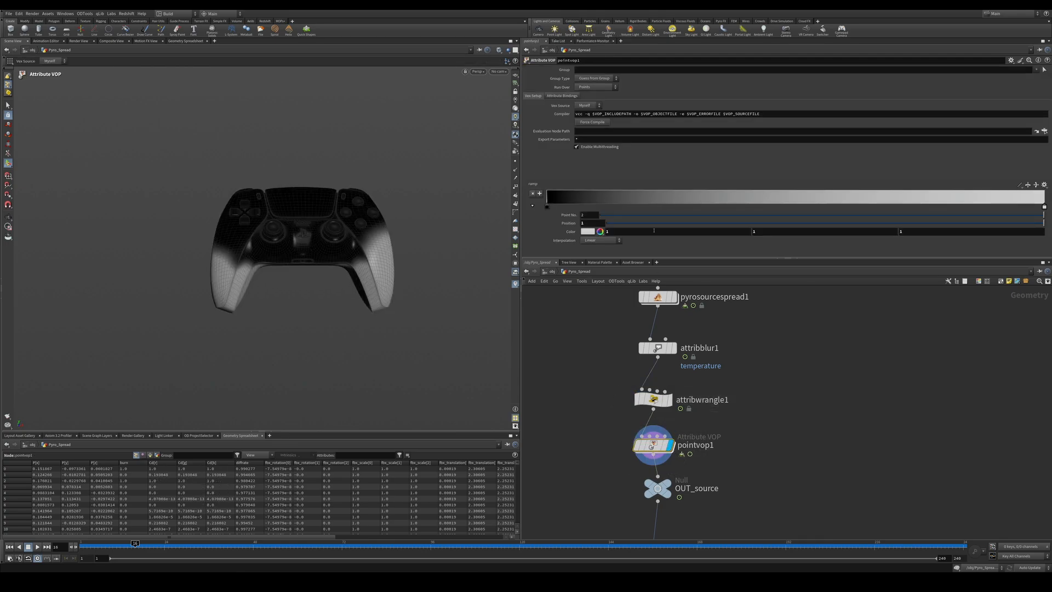
pyautogui.moveTo(1044, 207); pyautogui.dragTo(679, 205)
pyautogui.doubleClick(703, 207)
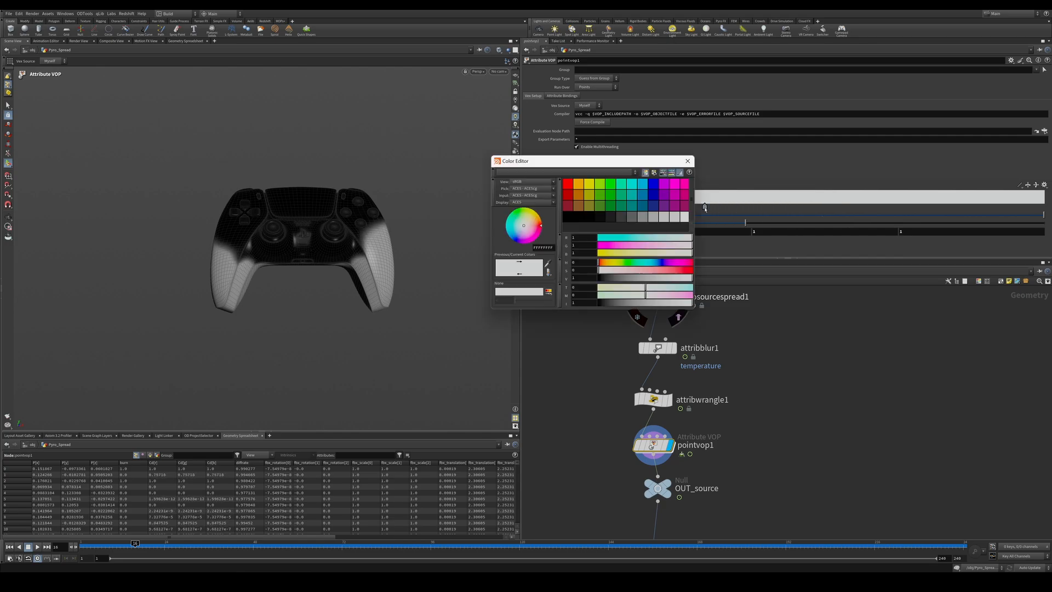
pyautogui.click(601, 215)
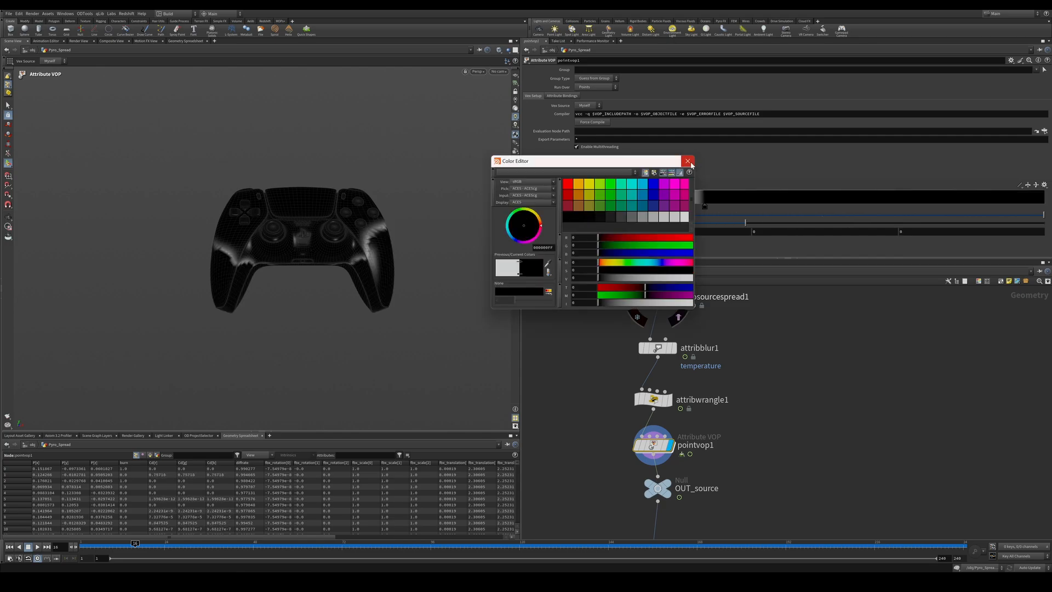
pyautogui.click(689, 163)
pyautogui.moveTo(705, 207); pyautogui.dragTo(838, 207)
# Display DisplaceNormal1, move to frame 24, and set pointvop1's ramp interpolation to Bezier.
pyautogui.moveTo(721, 398); pyautogui.dragTo(736, 308, button='middle')
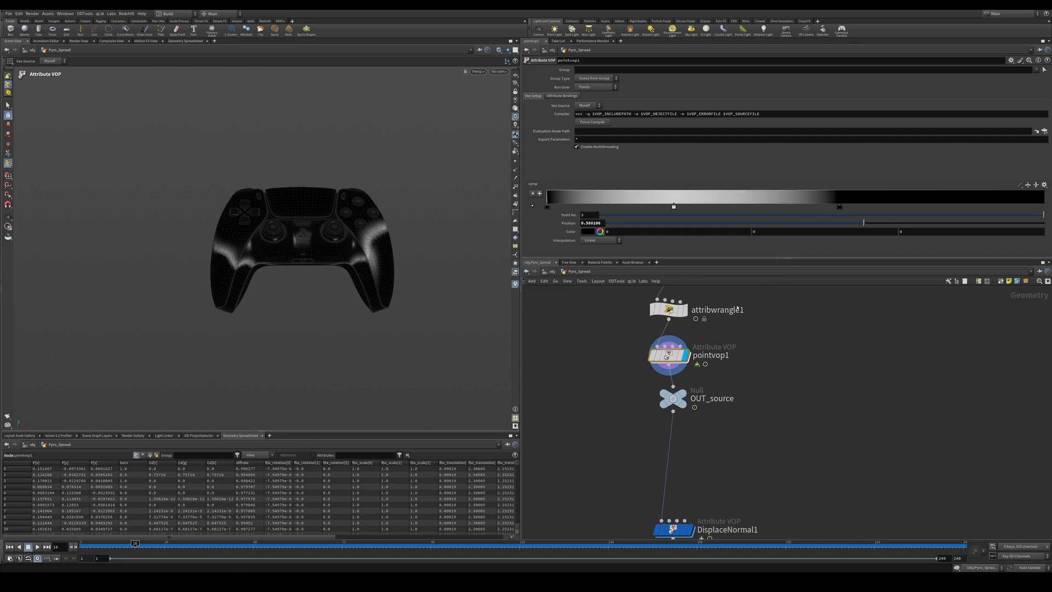
pyautogui.click(690, 528)
pyautogui.moveTo(743, 455); pyautogui.dragTo(749, 397, button='middle')
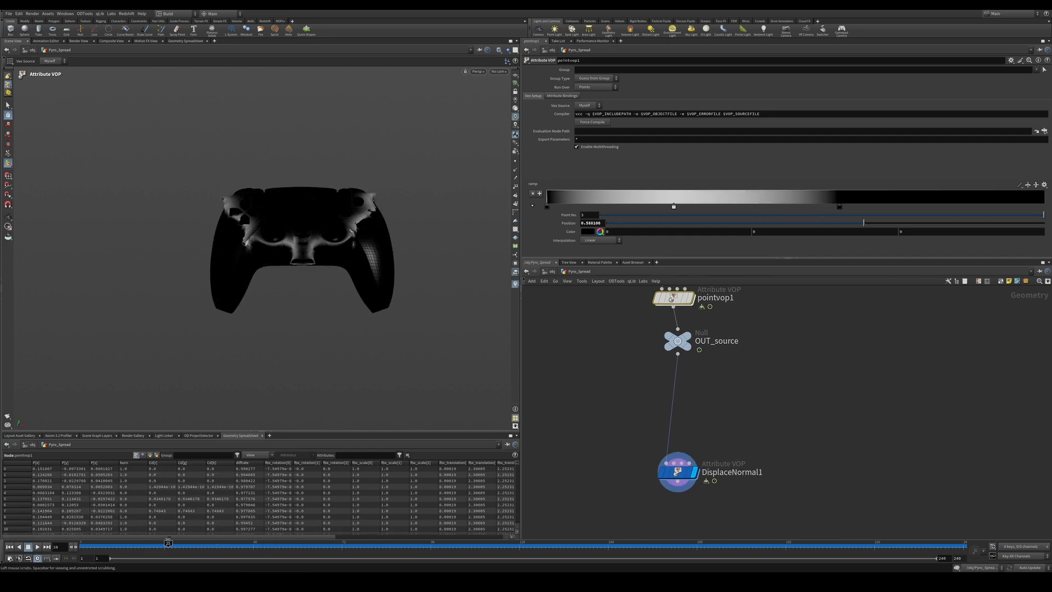
pyautogui.click(602, 241)
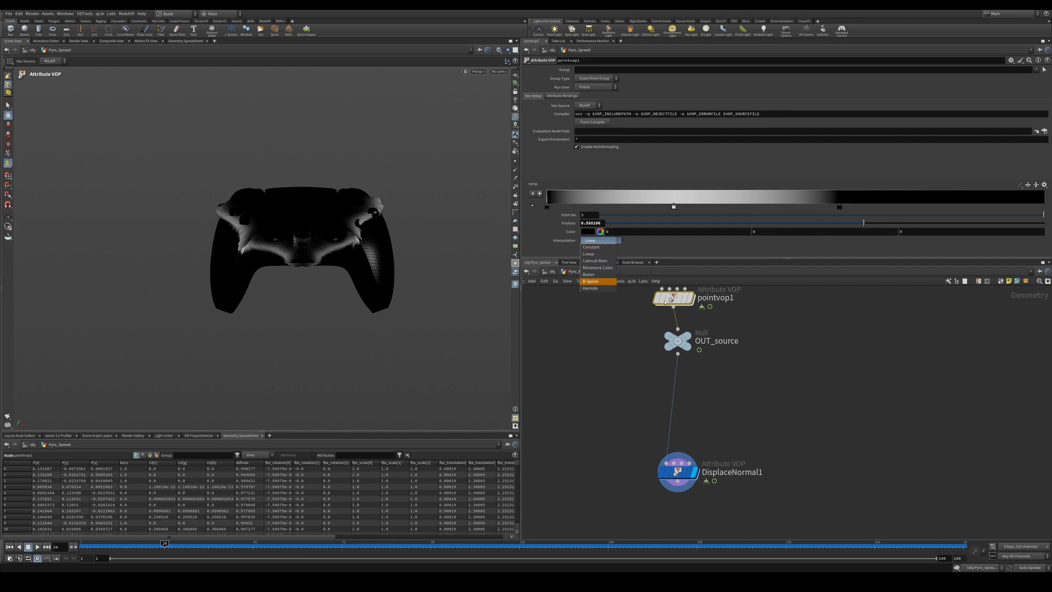
pyautogui.click(590, 274)
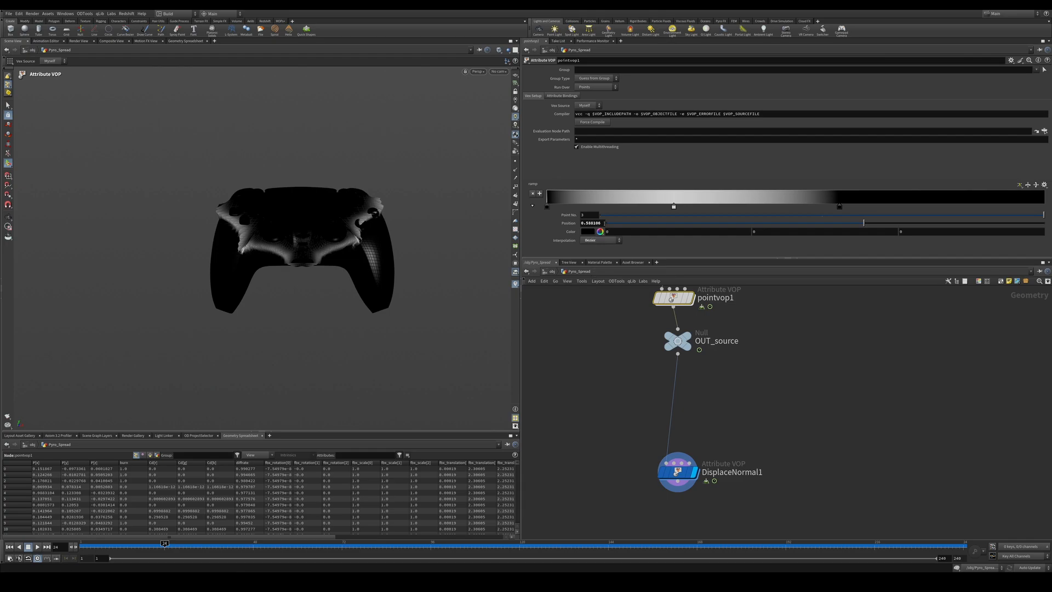
pyautogui.moveTo(328, 263)
pyautogui.keyDown('alt'); pyautogui.mouseDown()
pyautogui.moveTo(350, 263)
pyautogui.moveTo(329, 267)
pyautogui.mouseUp(); pyautogui.keyUp('alt')
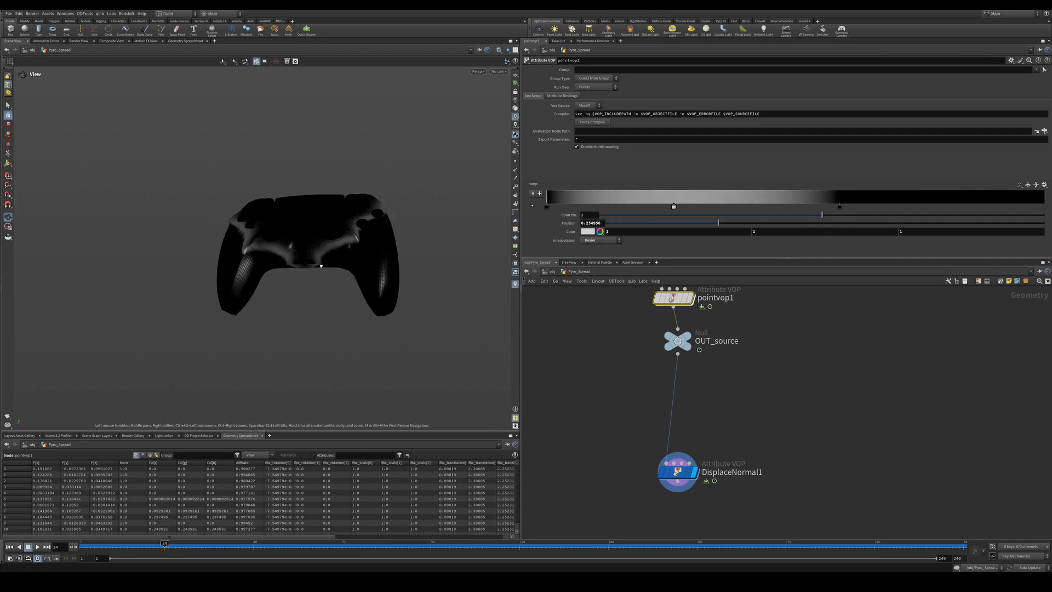
# Insert a Subdivide node between object_merge1 and group1.
pyautogui.scroll(-3, 756, 351)
pyautogui.moveTo(756, 329); pyautogui.dragTo(762, 460, button='middle')
pyautogui.moveTo(781, 296); pyautogui.dragTo(755, 448, button='middle')
pyautogui.press('Tab')
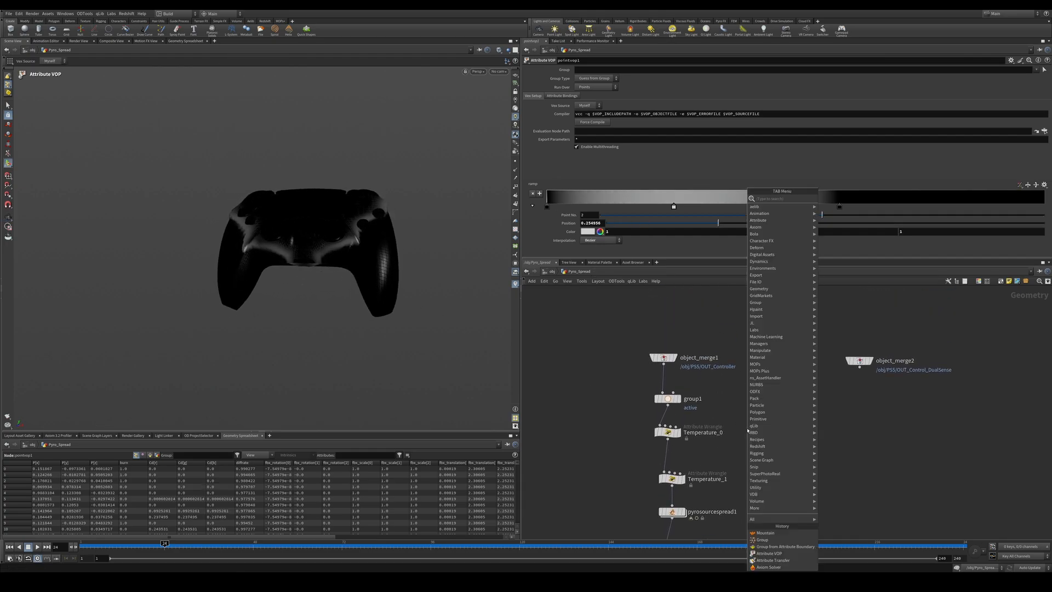
pyautogui.write('sub')
pyautogui.press('Return')
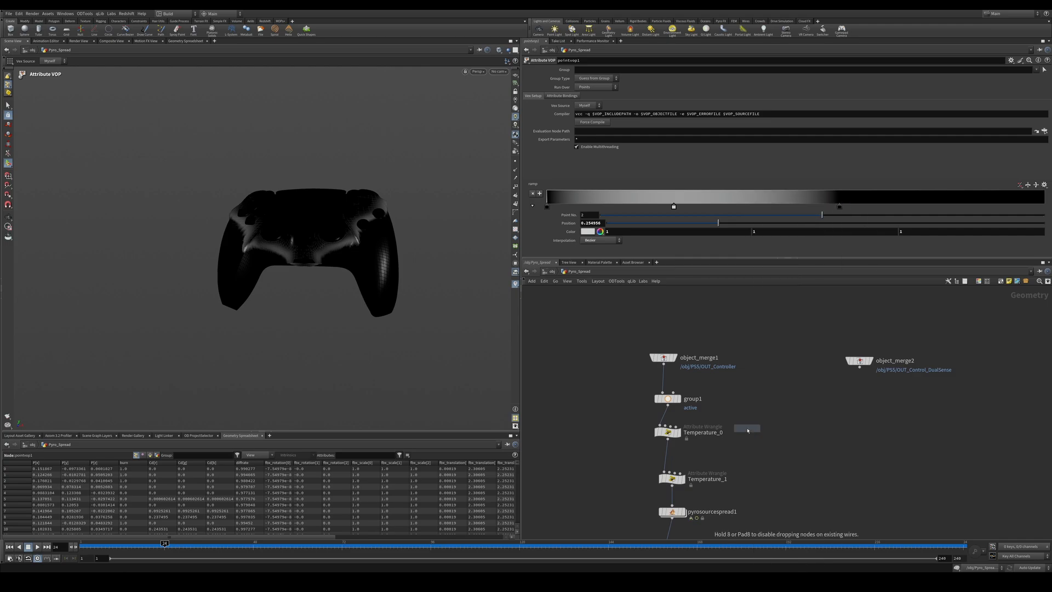
pyautogui.click(666, 381)
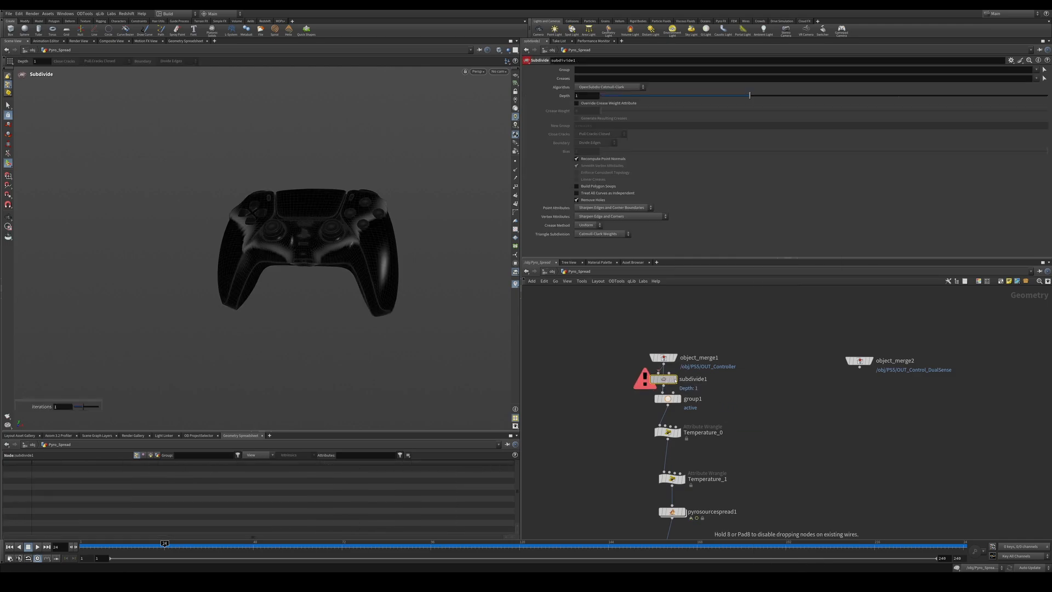
# Replay the spread simulation on the subdivided controller from the first frame, stopping after frame 100.
pyautogui.moveTo(764, 486); pyautogui.dragTo(764, 311, button='middle')
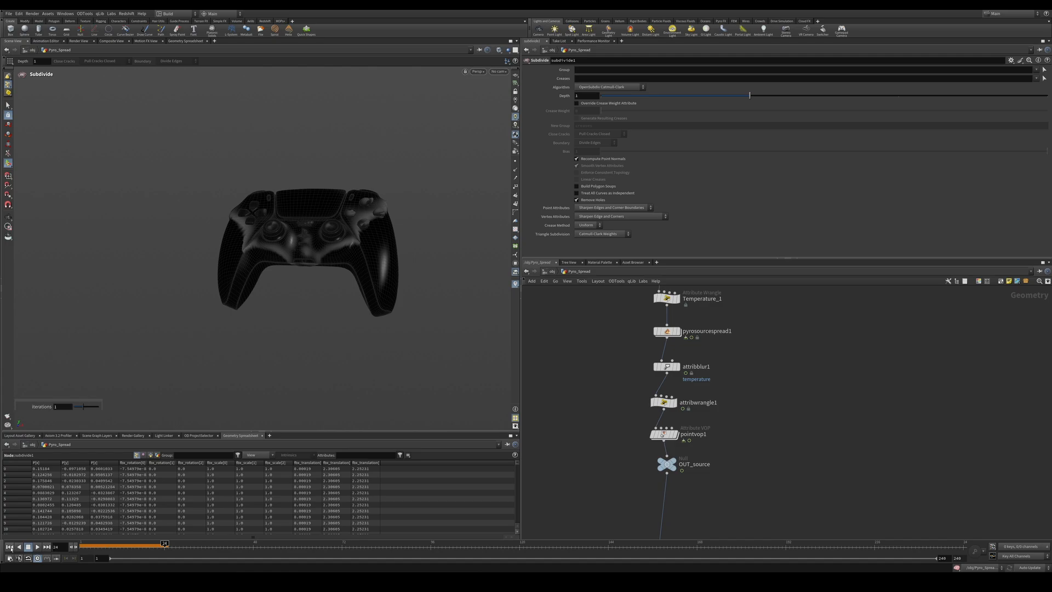
pyautogui.click(10, 547)
pyautogui.click(36, 546)
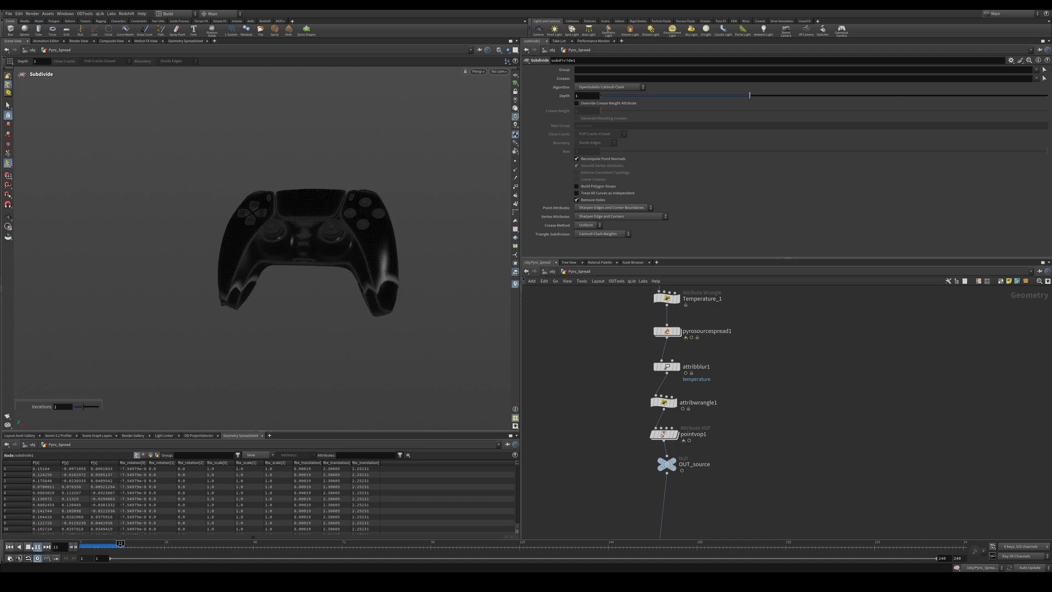
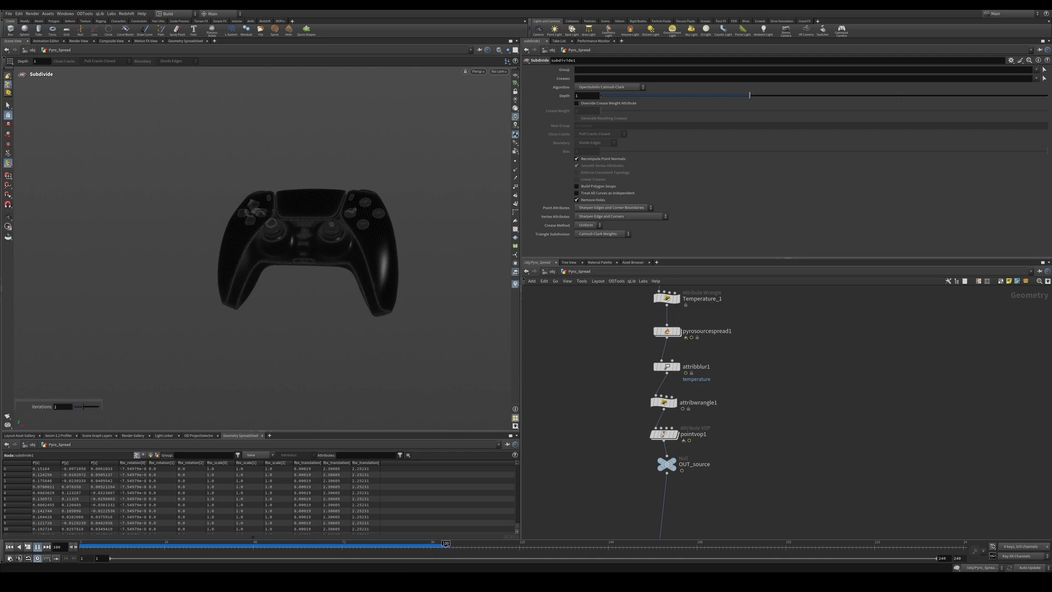
pyautogui.click(27, 545)
# Inspect the displaced controller from closer angles and go back to frame 27 to examine the spreading edge.
pyautogui.keyDown('alt'); pyautogui.moveTo(331, 272); pyautogui.dragTo(349, 234); pyautogui.keyUp('alt')
pyautogui.keyDown('alt'); pyautogui.moveTo(348, 234); pyautogui.dragTo(387, 246, button='right'); pyautogui.keyUp('alt')
pyautogui.keyDown('alt'); pyautogui.moveTo(386, 246); pyautogui.dragTo(336, 269); pyautogui.keyUp('alt')
pyautogui.keyDown('alt'); pyautogui.moveTo(337, 269); pyautogui.dragTo(291, 279, button='right'); pyautogui.keyUp('alt')
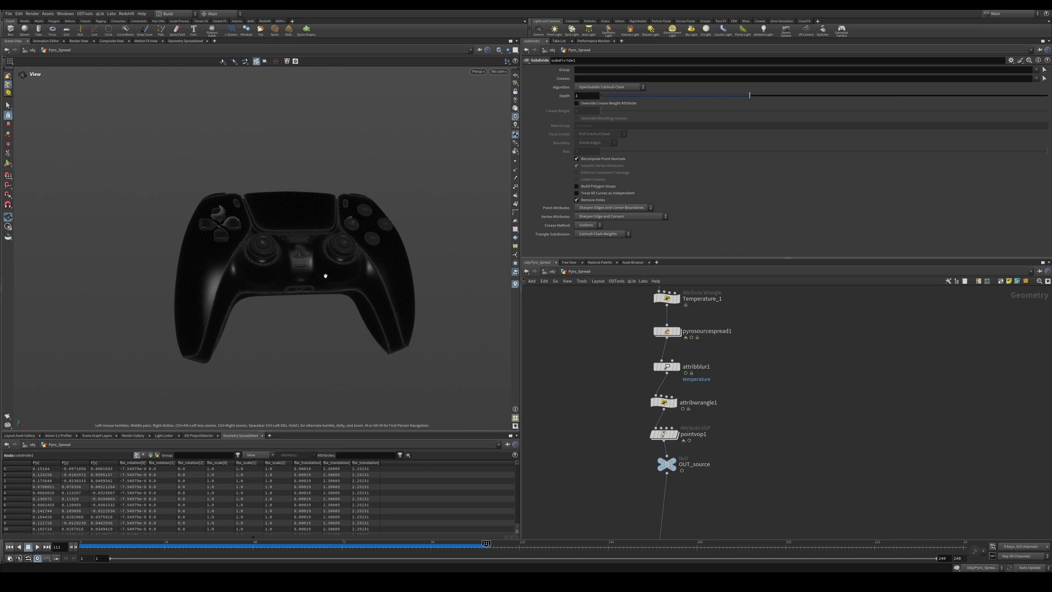
pyautogui.keyDown('alt'); pyautogui.moveTo(333, 279); pyautogui.dragTo(312, 336); pyautogui.keyUp('alt')
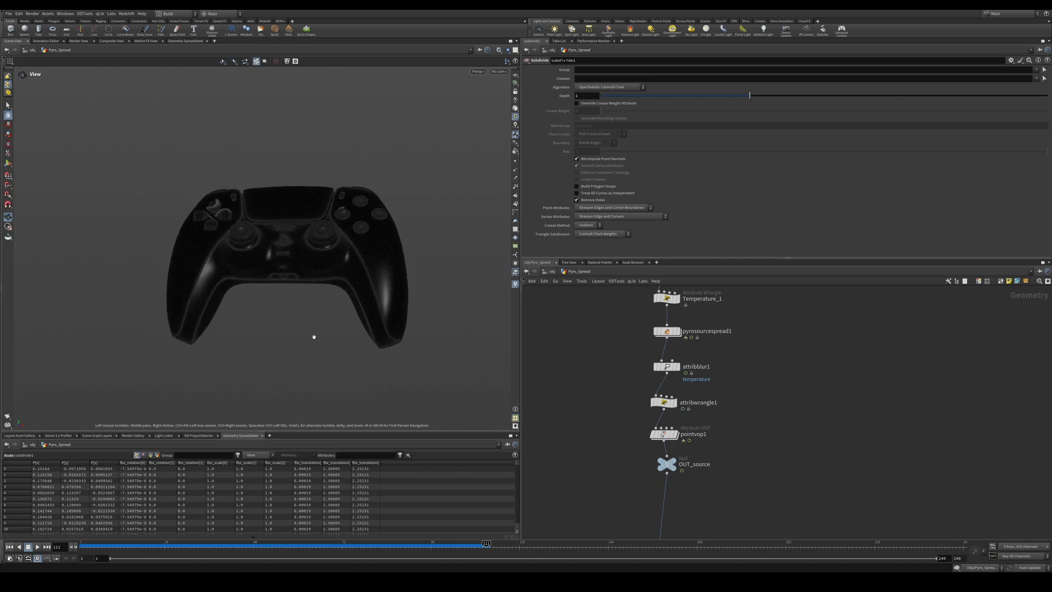
pyautogui.press('Return')
pyautogui.click(113, 552)
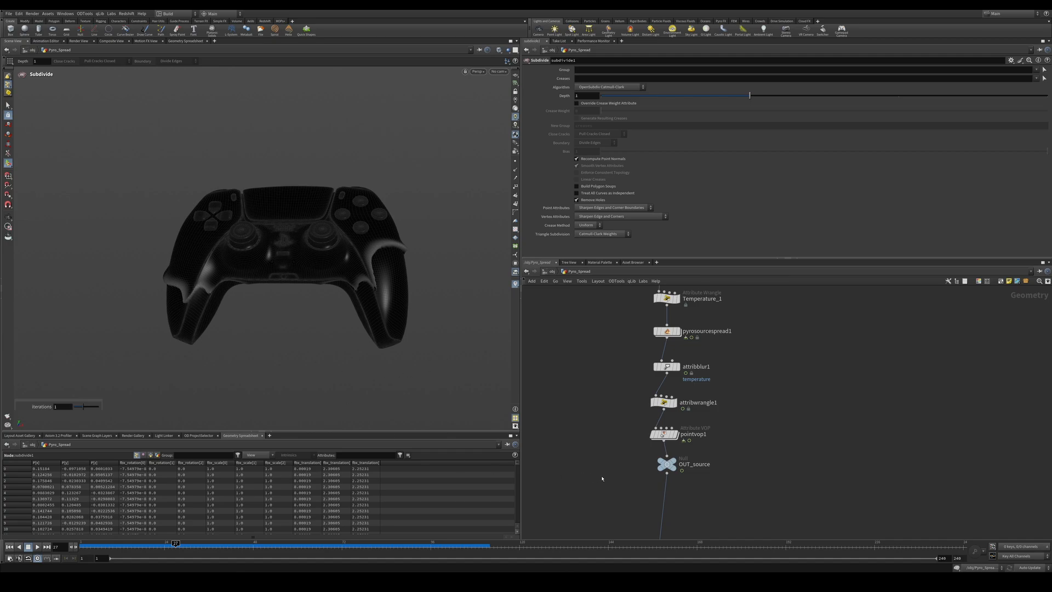
# Select DisplaceNormal1 and reposition it below OUT_source in the network.
pyautogui.moveTo(601, 478); pyautogui.dragTo(603, 411, button='middle')
pyautogui.moveTo(670, 488)
pyautogui.mouseDown()
pyautogui.moveTo(692, 477)
pyautogui.moveTo(684, 468)
pyautogui.moveTo(592, 503)
pyautogui.mouseUp()
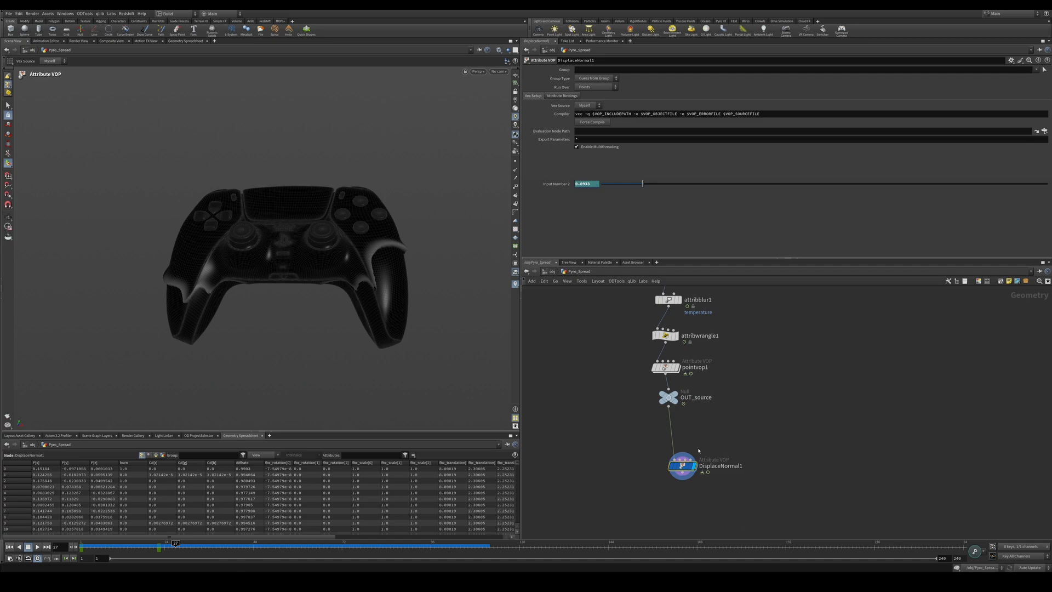
pyautogui.moveTo(693, 468); pyautogui.dragTo(688, 462)
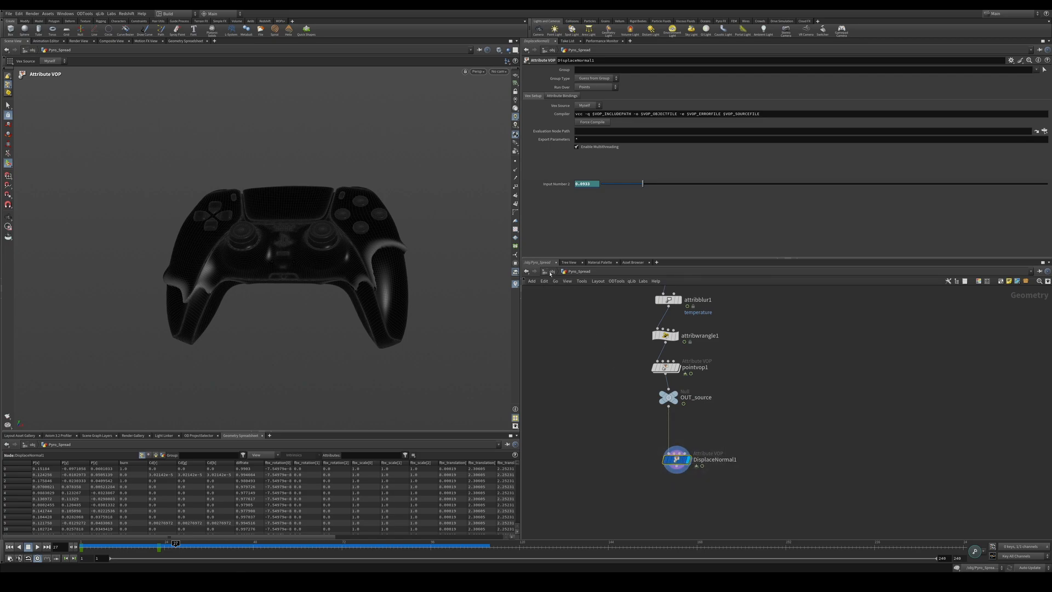
# Leave Pyro_Spread for the object level and open the Solver geometry network.
pyautogui.click(551, 271)
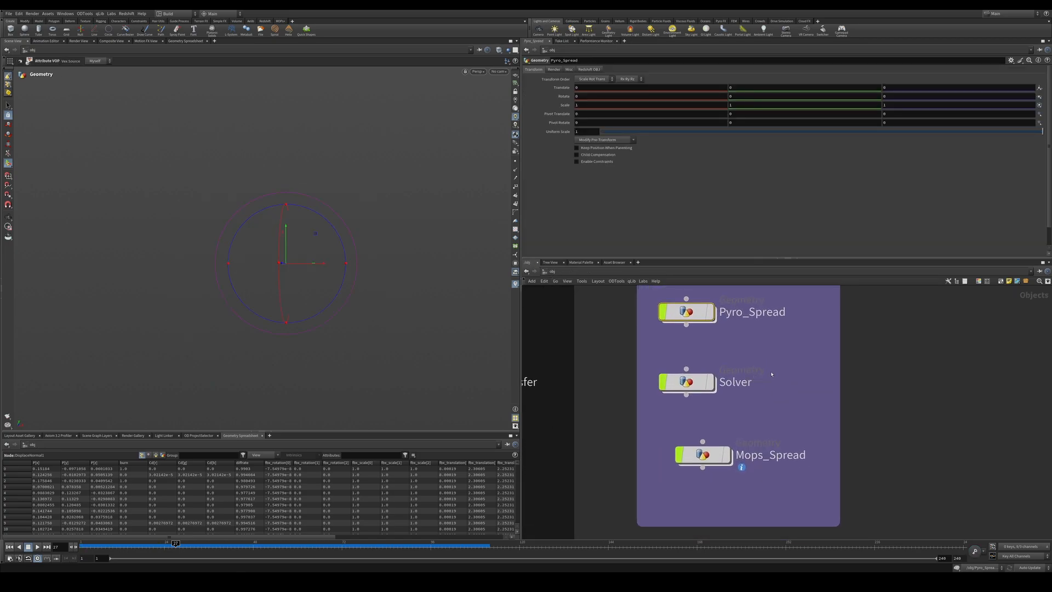
pyautogui.doubleClick(679, 377)
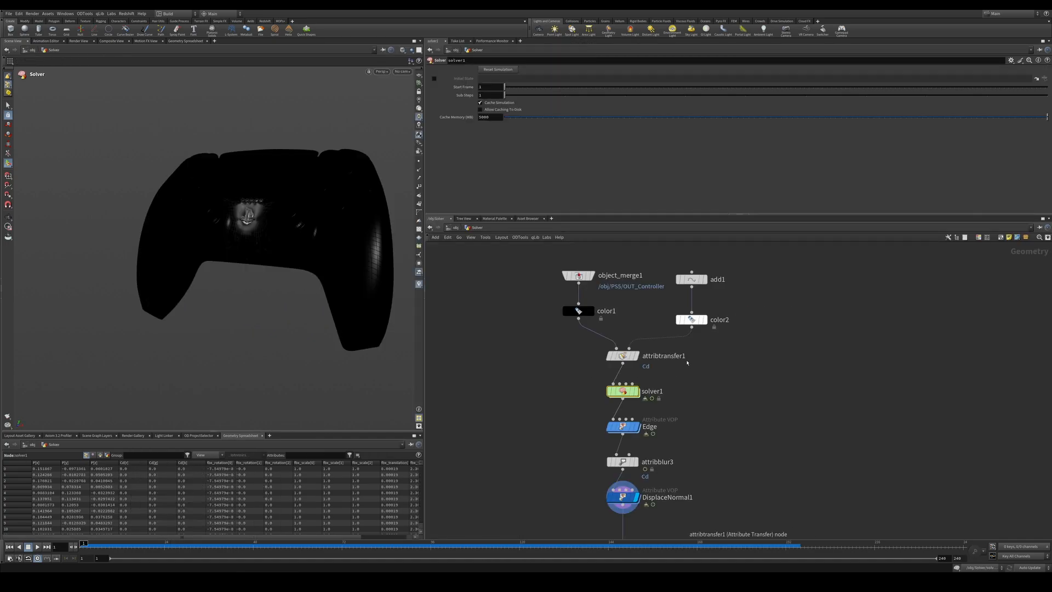
pyautogui.scroll(2, 690, 374)
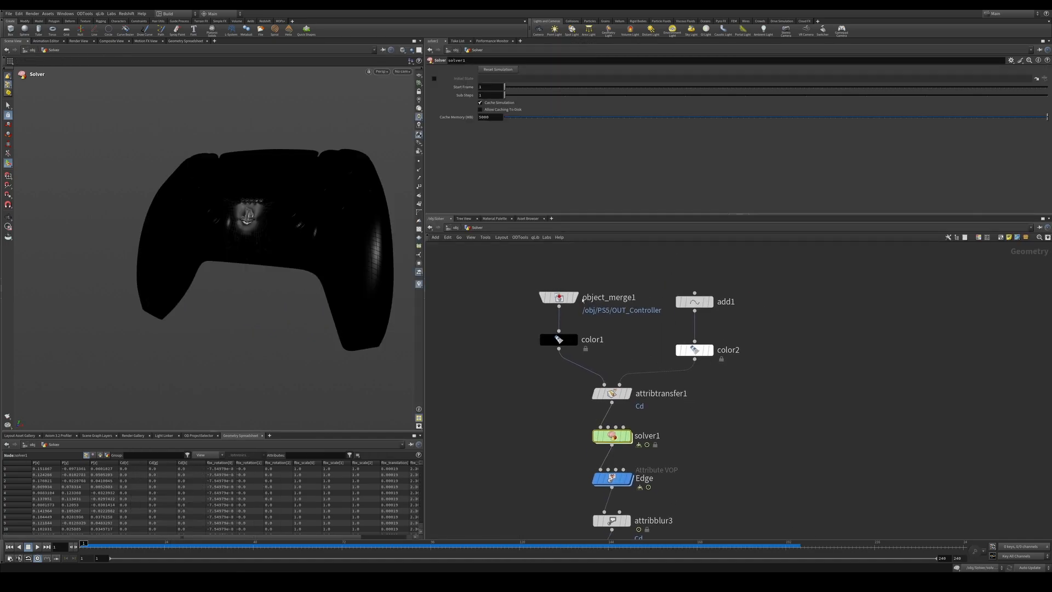
# Display object_merge1, color1 and add1 in turn to examine the inputs of the solver setup.
pyautogui.click(574, 297)
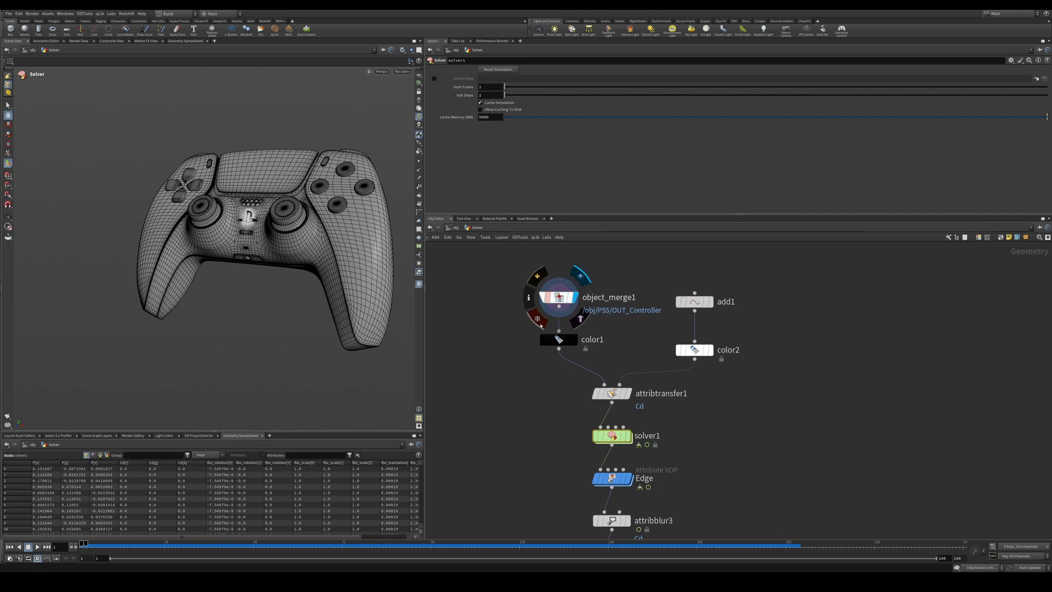
pyautogui.click(575, 339)
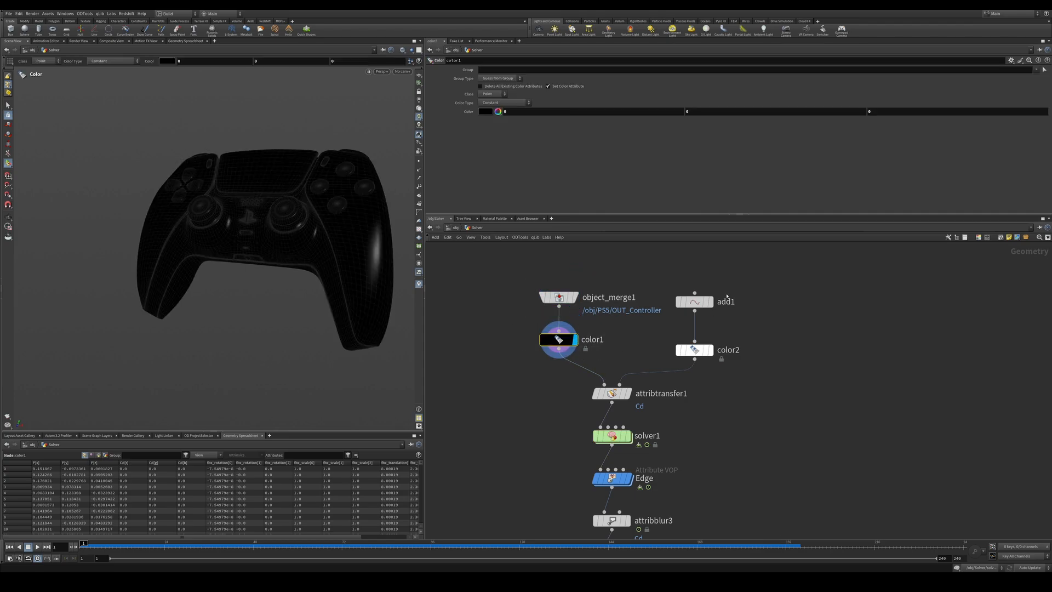
pyautogui.click(710, 301)
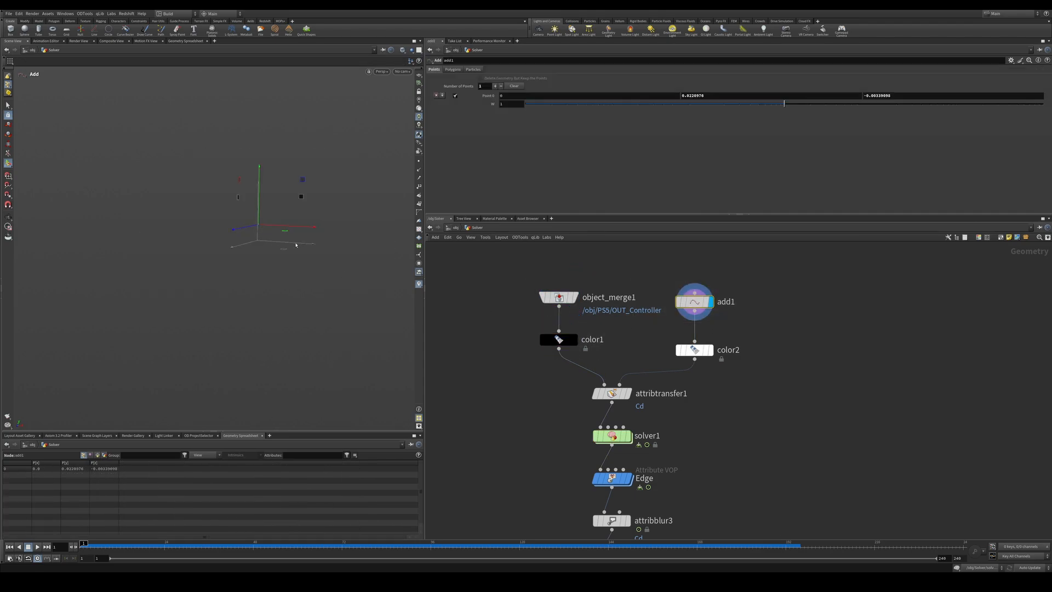
# Display color2 and attribtransfer1 in turn, and set attribtransfer1's distance threshold to 0.04.
pyautogui.click(709, 350)
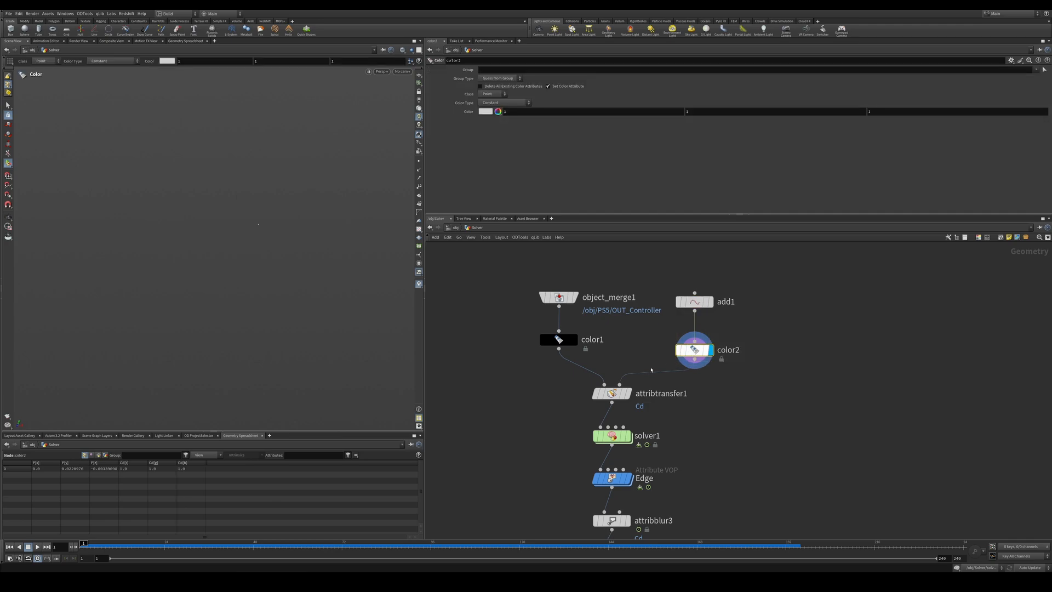
pyautogui.click(633, 372)
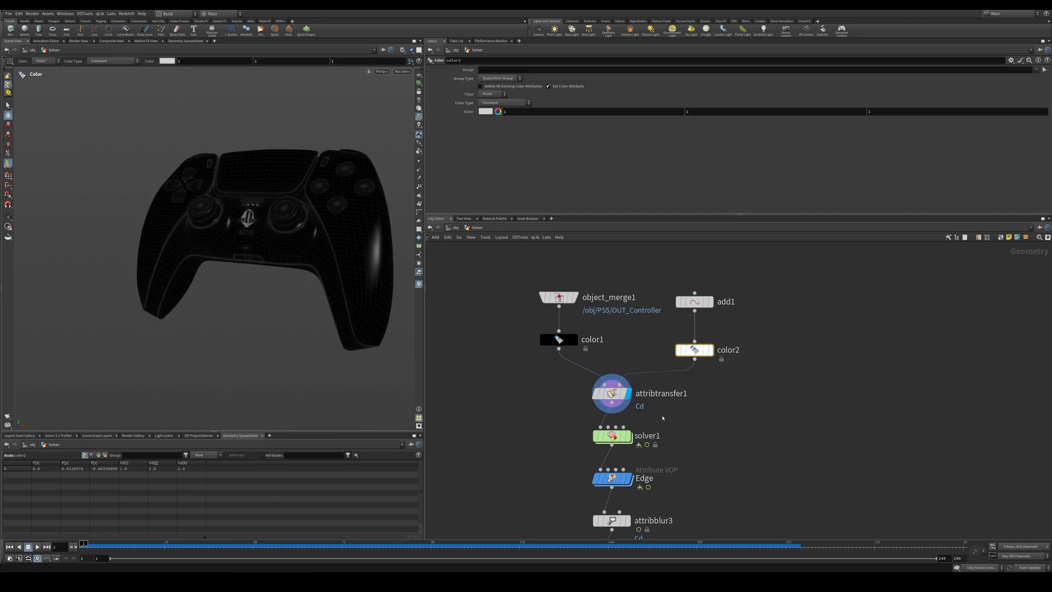
pyautogui.moveTo(665, 407); pyautogui.dragTo(575, 390)
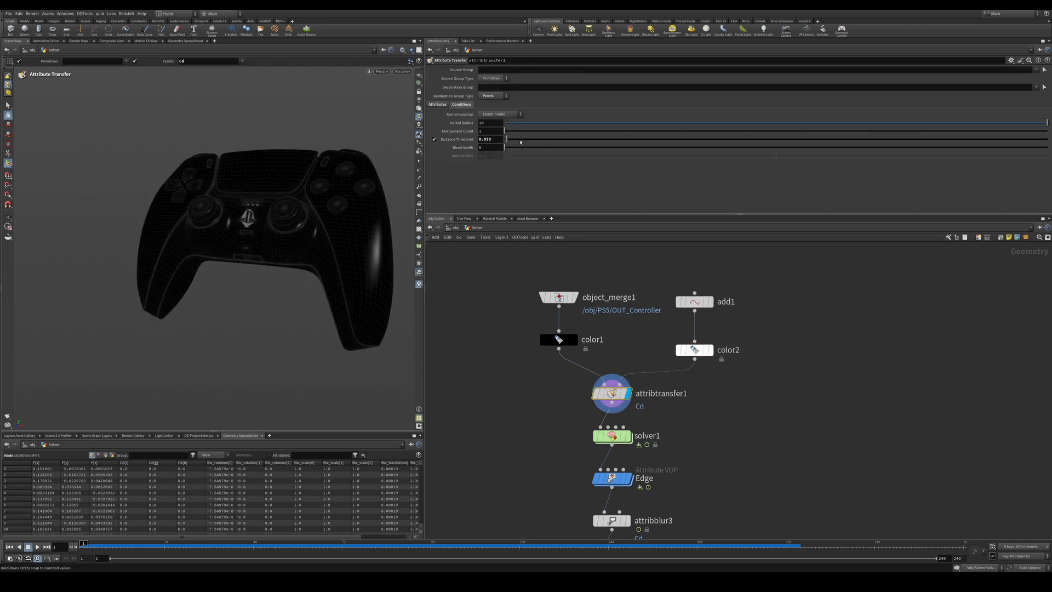
pyautogui.moveTo(519, 142); pyautogui.dragTo(507, 144)
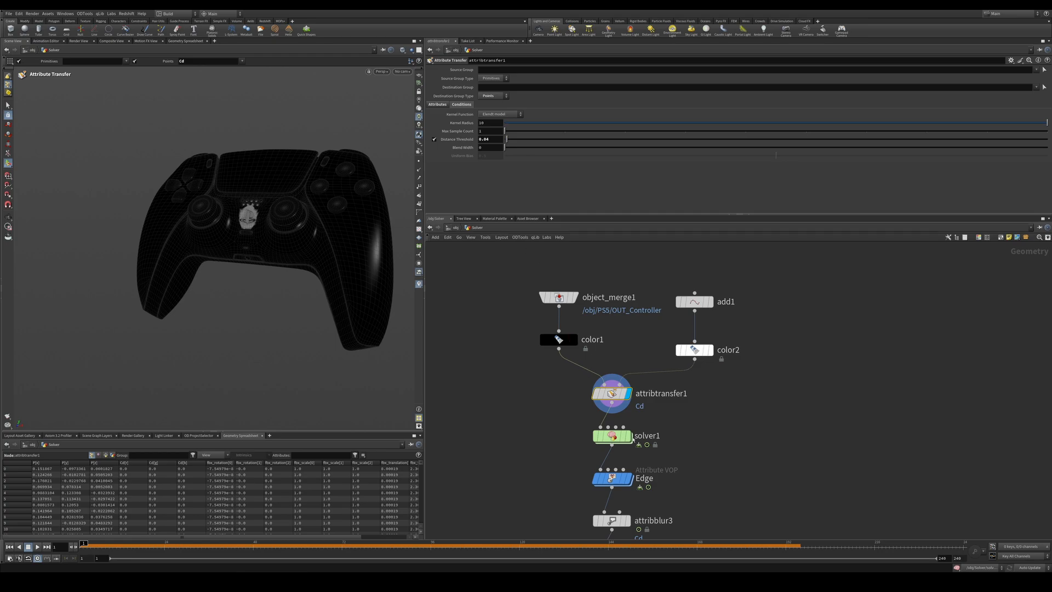
# Go inside solver1 and delete its existing attribvop1 node.
pyautogui.moveTo(686, 442); pyautogui.dragTo(664, 350, button='middle')
pyautogui.scroll(3, 662, 339)
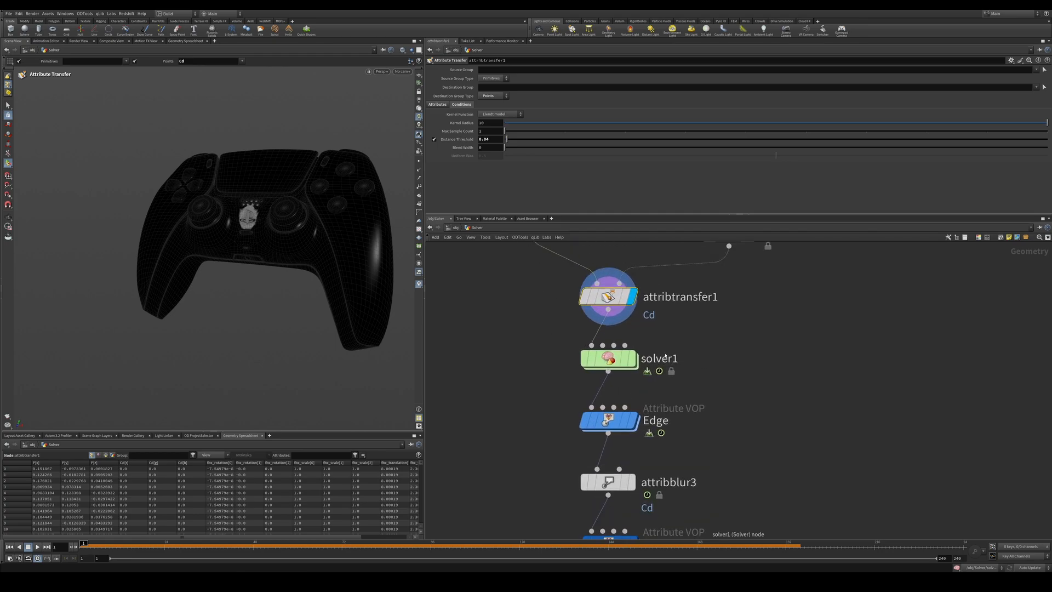
pyautogui.scroll(-3, 663, 339)
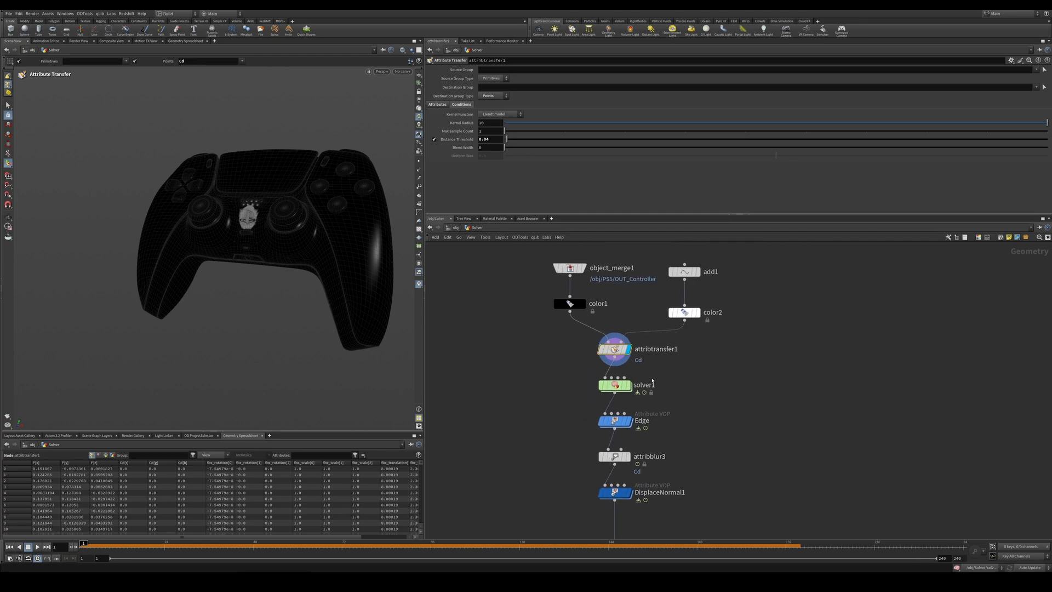
pyautogui.doubleClick(615, 385)
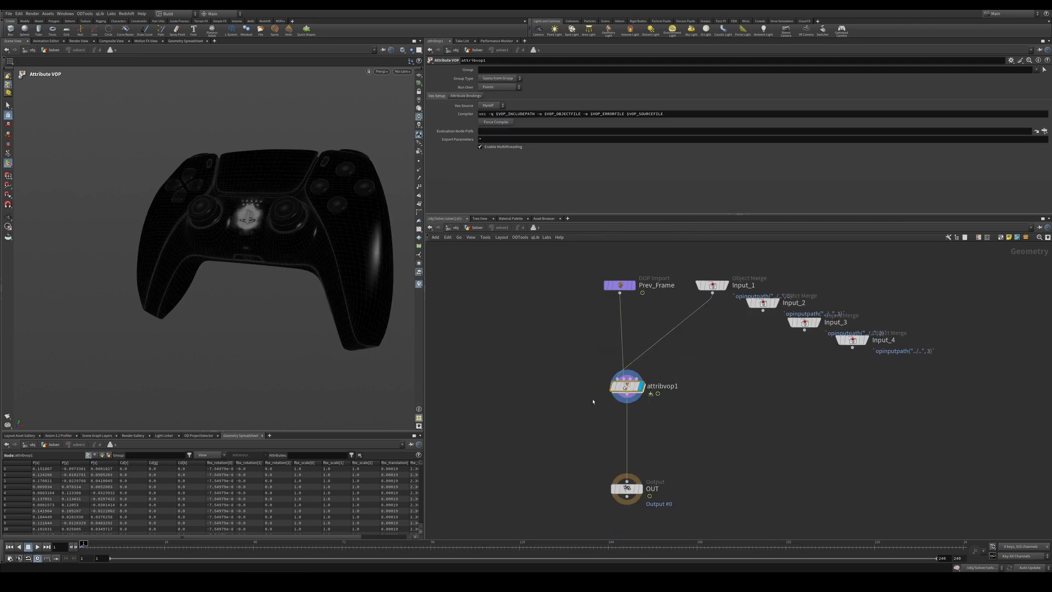
pyautogui.press('Delete')
# Add a new Attribute VOP node between the input nodes and OUT.
pyautogui.press('Tab')
pyautogui.write('a')
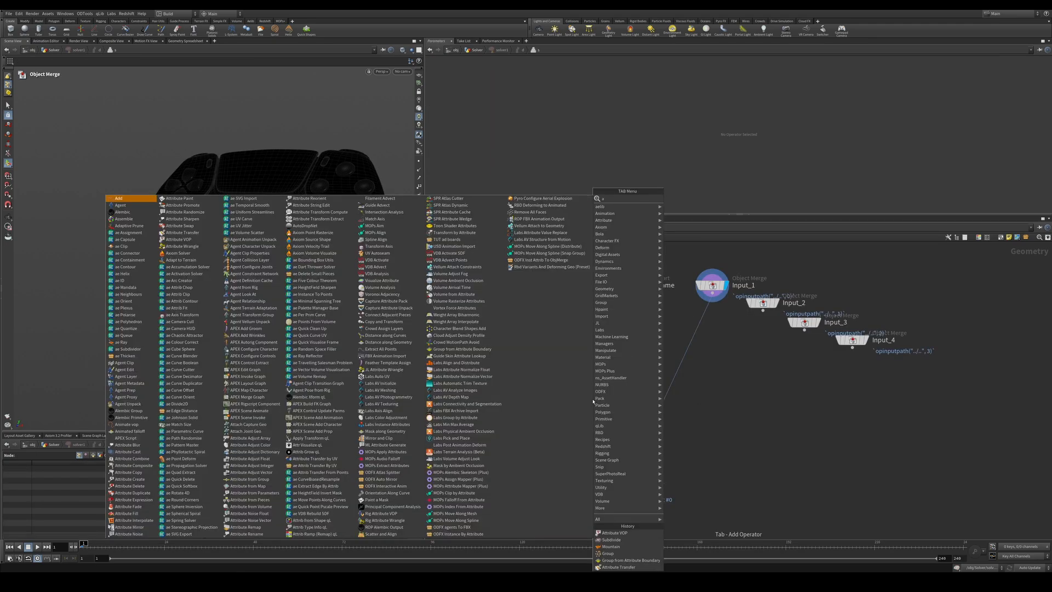
pyautogui.write('trv')
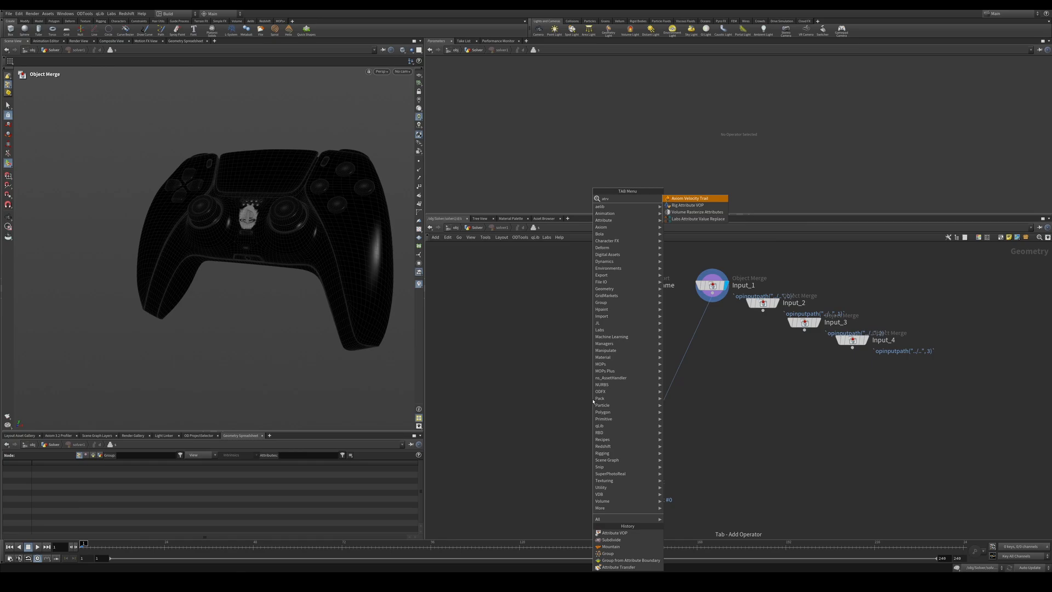
pyautogui.press('BackSpace')
pyautogui.press('BackSpace')
pyautogui.write('v')
pyautogui.press('Return')
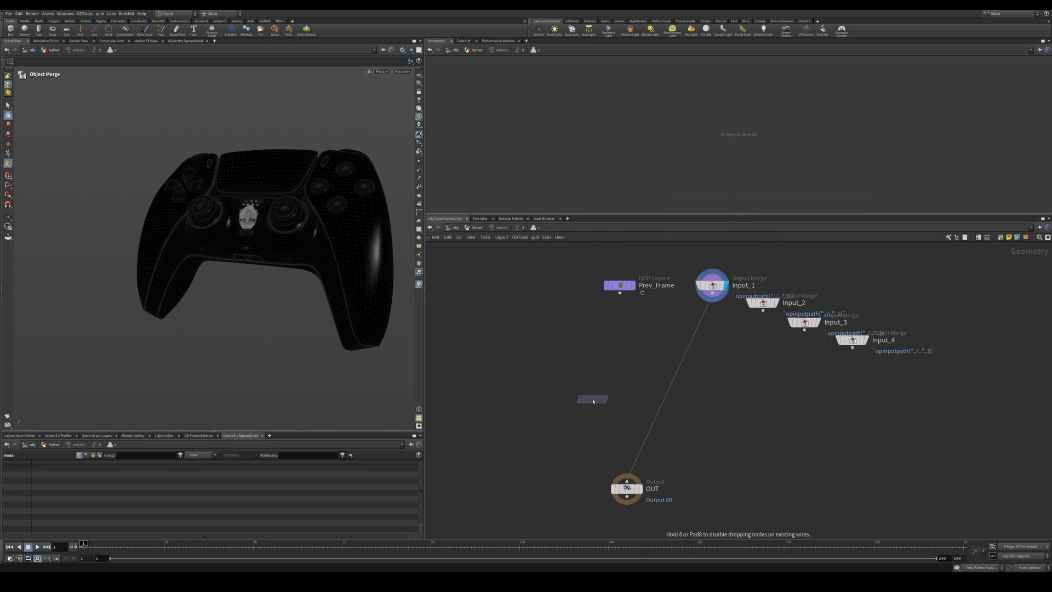
pyautogui.click(615, 383)
# Wire Input_1 into the Attribute VOP's first input, Prev_Frame into its second input, and its output into OUT.
pyautogui.scroll(3, 629, 368)
pyautogui.moveTo(636, 320); pyautogui.dragTo(631, 372, button='middle')
pyautogui.scroll(-1, 640, 346)
pyautogui.moveTo(745, 304); pyautogui.dragTo(591, 420)
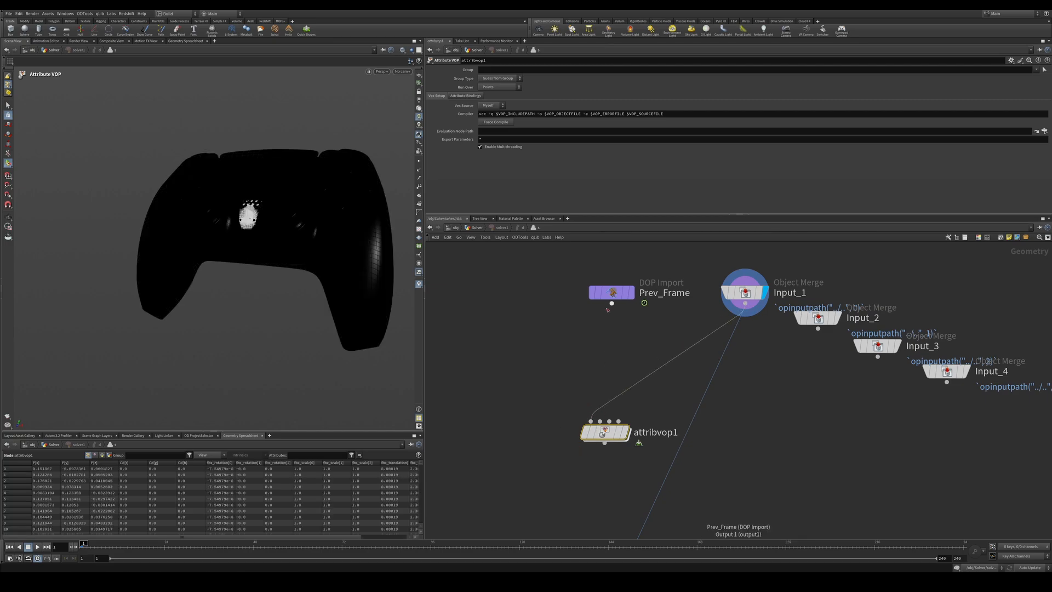
pyautogui.moveTo(611, 303); pyautogui.dragTo(600, 420)
pyautogui.moveTo(643, 433); pyautogui.dragTo(652, 349, button='middle')
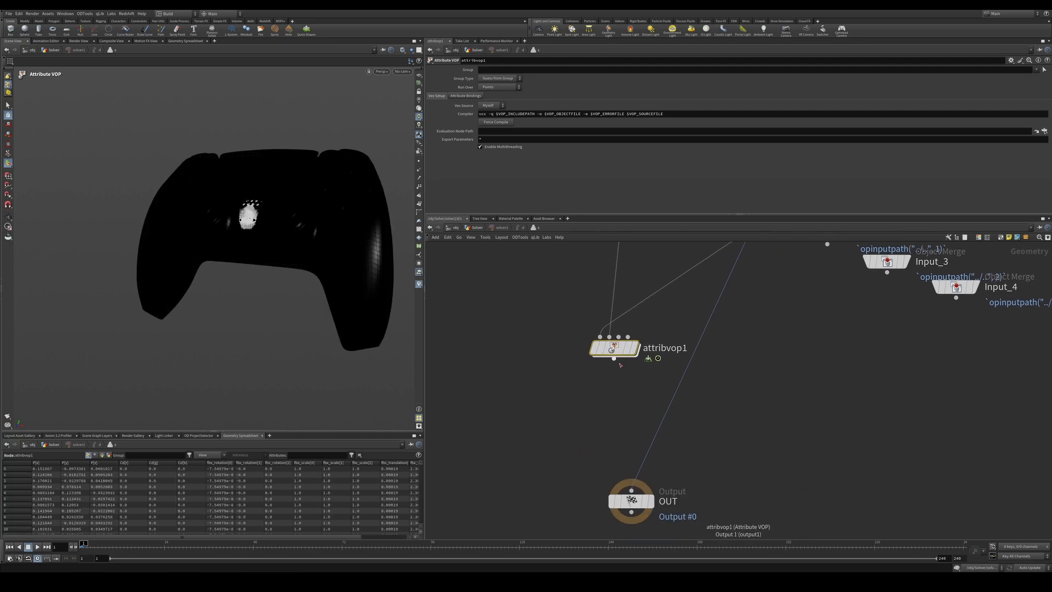
pyautogui.moveTo(613, 359); pyautogui.dragTo(631, 489)
pyautogui.moveTo(616, 351)
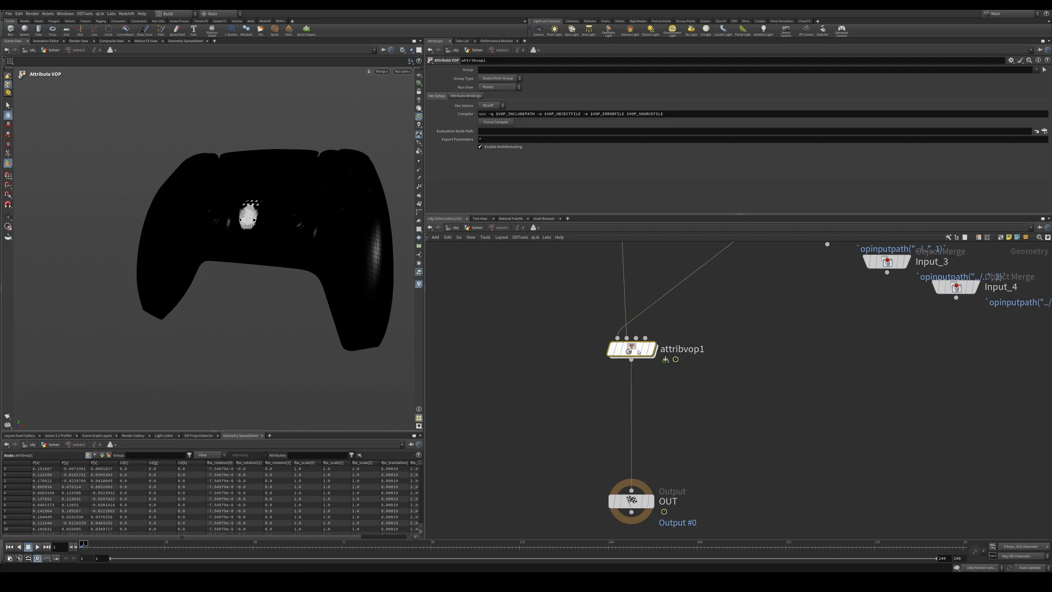
# Go inside attribvop1 and move geometryvopglobal1 and geometryvopoutput1 apart to make room between them.
pyautogui.doubleClick(638, 353)
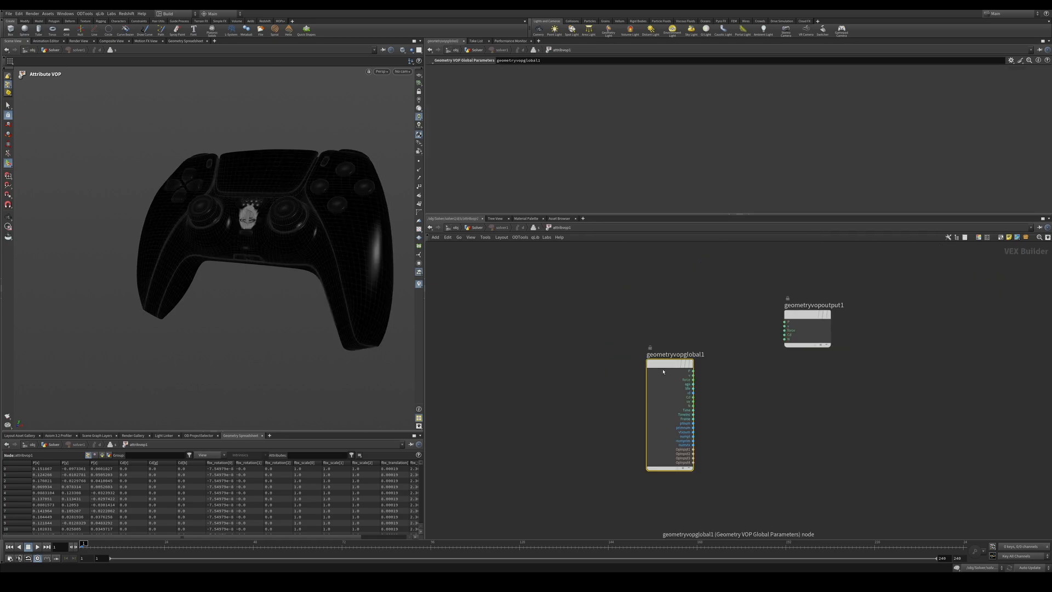
pyautogui.moveTo(663, 363); pyautogui.dragTo(465, 314)
pyautogui.moveTo(807, 313); pyautogui.dragTo(908, 307)
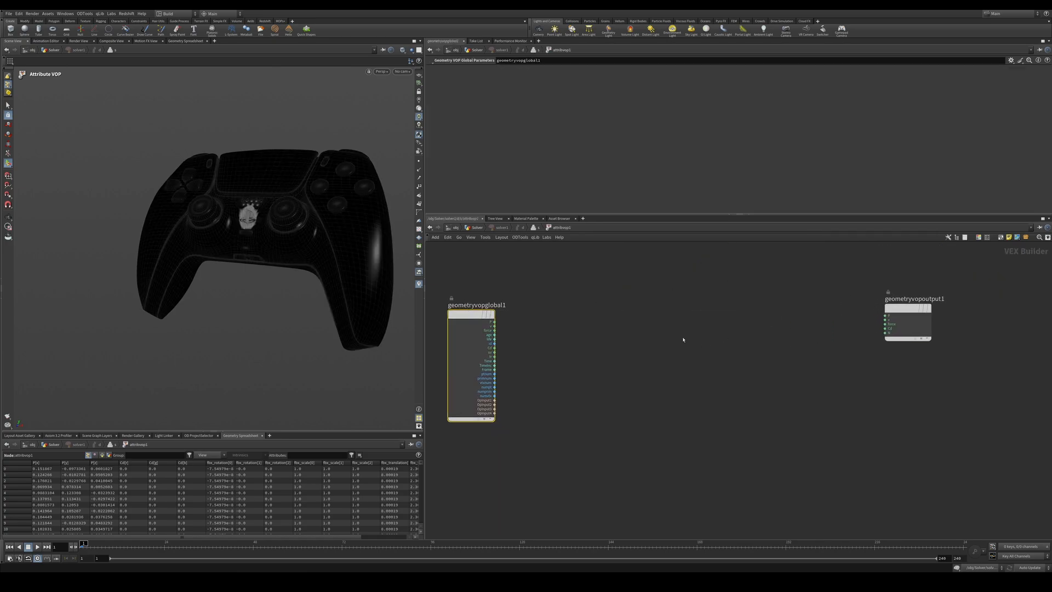
# Add a Point Cloud Open node between the global parameters and output nodes.
pyautogui.press('Tab')
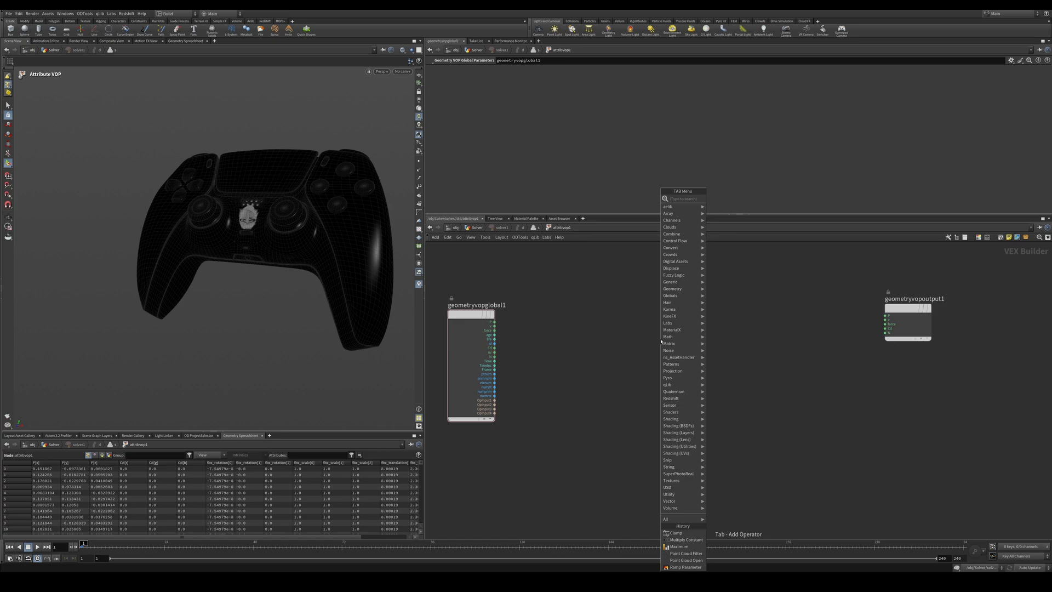
pyautogui.write('pointclo')
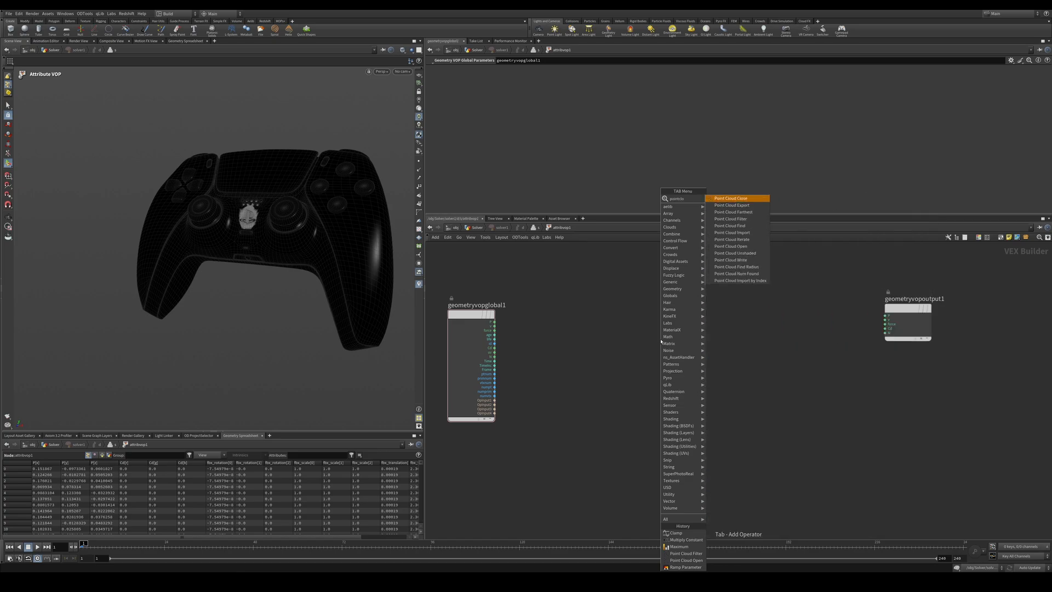
pyautogui.press('Down')
pyautogui.press('Down')
pyautogui.press('Down')
pyautogui.press('Down')
pyautogui.press('Down')
pyautogui.press('Down')
pyautogui.press('Down')
pyautogui.press('Return')
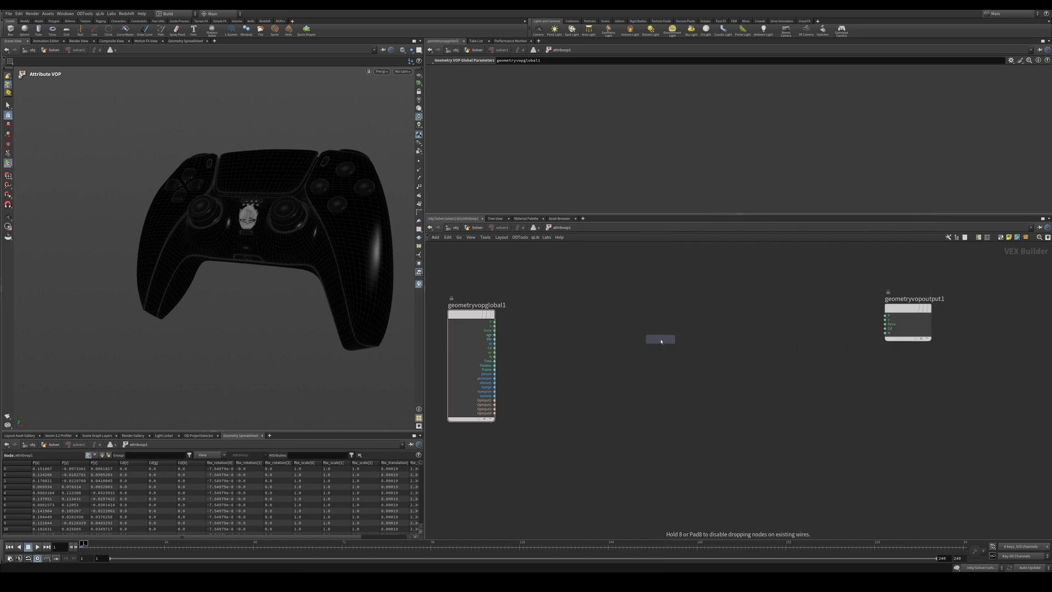
pyautogui.click(586, 380)
# Connect the global P to the P input of pcopen1 and OpInput2 to its file input.
pyautogui.scroll(3, 580, 382)
pyautogui.moveTo(557, 321); pyautogui.dragTo(666, 331, button='middle')
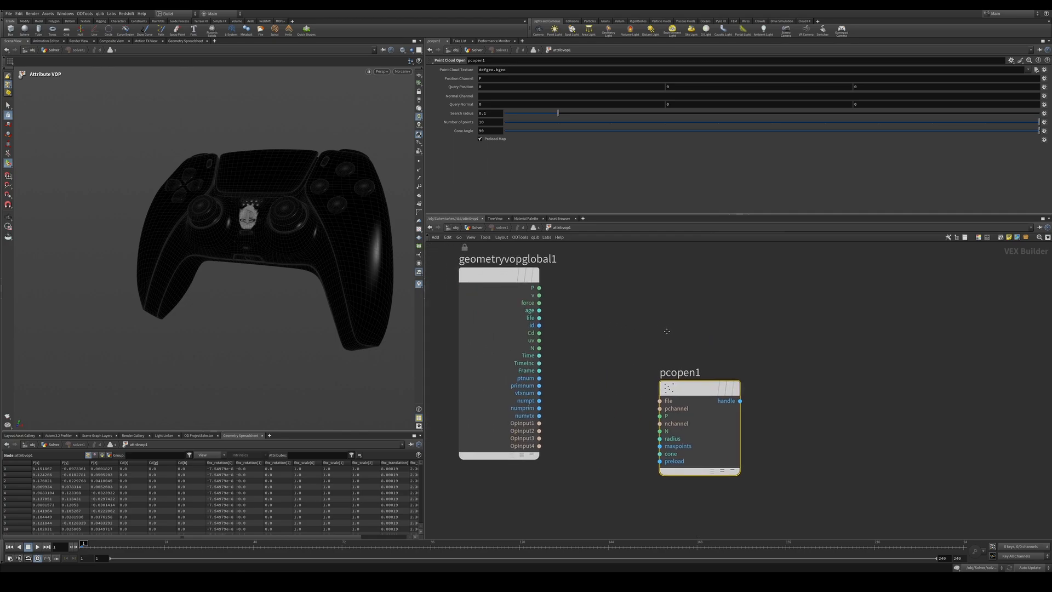
pyautogui.moveTo(539, 288); pyautogui.dragTo(642, 402)
pyautogui.moveTo(517, 431); pyautogui.dragTo(535, 419, button='middle')
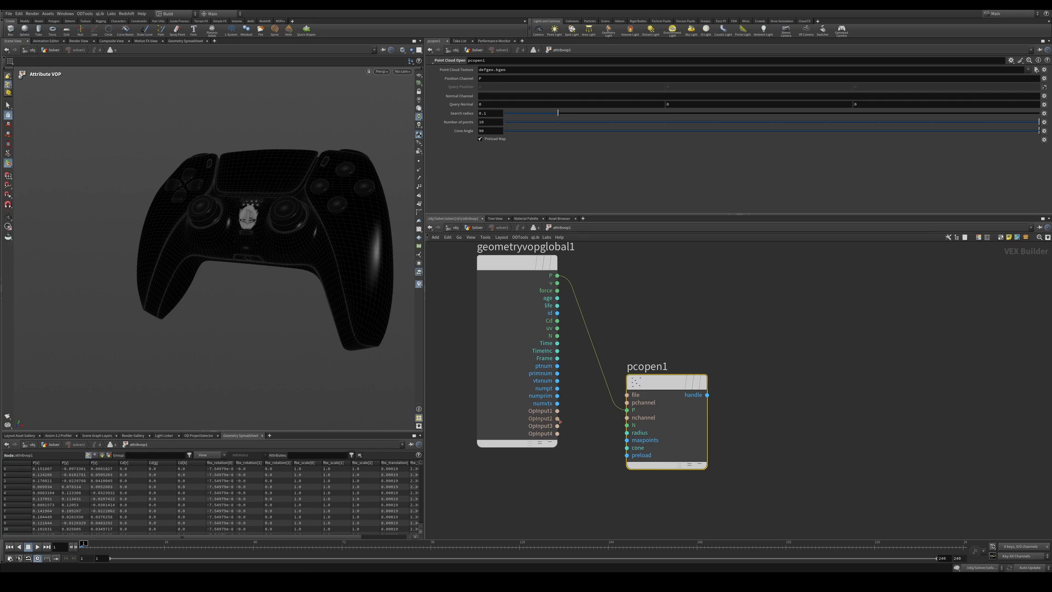
pyautogui.moveTo(557, 419); pyautogui.dragTo(627, 395)
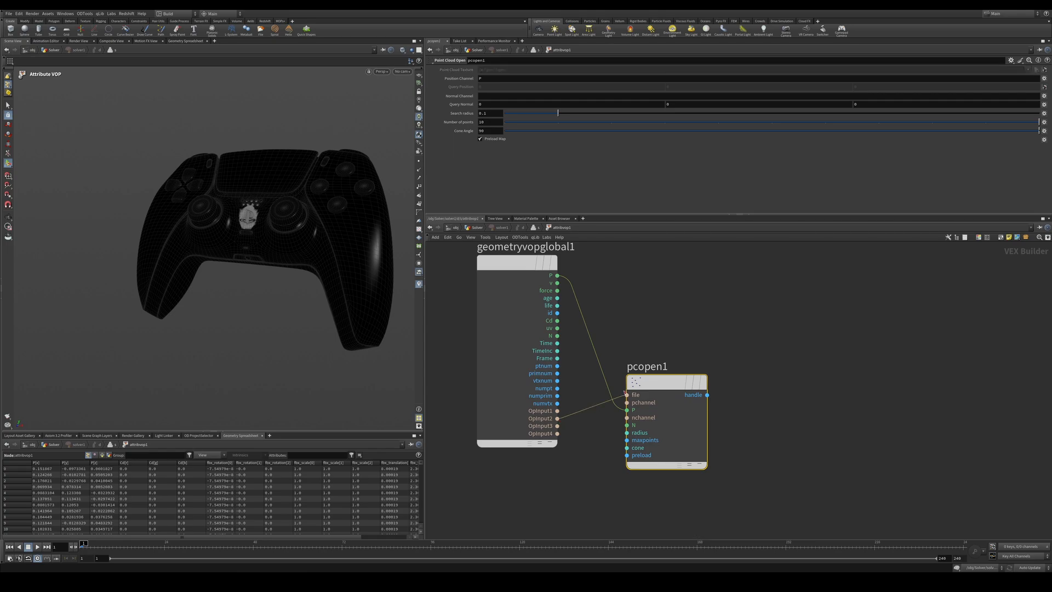
# Add a Point Cloud Filter node beside pcopen1.
pyautogui.moveTo(641, 384); pyautogui.dragTo(510, 368, button='middle')
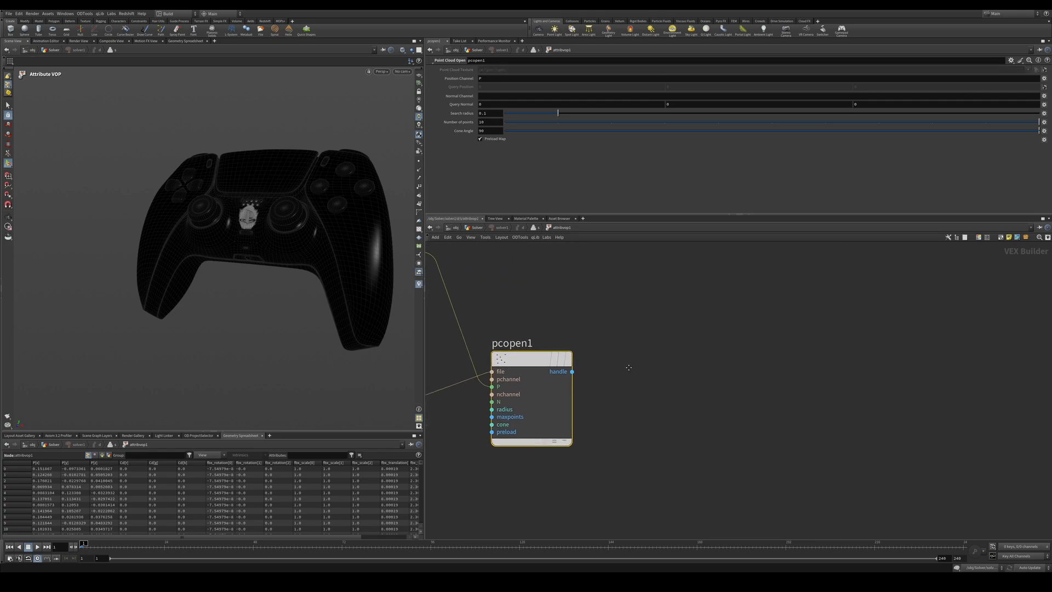
pyautogui.press('Tab')
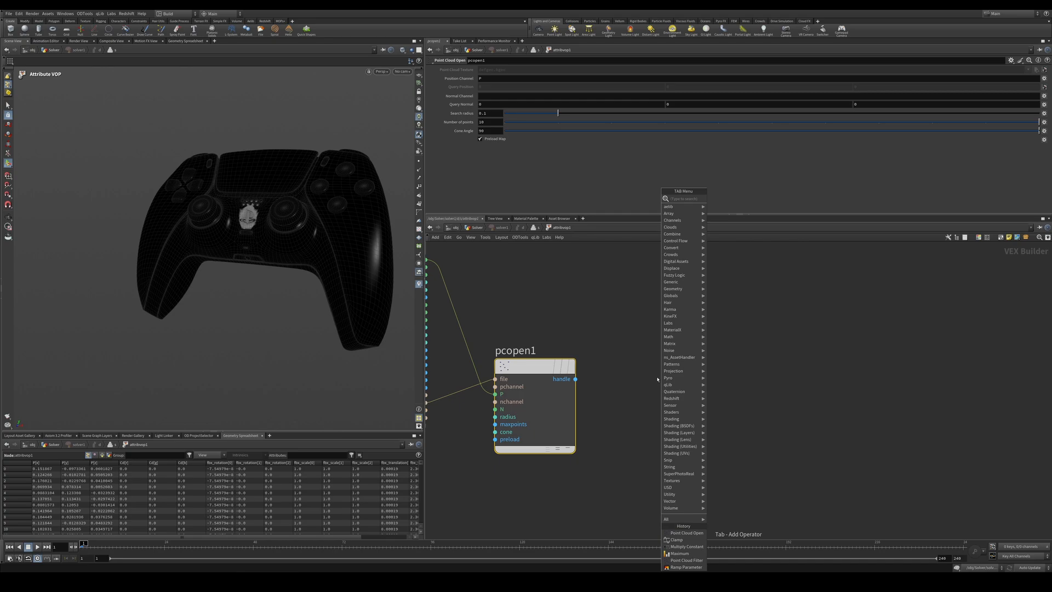
pyautogui.write('fi')
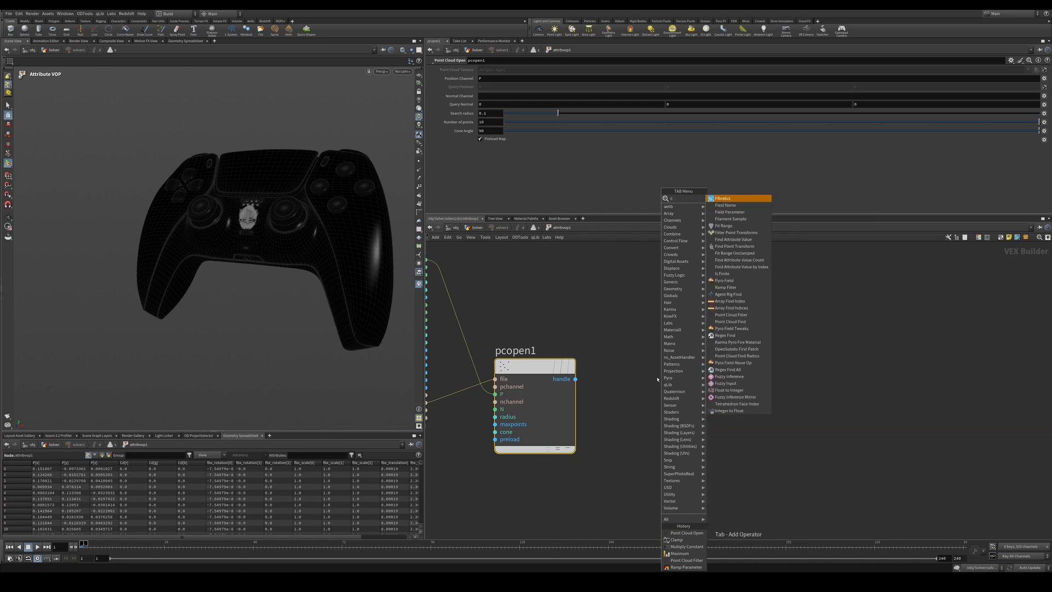
pyautogui.press('BackSpace')
pyautogui.press('BackSpace')
pyautogui.write('pc fi')
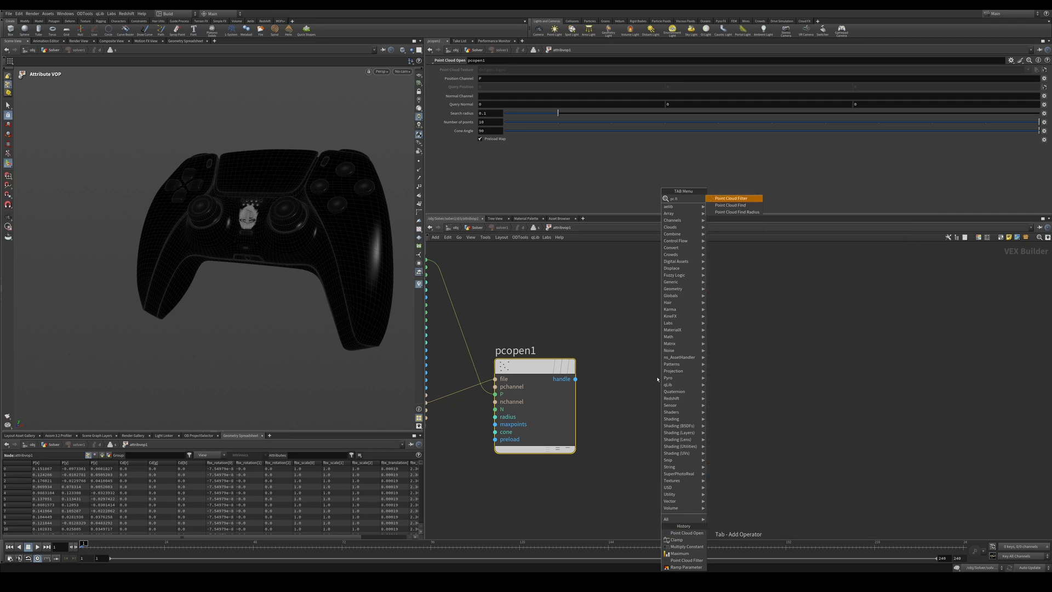
pyautogui.press('Return')
pyautogui.click(657, 378)
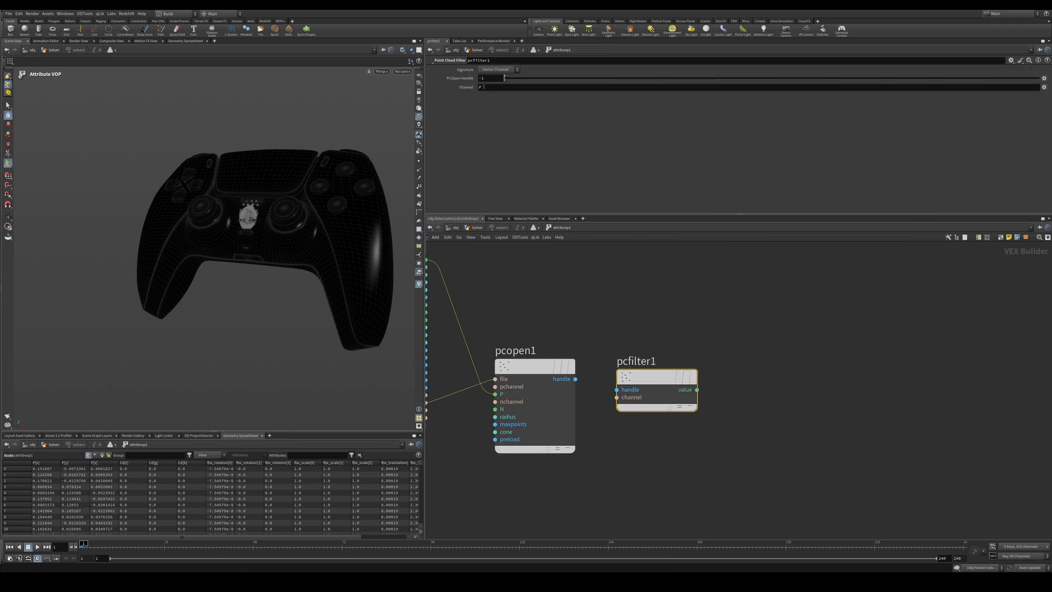
pyautogui.click(481, 87)
pyautogui.write('Cd')
pyautogui.moveTo(575, 378); pyautogui.dragTo(650, 365)
# Add a Maximum node between pcfilter1 and geometryvopoutput1.
pyautogui.scroll(-3, 712, 361)
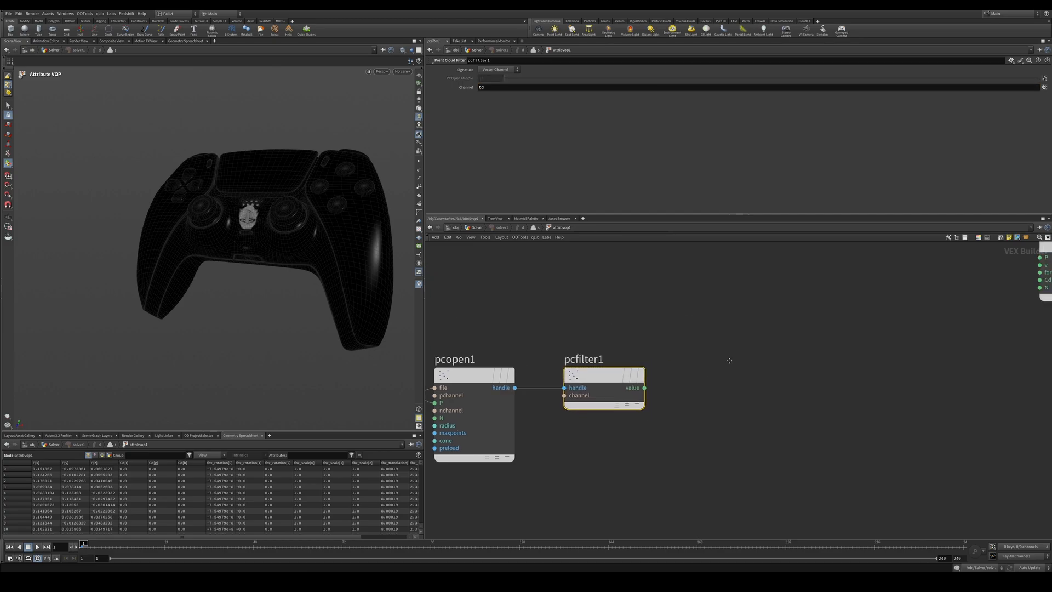
pyautogui.press('Tab')
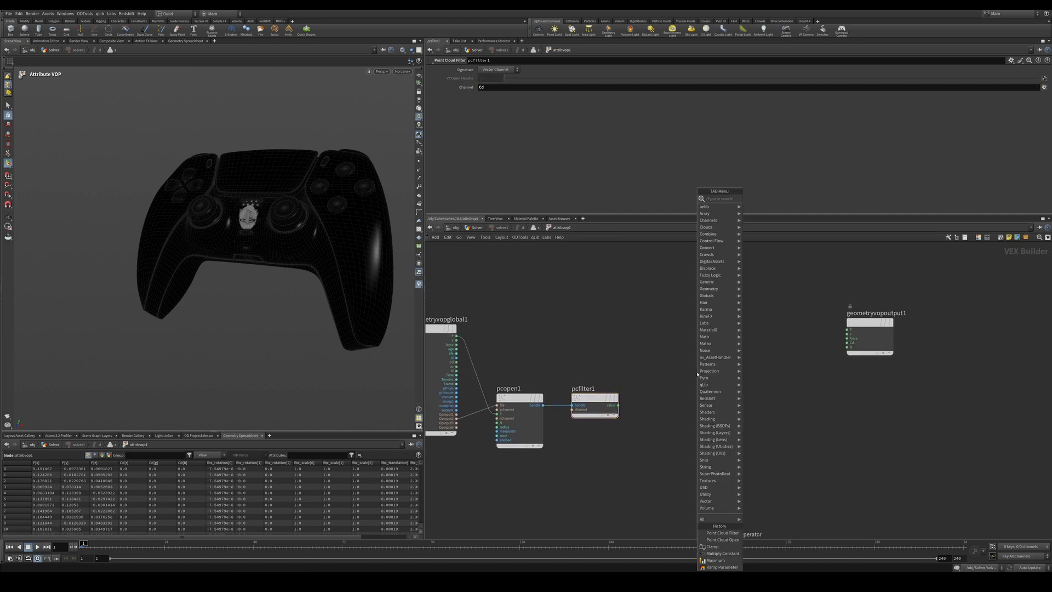
pyautogui.write('max')
pyautogui.press('Return')
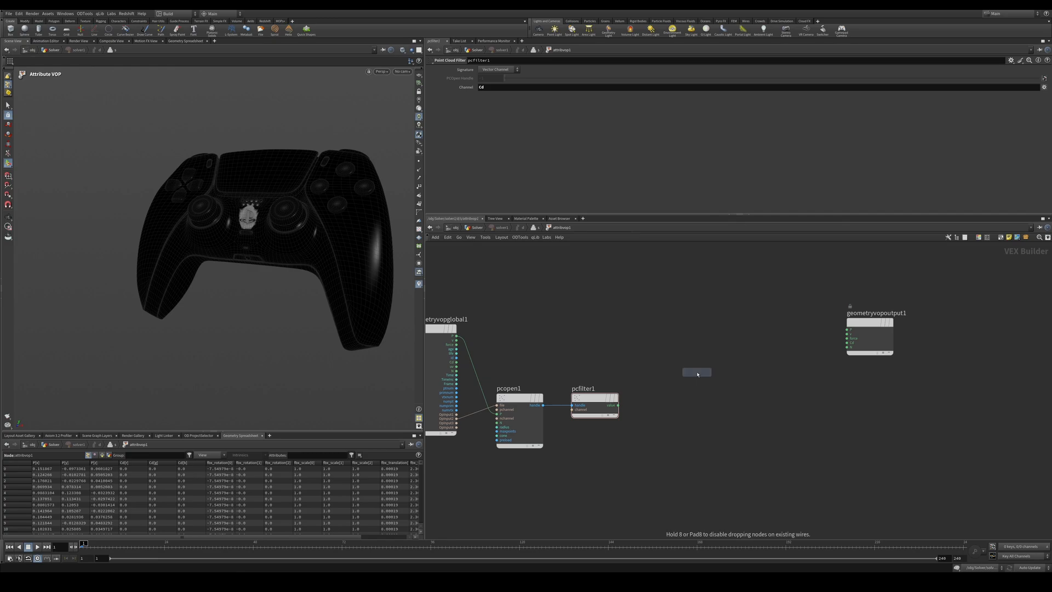
pyautogui.click(728, 351)
# Connect pcfilter1's value and the global Cd to the first and second inputs of max1.
pyautogui.scroll(3, 727, 351)
pyautogui.scroll(-2, 598, 400)
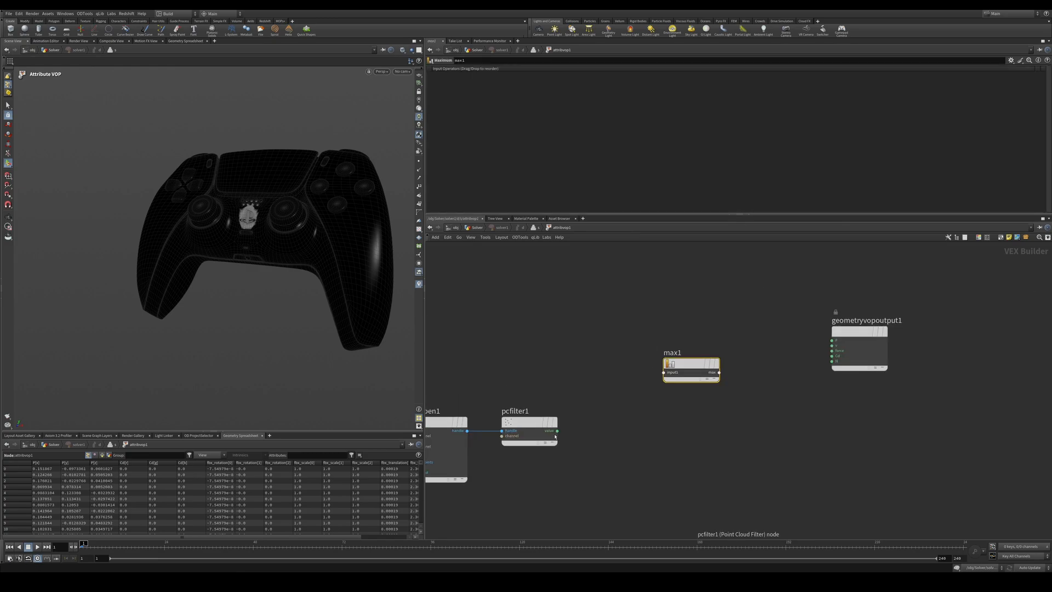
pyautogui.moveTo(557, 432); pyautogui.dragTo(664, 372)
pyautogui.moveTo(466, 339); pyautogui.dragTo(584, 320, button='middle')
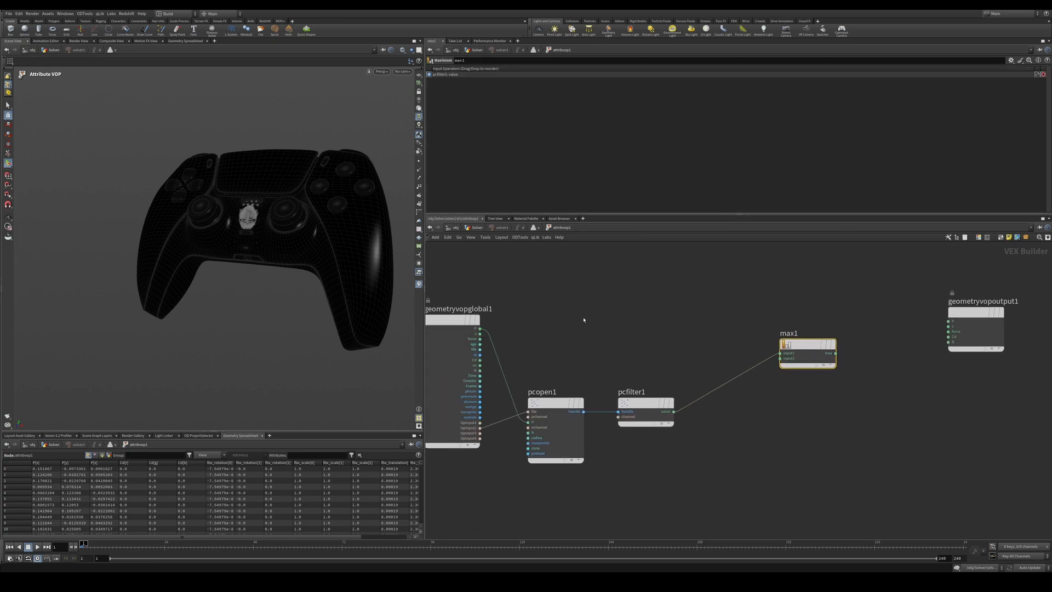
pyautogui.moveTo(480, 360); pyautogui.dragTo(809, 360)
# Reposition geometryvopoutput1 and connect max1's result to its Cd input.
pyautogui.moveTo(928, 329); pyautogui.dragTo(855, 312, button='middle')
pyautogui.moveTo(899, 297); pyautogui.dragTo(955, 324)
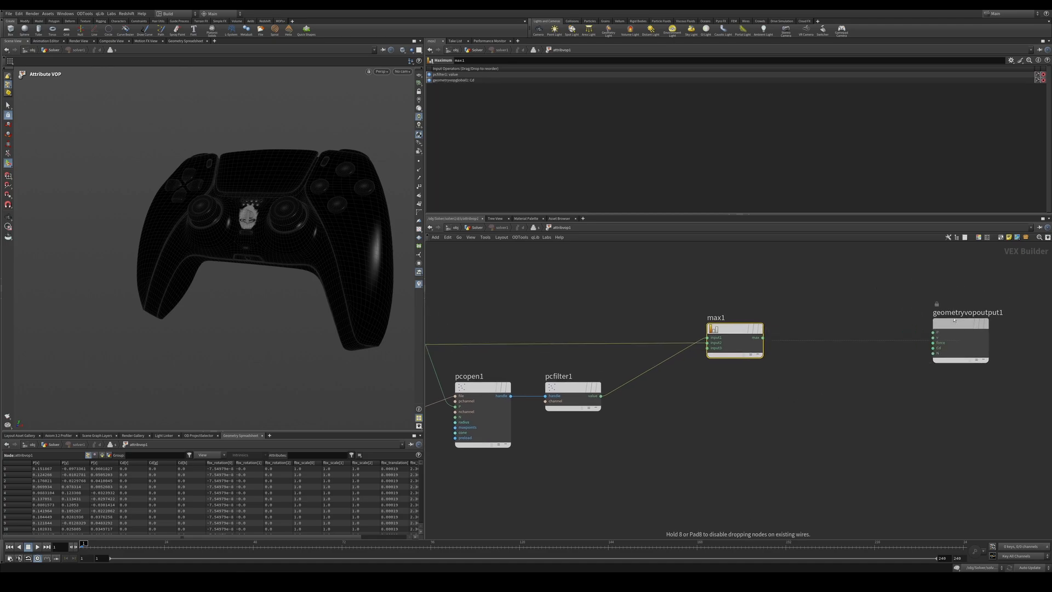
pyautogui.moveTo(763, 337); pyautogui.dragTo(958, 312)
pyautogui.moveTo(751, 401); pyautogui.dragTo(693, 388, button='middle')
pyautogui.scroll(-1, 748, 385)
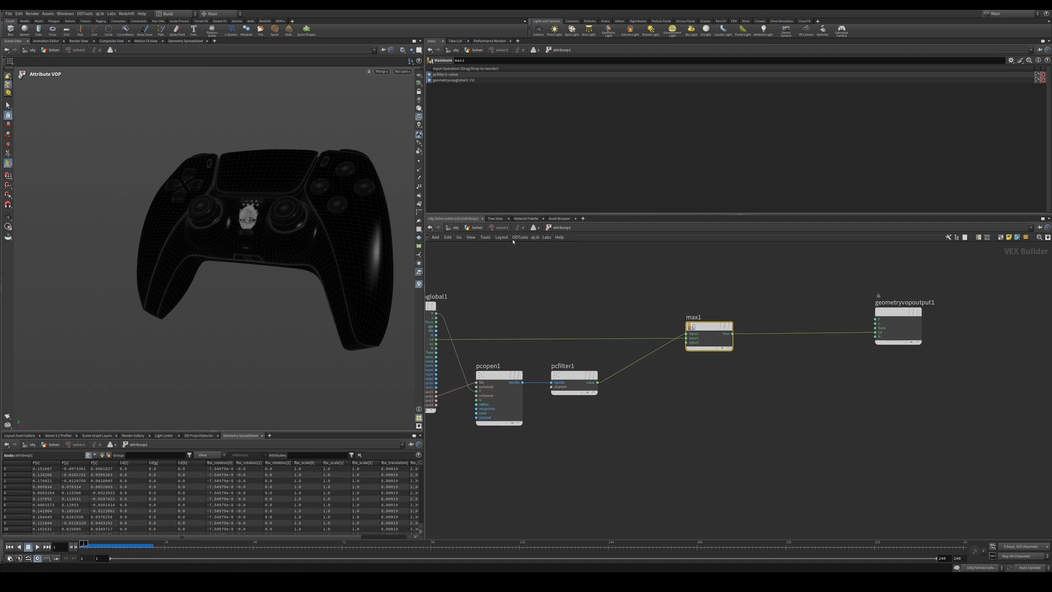
# Return to the Solver network and reset the simulation of solver1.
pyautogui.click(473, 227)
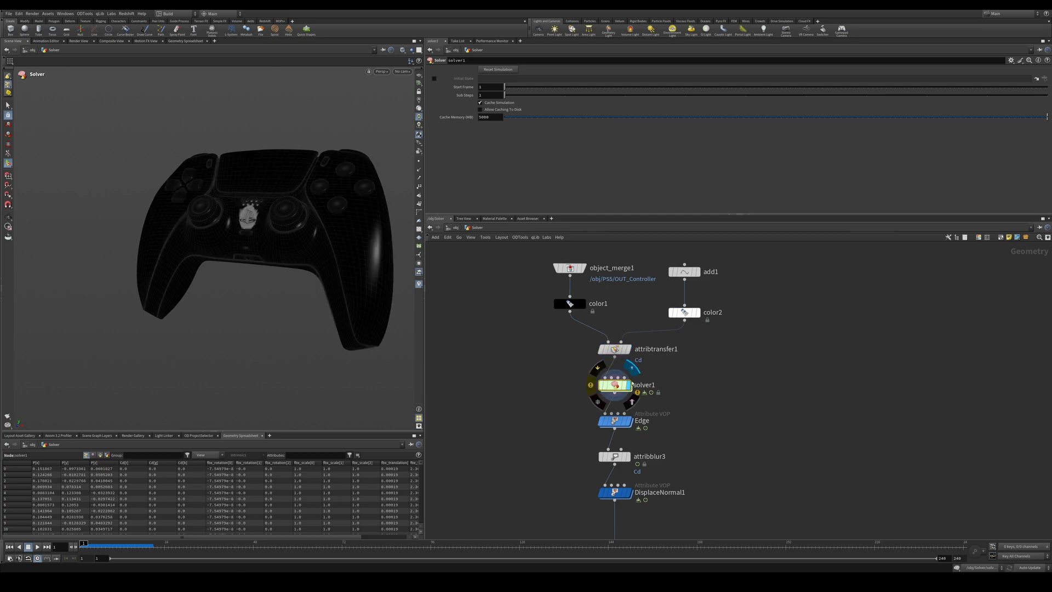
pyautogui.click(498, 70)
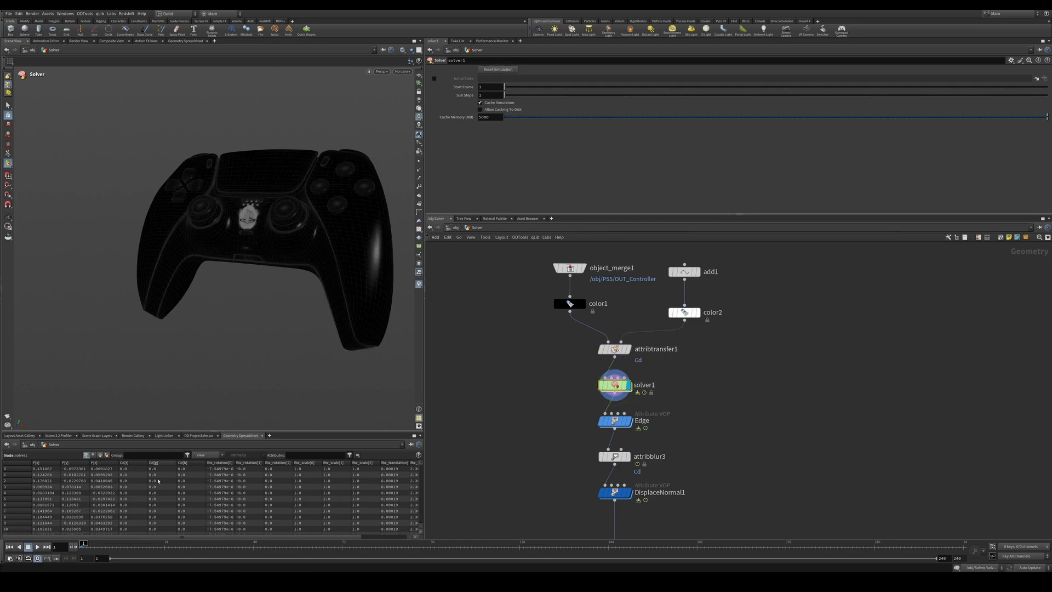
# Play back the simulation and open the attribvop1 network inside solver1.
pyautogui.click(36, 546)
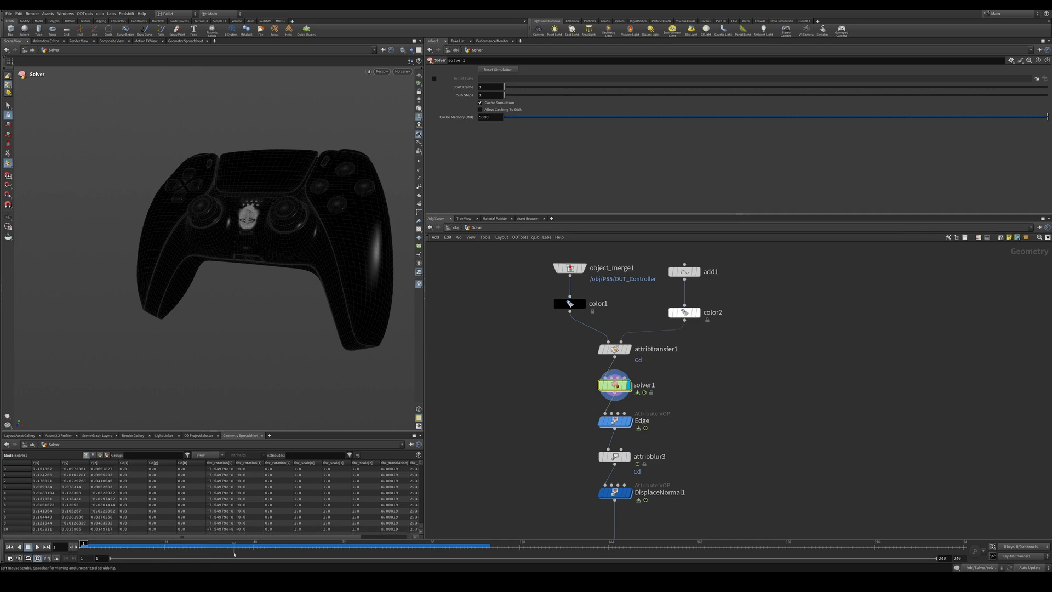
pyautogui.doubleClick(614, 385)
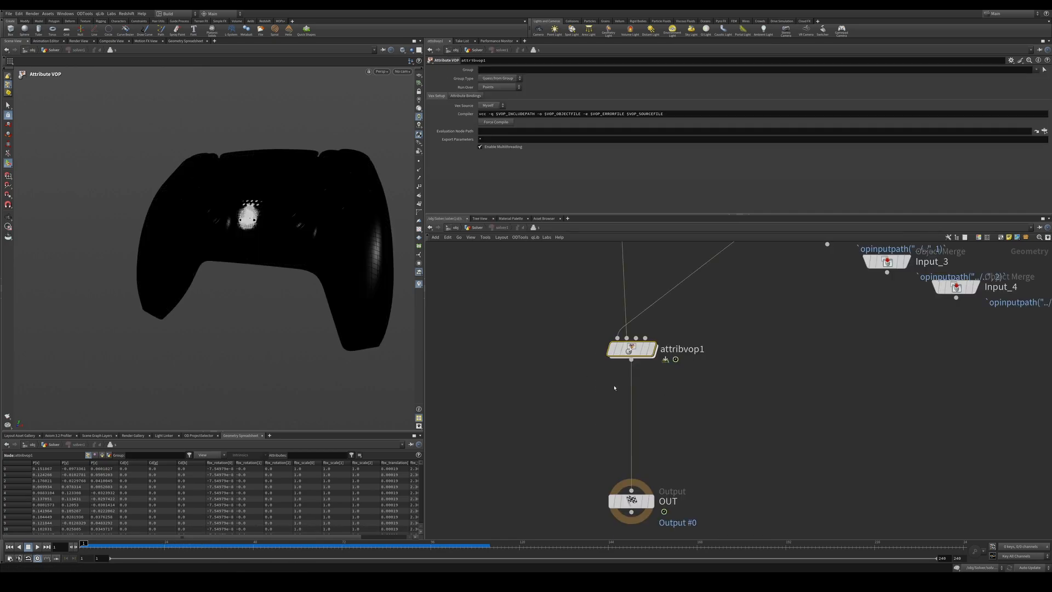
pyautogui.doubleClick(631, 349)
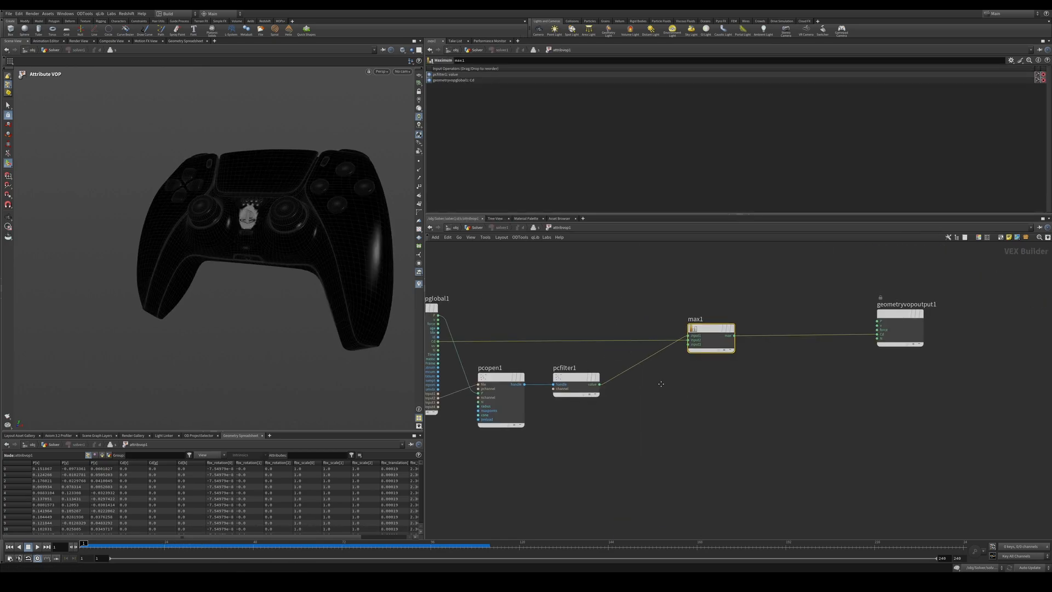
# Insert a Multiply Constant node with a multiplier of 2 between pcfilter1 and max1.
pyautogui.moveTo(564, 395); pyautogui.dragTo(544, 425, button='middle')
pyautogui.press('Tab')
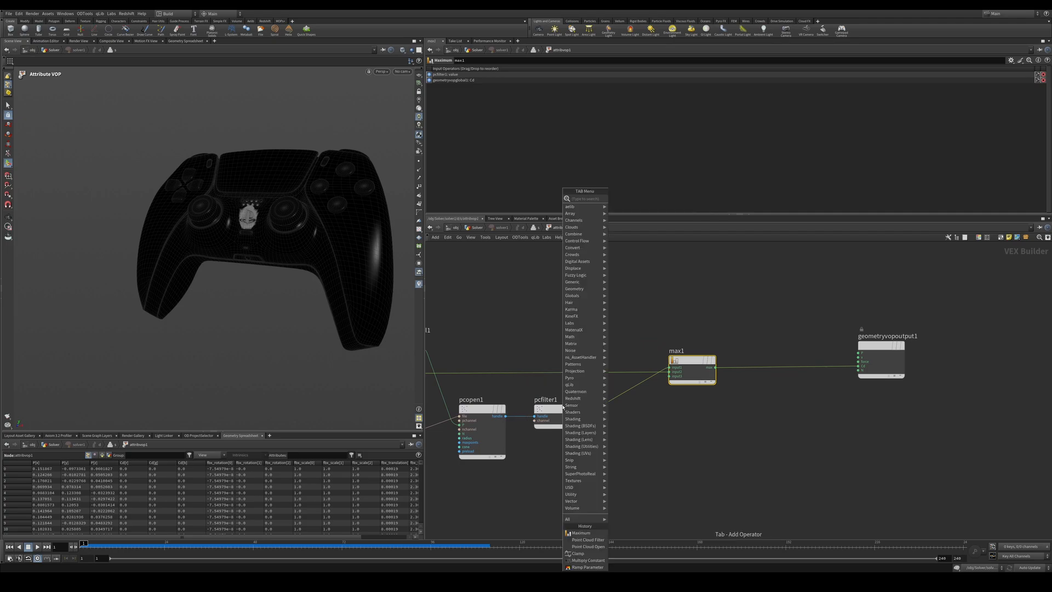
pyautogui.write('mul')
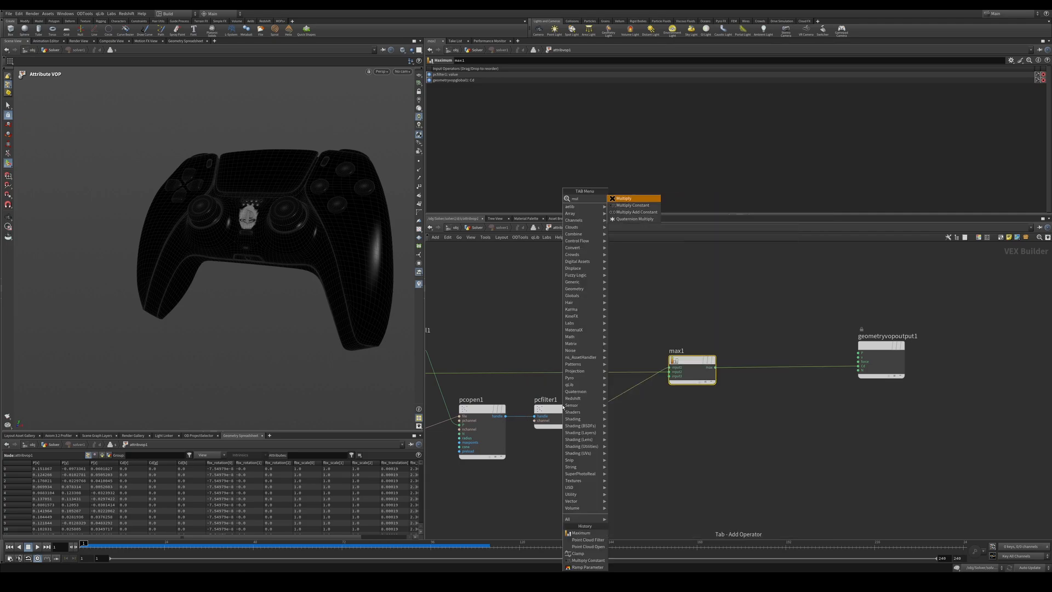
pyautogui.press('Down')
pyautogui.press('Return')
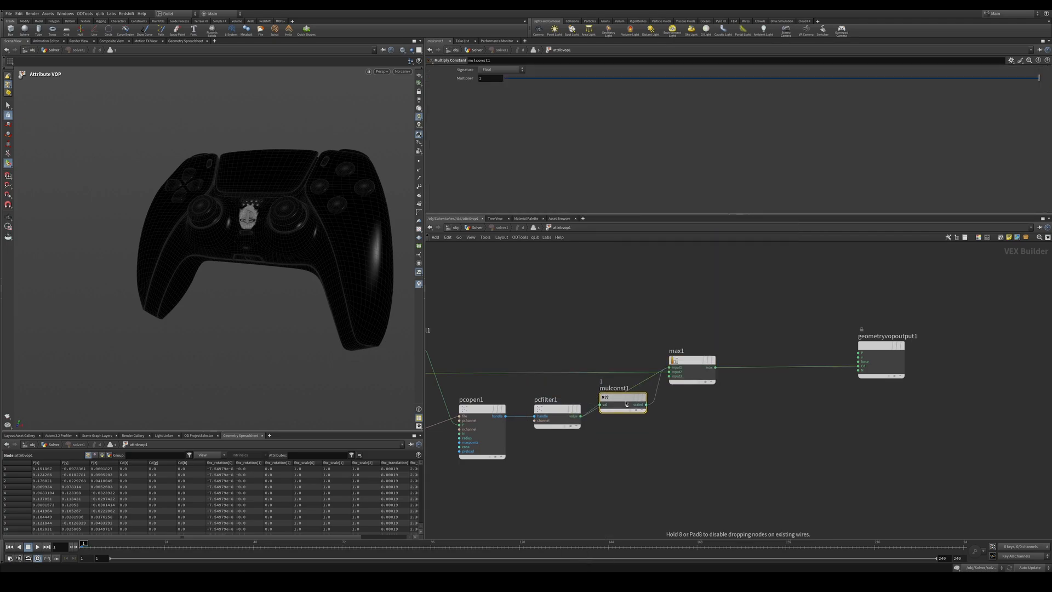
pyautogui.click(627, 404)
pyautogui.press('Return')
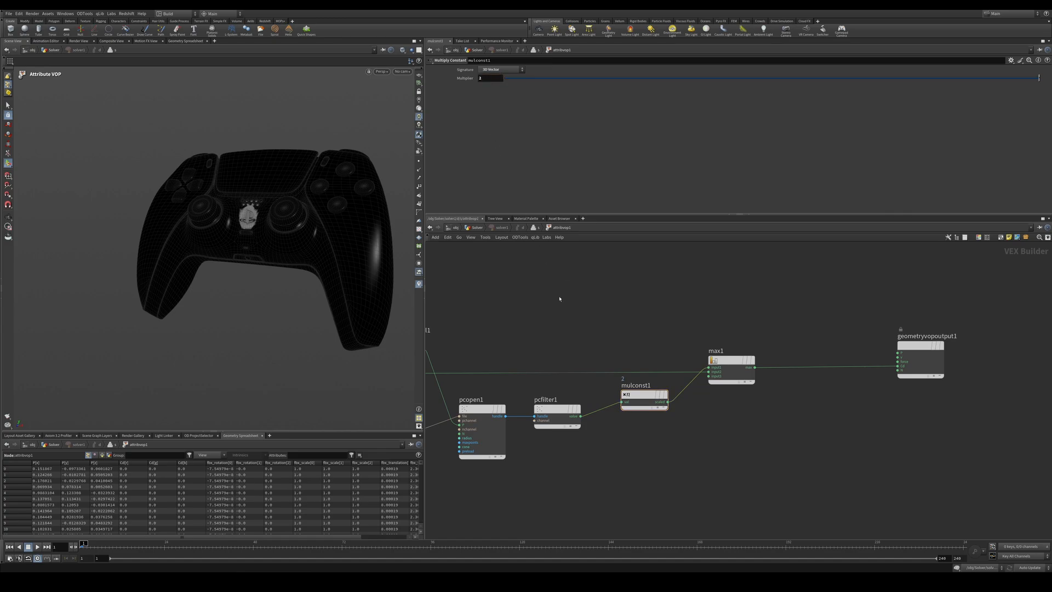
# Return to the Solver network, play the simulation and inspect the colour spread on the controller.
pyautogui.click(476, 227)
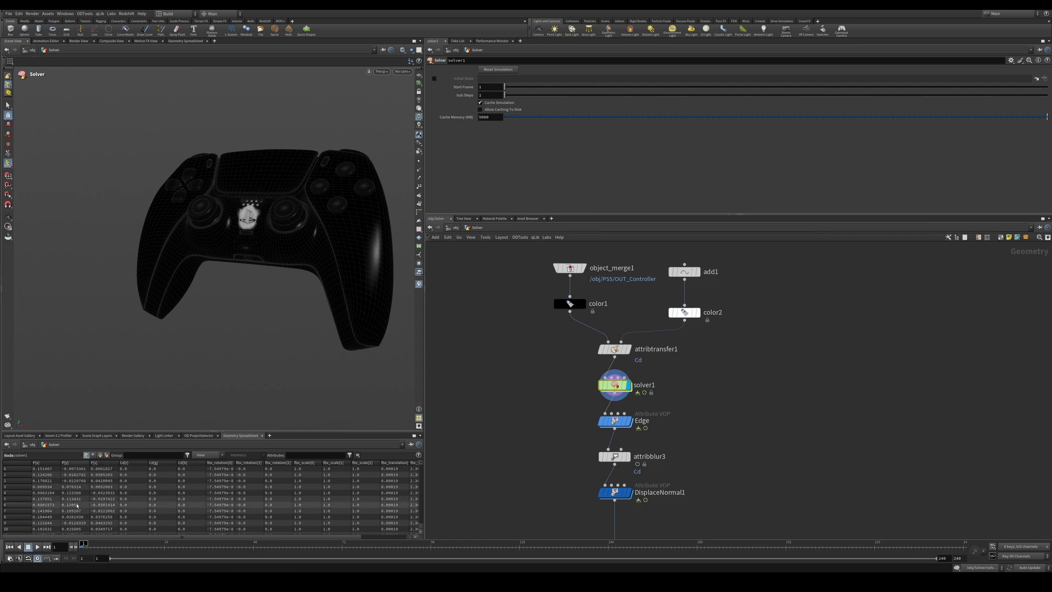
pyautogui.click(37, 547)
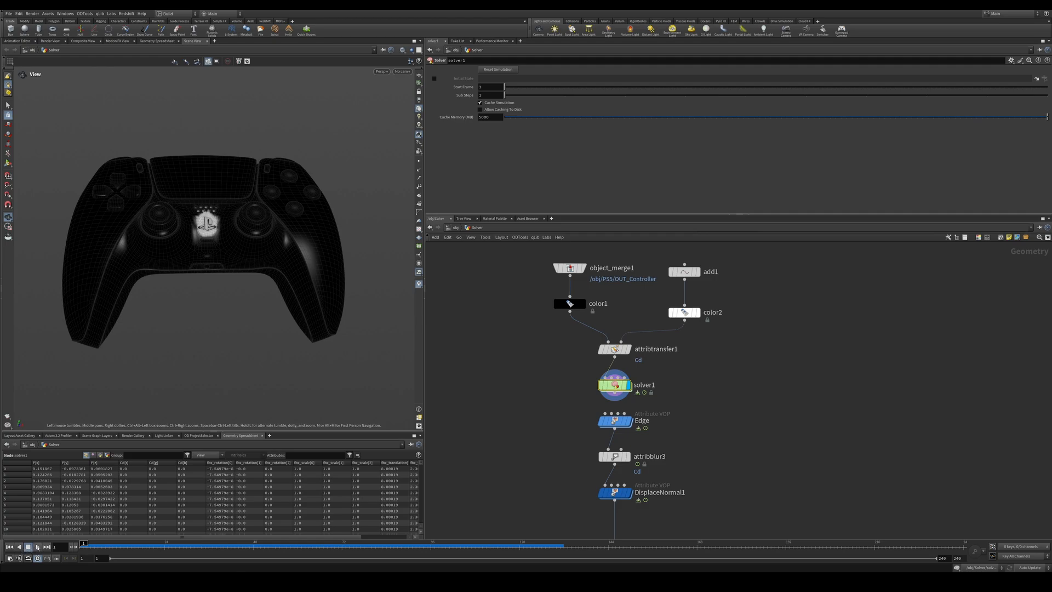
pyautogui.click(37, 546)
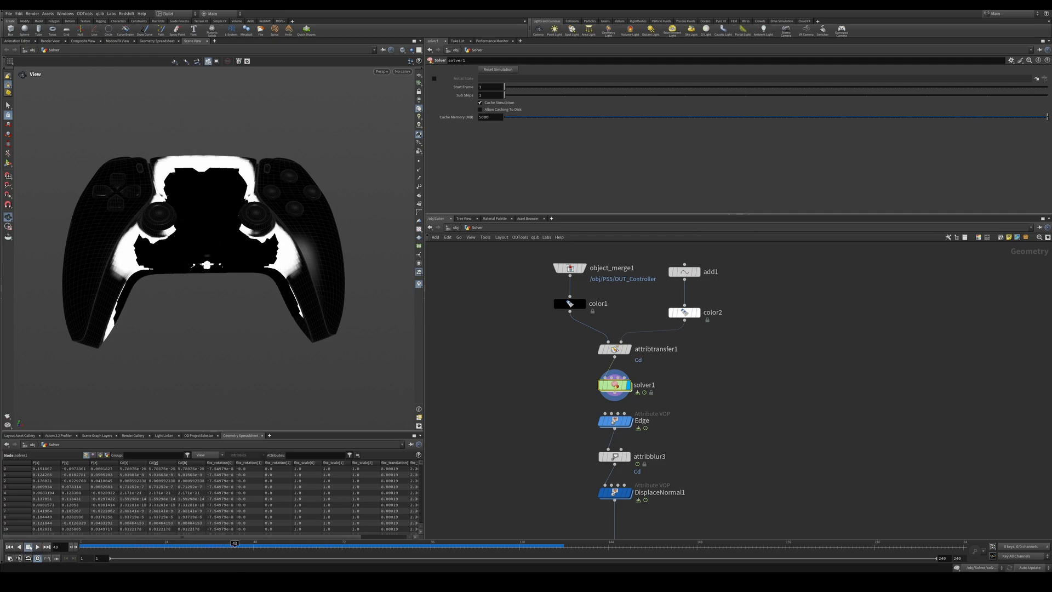
pyautogui.moveTo(208, 241)
pyautogui.mouseDown()
pyautogui.moveTo(180, 230)
pyautogui.moveTo(206, 235)
pyautogui.mouseUp()
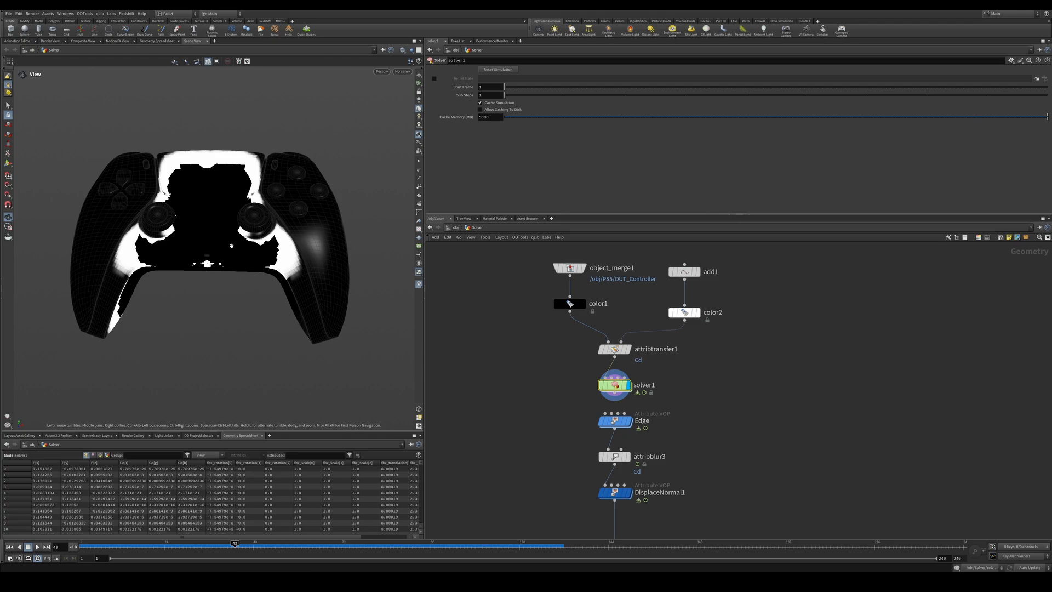
pyautogui.moveTo(226, 255); pyautogui.dragTo(177, 349)
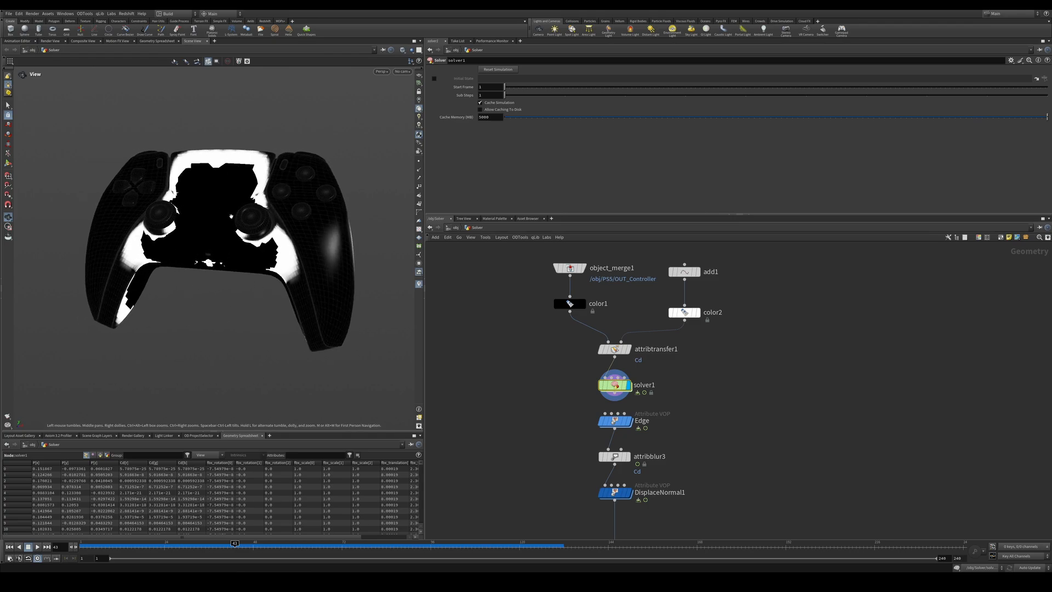
# Sort the geometry spreadsheet by Cd[g] in descending order to examine the highest colour values.
pyautogui.moveTo(205, 538); pyautogui.dragTo(235, 537)
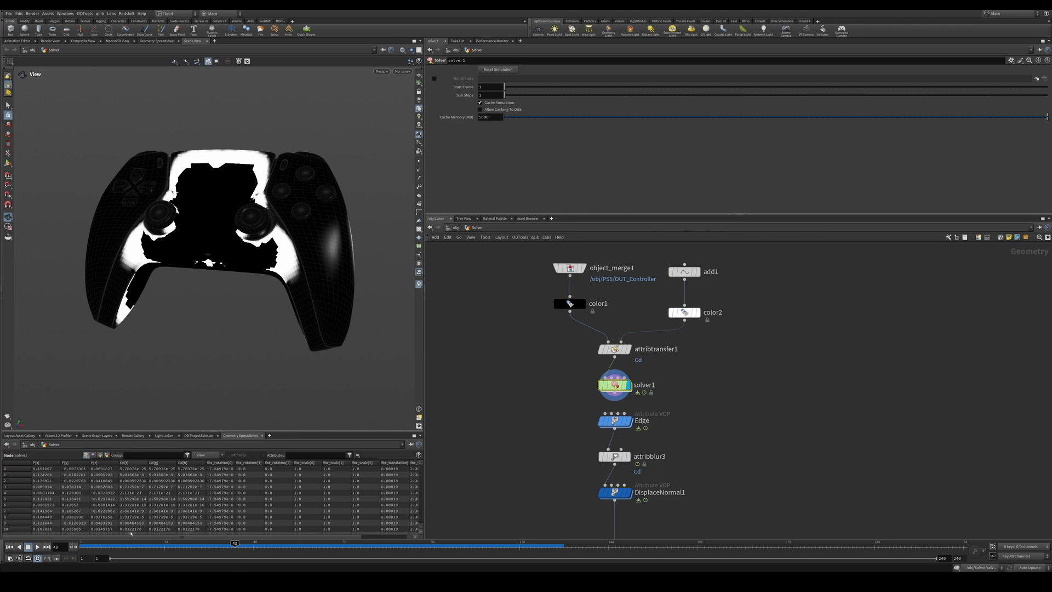
pyautogui.click(154, 463)
pyautogui.click(153, 463)
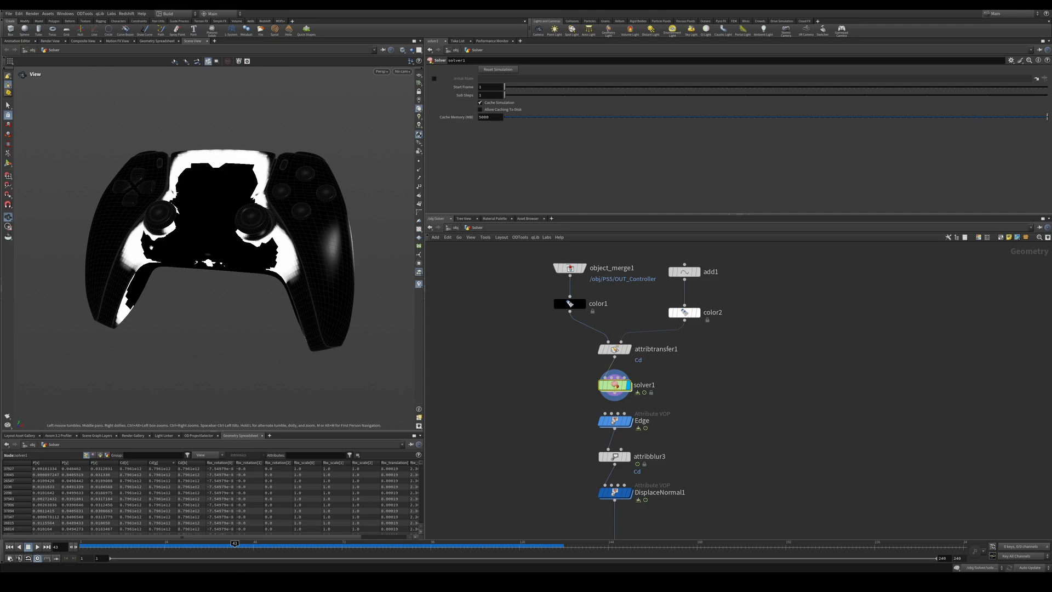
# Insert a Clamp node between max1 and geometryvopoutput1 in attribvop1 inside solver1.
pyautogui.doubleClick(612, 389)
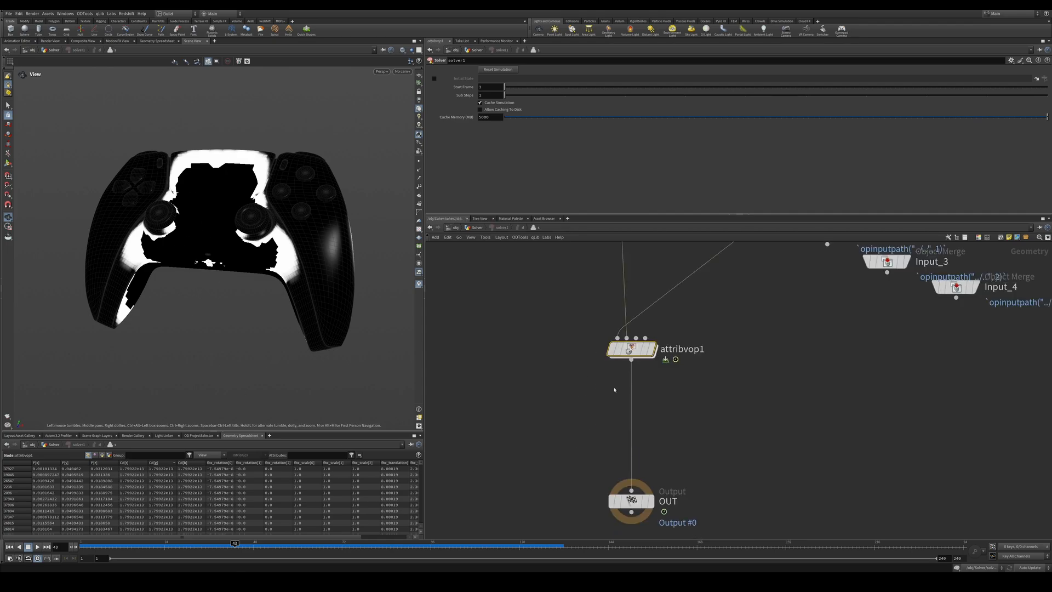
pyautogui.doubleClick(628, 351)
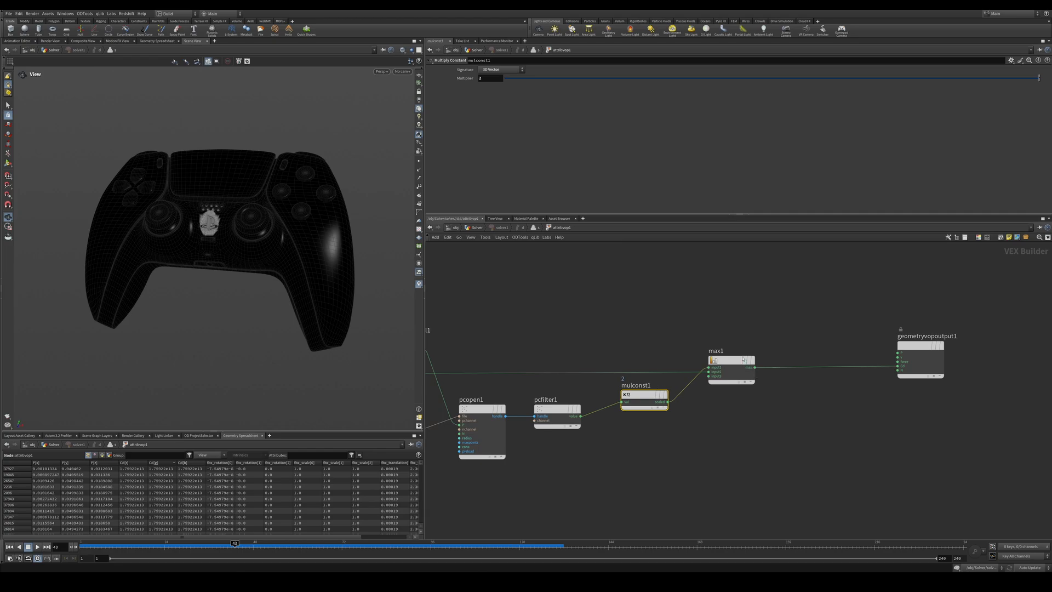
pyautogui.moveTo(792, 382); pyautogui.dragTo(651, 419, button='middle')
pyautogui.press('Tab')
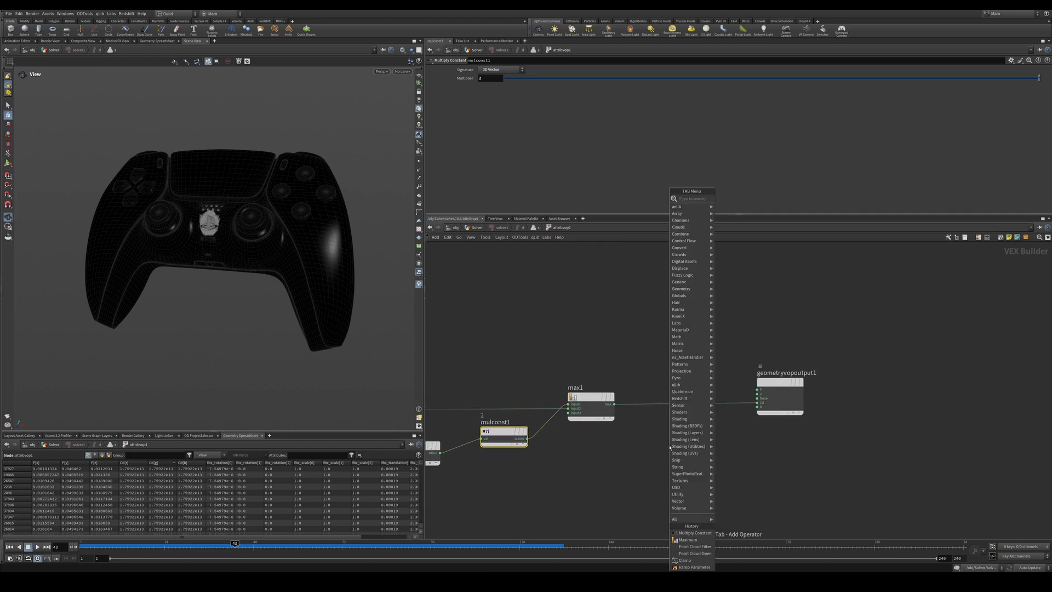
pyautogui.write('cal')
pyautogui.press('BackSpace')
pyautogui.press('BackSpace')
pyautogui.write('lamp')
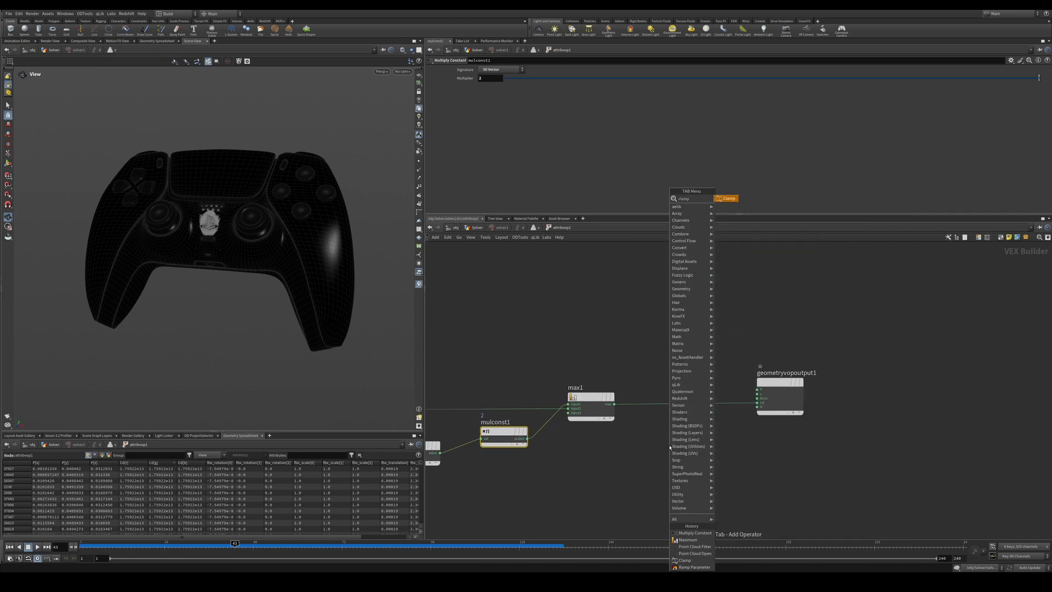
pyautogui.press('Return')
pyautogui.click(639, 403)
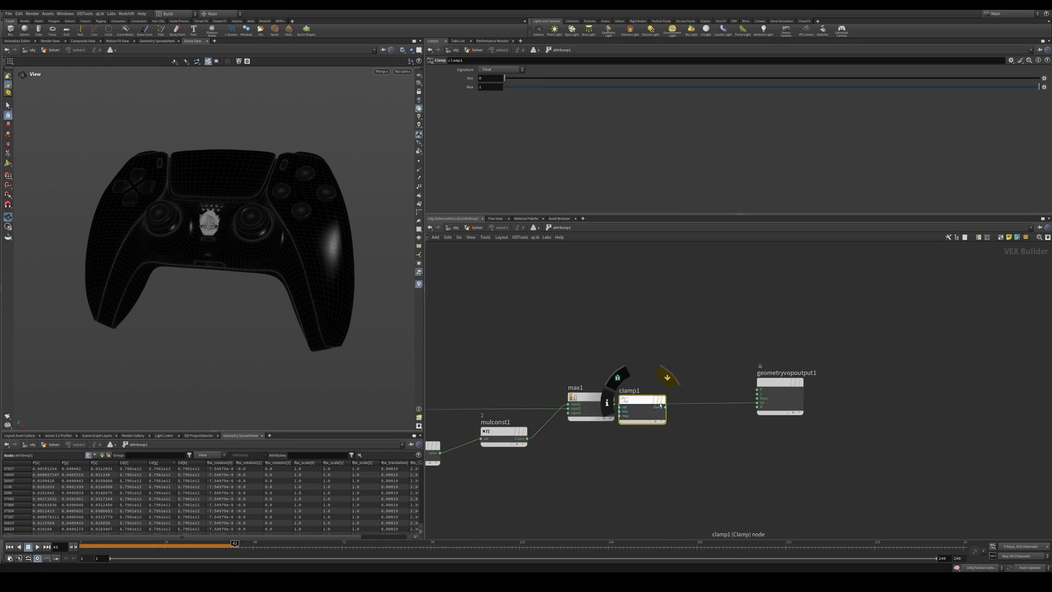
pyautogui.moveTo(643, 405); pyautogui.dragTo(679, 402)
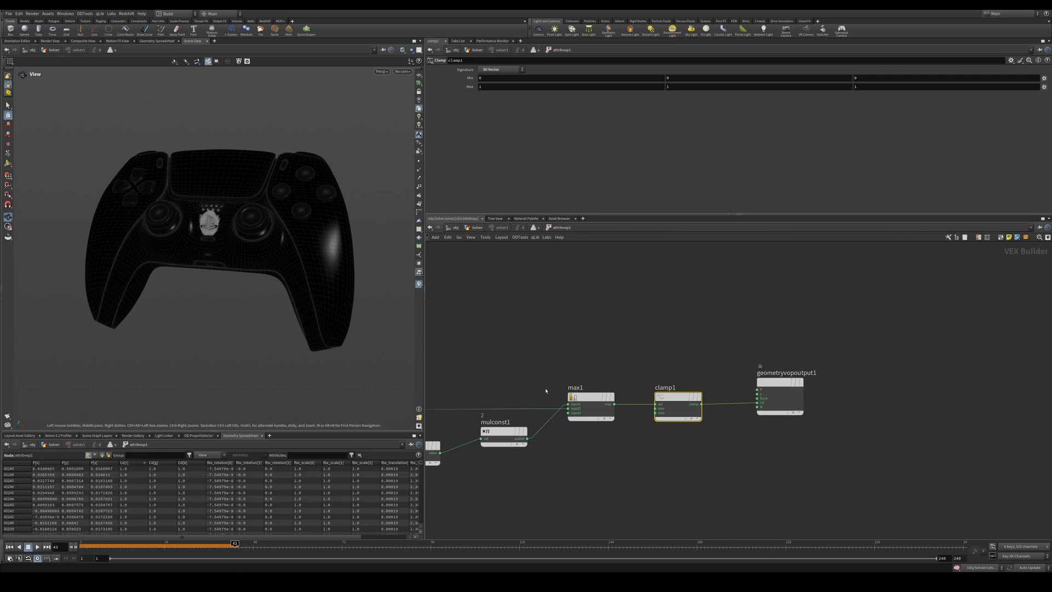
# Take clamp1 out of the connection and reinsert it between max1 and geometryvopoutput1 to compare the Cd values.
pyautogui.moveTo(685, 389); pyautogui.dragTo(710, 462)
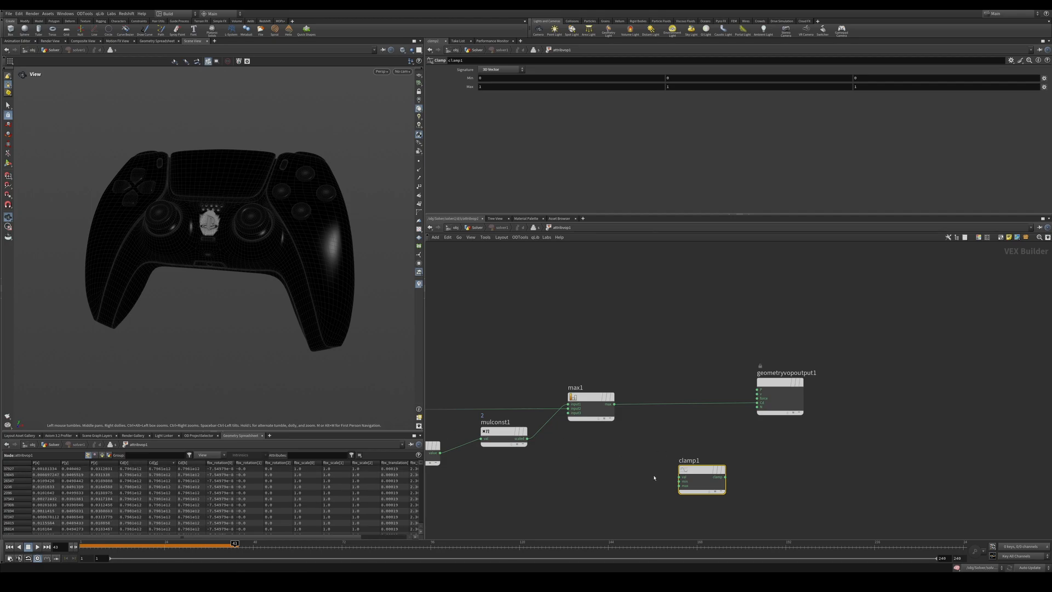
pyautogui.moveTo(694, 471); pyautogui.dragTo(676, 398)
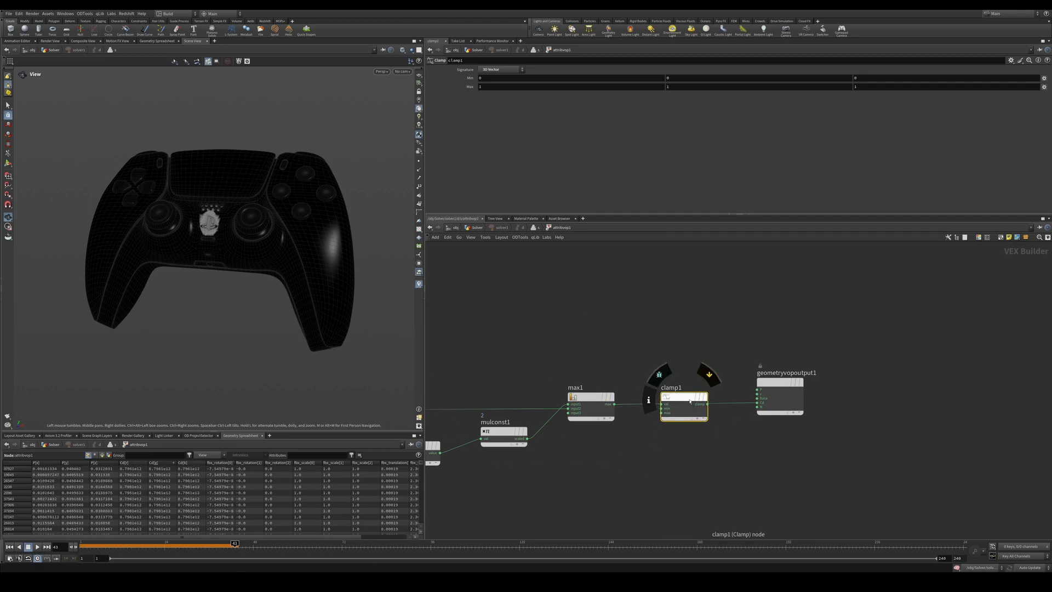
pyautogui.moveTo(686, 400); pyautogui.dragTo(685, 399)
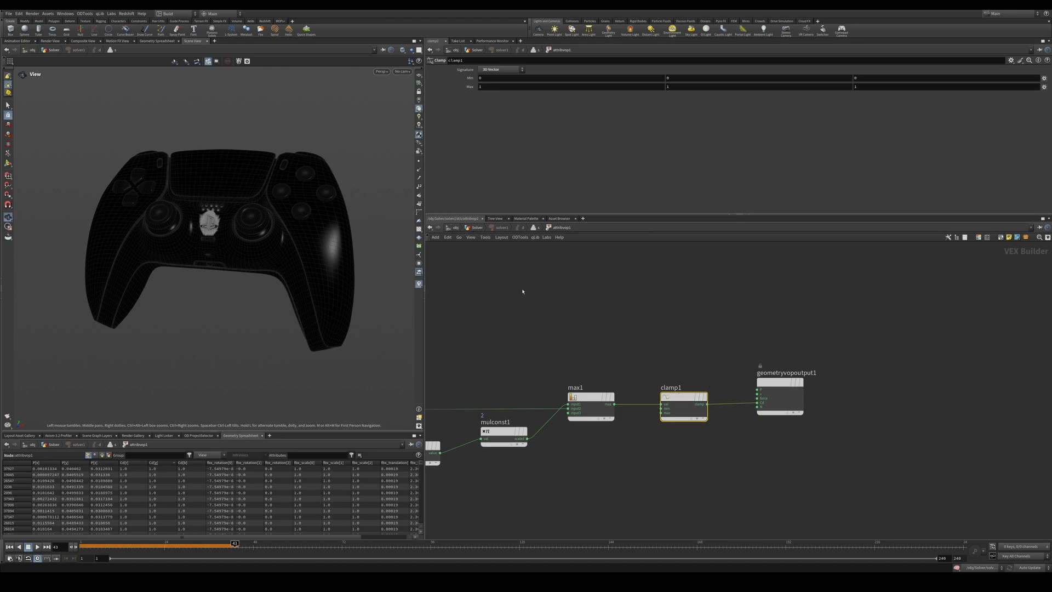
# Return to the Solver network and play the simulation from the first frame to check the clamped spread.
pyautogui.press('u')
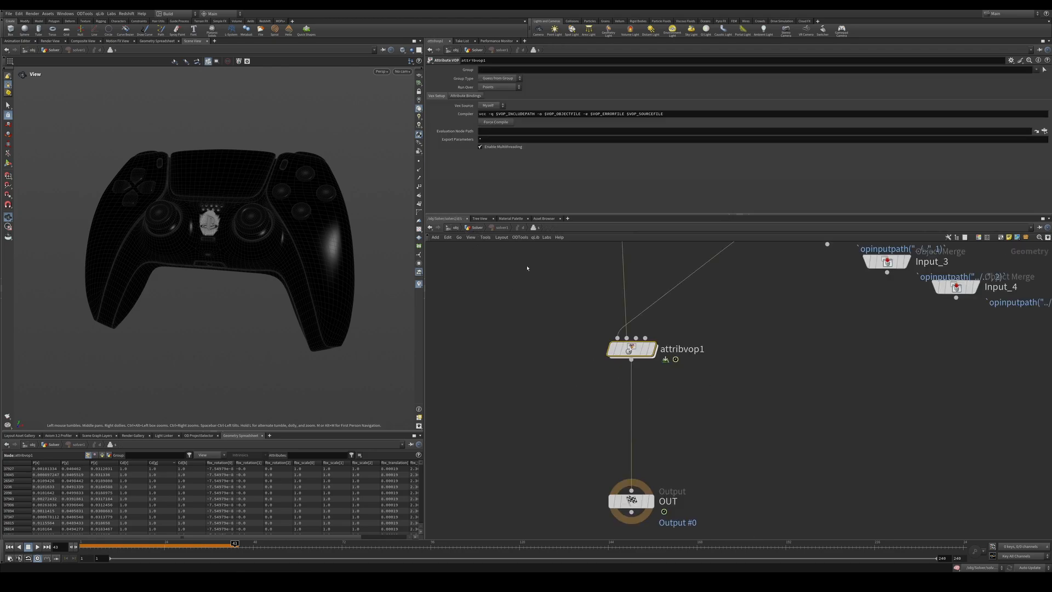
pyautogui.press('u')
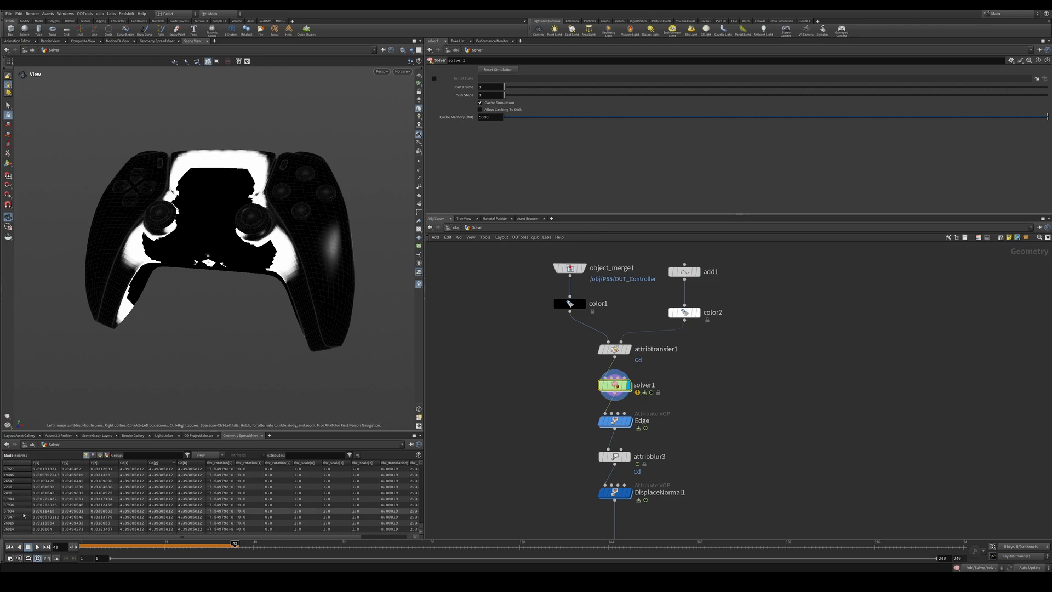
pyautogui.click(9, 546)
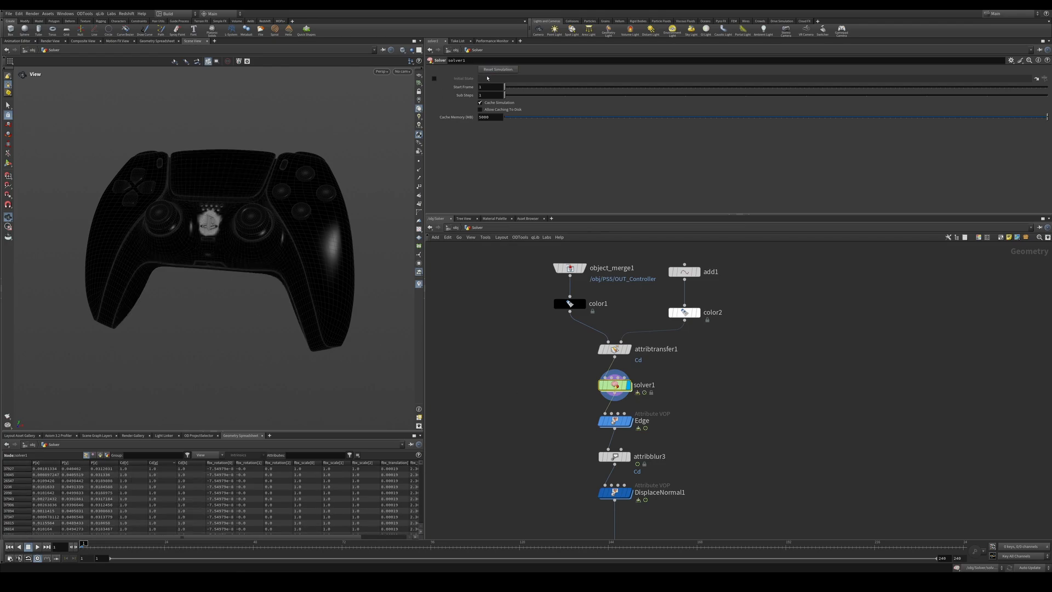
pyautogui.click(38, 546)
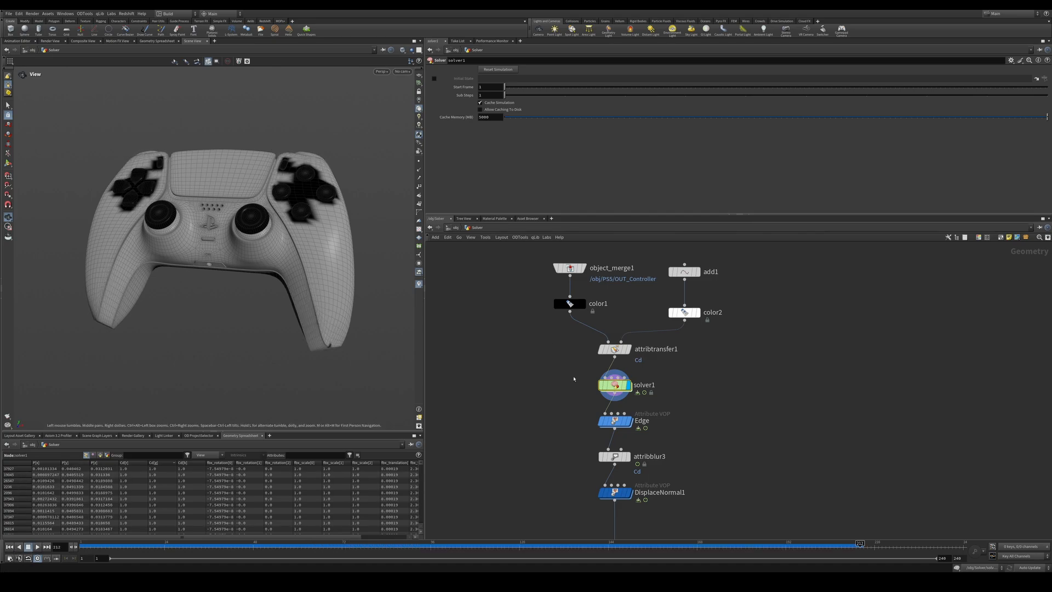
# Set the number of points of pcopen1 in attribvop1 inside solver1 to 60.
pyautogui.moveTo(615, 391)
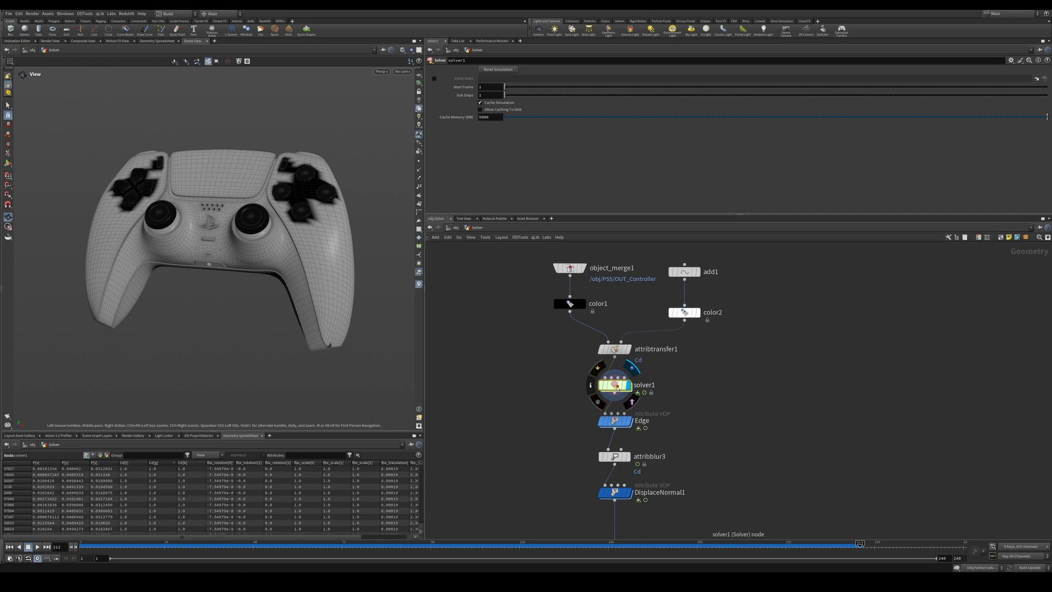
pyautogui.doubleClick(615, 386)
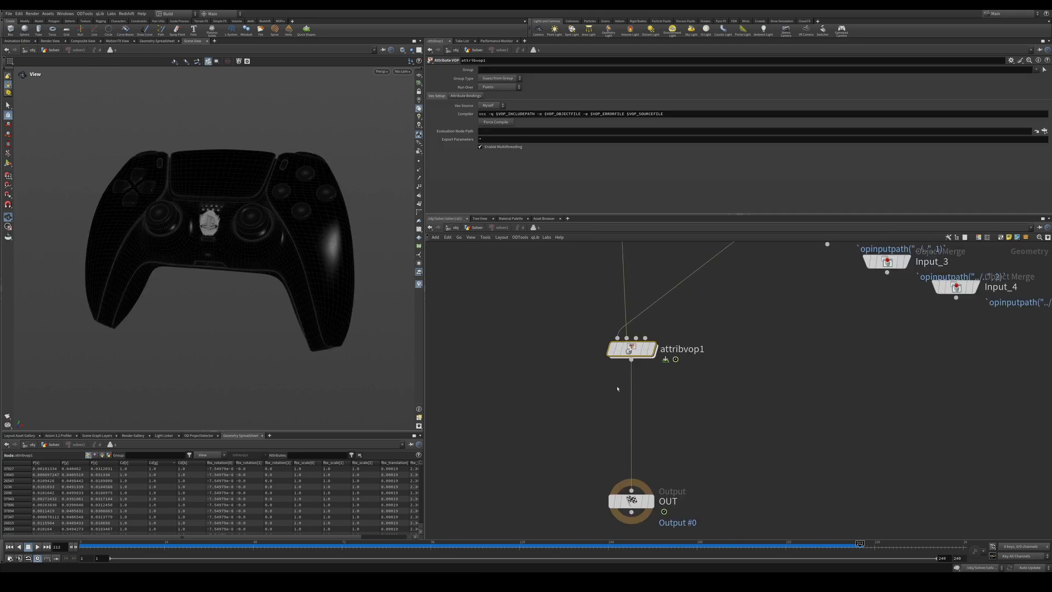
pyautogui.doubleClick(632, 350)
pyautogui.moveTo(525, 477); pyautogui.dragTo(749, 395, button='middle')
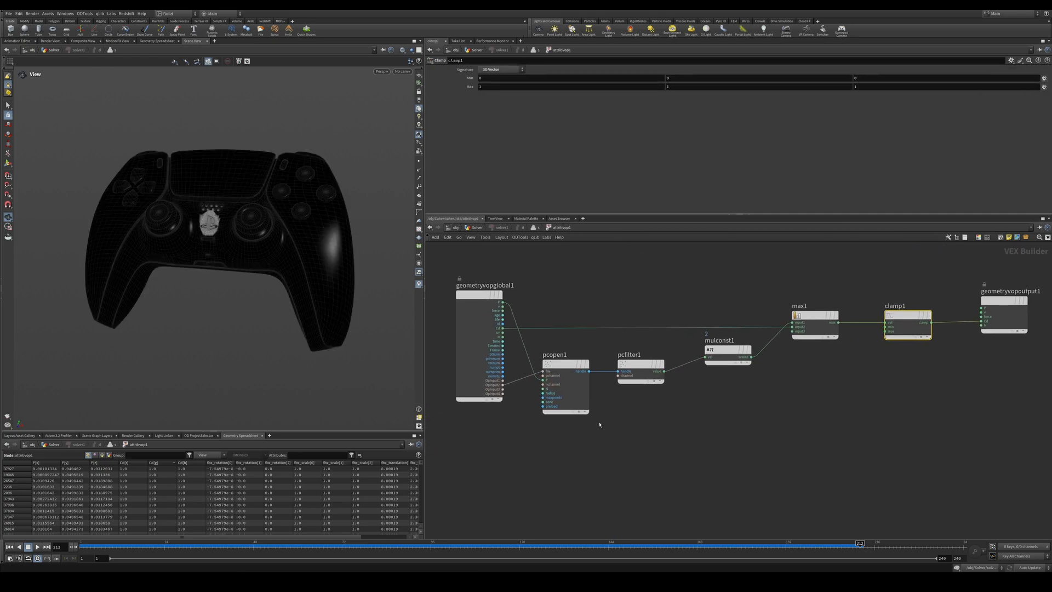
pyautogui.click(564, 364)
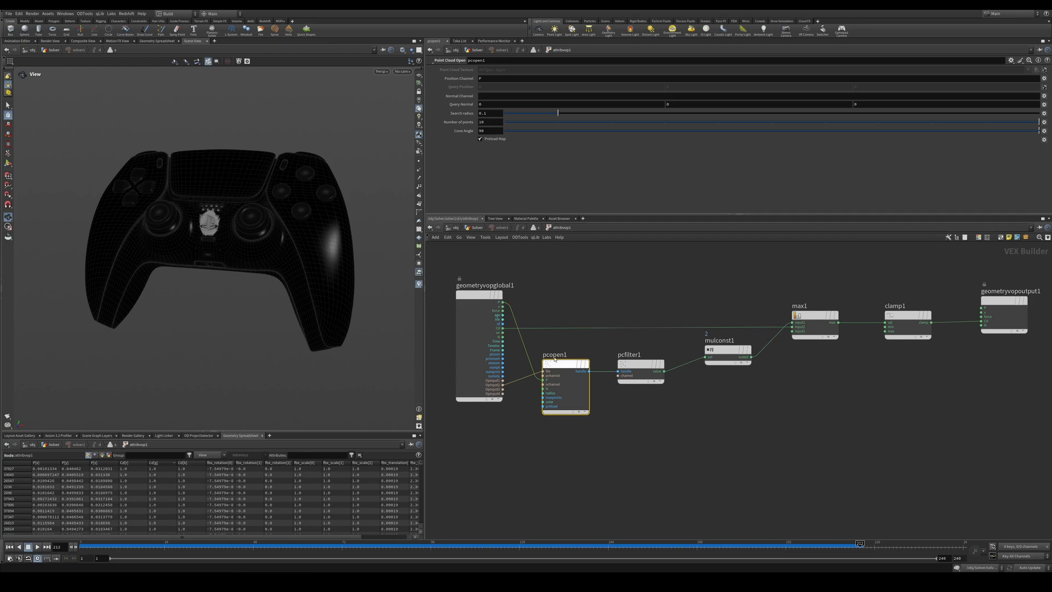
pyautogui.doubleClick(492, 122)
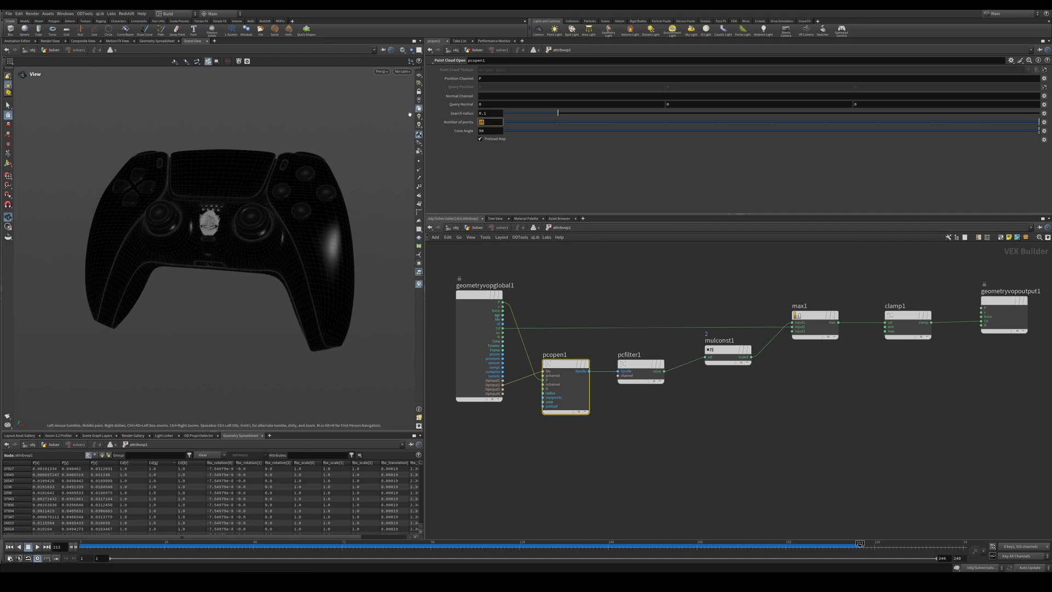
pyautogui.press('Return')
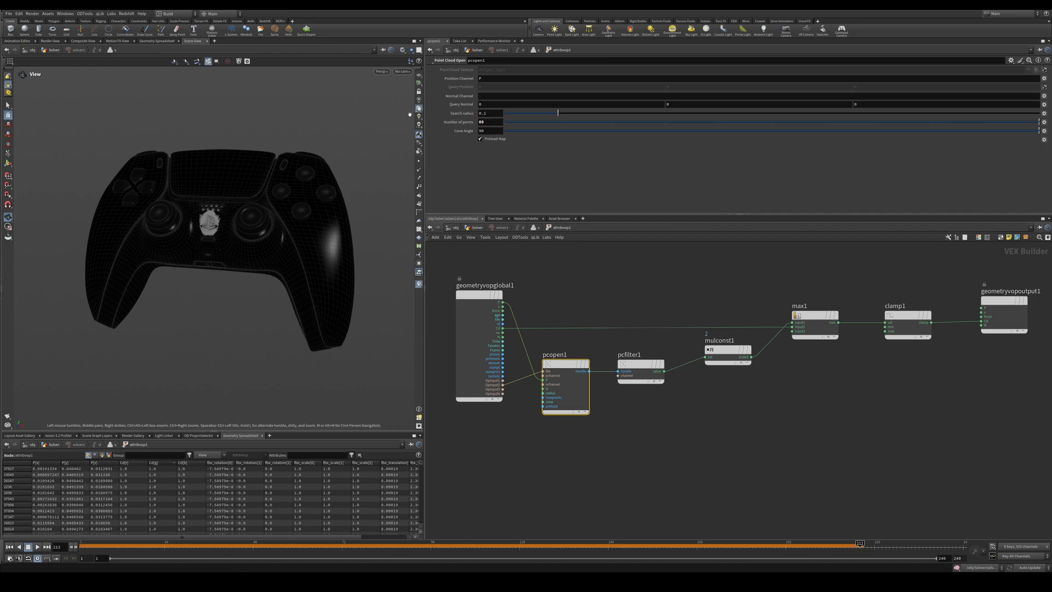
# Replay the simulation from the first frame, stop it and go up out of the attribvop1 network.
pyautogui.click(10, 546)
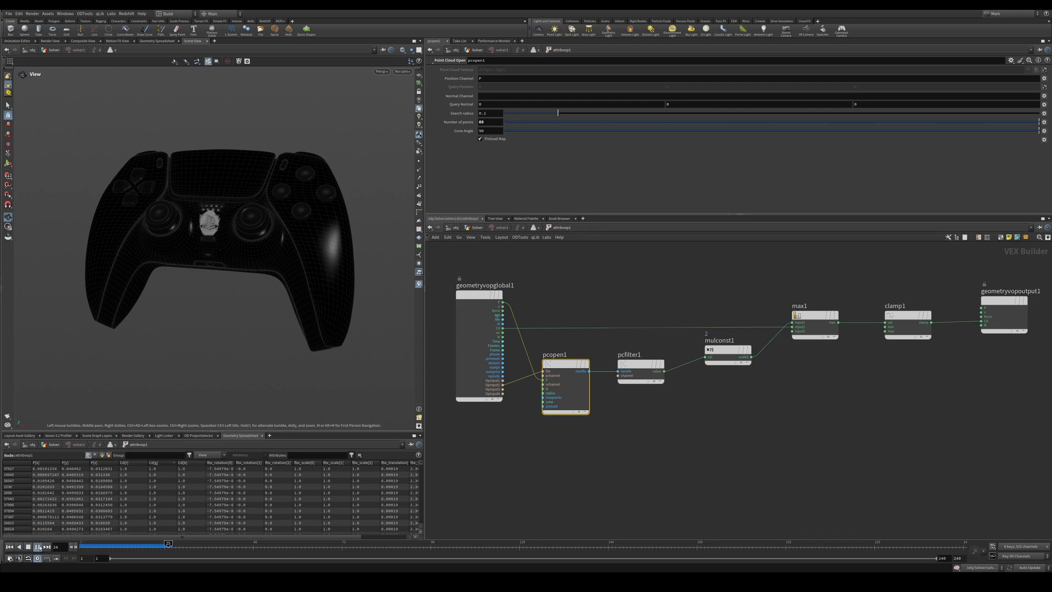
pyautogui.click(27, 547)
pyautogui.click(481, 253)
pyautogui.press('u')
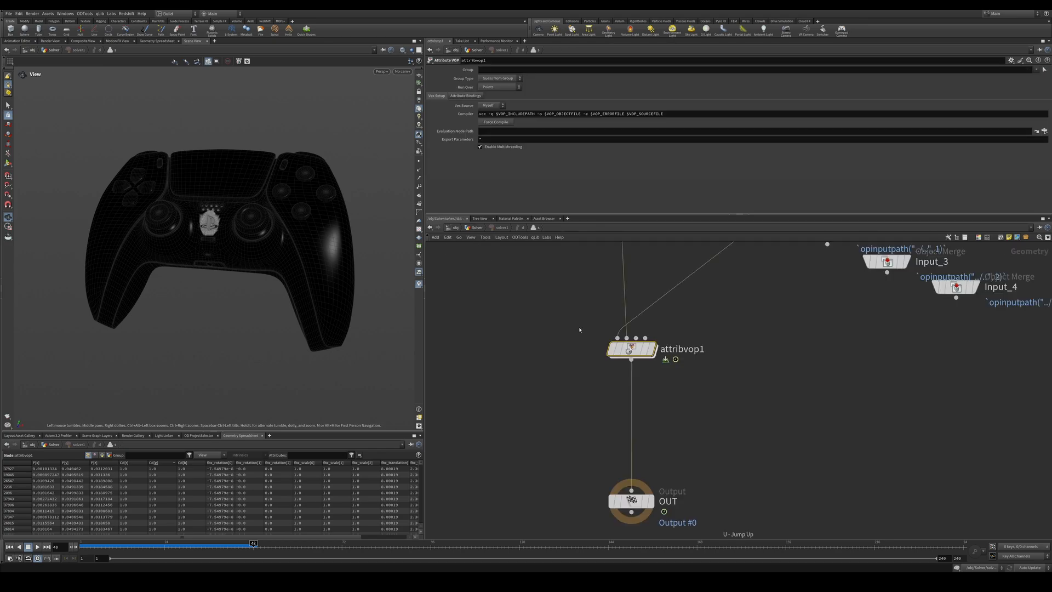
# Return to the Solver network, reset the solver1 simulation, play it and scrub back to frame 21.
pyautogui.click(475, 228)
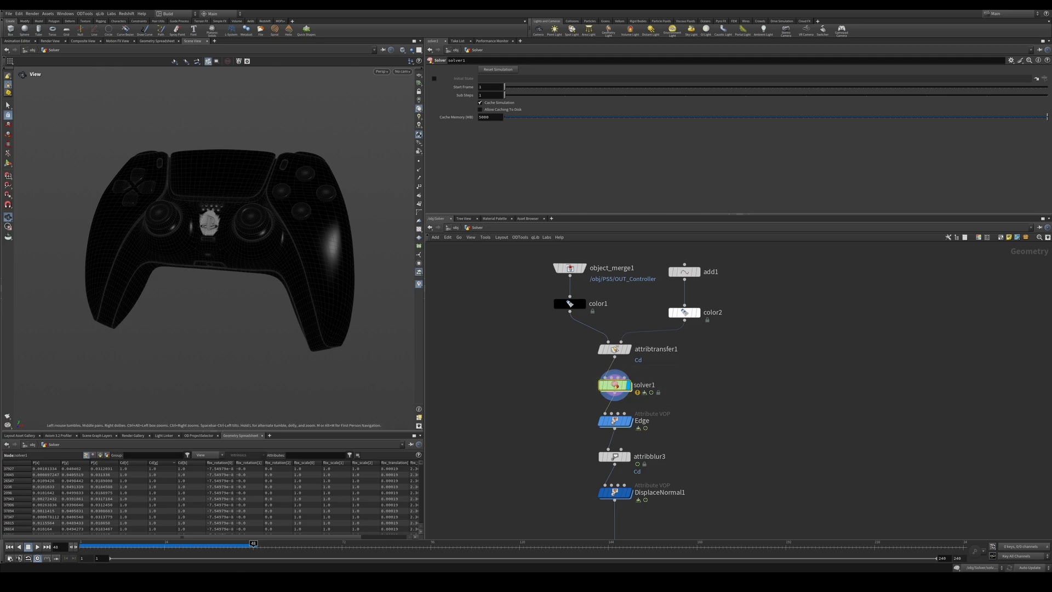
pyautogui.click(507, 71)
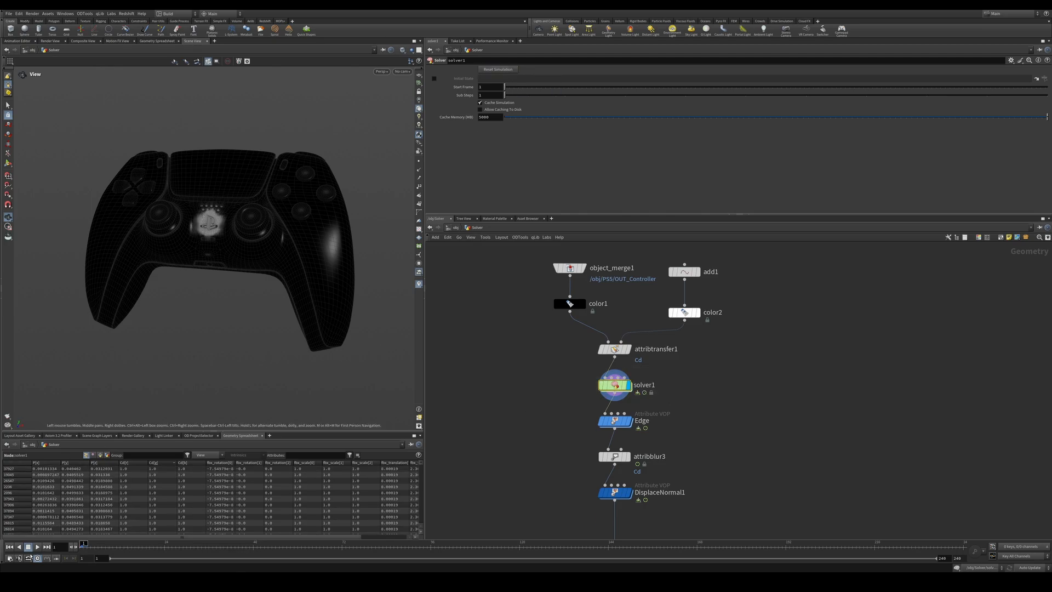
pyautogui.click(38, 547)
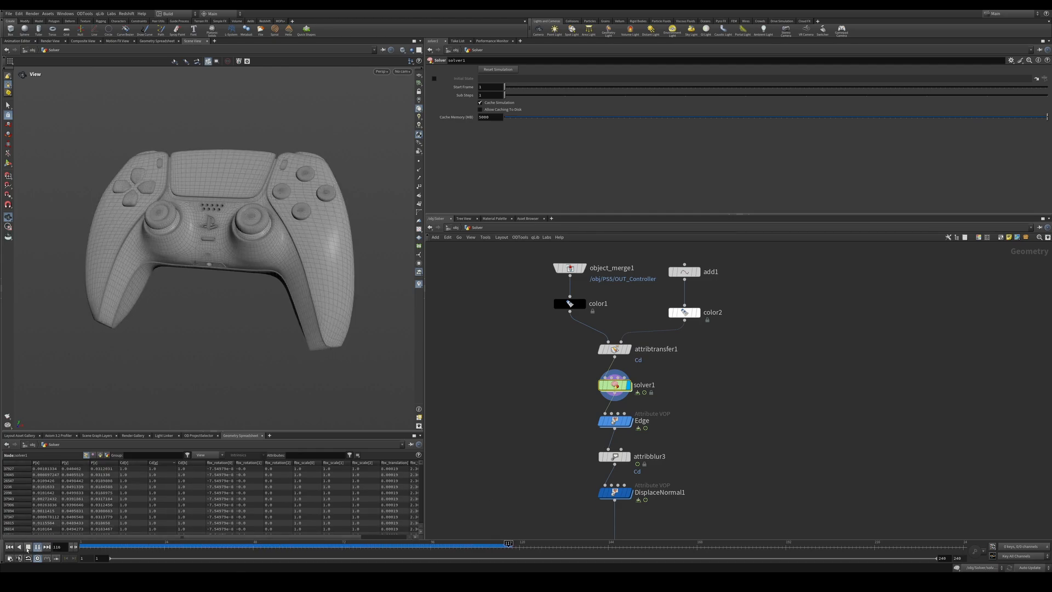
pyautogui.click(231, 544)
pyautogui.moveTo(232, 544); pyautogui.dragTo(153, 544)
# Inspect the ramp1 network inside the Edge Attribute VOP and return to the Solver network.
pyautogui.moveTo(676, 410); pyautogui.dragTo(666, 359, button='middle')
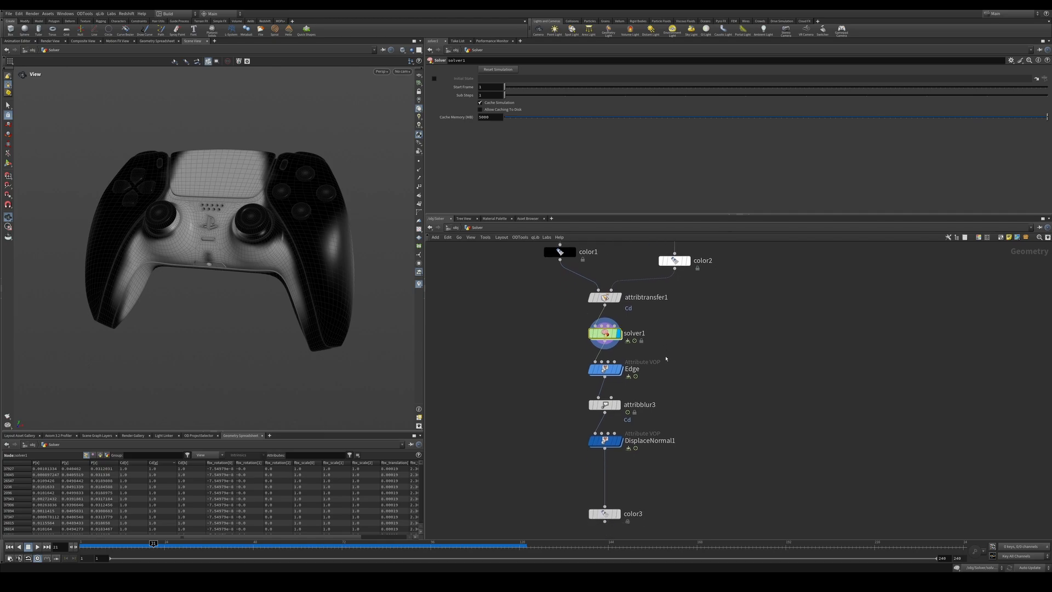
pyautogui.moveTo(660, 355); pyautogui.dragTo(549, 396)
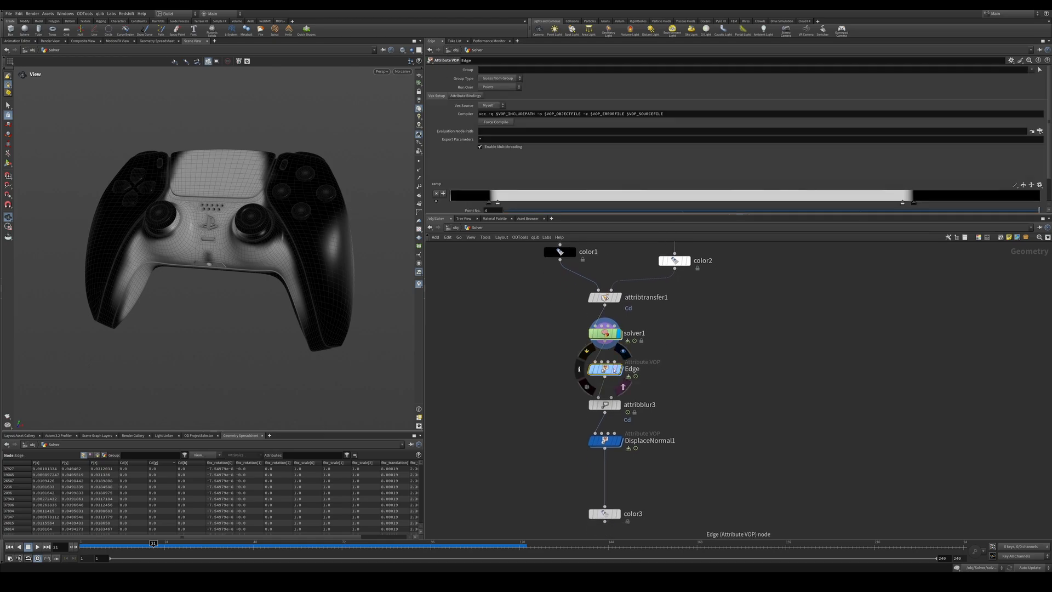
pyautogui.doubleClick(604, 369)
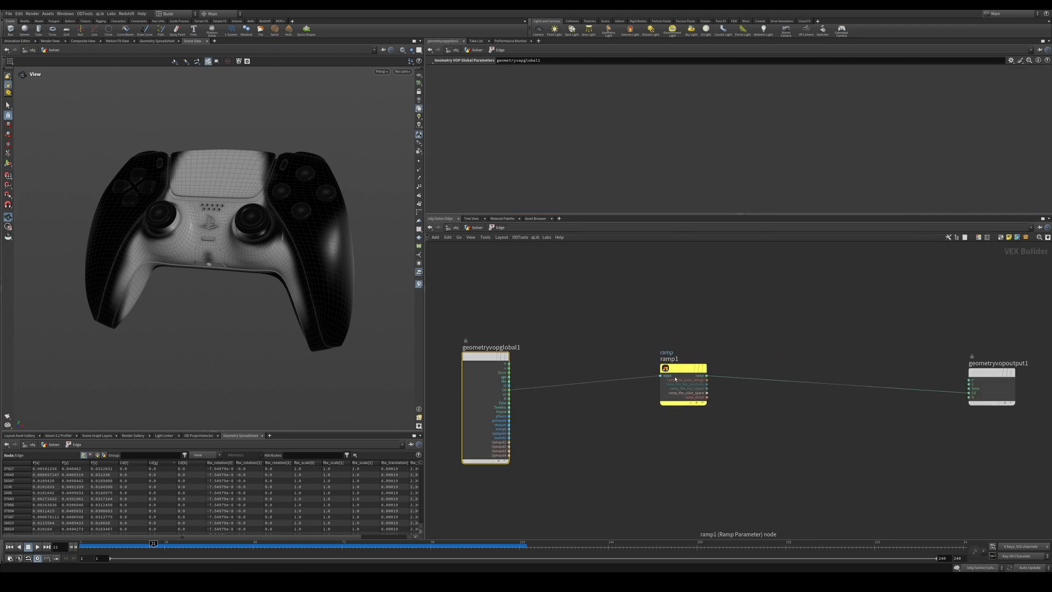
pyautogui.click(476, 227)
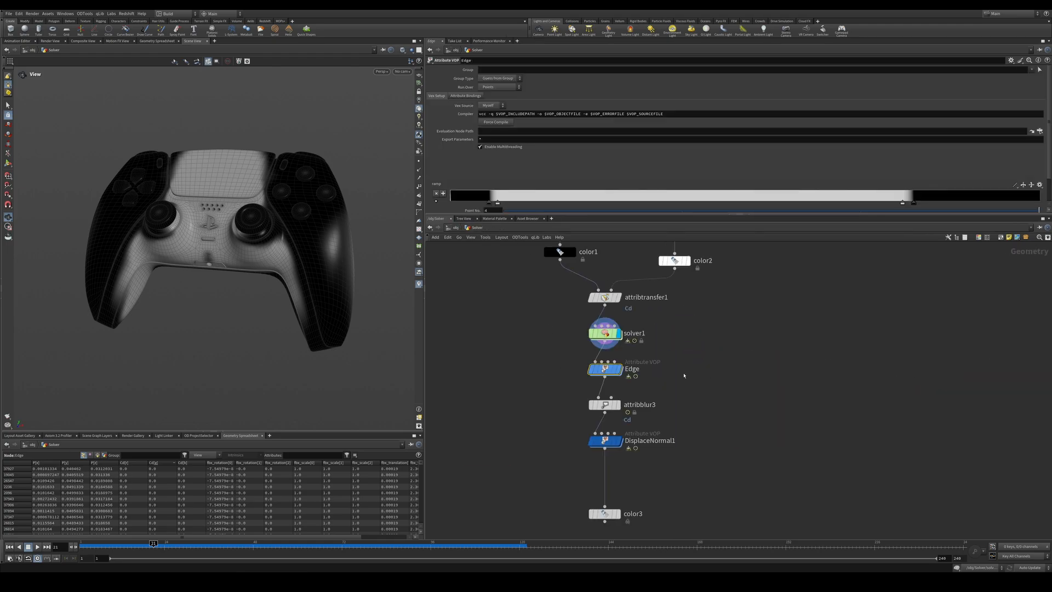
# Display the Edge node and move its two white ramp points inward for softer black-to-white transitions at both ends.
pyautogui.moveTo(629, 366)
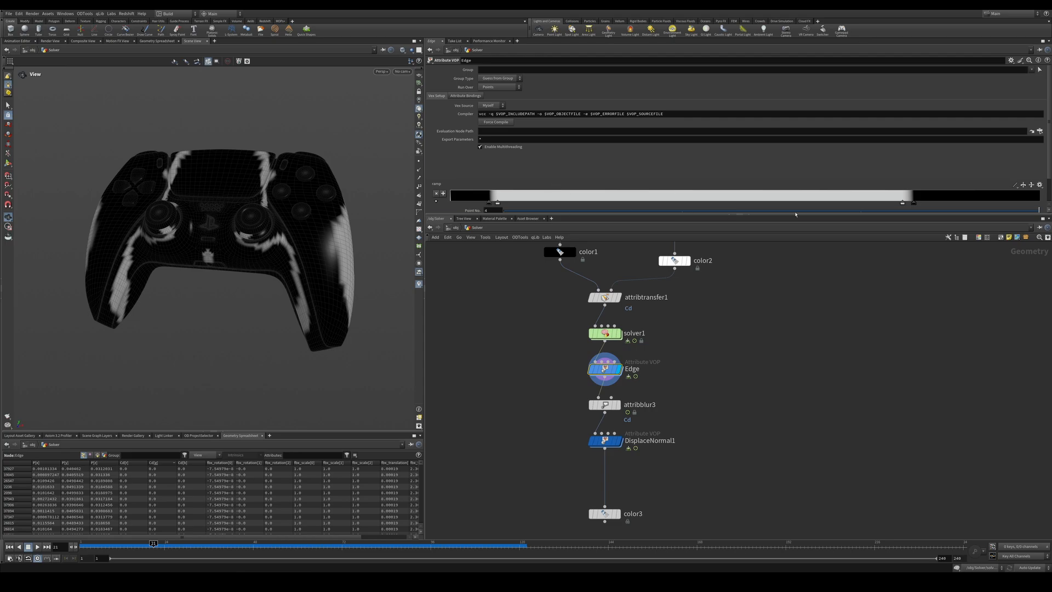
pyautogui.moveTo(497, 203); pyautogui.dragTo(561, 203)
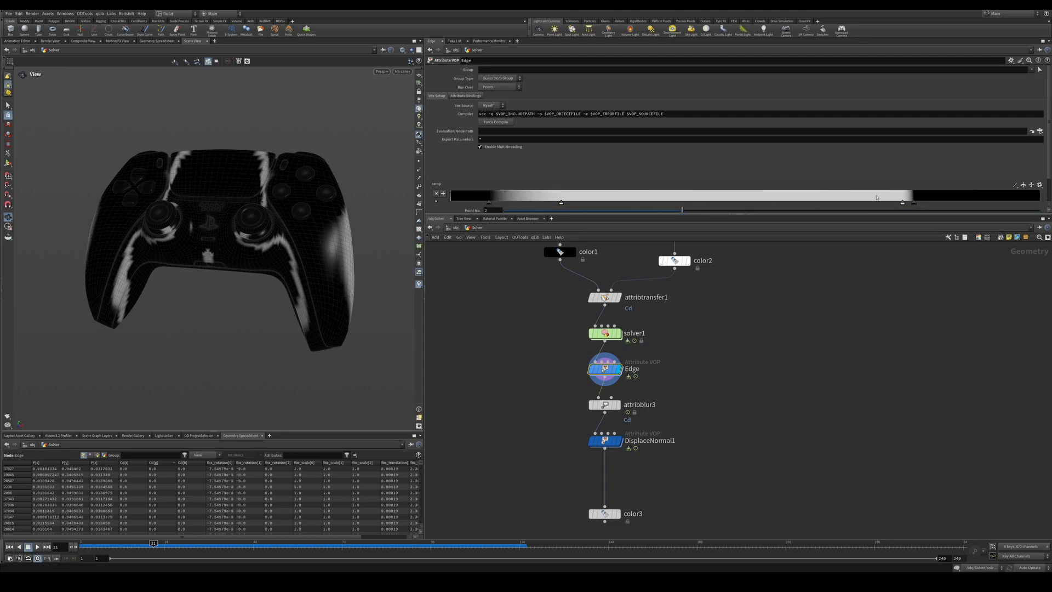
pyautogui.moveTo(903, 204); pyautogui.dragTo(820, 207)
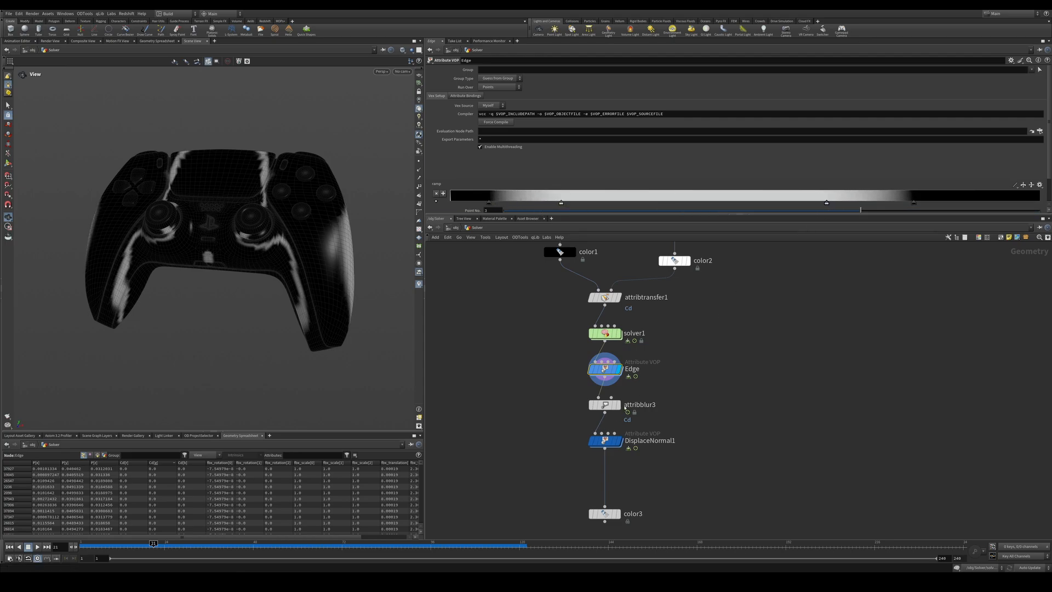
# Display attribblur3 and DisplaceNormal1 in turn, and scrub forward to preview the displaced edge.
pyautogui.click(617, 405)
pyautogui.click(604, 404)
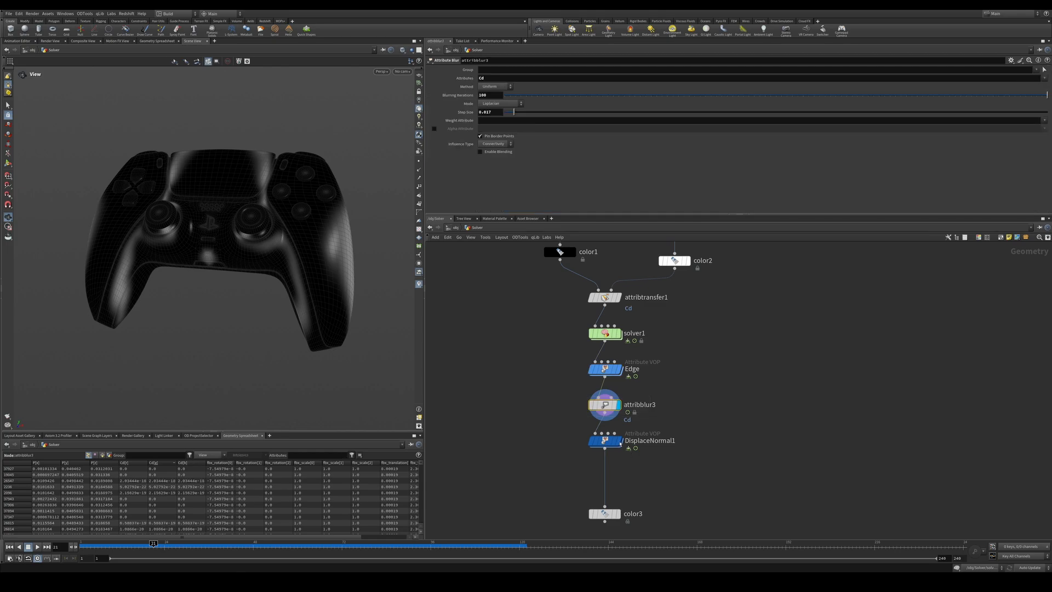
pyautogui.click(618, 441)
pyautogui.click(604, 441)
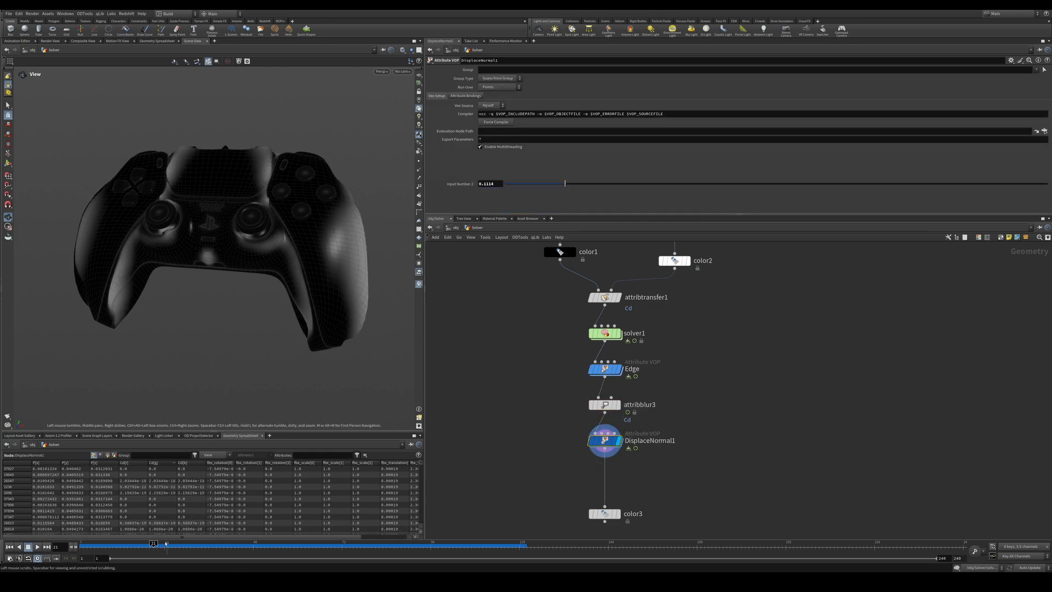
pyautogui.moveTo(166, 544); pyautogui.dragTo(212, 550)
# Display color3, scrub forward, and lower Input Number 2 of DisplaceNormal1 to about 0.10.
pyautogui.moveTo(620, 496); pyautogui.dragTo(630, 417, button='middle')
pyautogui.click(629, 436)
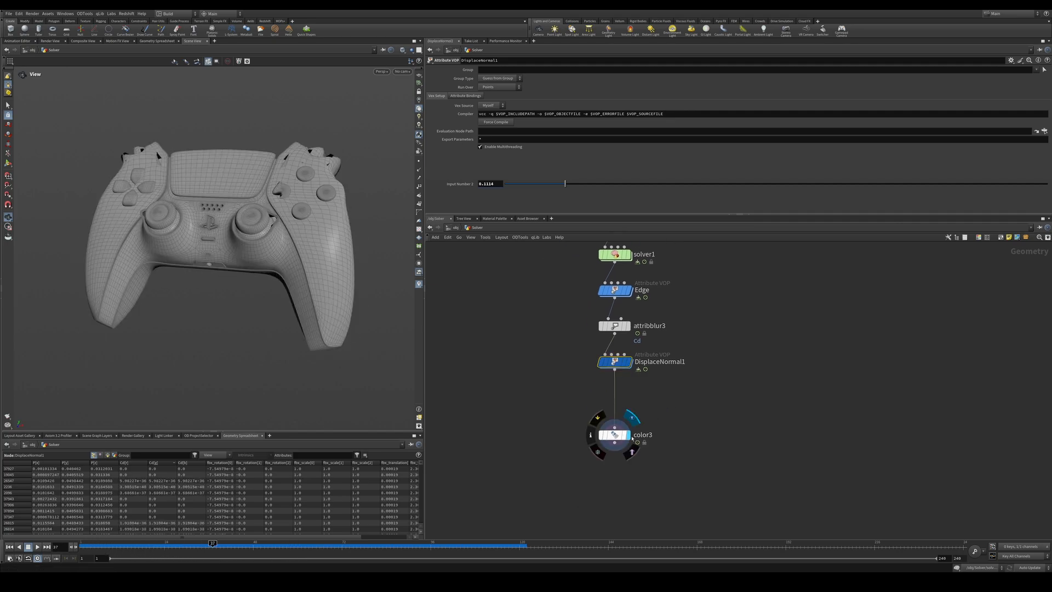
pyautogui.click(627, 436)
pyautogui.moveTo(213, 544); pyautogui.dragTo(250, 546)
pyautogui.click(609, 362)
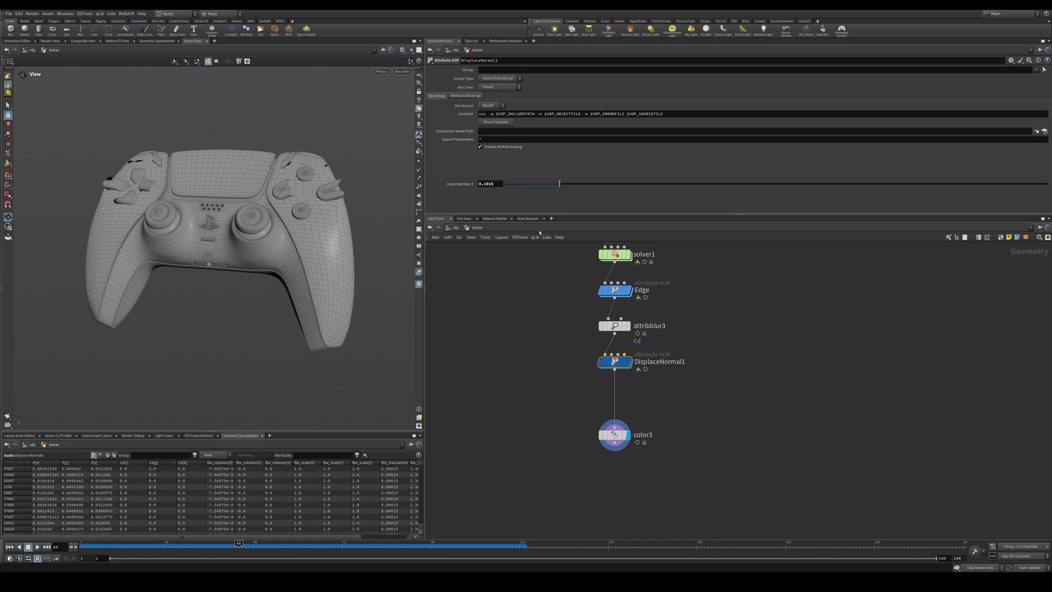
# Go up to the object level and enter the Mops_Spread geometry network.
pyautogui.click(457, 227)
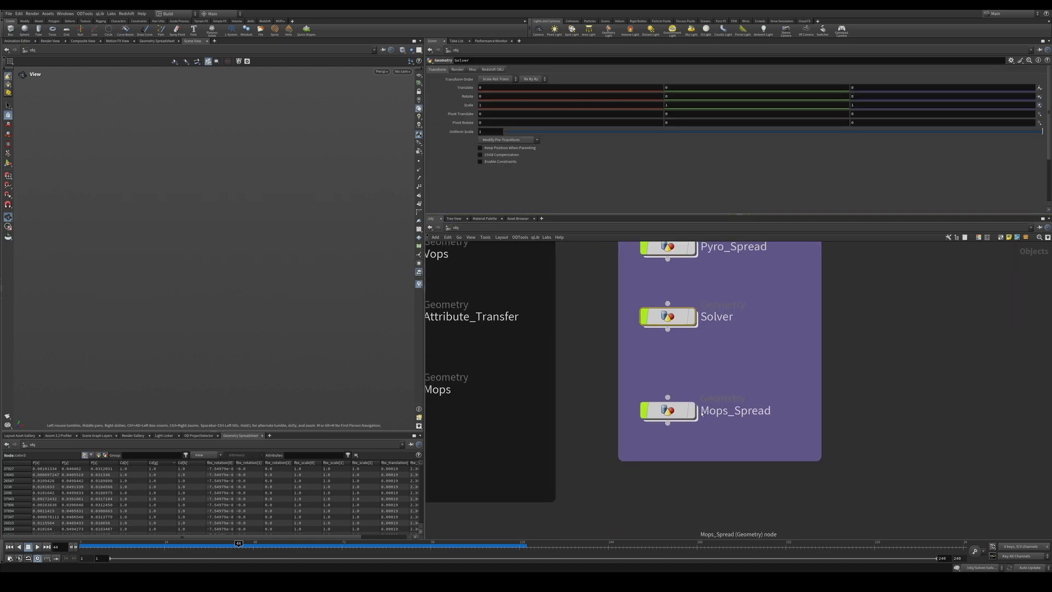
pyautogui.doubleClick(685, 412)
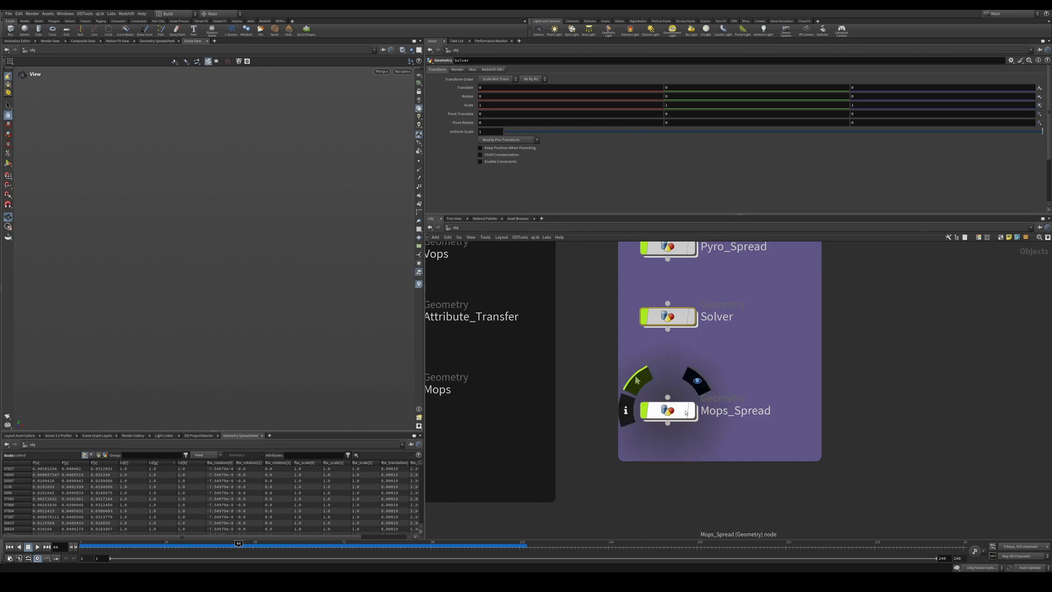
pyautogui.click(456, 228)
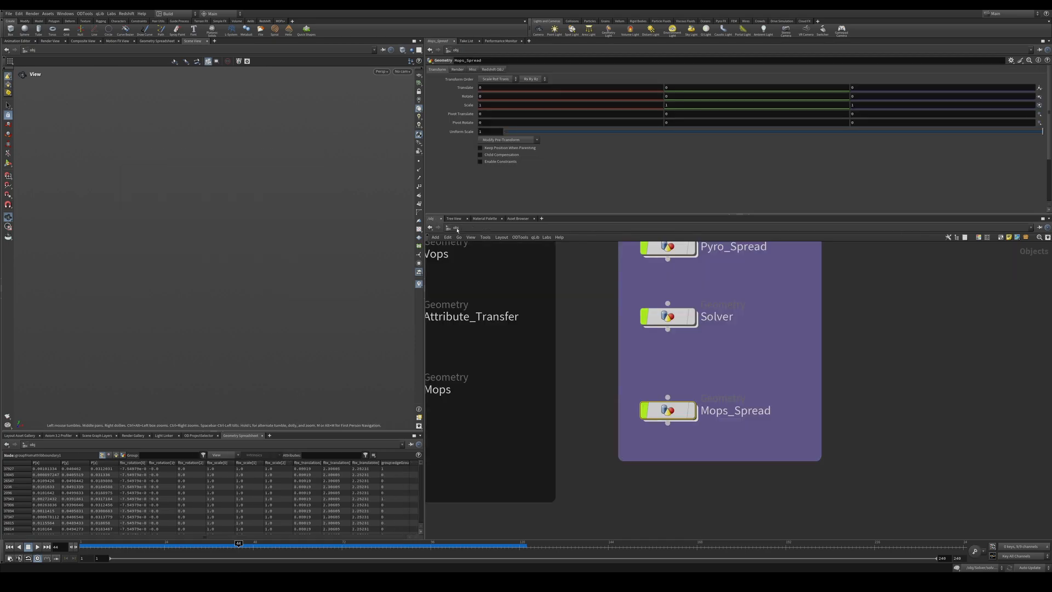
pyautogui.doubleClick(641, 412)
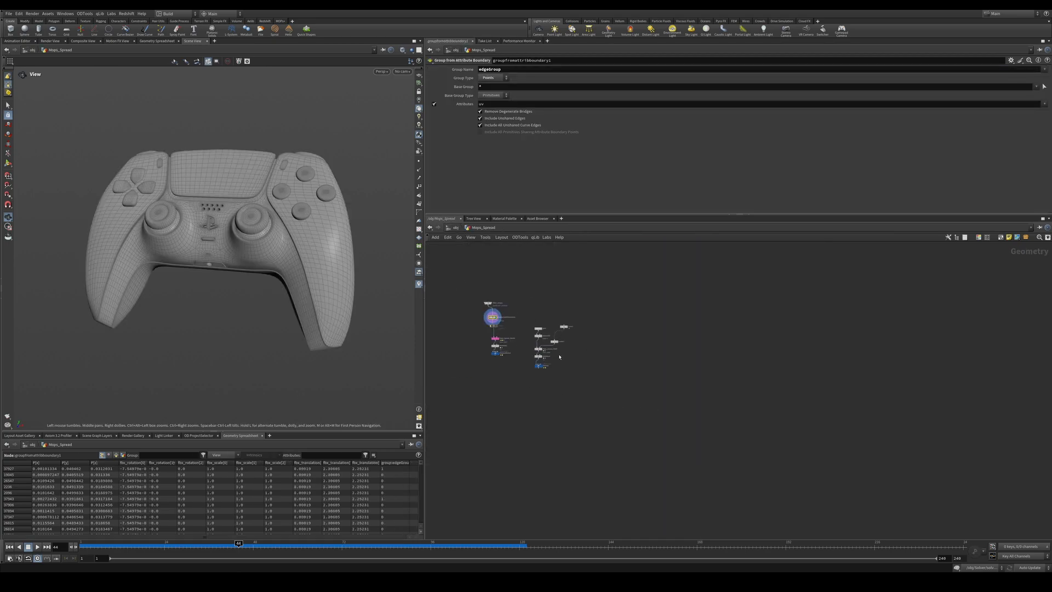
# Display object_merge1, line it up above groupfromattribboundary1 and return to the first frame.
pyautogui.scroll(8, 490, 303)
pyautogui.click(514, 318)
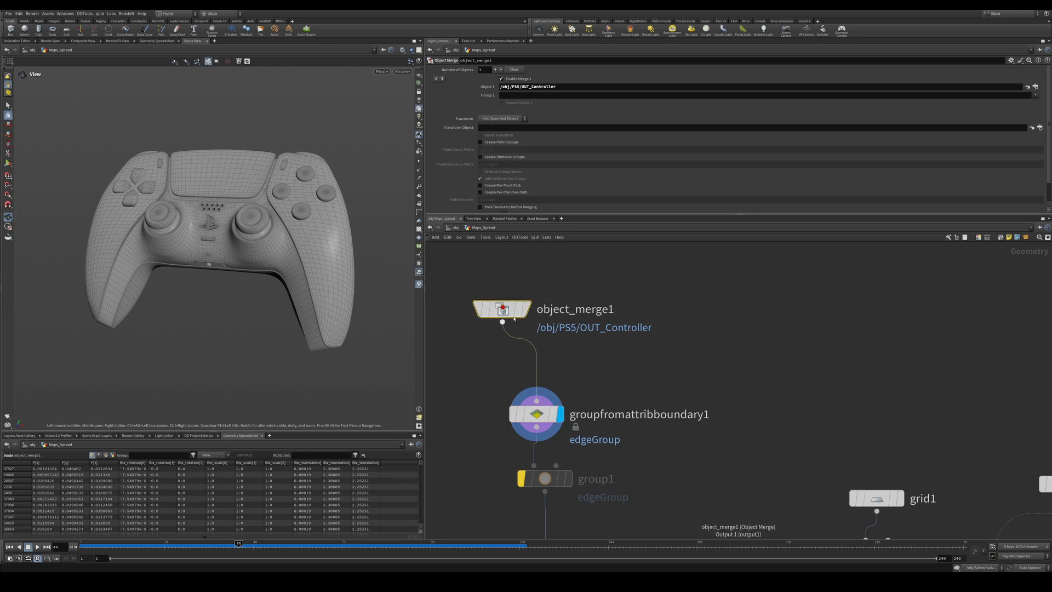
pyautogui.click(524, 309)
pyautogui.moveTo(617, 360); pyautogui.dragTo(673, 350, button='middle')
pyautogui.moveTo(543, 297); pyautogui.dragTo(578, 283)
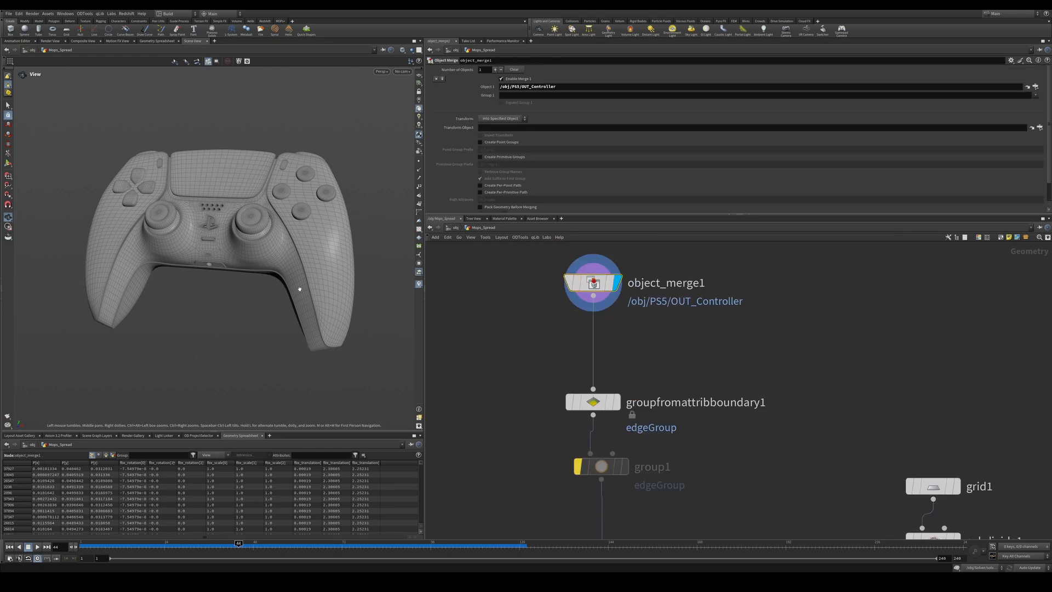
pyautogui.moveTo(300, 289); pyautogui.dragTo(295, 291)
pyautogui.hotkey('ctrl', 'Up')
# Delete groupfromattribboundary1 and insert a new Group from Attribute Boundary node between object_merge1 and group1.
pyautogui.moveTo(672, 360); pyautogui.dragTo(486, 427)
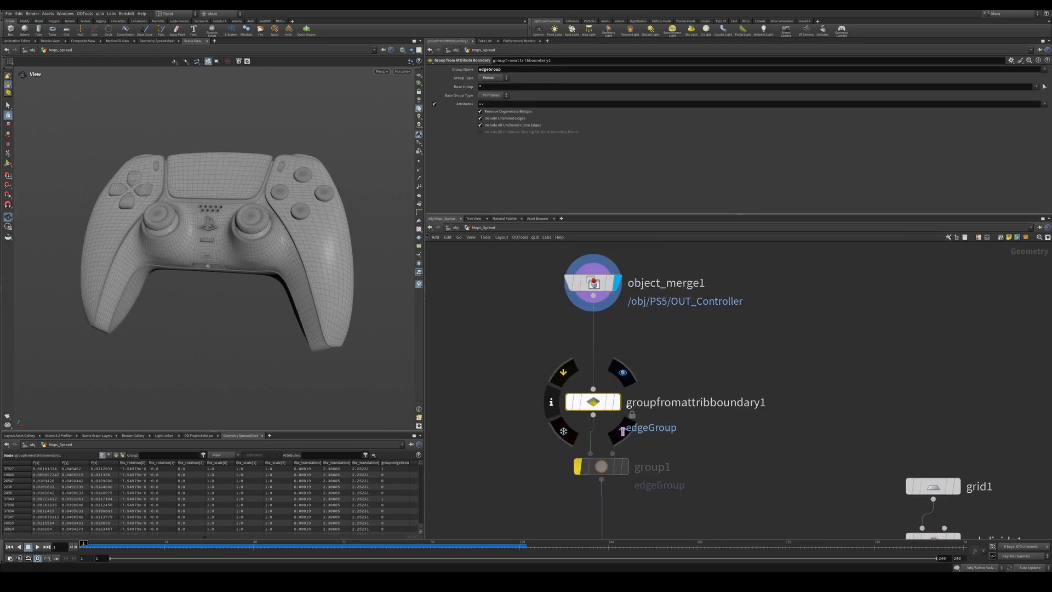
pyautogui.moveTo(585, 398); pyautogui.dragTo(634, 389)
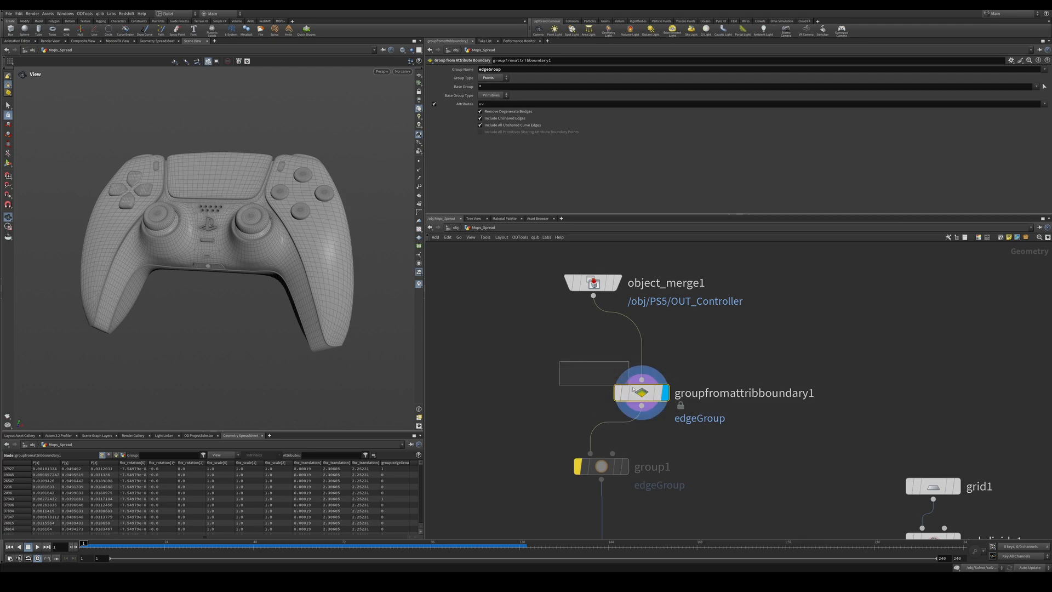
pyautogui.press('Delete')
pyautogui.press('Tab')
pyautogui.write('gr')
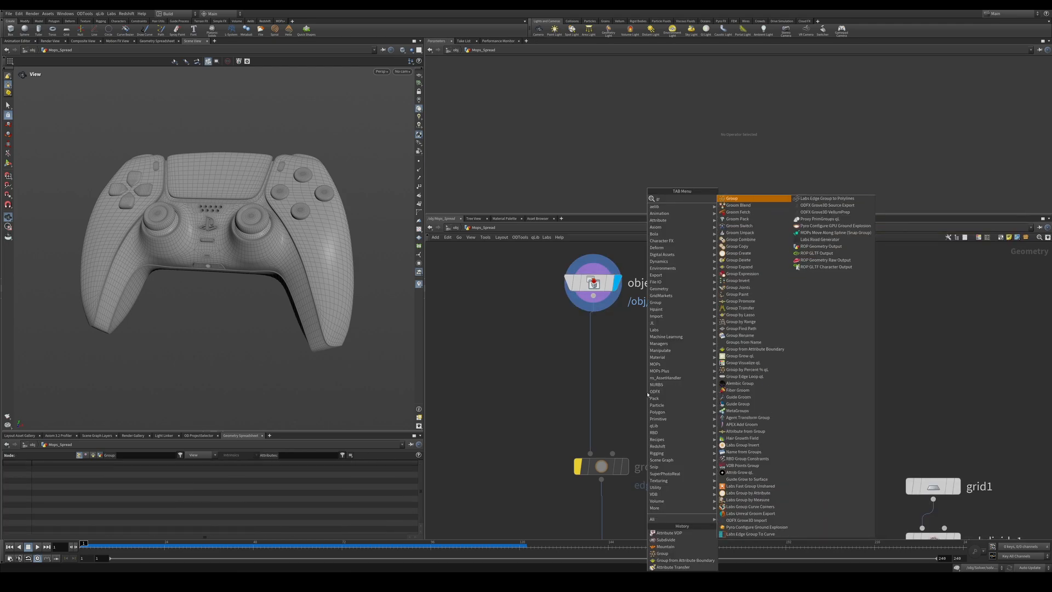
pyautogui.write('ou')
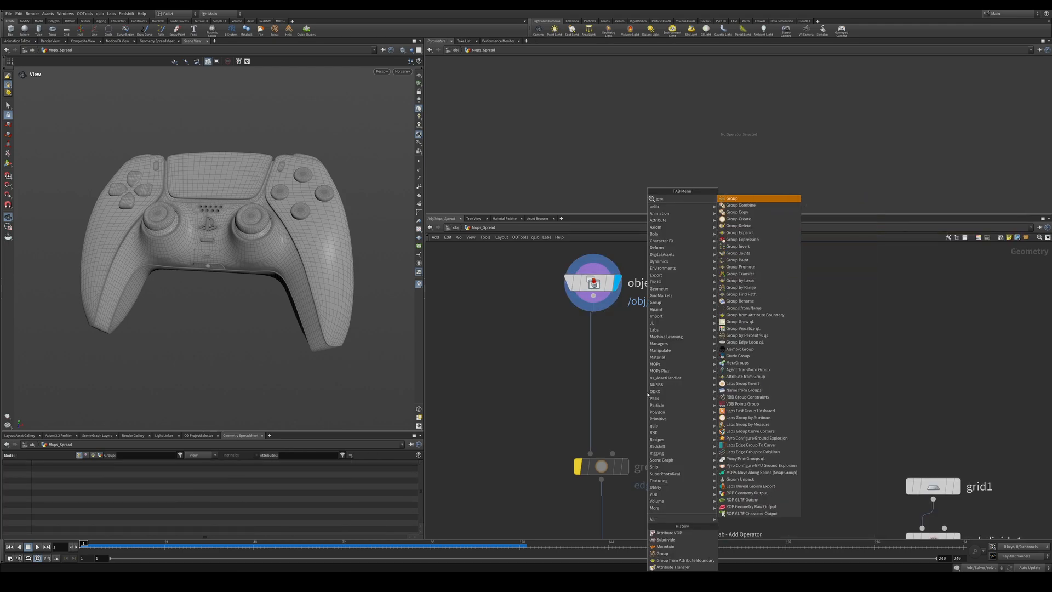
pyautogui.click(752, 315)
pyautogui.click(593, 381)
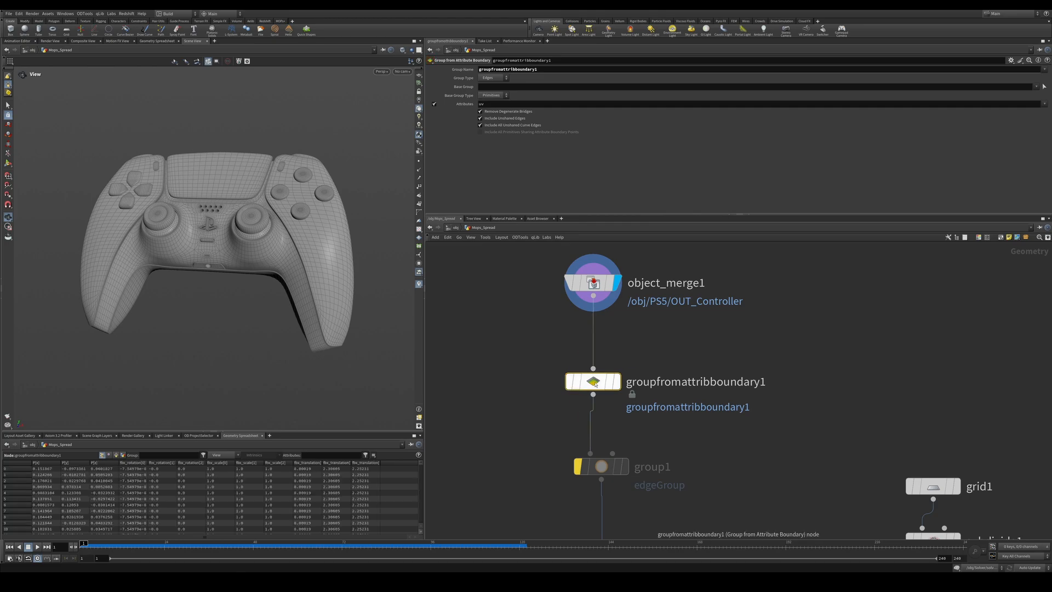
# Name the boundary group edgeGroup, set its group type to Points and its base group to *.
pyautogui.moveTo(539, 70); pyautogui.dragTo(404, 61)
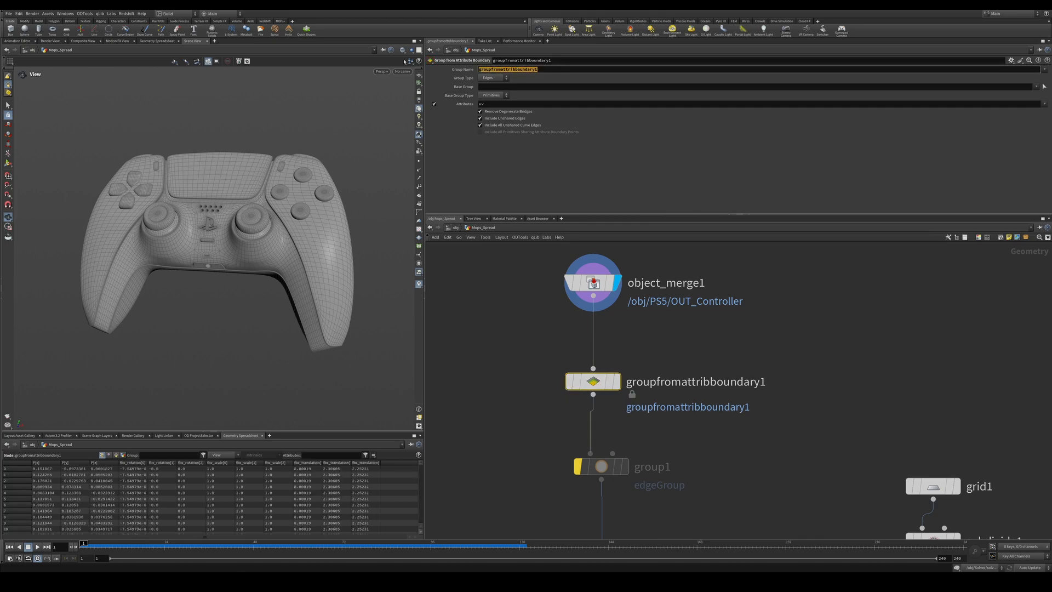
pyautogui.write('edgeGroup')
pyautogui.click(490, 78)
pyautogui.click(485, 88)
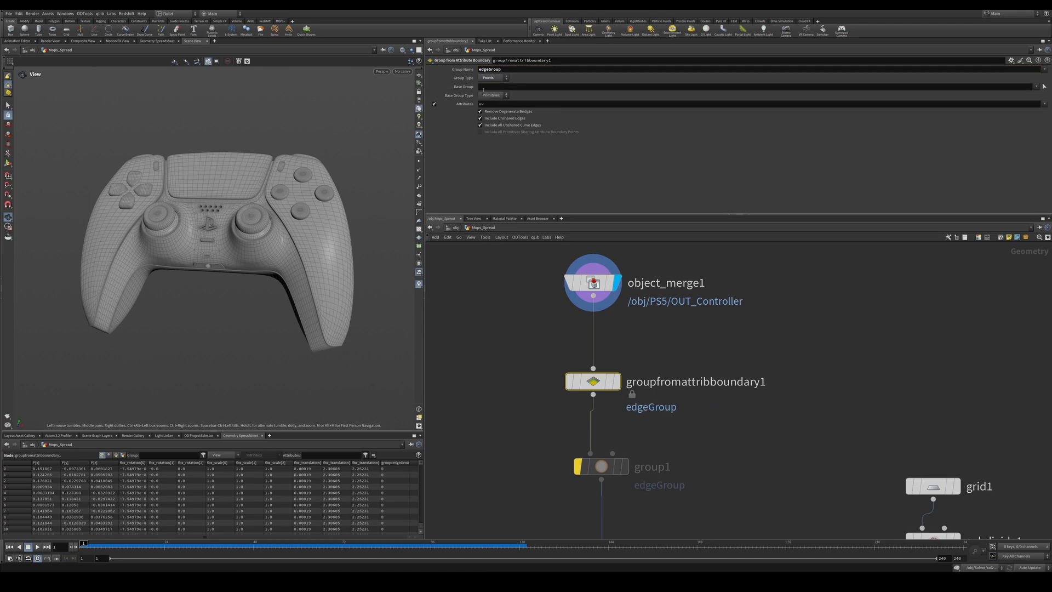
pyautogui.click(491, 88)
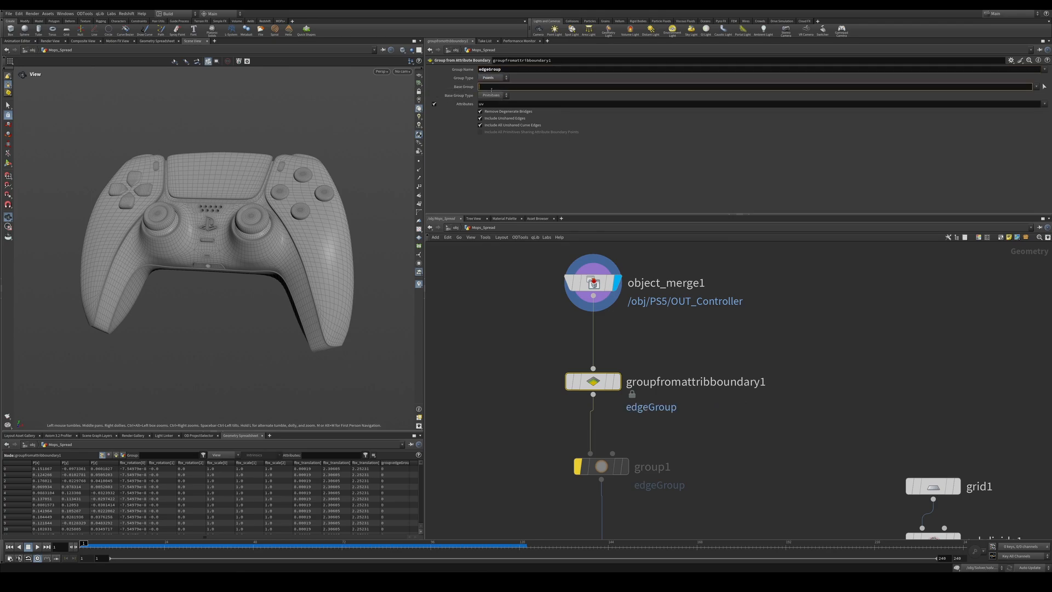
pyautogui.write('*')
pyautogui.press('Return')
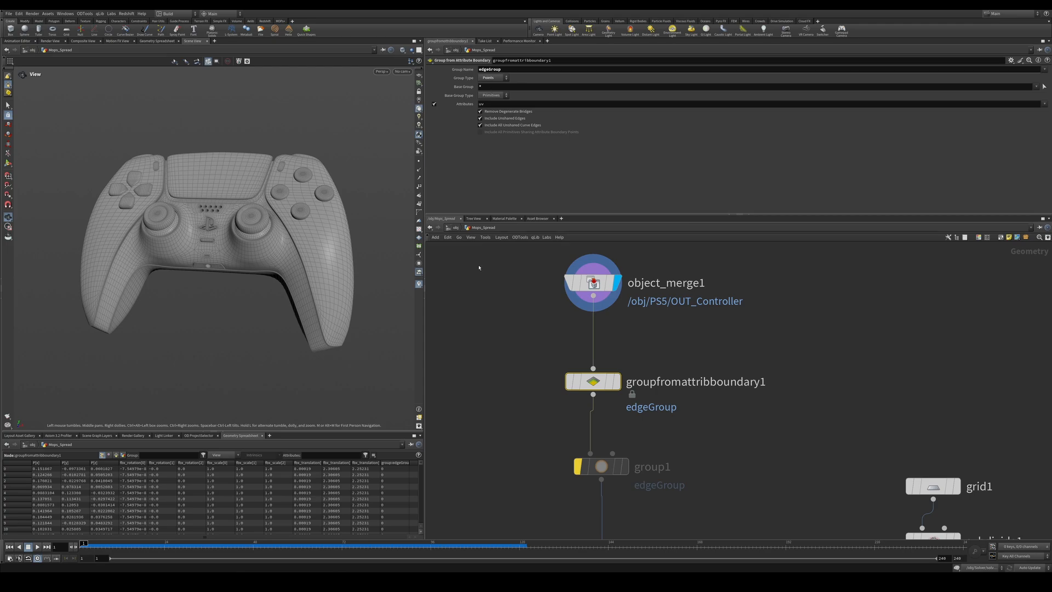
# Display groupfromattribboundary1 and highlight the edgeGroup points on the controller in the viewport.
pyautogui.click(617, 382)
pyautogui.press('s')
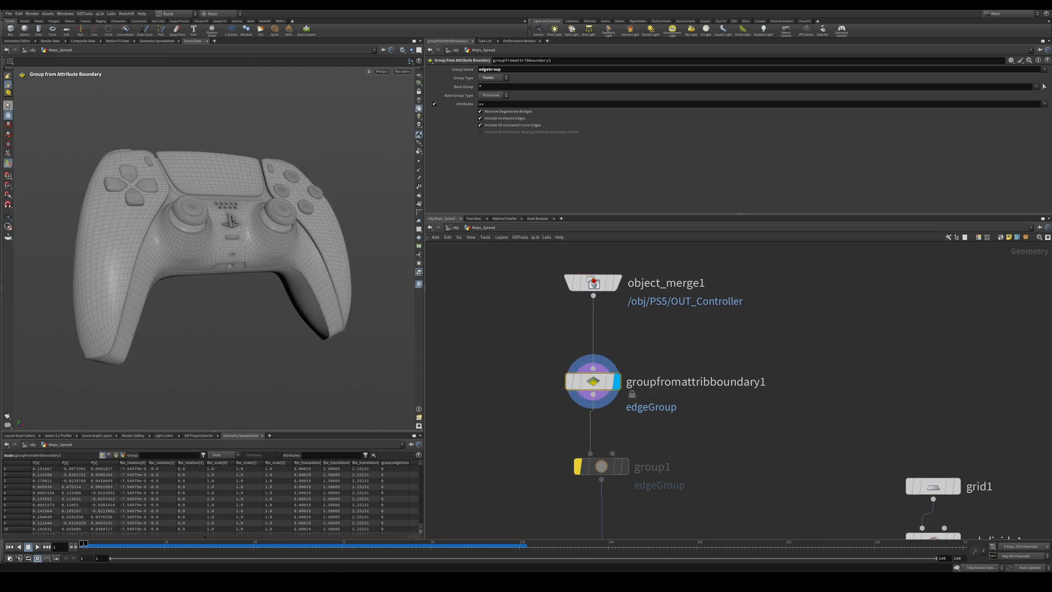
pyautogui.moveTo(253, 235)
pyautogui.keyDown('alt'); pyautogui.mouseDown()
pyautogui.moveTo(191, 241)
pyautogui.moveTo(279, 244)
pyautogui.moveTo(241, 247)
pyautogui.mouseUp(); pyautogui.keyUp('alt')
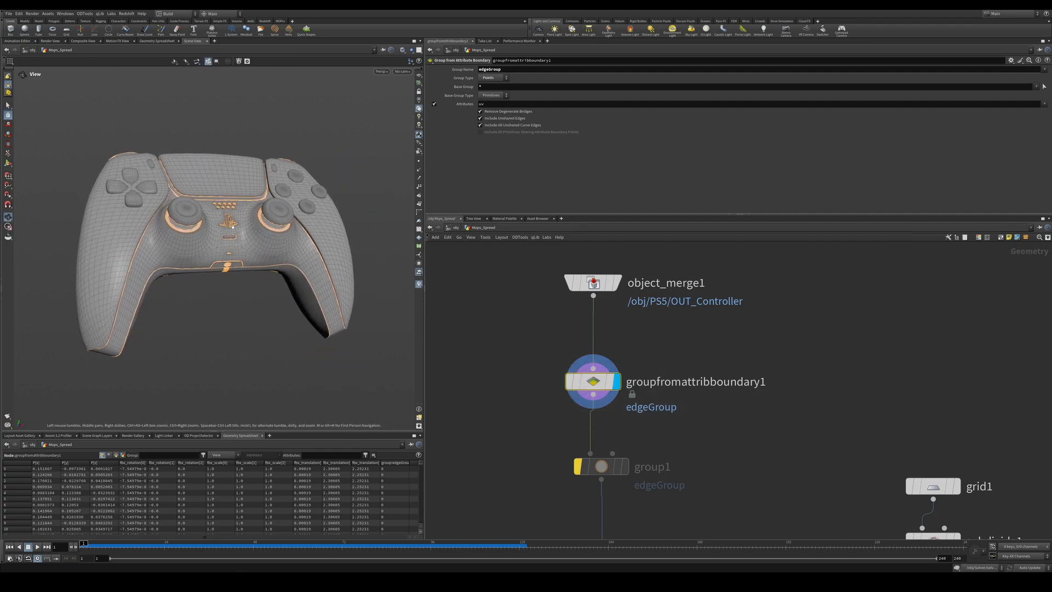
pyautogui.moveTo(650, 405); pyautogui.dragTo(650, 337, button='middle')
pyautogui.moveTo(646, 470); pyautogui.dragTo(629, 376, button='middle')
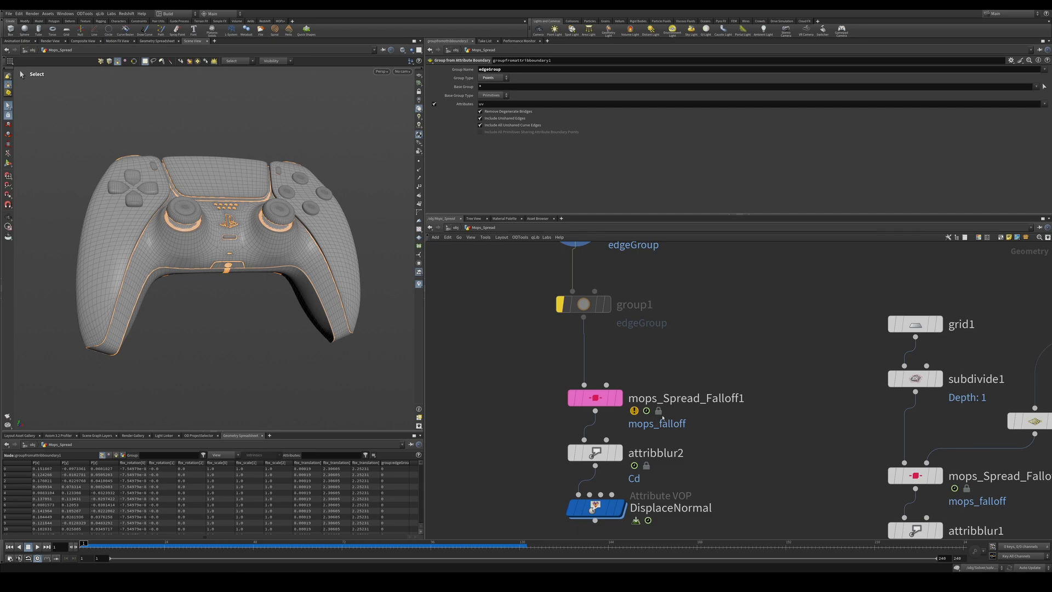
# Display mops_Spread_Falloff1, check its Start Point Group and Animate settings, and scrub to frame 24 to preview the spread.
pyautogui.click(595, 397)
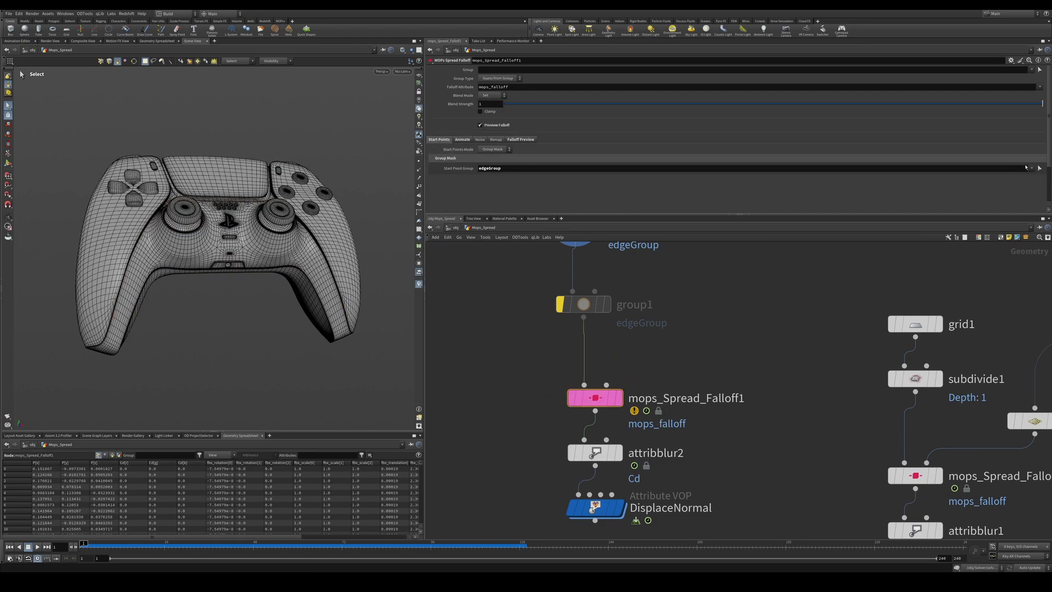
pyautogui.click(1031, 168)
pyautogui.click(618, 397)
pyautogui.click(463, 139)
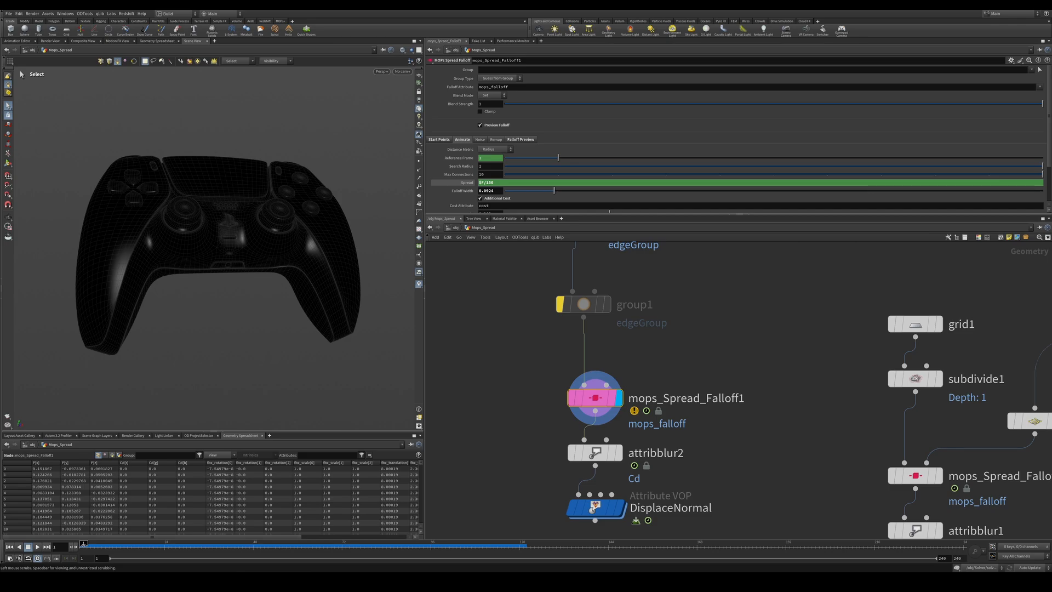
pyautogui.moveTo(83, 544); pyautogui.dragTo(164, 544)
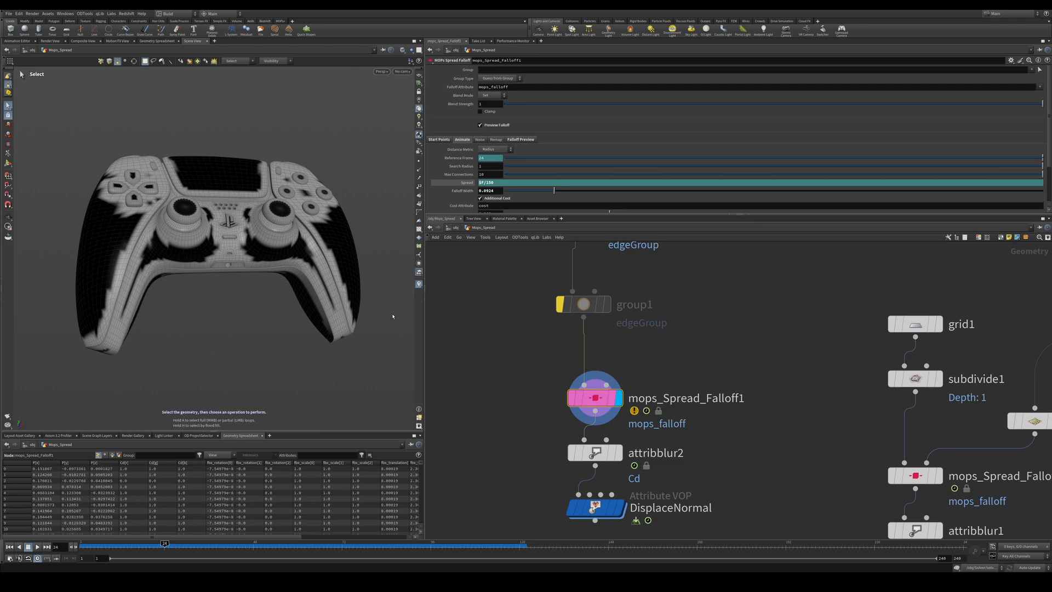
# Bypass groupfromattribboundary1, return to the first frame and enable the group1 node.
pyautogui.press('Escape')
pyautogui.moveTo(392, 316); pyautogui.dragTo(314, 252)
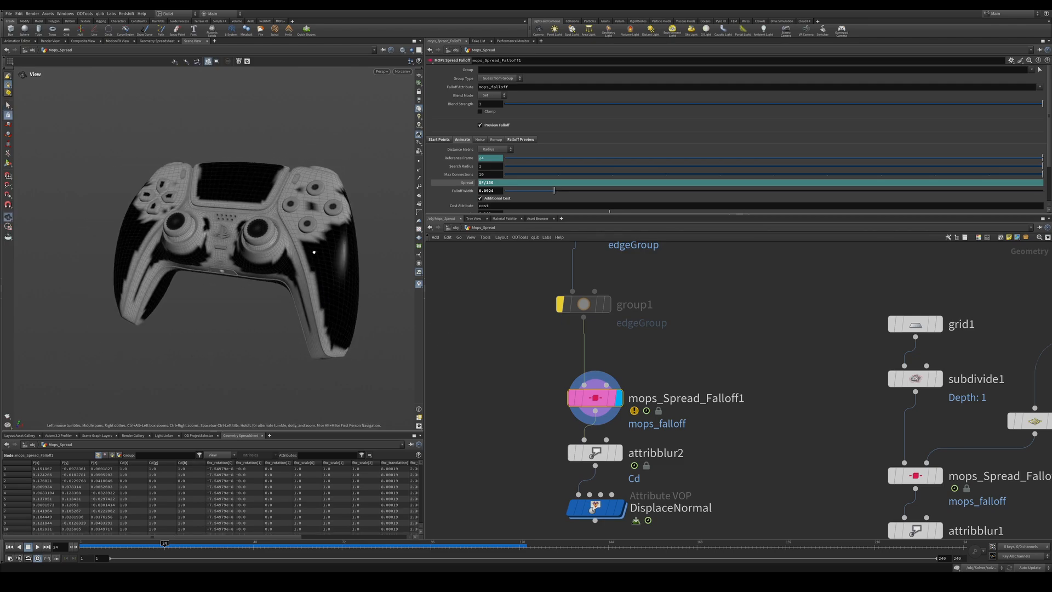
pyautogui.press('s')
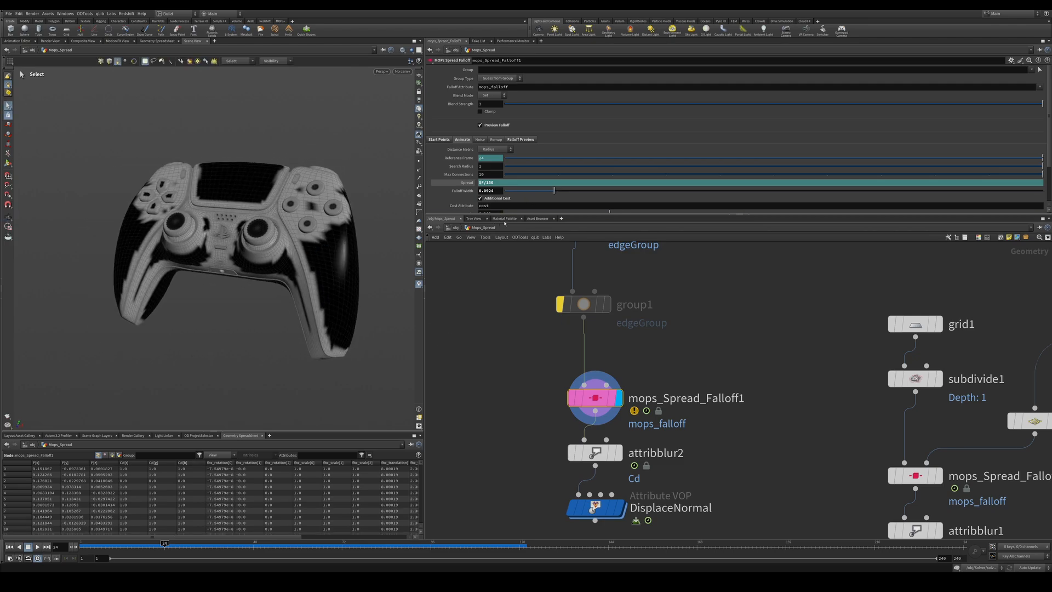
pyautogui.moveTo(656, 264); pyautogui.dragTo(679, 357, button='middle')
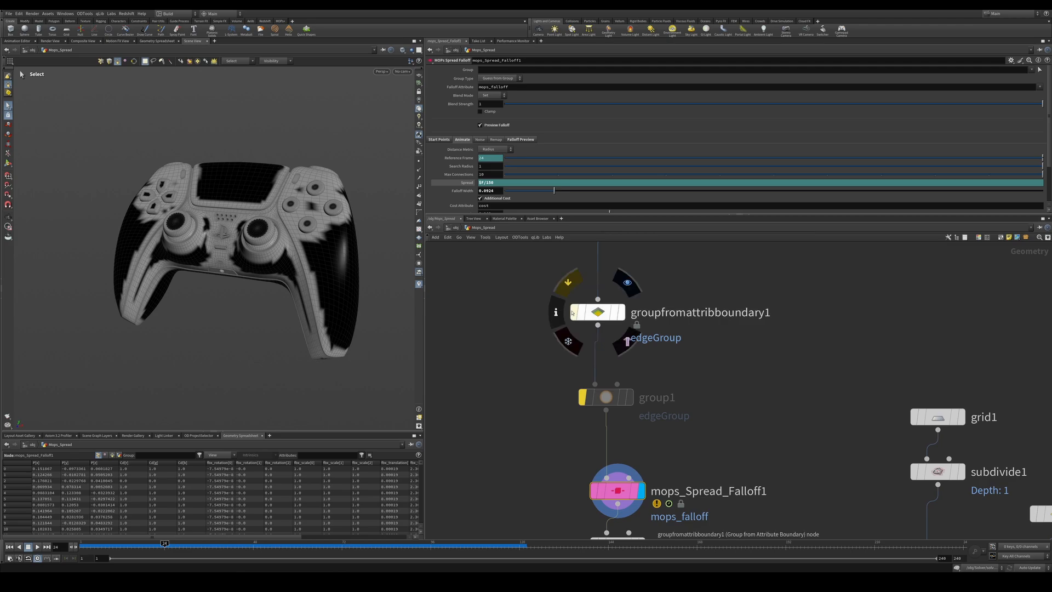
pyautogui.click(574, 312)
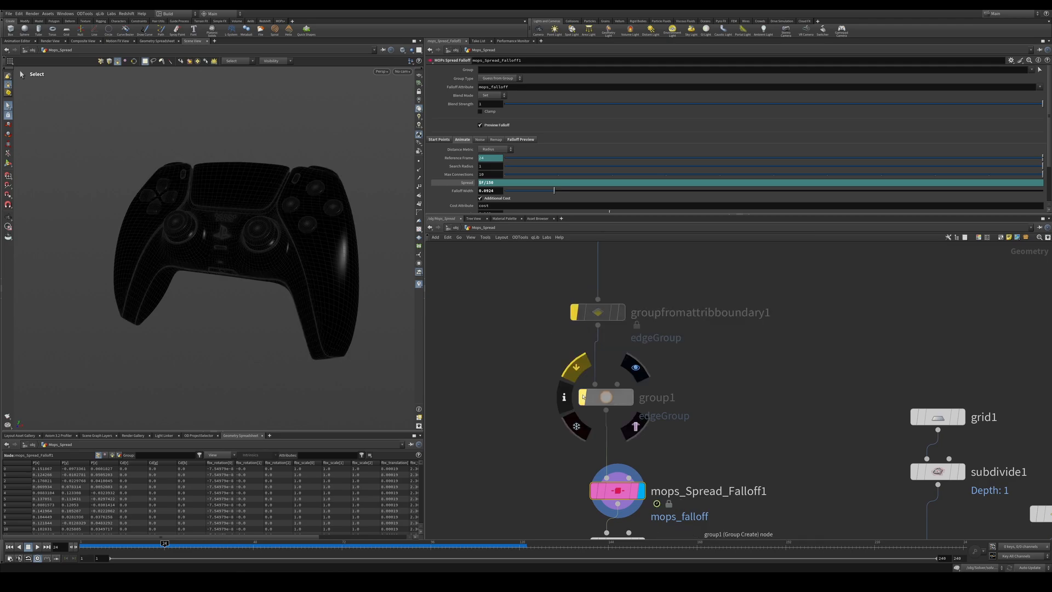
pyautogui.click(9, 546)
pyautogui.click(583, 397)
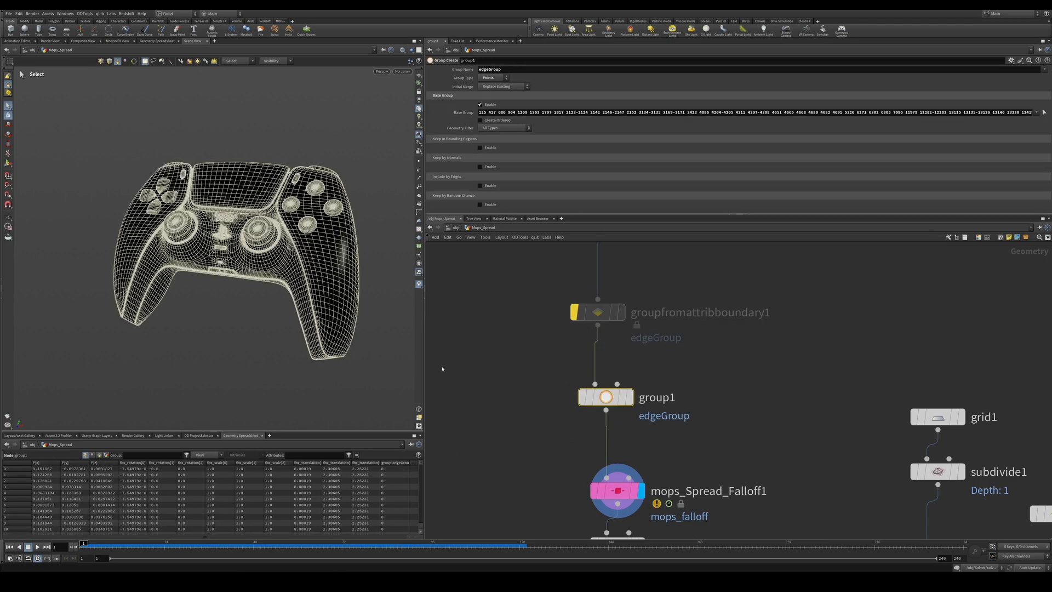
# Display group1 and reselect its Base Group as points along the outer edges of both controller grips.
pyautogui.press('Escape')
pyautogui.moveTo(314, 272); pyautogui.dragTo(351, 263)
pyautogui.scroll(-2, 351, 263)
pyautogui.moveTo(351, 263); pyautogui.dragTo(365, 216, button='middle')
pyautogui.press('s')
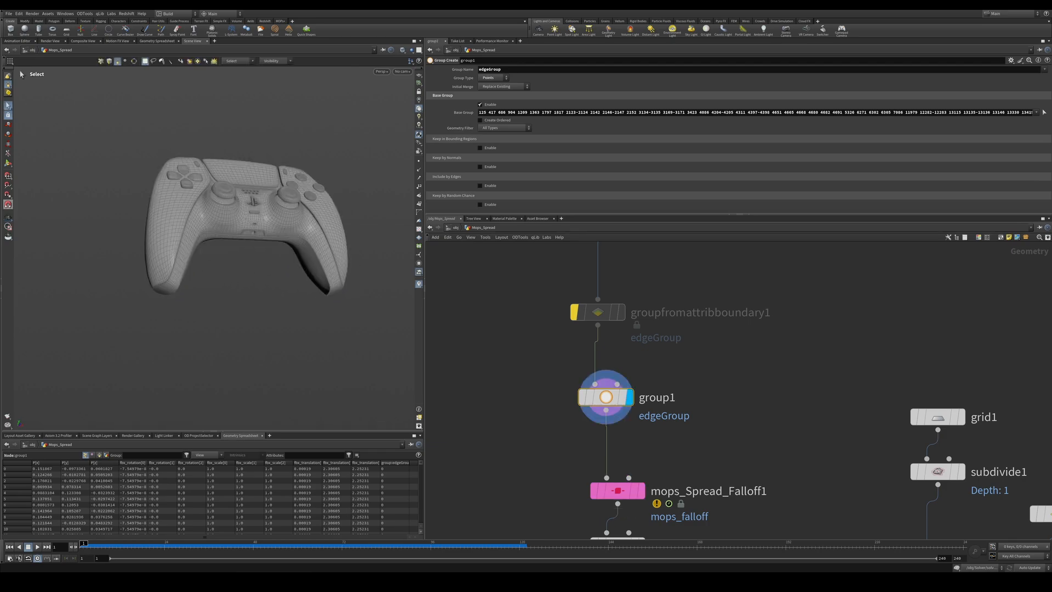
pyautogui.click(8, 163)
pyautogui.keyDown('alt'); pyautogui.moveTo(230, 230); pyautogui.dragTo(260, 241); pyautogui.keyUp('alt')
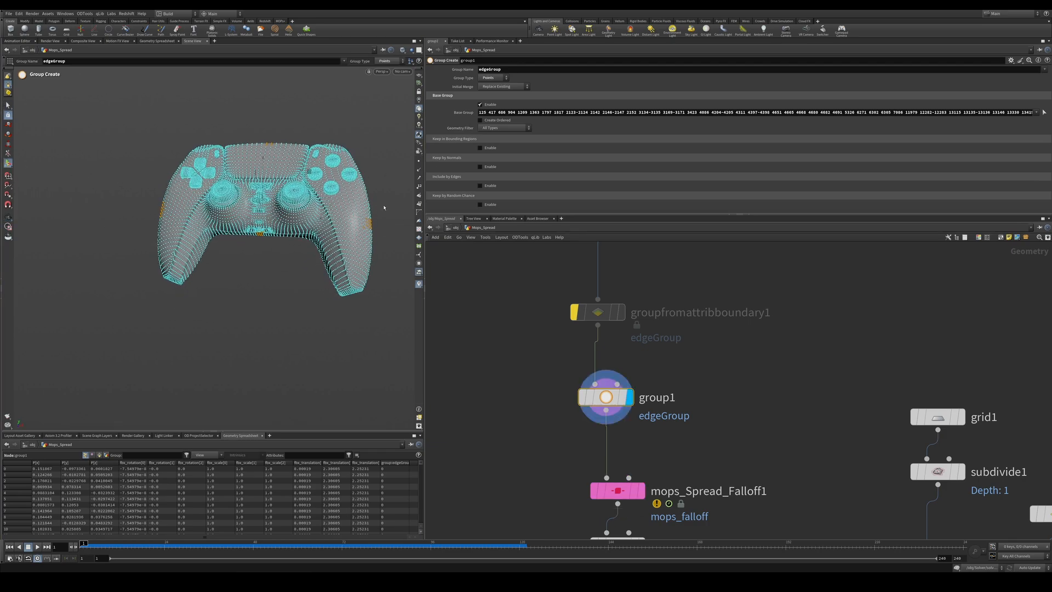
pyautogui.click(1044, 112)
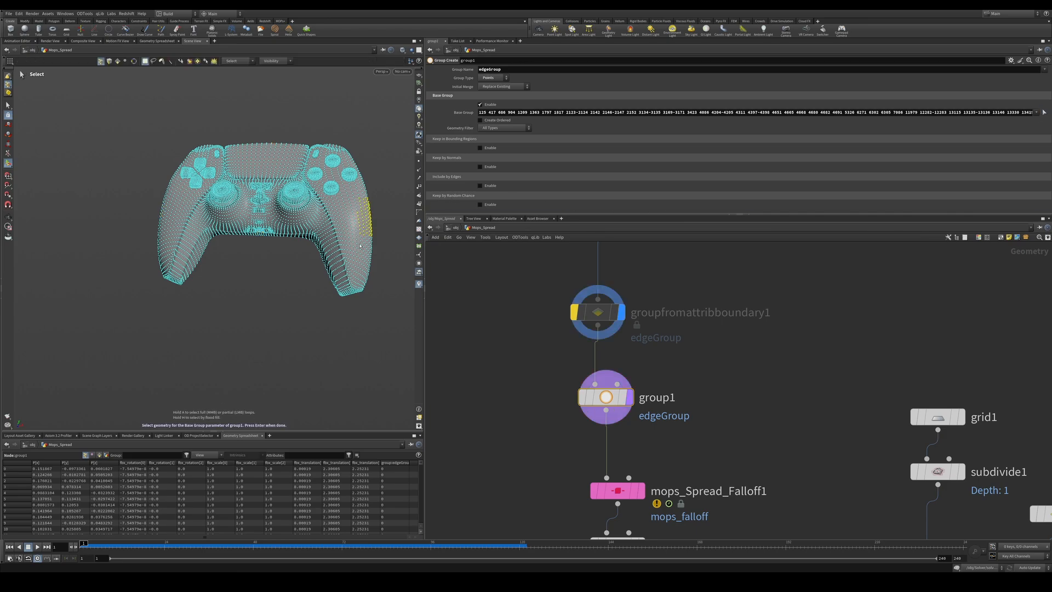
pyautogui.keyDown('shift'); pyautogui.moveTo(161, 181); pyautogui.dragTo(171, 201); pyautogui.keyUp('shift')
pyautogui.press('Return')
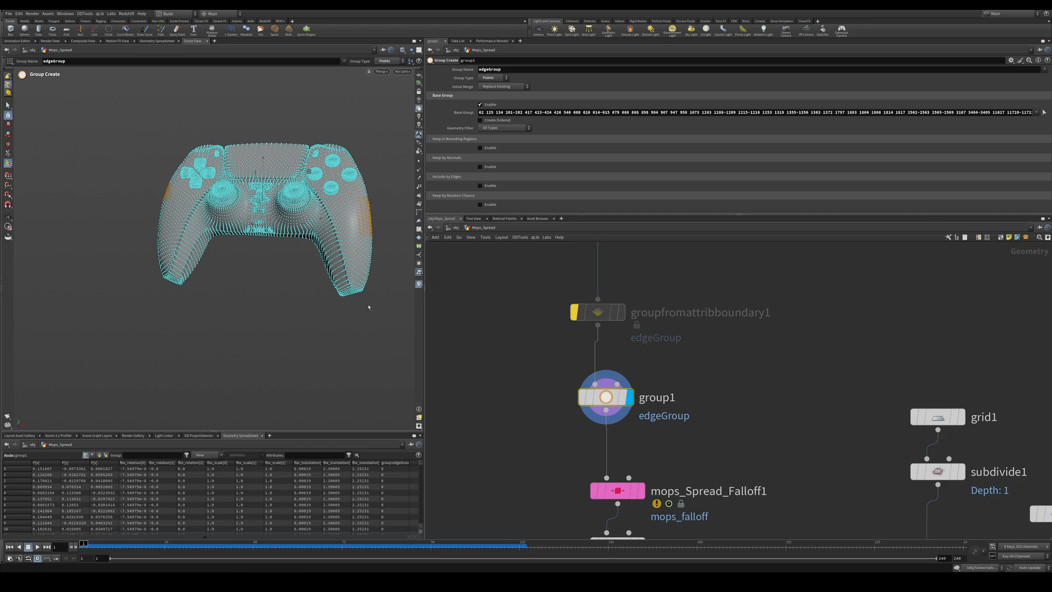
# Check the Start Point Group of mops_Spread_Falloff1, display the node and scrub the timeline to preview the spread.
pyautogui.moveTo(669, 470); pyautogui.dragTo(664, 402, button='middle')
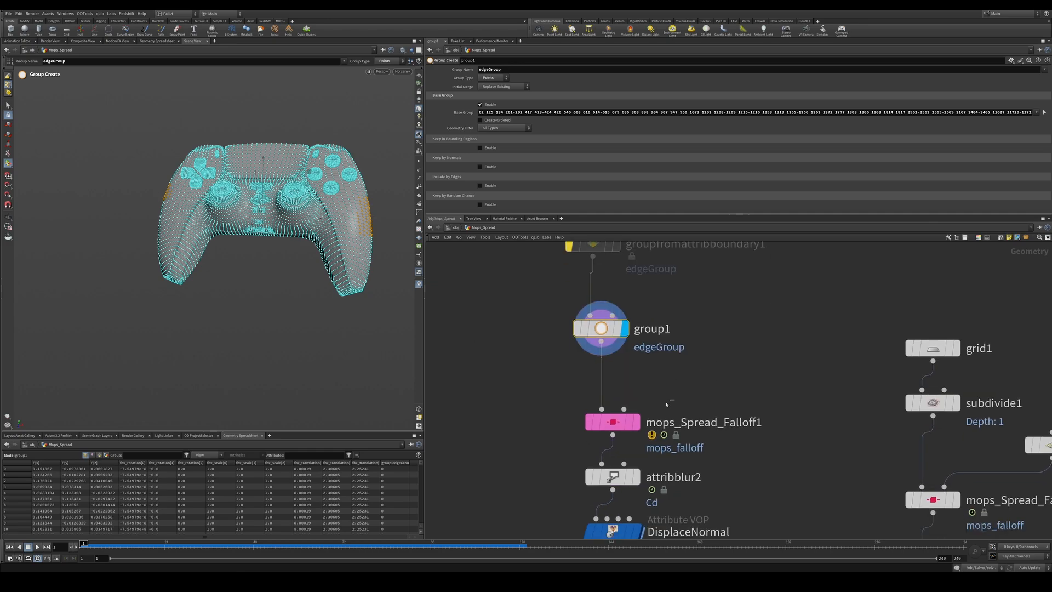
pyautogui.click(613, 422)
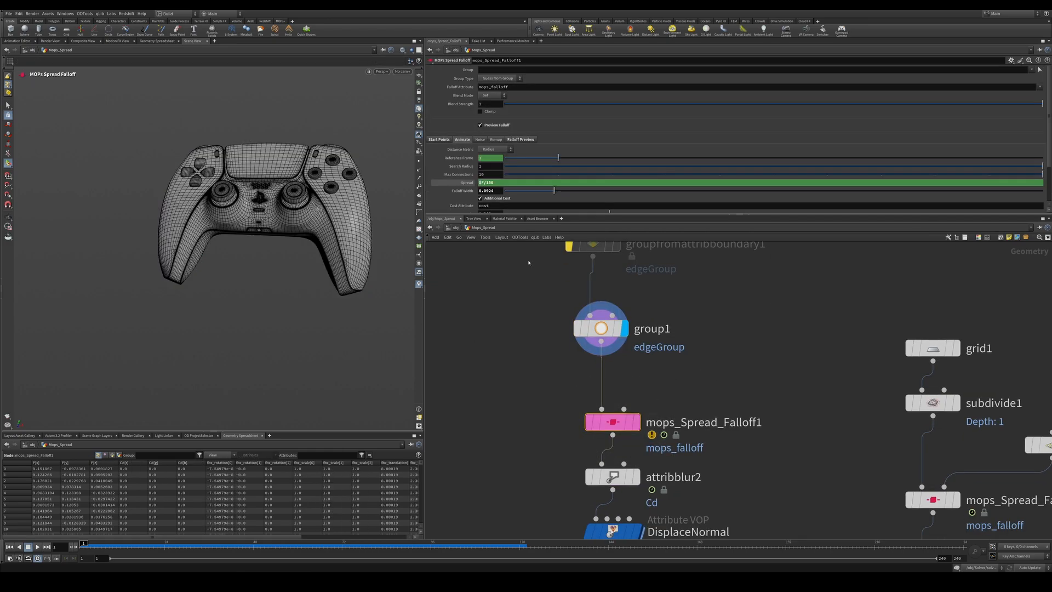
pyautogui.click(440, 140)
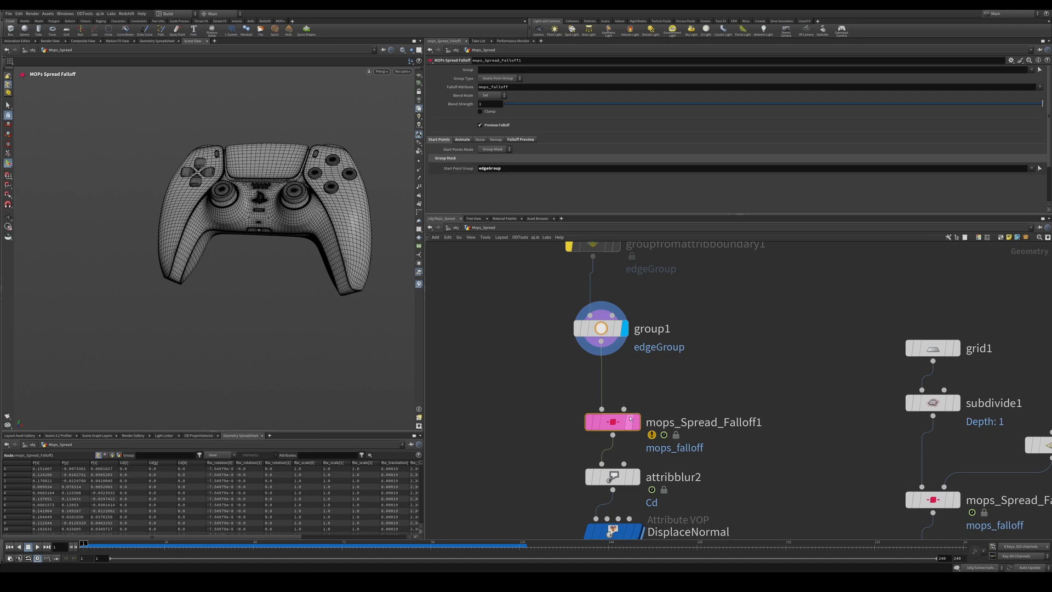
pyautogui.click(630, 418)
pyautogui.moveTo(88, 544); pyautogui.dragTo(420, 541)
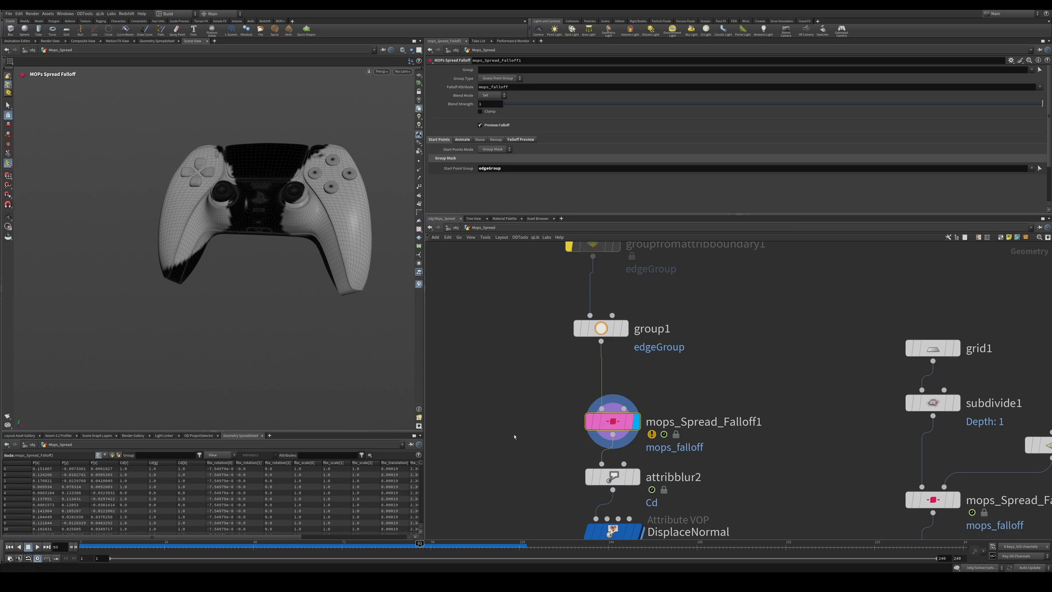
# Try groupfromattribboundary1 in place of group1 as the spread source, preview it at frame 18 and switch back to group1.
pyautogui.moveTo(514, 437); pyautogui.dragTo(537, 514, button='middle')
pyautogui.click(601, 406)
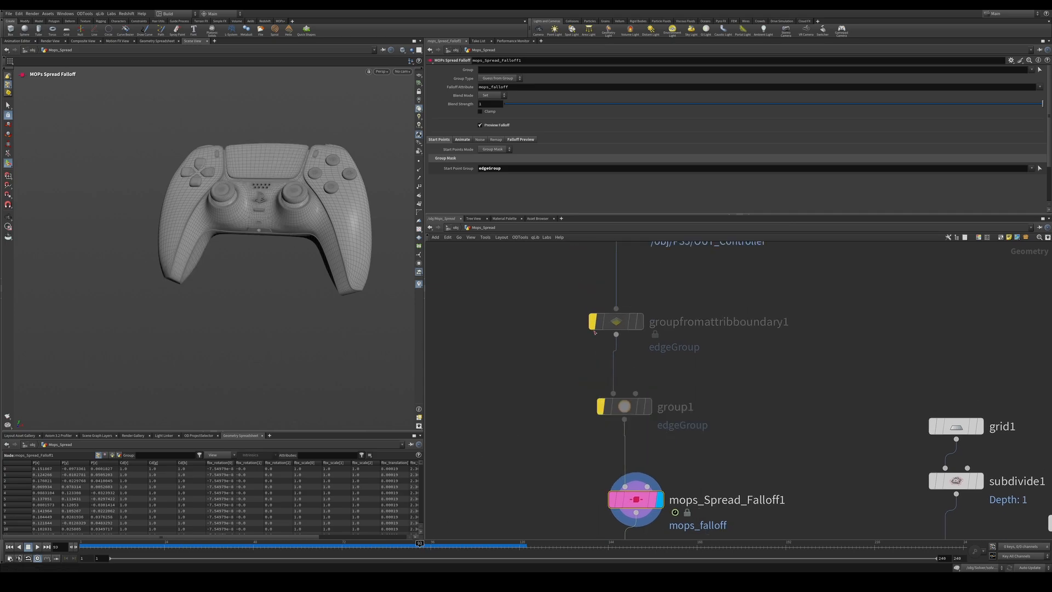
pyautogui.click(593, 322)
pyautogui.click(616, 322)
pyautogui.moveTo(150, 544)
pyautogui.mouseDown()
pyautogui.moveTo(264, 543)
pyautogui.moveTo(142, 543)
pyautogui.mouseUp()
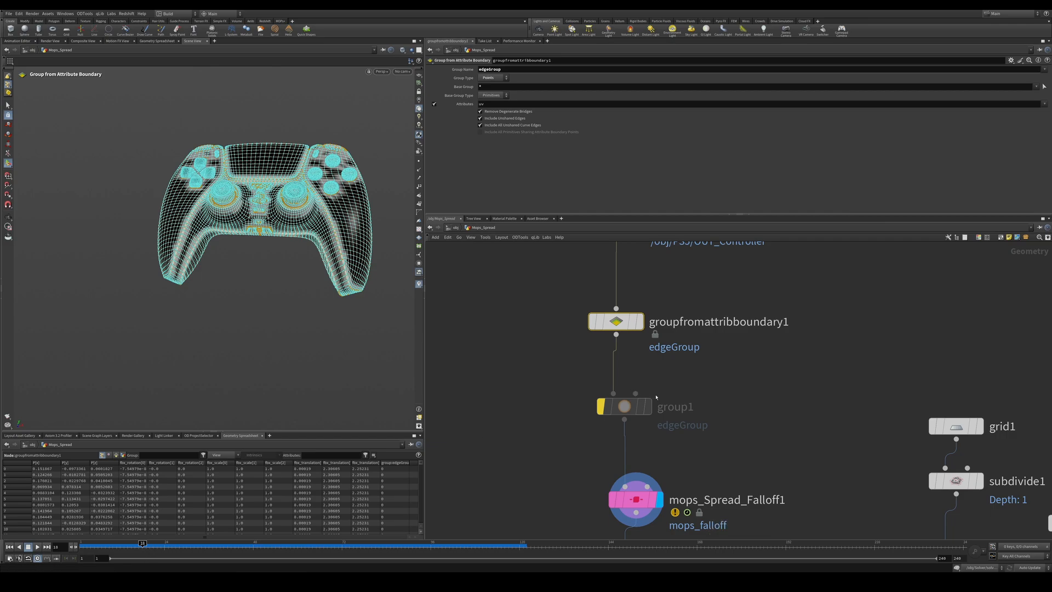
pyautogui.click(592, 321)
pyautogui.click(602, 406)
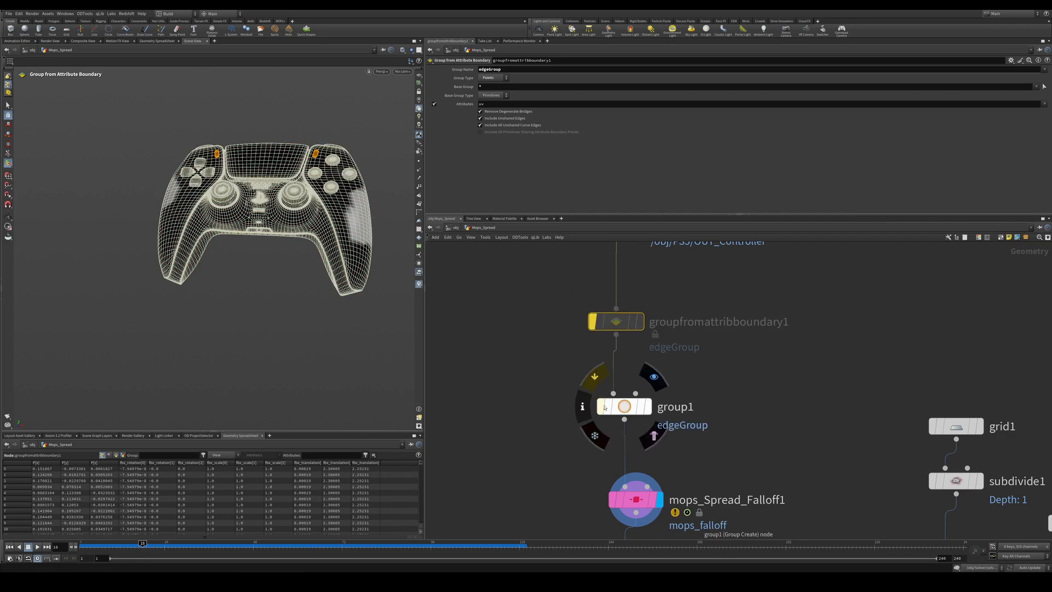
# Preview the group1 spread through attribblur2, display DisplaceNormal and scrub to frame 114 to view the displacement.
pyautogui.click(624, 407)
pyautogui.moveTo(252, 543); pyautogui.dragTo(359, 544)
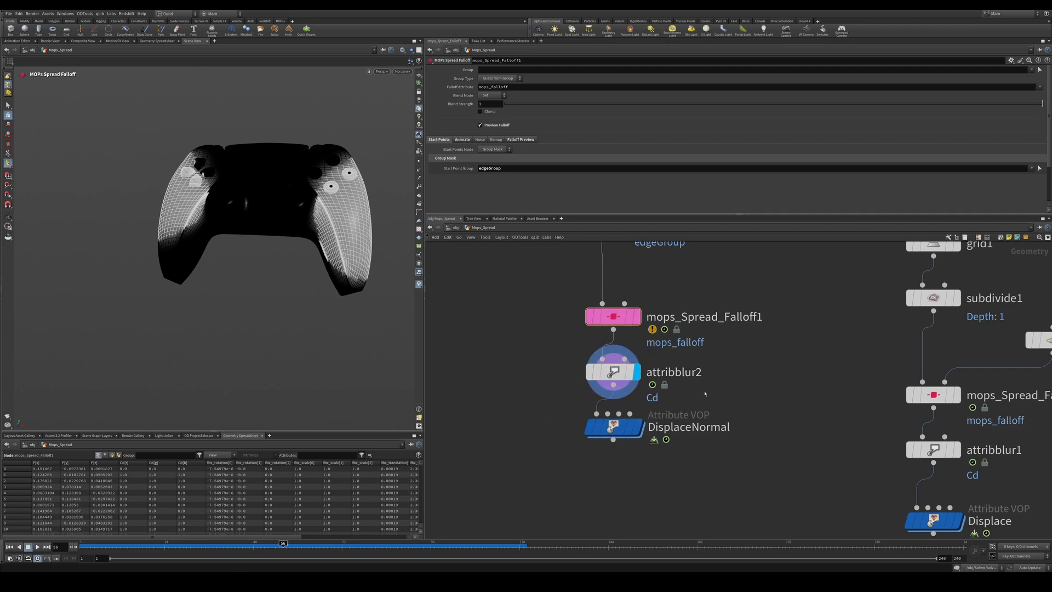
pyautogui.click(638, 429)
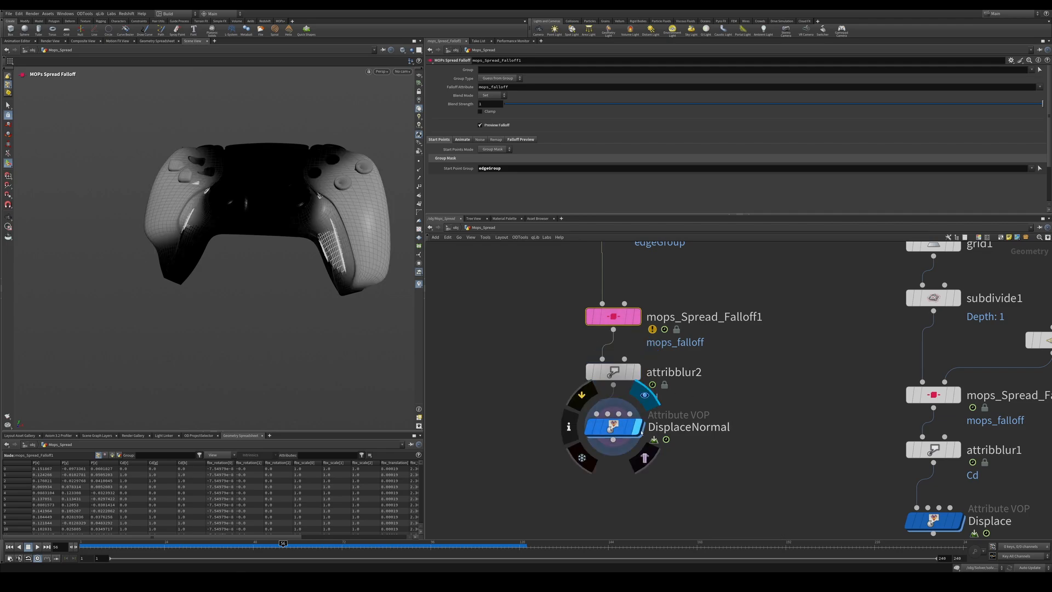
pyautogui.click(621, 433)
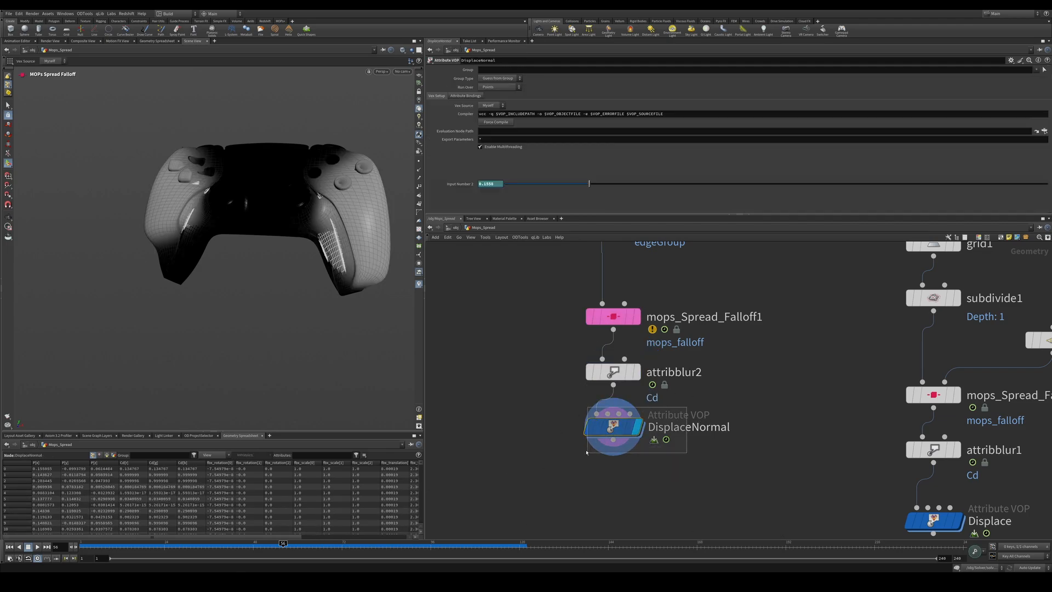
pyautogui.moveTo(181, 546); pyautogui.dragTo(497, 547)
pyautogui.moveTo(620, 356); pyautogui.dragTo(595, 450, button='middle')
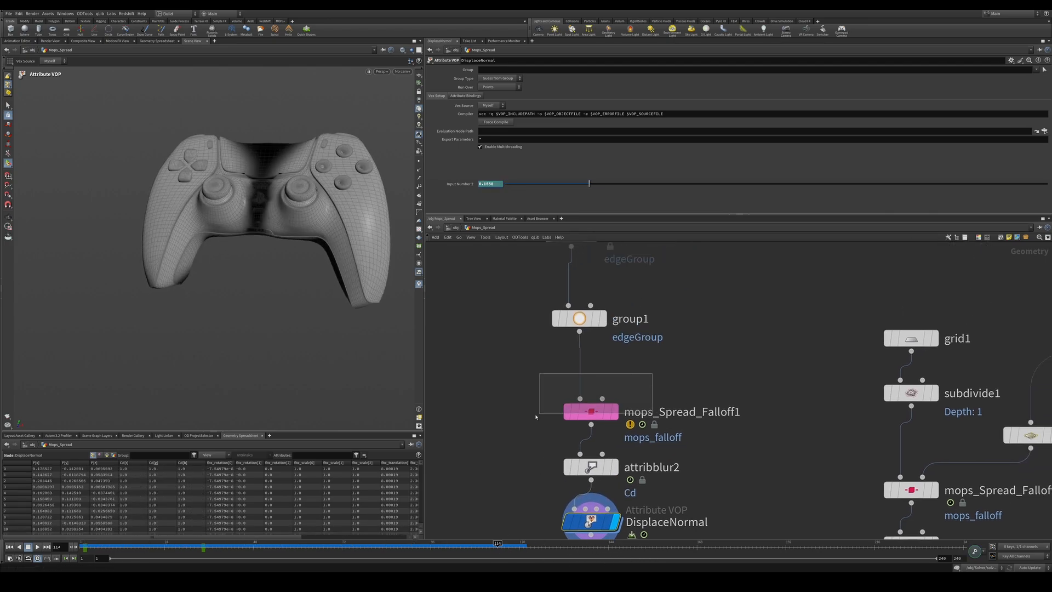
# Set the Start Points Mode of mops_Spread_Falloff1 to Attribute, keeping mops_falloff as the attribute name.
pyautogui.click(597, 410)
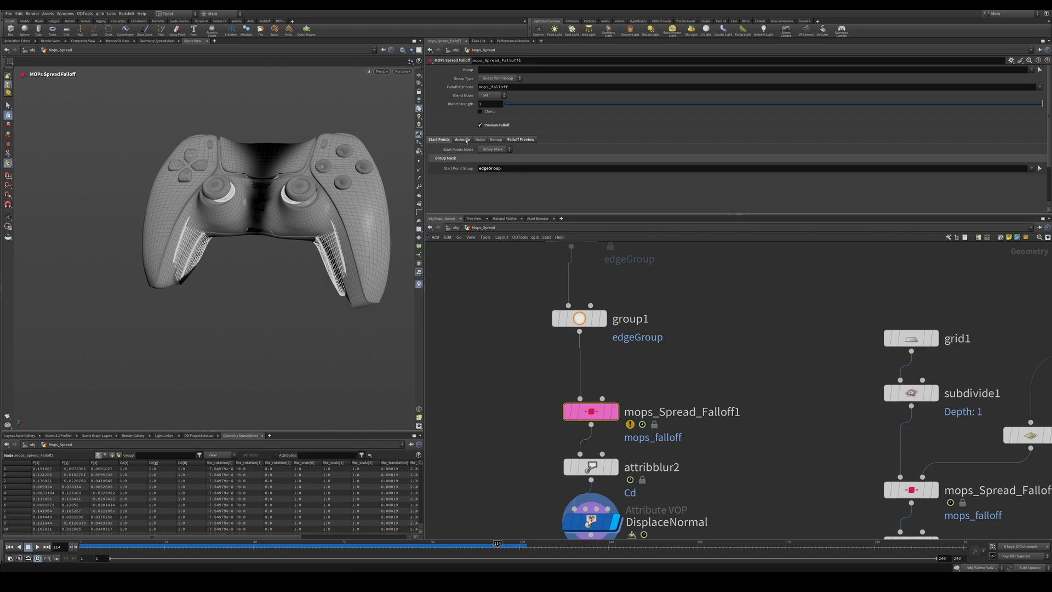
pyautogui.click(493, 149)
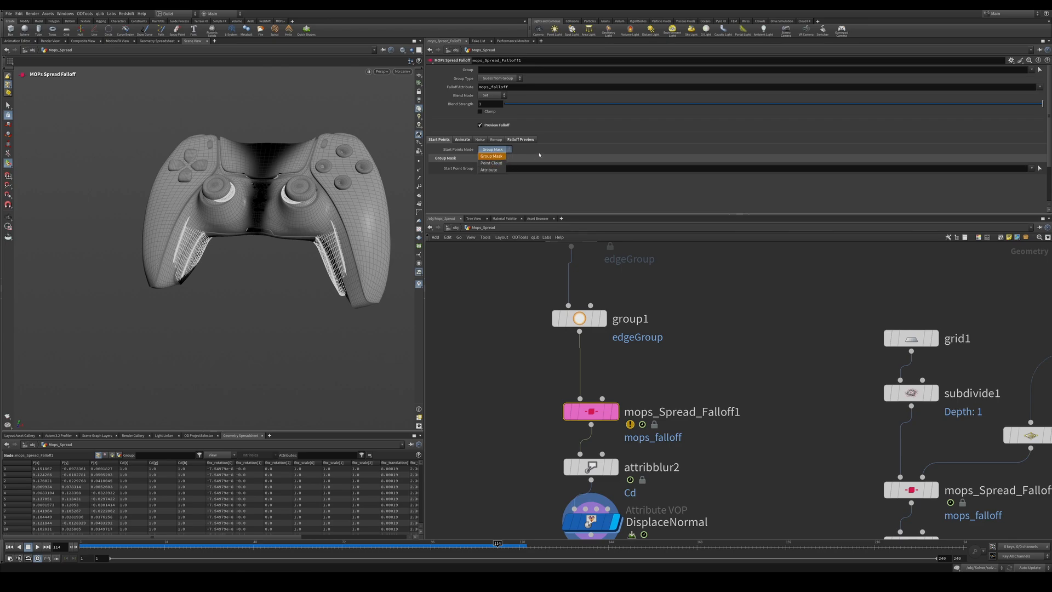
pyautogui.click(539, 155)
pyautogui.click(494, 151)
pyautogui.click(501, 171)
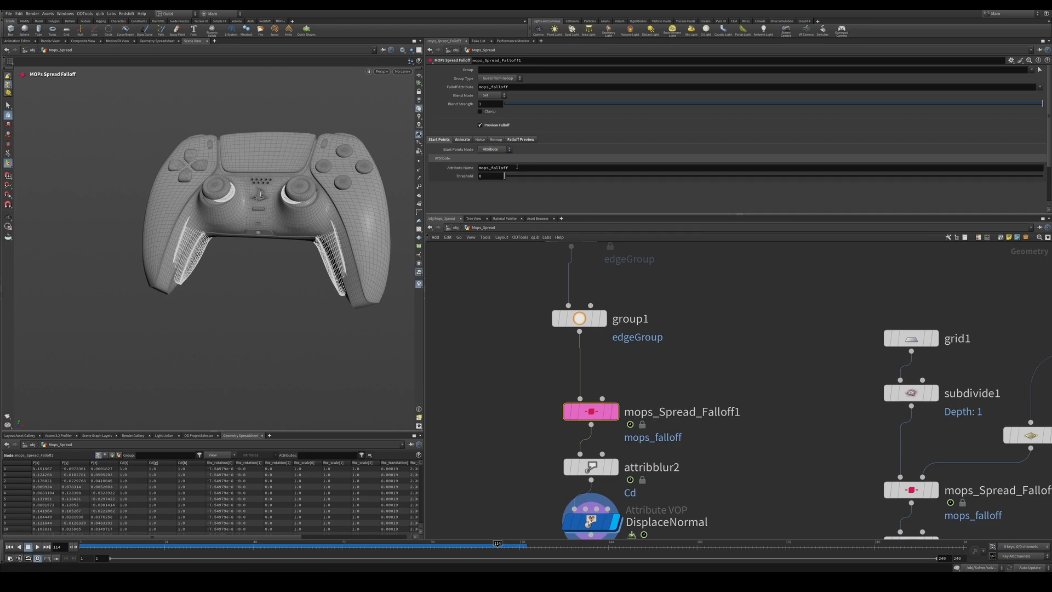
pyautogui.click(517, 167)
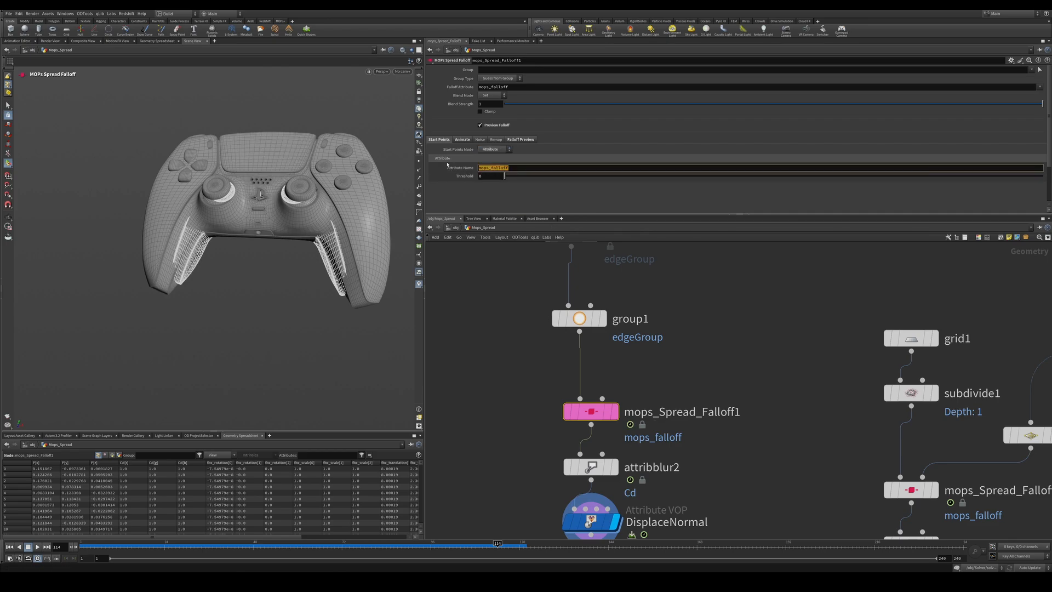
pyautogui.click(540, 280)
# Bypass group1, make room below it and insert a displayed MOPs Shape Falloff node before mops_Spread_Falloff1.
pyautogui.moveTo(578, 318); pyautogui.dragTo(591, 311)
pyautogui.moveTo(591, 311); pyautogui.dragTo(598, 398, button='middle')
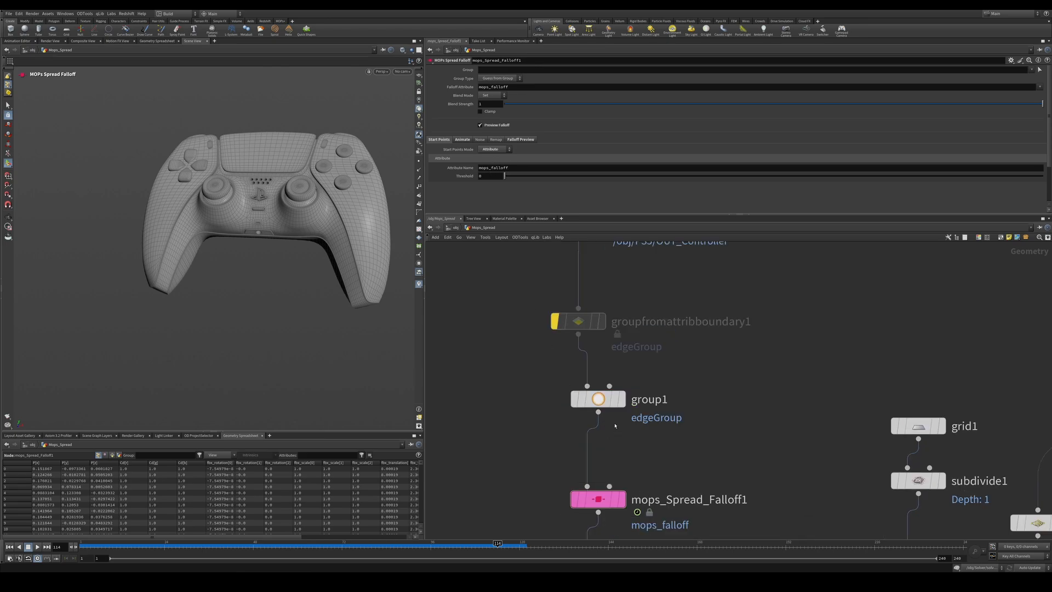
pyautogui.moveTo(598, 398); pyautogui.dragTo(598, 368)
pyautogui.press('Tab')
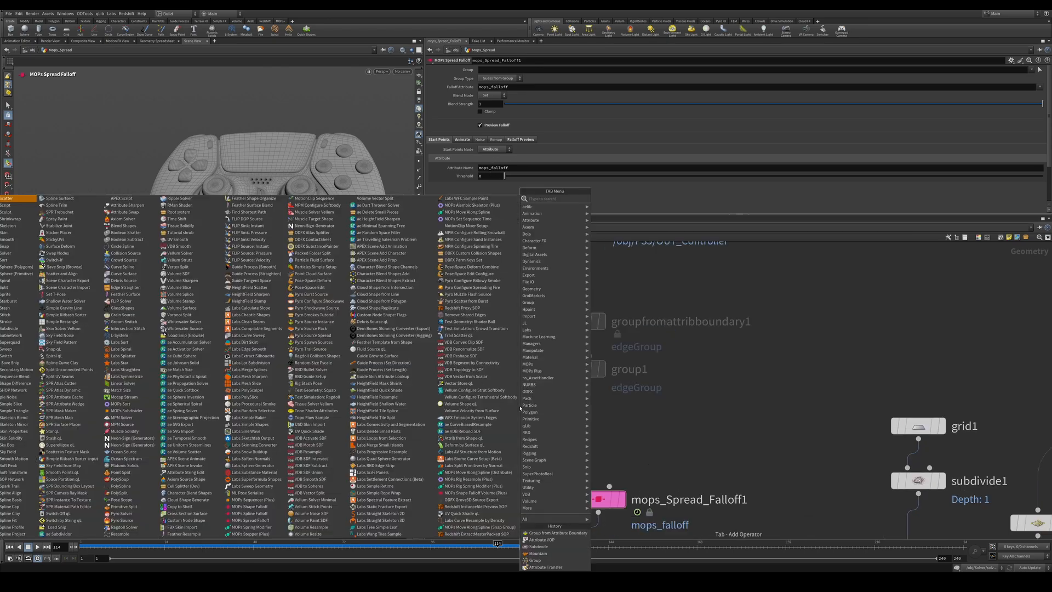
pyautogui.write('shape')
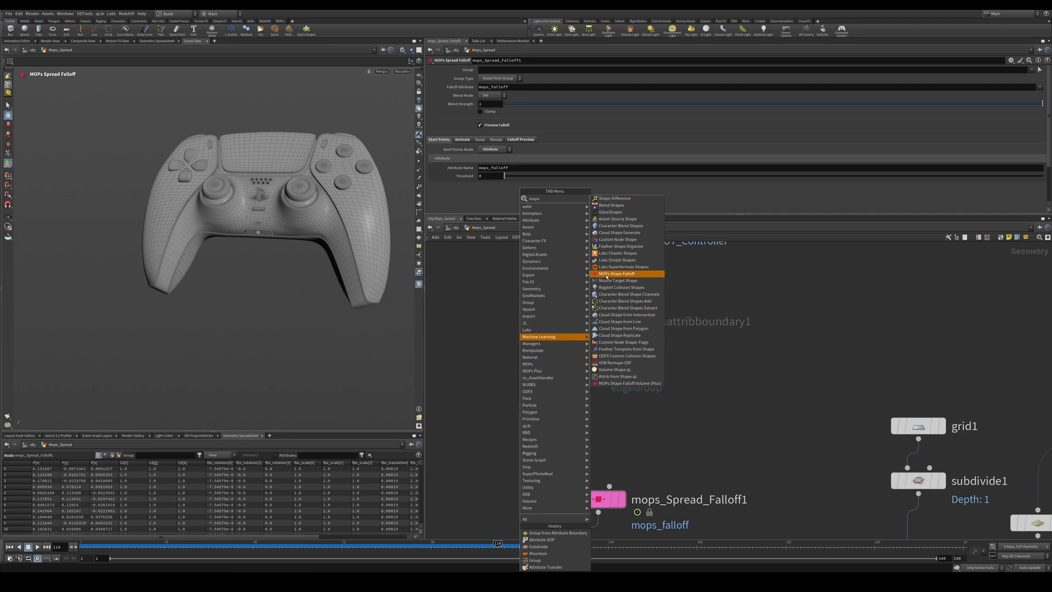
pyautogui.click(617, 273)
pyautogui.click(582, 430)
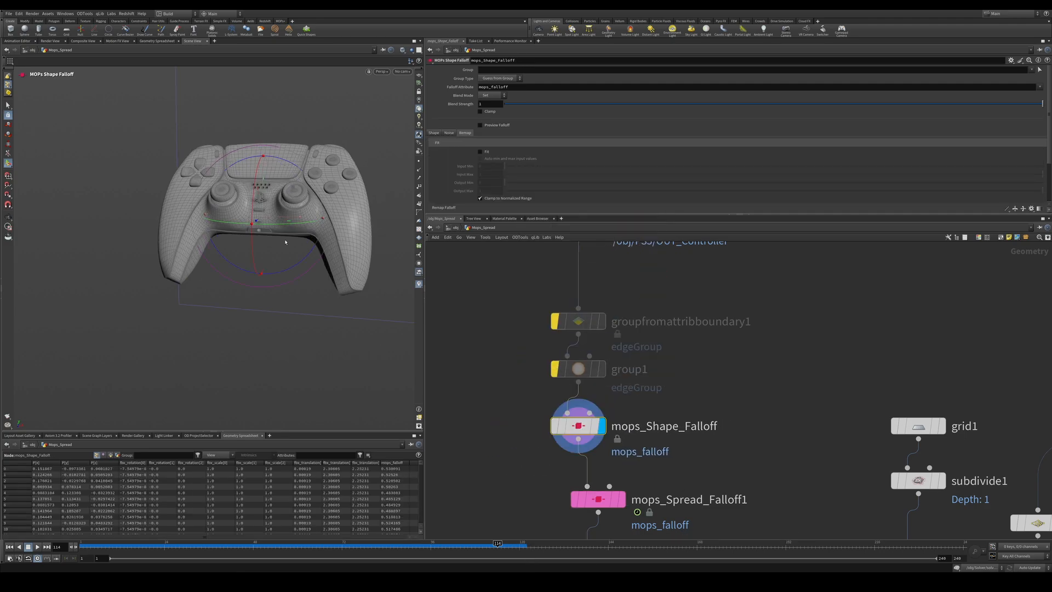
# Set the Uniform Scale of mops_Shape_Falloff to 0.081 and its Y rotation to 90.
pyautogui.keyDown('alt'); pyautogui.moveTo(287, 242); pyautogui.dragTo(289, 239); pyautogui.keyUp('alt')
pyautogui.scroll(-6, 279, 244)
pyautogui.press('Return')
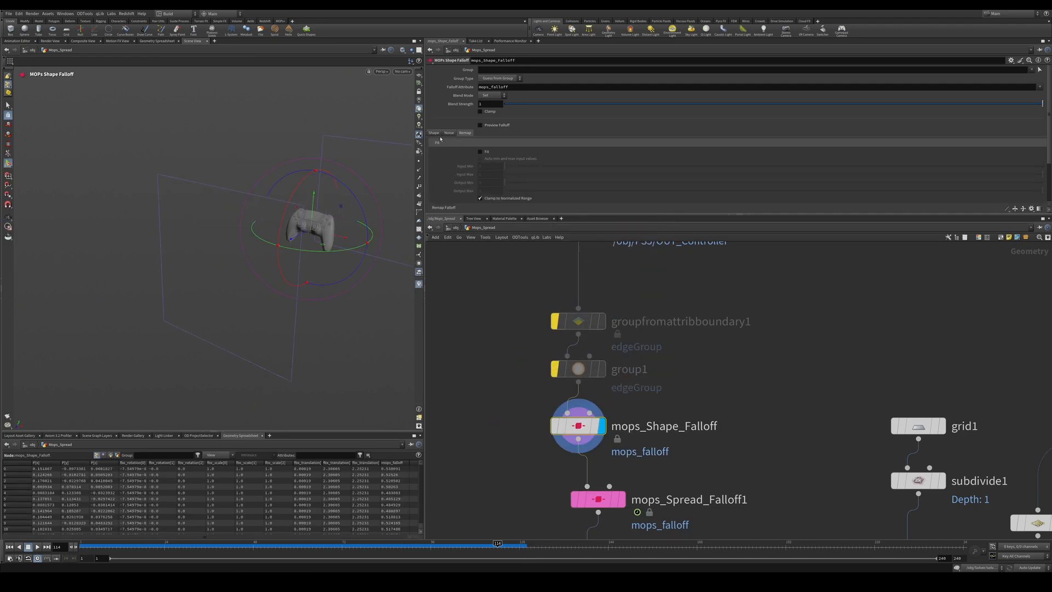
pyautogui.click(433, 133)
pyautogui.scroll(-2, 553, 159)
pyautogui.moveTo(545, 170)
pyautogui.mouseDown()
pyautogui.moveTo(515, 170)
pyautogui.moveTo(527, 170)
pyautogui.mouseUp()
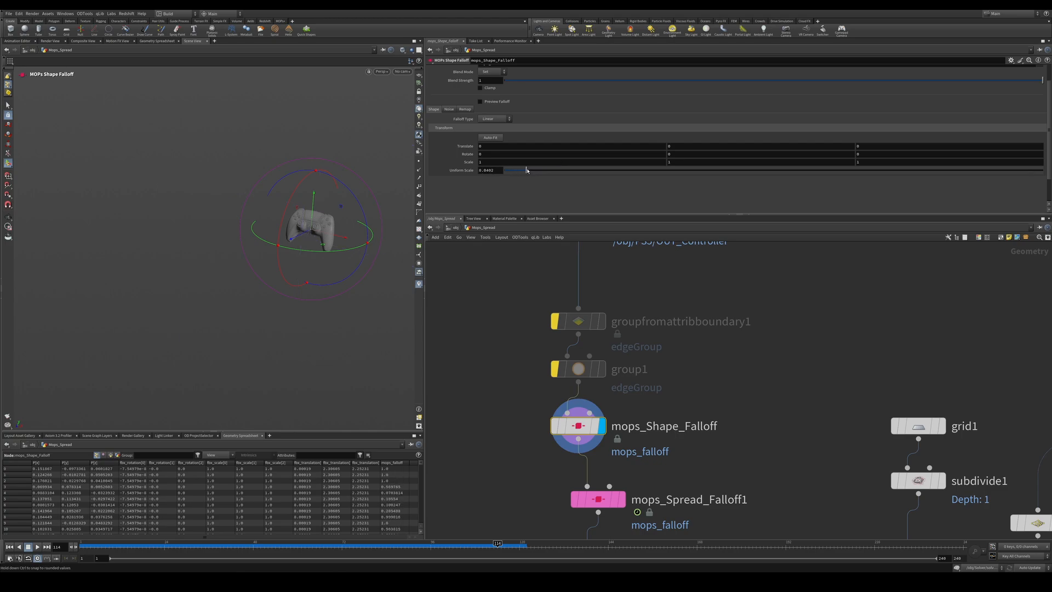
pyautogui.click(674, 153)
pyautogui.press('Return')
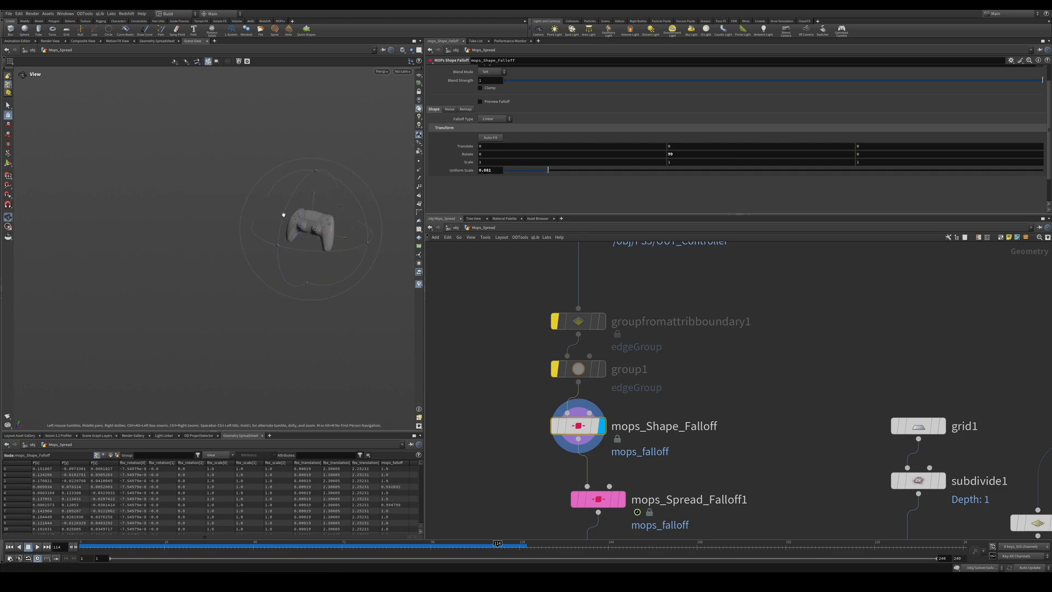
# Enable Preview Falloff on mops_Shape_Falloff and apply the Grayscale preset to its Falloff Ramp.
pyautogui.keyDown('alt'); pyautogui.moveTo(281, 213); pyautogui.dragTo(237, 183, button='right'); pyautogui.keyUp('alt')
pyautogui.keyDown('alt'); pyautogui.moveTo(237, 183); pyautogui.dragTo(141, 170, button='middle'); pyautogui.keyUp('alt')
pyautogui.click(487, 101)
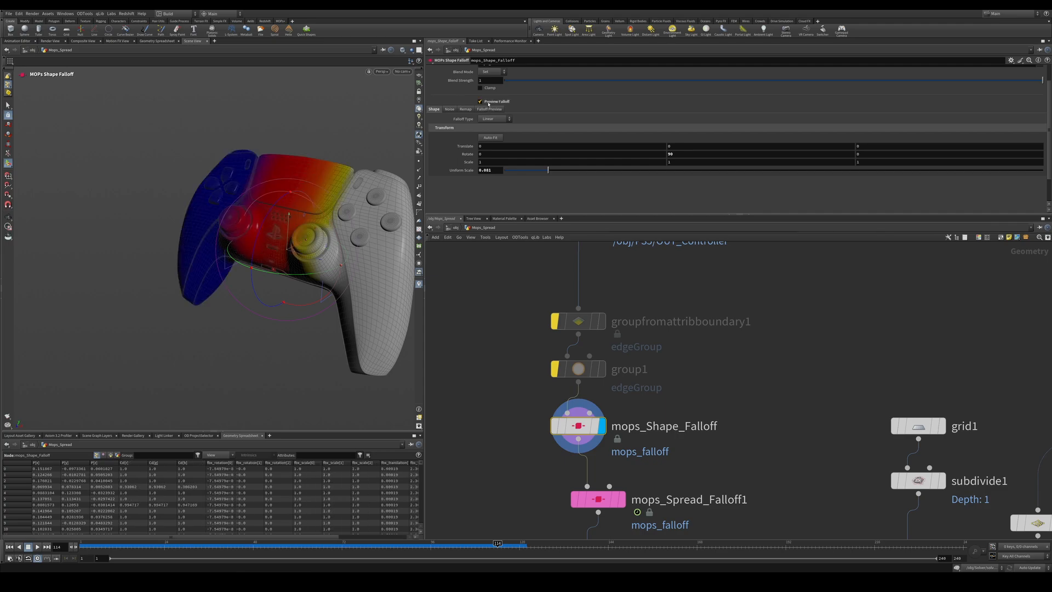
pyautogui.click(490, 109)
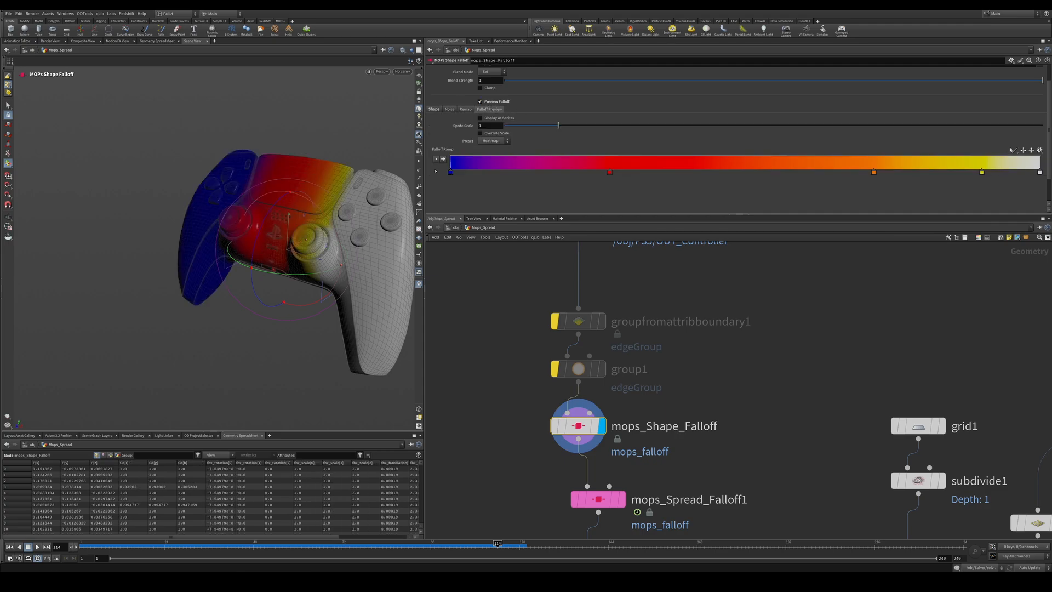
pyautogui.click(1033, 153)
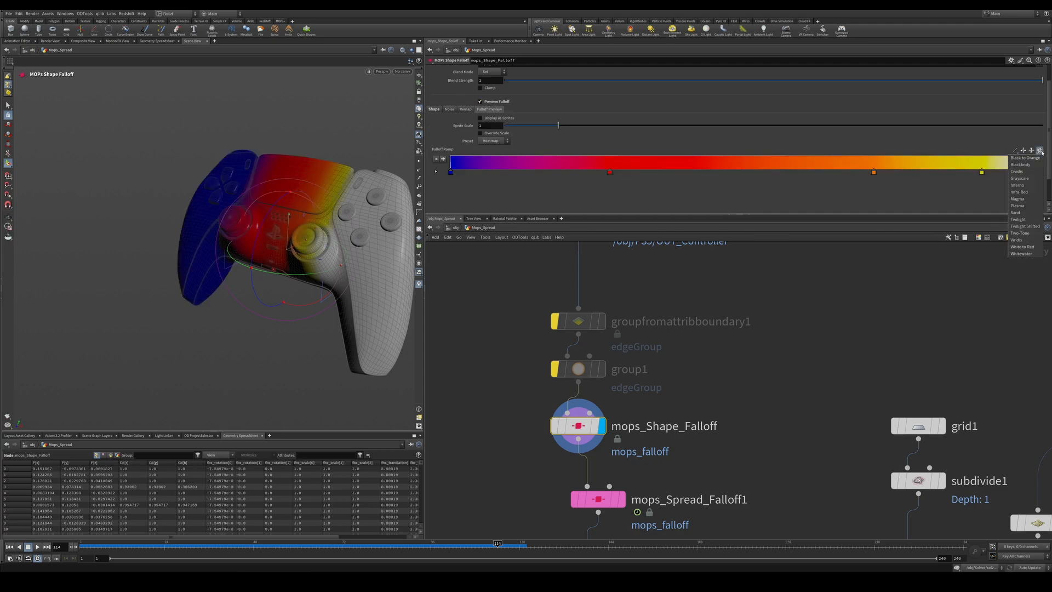
pyautogui.click(1024, 186)
# Move the black and white points of the Falloff Ramp close together just past its middle, making a sharp transition.
pyautogui.moveTo(1039, 173); pyautogui.dragTo(643, 196)
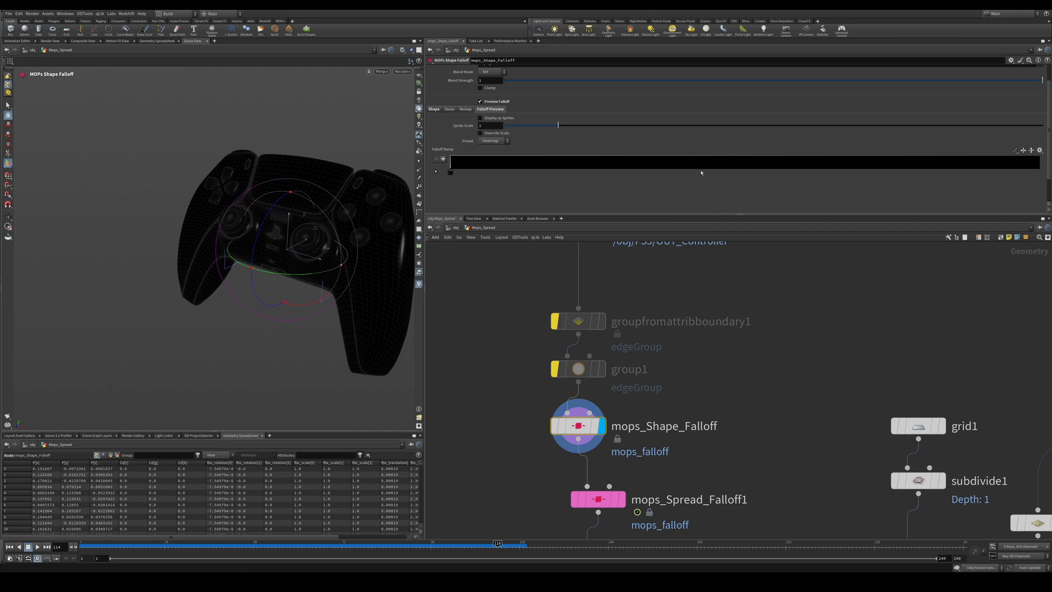
pyautogui.hotkey('ctrl', 'z')
pyautogui.moveTo(1039, 173); pyautogui.dragTo(793, 181)
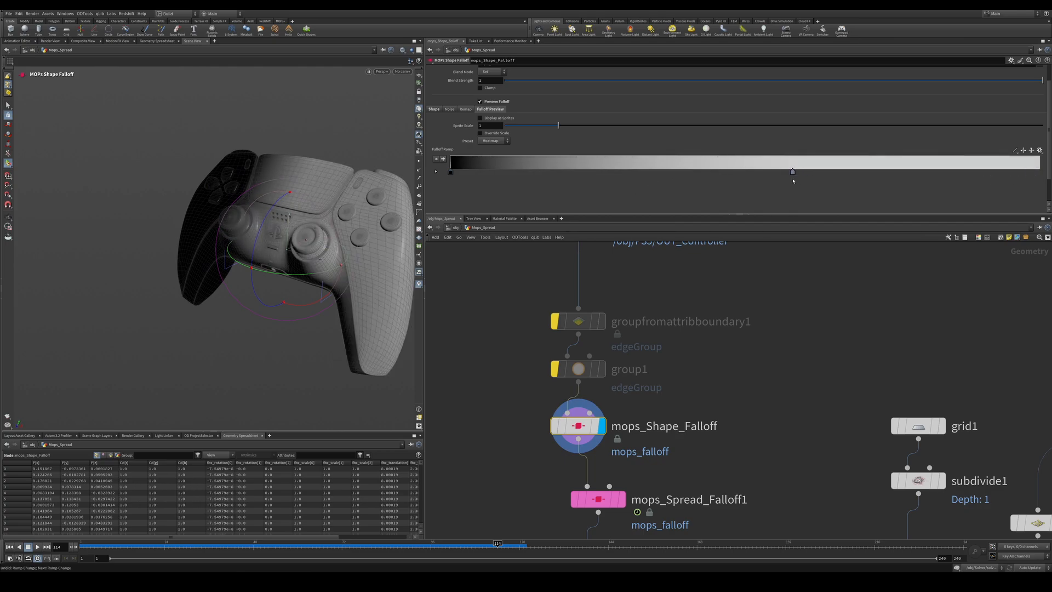
pyautogui.moveTo(455, 172); pyautogui.dragTo(776, 173)
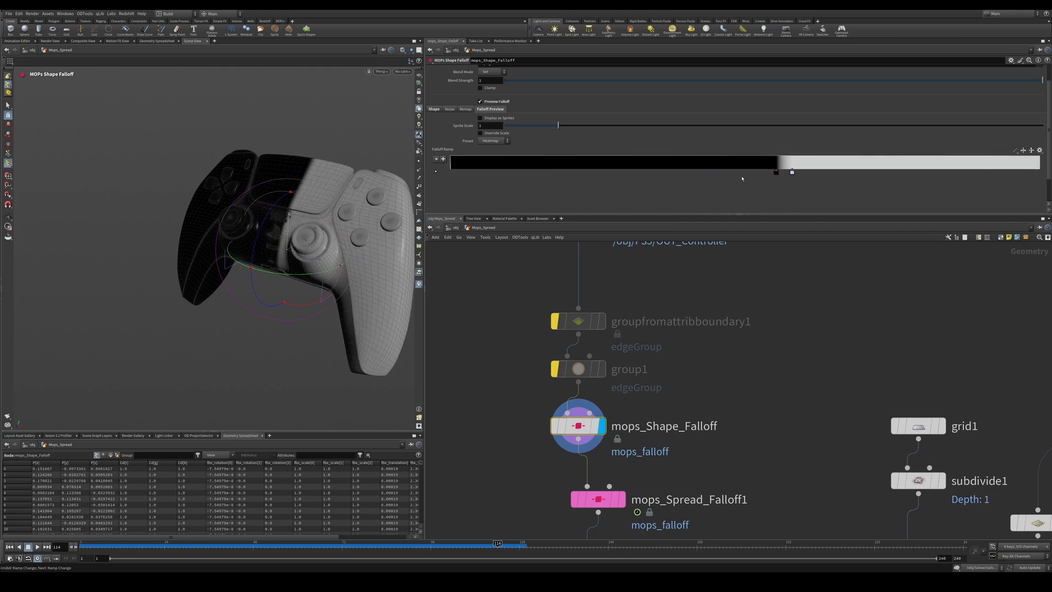
# Display mops_Spread_Falloff1 and scrub the animation to frame 114 to preview the attribute-driven spread.
pyautogui.keyDown('alt'); pyautogui.moveTo(181, 258); pyautogui.dragTo(223, 274); pyautogui.keyUp('alt')
pyautogui.keyDown('alt'); pyautogui.moveTo(223, 274); pyautogui.dragTo(311, 258, button='right'); pyautogui.keyUp('alt')
pyautogui.keyDown('alt'); pyautogui.moveTo(311, 257); pyautogui.dragTo(257, 235); pyautogui.keyUp('alt')
pyautogui.moveTo(688, 373); pyautogui.dragTo(684, 299, button='middle')
pyautogui.click(593, 425)
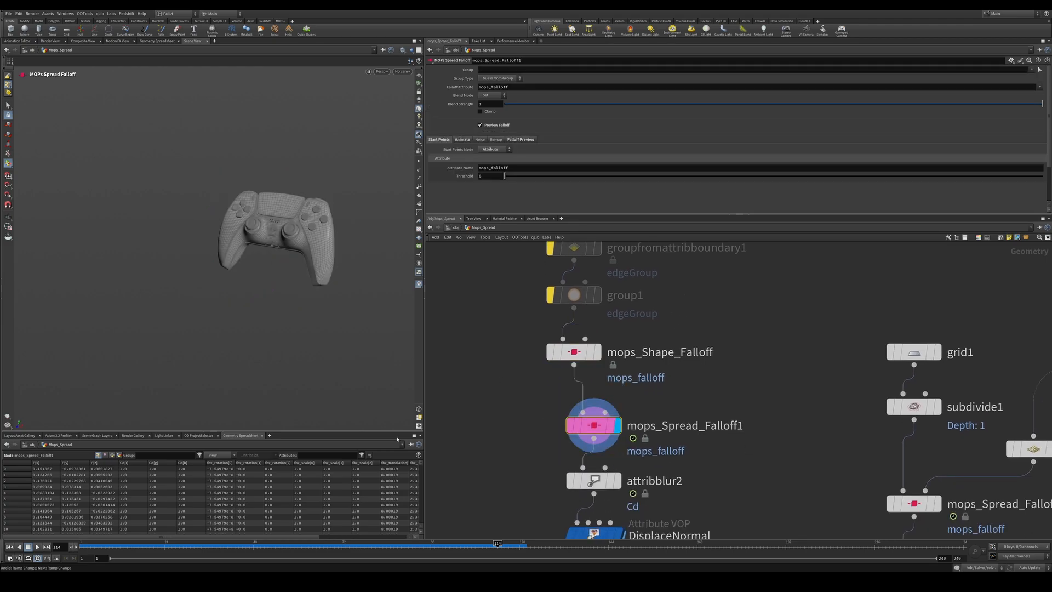
pyautogui.click(94, 544)
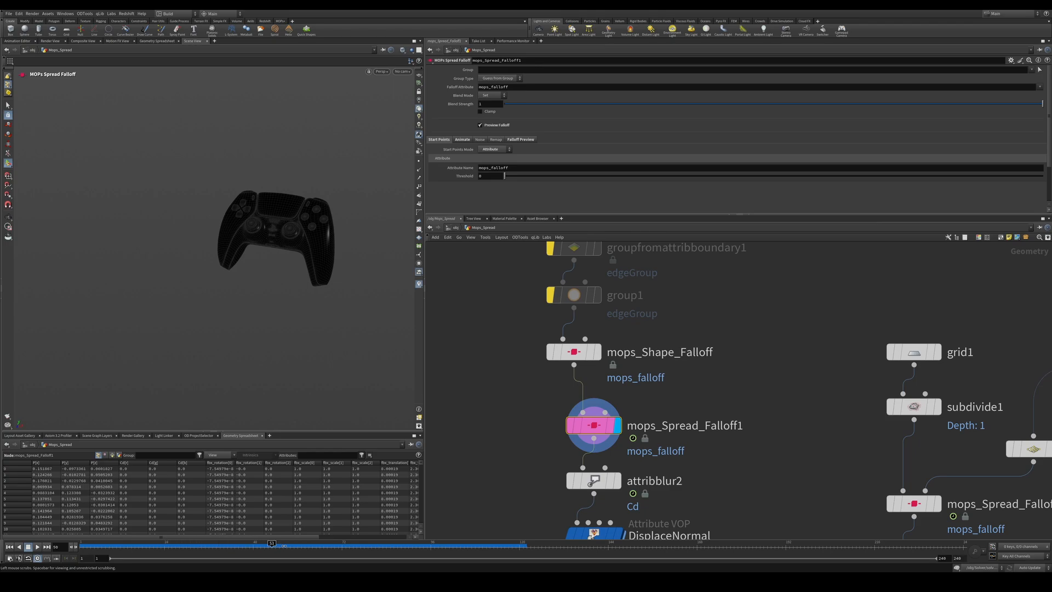
pyautogui.moveTo(284, 545); pyautogui.dragTo(497, 546)
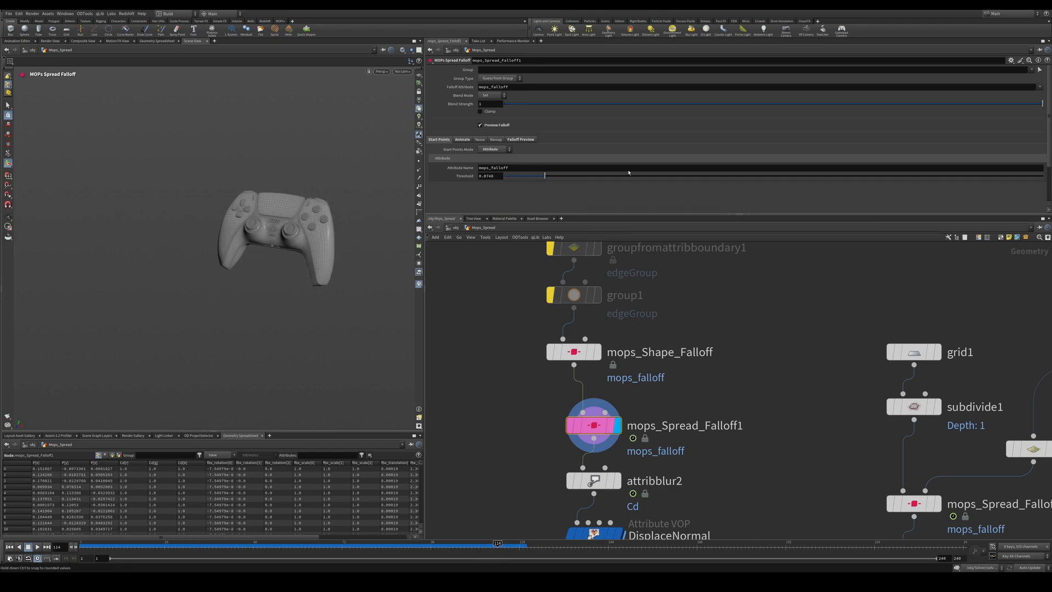
# Set the Threshold of mops_Spread_Falloff1 to 0.4073 and its Group Type to Points, checking the spread up to frame 30.
pyautogui.moveTo(630, 175); pyautogui.dragTo(723, 176)
pyautogui.moveTo(298, 545); pyautogui.dragTo(141, 544)
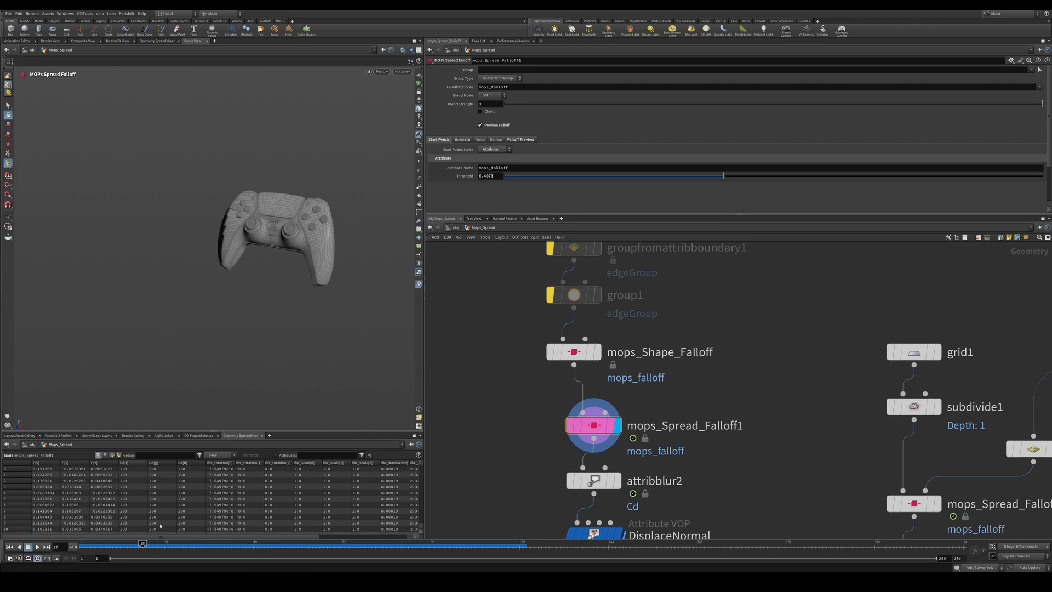
pyautogui.click(499, 80)
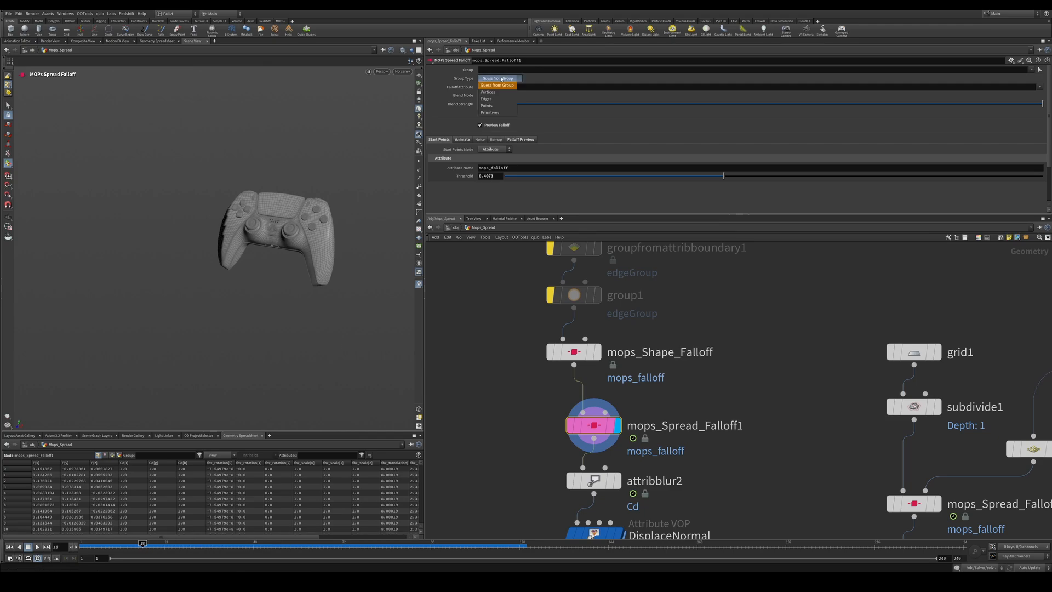
pyautogui.click(493, 111)
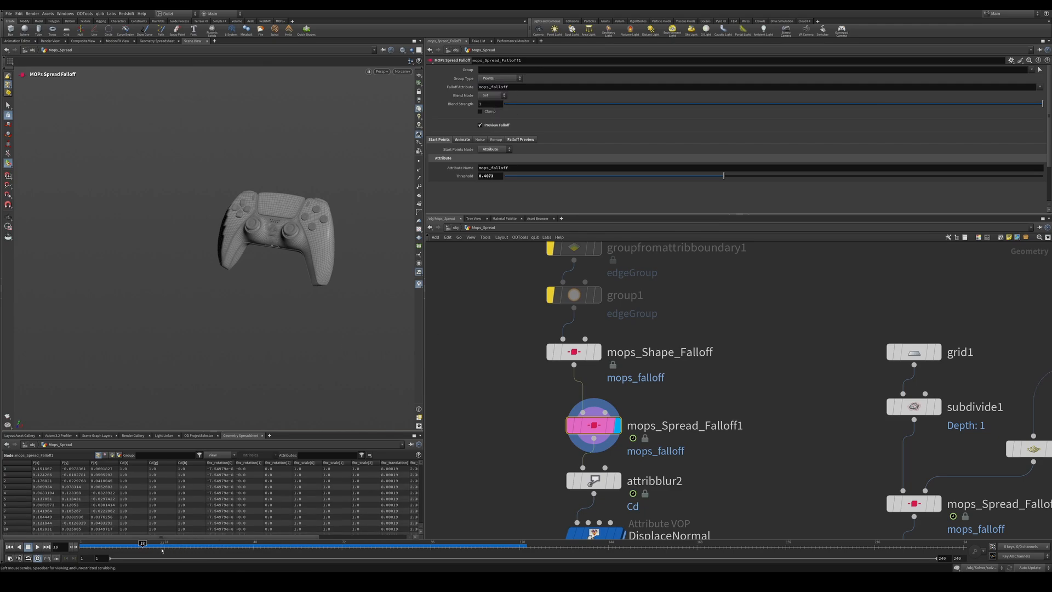
pyautogui.moveTo(107, 546); pyautogui.dragTo(187, 545)
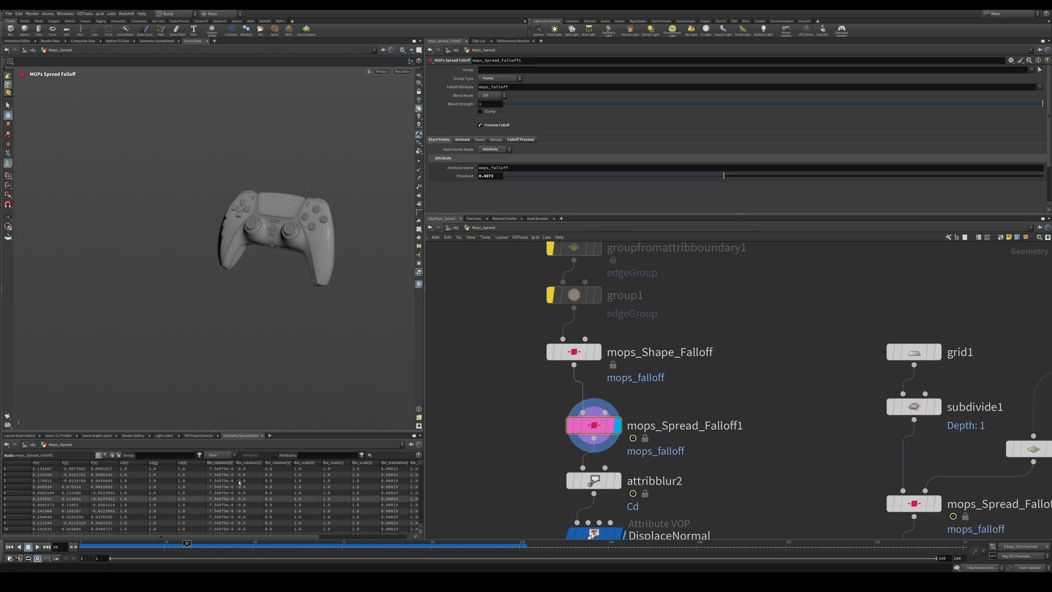
# Move the mops_Shape_Falloff gizmo so only one controller grip is covered, and play the spread from the first frame.
pyautogui.click(573, 352)
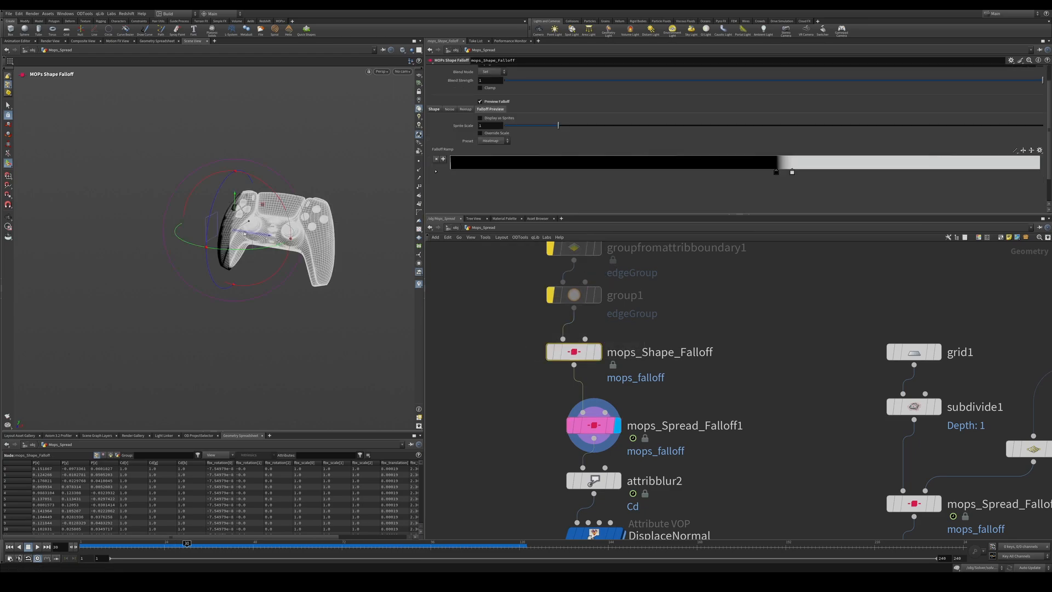
pyautogui.moveTo(264, 236); pyautogui.dragTo(368, 254)
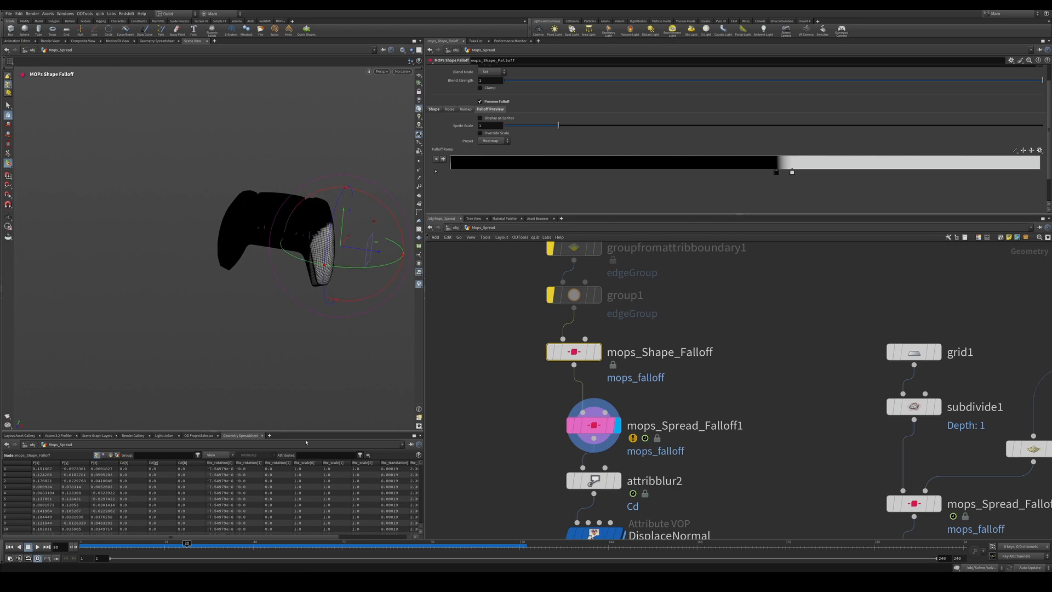
pyautogui.click(484, 399)
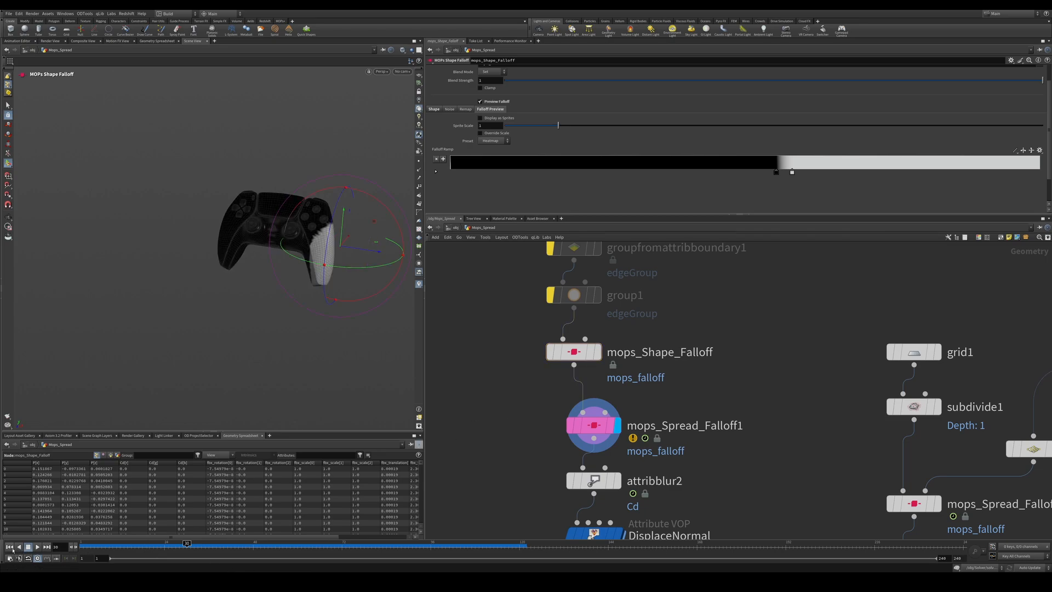
pyautogui.click(10, 547)
pyautogui.click(37, 547)
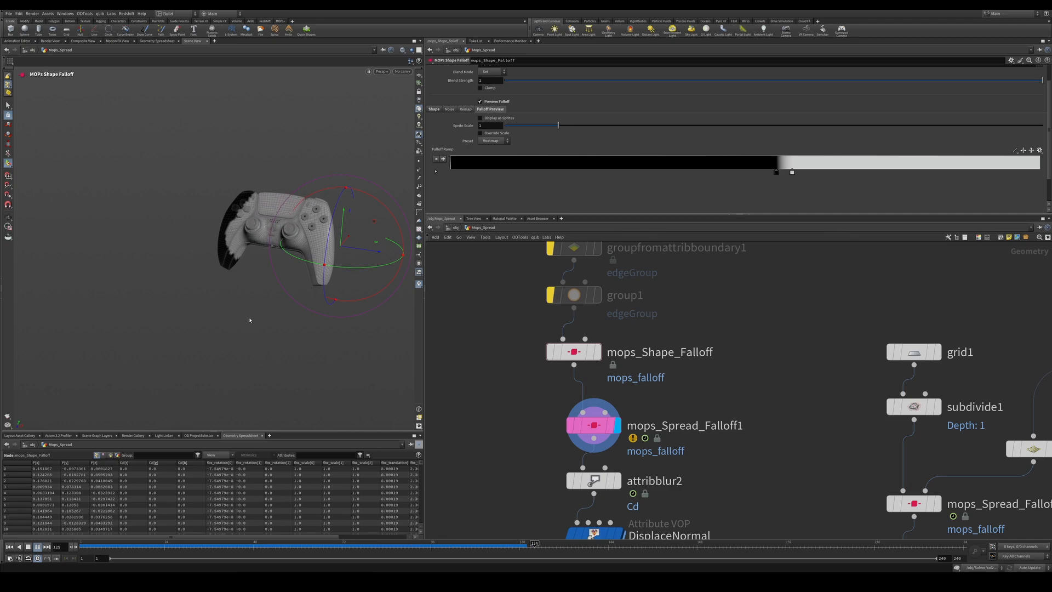
# Bypass mops_Shape_Falloff and set the Start Points Mode of mops_Spread_Falloff1 to Group Mask.
pyautogui.press('q')
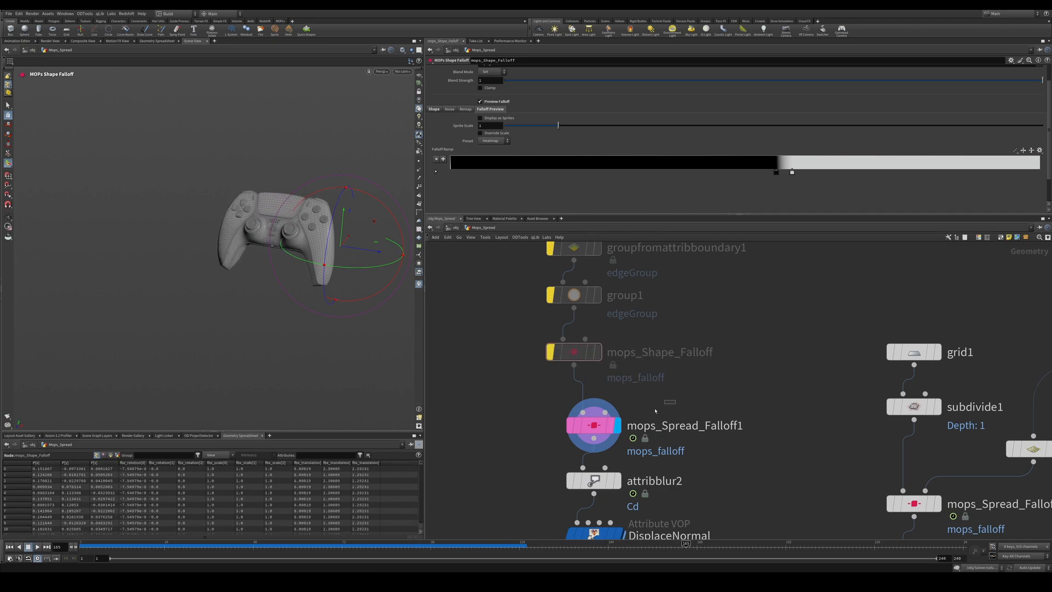
pyautogui.click(593, 425)
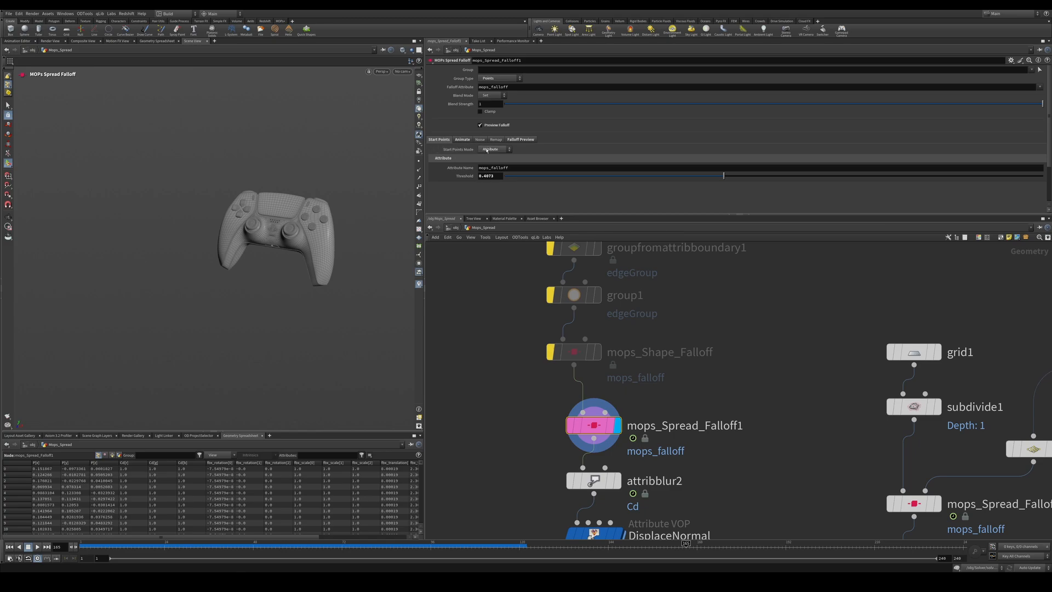
pyautogui.click(492, 150)
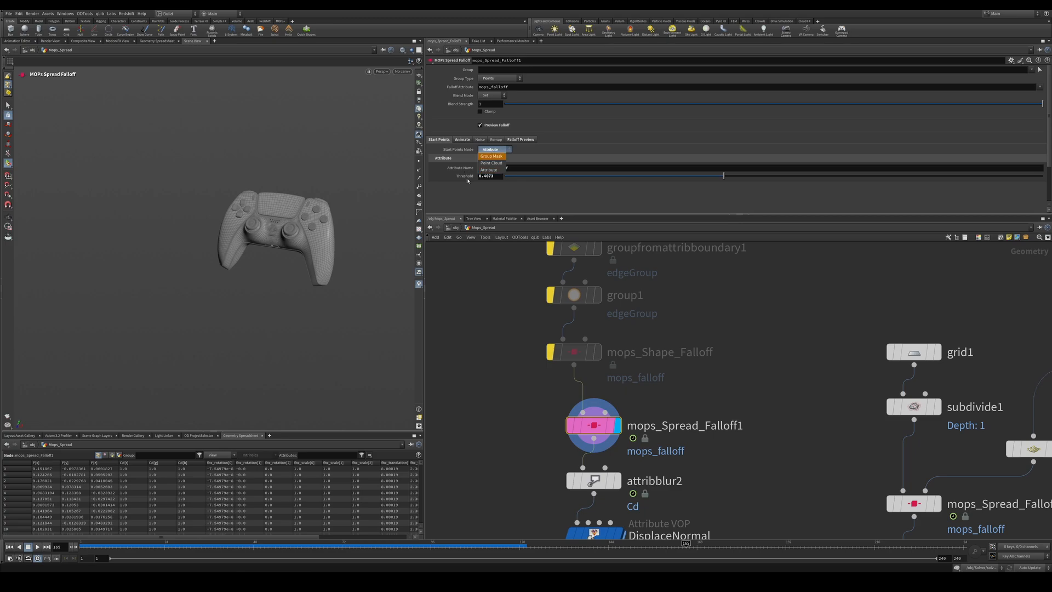
pyautogui.click(491, 156)
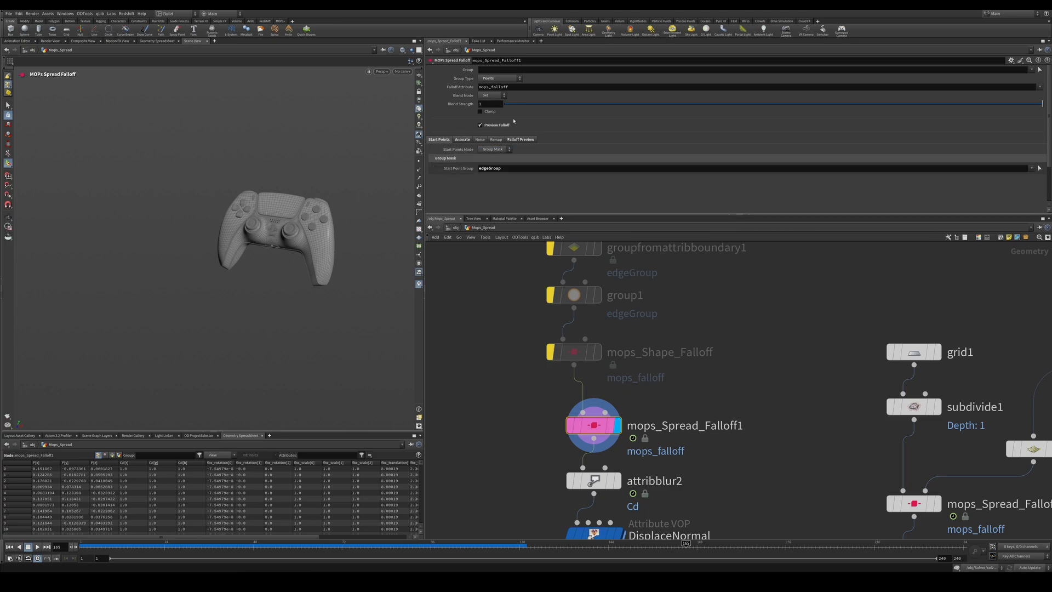
# Review the Animate, Noise, Remap and Falloff Preview settings of mops_Spread_Falloff1.
pyautogui.click(463, 140)
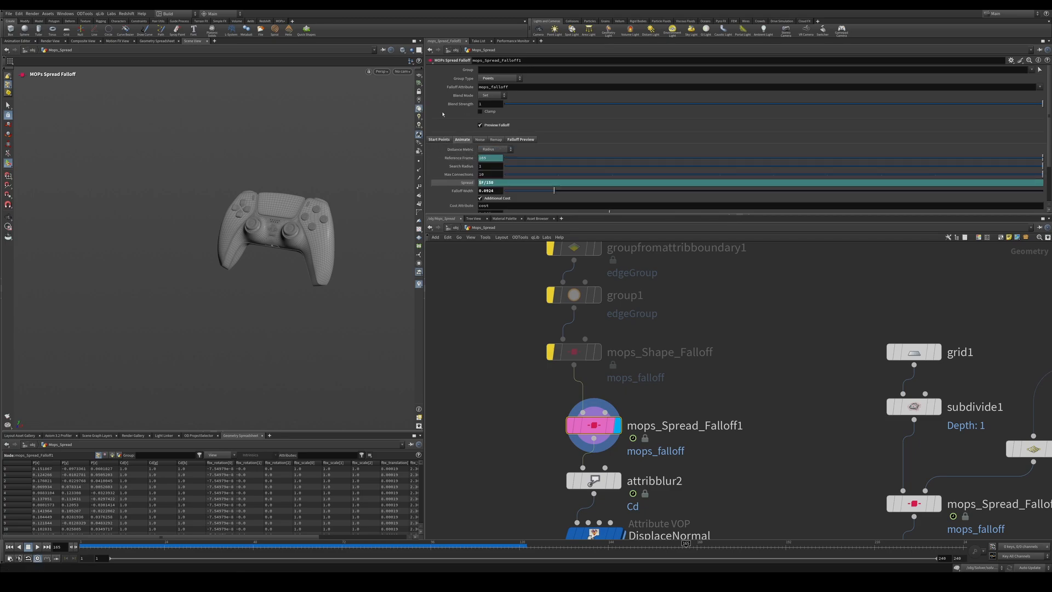
pyautogui.click(483, 139)
pyautogui.click(495, 139)
pyautogui.click(520, 139)
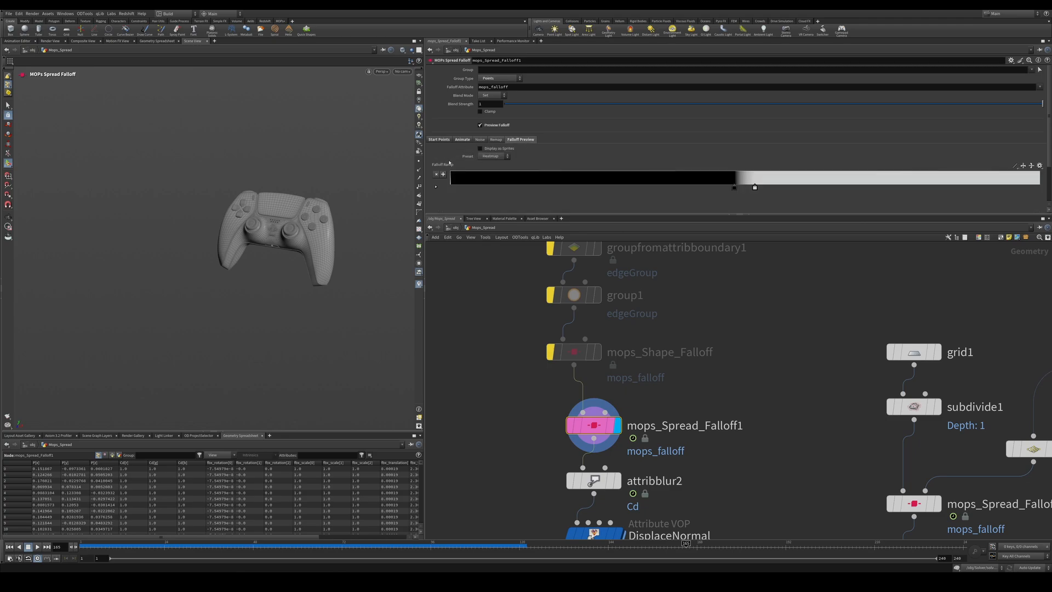
pyautogui.click(460, 140)
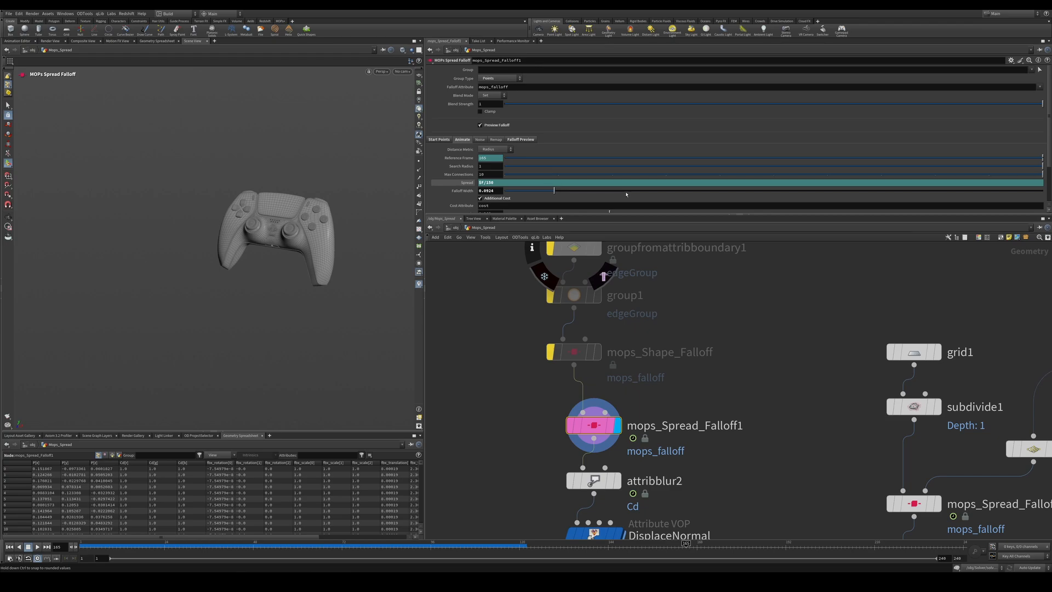
pyautogui.scroll(-2, 476, 189)
pyautogui.scroll(-1, 492, 183)
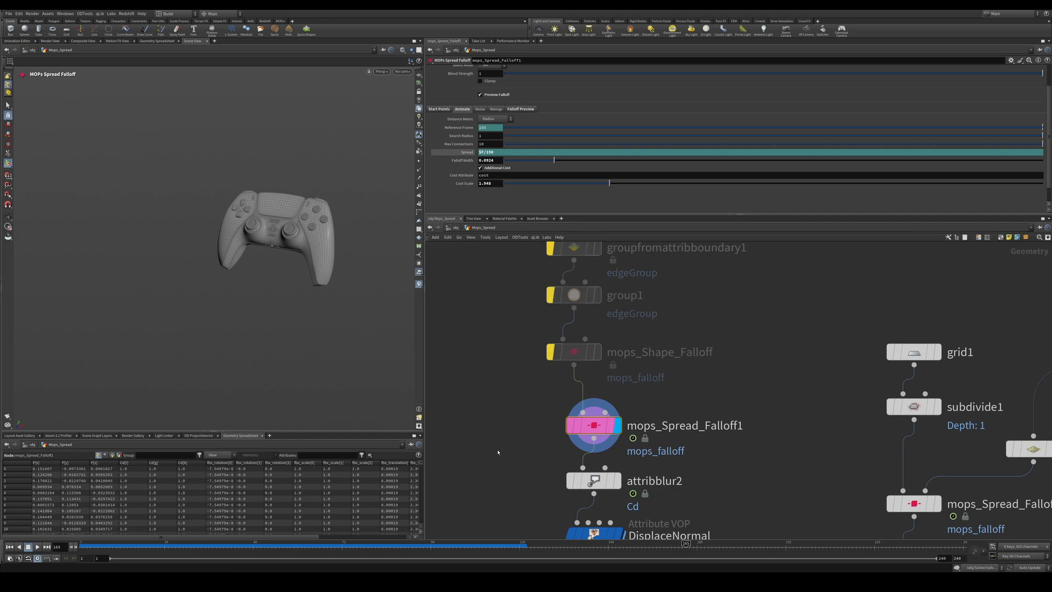
# Display attribblur2, temporarily bypass mops_Spread_Falloff1 and re-enable groupfromattribboundary1.
pyautogui.moveTo(497, 453); pyautogui.dragTo(498, 369, button='middle')
pyautogui.click(617, 396)
pyautogui.moveTo(271, 546); pyautogui.dragTo(289, 545)
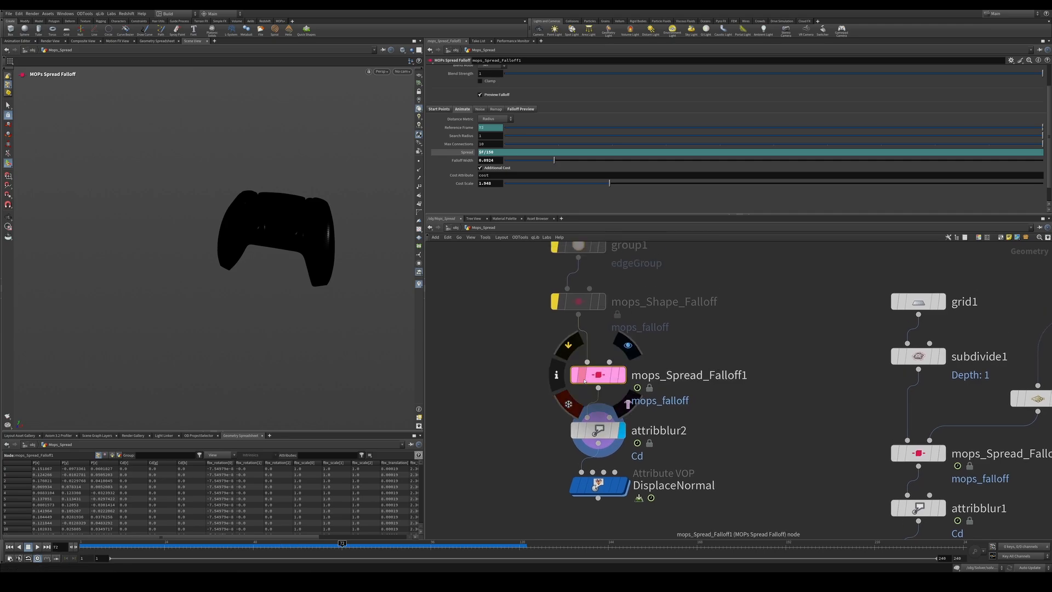
pyautogui.click(568, 346)
pyautogui.moveTo(548, 286); pyautogui.dragTo(547, 365, button='middle')
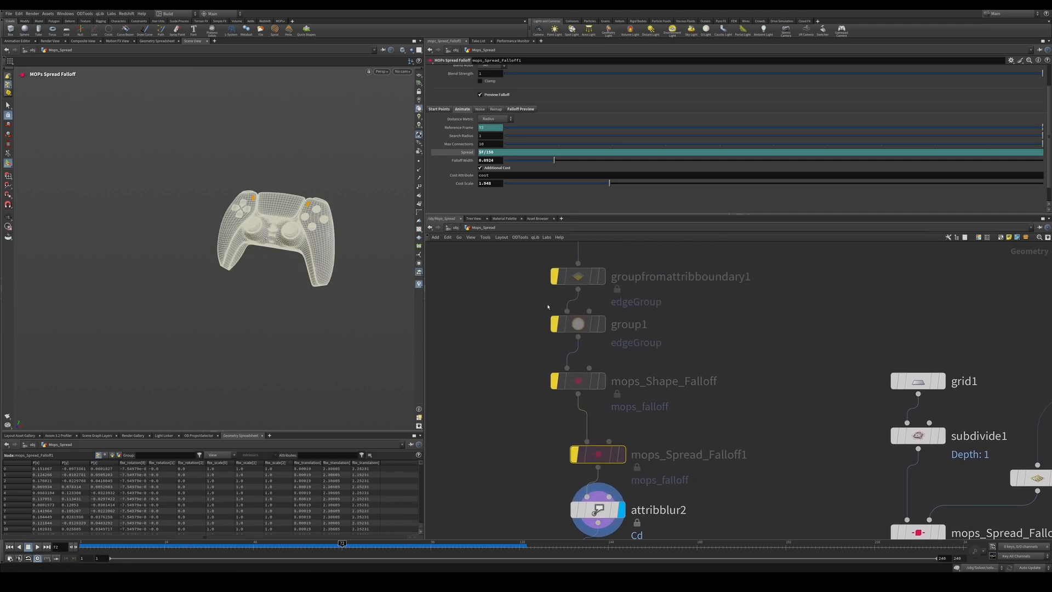
pyautogui.click(553, 276)
pyautogui.click(509, 340)
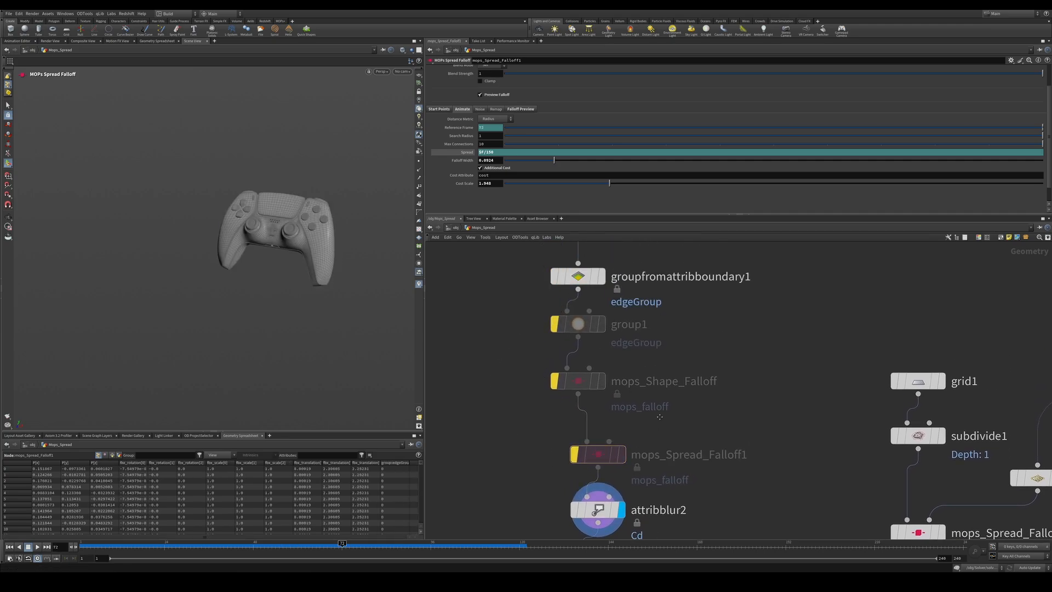
# Re-enable mops_Spread_Falloff1 and scrub the animation to frame 29 to preview the edge-group spread.
pyautogui.moveTo(659, 417); pyautogui.dragTo(654, 327, button='middle')
pyautogui.click(559, 336)
pyautogui.moveTo(667, 343); pyautogui.dragTo(558, 379)
pyautogui.moveTo(140, 546); pyautogui.dragTo(184, 546)
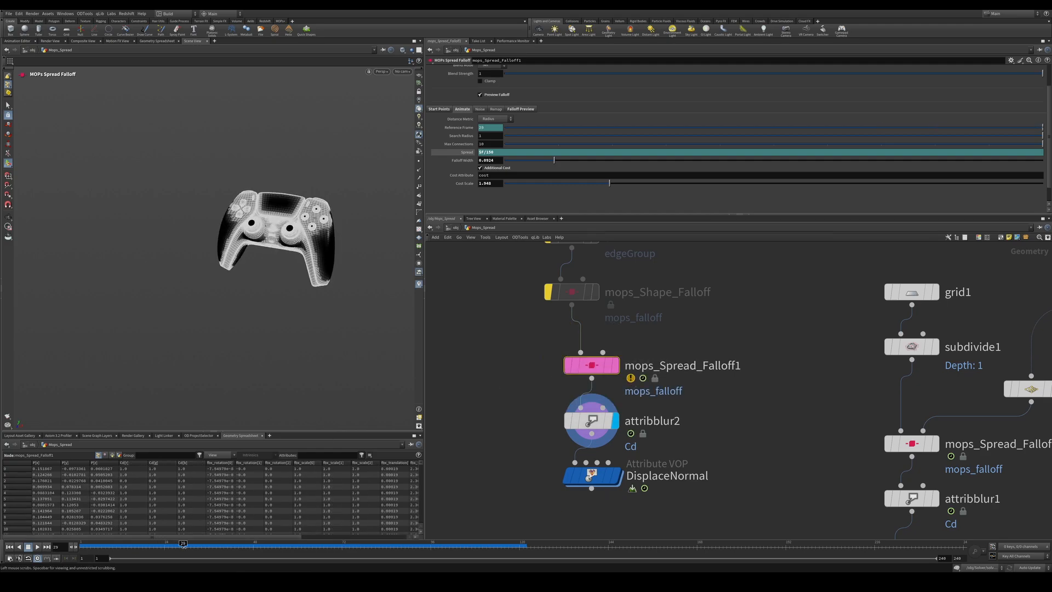
# Display DisplaceNormal and frame the whole controller up close from the front.
pyautogui.click(474, 343)
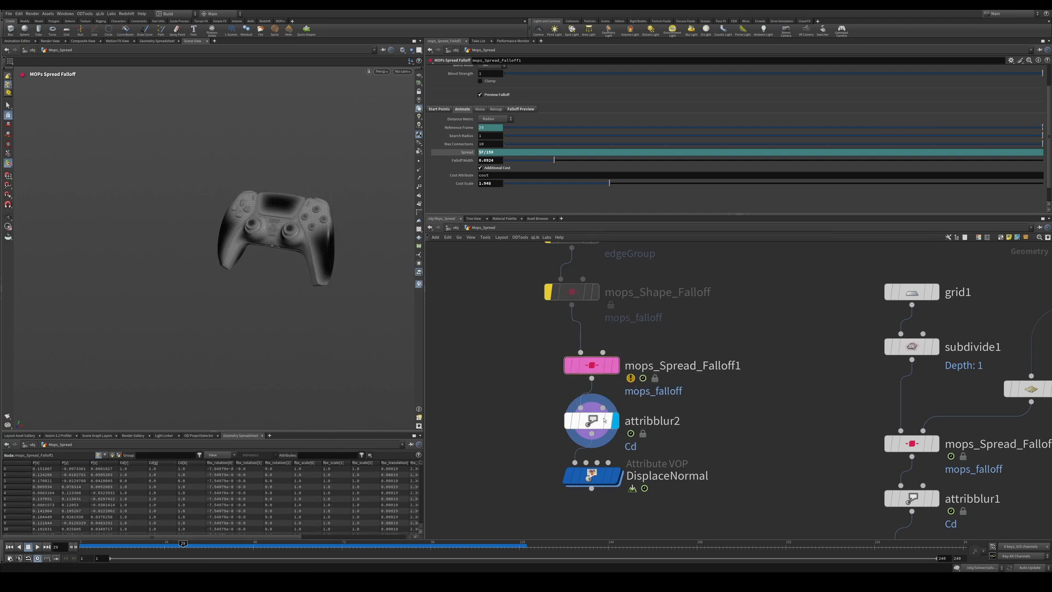
pyautogui.click(614, 474)
pyautogui.press('Escape')
pyautogui.keyDown('alt'); pyautogui.moveTo(225, 246); pyautogui.dragTo(261, 275); pyautogui.keyUp('alt')
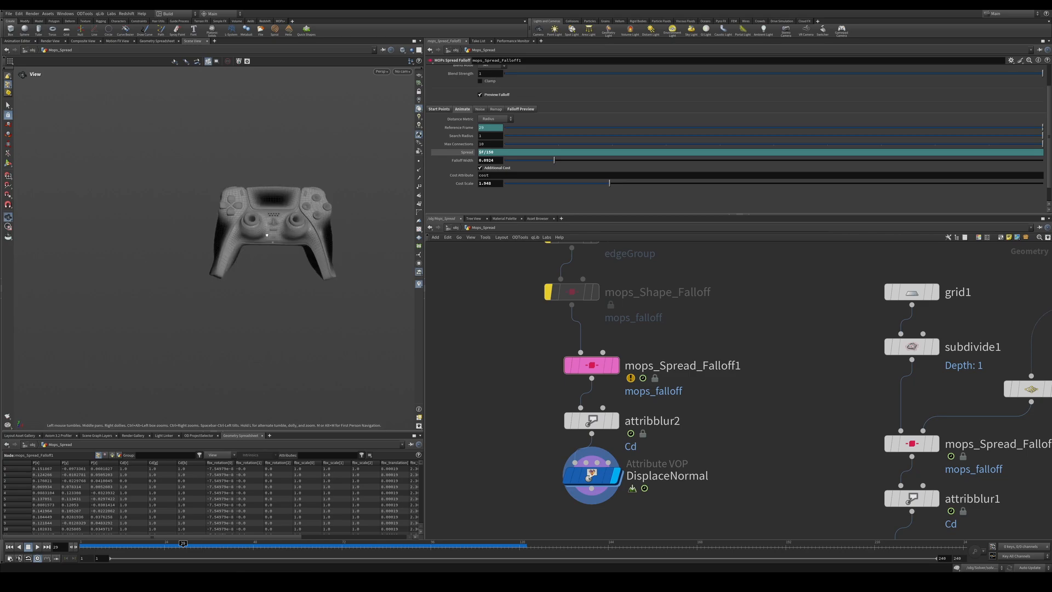
pyautogui.keyDown('alt'); pyautogui.moveTo(260, 274); pyautogui.dragTo(328, 203, button='right'); pyautogui.keyUp('alt')
pyautogui.keyDown('alt'); pyautogui.moveTo(328, 204); pyautogui.dragTo(237, 248, button='middle'); pyautogui.keyUp('alt')
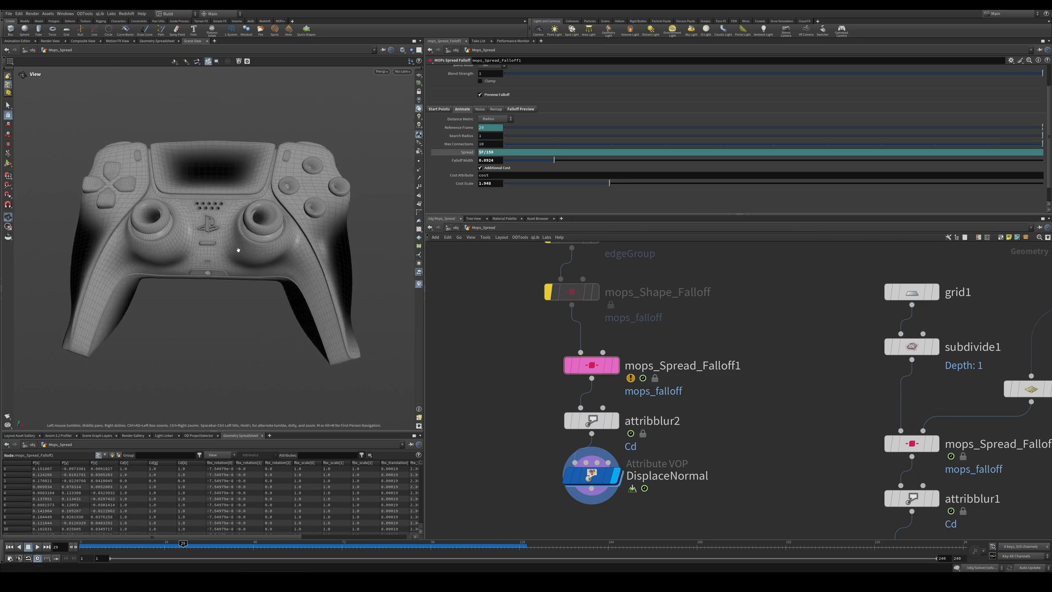
# Scrub back and forth through the early frames to examine how the displacement spreads over the controller.
pyautogui.moveTo(133, 544); pyautogui.dragTo(103, 527)
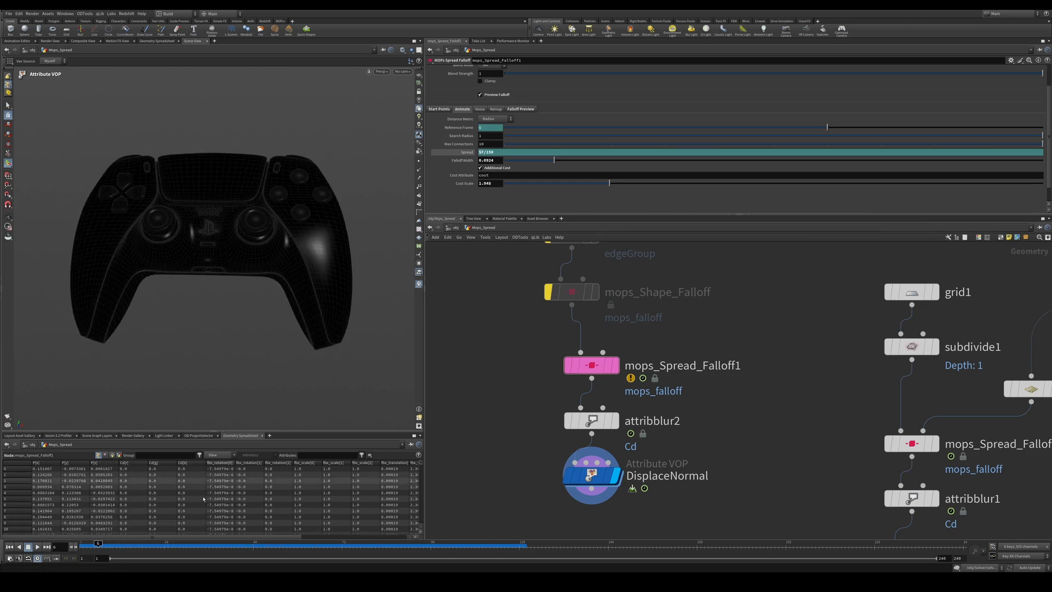
pyautogui.click(176, 546)
pyautogui.moveTo(177, 549); pyautogui.dragTo(257, 540)
pyautogui.keyDown('alt'); pyautogui.moveTo(357, 223); pyautogui.dragTo(281, 211); pyautogui.keyUp('alt')
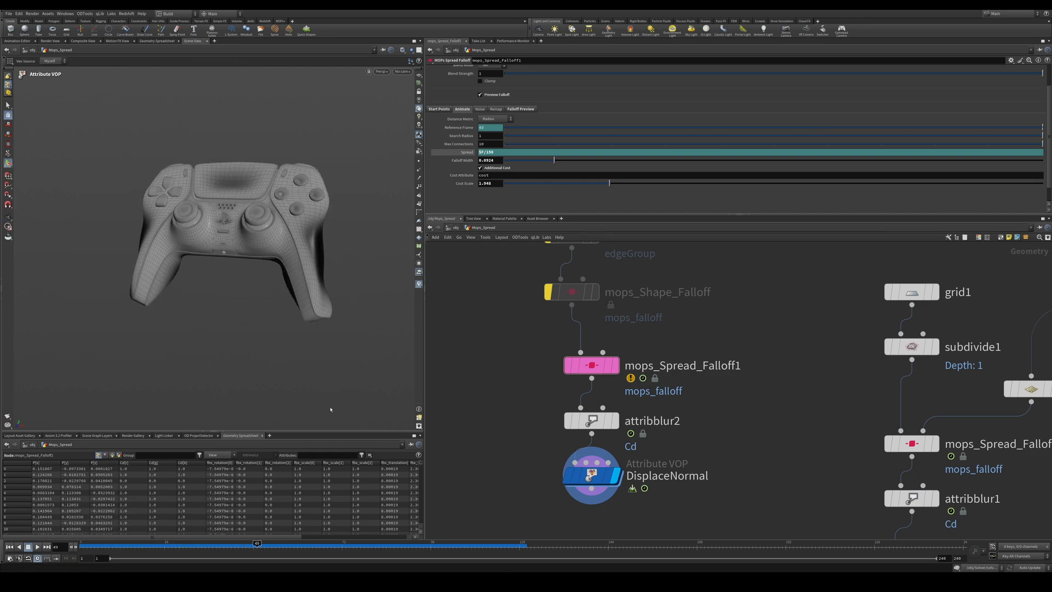
pyautogui.moveTo(186, 546); pyautogui.dragTo(179, 513)
# Display the grid1 node of the neighbouring grid network.
pyautogui.scroll(-3, 527, 345)
pyautogui.click(723, 321)
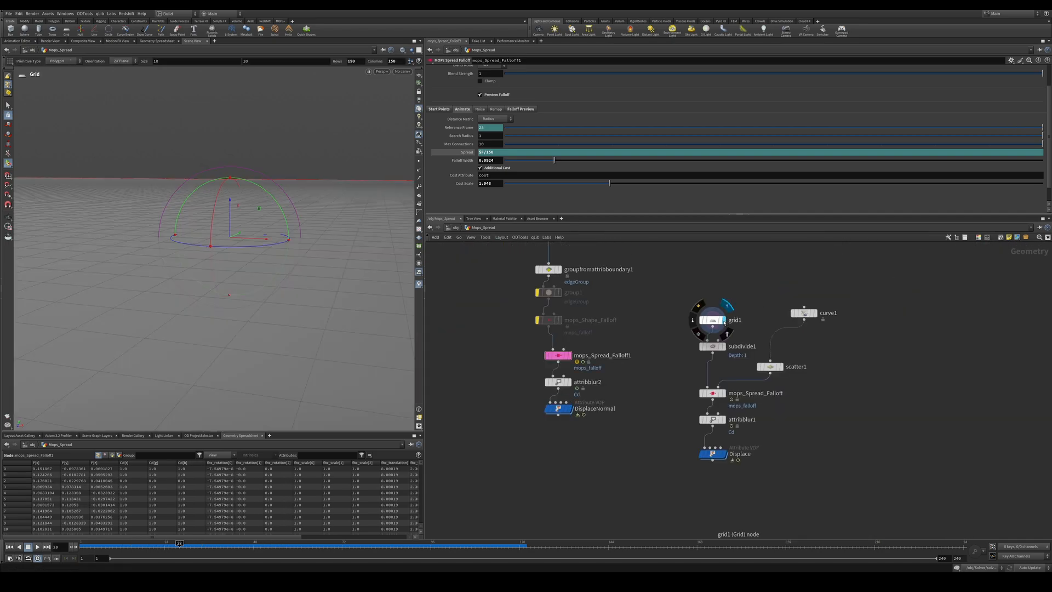
# Examine the displayed grid from above and at an angle, and review its node network beside the controller's network.
pyautogui.scroll(5, 256, 300)
pyautogui.moveTo(255, 300); pyautogui.dragTo(77, 273, button='right')
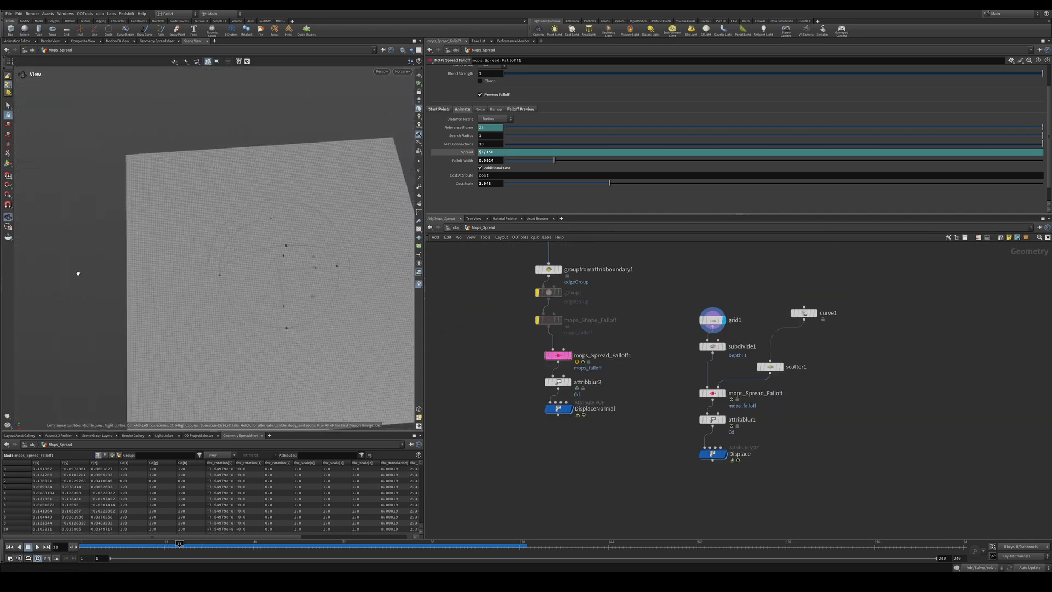
pyautogui.moveTo(77, 273); pyautogui.dragTo(328, 264)
pyautogui.moveTo(327, 264); pyautogui.dragTo(307, 340, button='right')
pyautogui.moveTo(307, 339); pyautogui.dragTo(294, 288)
pyautogui.moveTo(294, 288); pyautogui.dragTo(300, 265, button='middle')
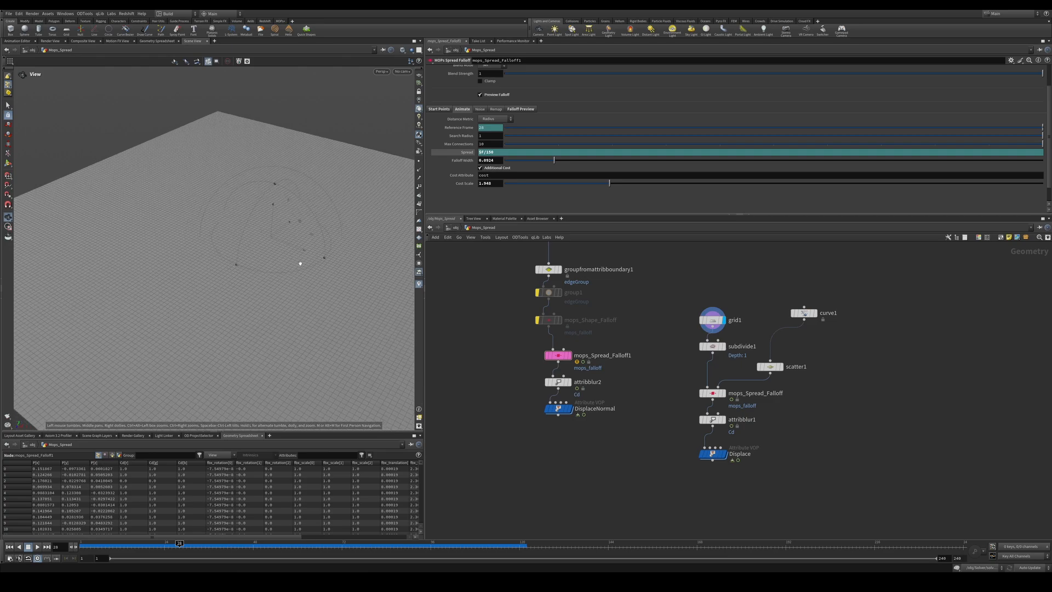
pyautogui.moveTo(300, 264); pyautogui.dragTo(317, 272)
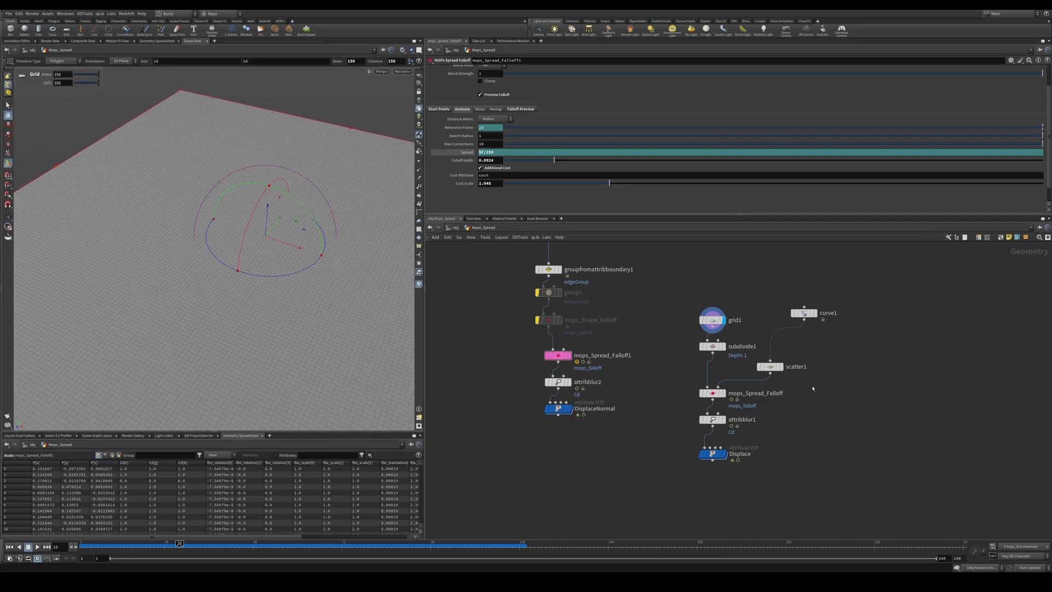
pyautogui.scroll(5, 824, 367)
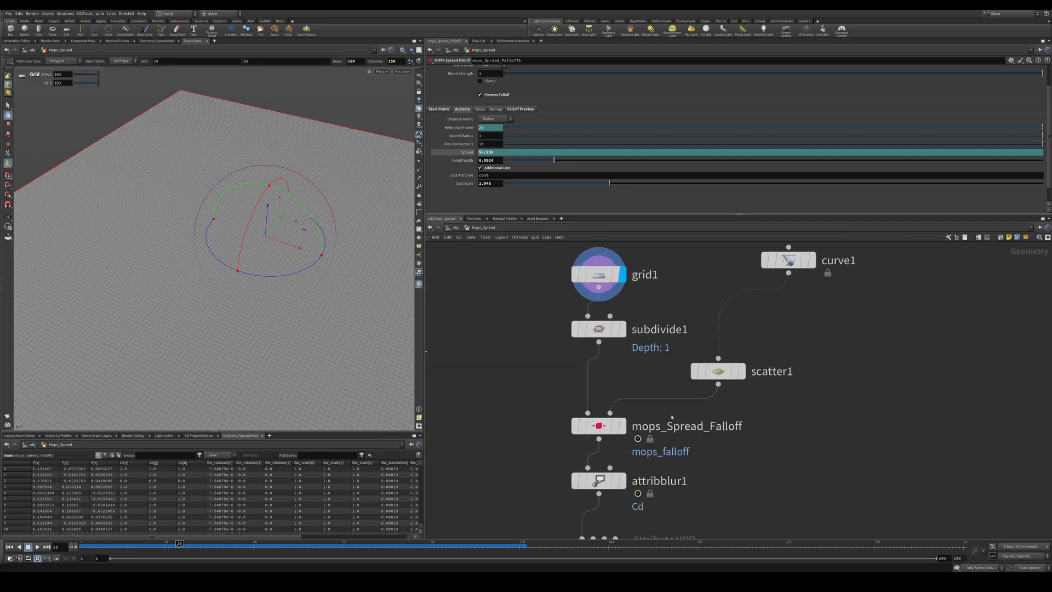
pyautogui.scroll(-3, 710, 411)
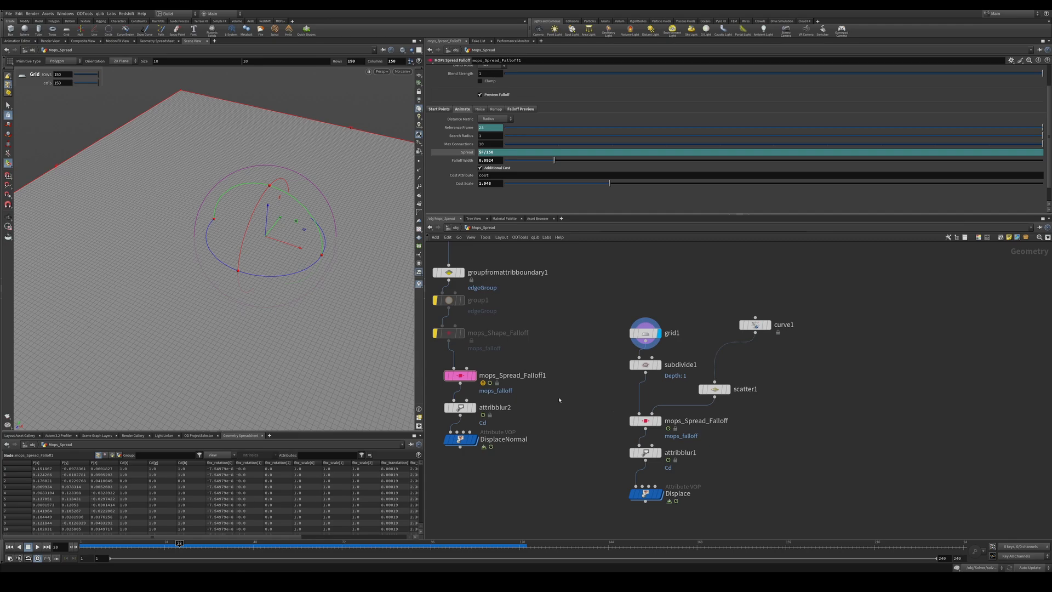
# Select and display curve1, bypass scatter1, and display grid1 to view the curve against the grid.
pyautogui.click(754, 324)
pyautogui.click(767, 324)
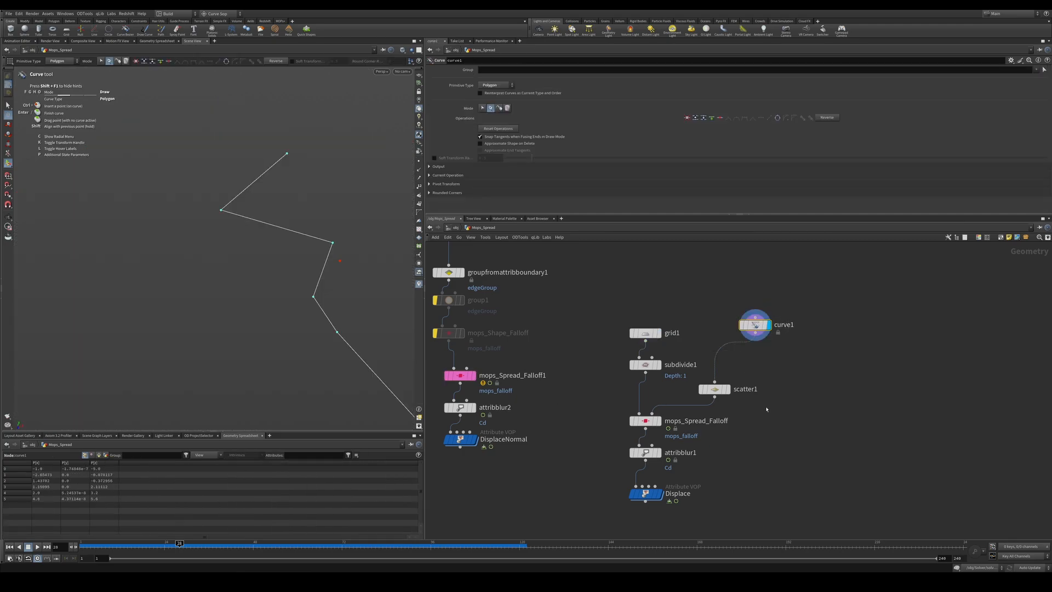
pyautogui.click(703, 391)
pyautogui.click(657, 332)
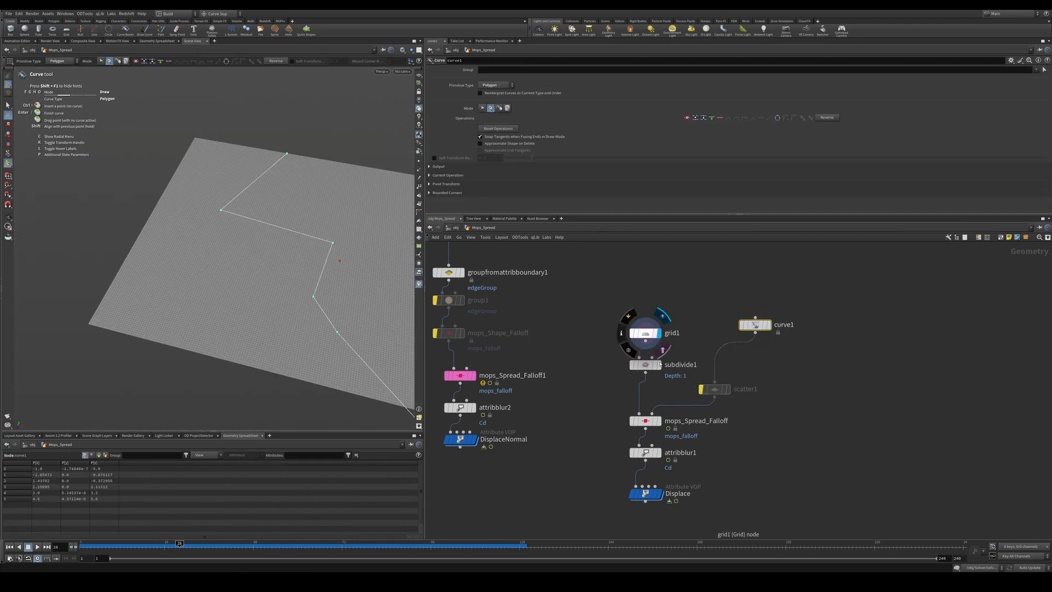
# Display subdivide1 and mops_Spread_Falloff, and re-enable scatter1 to compare the spread with and without scattered points.
pyautogui.click(657, 364)
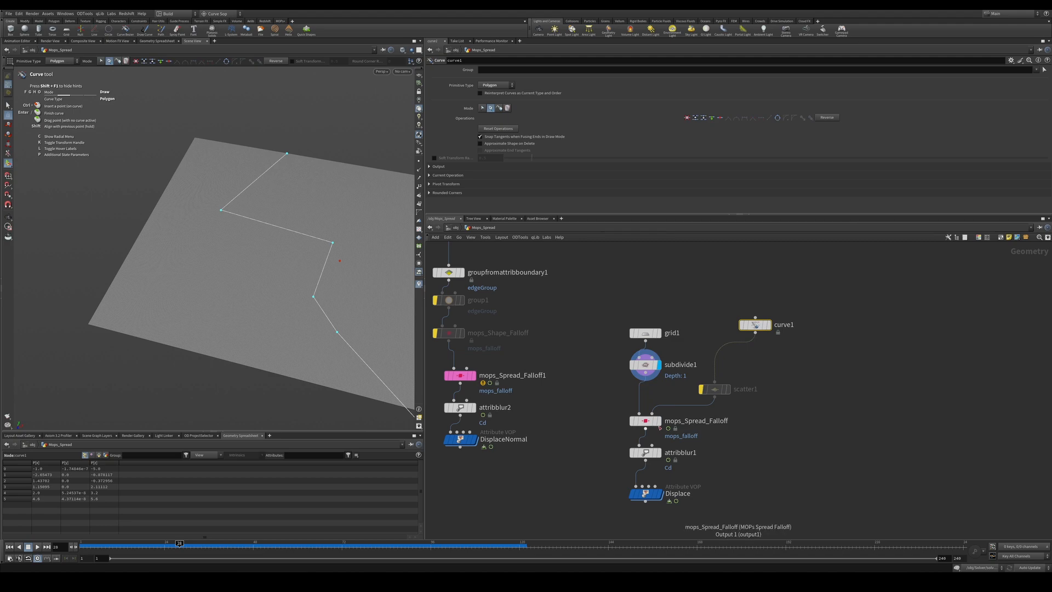
pyautogui.click(657, 421)
pyautogui.click(646, 421)
pyautogui.moveTo(796, 301); pyautogui.dragTo(729, 342)
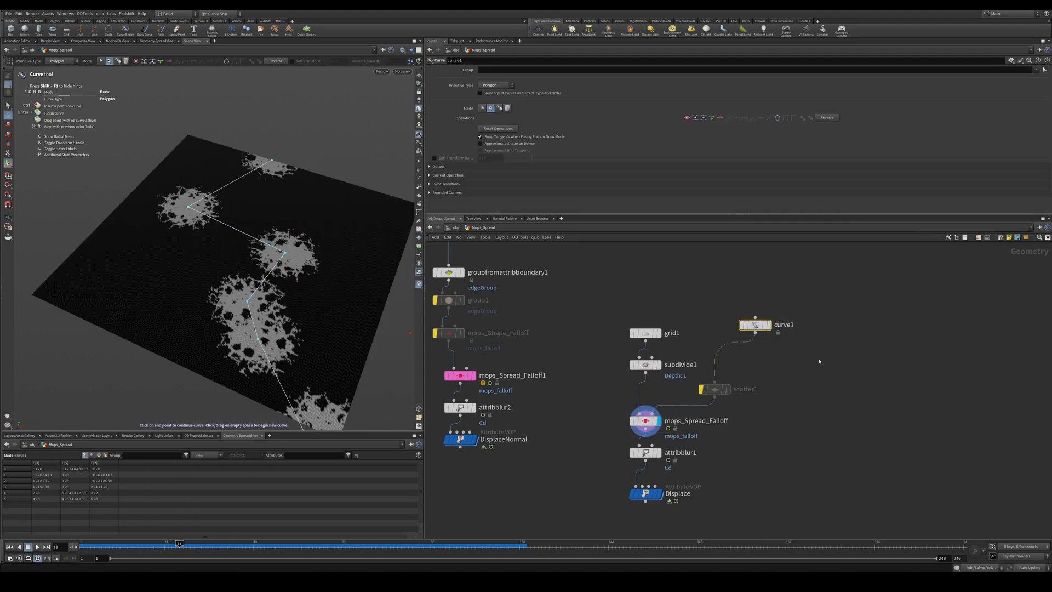
pyautogui.click(703, 389)
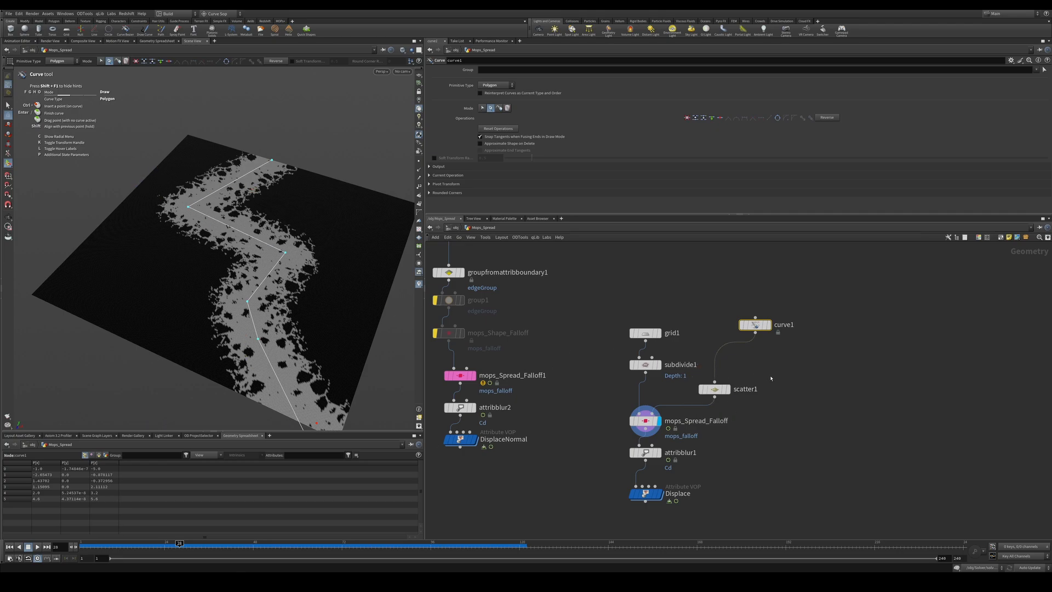
# Replace scatter1 with a Resample node between curve1 and mops_Spread_Falloff, and position it below curve1.
pyautogui.moveTo(770, 376); pyautogui.dragTo(698, 402)
pyautogui.press('Delete')
pyautogui.press('Tab')
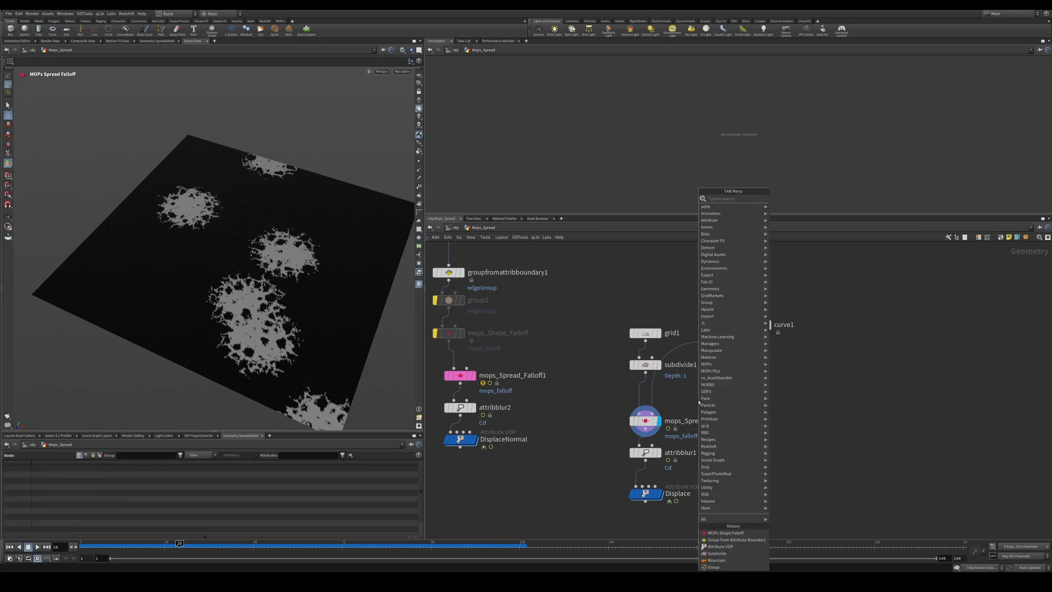
pyautogui.write('resa')
pyautogui.press('Return')
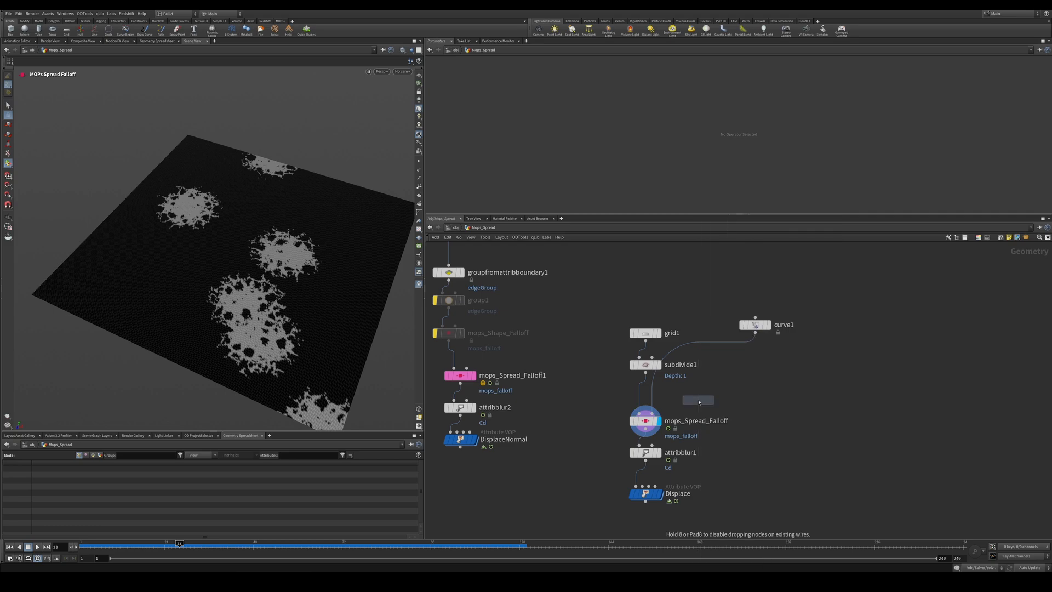
pyautogui.click(688, 347)
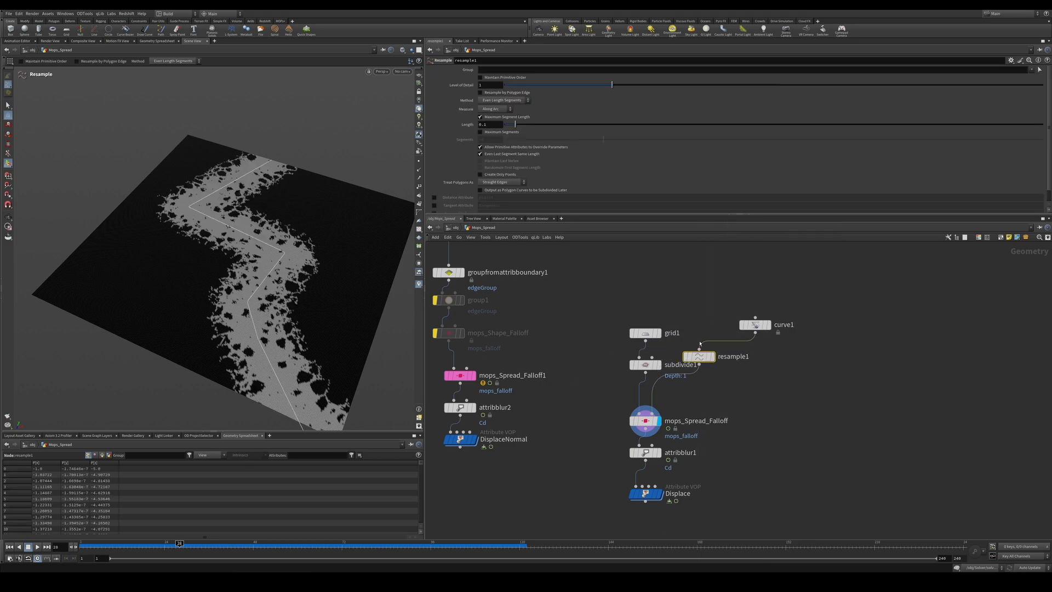
pyautogui.moveTo(700, 355); pyautogui.dragTo(742, 388)
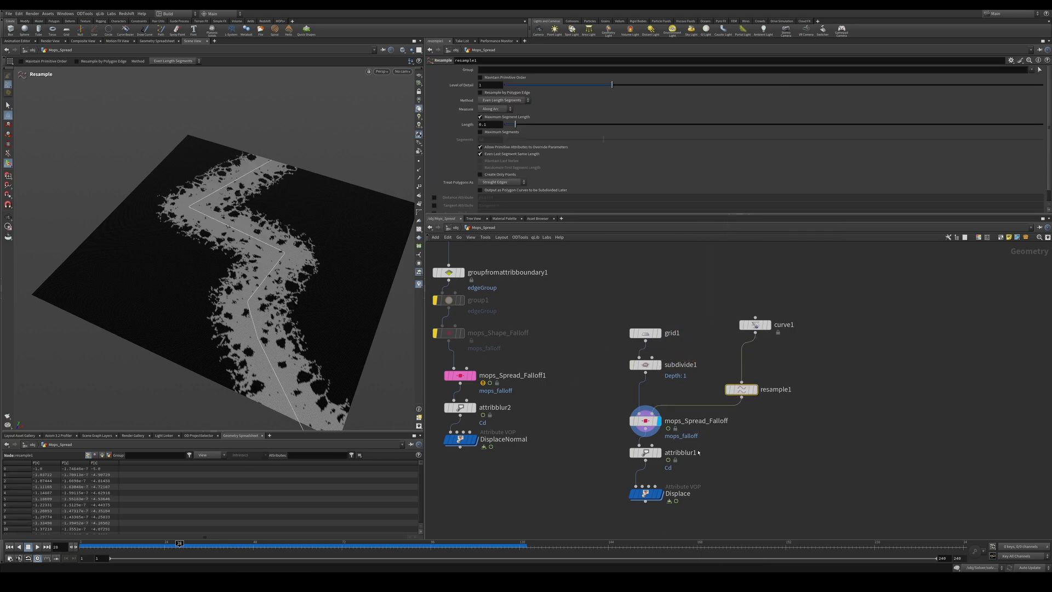
# Display attribblur1 and the final Displace node, and scrub the animation to frame 34 to preview the spread.
pyautogui.click(658, 452)
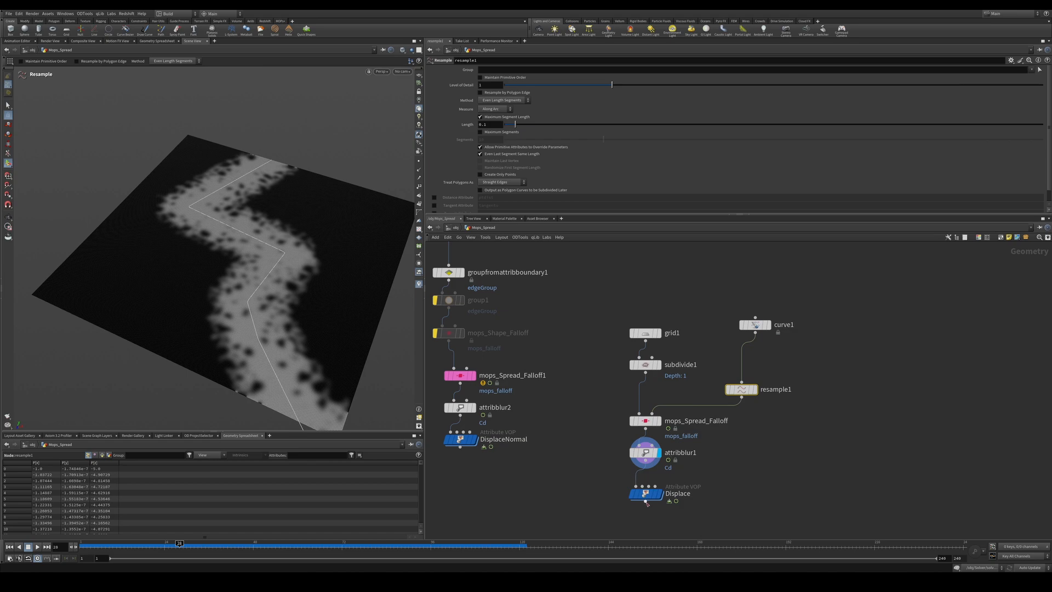
pyautogui.click(660, 494)
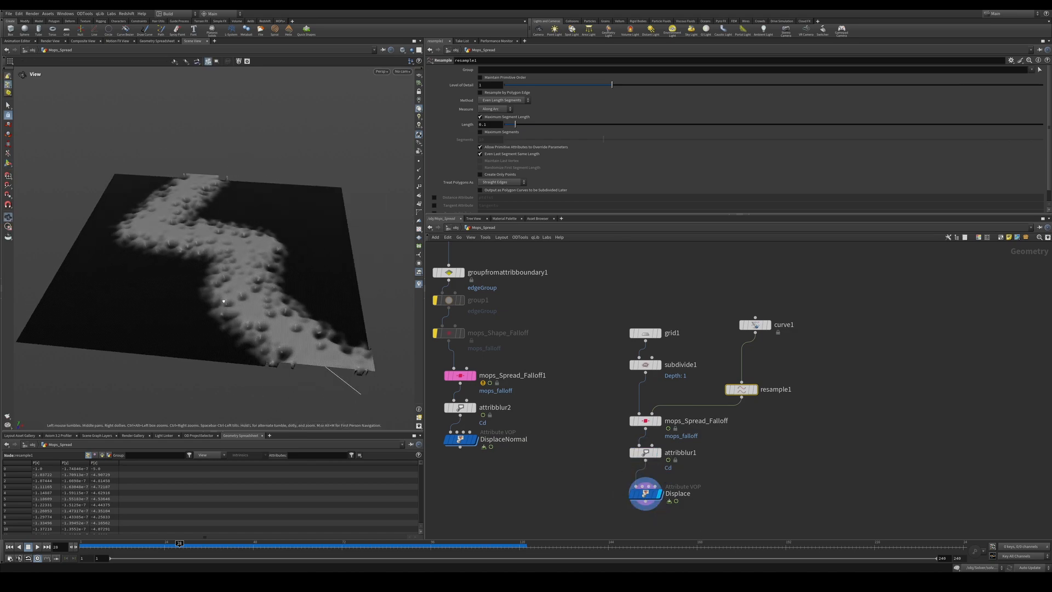
pyautogui.moveTo(179, 545); pyautogui.dragTo(201, 547)
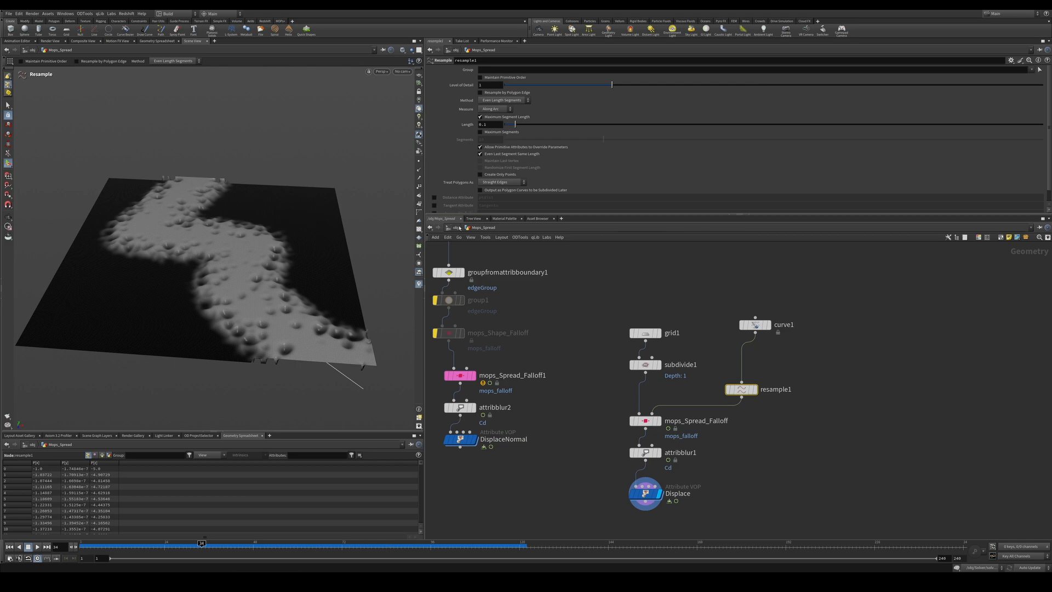
# Return from the Mops_Spread network to the obj level.
pyautogui.click(456, 227)
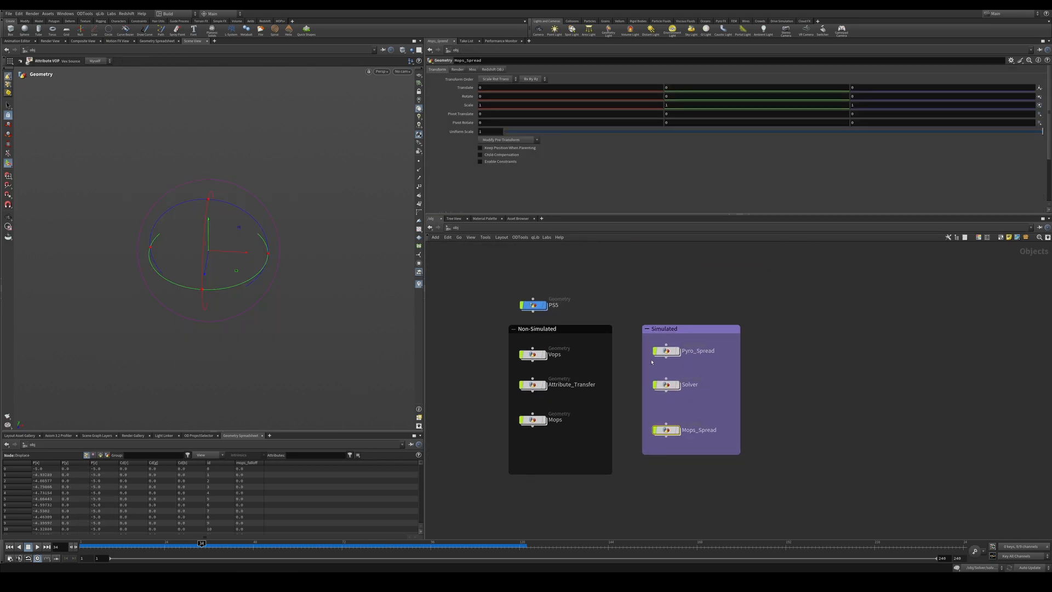